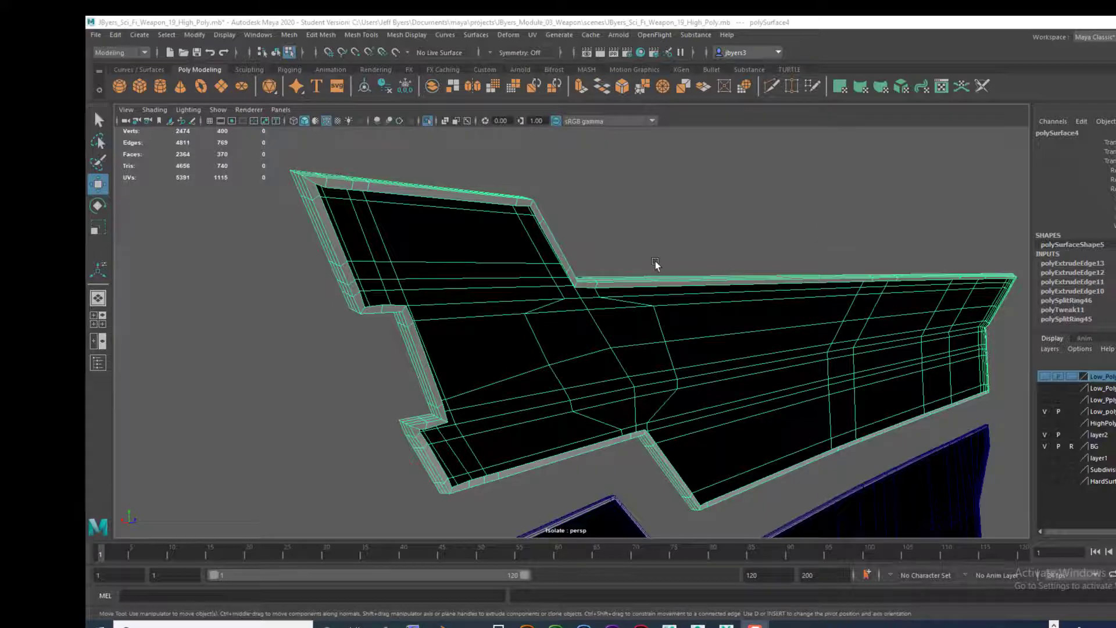
Step: Insert an edge loop around the inner border strip of the upper panel, close to its inner edge
scroll(654, 265, up, 5)
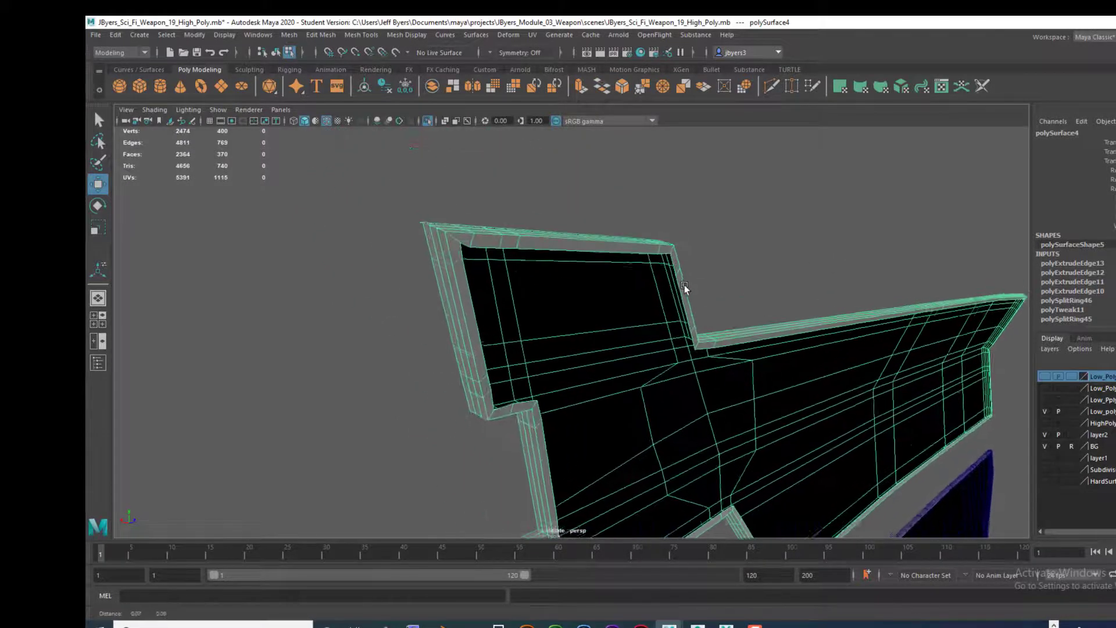
alt+middle_drag(685, 288, 686, 294)
alt+drag(503, 258, 500, 258)
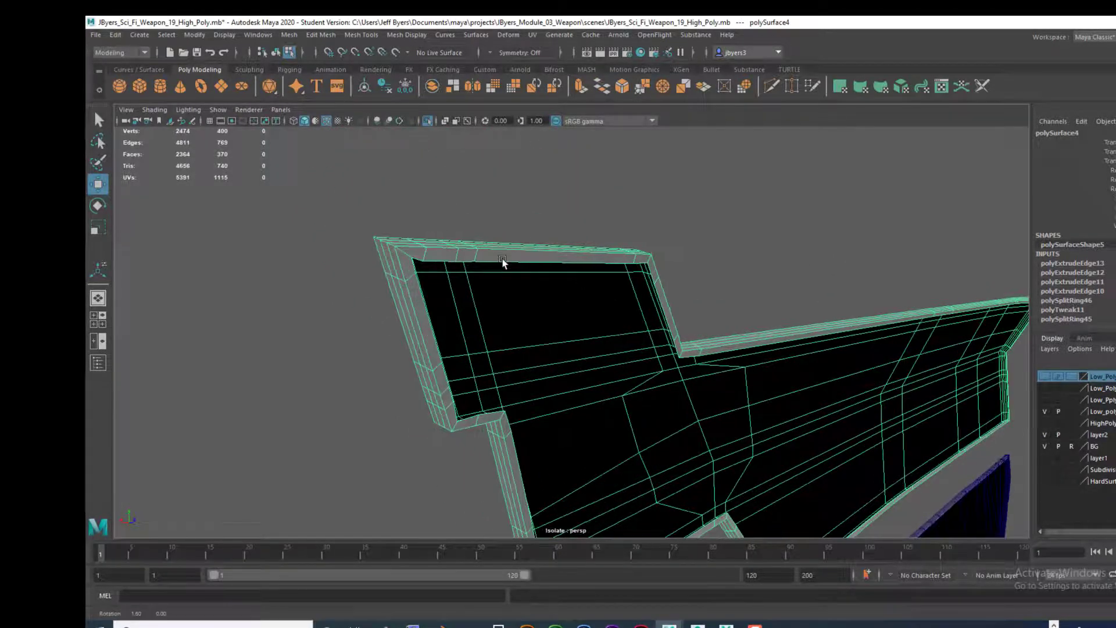
shift+right_drag(477, 256, 417, 272)
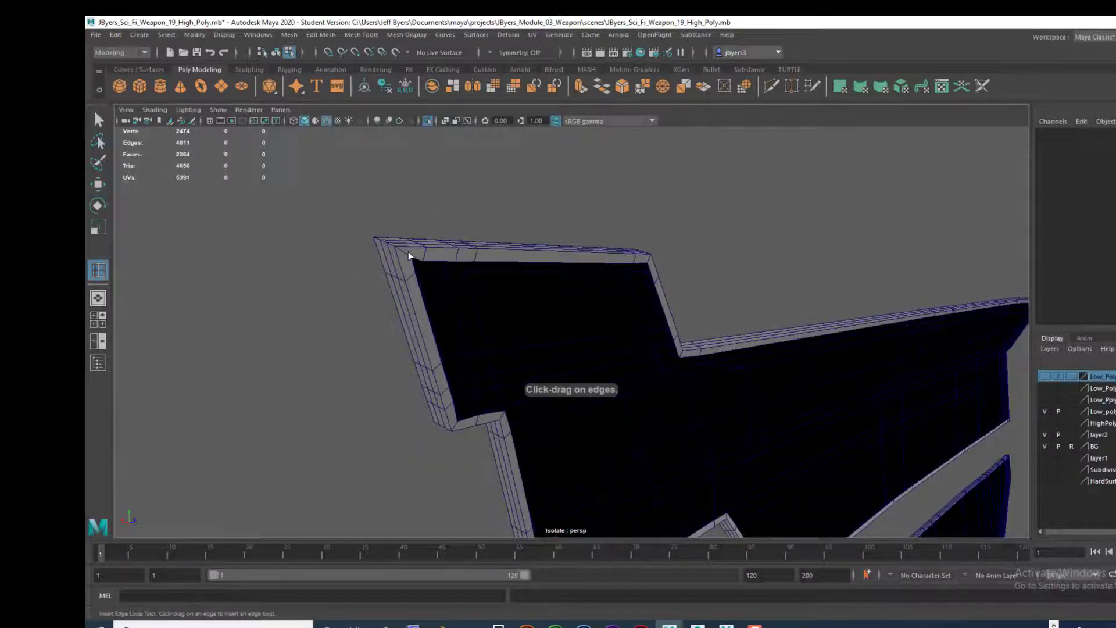
click(409, 255)
drag(405, 253, 405, 253)
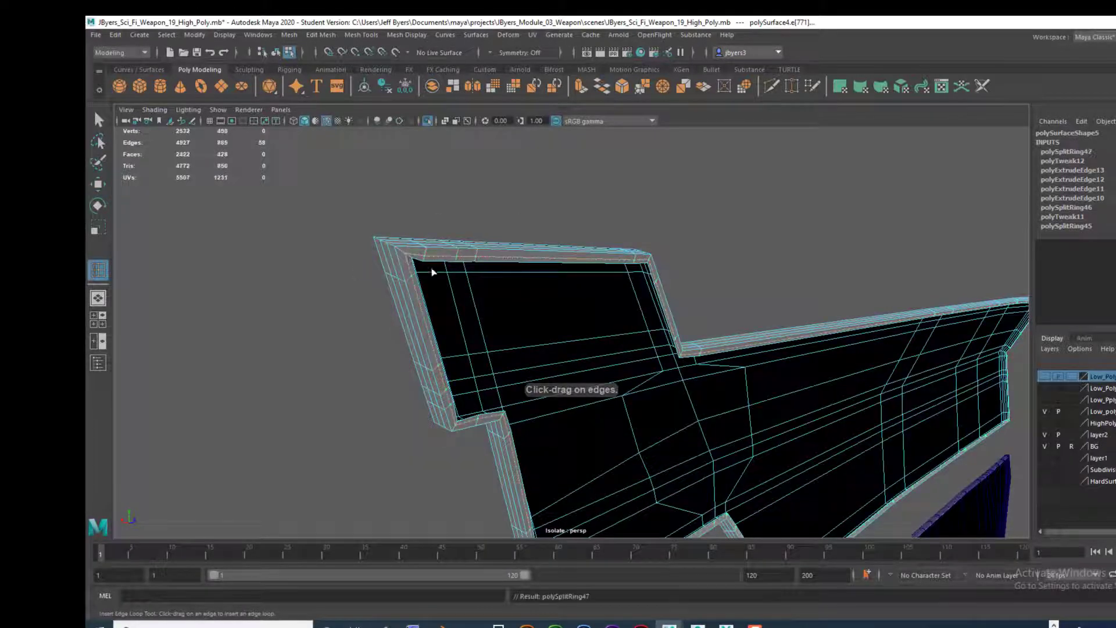
alt+drag(480, 288, 563, 234)
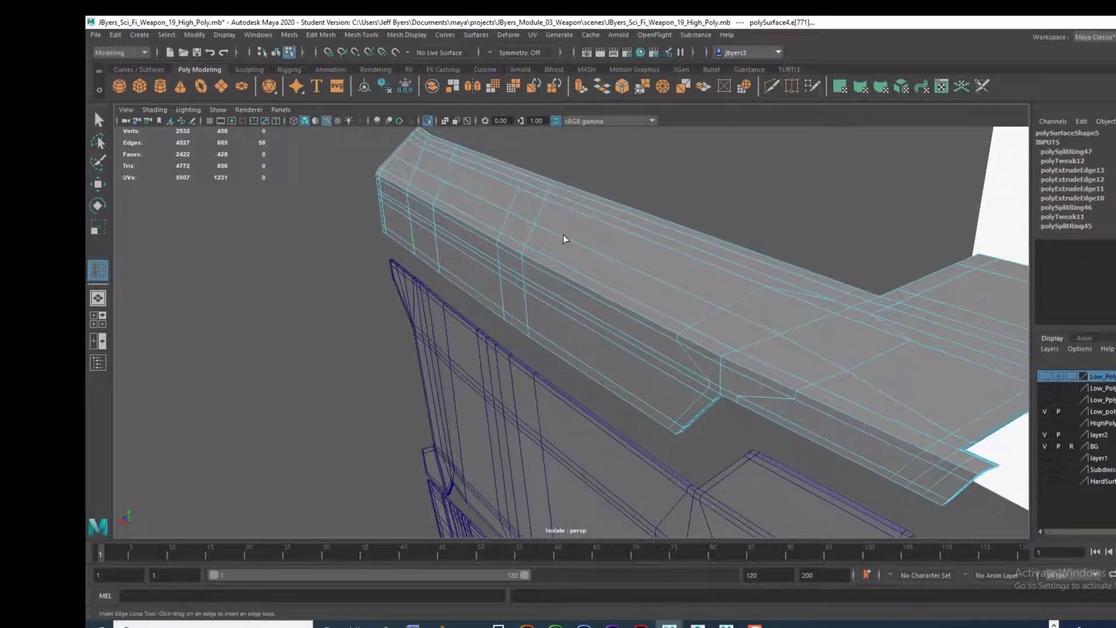
key(q)
Step: Select the three adjacent face loops running around the inner side of the upper panel's rim
alt+drag(767, 271, 679, 289)
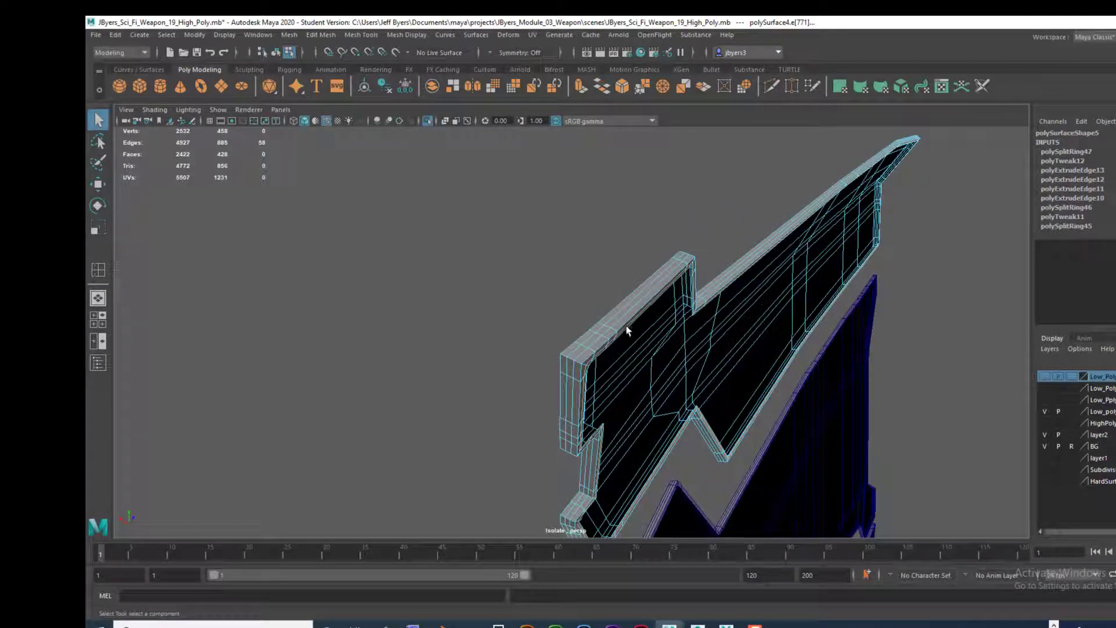
alt+drag(627, 330, 624, 320)
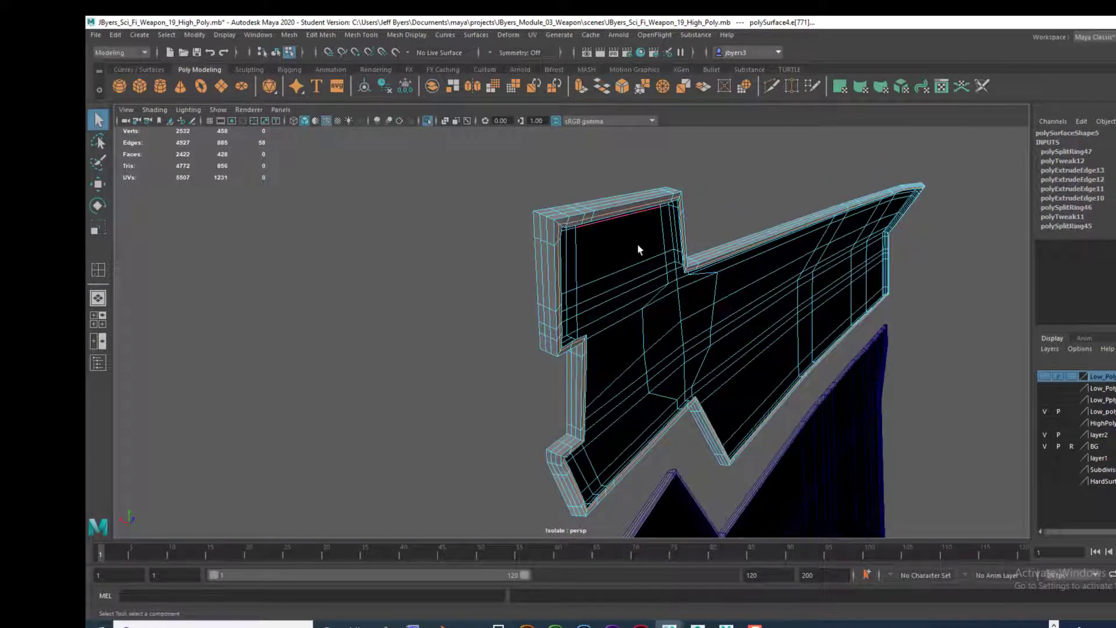
alt+drag(637, 249, 547, 280)
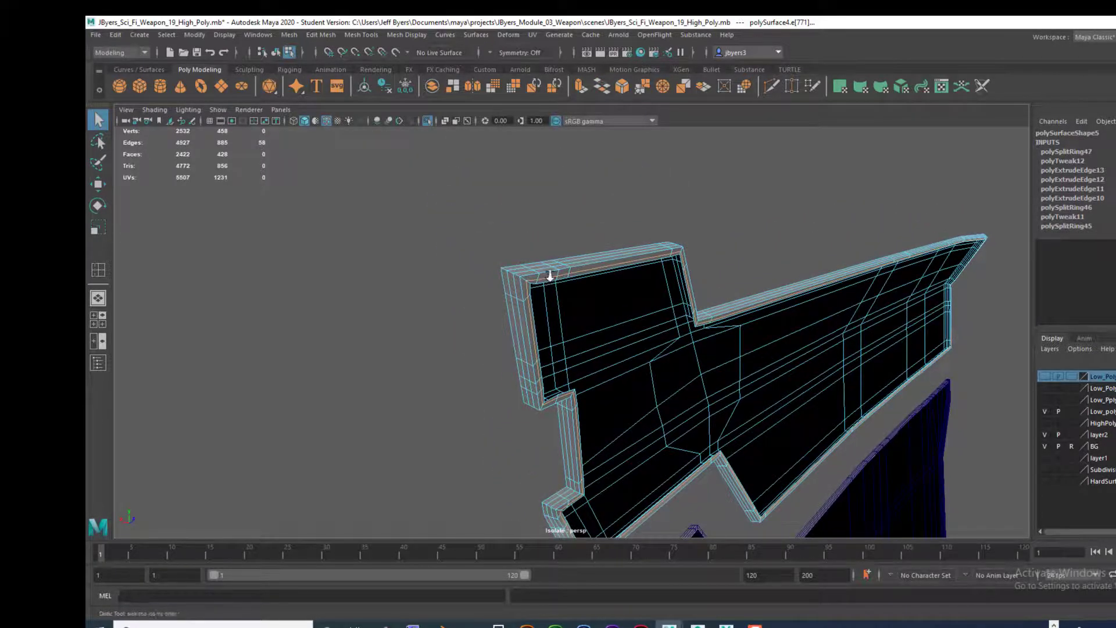
alt+right_drag(550, 276, 594, 285)
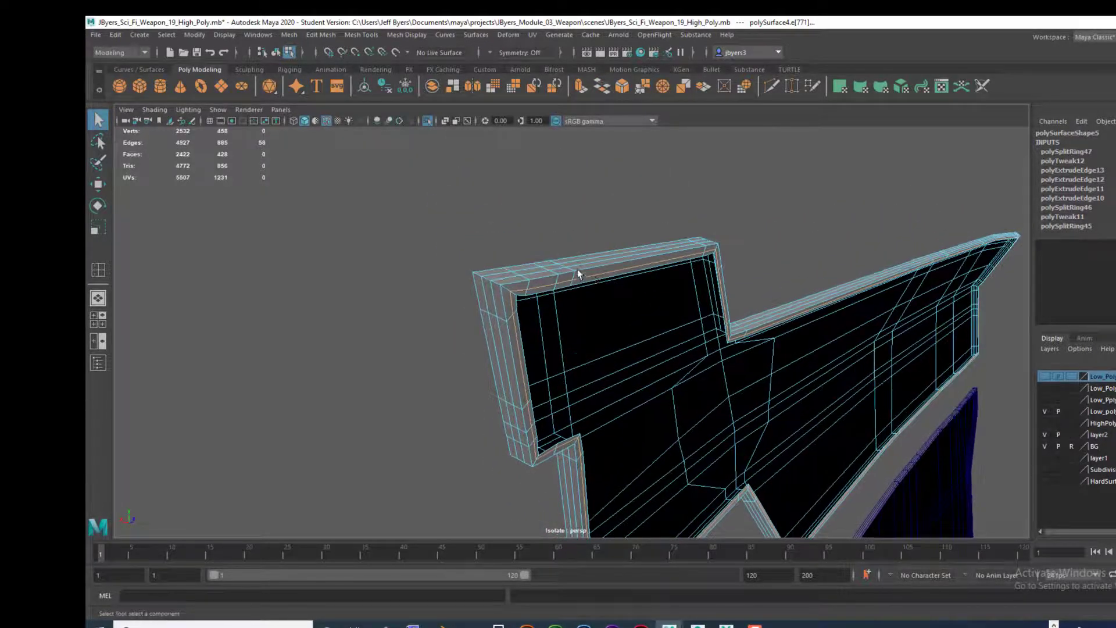
right_click(581, 265)
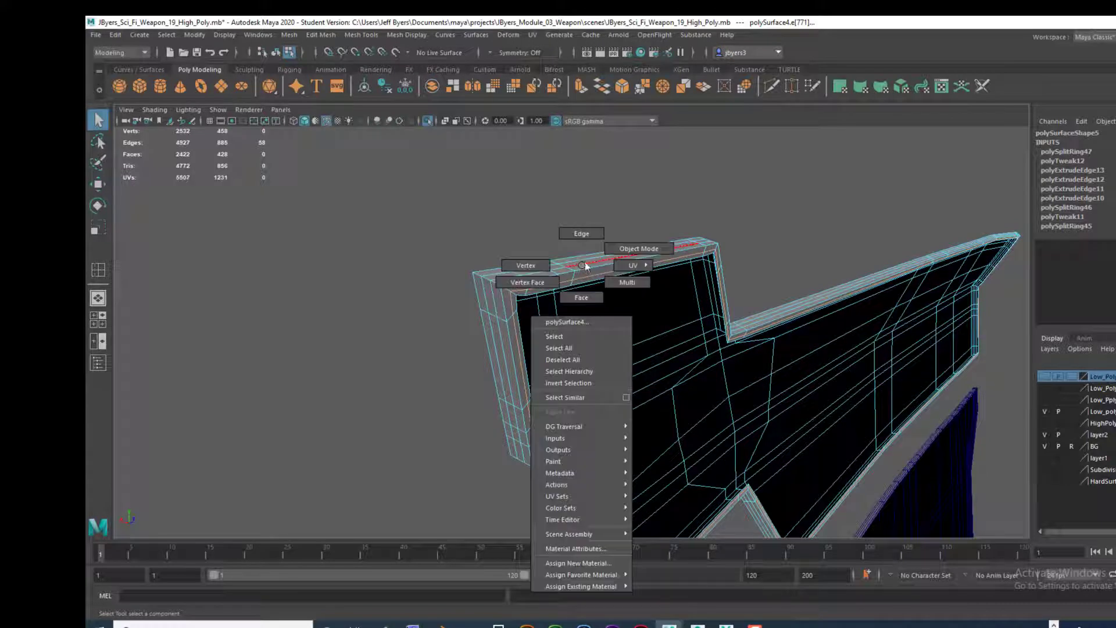
click(581, 297)
click(583, 266)
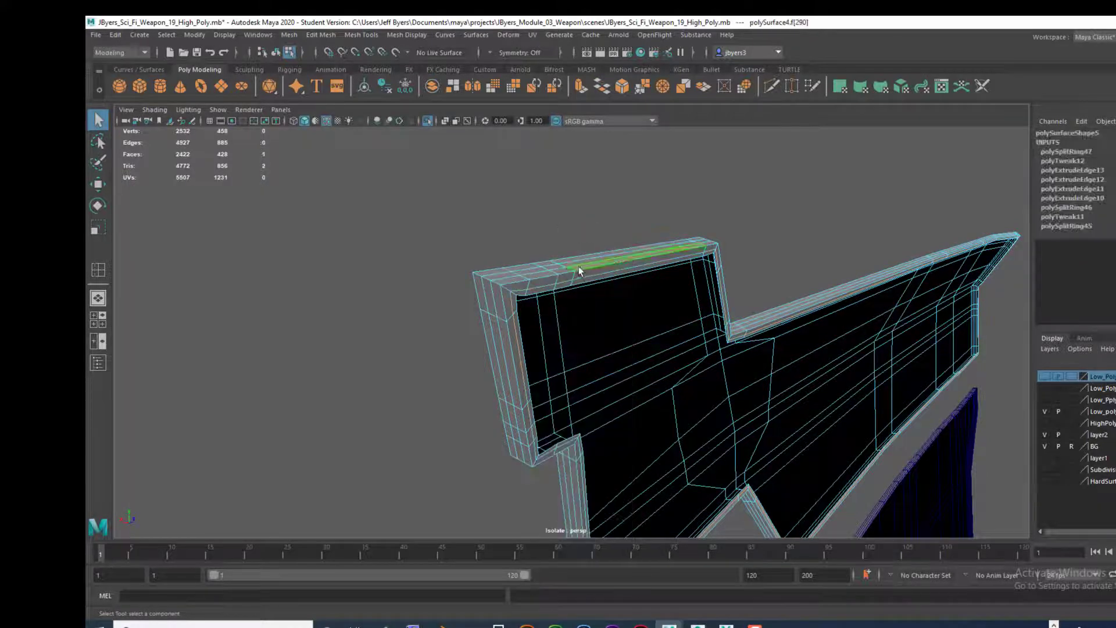
shift+double_click(565, 269)
shift+click(590, 271)
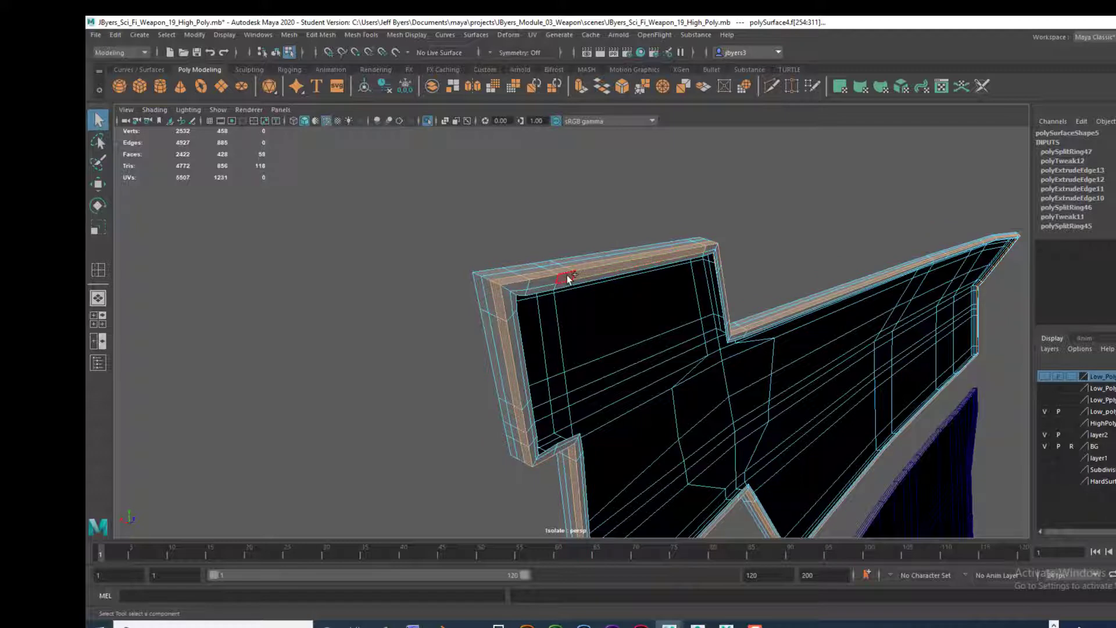
shift+double_click(566, 276)
shift+double_click(569, 283)
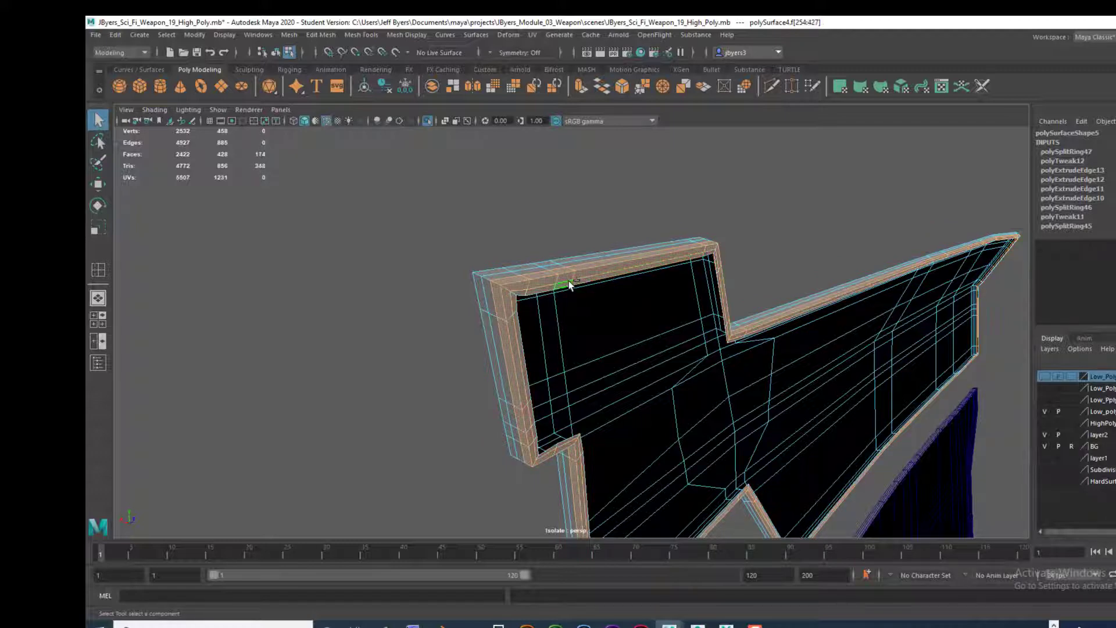
Step: Try to adjust the rim's depth by moving the selected face loops along the X axis
alt+drag(674, 278, 585, 280)
alt+drag(650, 319, 563, 305)
alt+middle_drag(563, 305, 527, 256)
alt+drag(527, 257, 564, 299)
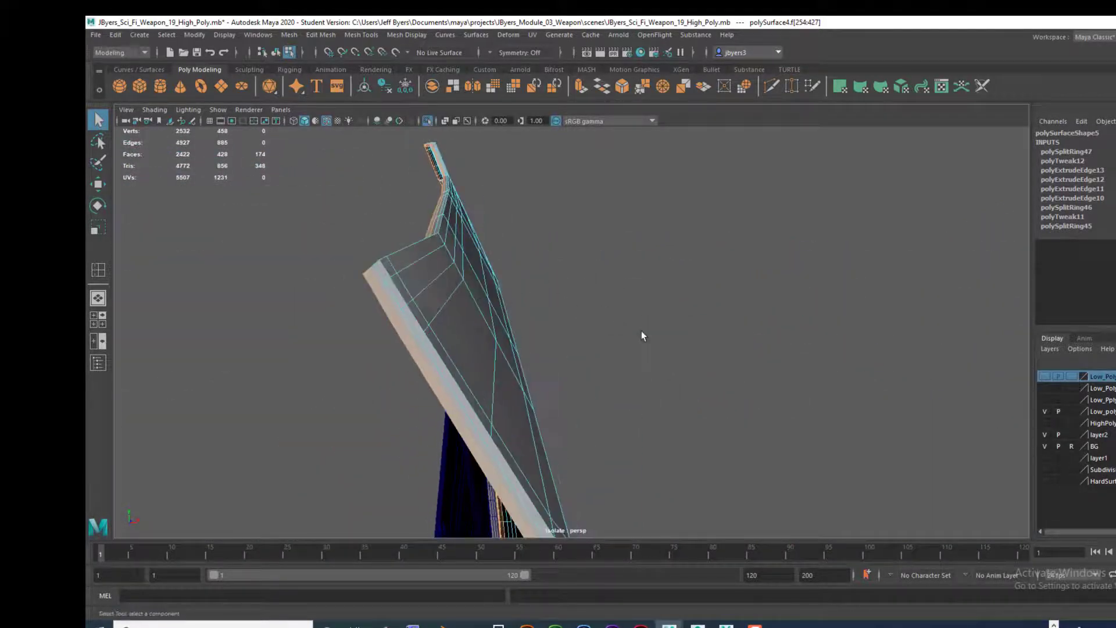
alt+drag(642, 335, 605, 274)
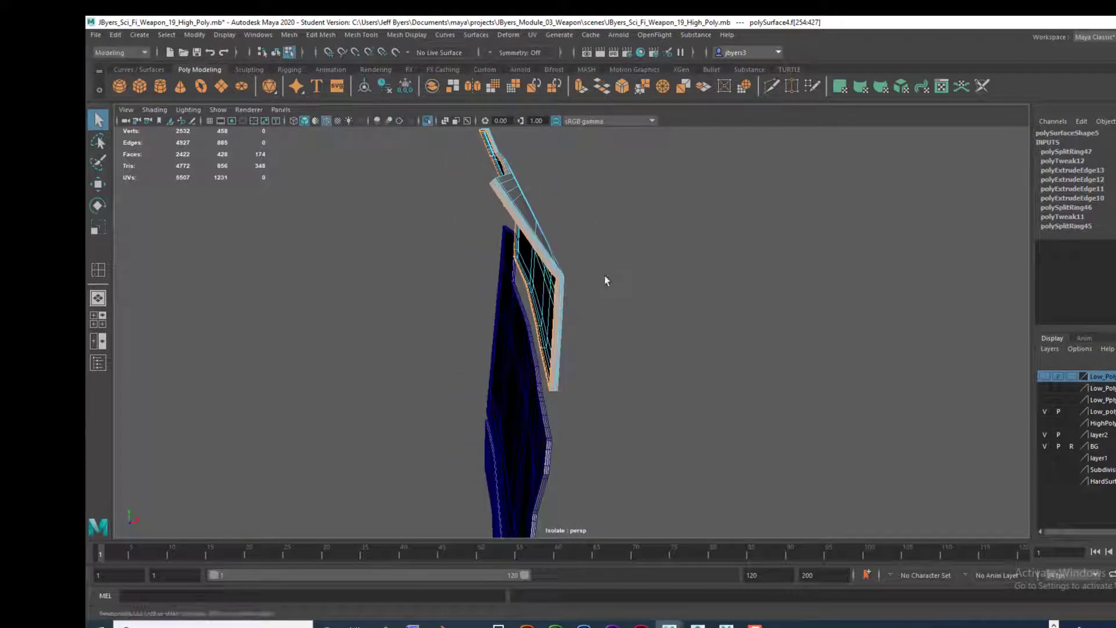
key(w)
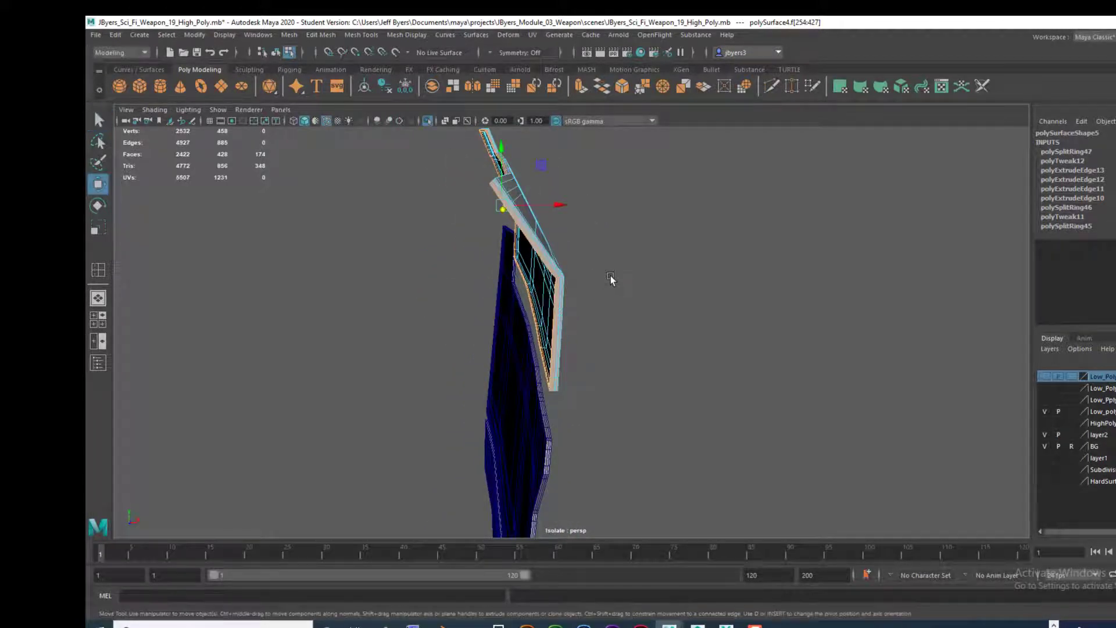
drag(567, 204, 425, 312)
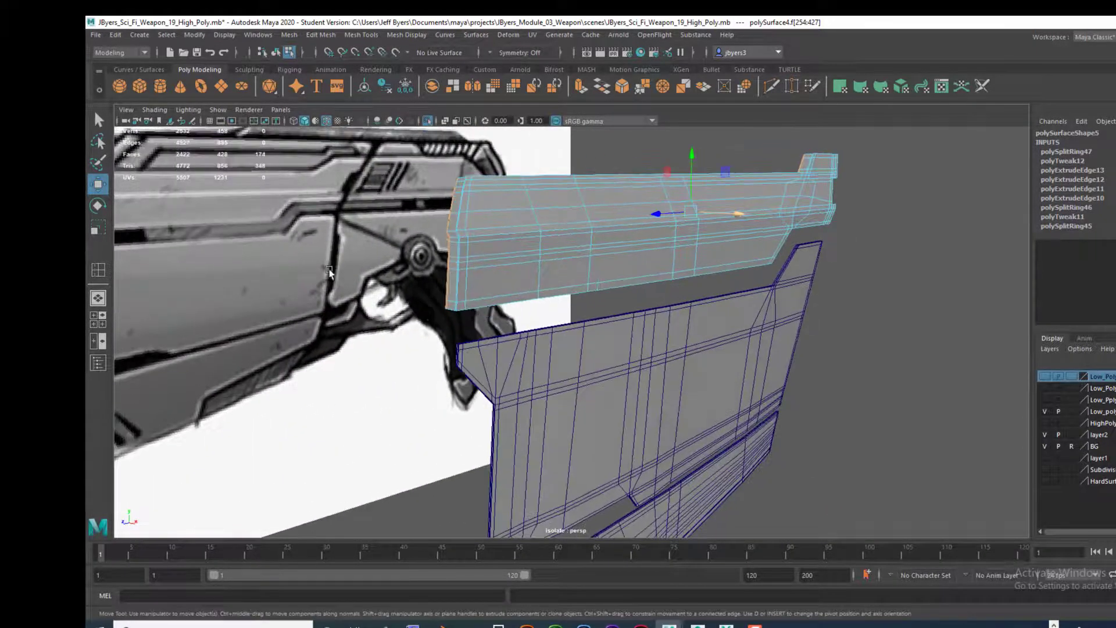
Step: Return to object mode, deselect the panel and hide the wireframe on shaded to compare the panels' thickness
alt+drag(329, 272, 365, 274)
right_click(560, 275)
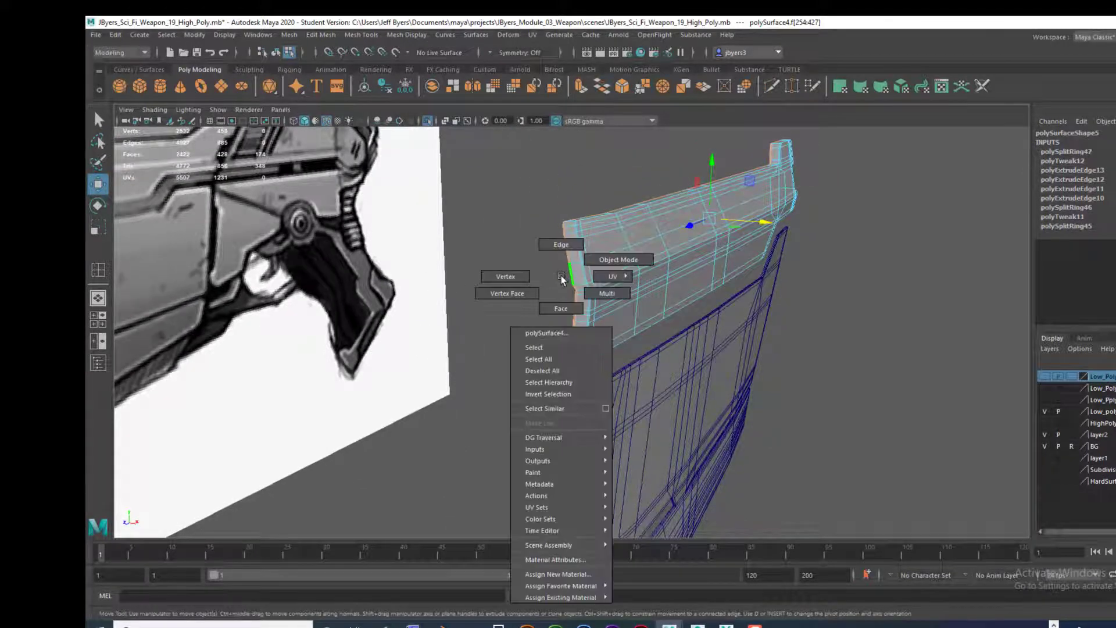
right_drag(560, 275, 554, 347)
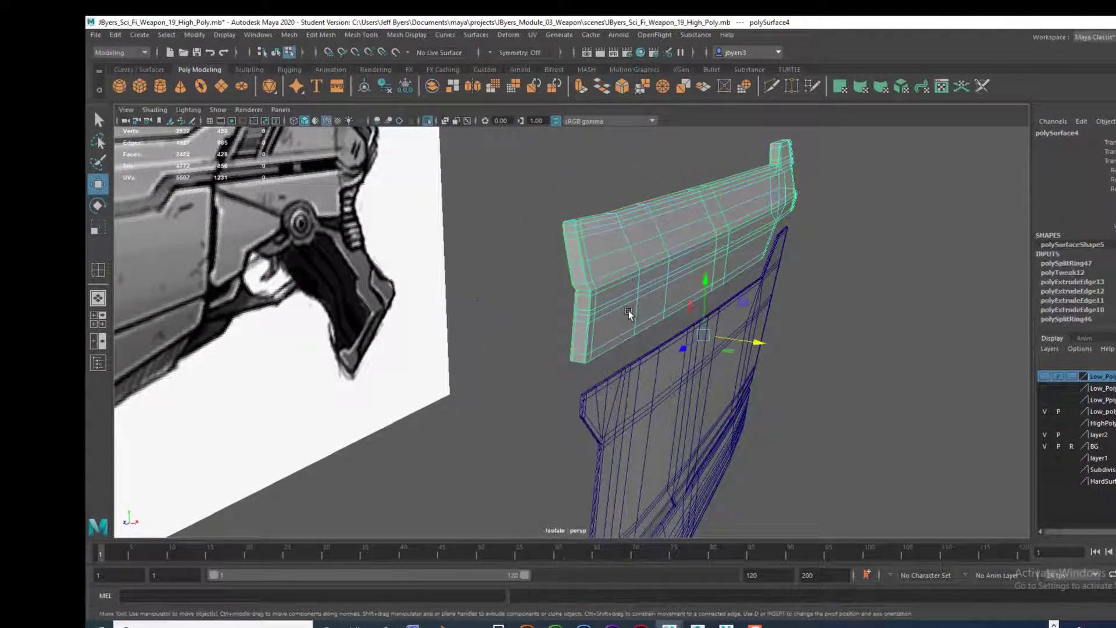
click(846, 255)
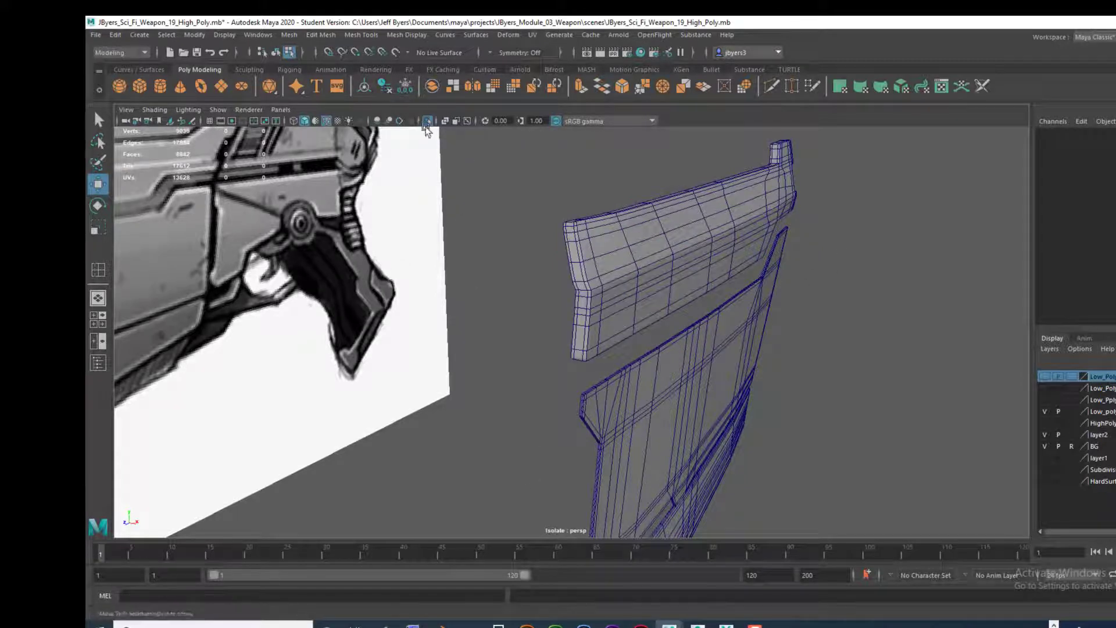
click(326, 121)
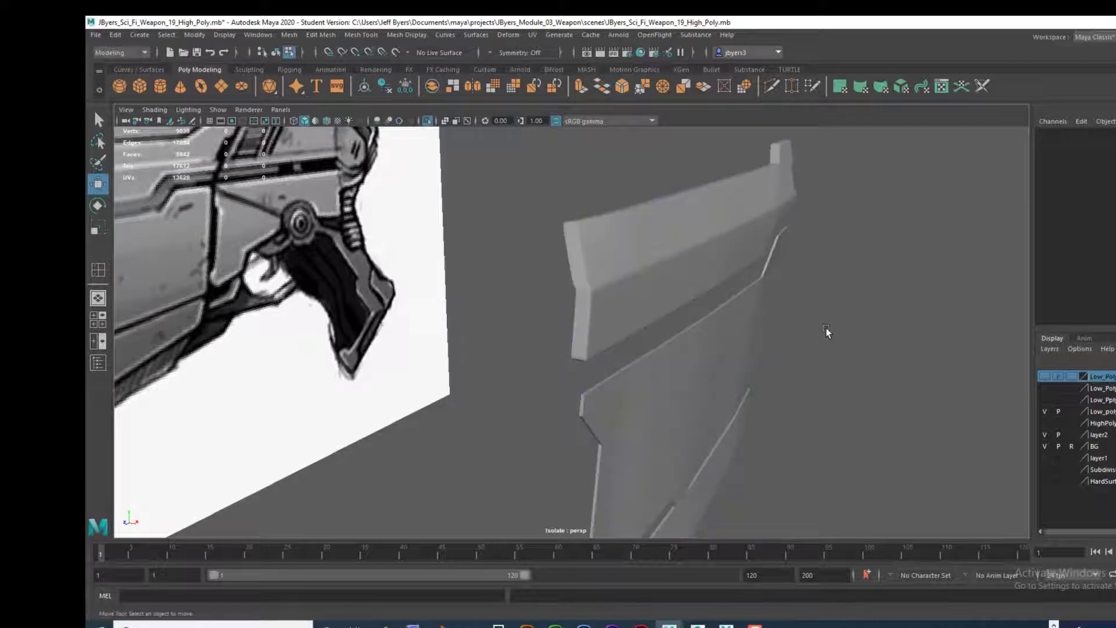
scroll(826, 328, up, 3)
mouse_move(692, 345)
alt+mouse_down()
mouse_move(672, 341)
mouse_move(708, 343)
mouse_move(490, 336)
mouse_move(678, 340)
alt+mouse_up()
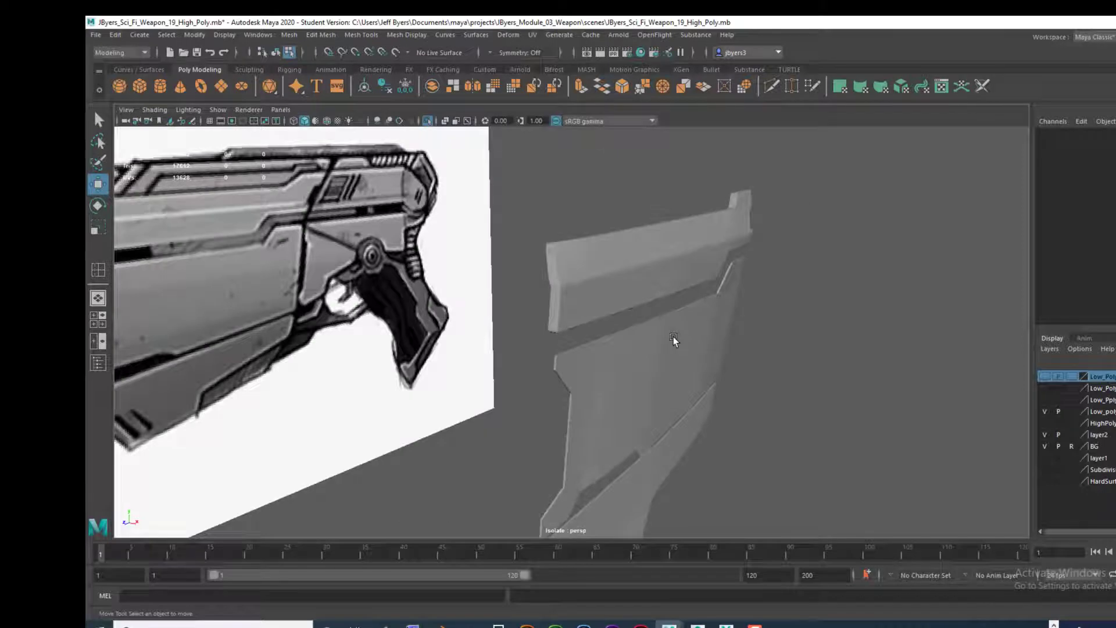
click(673, 337)
Step: Undo the last face move and reposition the upper panel's rim face loops along the X axis
key(ctrl+F11)
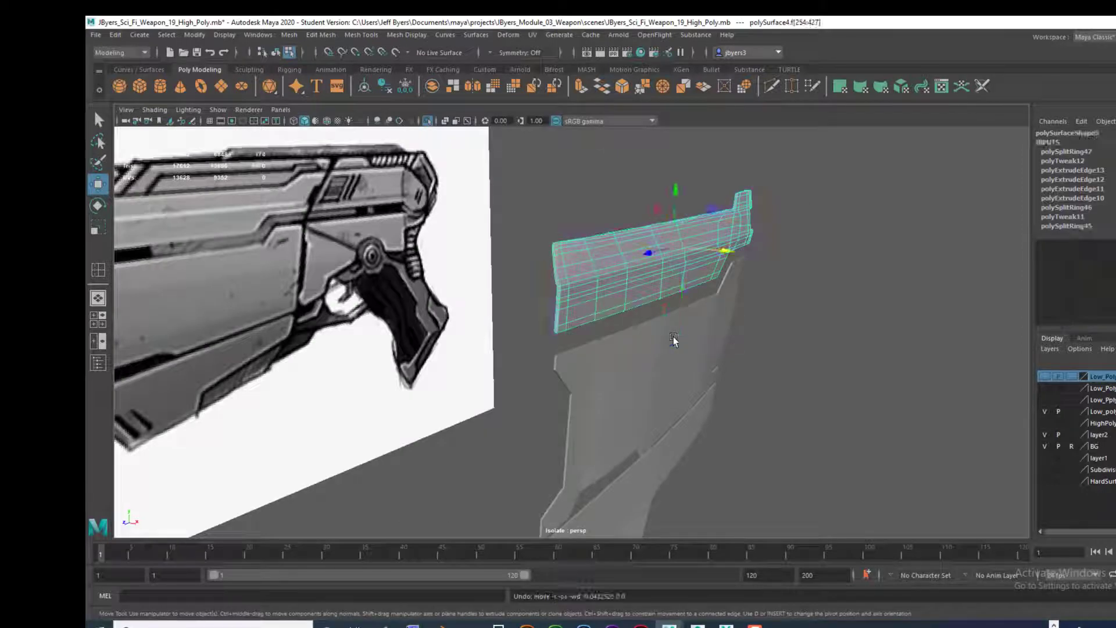
alt+drag(659, 335, 692, 344)
alt+right_drag(692, 344, 949, 348)
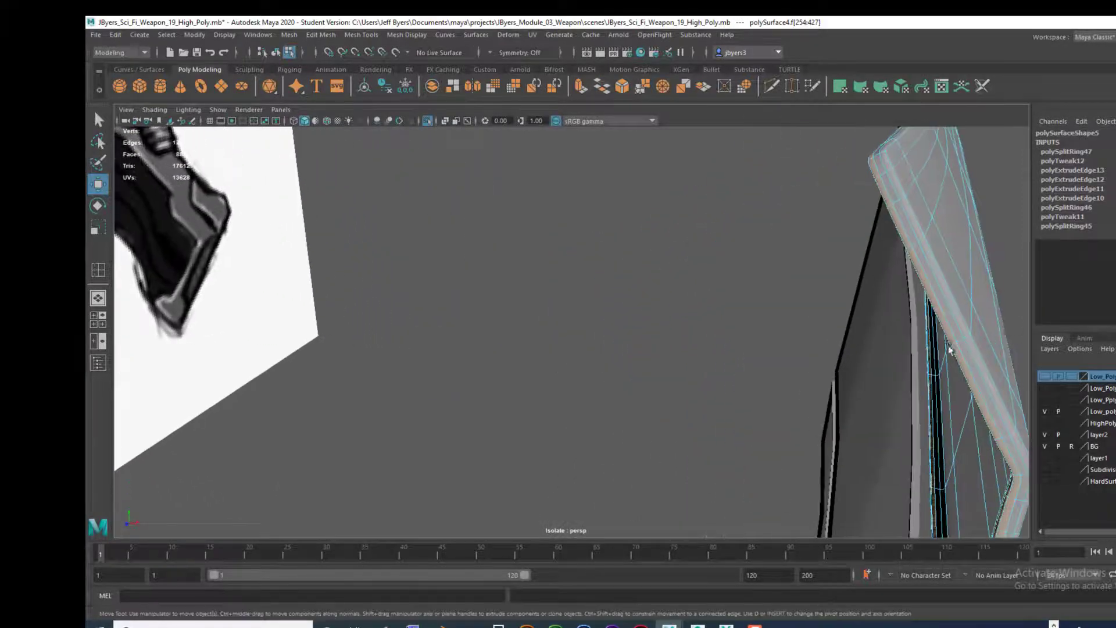
alt+middle_drag(949, 348, 858, 330)
alt+drag(855, 330, 838, 344)
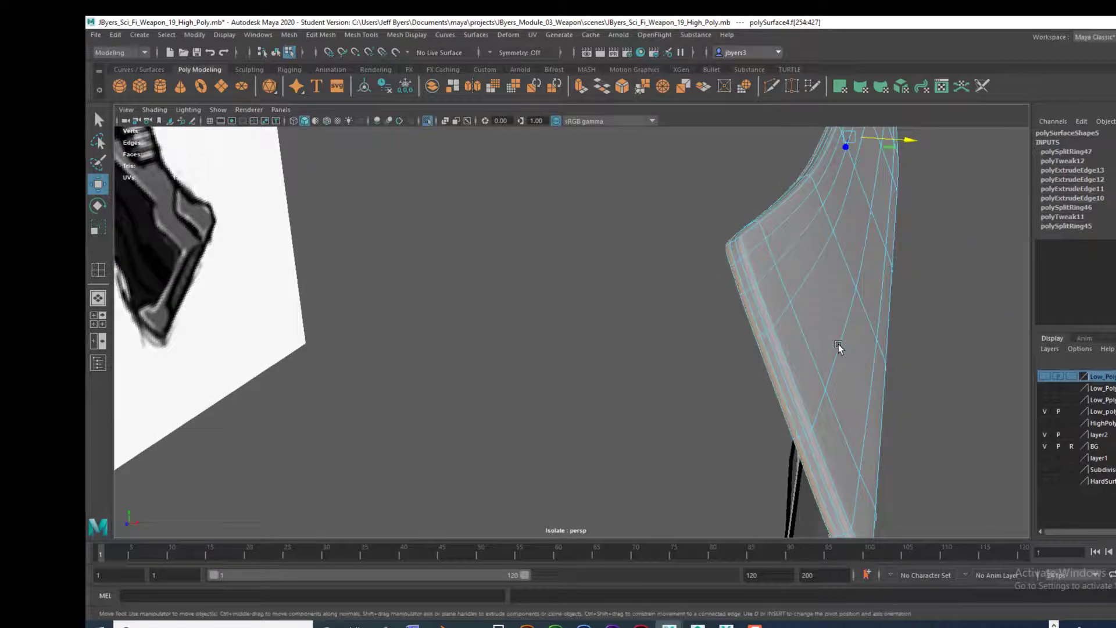
alt+drag(838, 344, 724, 368)
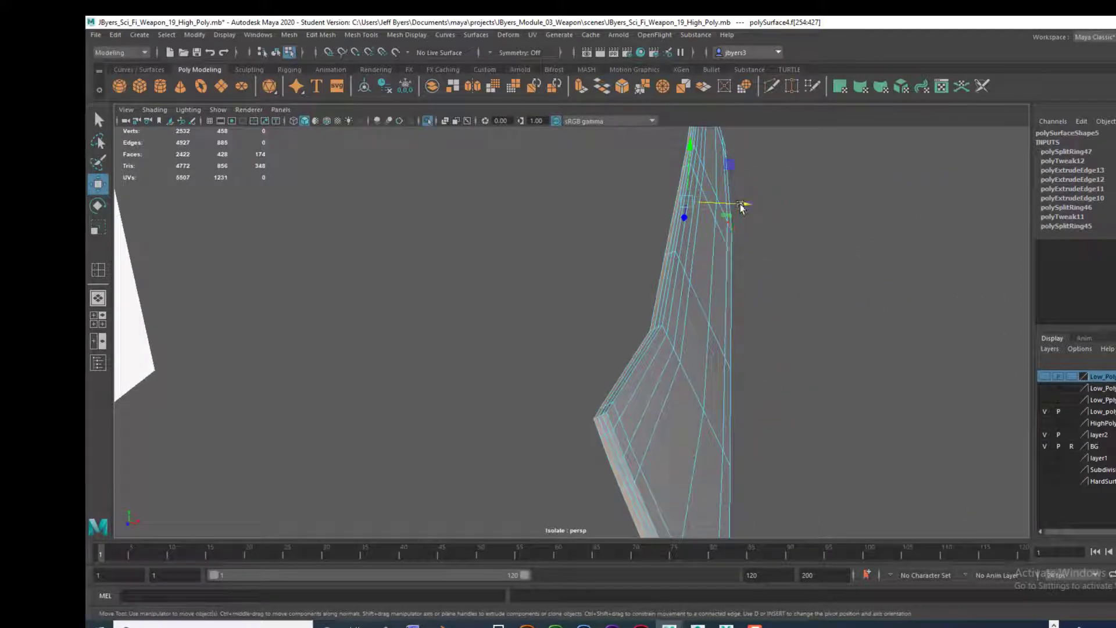
drag(741, 207, 759, 268)
Step: Return the upper panel to object mode and inspect its rim with smooth mesh preview
scroll(745, 303, down, 4)
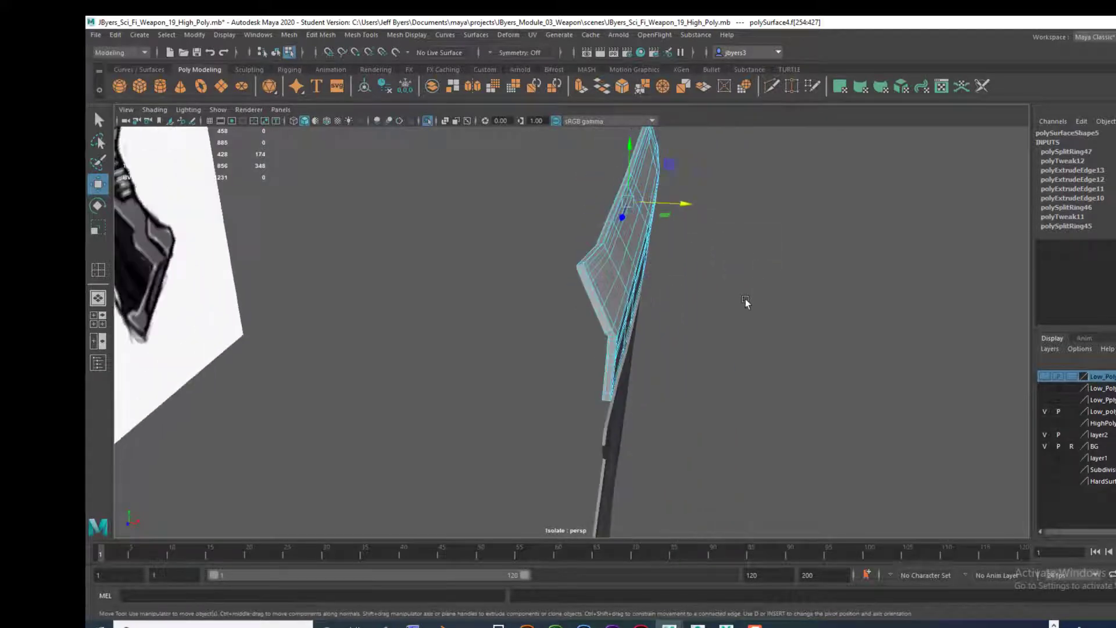
scroll(710, 326, up, 4)
right_drag(645, 300, 675, 353)
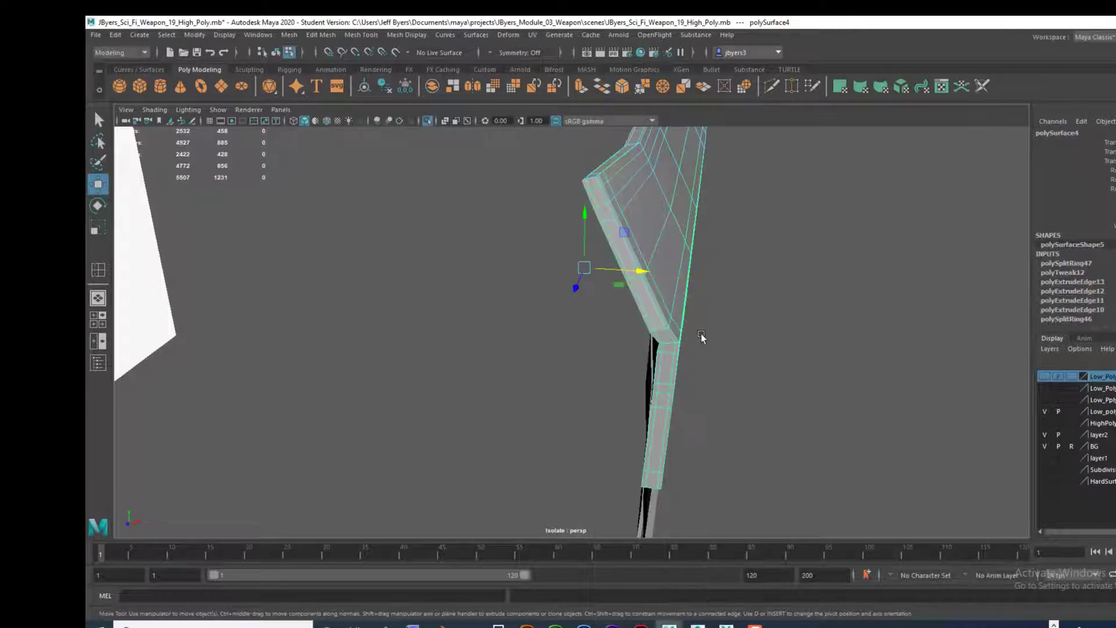
key(3)
click(734, 325)
alt+drag(727, 336, 585, 294)
click(586, 294)
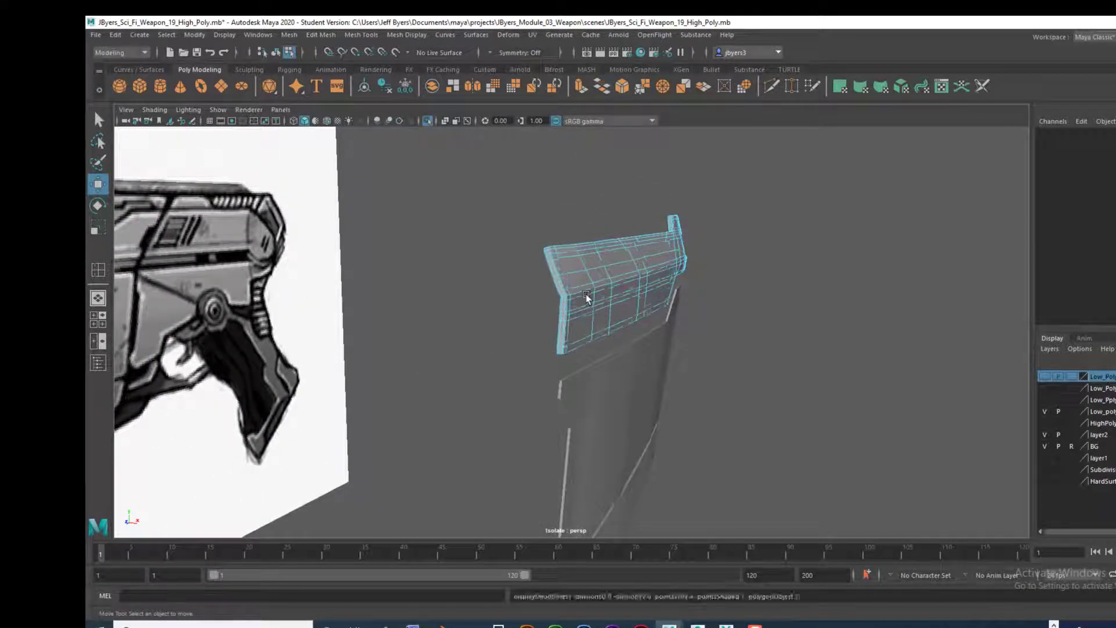
Step: Switch the middle side panel to face selection and show wireframe on shaded around its rim
scroll(586, 294, up, 5)
alt+drag(644, 381, 630, 291)
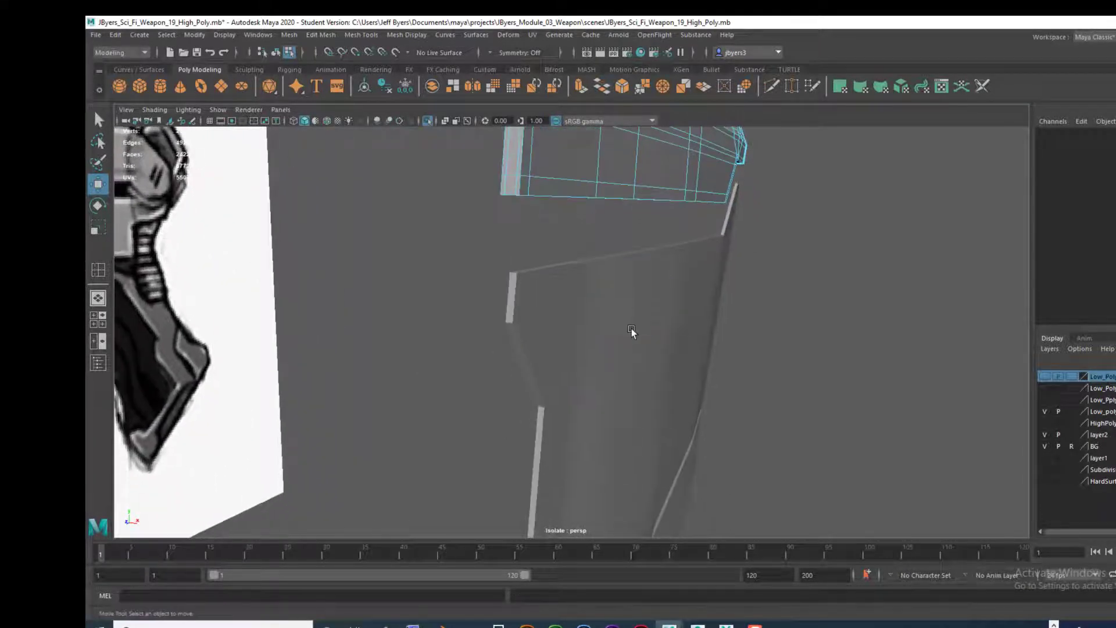
alt+drag(631, 329, 708, 329)
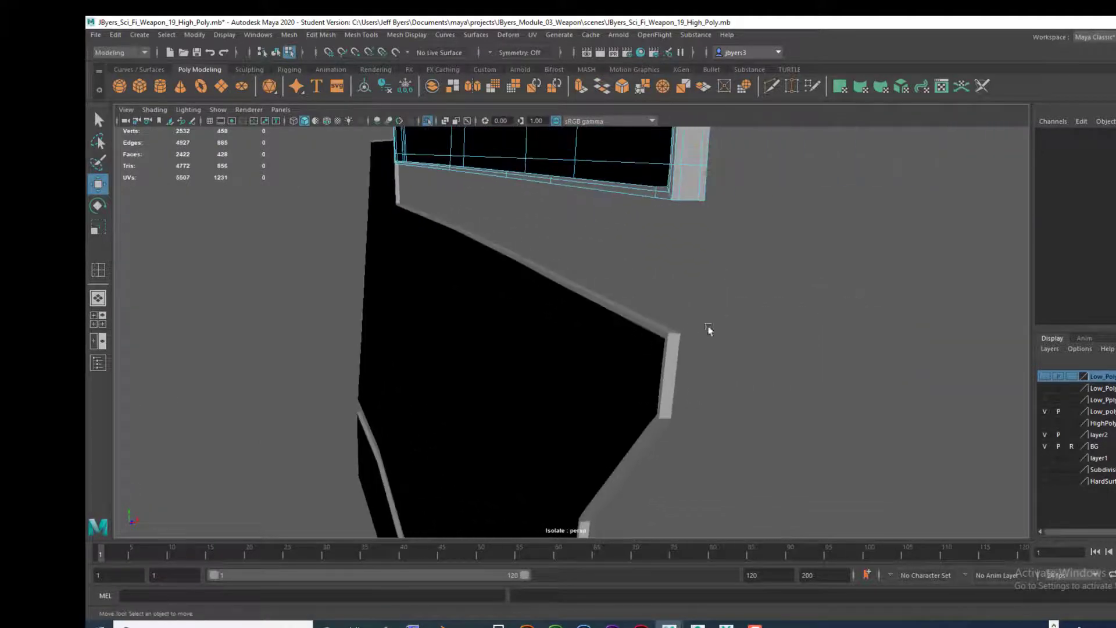
click(675, 346)
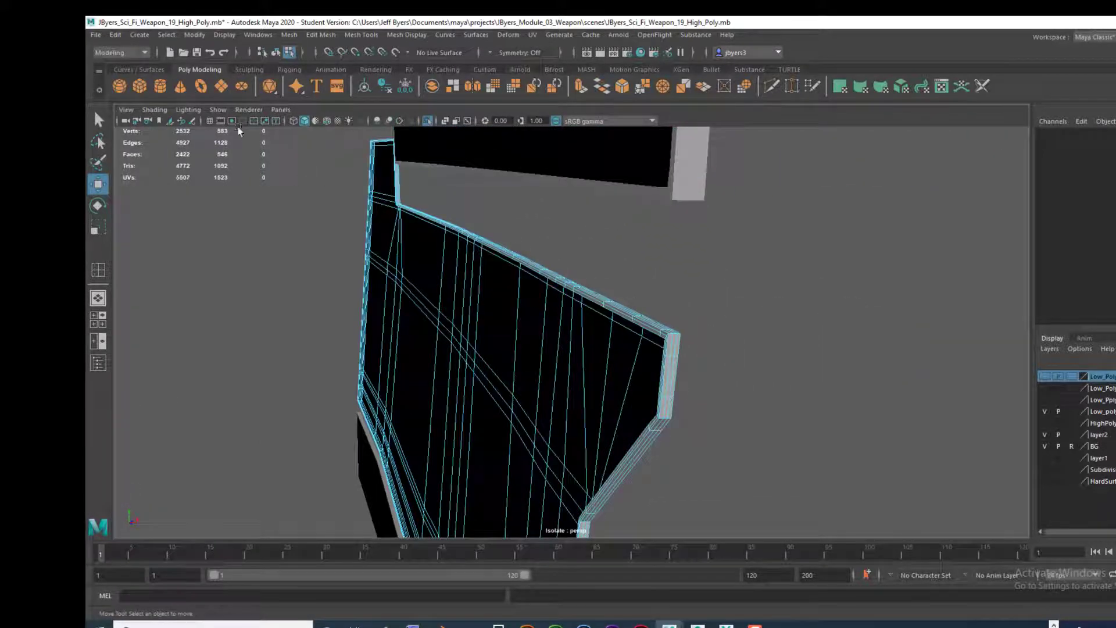
click(325, 121)
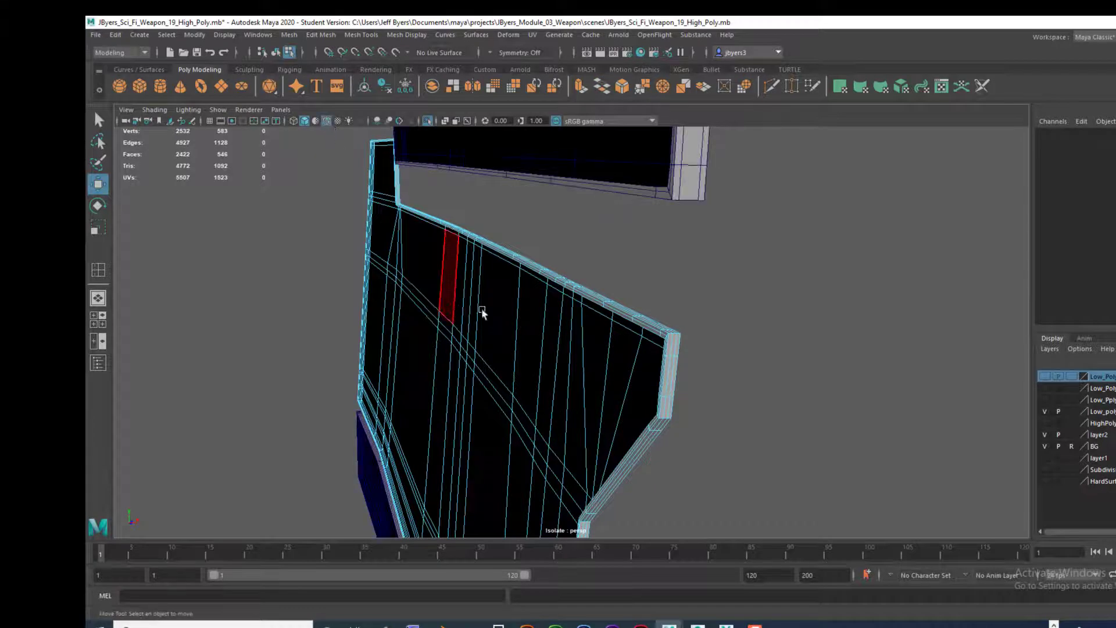
alt+right_drag(497, 315, 562, 306)
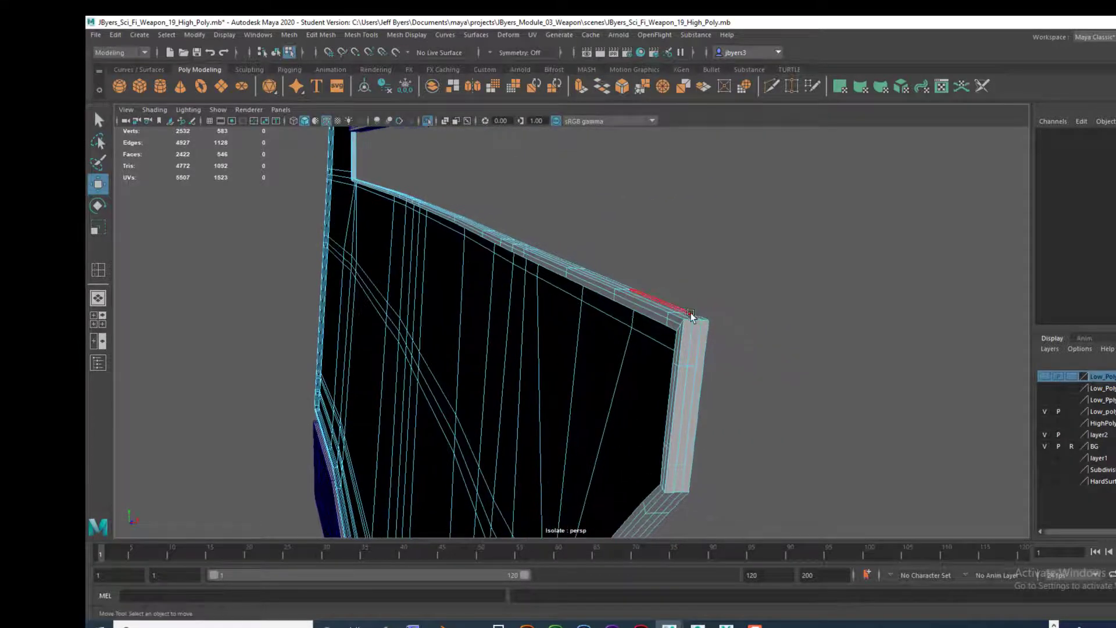
alt+drag(685, 306, 648, 328)
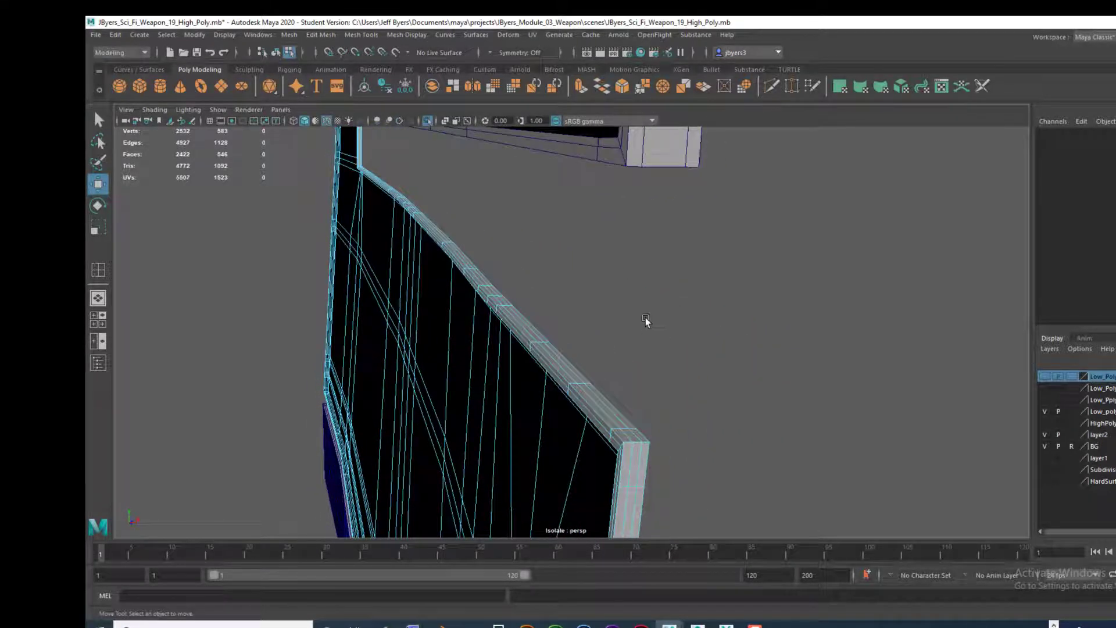
key(q)
click(613, 419)
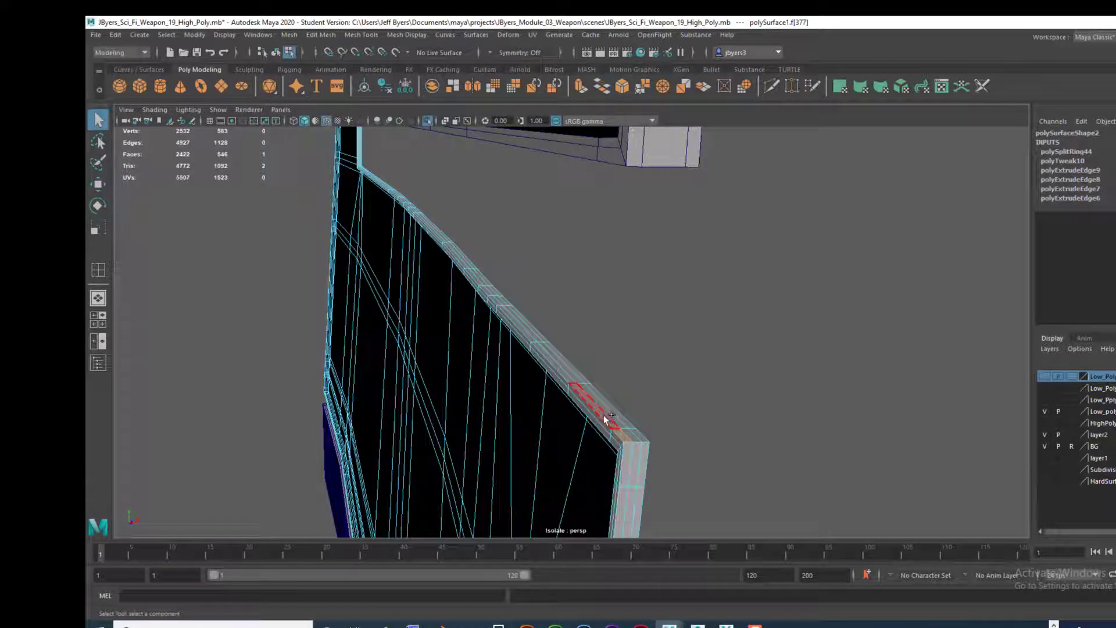
double_click(605, 424)
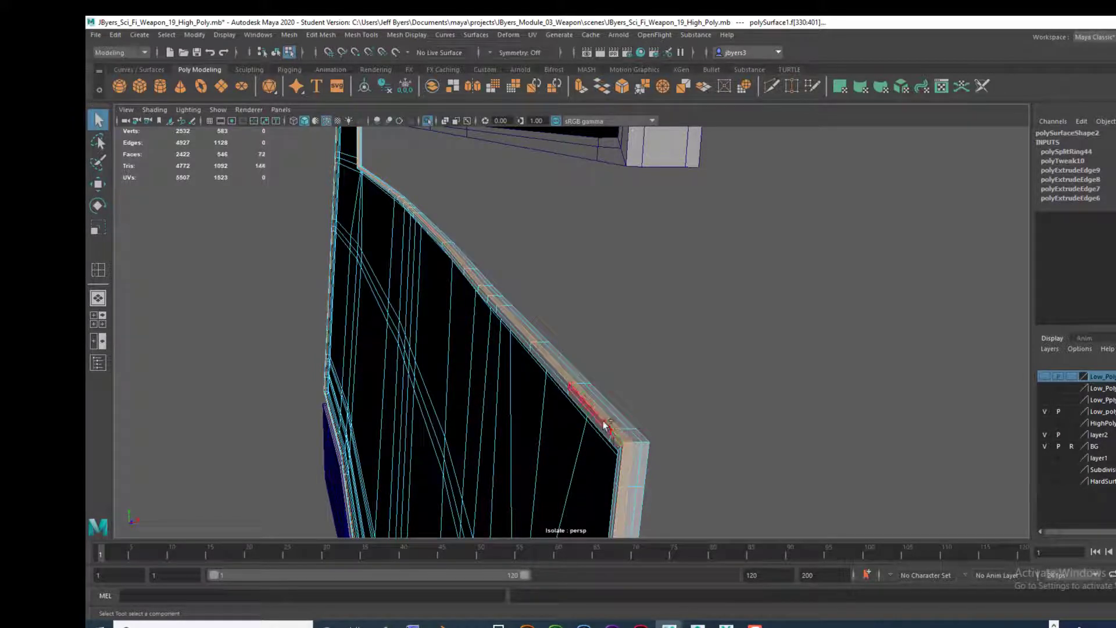
shift+double_click(610, 441)
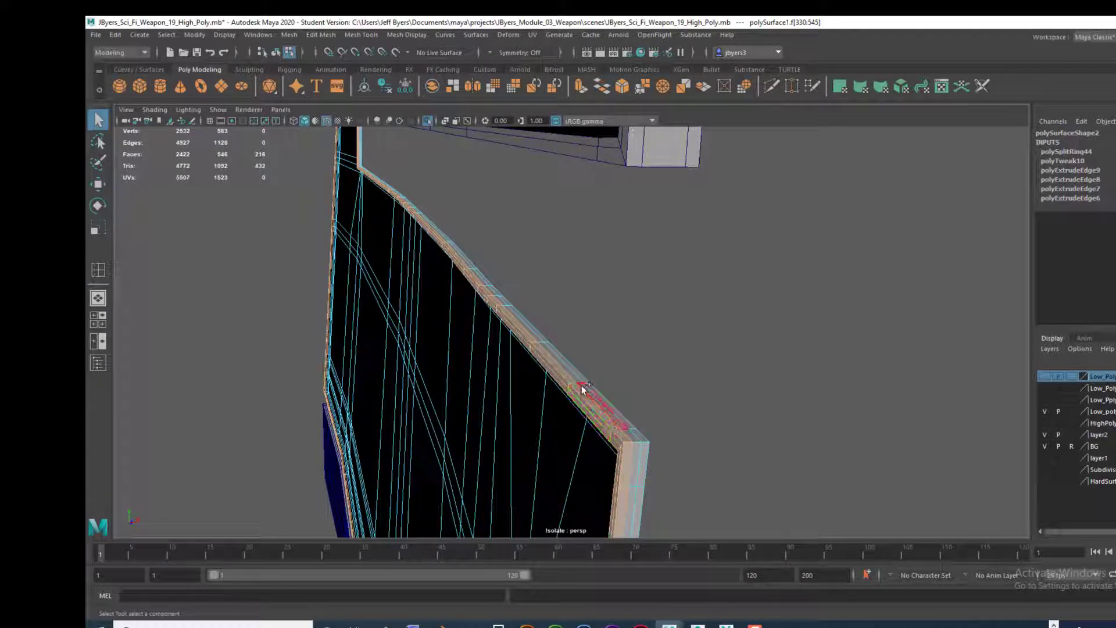
shift+double_click(633, 437)
alt+drag(621, 432, 660, 416)
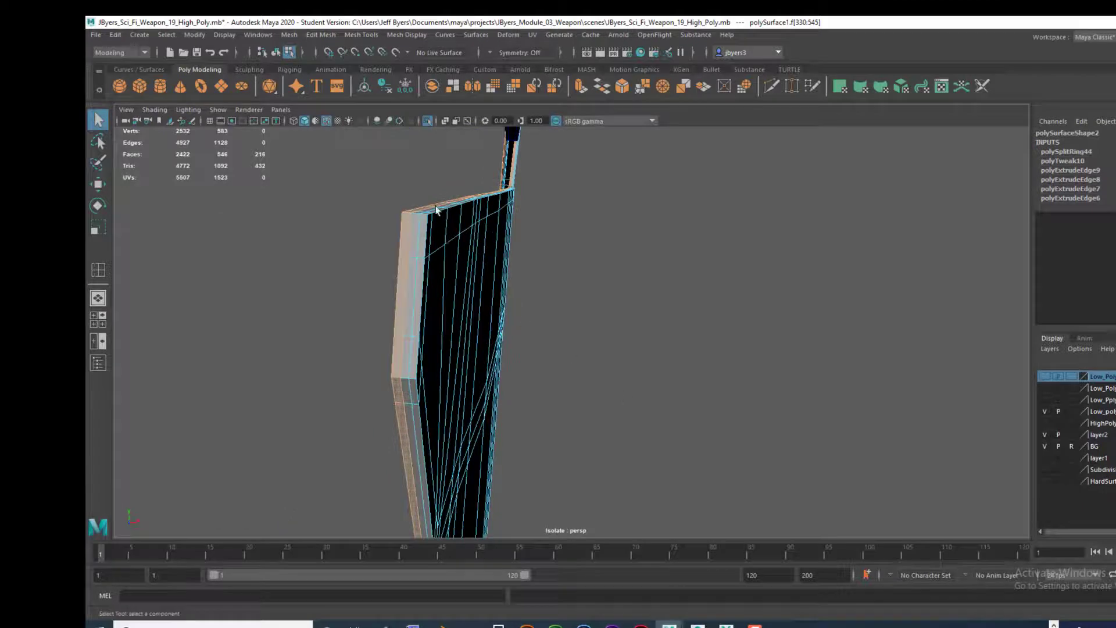
alt+drag(426, 308, 441, 306)
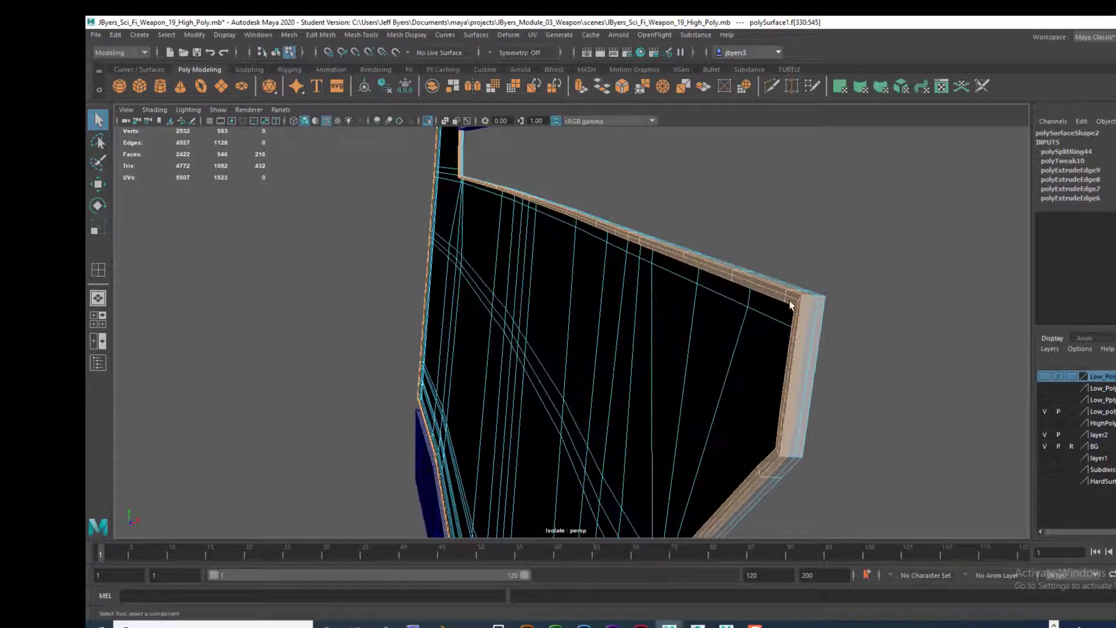
alt+drag(790, 305, 753, 354)
alt+drag(719, 402, 752, 398)
click(833, 324)
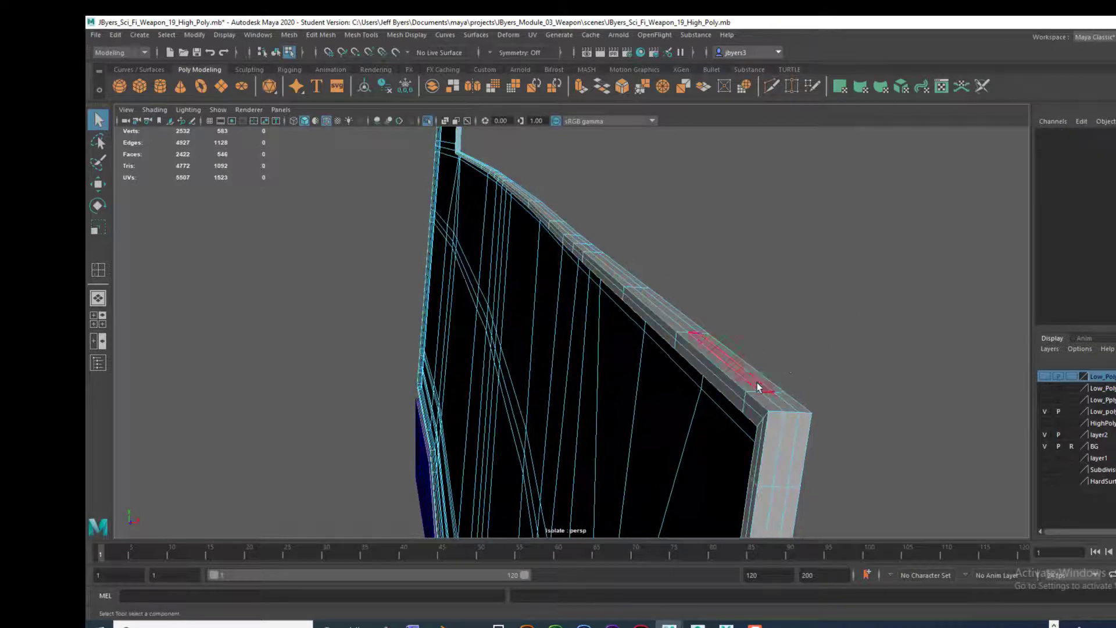
Step: Select the three inner face loops around the middle panel's rim and activate the Move tool
click(759, 400)
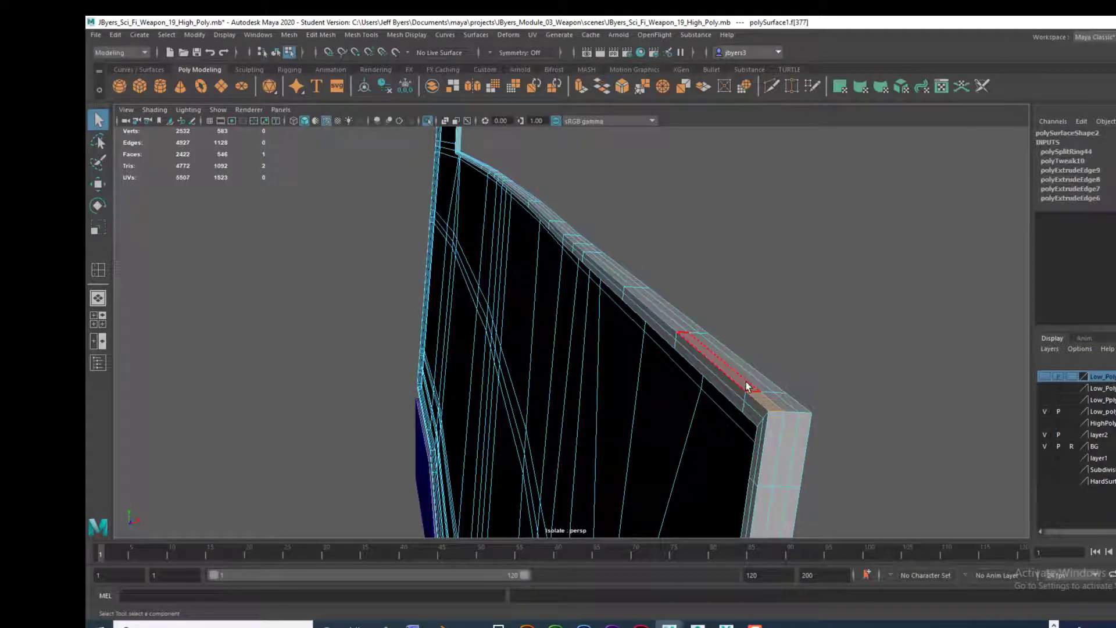
shift+double_click(745, 384)
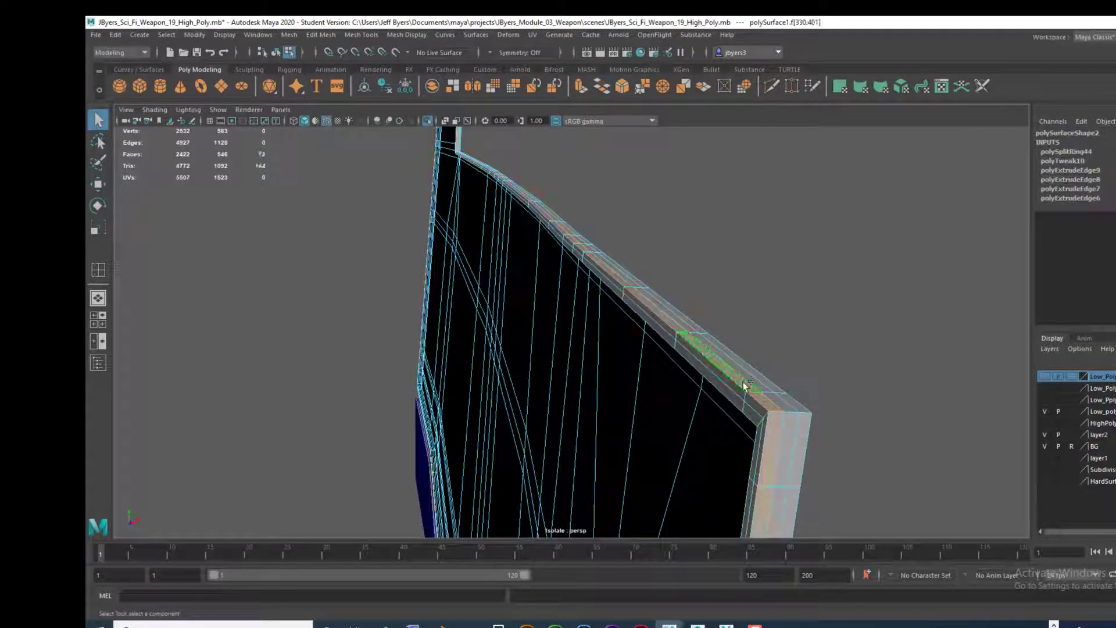
shift+click(730, 386)
shift+double_click(727, 379)
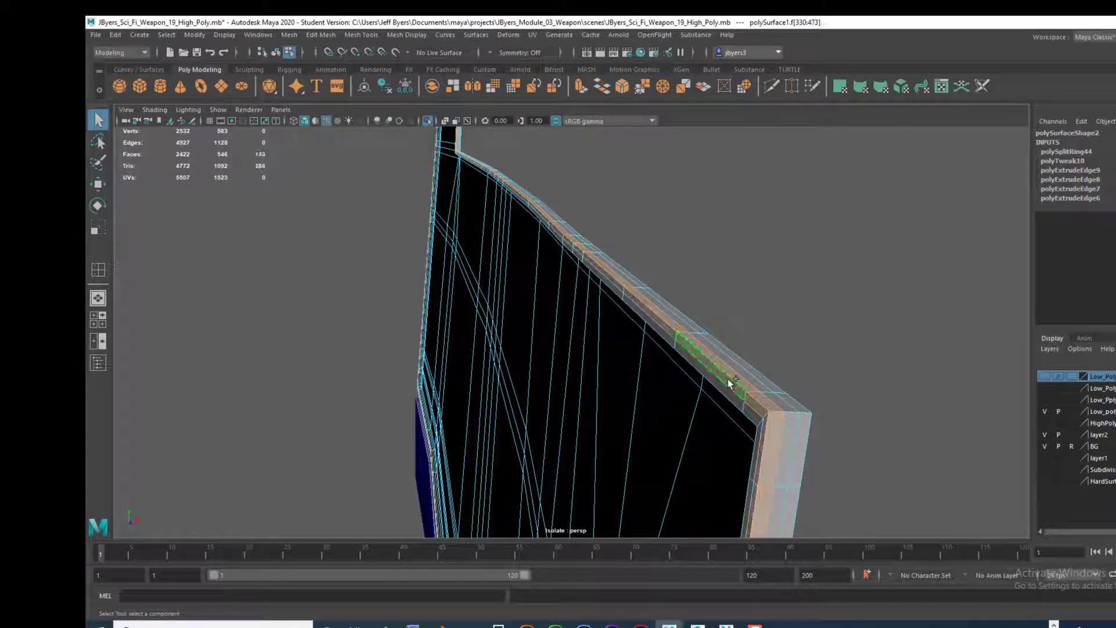
shift+click(747, 409)
shift+double_click(730, 391)
key(f)
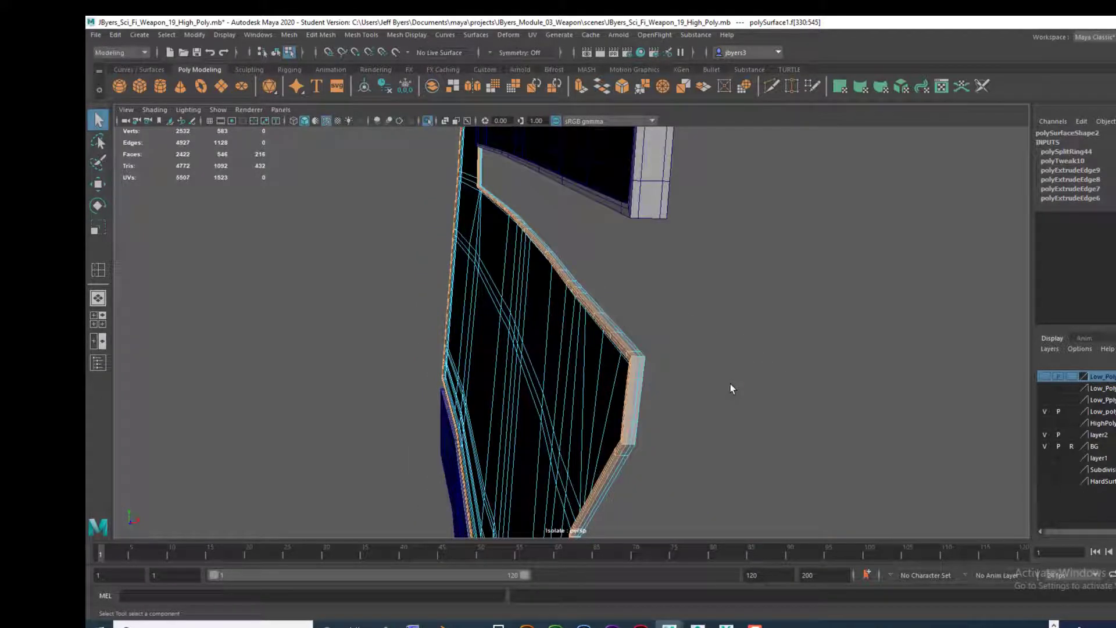
key(w)
alt+drag(731, 384, 630, 305)
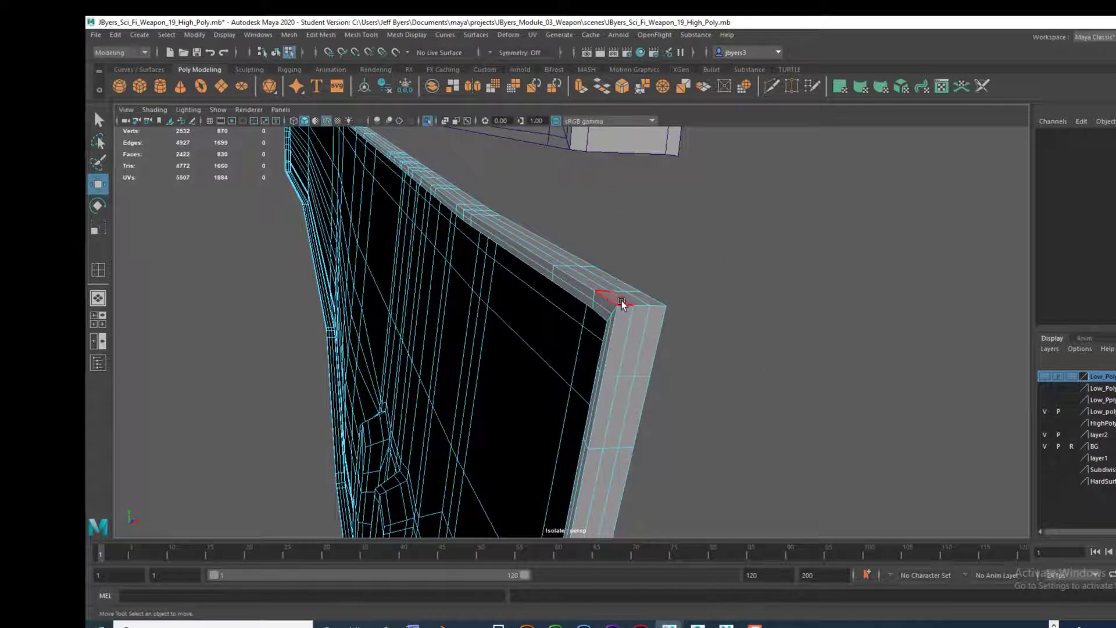
Step: Select the three inner face loops around the lower panel's rim and activate the Move tool
key(q)
click(616, 297)
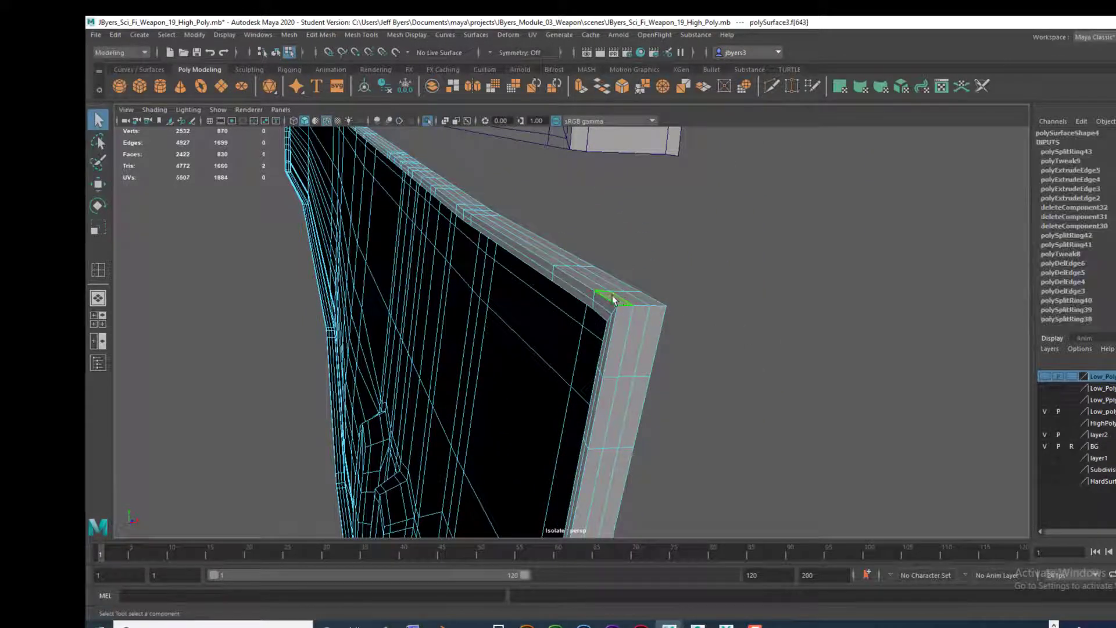
double_click(590, 283)
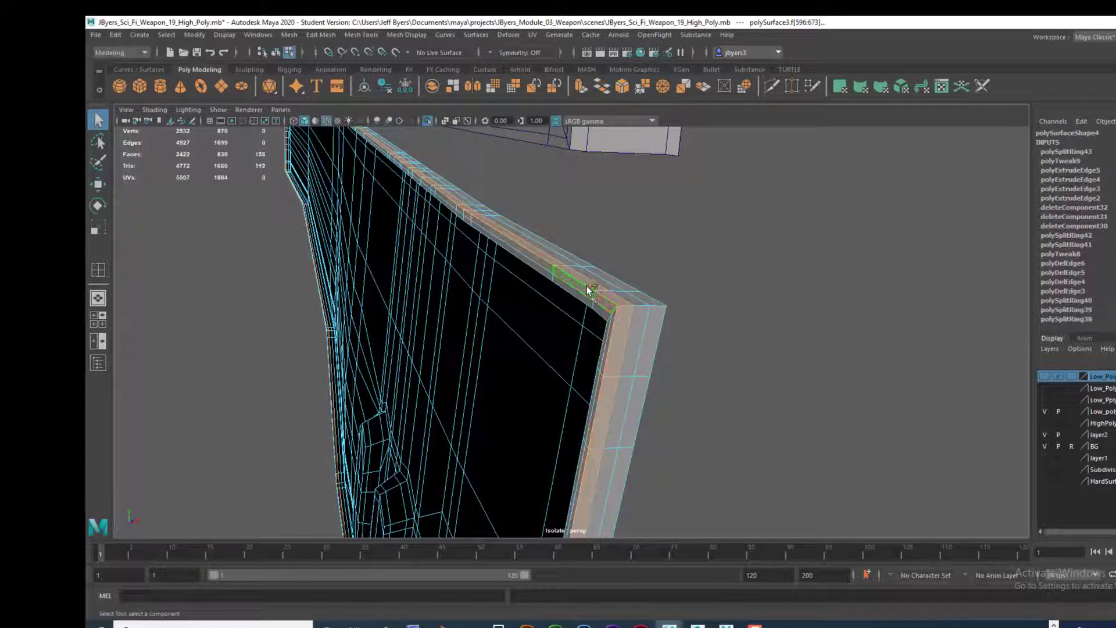
shift+click(602, 313)
shift+double_click(583, 295)
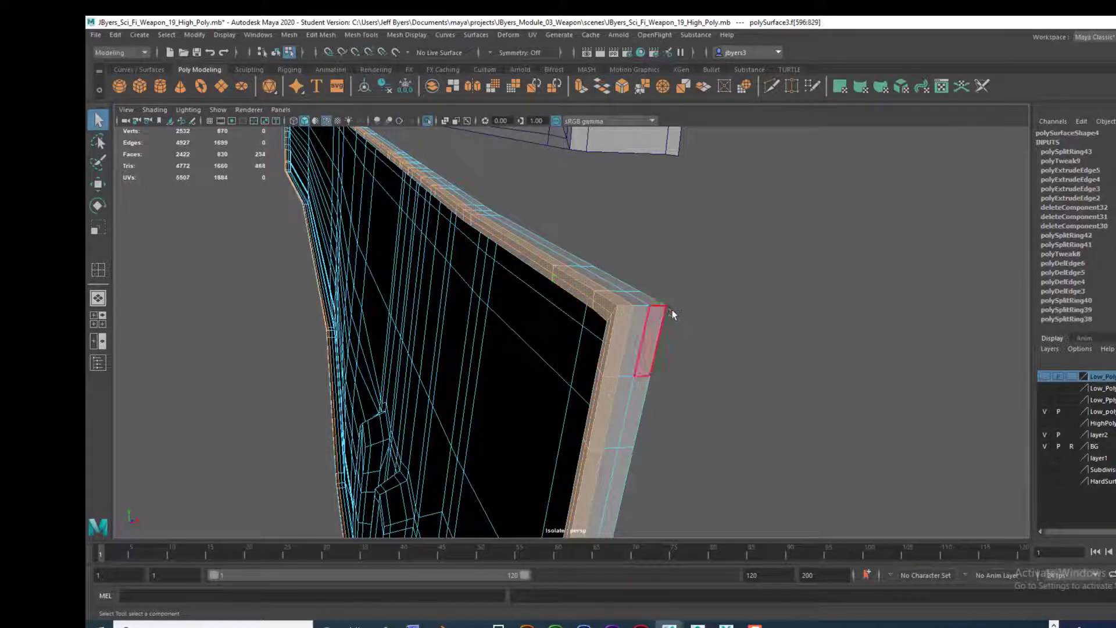
key(w)
scroll(715, 327, down, 10)
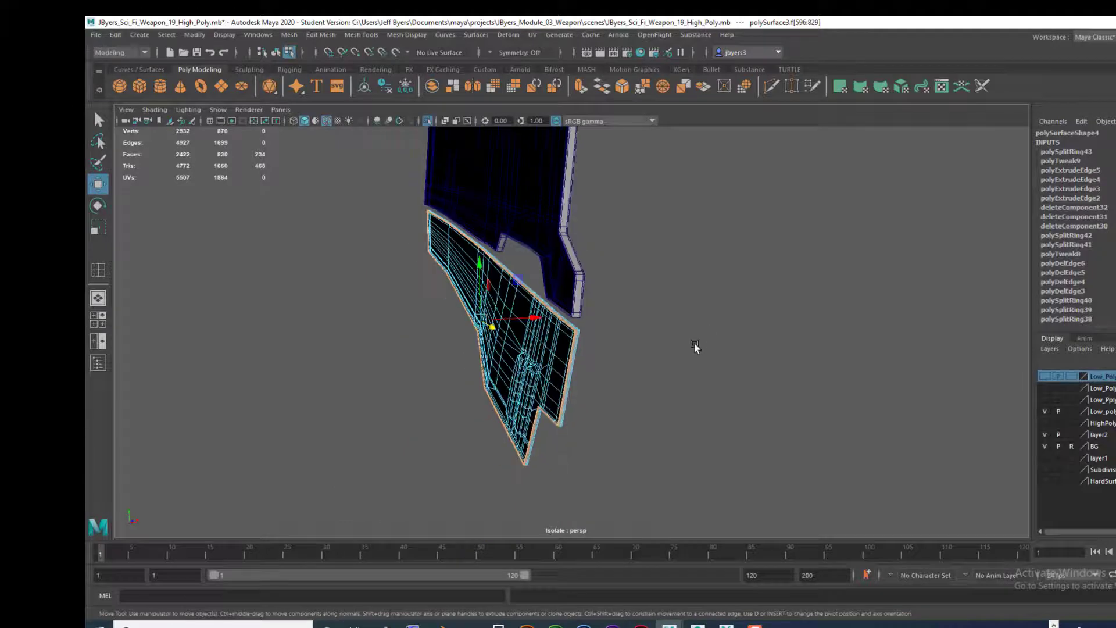
alt+drag(695, 347, 624, 339)
alt+drag(626, 338, 585, 413)
Step: Clear the lower panel's face selection and return the panel to object mode
click(632, 348)
right_click(528, 343)
click(521, 381)
alt+drag(584, 360, 585, 373)
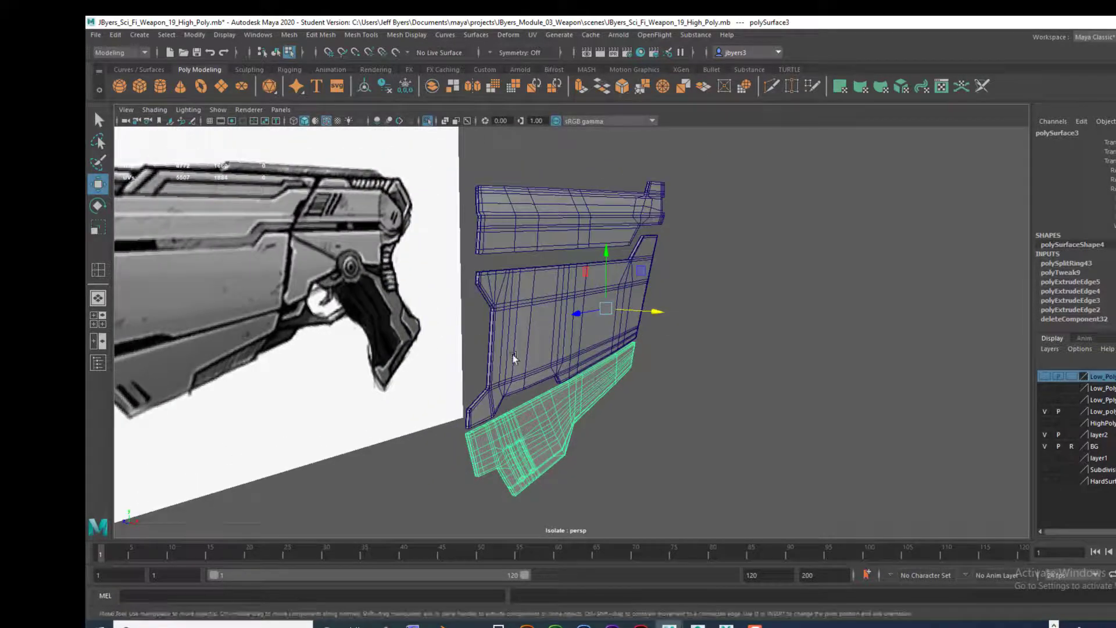
Step: Examine the middle panel and the upper panel's smooth mesh preview to compare their rims
right_drag(513, 355, 506, 381)
scroll(621, 392, up, 3)
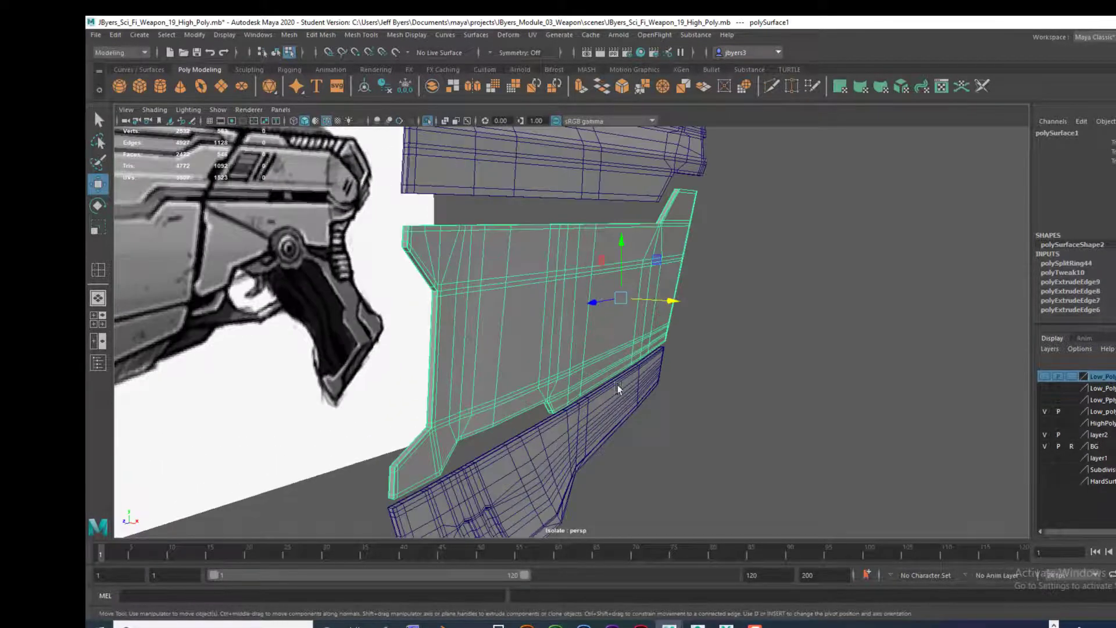
alt+drag(564, 316, 587, 429)
right_drag(558, 294, 560, 328)
alt+drag(568, 332, 550, 295)
right_drag(549, 295, 526, 356)
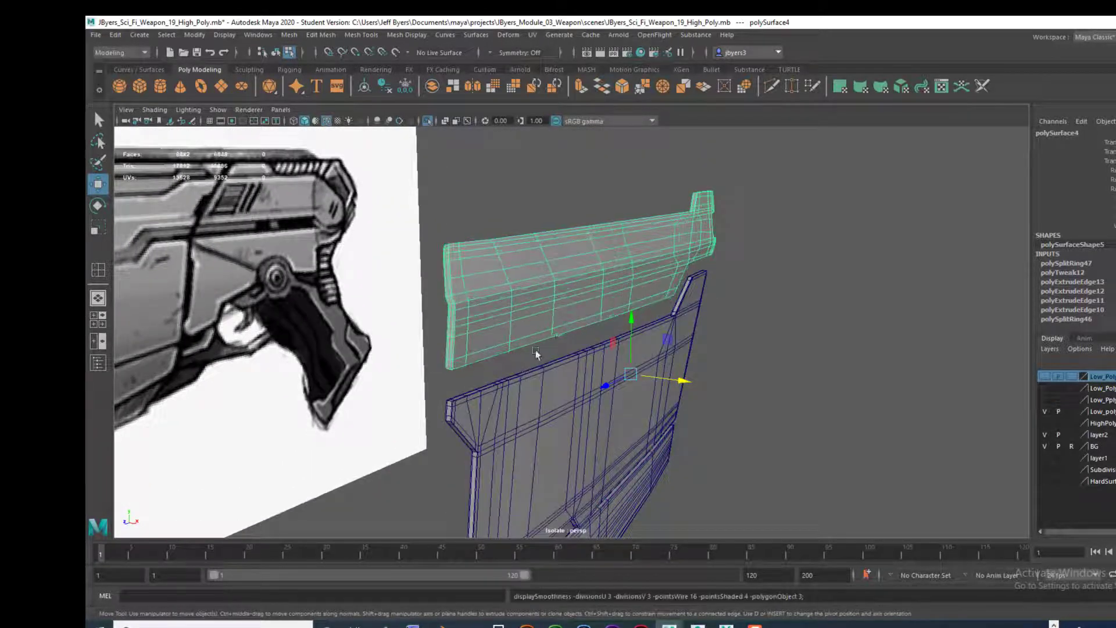
Step: Undo the last change, clear the middle panel's rim face selection and return to object selection
key(ctrl+z)
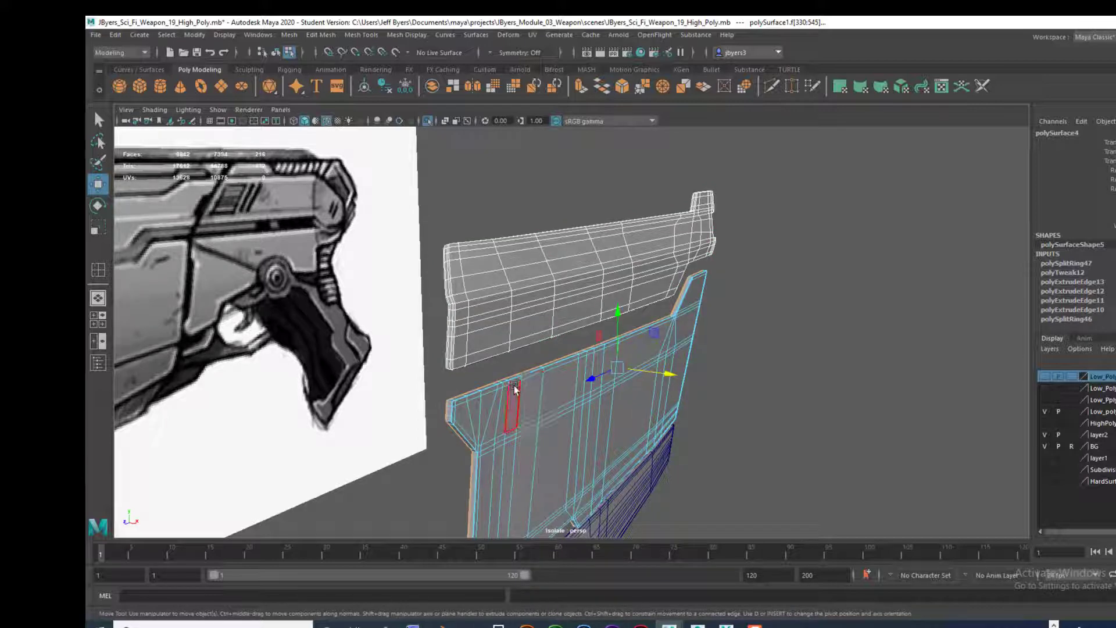
click(459, 379)
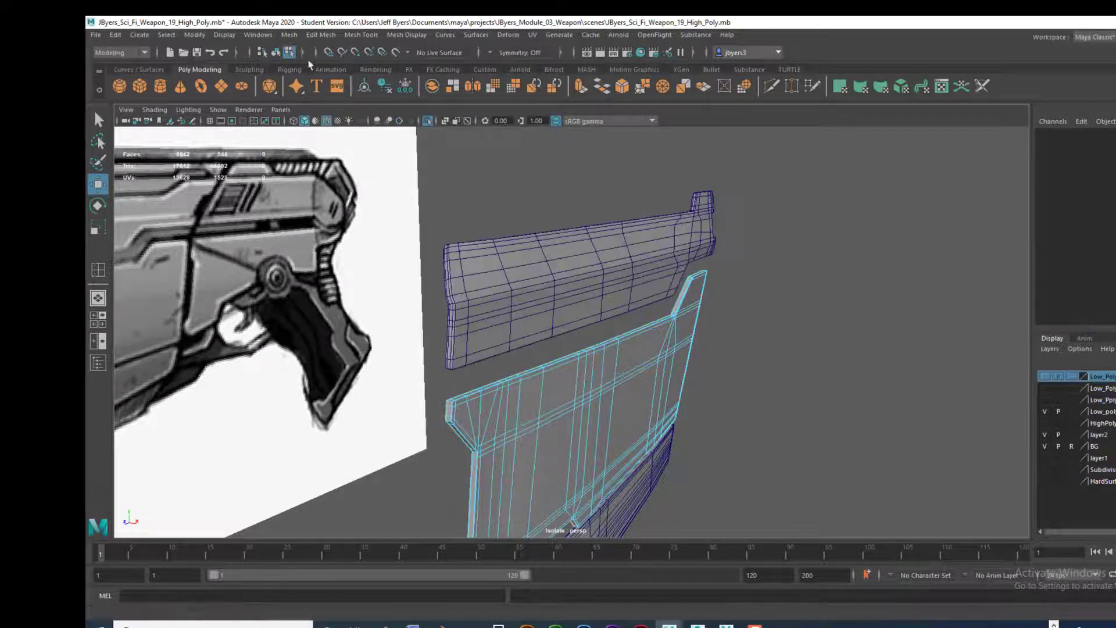
click(275, 53)
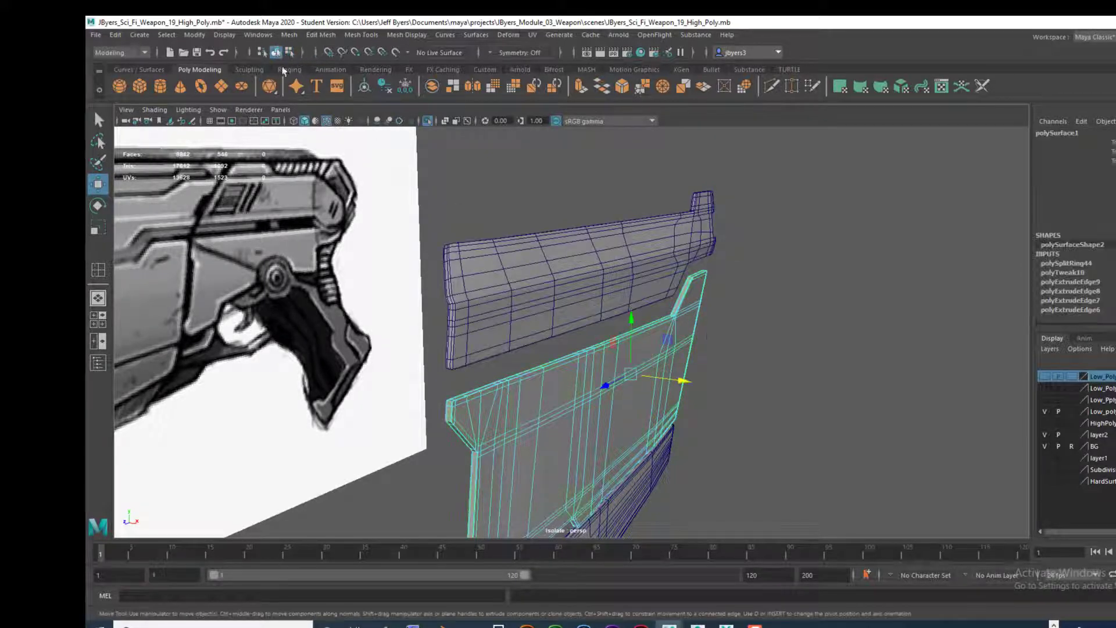
Step: Turn on smooth mesh preview for the upper, middle and lower panels and hide the wireframe on shaded
click(526, 296)
alt+middle_drag(594, 334, 556, 280)
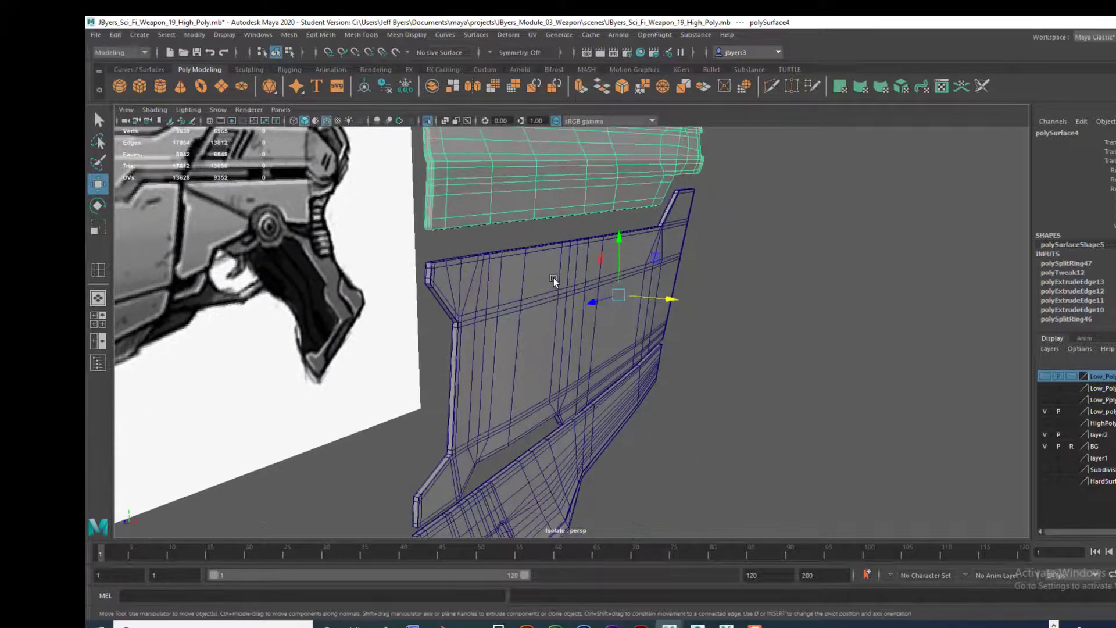
key(3)
click(534, 297)
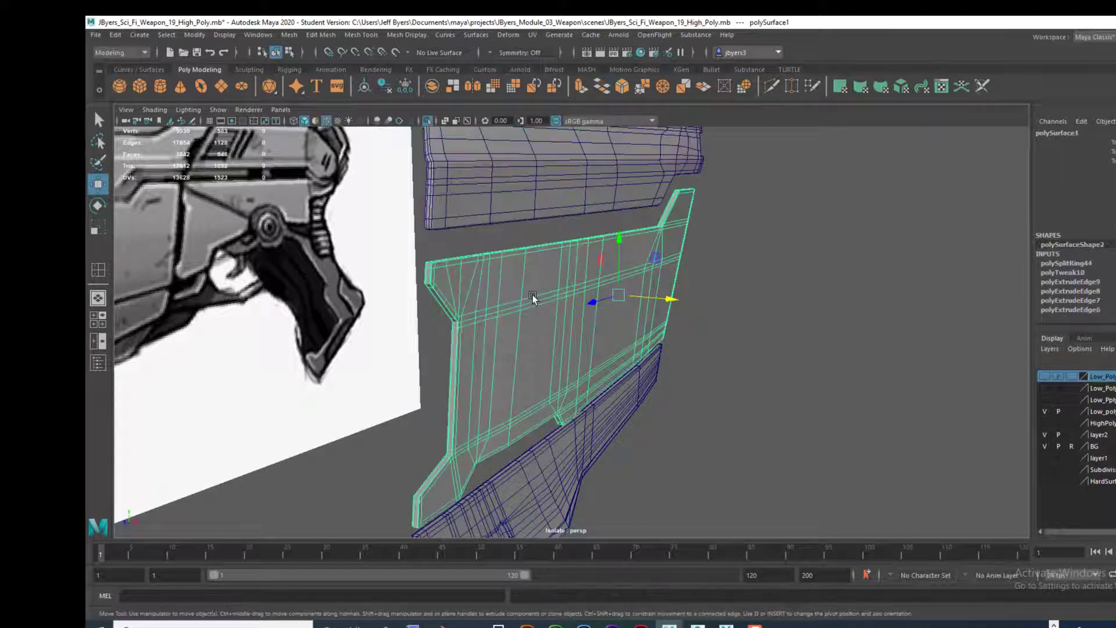
key(3)
click(584, 452)
key(3)
click(703, 416)
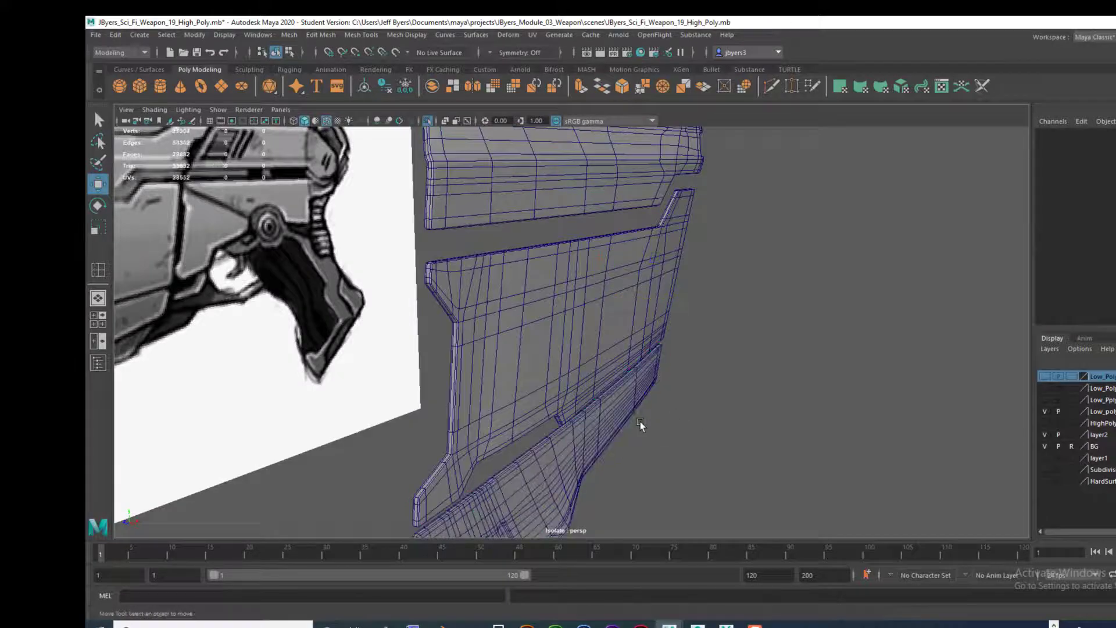
alt+drag(640, 421, 613, 411)
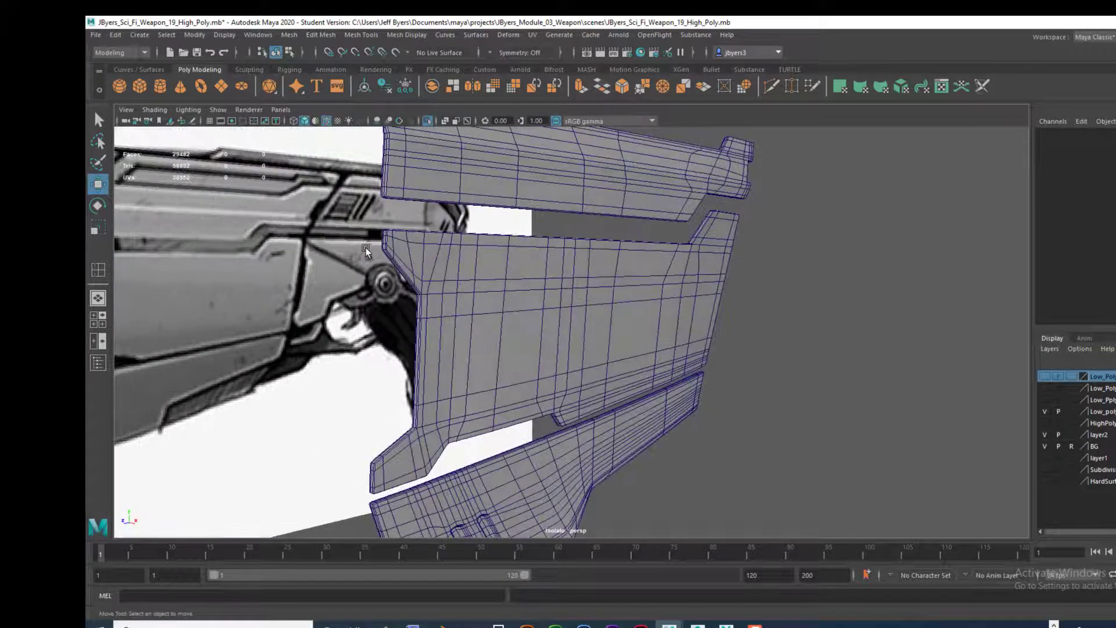
click(327, 120)
Step: Examine the three smoothed side panels from several angles against the weapon reference image
mouse_move(608, 299)
alt+mouse_down()
mouse_move(696, 339)
mouse_move(590, 331)
mouse_move(528, 343)
mouse_move(543, 354)
mouse_move(466, 351)
mouse_move(523, 383)
mouse_move(671, 348)
mouse_move(510, 354)
mouse_move(587, 309)
mouse_move(585, 261)
mouse_move(511, 256)
mouse_move(553, 286)
mouse_move(574, 280)
mouse_move(549, 277)
mouse_move(563, 282)
mouse_move(552, 314)
alt+mouse_up()
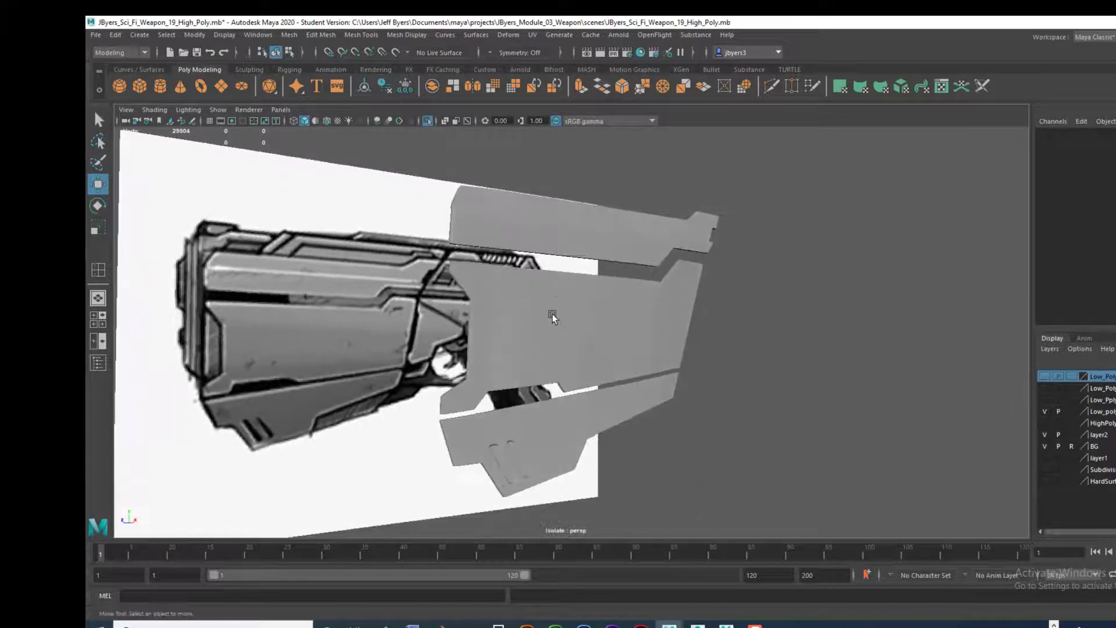
click(555, 318)
alt+drag(580, 350, 568, 315)
click(565, 403)
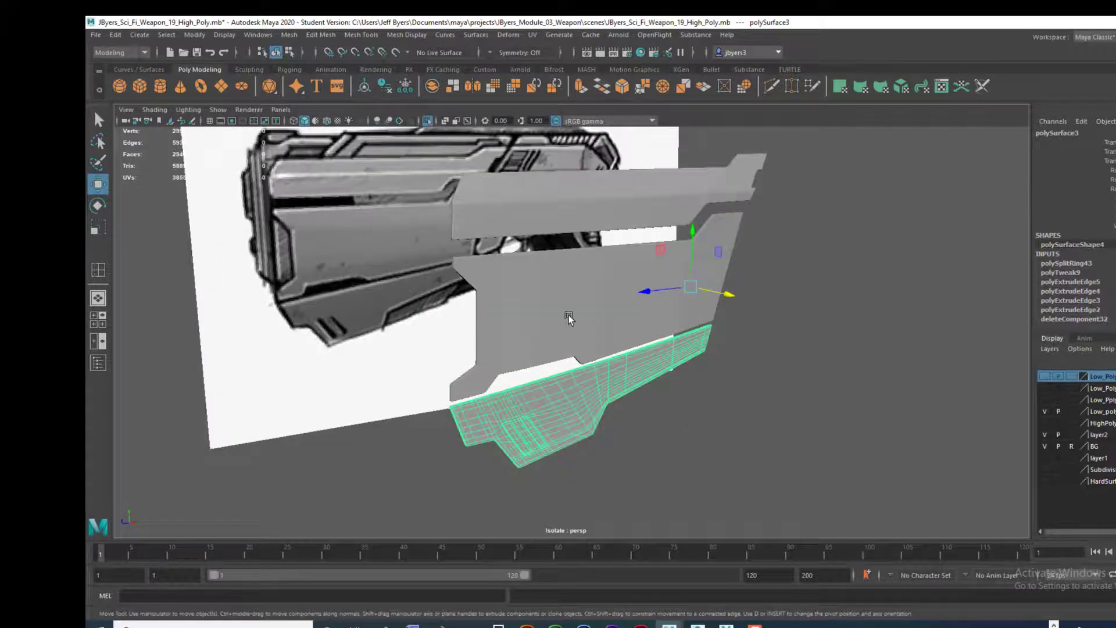
alt+middle_drag(564, 308, 526, 398)
alt+drag(528, 238, 540, 282)
alt+drag(566, 198, 592, 139)
alt+middle_drag(598, 201, 590, 230)
alt+drag(590, 232, 513, 327)
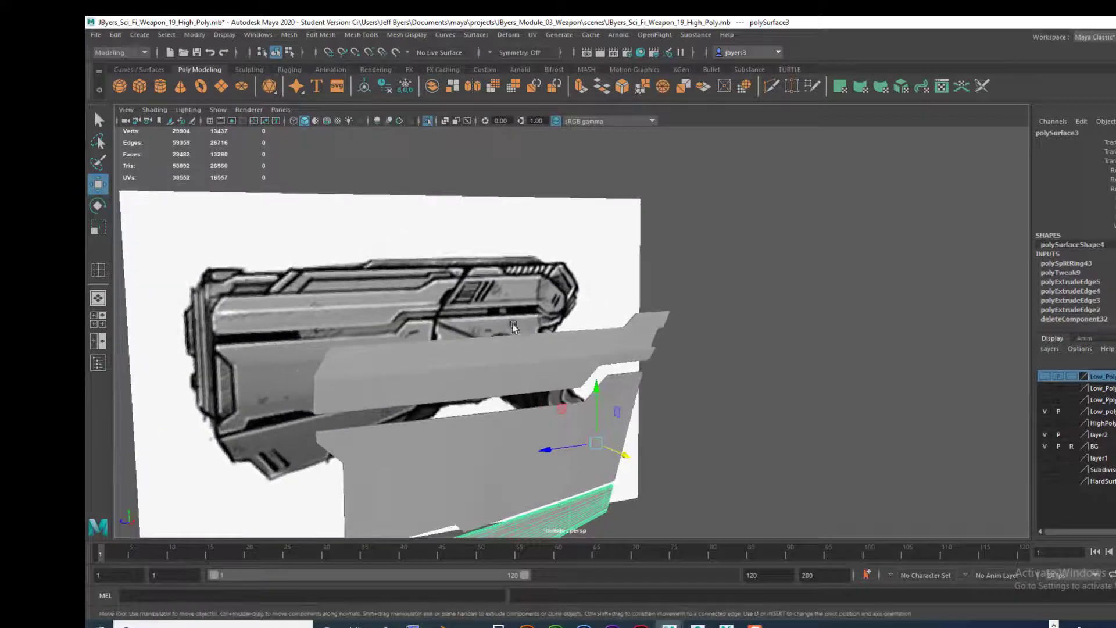
alt+drag(288, 285, 497, 289)
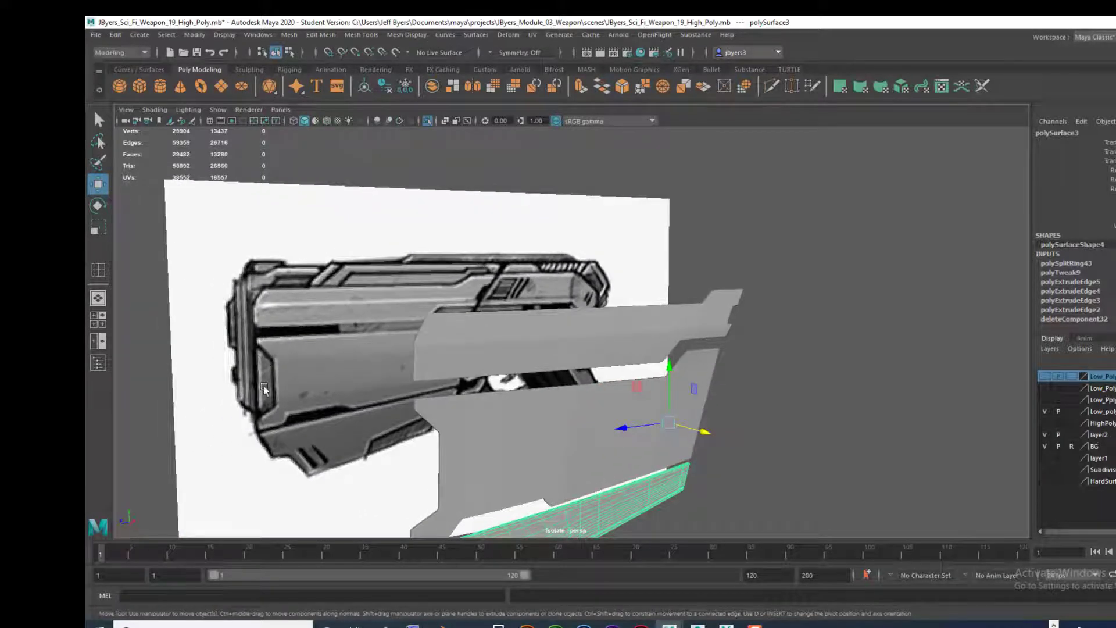
Step: Turn off the isolated display of the side panels so the whole weapon is shown
alt+drag(264, 386, 372, 406)
alt+drag(535, 367, 698, 314)
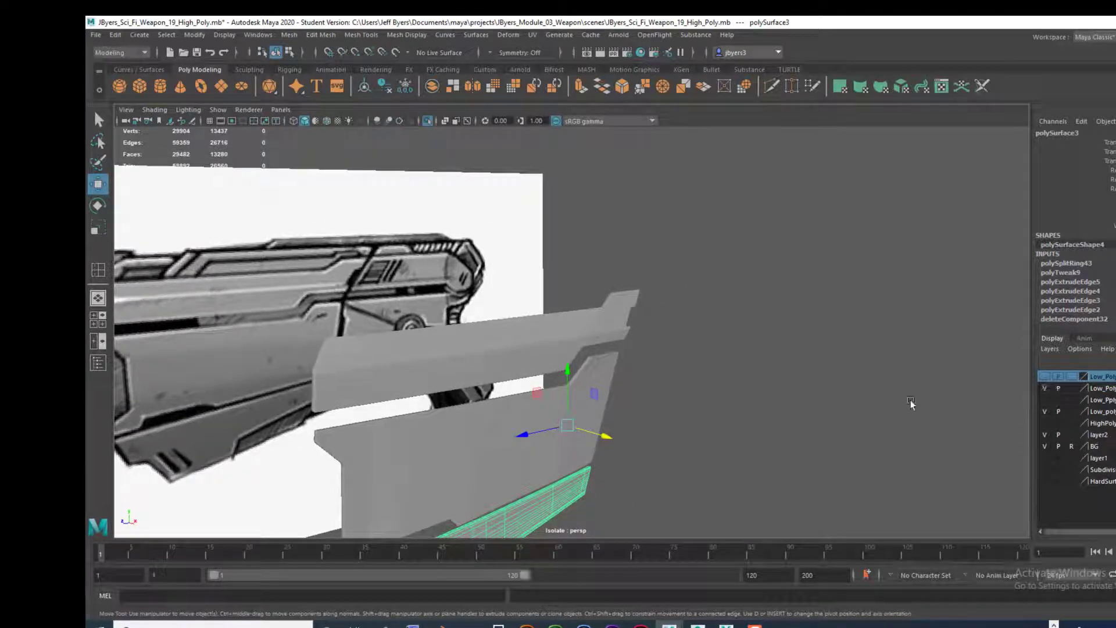
key(ctrl+1)
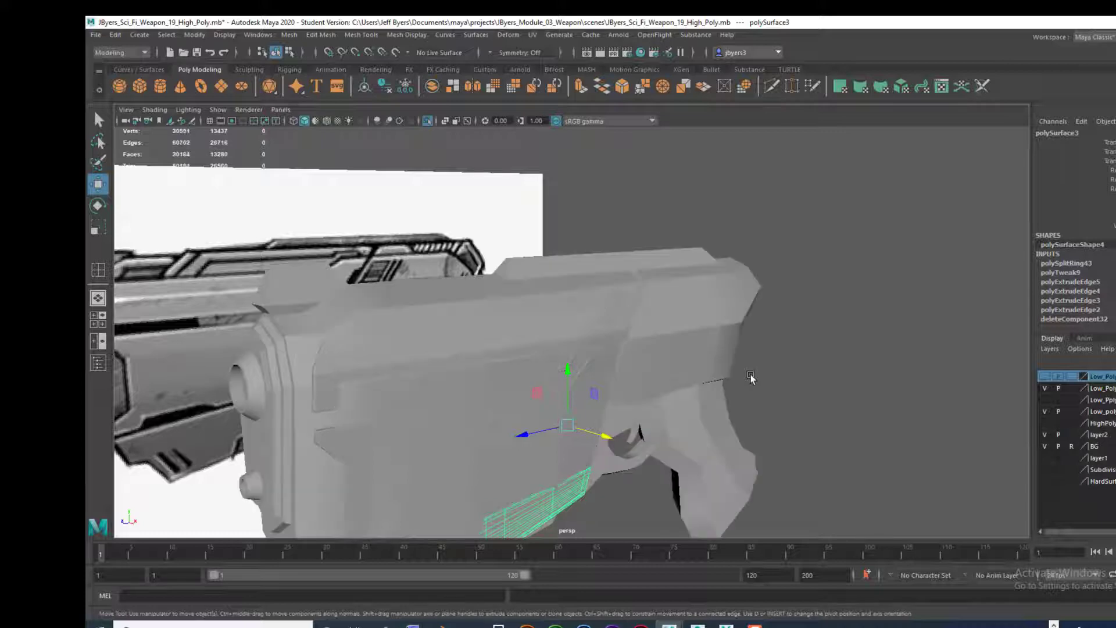
Step: Inspect the upper, middle and lower side panels one at a time on the complete weapon body
alt+drag(782, 368, 771, 335)
click(552, 317)
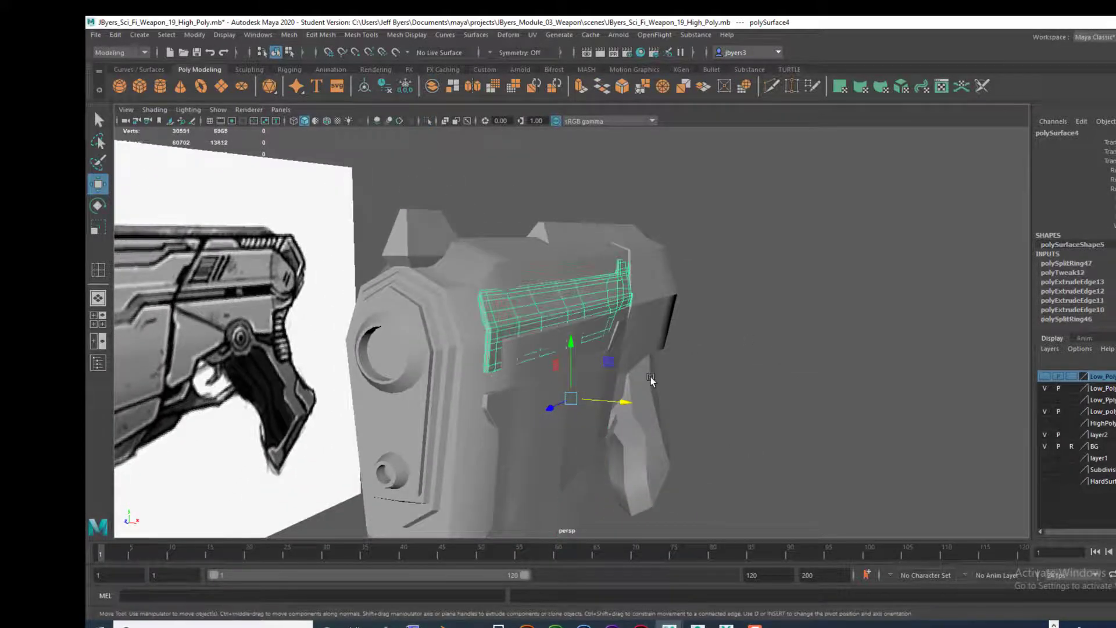
alt+drag(652, 376, 686, 255)
click(549, 337)
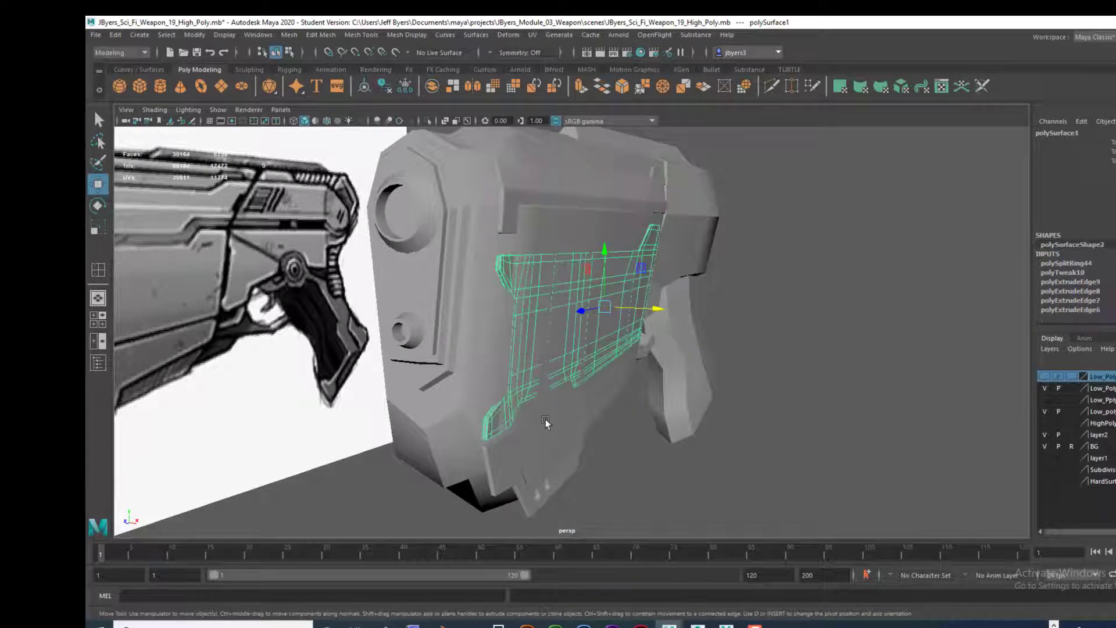
click(503, 459)
alt+drag(622, 424, 617, 243)
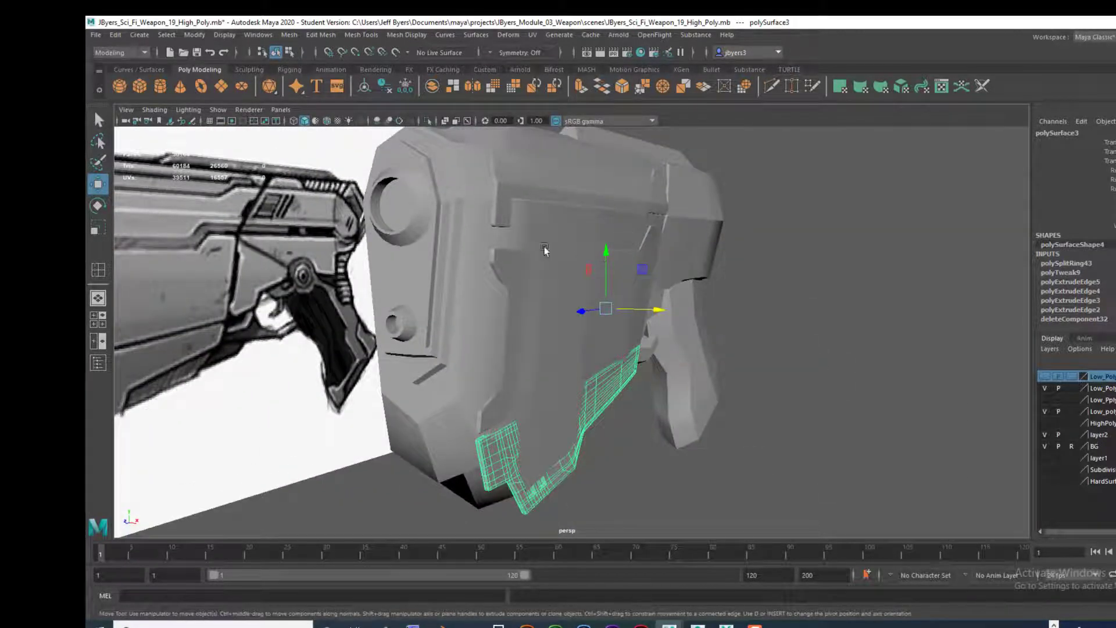
Step: Compare the weapon's side and its front body block with the reference image from several angles
alt+drag(545, 247, 381, 293)
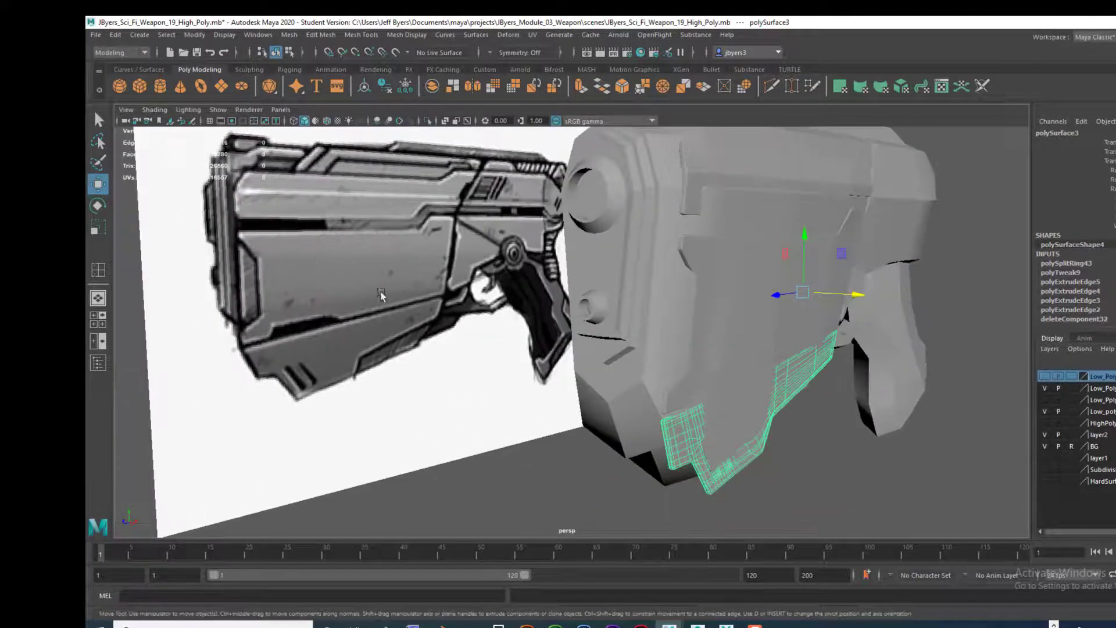
alt+drag(525, 278, 358, 279)
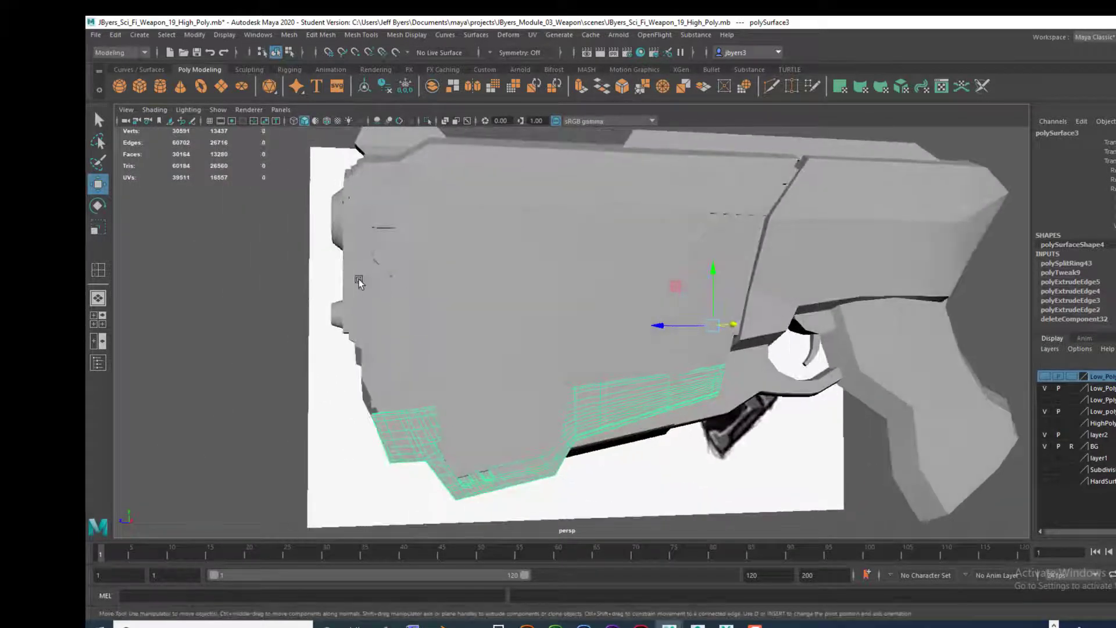
alt+drag(371, 347, 346, 349)
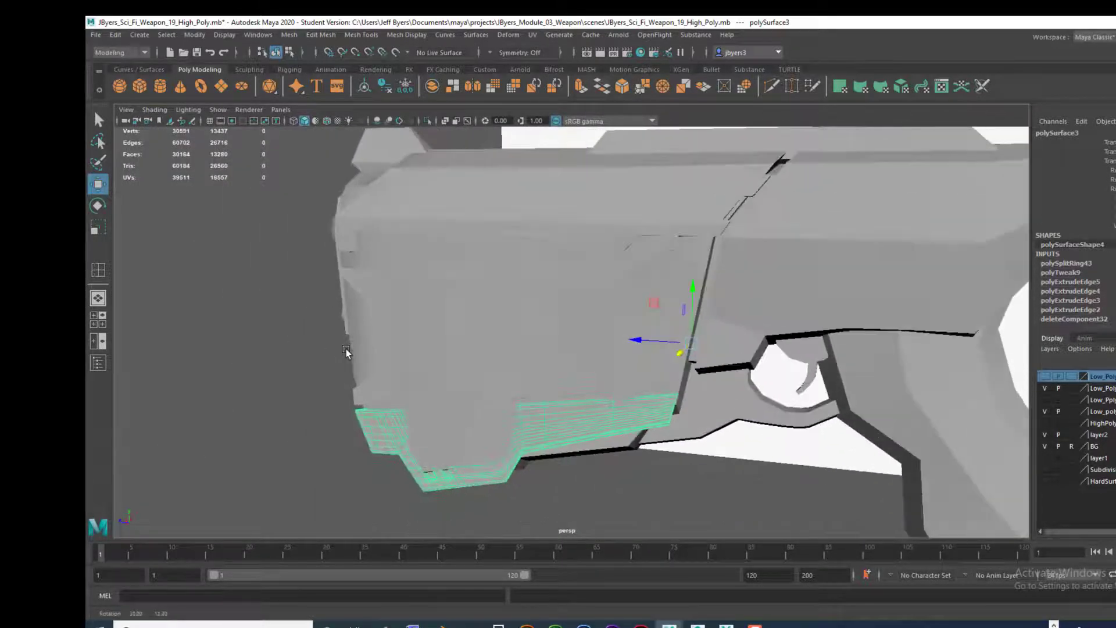
alt+middle_drag(513, 302, 434, 325)
alt+drag(434, 326, 491, 378)
alt+drag(696, 266, 573, 375)
click(581, 244)
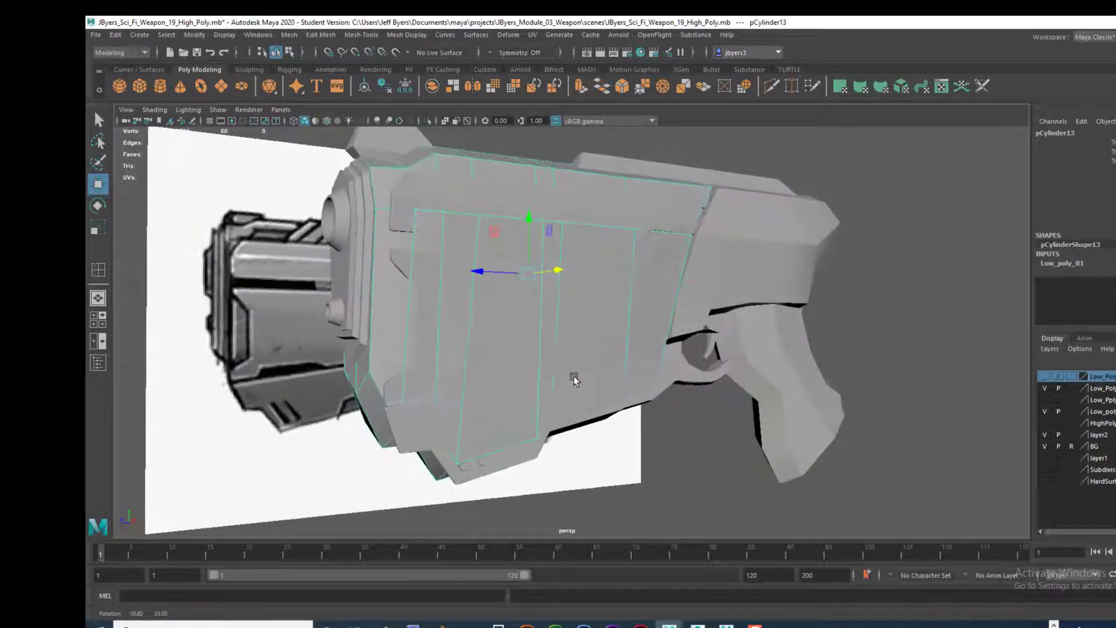
alt+drag(657, 361, 587, 232)
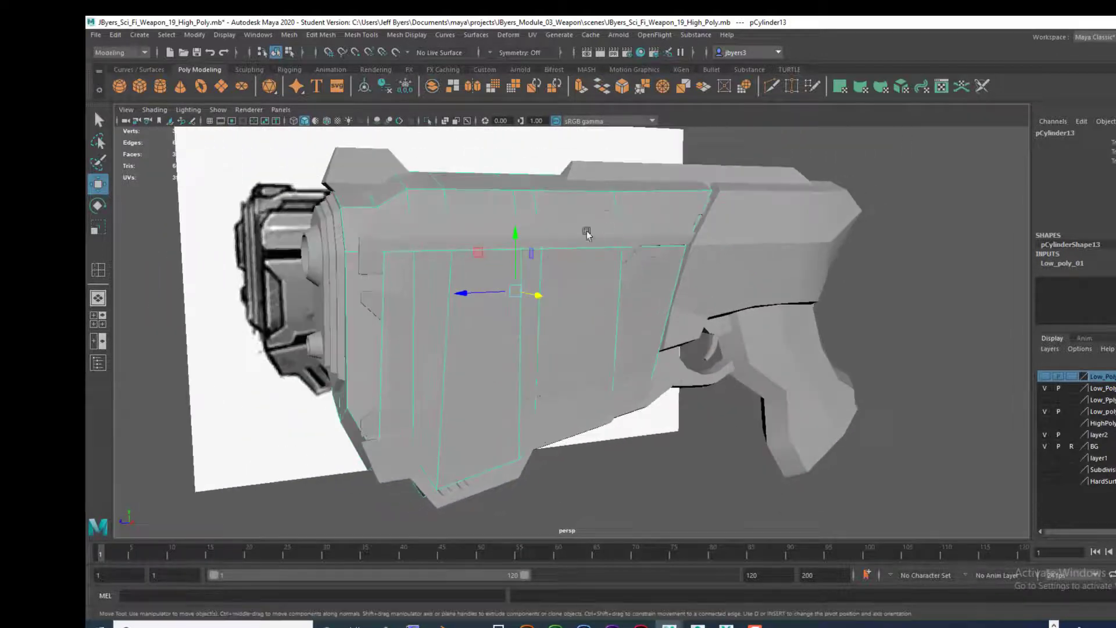
Step: Check the panel wireframes over the reference in the side view and return to the perspective view
key(space)
key(space)
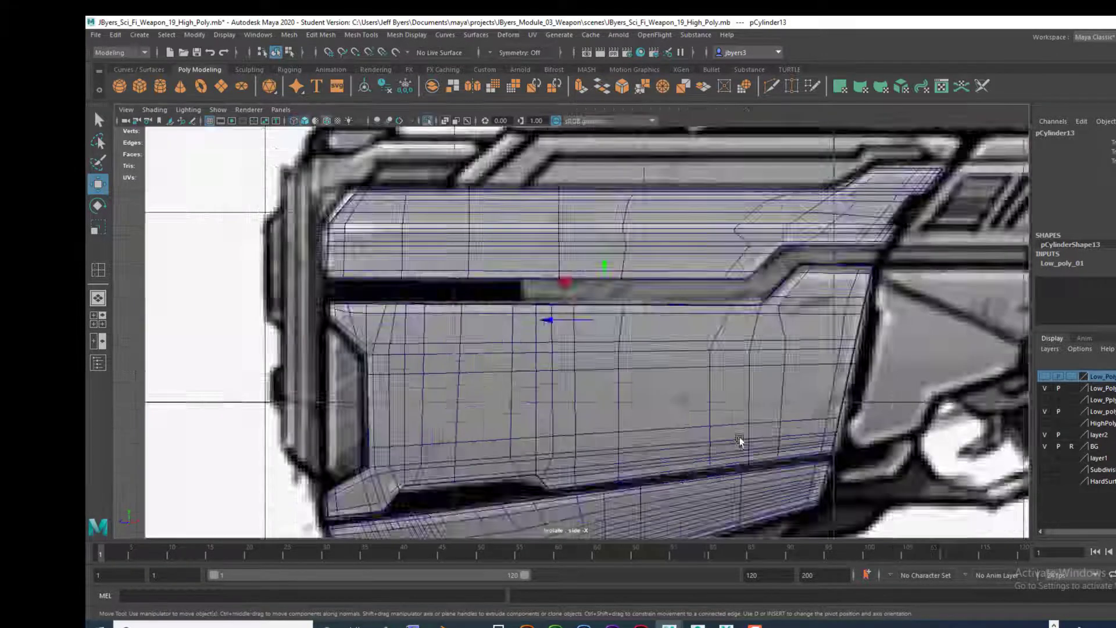
scroll(738, 431, down, 3)
scroll(733, 428, up, 5)
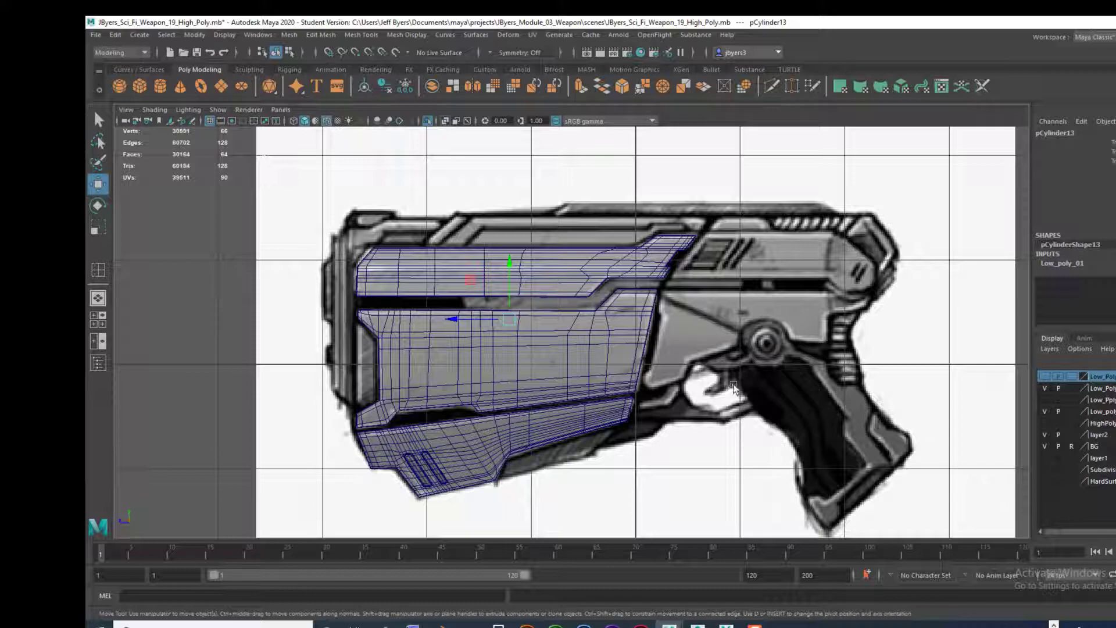
key(space)
key(space)
alt+drag(779, 291, 800, 305)
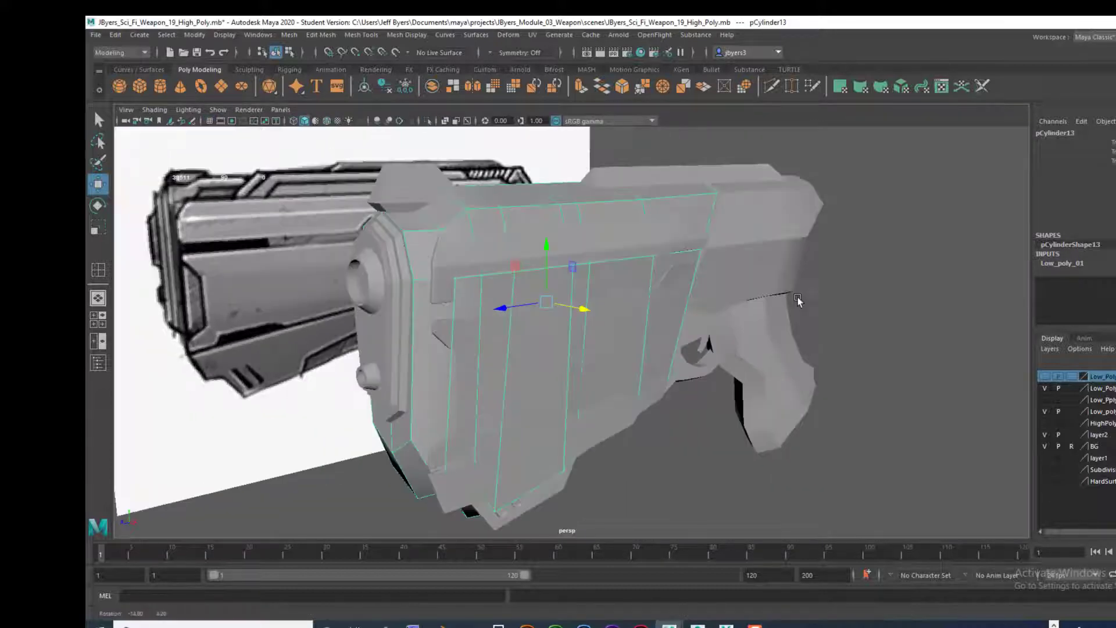
Step: Put the upper, middle and lower side panels together in a new display layer named HighPoly_Front
click(491, 251)
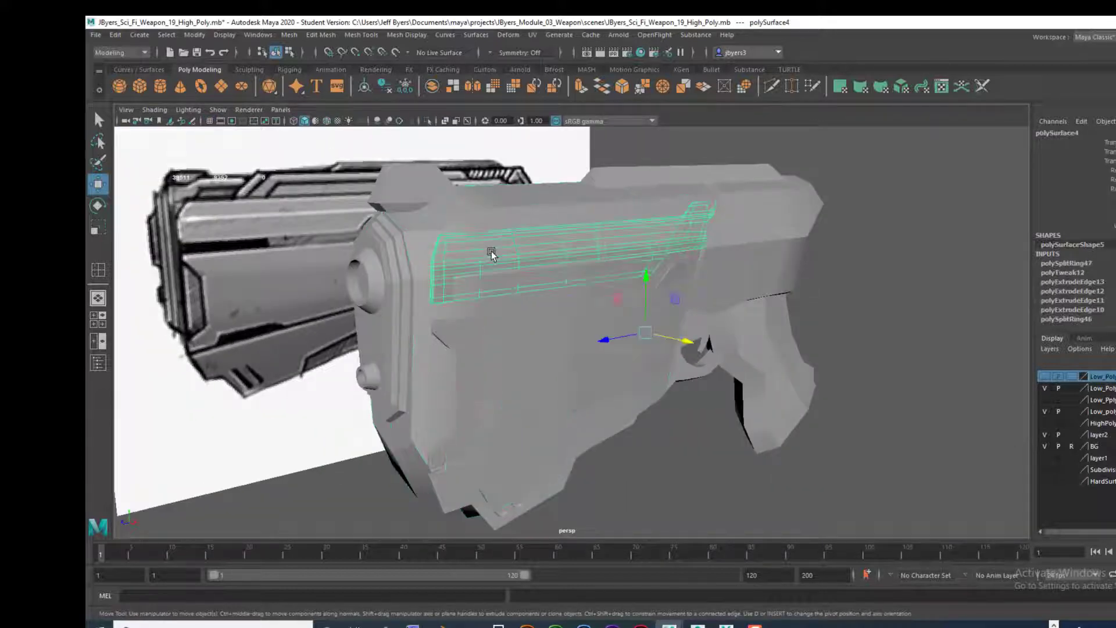
click(506, 317)
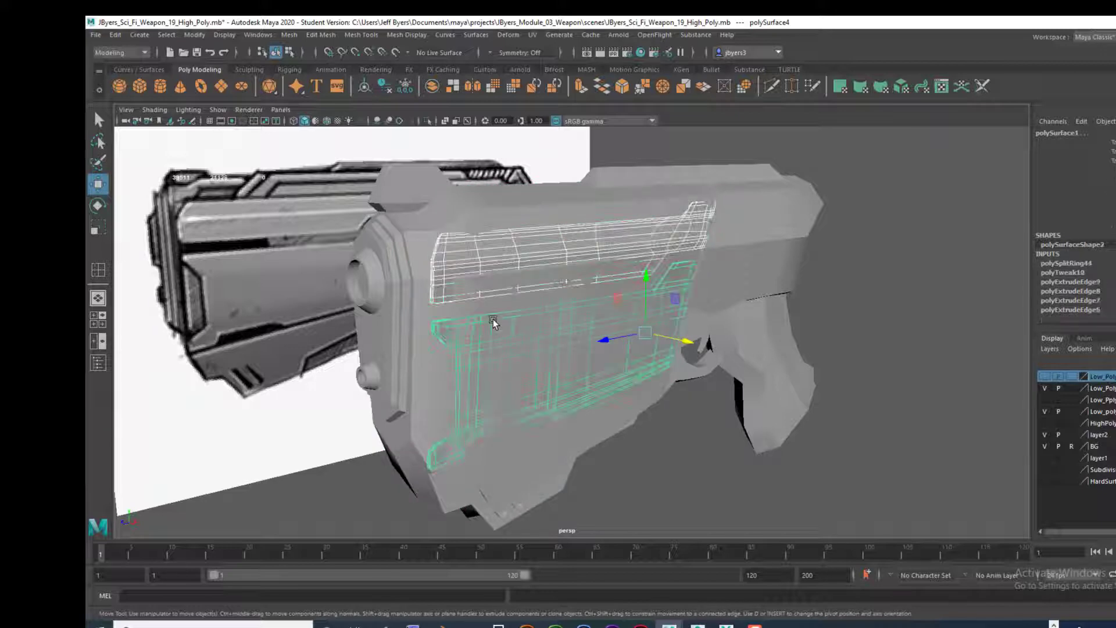
click(498, 480)
click(497, 480)
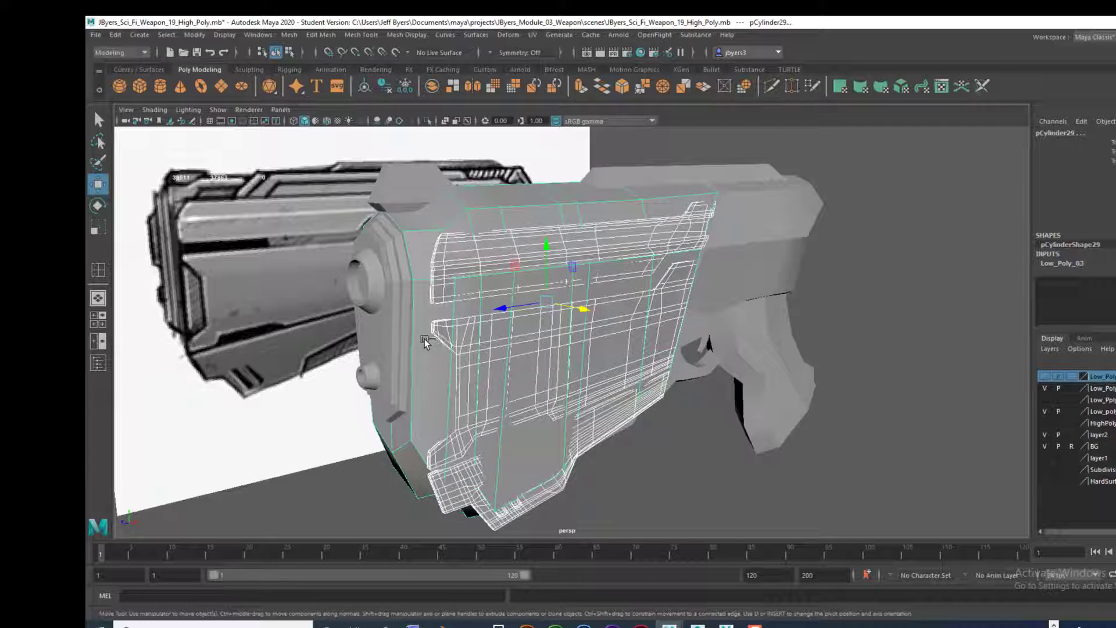
click(423, 382)
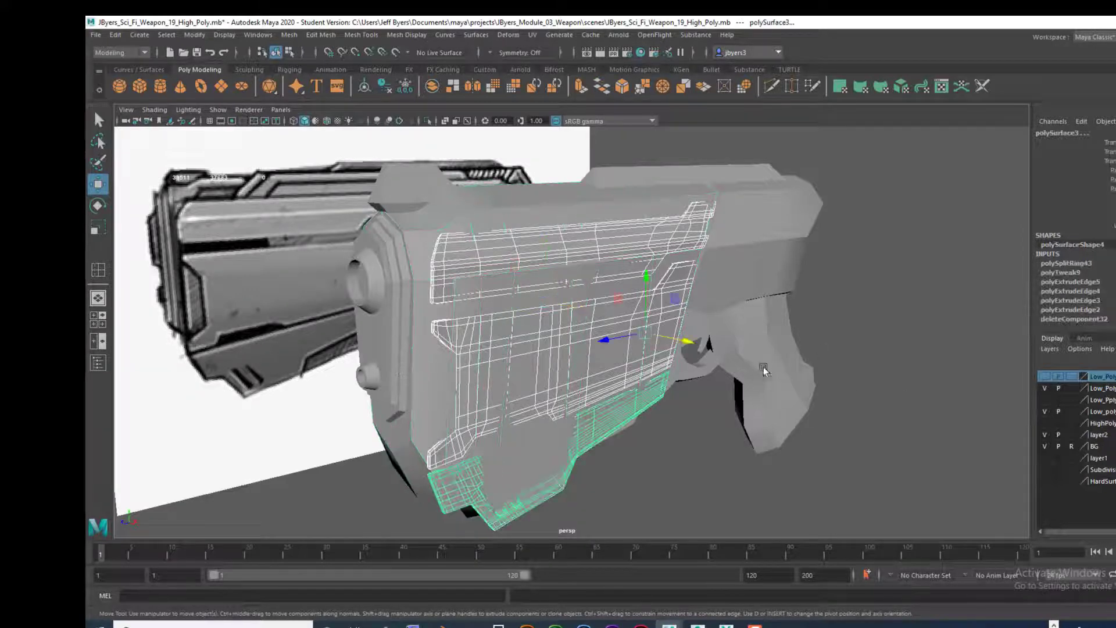
alt+drag(767, 395, 1029, 411)
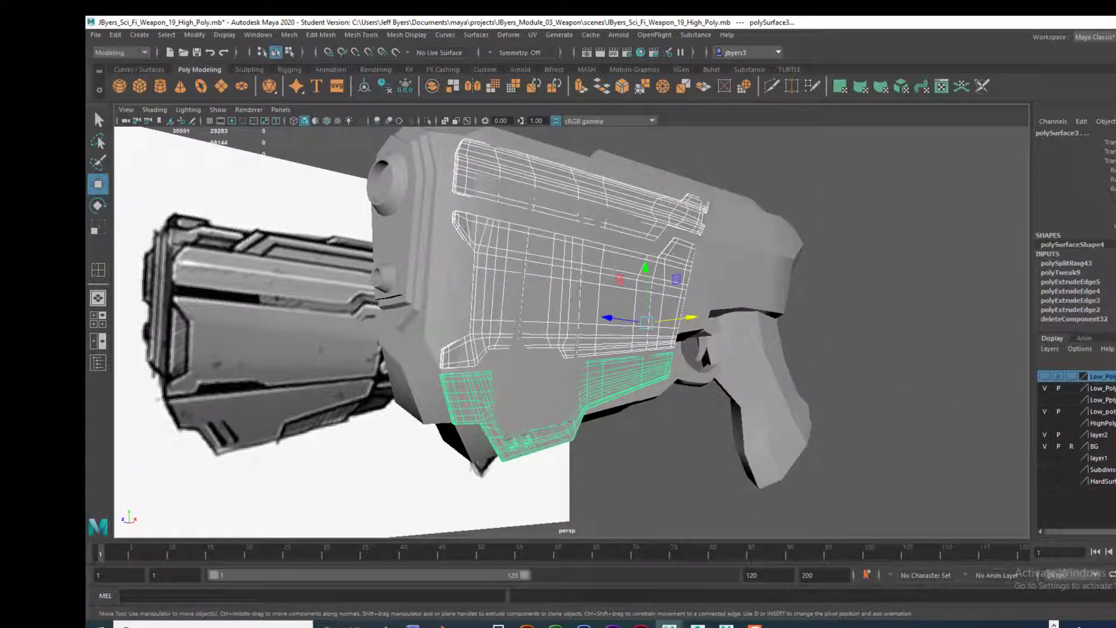
click(1115, 360)
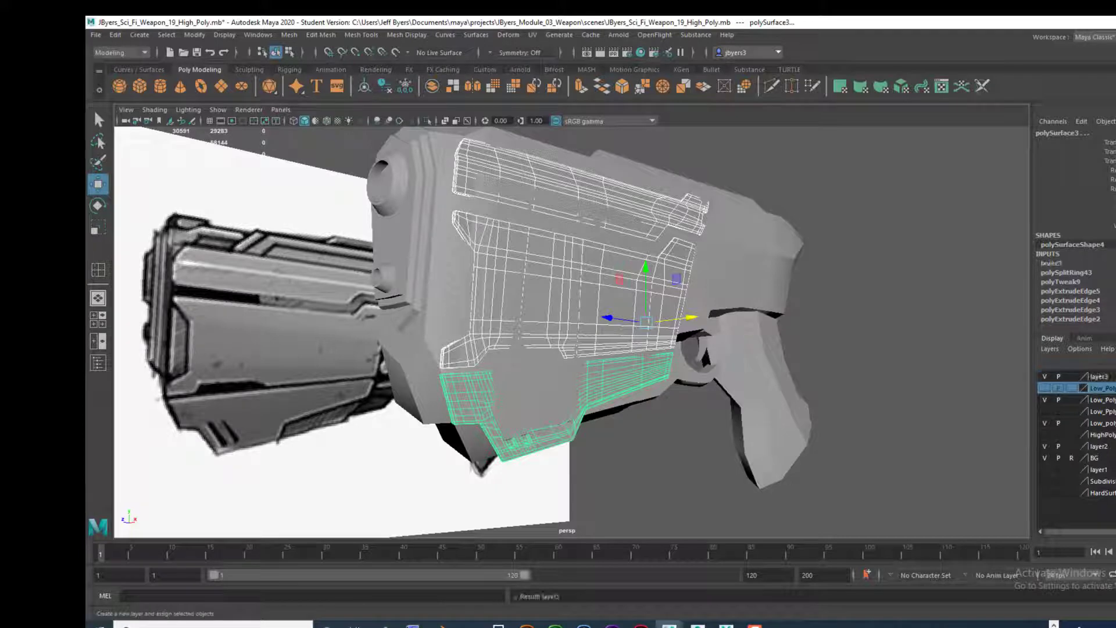
double_click(1098, 376)
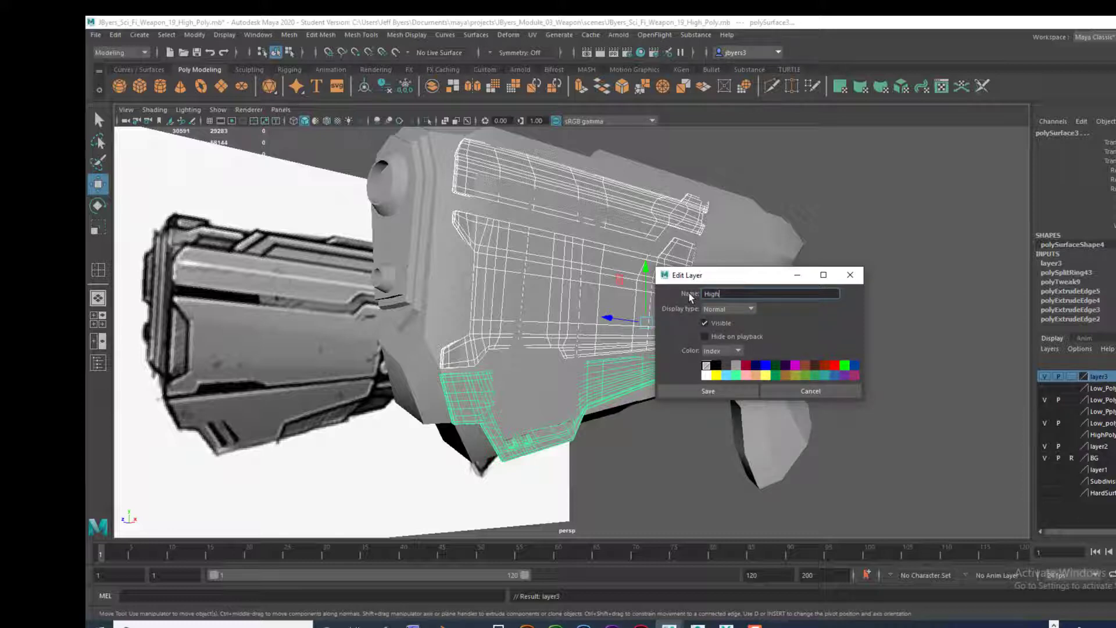
text(HighPoly_Front)
click(726, 394)
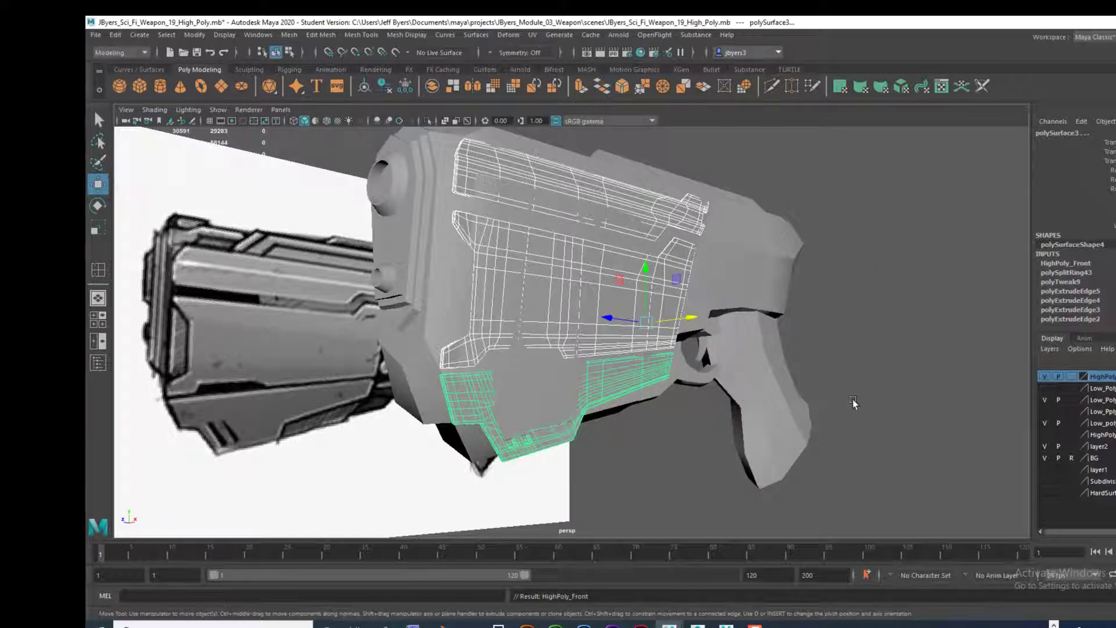
Step: Examine the panelled side and the rear body block above the grip from several angles
alt+drag(860, 407, 813, 426)
alt+drag(652, 306, 622, 376)
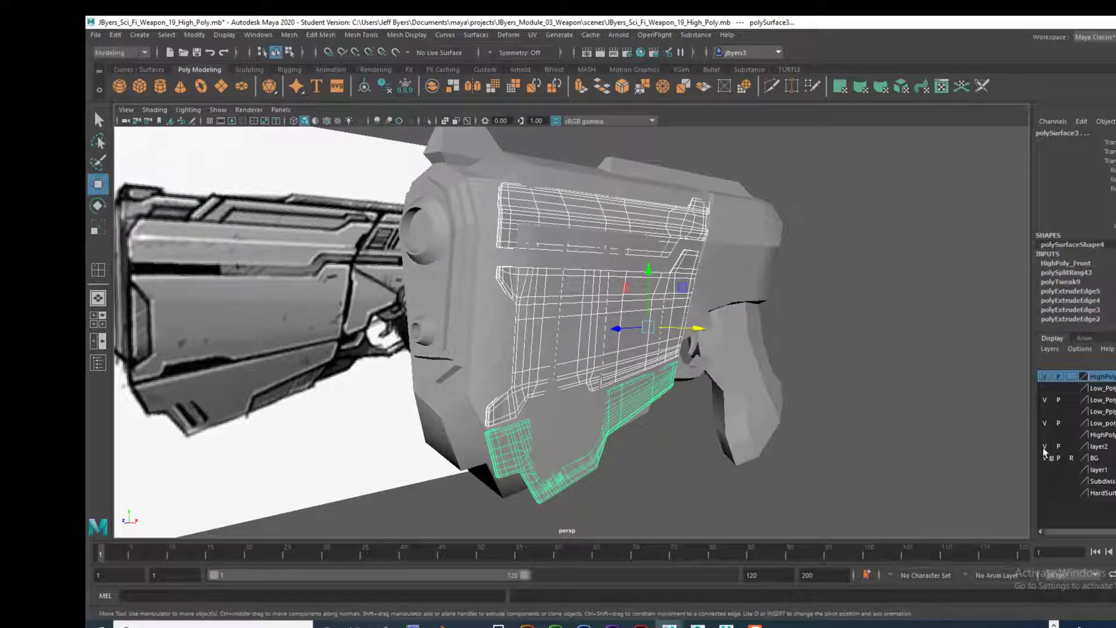
alt+drag(702, 373, 669, 367)
click(775, 258)
alt+drag(781, 337, 722, 281)
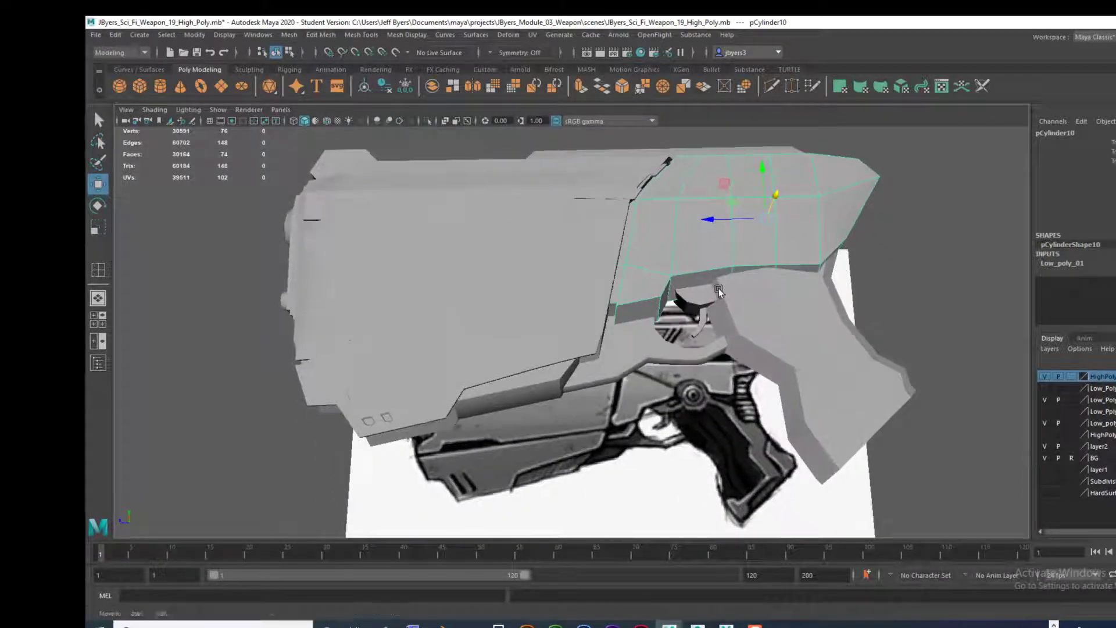
alt+drag(655, 294, 772, 311)
alt+drag(698, 289, 573, 227)
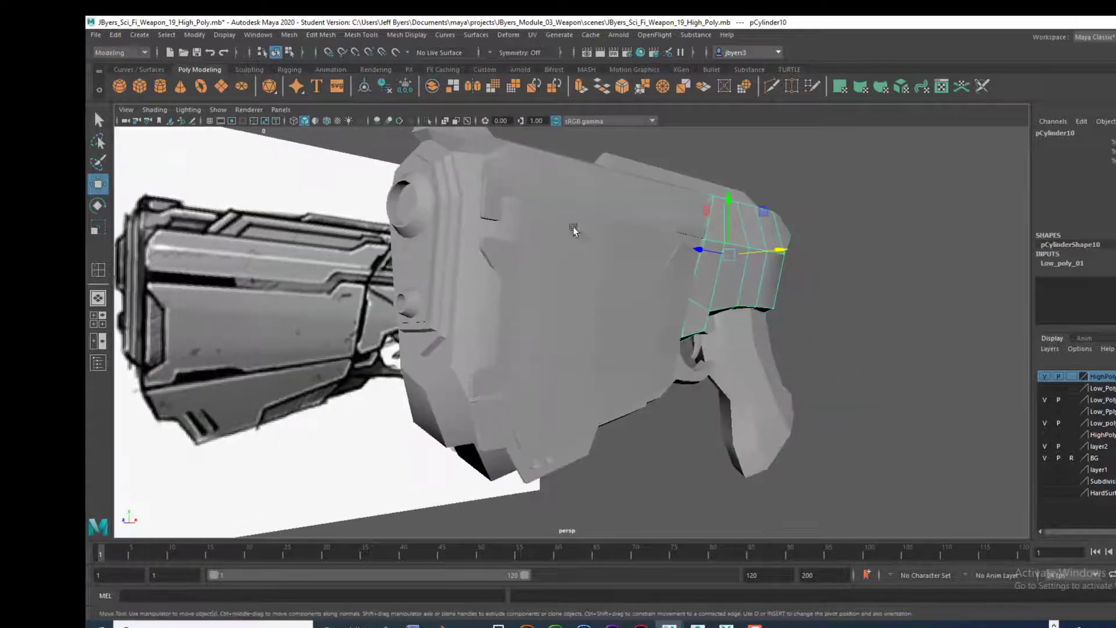
Step: Examine the upper panel, the front body block and the middle panel in turn on the weapon
click(573, 227)
alt+drag(677, 280, 603, 224)
click(602, 224)
alt+drag(722, 305, 601, 340)
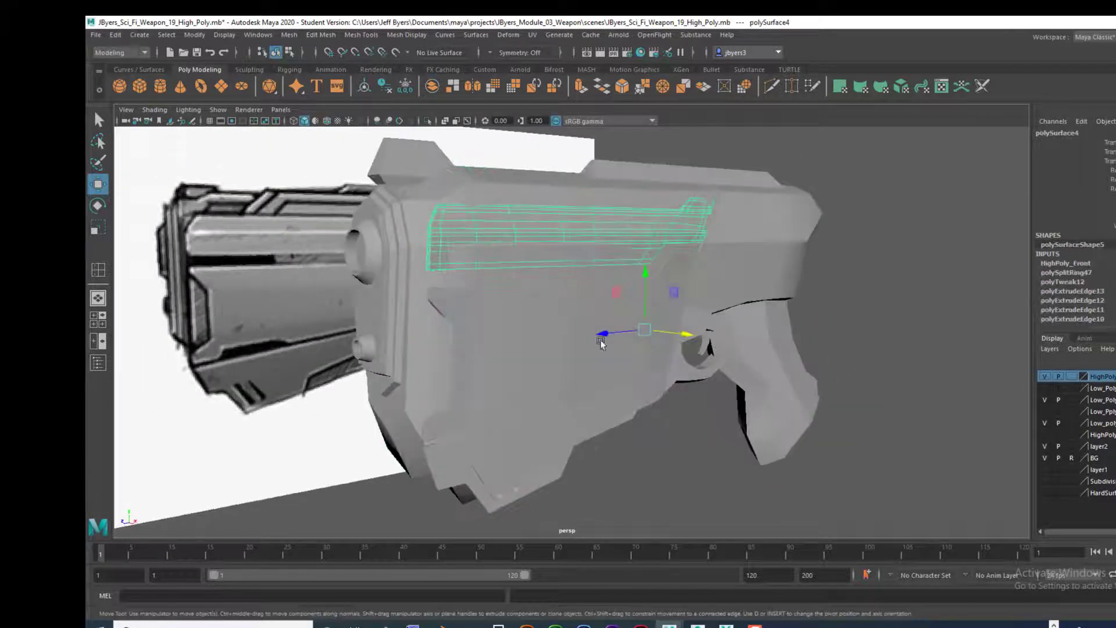
click(528, 331)
alt+drag(528, 331, 486, 306)
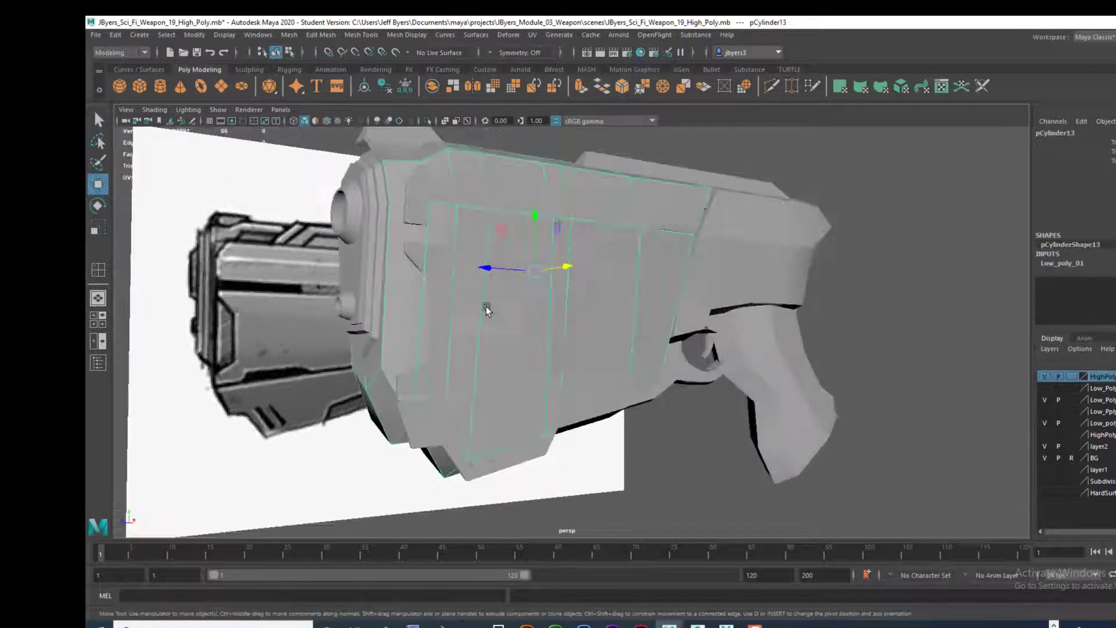
click(417, 250)
alt+drag(588, 368, 734, 243)
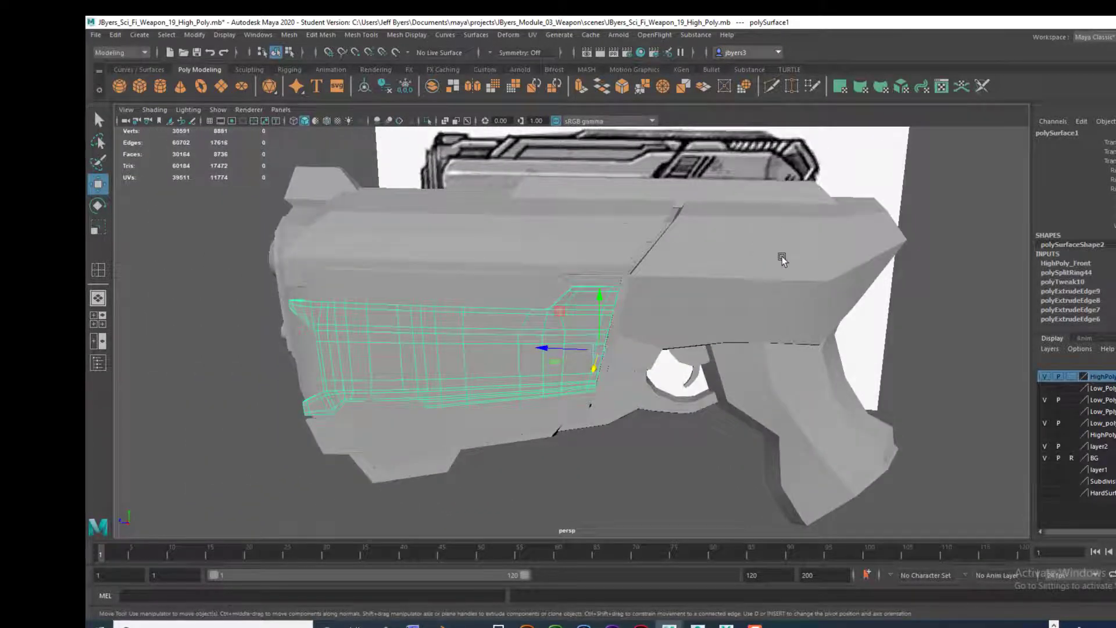
shift+right_click(734, 251)
shift+right_click(735, 250)
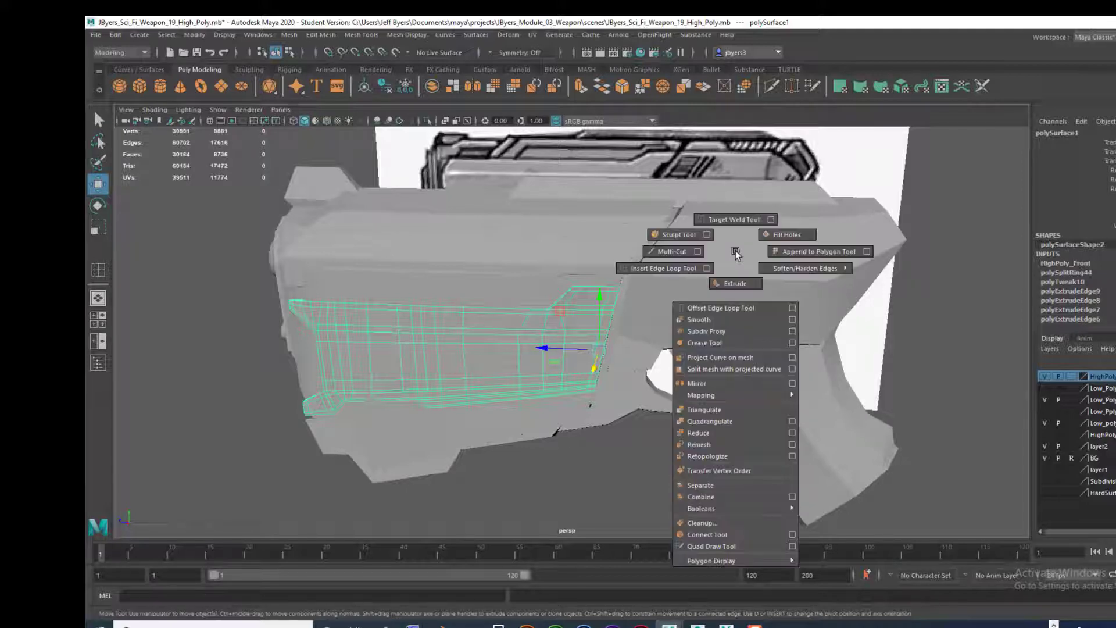
alt+drag(716, 295, 496, 249)
scroll(750, 277, up, 3)
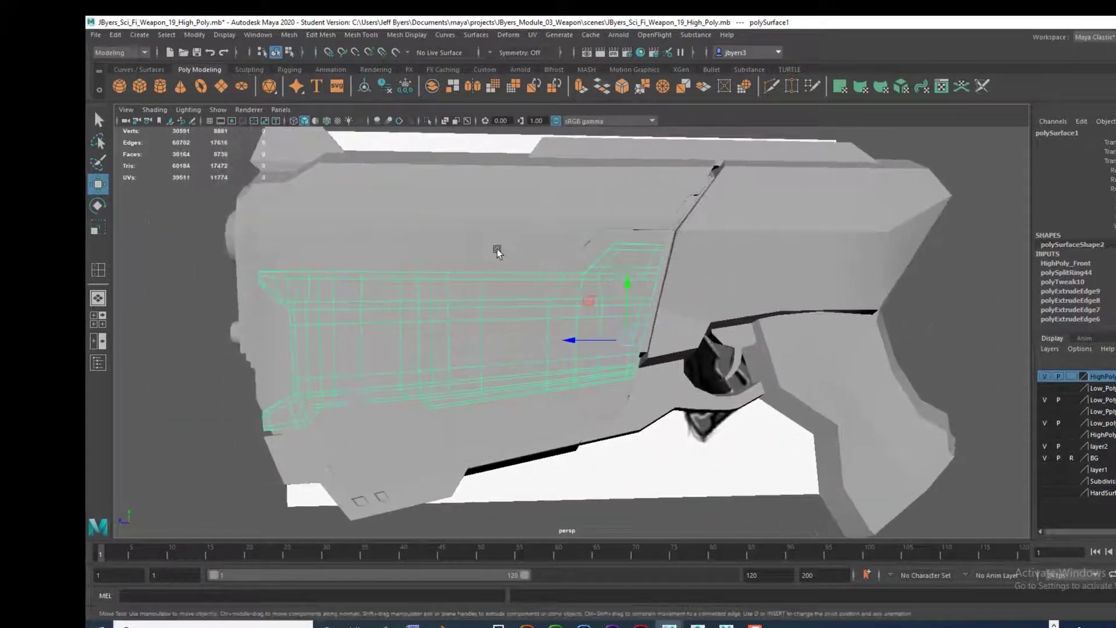
Step: Compare the low-poly front body block with the high-poly middle panel lying over it
click(418, 229)
alt+drag(516, 297, 416, 243)
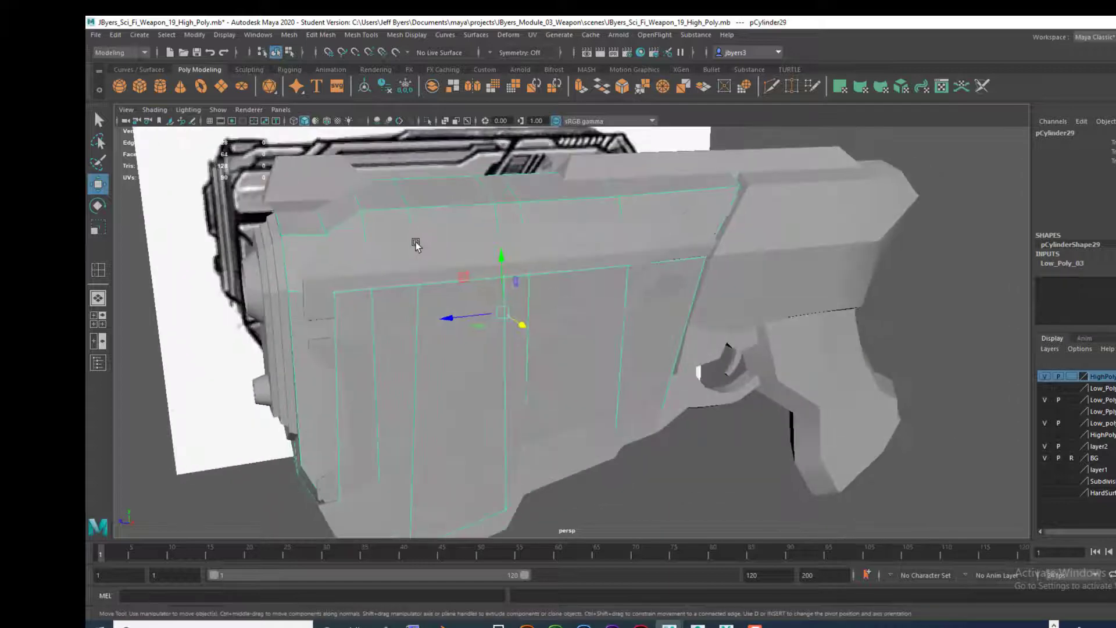
click(480, 293)
alt+drag(481, 293, 514, 280)
click(439, 357)
alt+drag(437, 359, 490, 351)
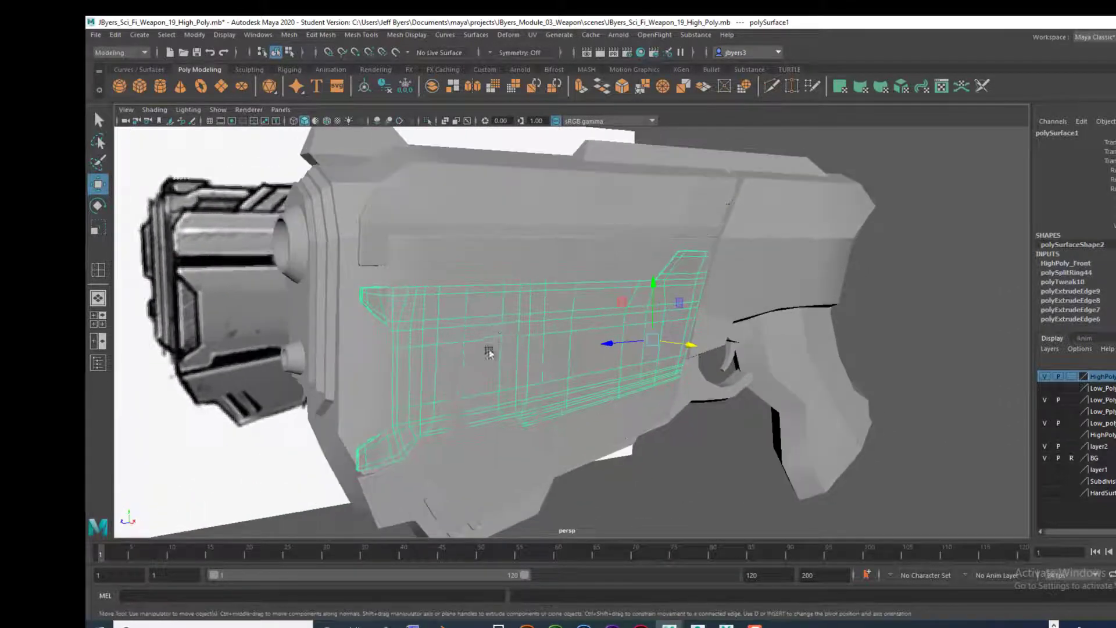
alt+middle_drag(490, 351, 487, 270)
Step: Examine the lower panel and the weapon's rear section around the trigger guard and grip
click(431, 392)
alt+drag(449, 395, 635, 207)
alt+drag(634, 308, 498, 249)
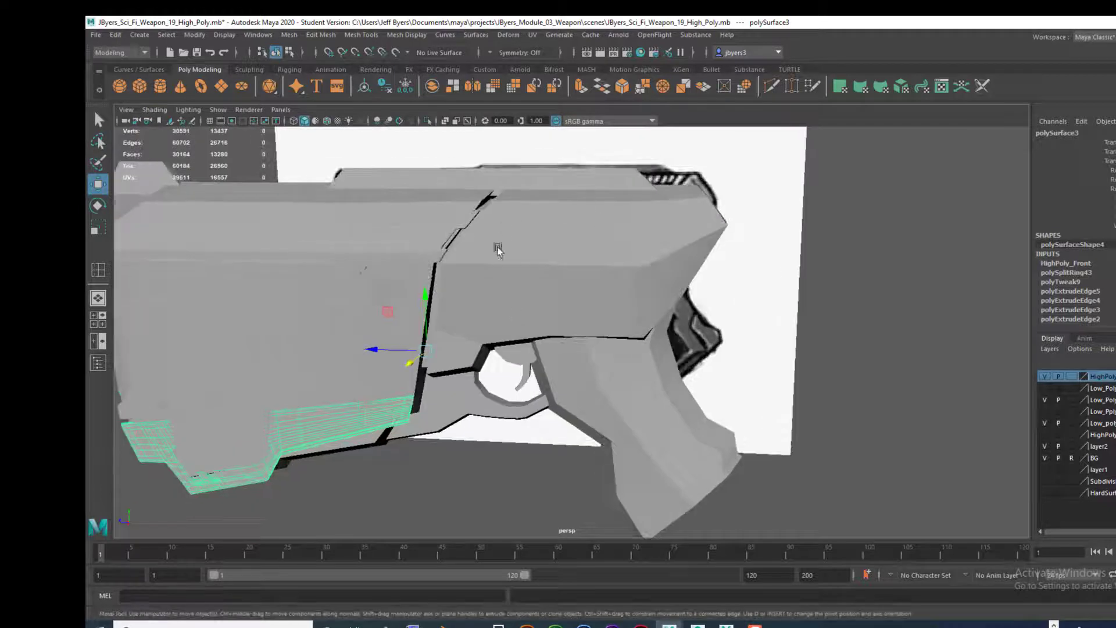
alt+middle_drag(678, 286, 727, 244)
alt+drag(727, 244, 725, 255)
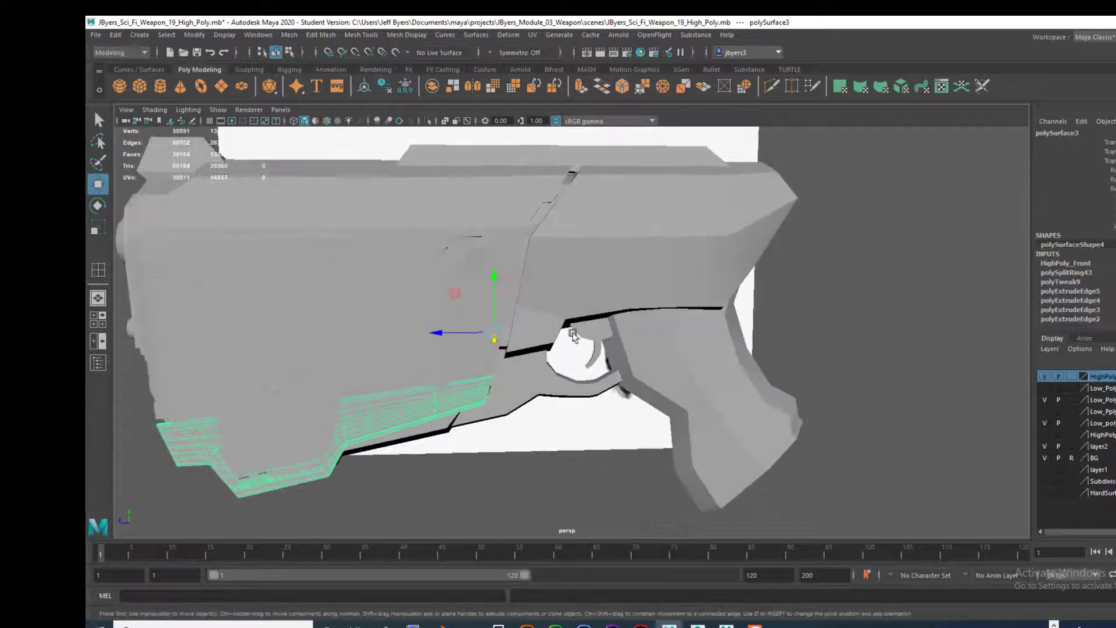
alt+drag(573, 335, 607, 344)
Step: Select the low-poly front body block and hide the HighPoly_Front layer to expose it
click(343, 454)
alt+drag(344, 455, 391, 389)
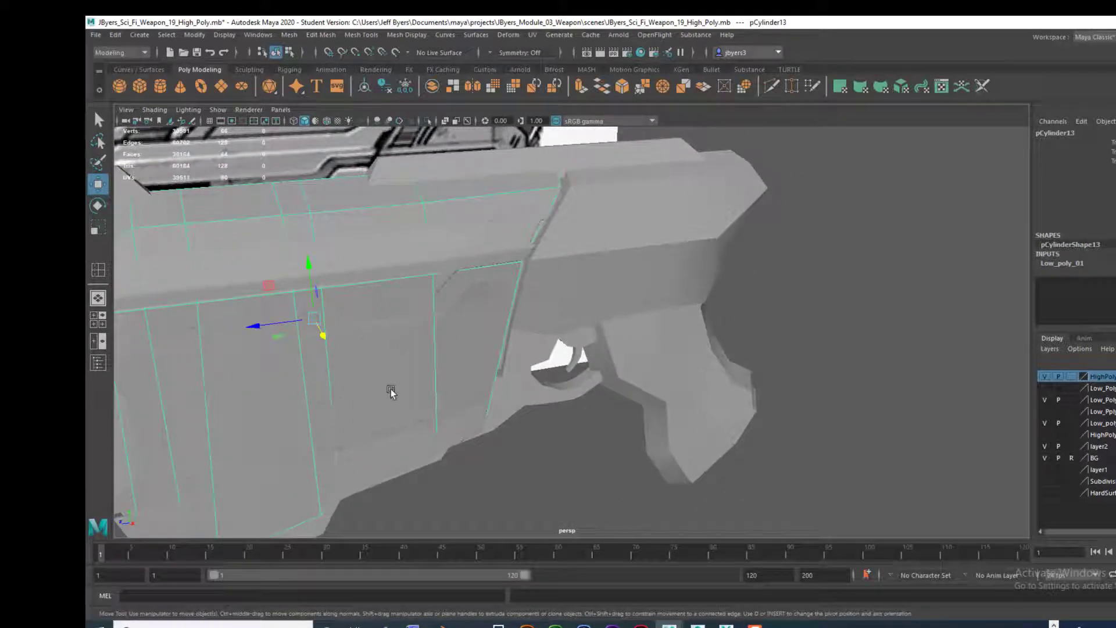
click(1044, 376)
alt+drag(872, 371, 907, 346)
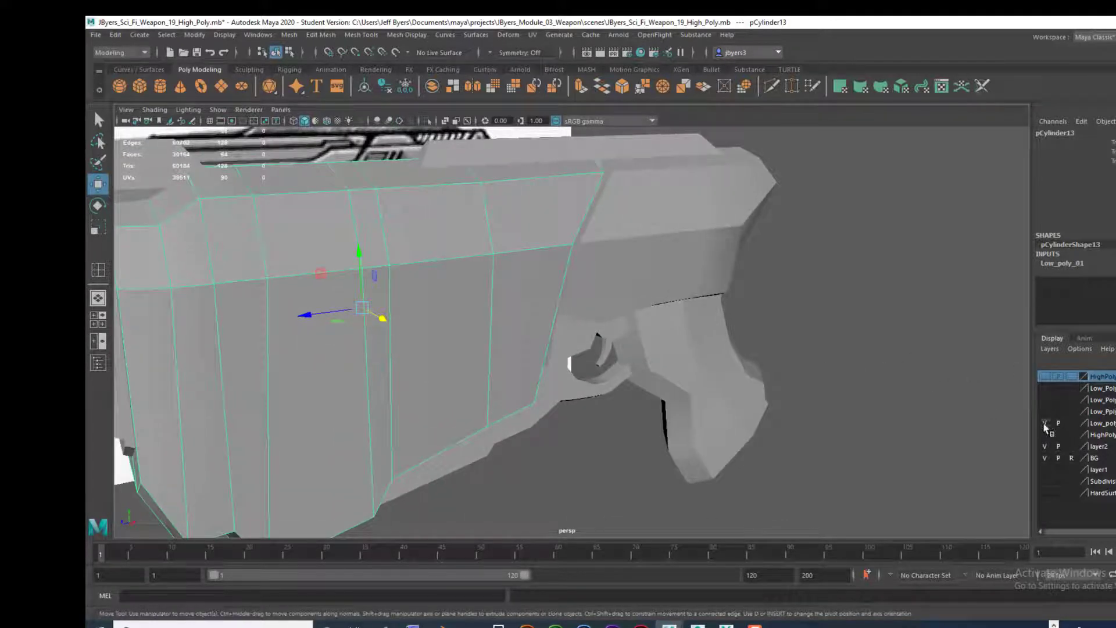
Step: Check which parts the low-poly layer holds and select the low-poly rear body block above the grip
click(1044, 424)
click(1044, 424)
alt+drag(875, 419, 808, 406)
click(740, 287)
alt+drag(762, 366, 703, 330)
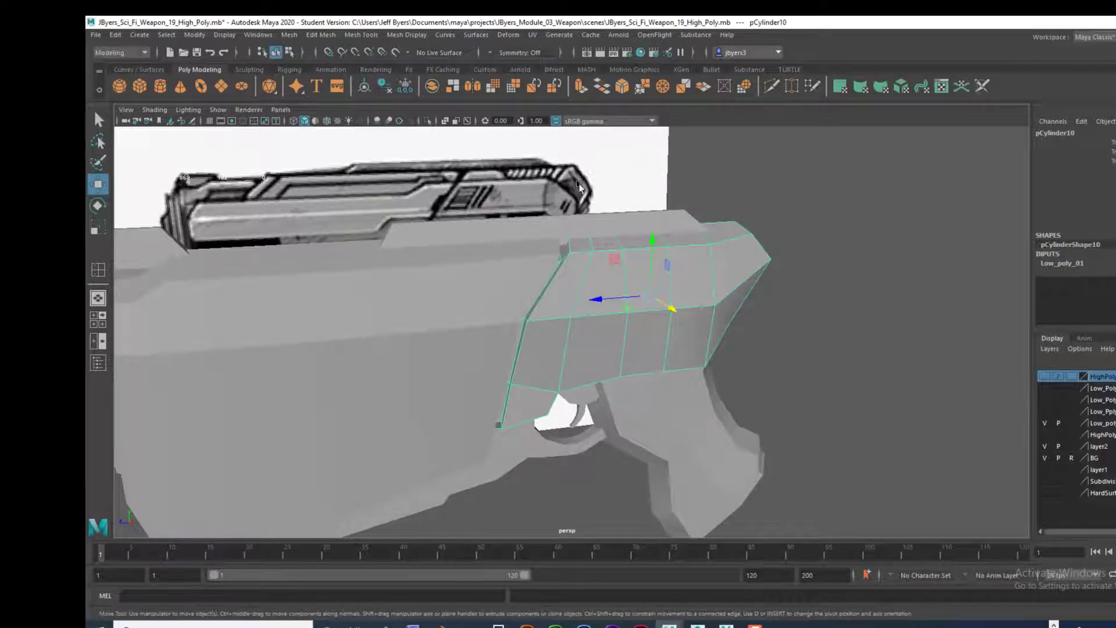
Step: Compare the rear body block with the weapon reference image in the side view
key(space)
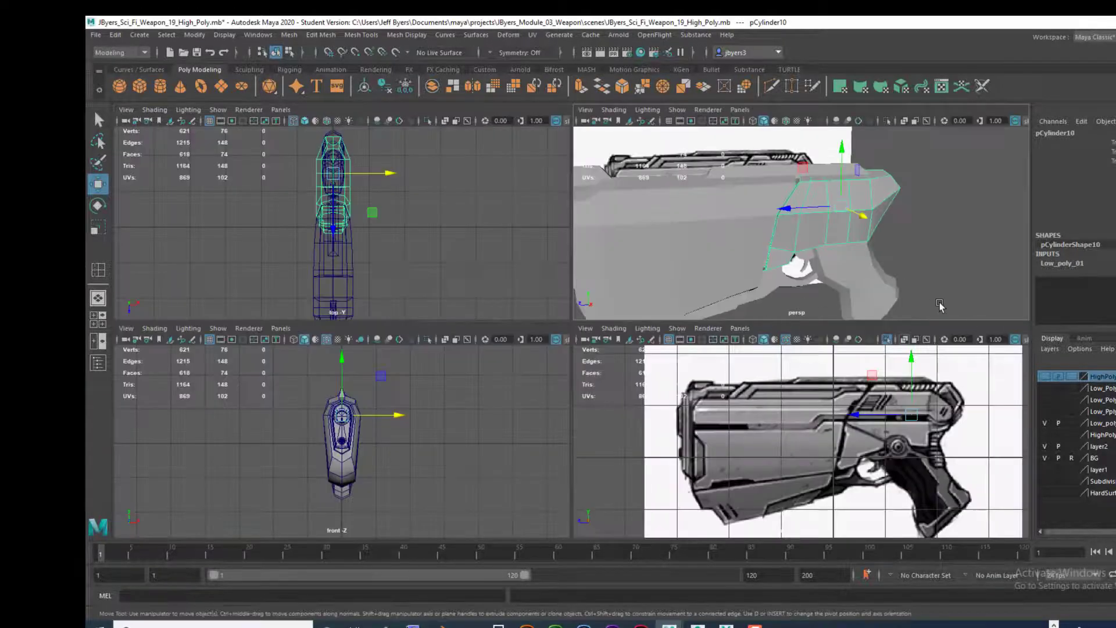
key(space)
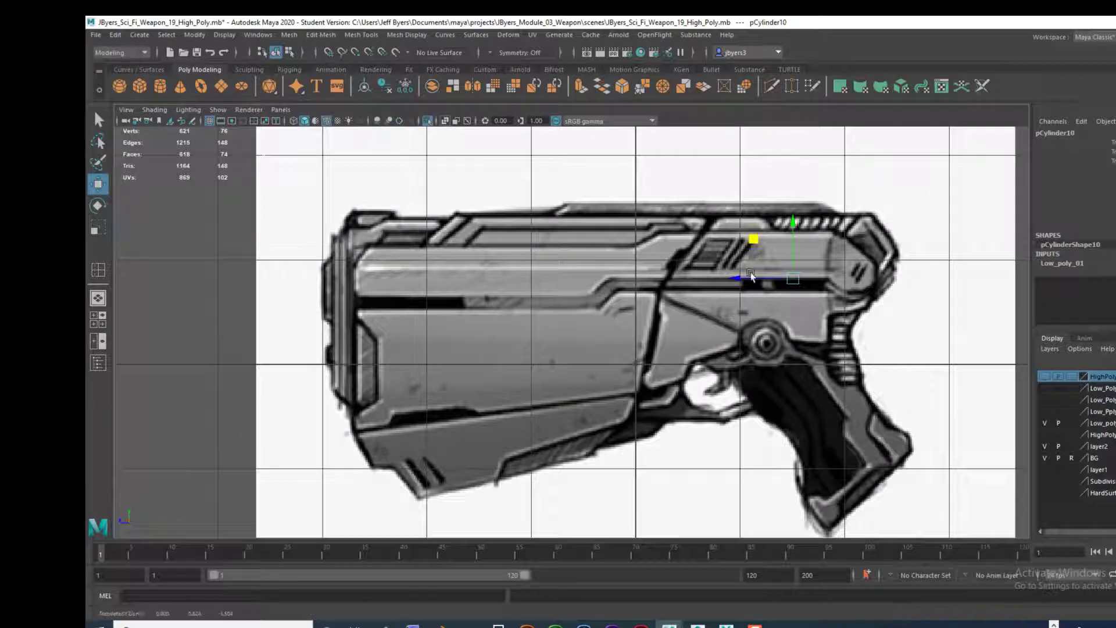
drag(772, 279, 833, 282)
key(ctrl+1)
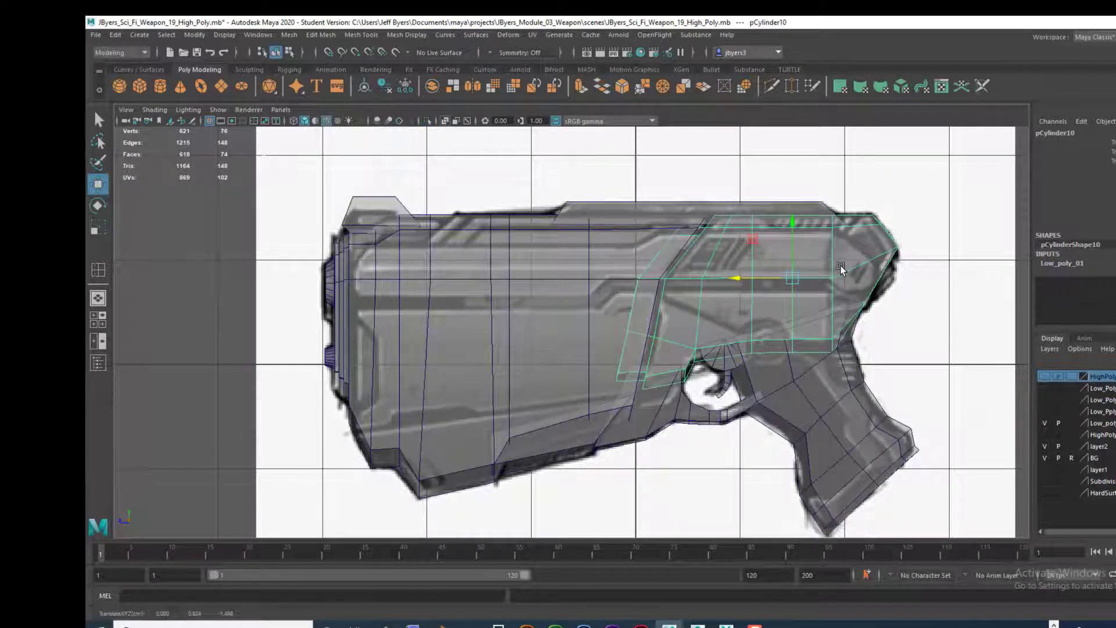
key(ctrl+z)
key(ctrl+1)
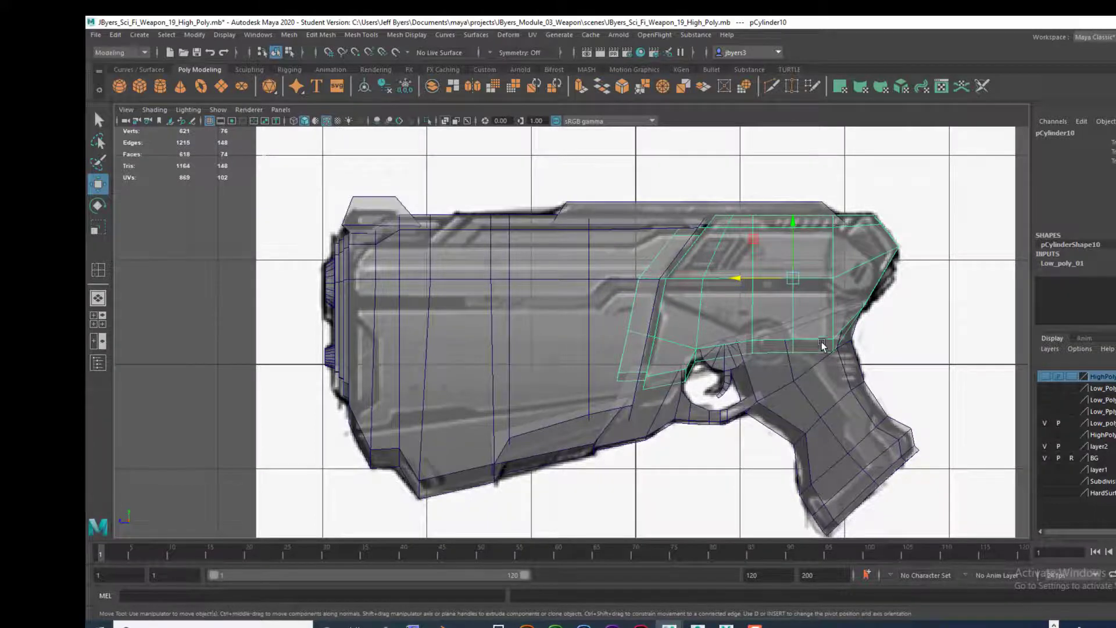
Step: Examine the rear body block in perspective, including its lower edge around the trigger and its seam with the front block
key(space)
key(space)
alt+drag(801, 310, 692, 333)
scroll(612, 360, up, 4)
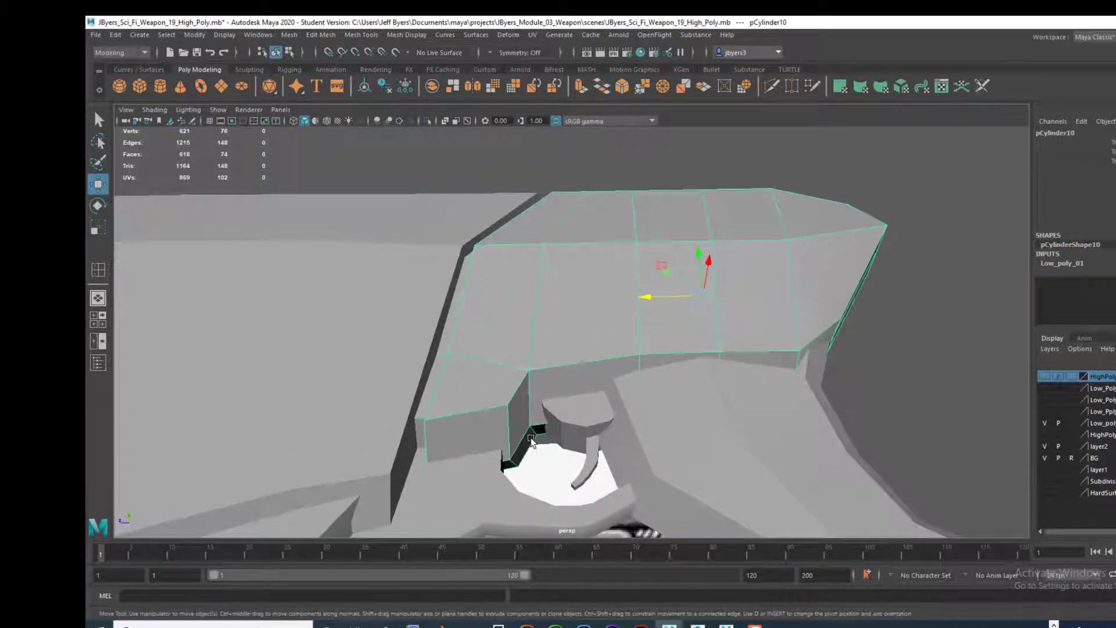
alt+drag(566, 416, 522, 387)
alt+drag(771, 347, 773, 384)
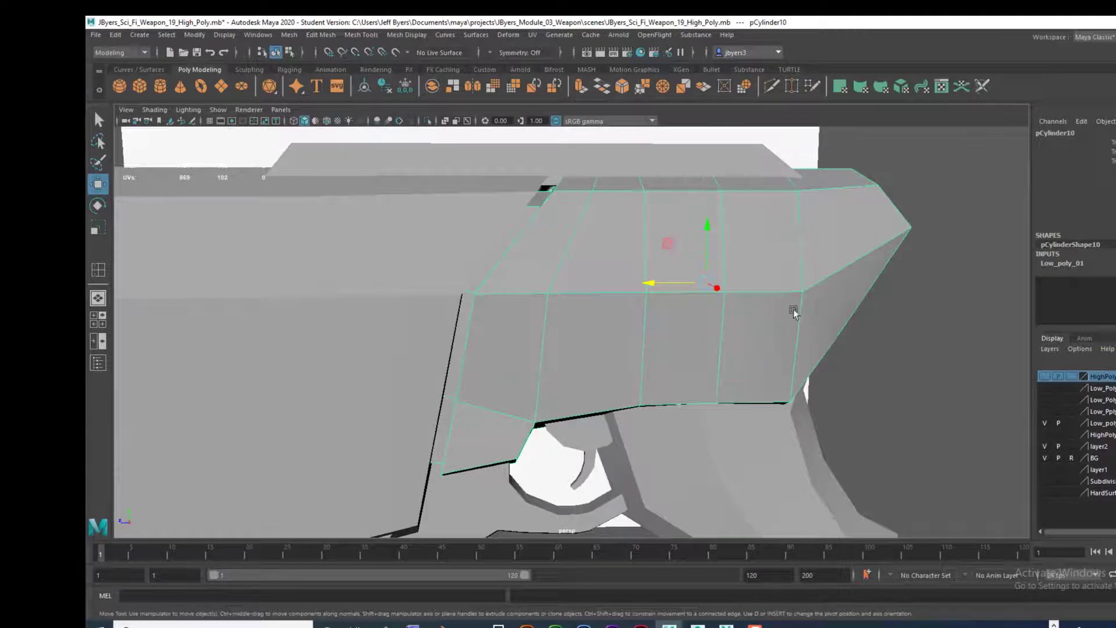
alt+drag(656, 369, 605, 348)
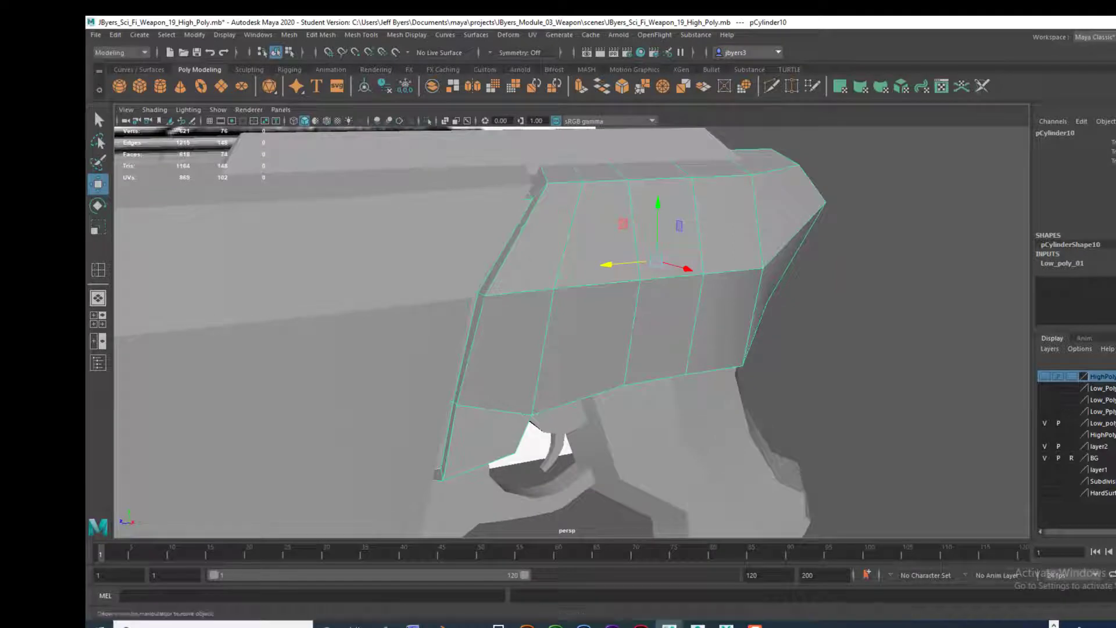
Step: Put the selected rear body block in a new display layer and check its contents by toggling its visibility
click(1115, 361)
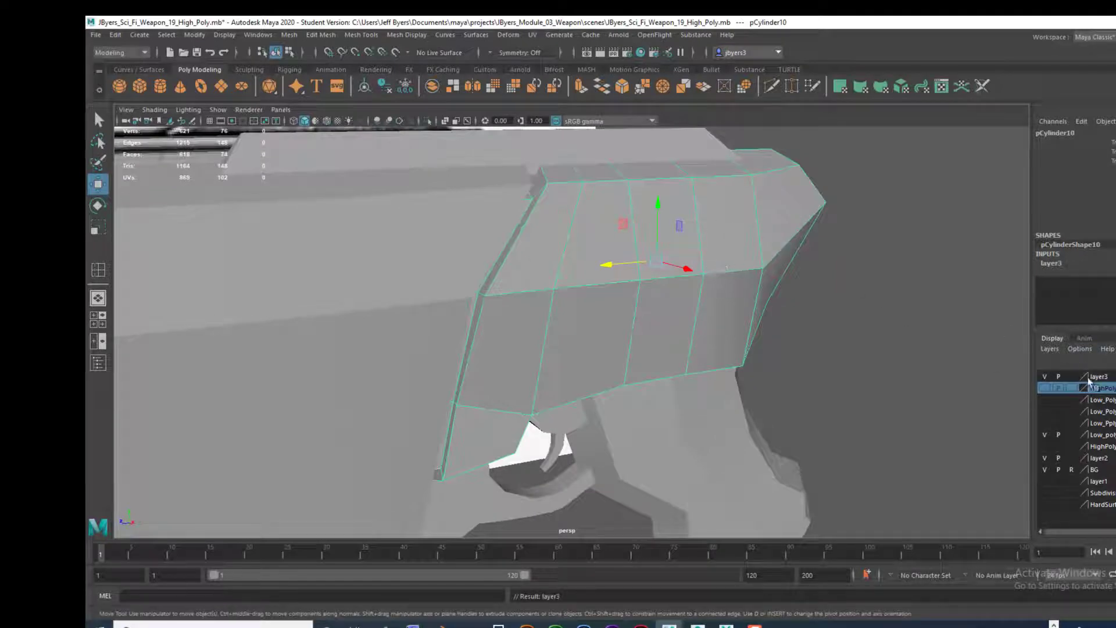
click(1043, 376)
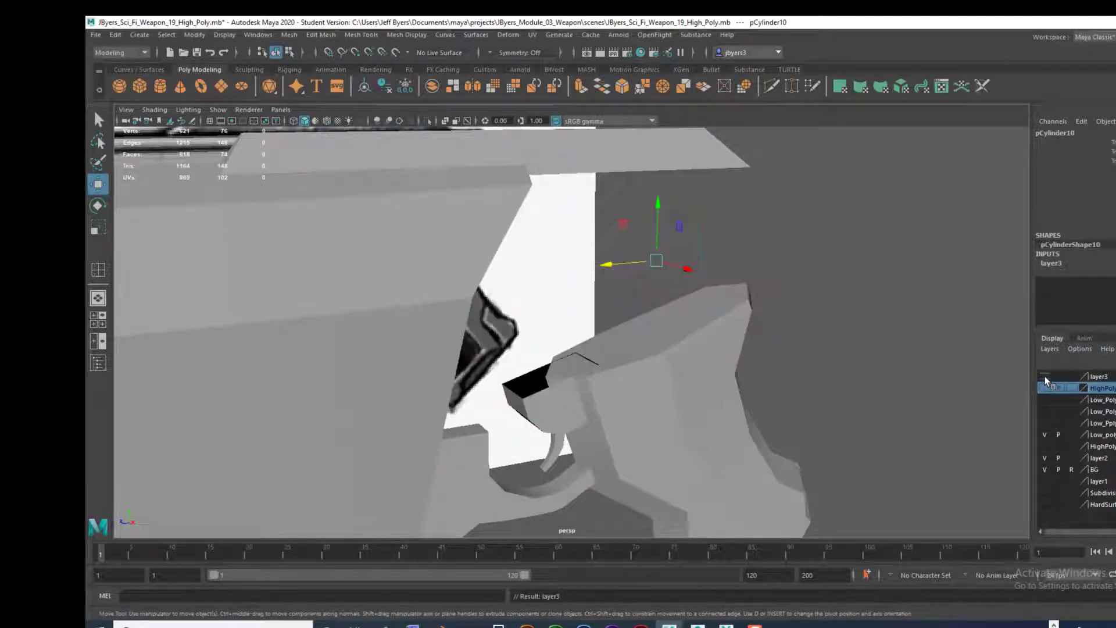
click(1044, 376)
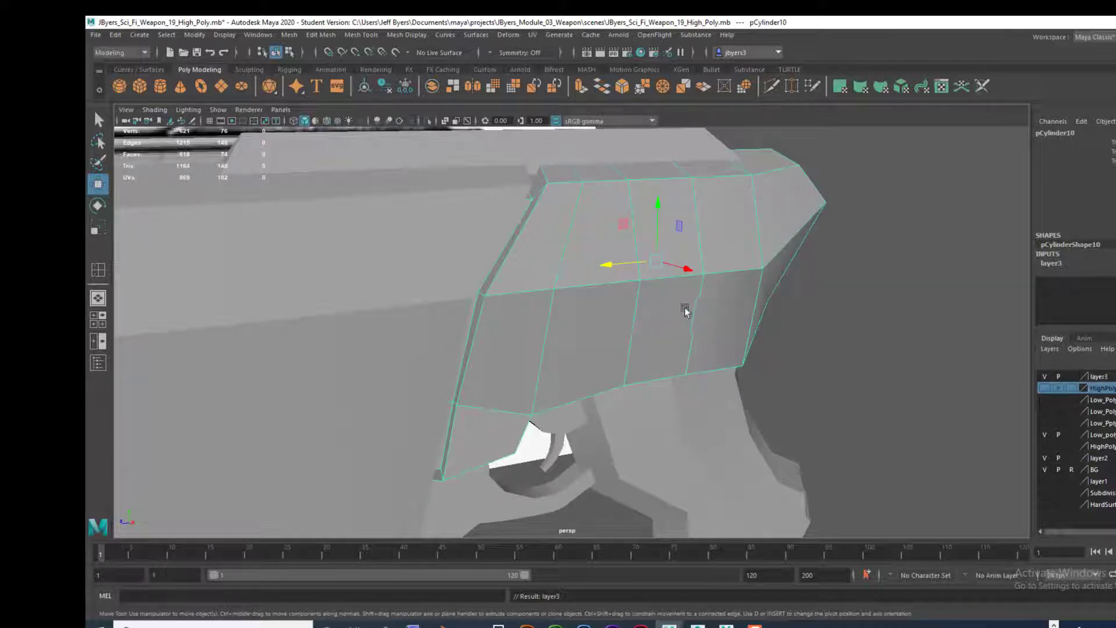
Step: Duplicate the rear body block and place the copy in its own new, hidden display layer
key(ctrl+d)
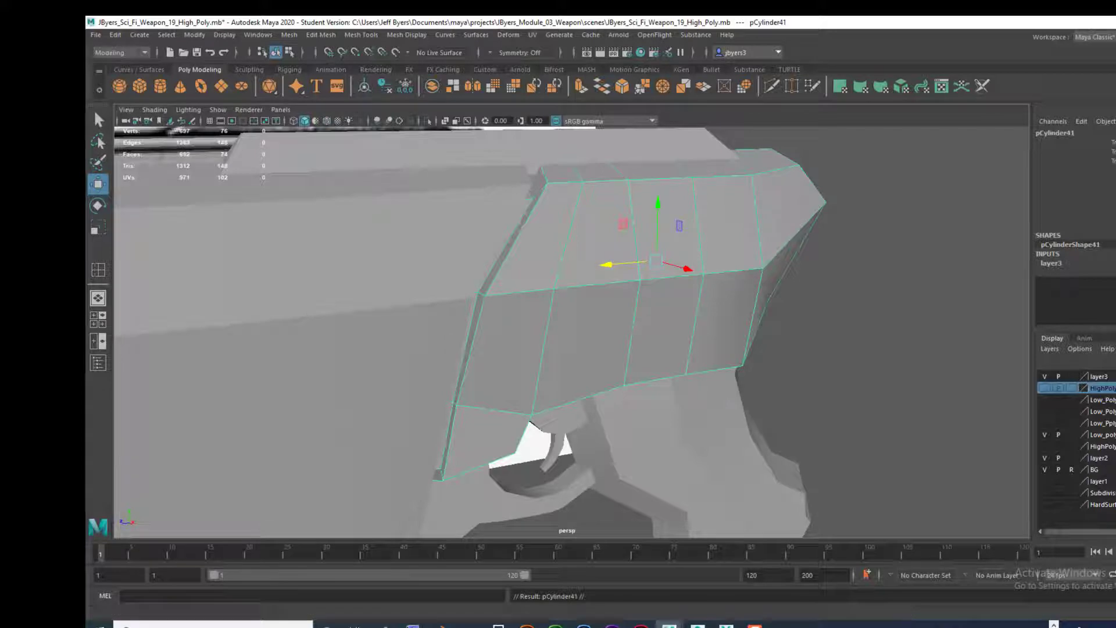
click(1115, 361)
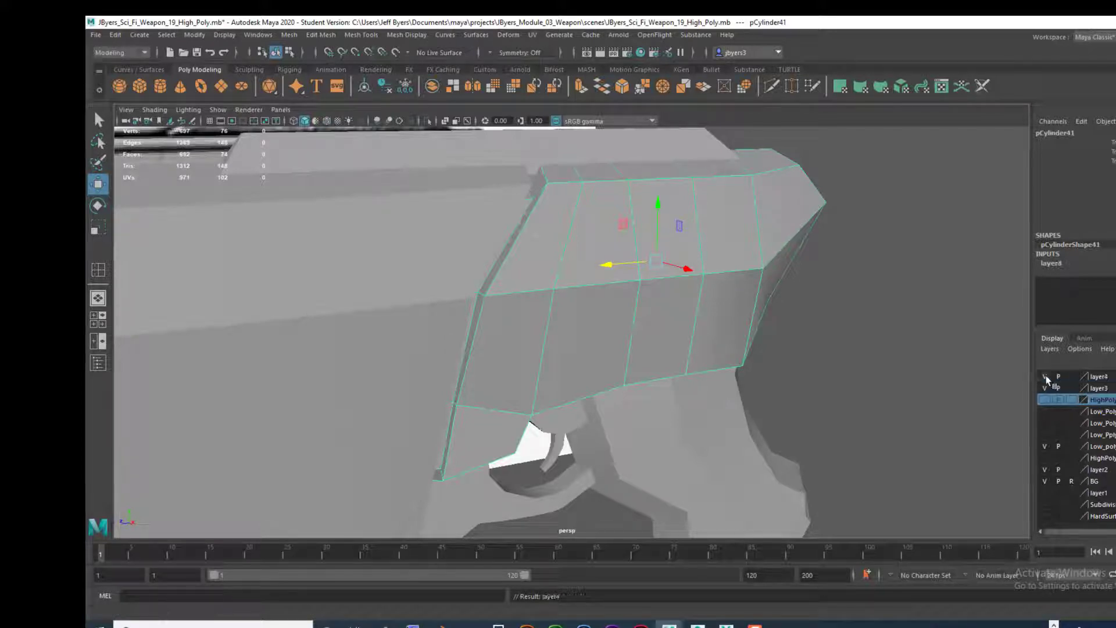
click(1045, 375)
Step: Rename the copy's layer Back_01 and hide layer3, which holds the original rear block
double_click(1098, 376)
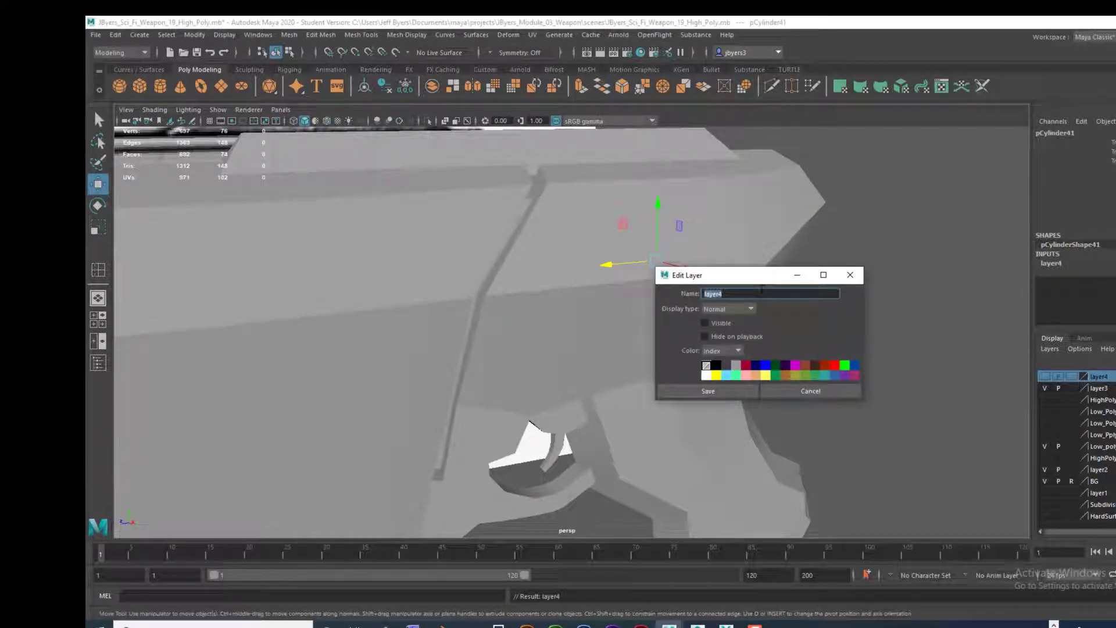
text(Back_01)
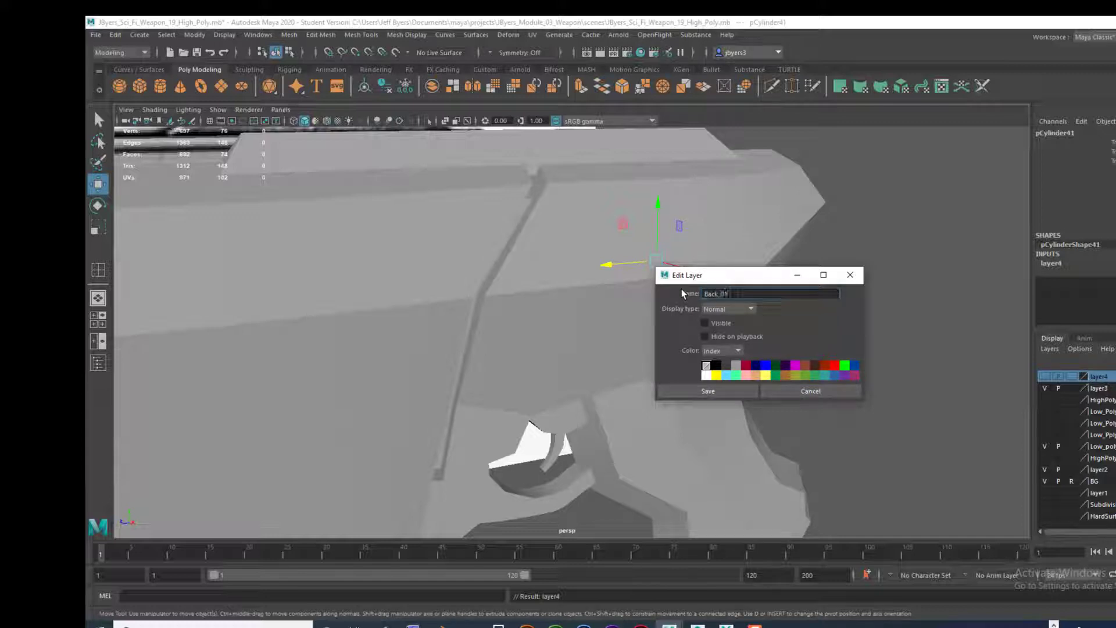
key(Return)
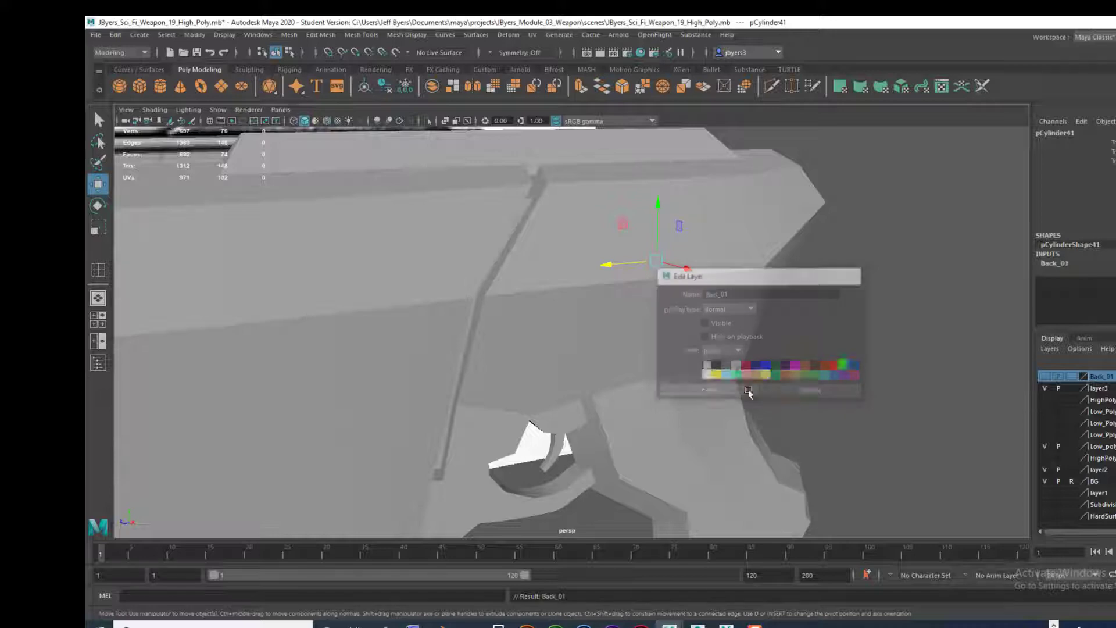
click(748, 389)
click(1046, 388)
click(1045, 388)
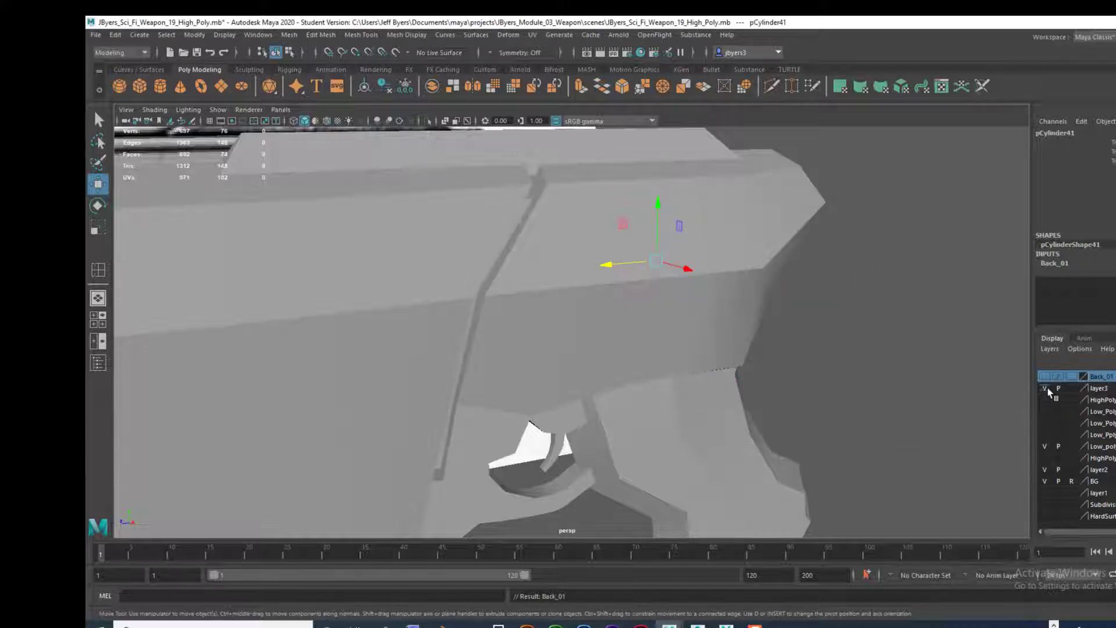
click(1046, 388)
Step: Select all the low-poly weapon parts still visible and put them in a new layer named Low_Poly_A
scroll(870, 378, down, 3)
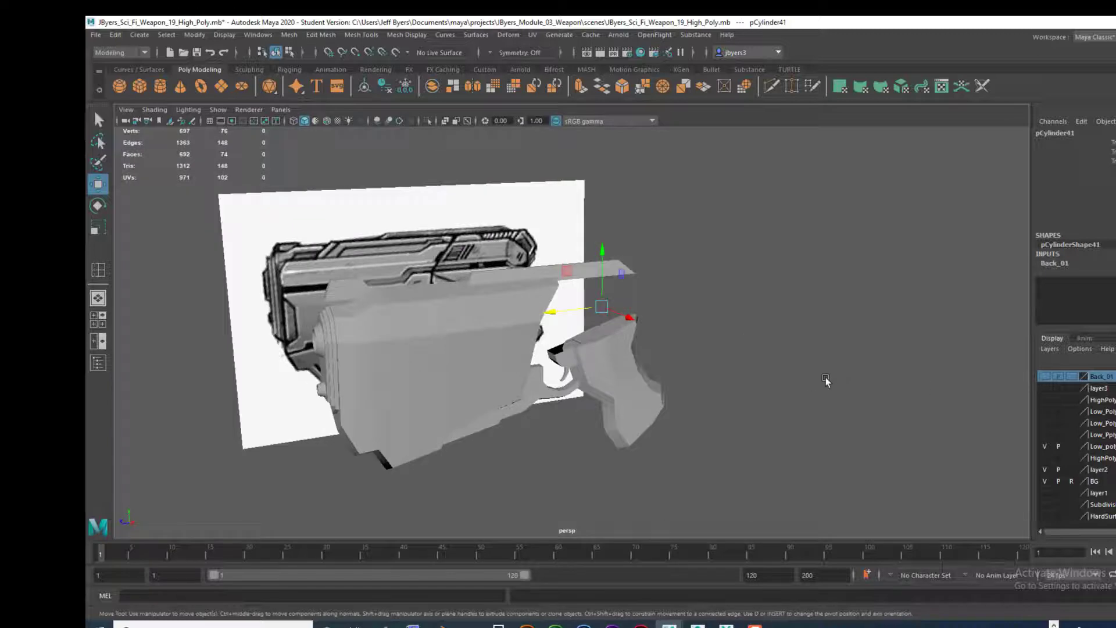
alt+drag(825, 378, 865, 378)
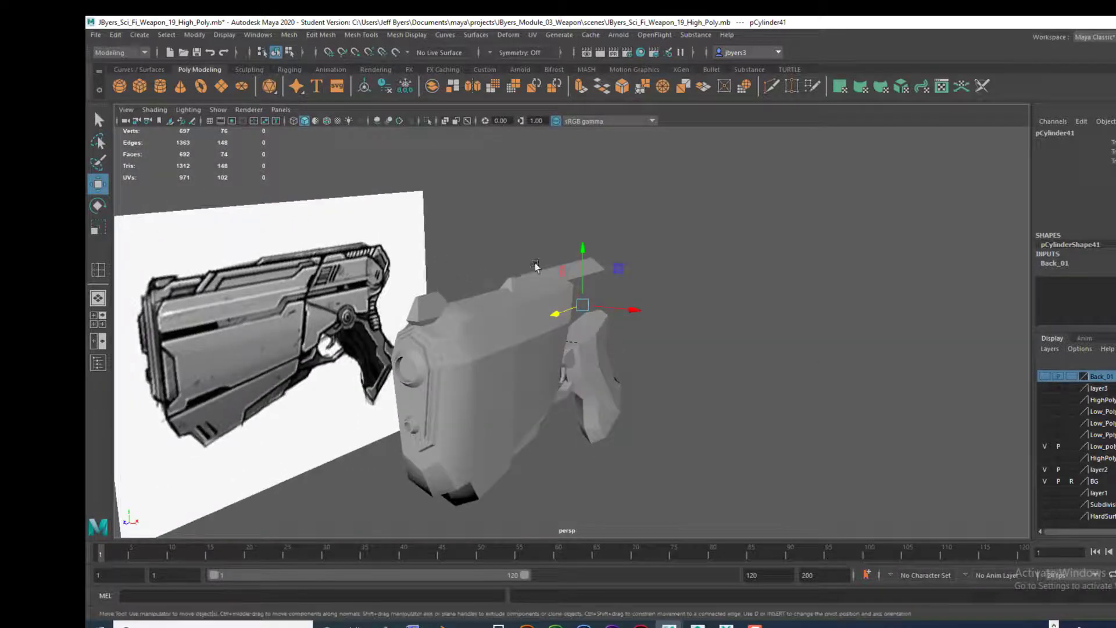
alt+drag(535, 263, 674, 409)
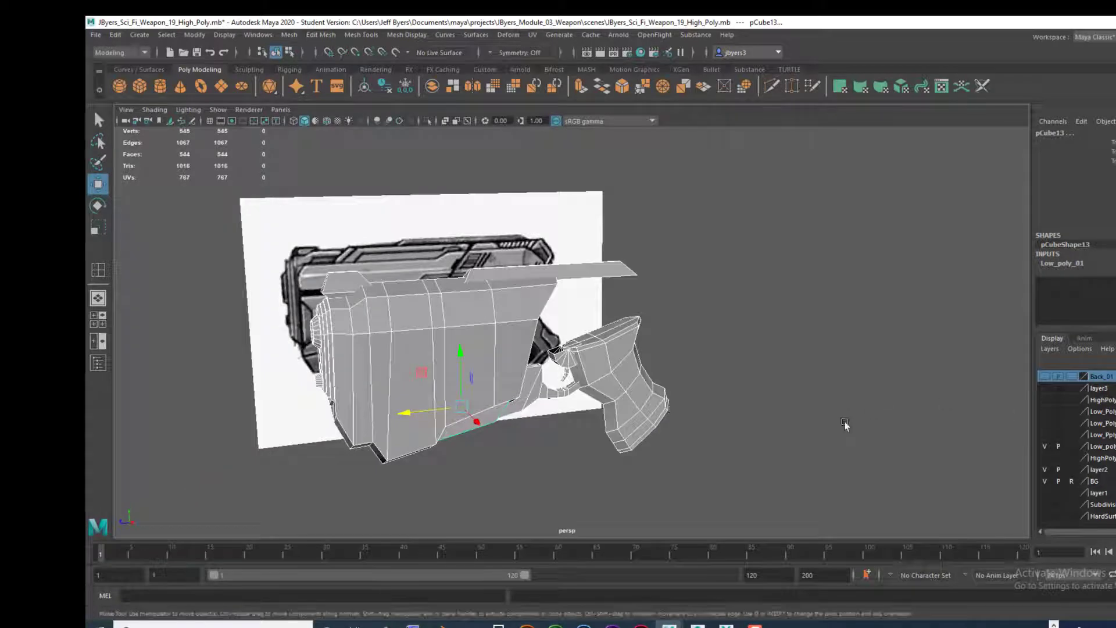
click(1114, 361)
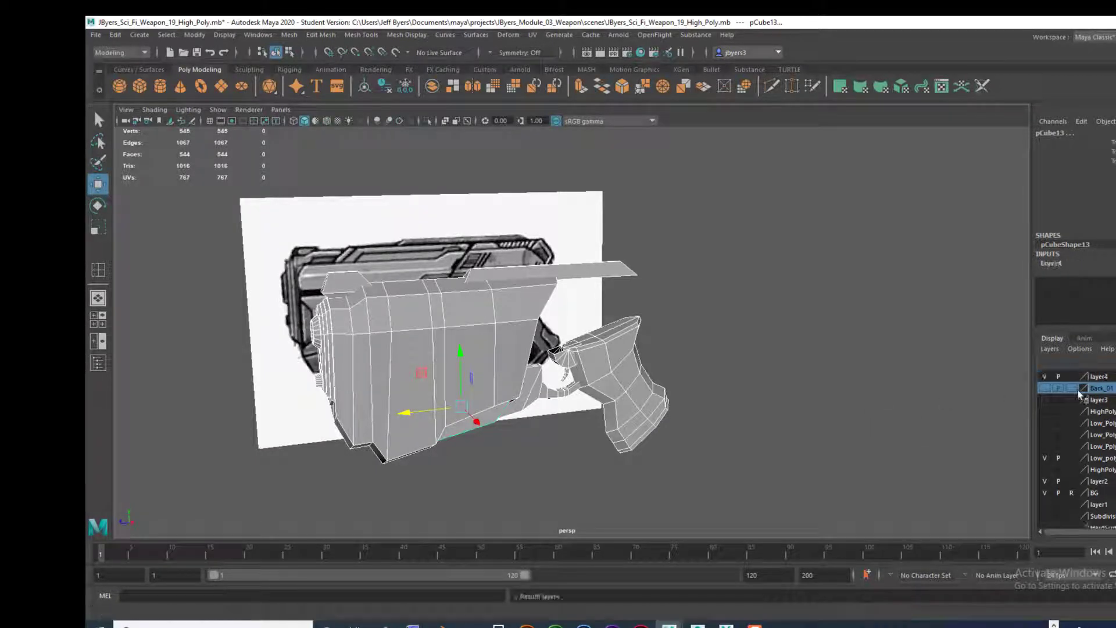
double_click(1098, 376)
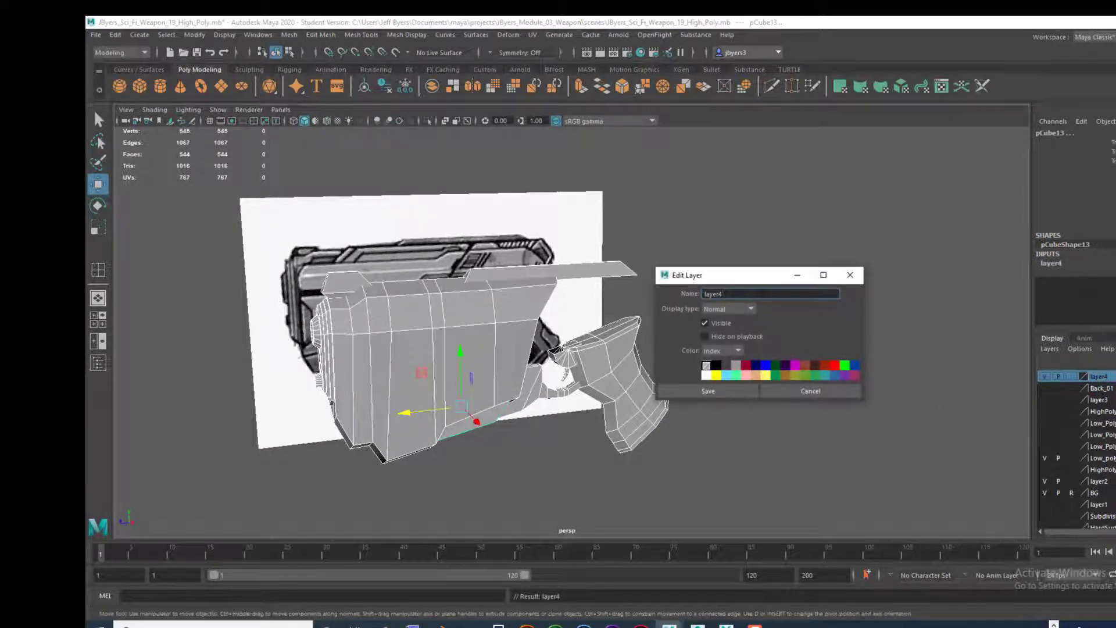
text(Low_Poly_A)
click(696, 390)
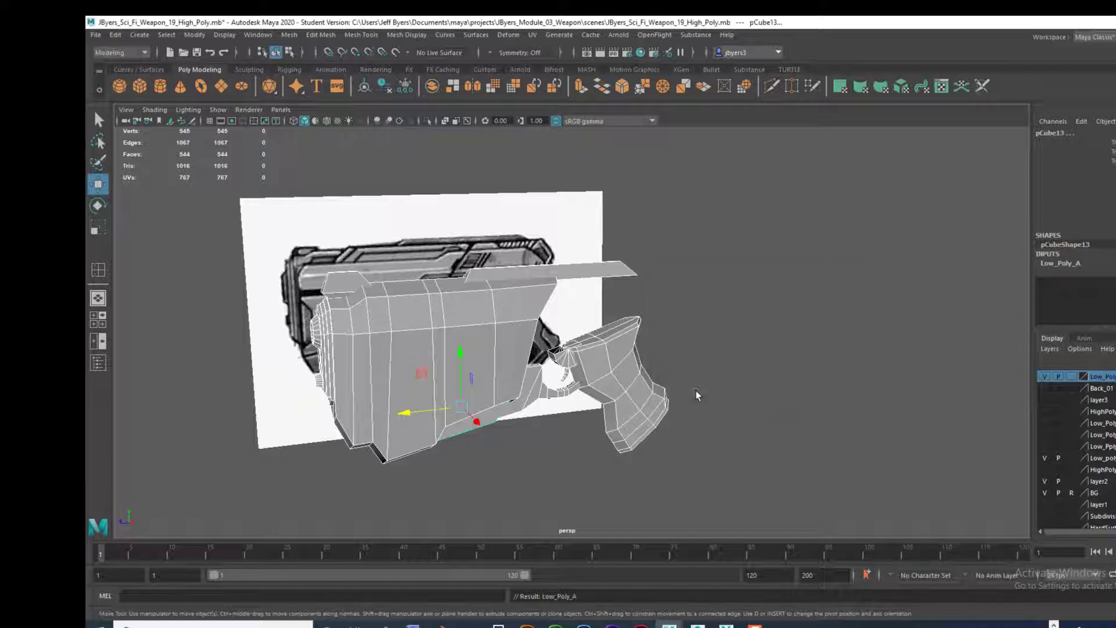
Step: Hide the Low_Poly_A and Back_01 layers, show layer3, and select and frame the rear body block
click(1044, 378)
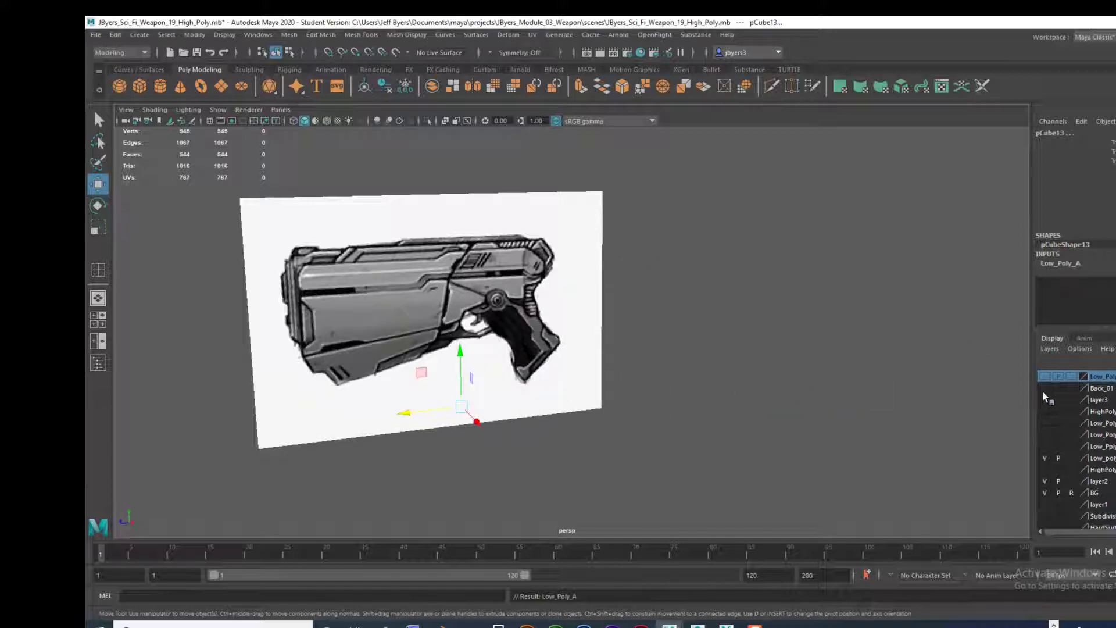
click(1045, 389)
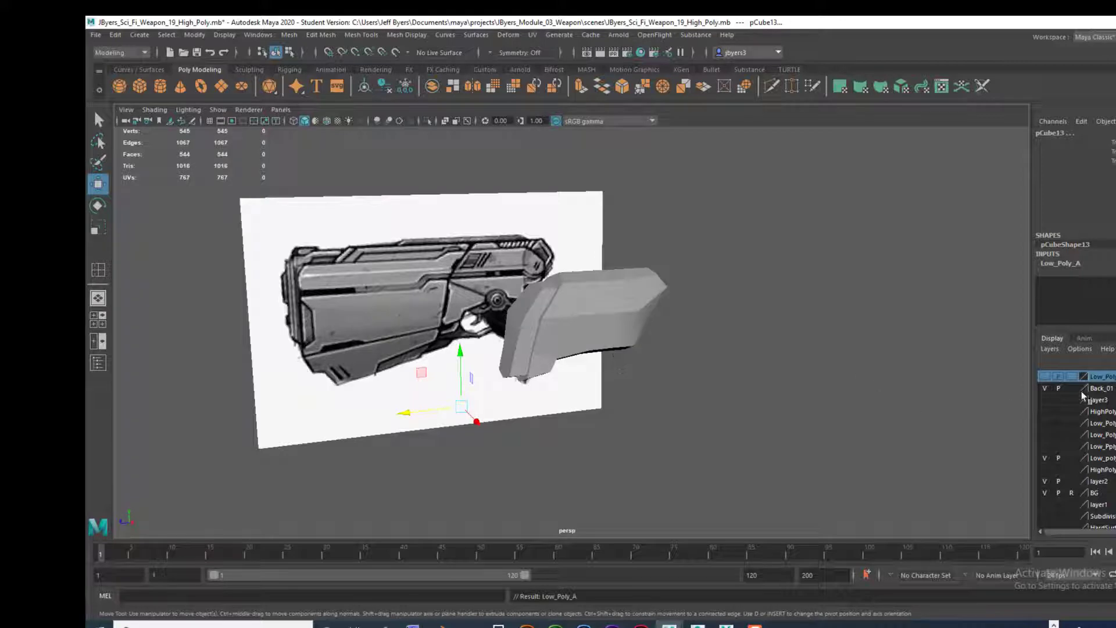
click(1044, 388)
click(1044, 400)
click(590, 323)
key(f)
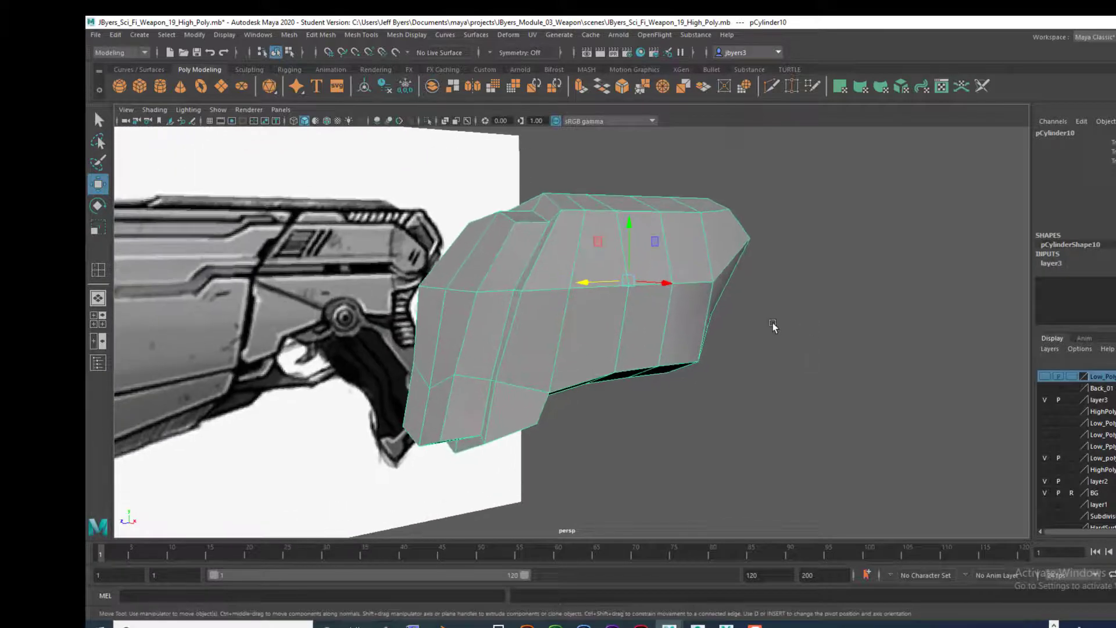
Step: Delete the outer loop of faces on the section protruding from the front of the rear body block
alt+drag(772, 323, 538, 270)
right_click(525, 267)
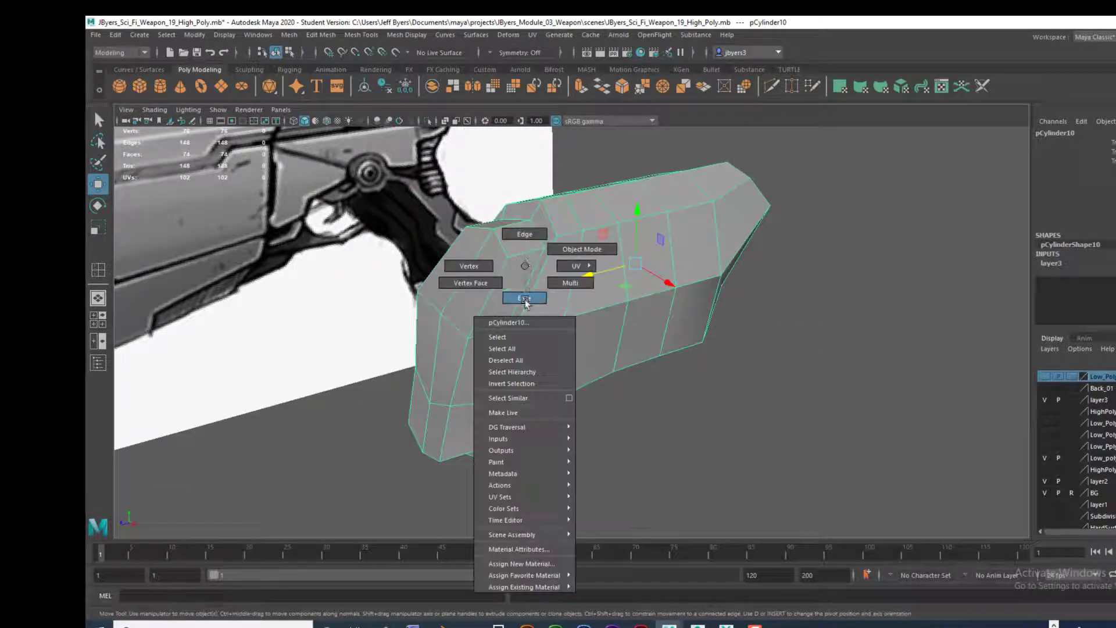
click(525, 297)
click(510, 281)
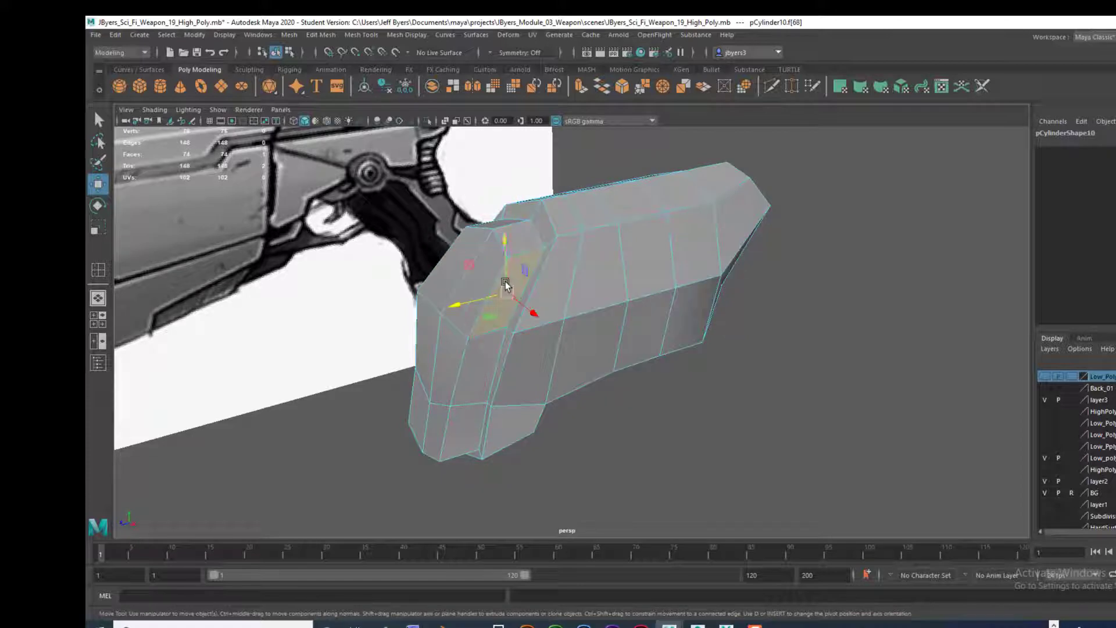
shift+double_click(476, 359)
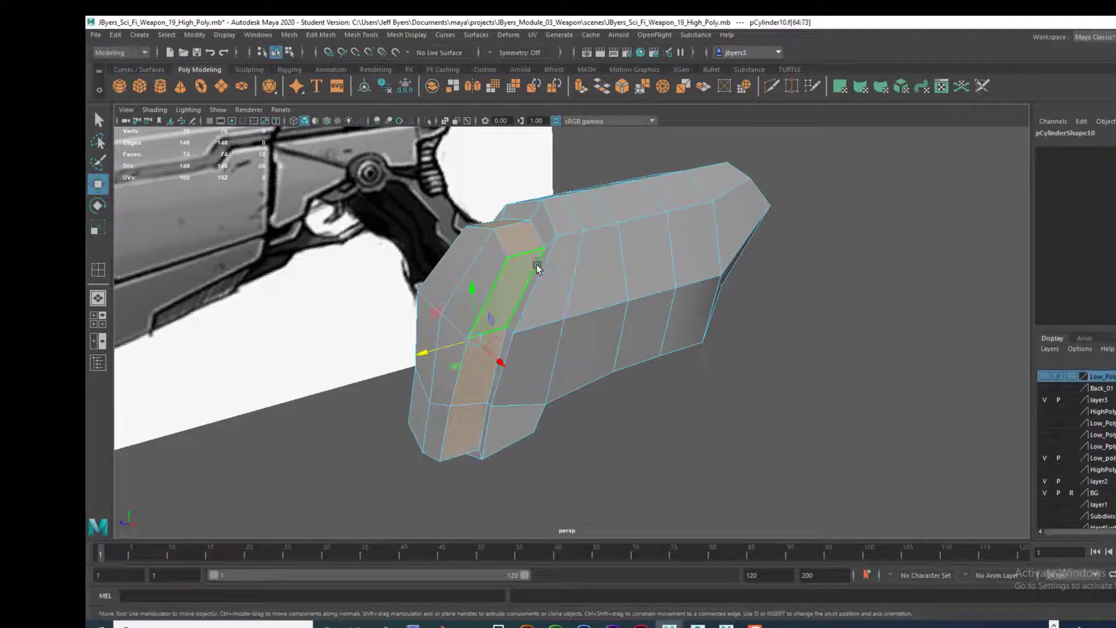
key(Delete)
Step: Delete the remaining front cap faces of the protruding section, leaving the rear body block open at the front
alt+drag(536, 266, 463, 256)
click(457, 254)
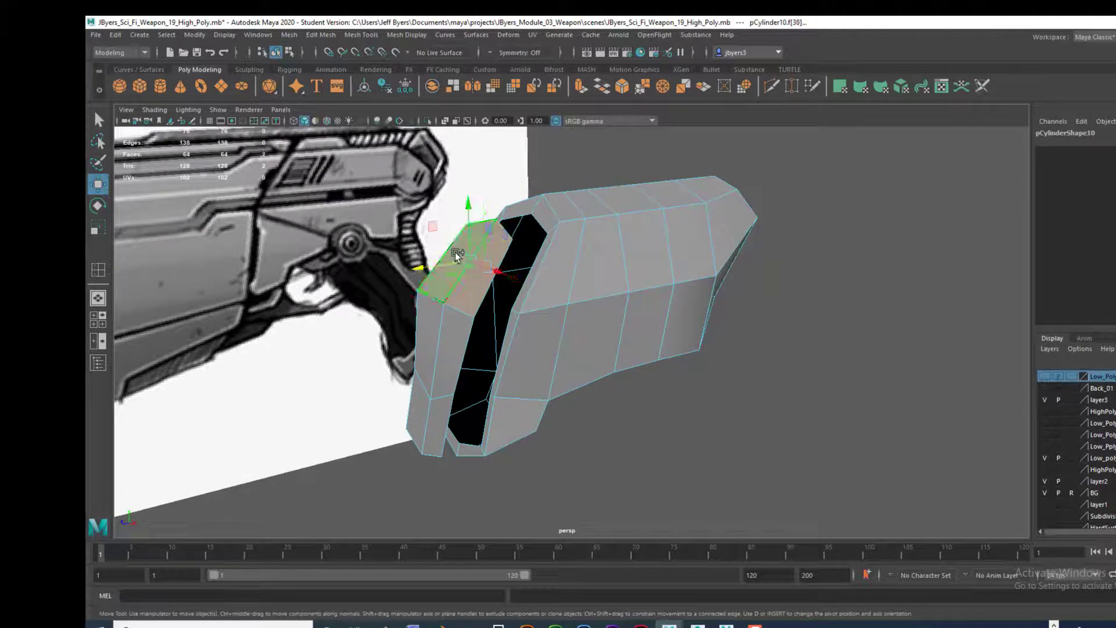
key(Delete)
click(447, 347)
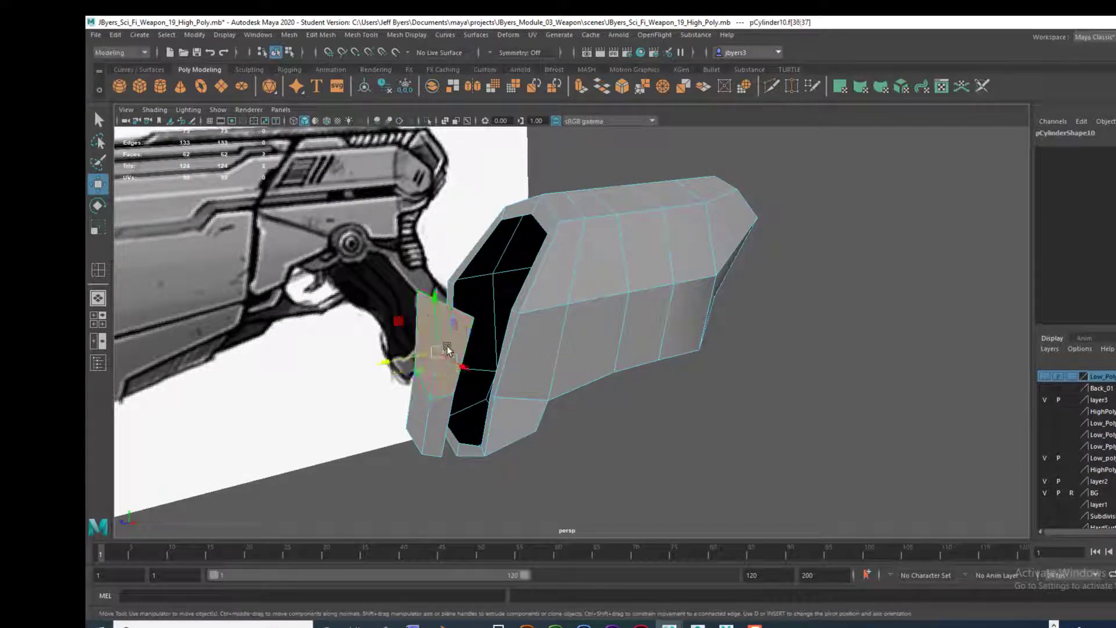
key(Delete)
click(431, 427)
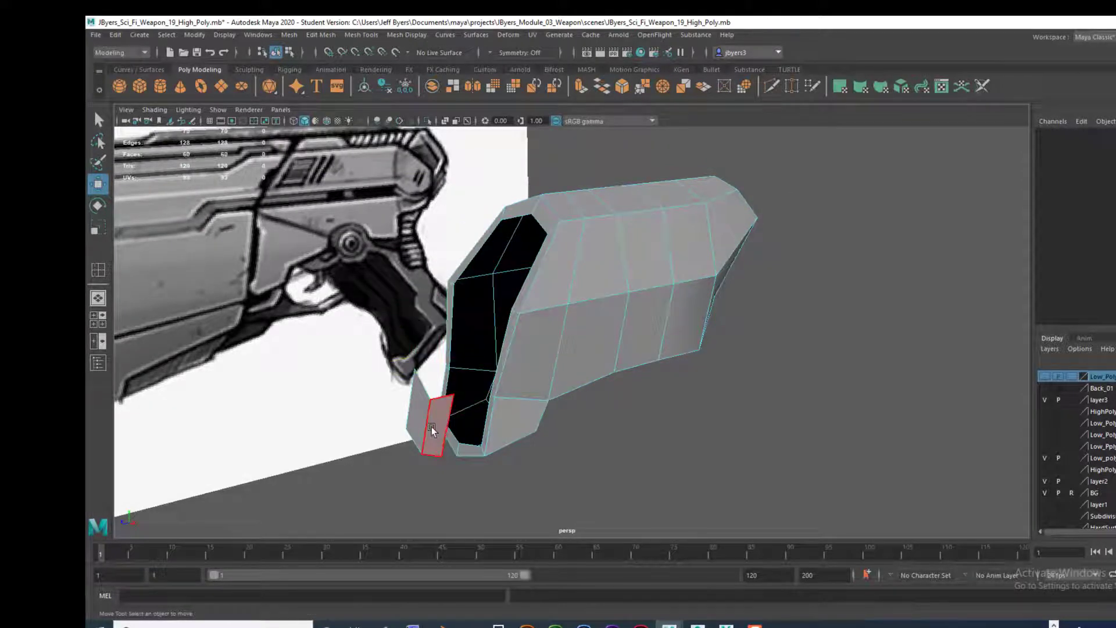
key(Delete)
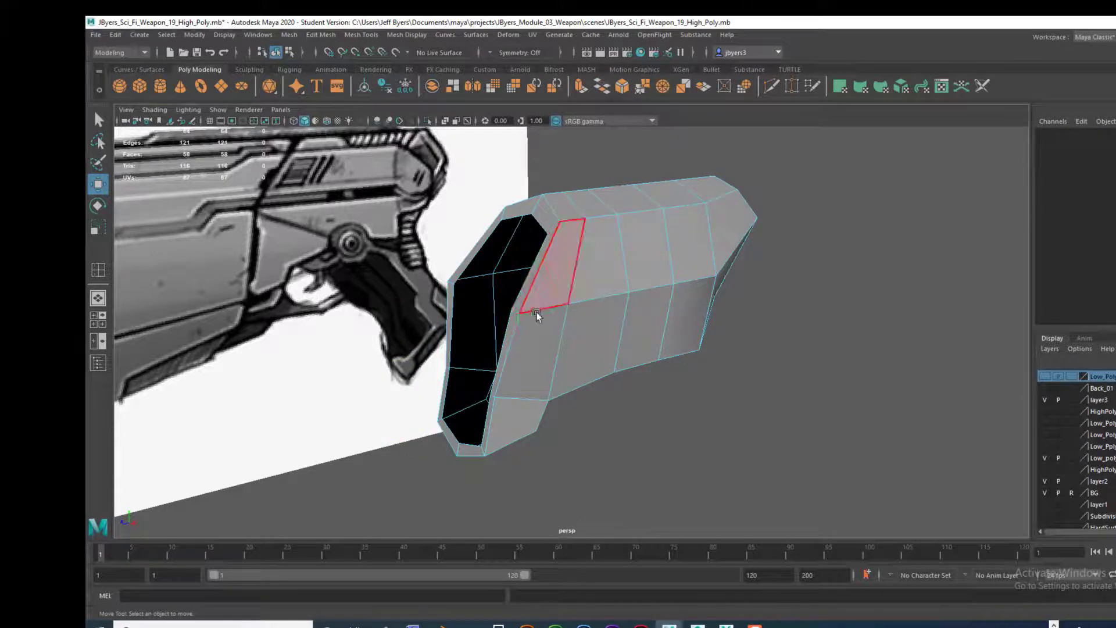
Step: Delete all faces on one lengthwise half of the rear body block, up to its centre line
alt+drag(535, 312, 637, 309)
drag(430, 148, 543, 498)
alt+drag(759, 358, 496, 359)
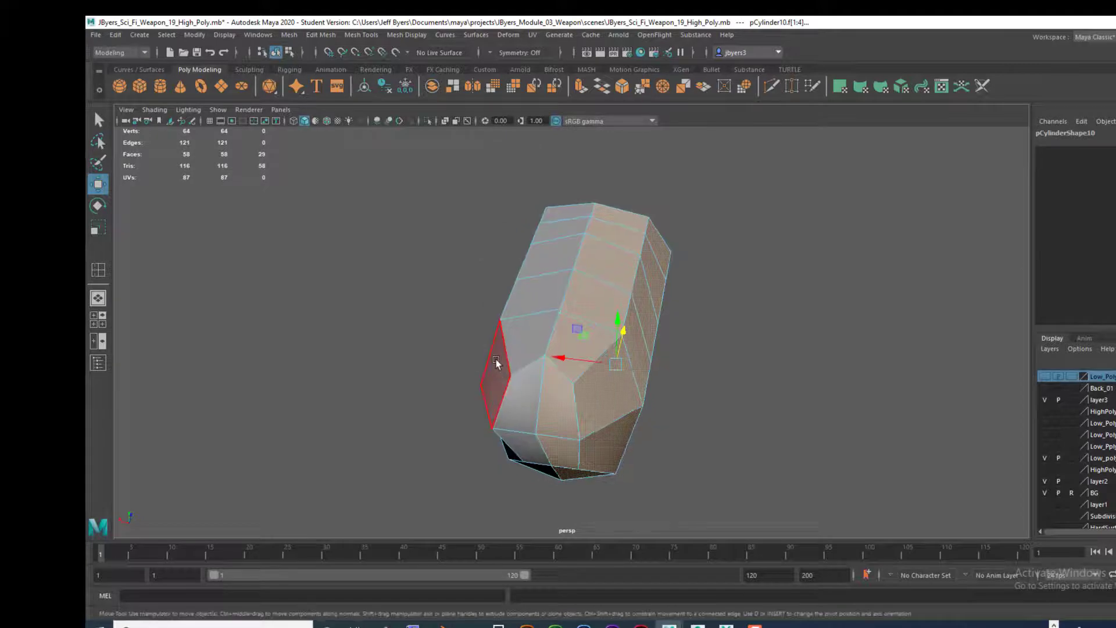
key(Delete)
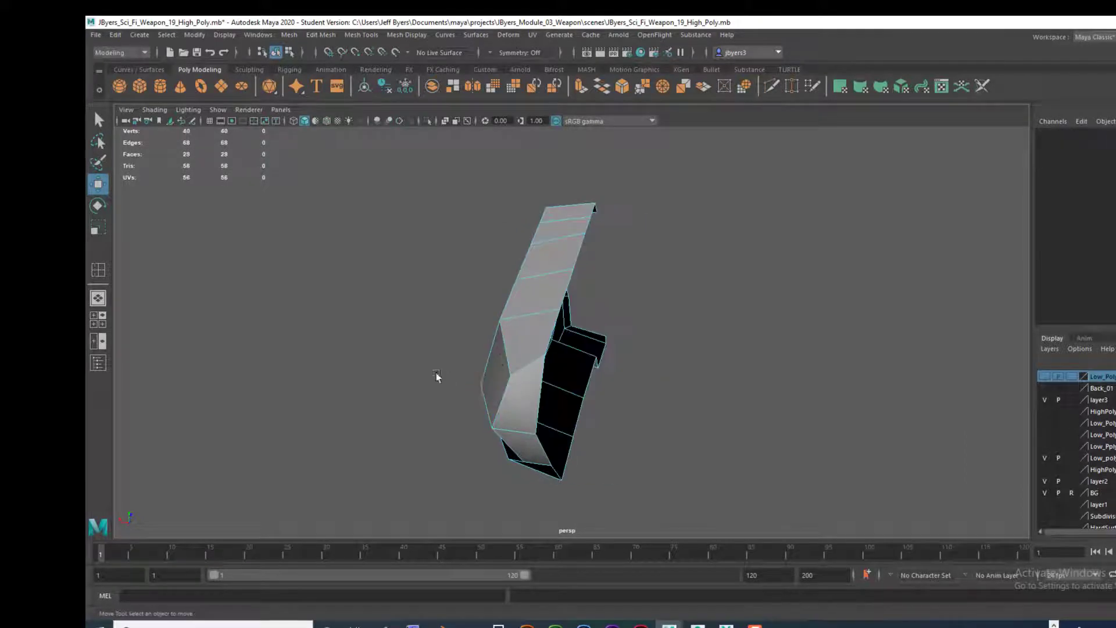
Step: Examine the half rear body block from both sides against the weapon reference image
alt+drag(437, 378, 539, 351)
alt+drag(769, 256, 849, 308)
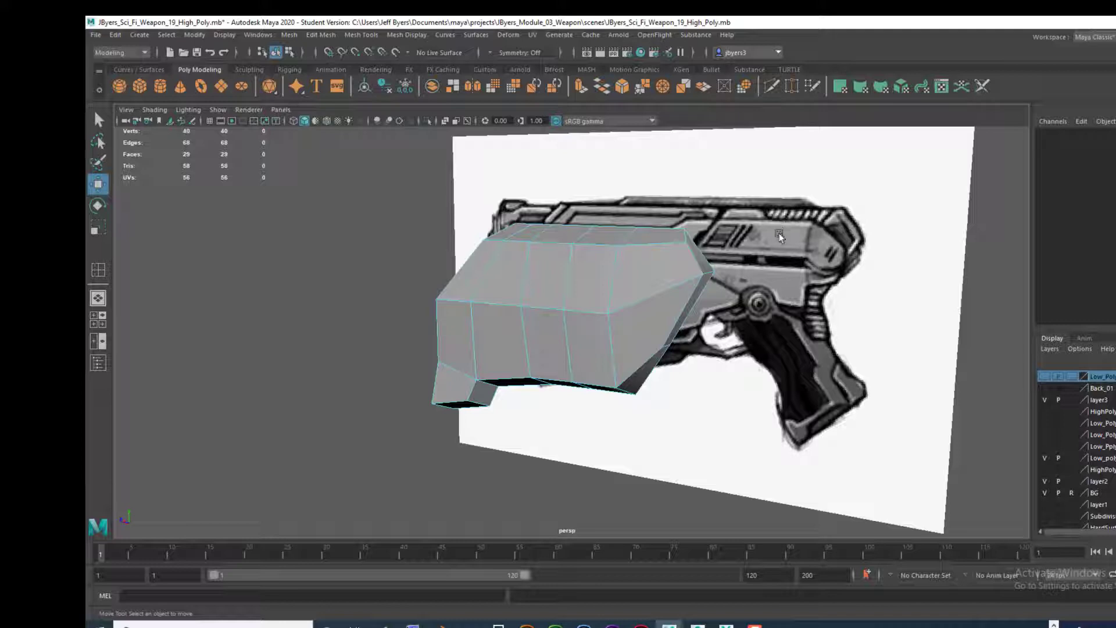
alt+drag(615, 324, 609, 322)
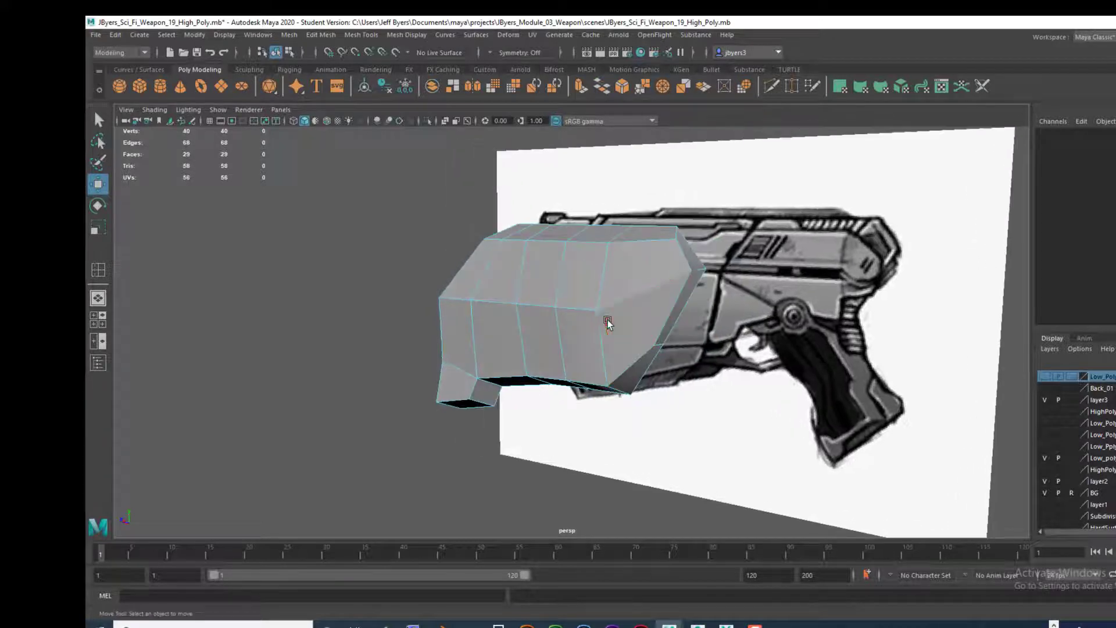
alt+drag(660, 259, 676, 233)
alt+drag(717, 317, 592, 282)
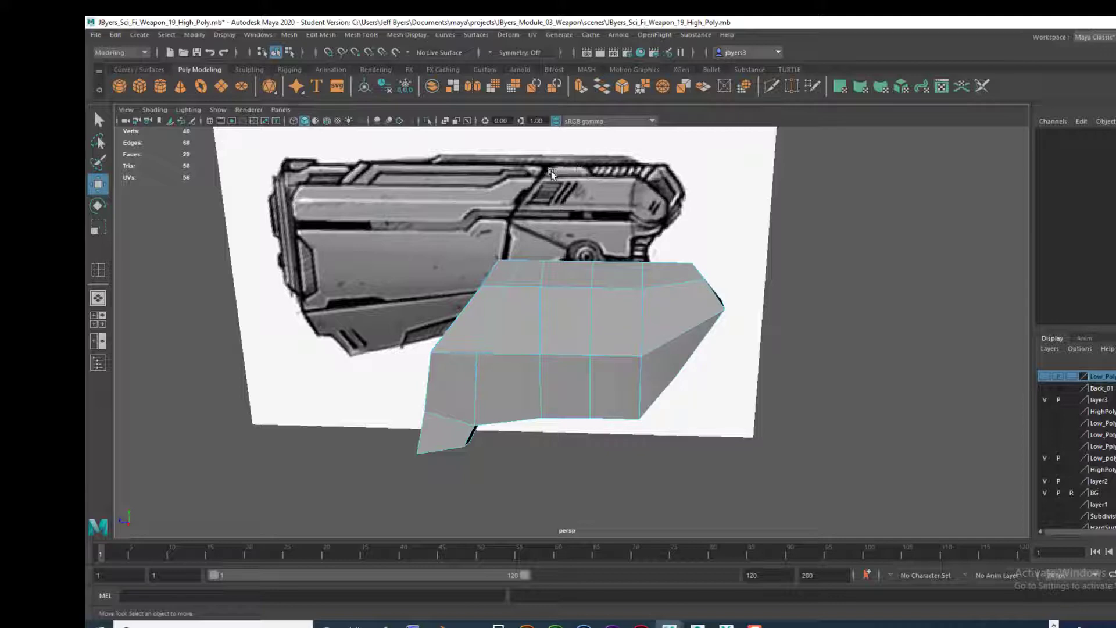
alt+drag(587, 268, 636, 270)
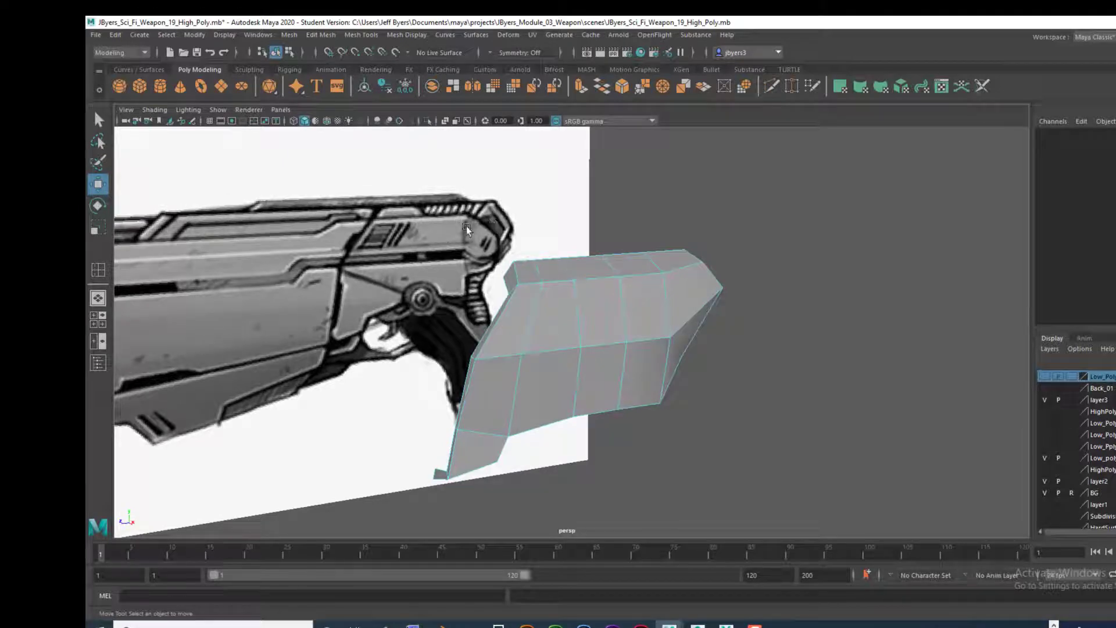
mouse_move(690, 287)
alt+mouse_down()
mouse_move(652, 287)
mouse_move(705, 294)
alt+mouse_up()
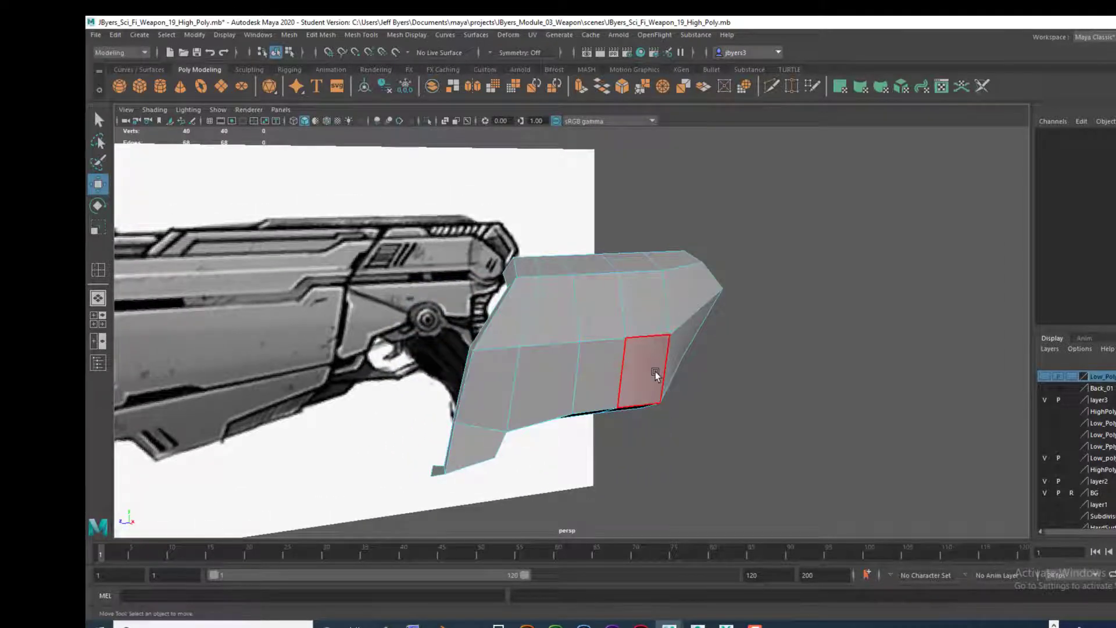
alt+drag(655, 374, 651, 352)
alt+drag(501, 380, 451, 457)
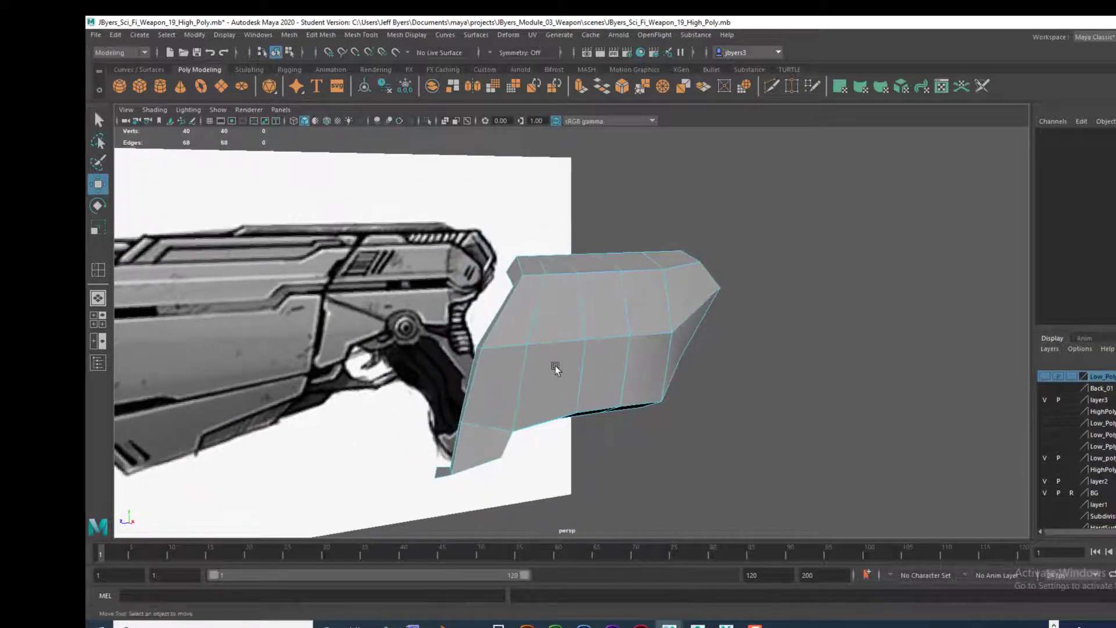
alt+middle_drag(555, 369, 493, 366)
alt+drag(493, 366, 510, 367)
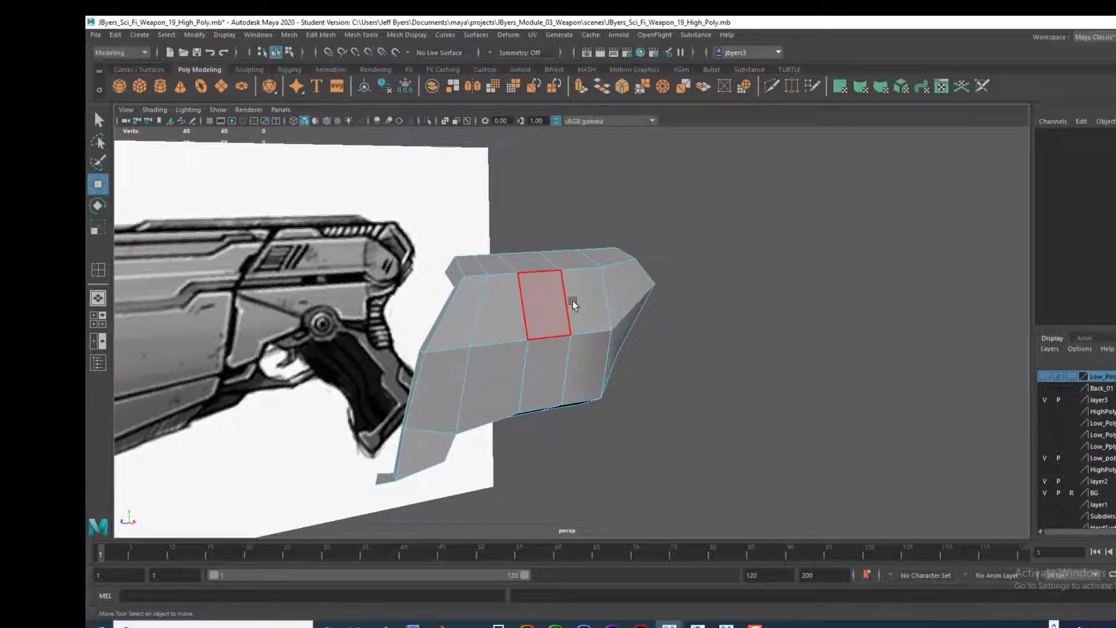
alt+drag(573, 305, 573, 299)
Step: Duplicate the half rear body block and put the copy on a new display layer named Top
right_drag(573, 297, 622, 367)
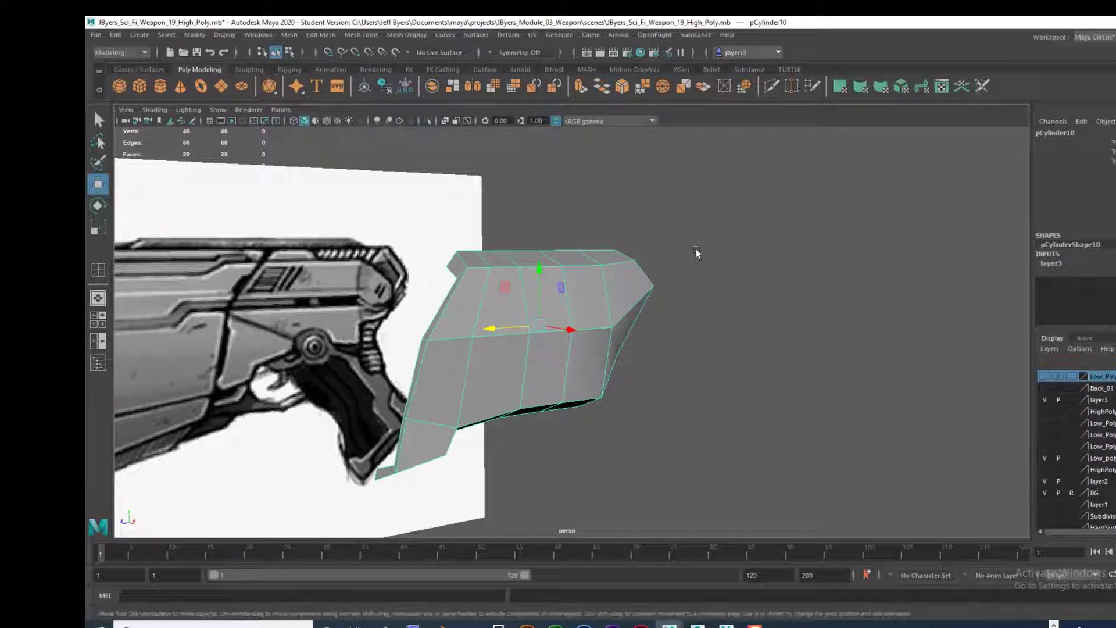
alt+drag(788, 328, 782, 320)
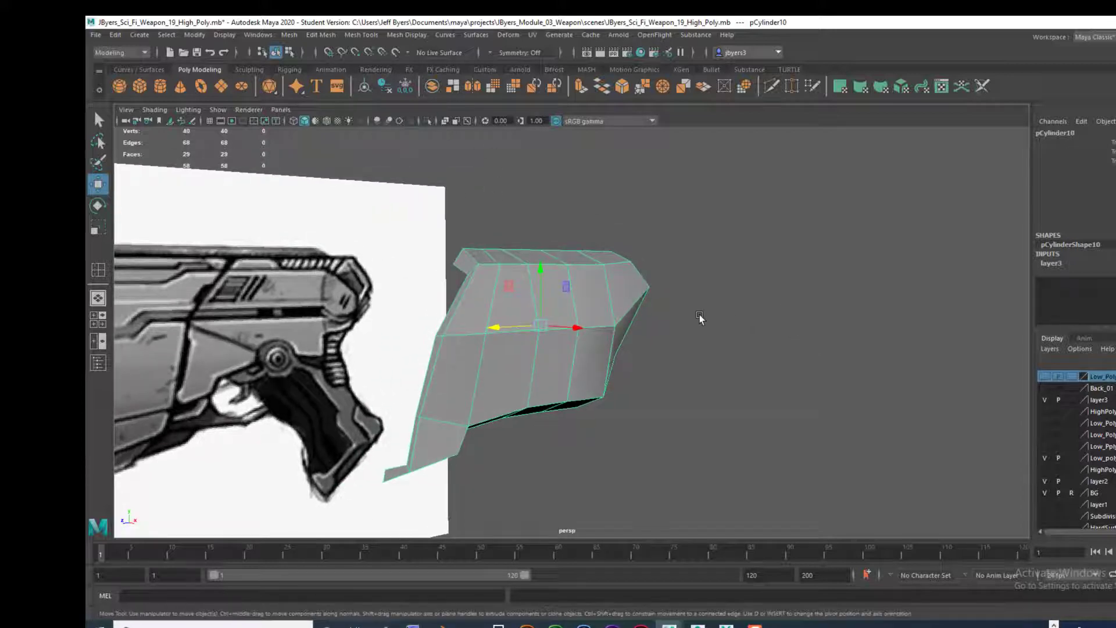
click(1043, 400)
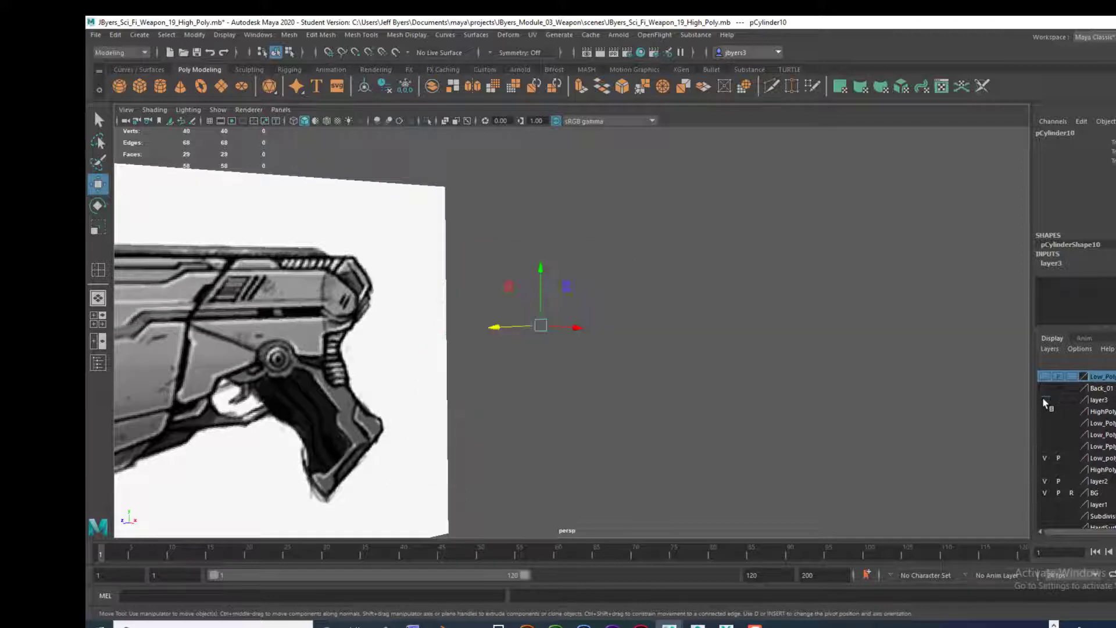
click(1043, 400)
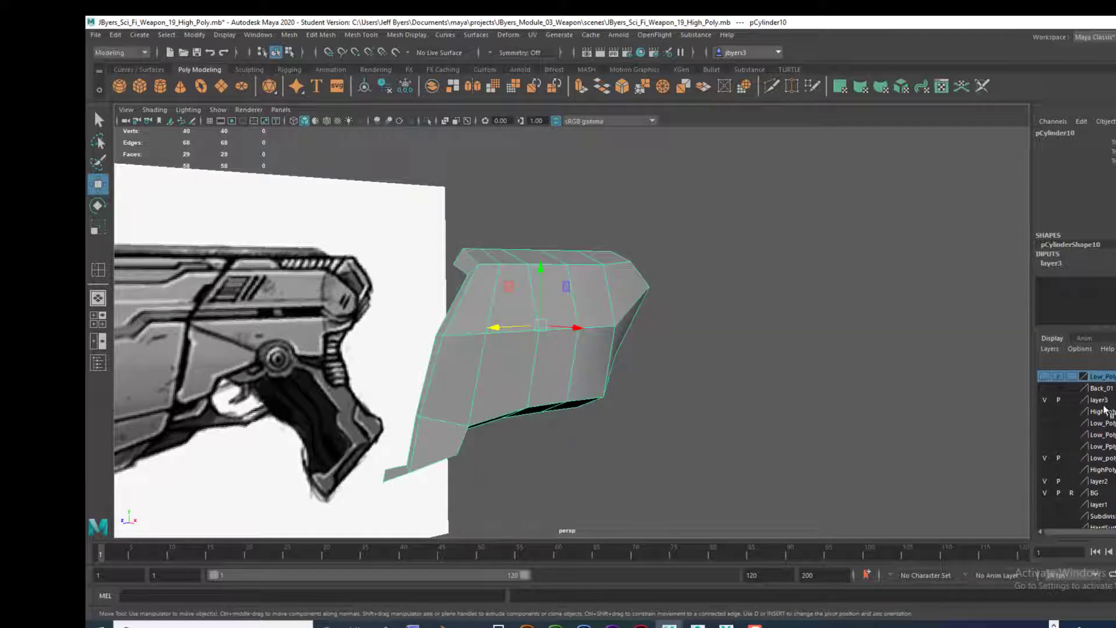
click(1099, 400)
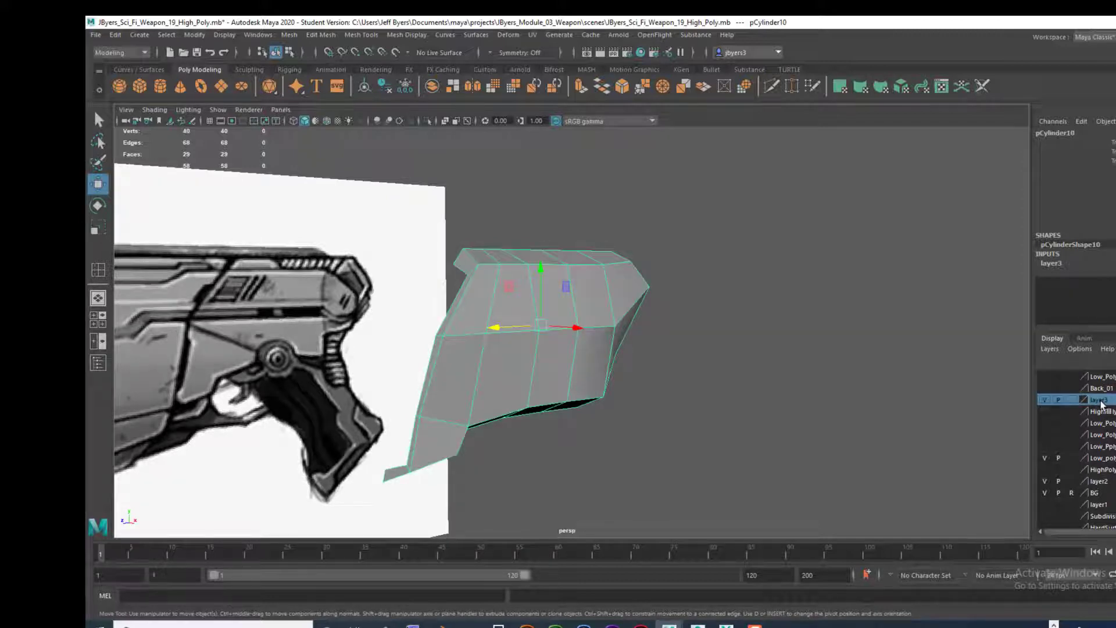
key(ctrl+d)
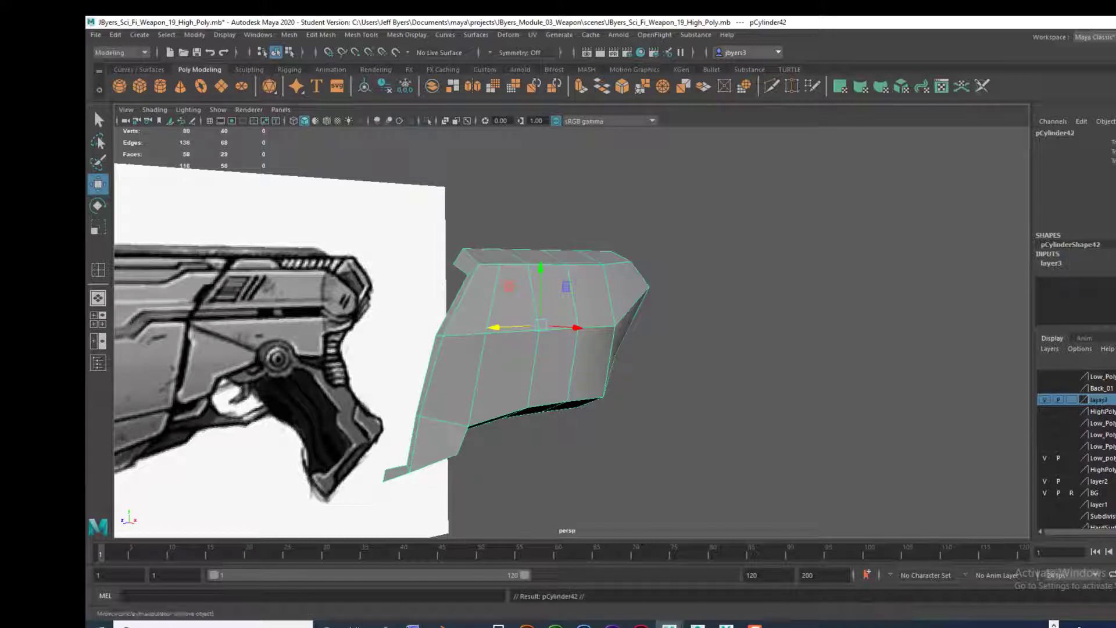
click(1114, 360)
double_click(1101, 377)
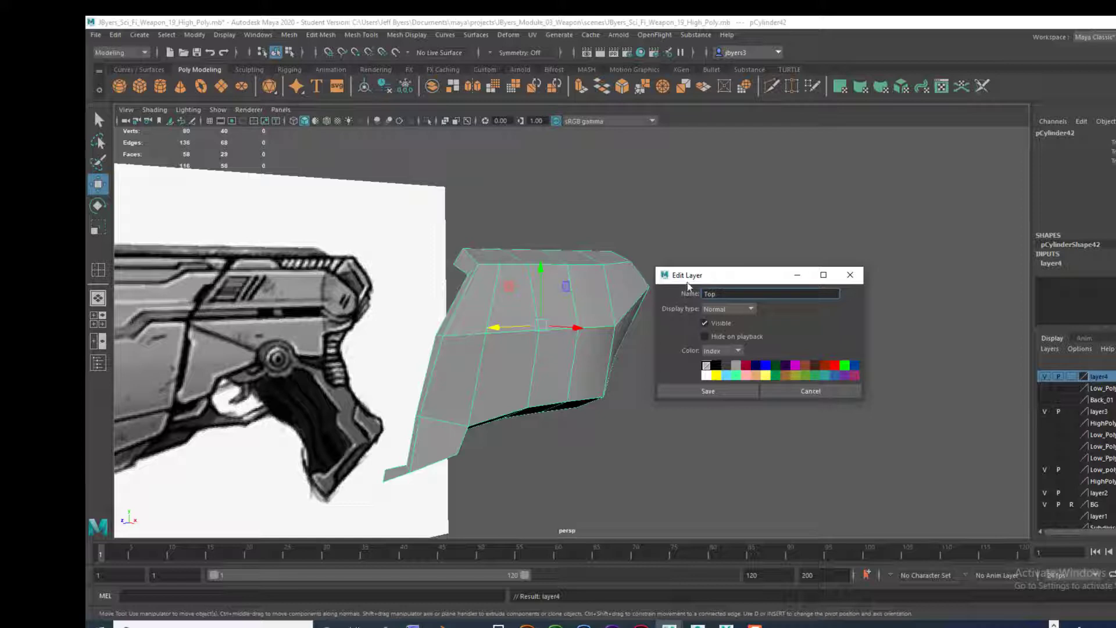
click(722, 391)
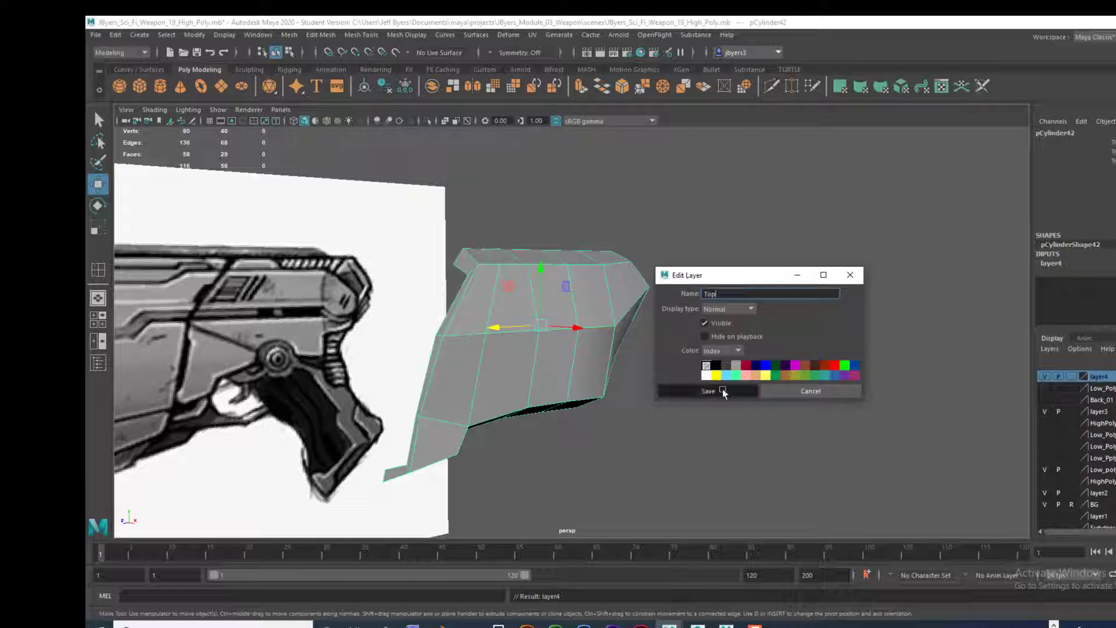
Step: Hide the Top layer, keep layer3 shown, and select the original rear body block in the side view over the reference
click(1043, 412)
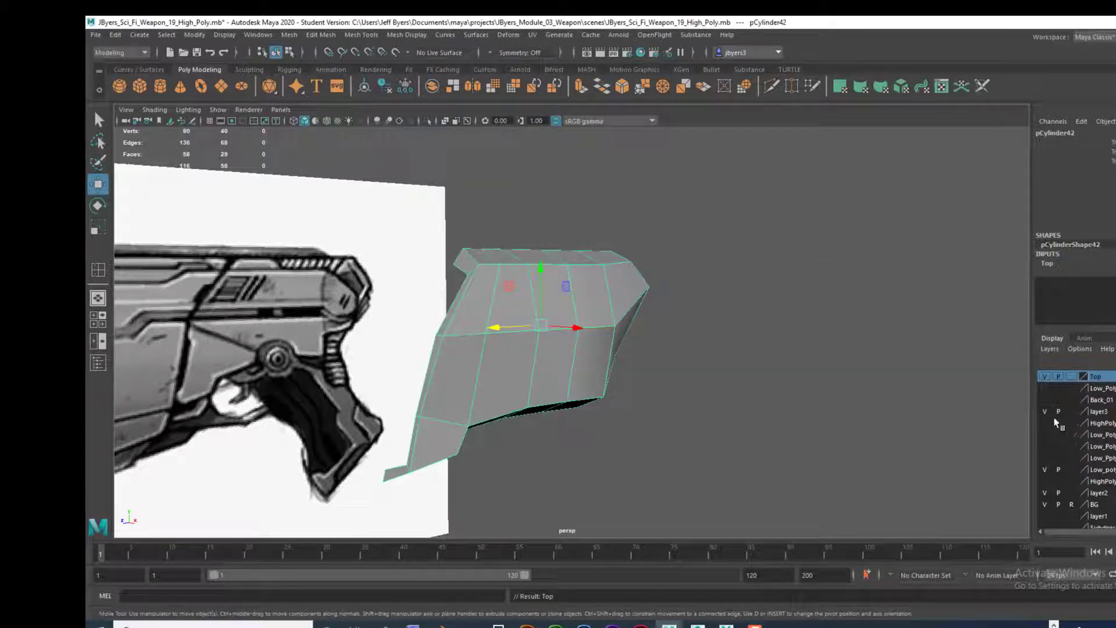
click(1045, 411)
click(1044, 376)
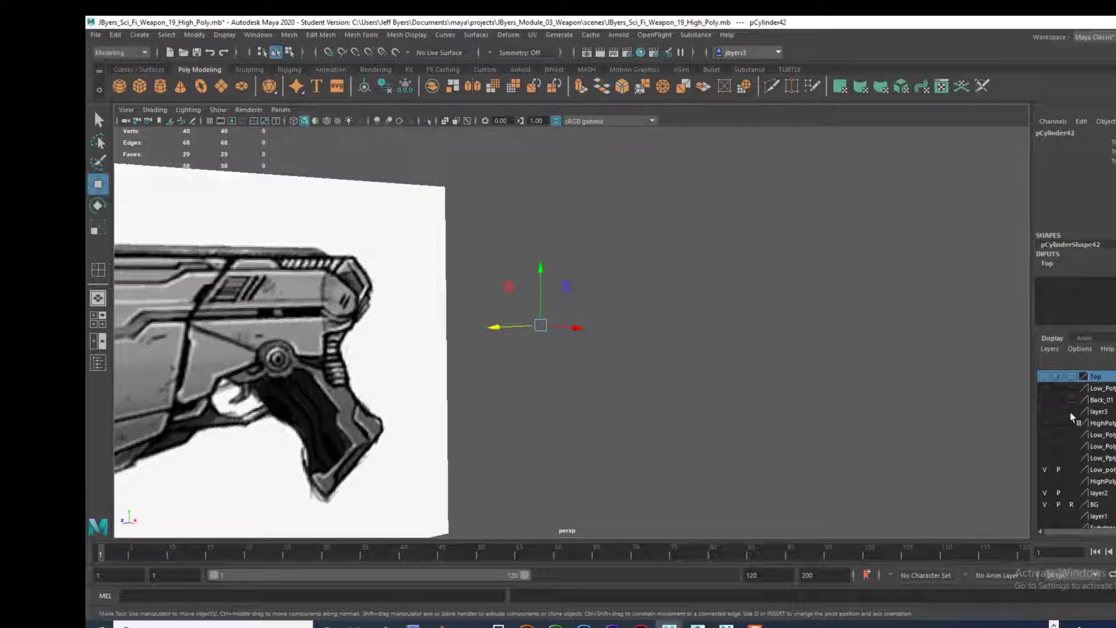
click(1046, 411)
click(577, 391)
alt+drag(577, 390, 578, 377)
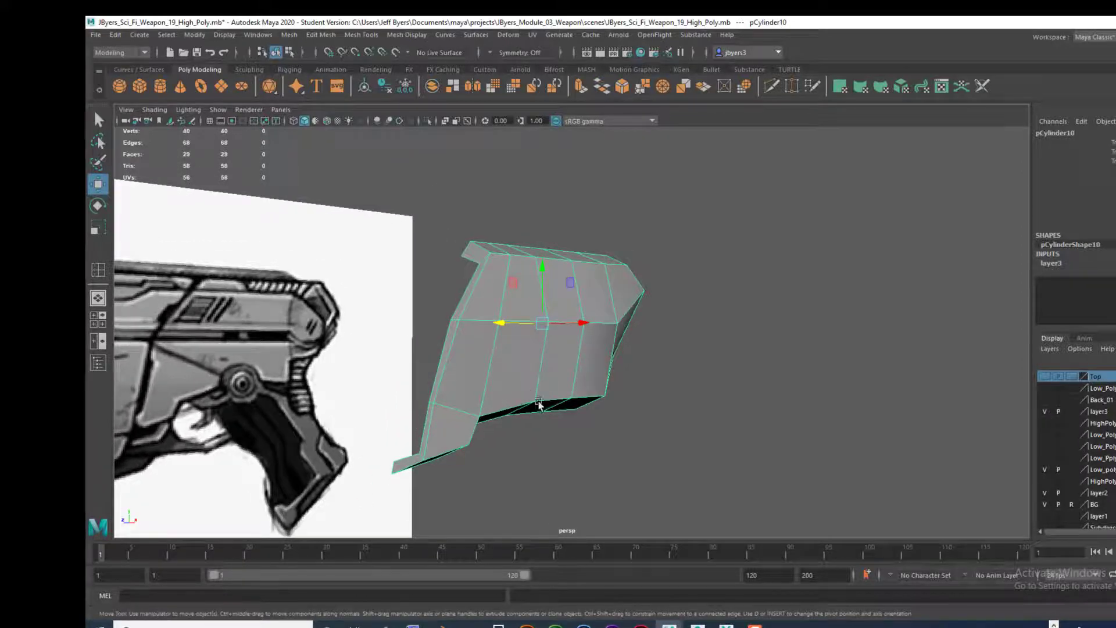
key(space)
key(space)
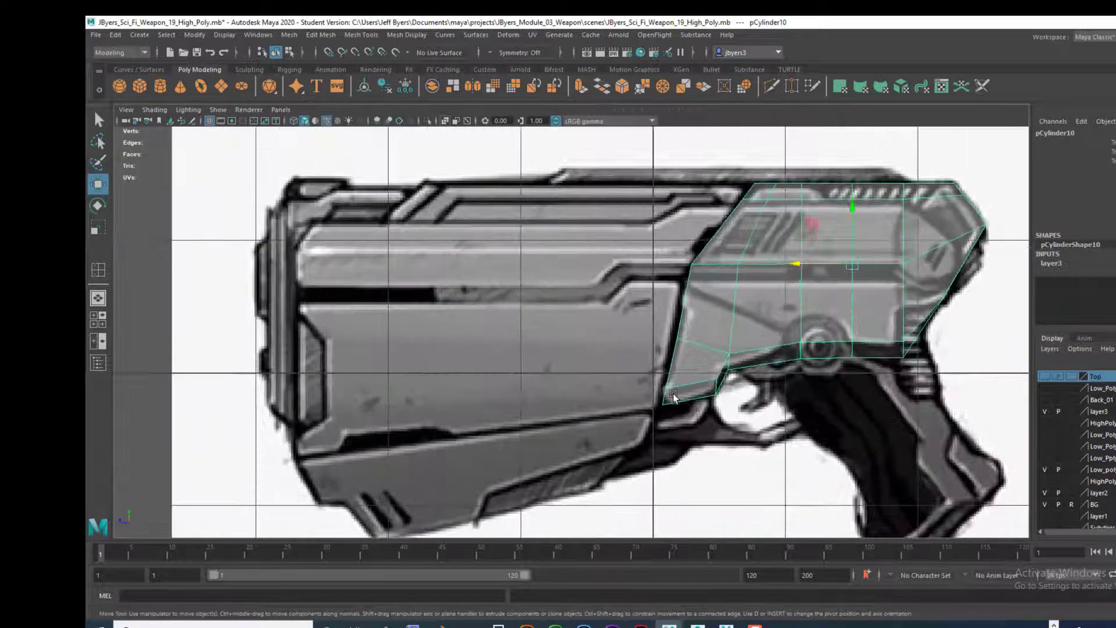
alt+middle_drag(744, 375, 642, 405)
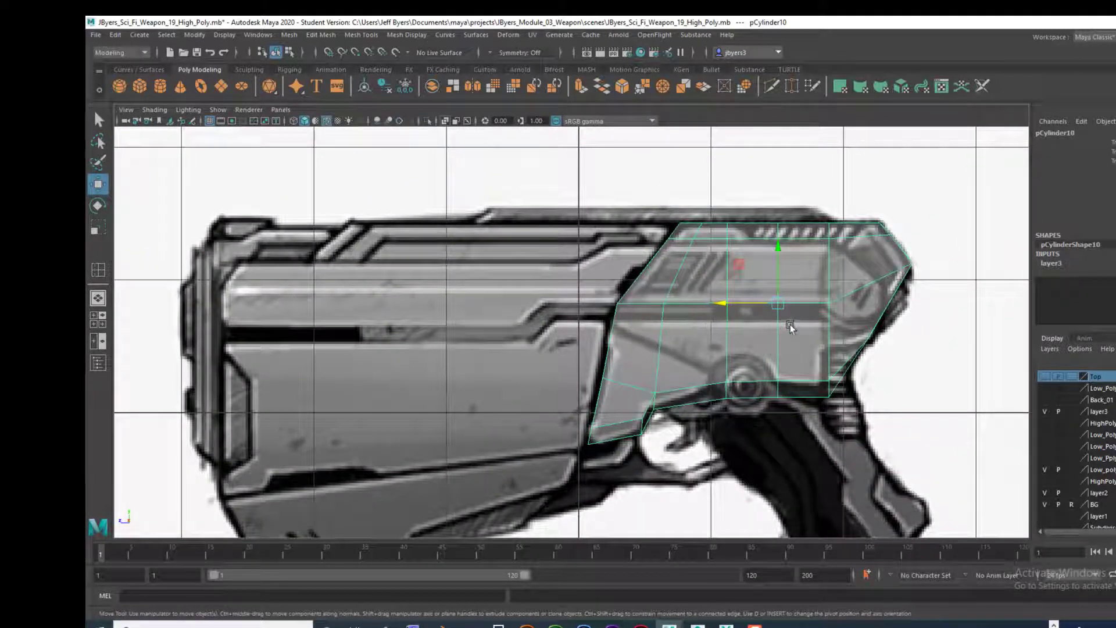
right_drag(790, 312, 792, 335)
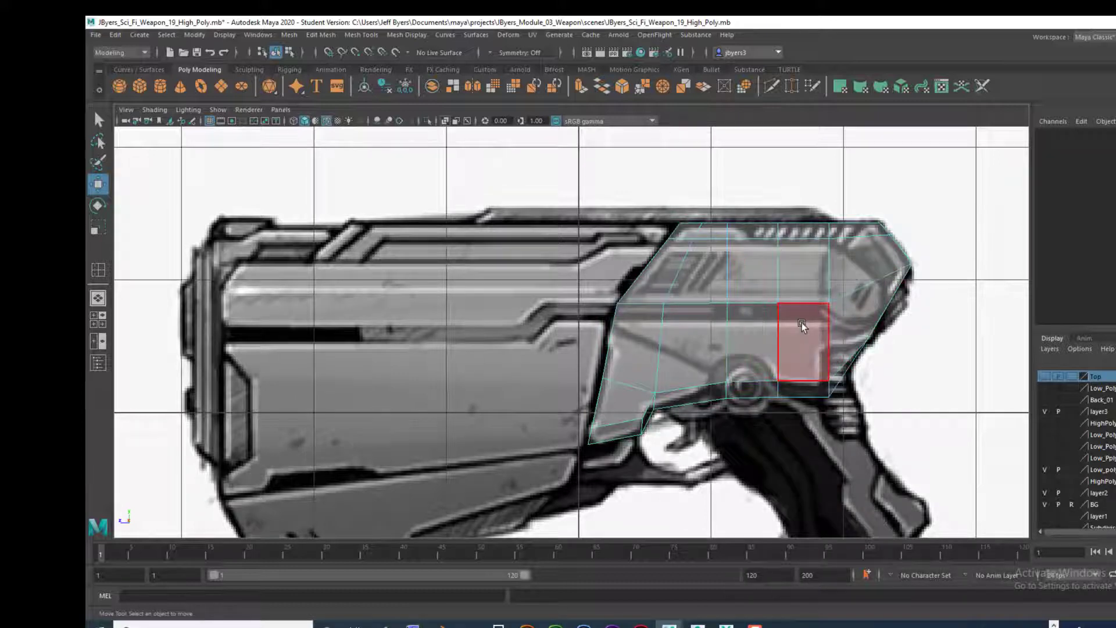
right_drag(808, 312, 808, 343)
click(635, 357)
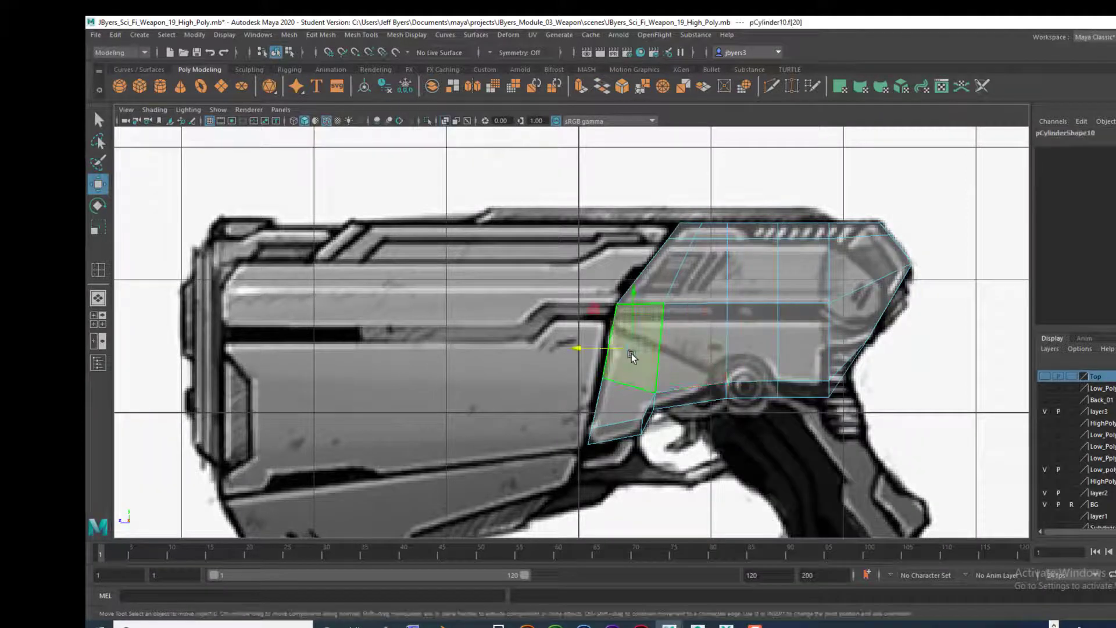
shift+click(623, 406)
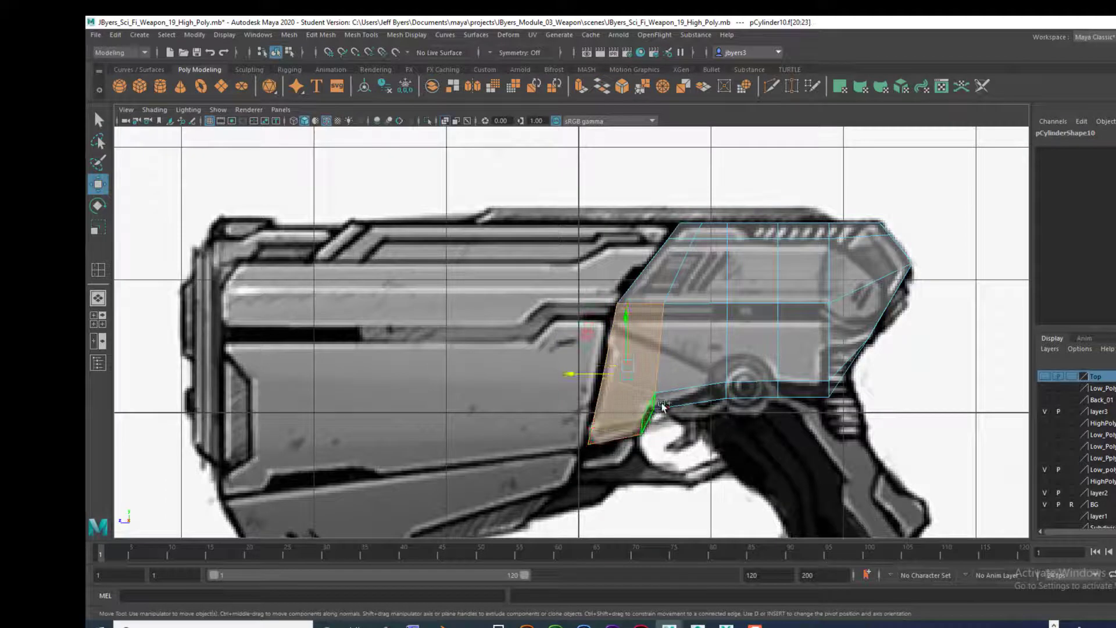
shift+click(683, 363)
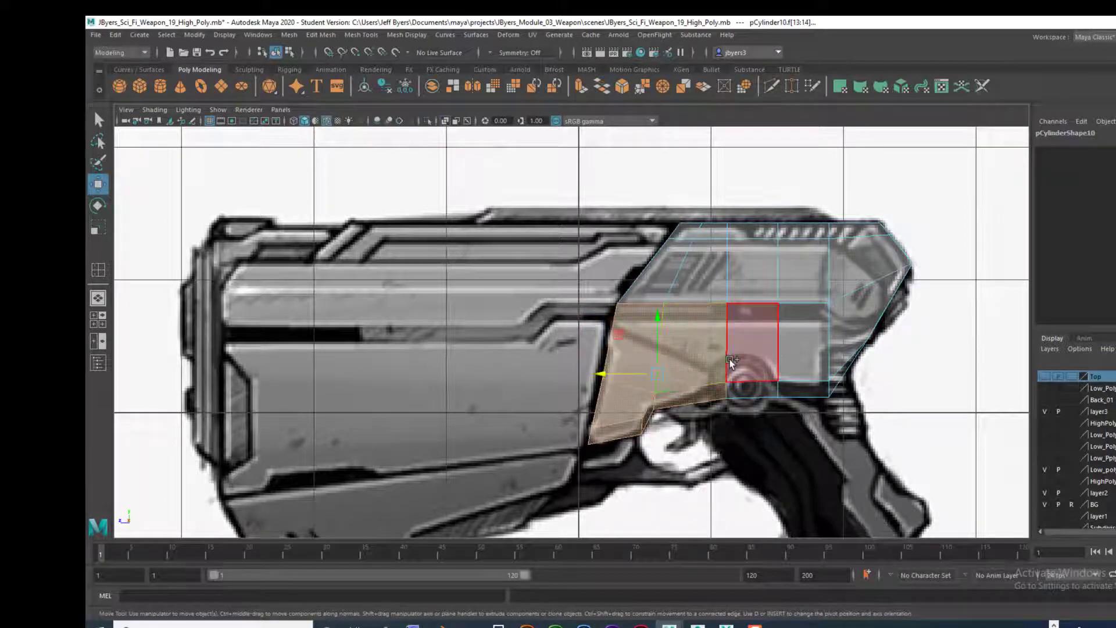
click(915, 362)
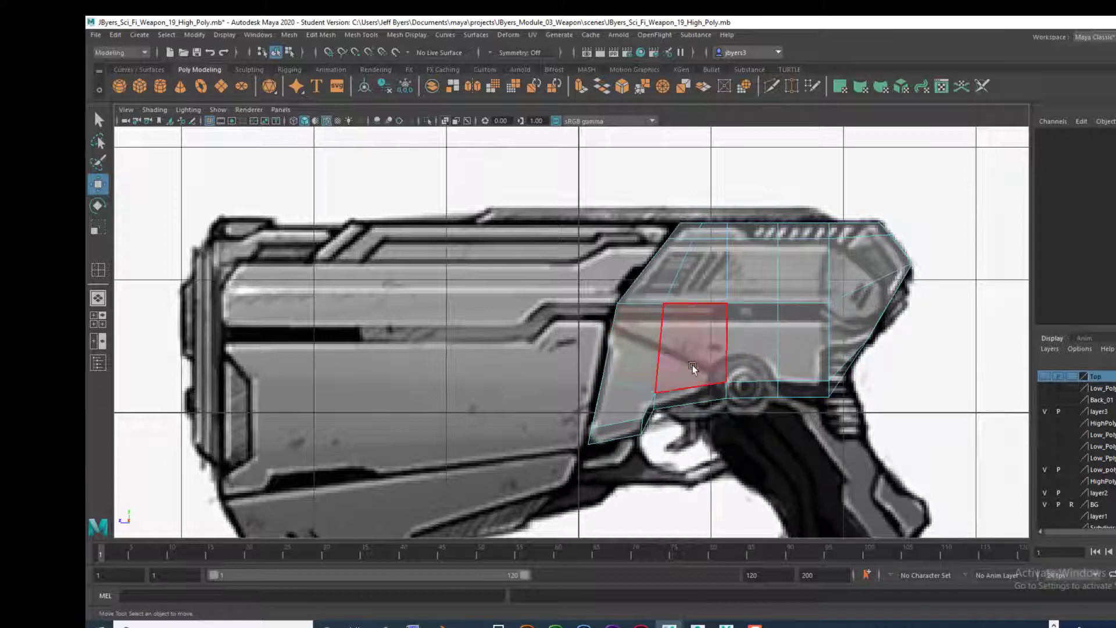
Step: Insert a vertical edge loop through the block just ahead of the existing edge at the round pivot in the reference
scroll(896, 349, up, 3)
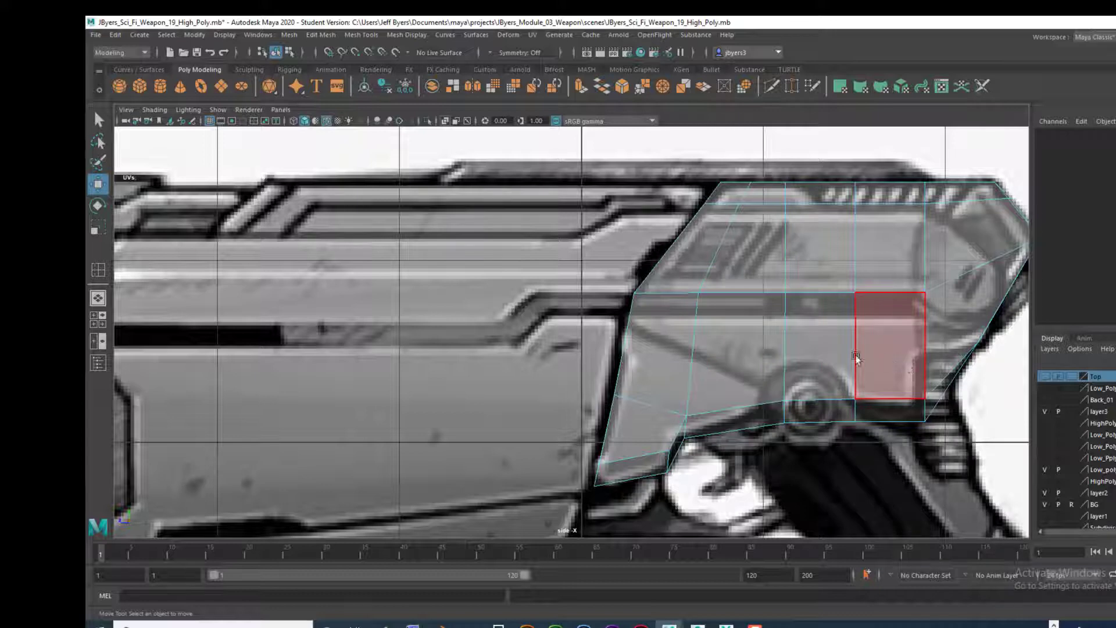
right_drag(808, 201, 750, 263)
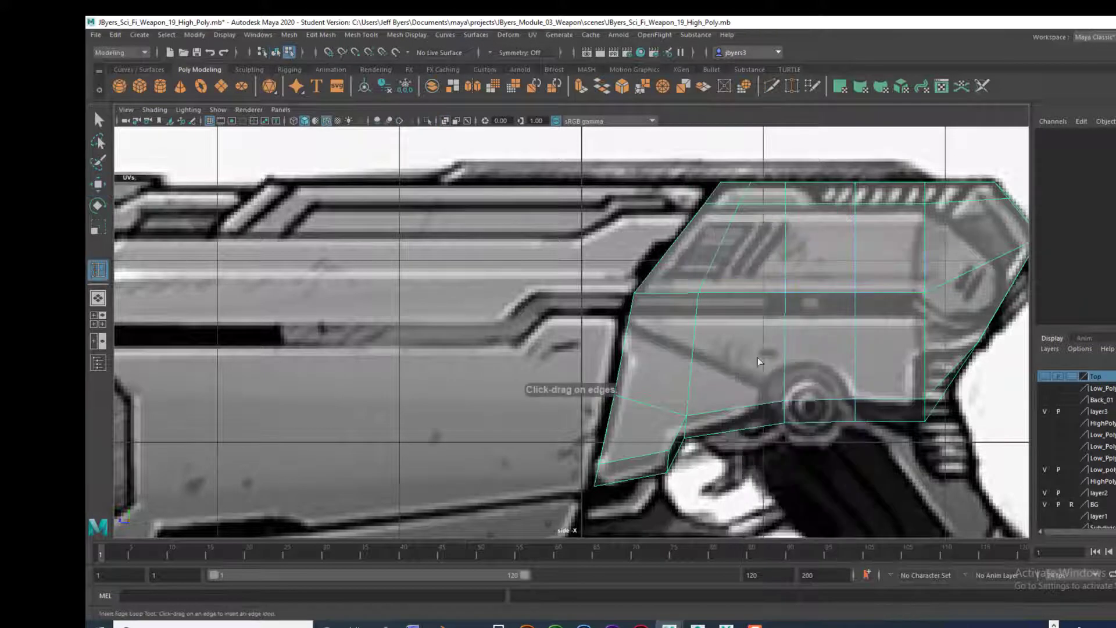
click(759, 408)
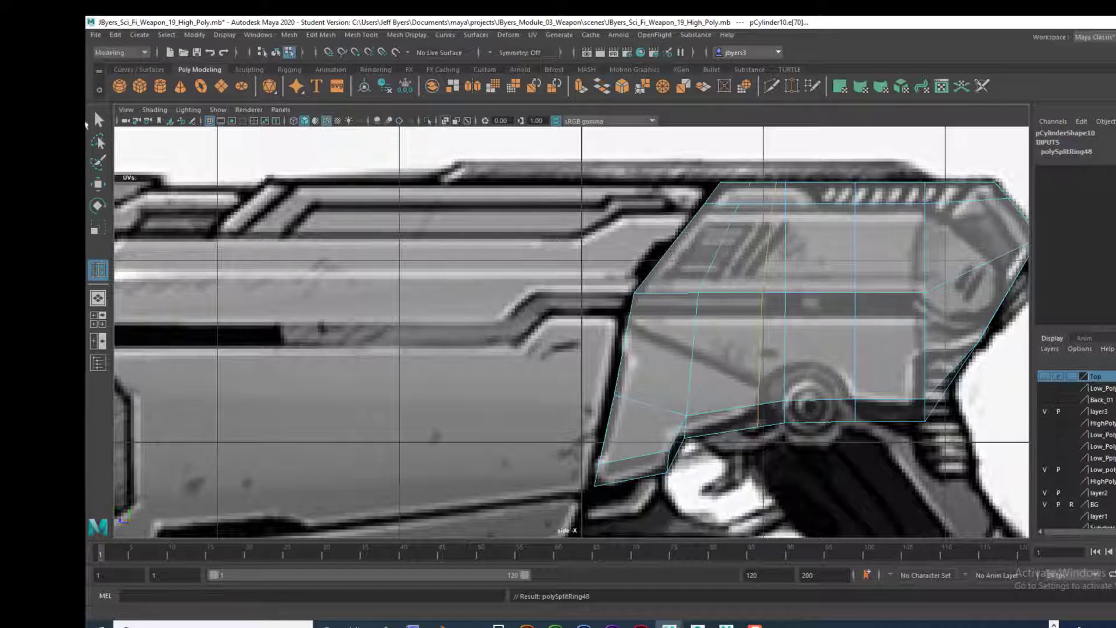
key(q)
Step: Delete the underside faces of the block from its rear end forward to the new edge loop
right_click(886, 292)
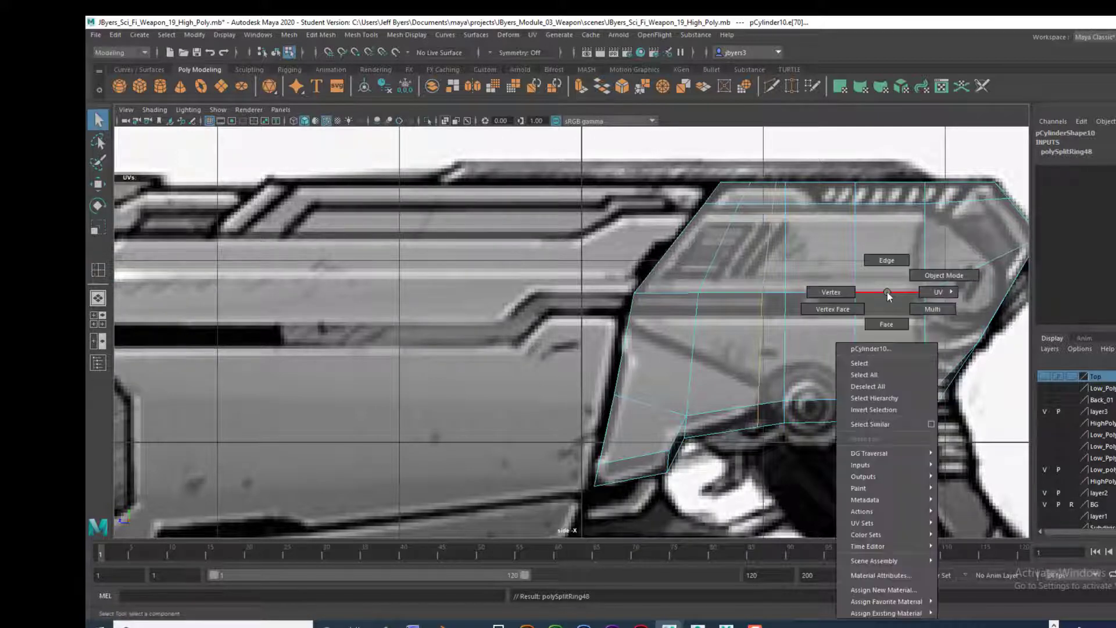
click(874, 326)
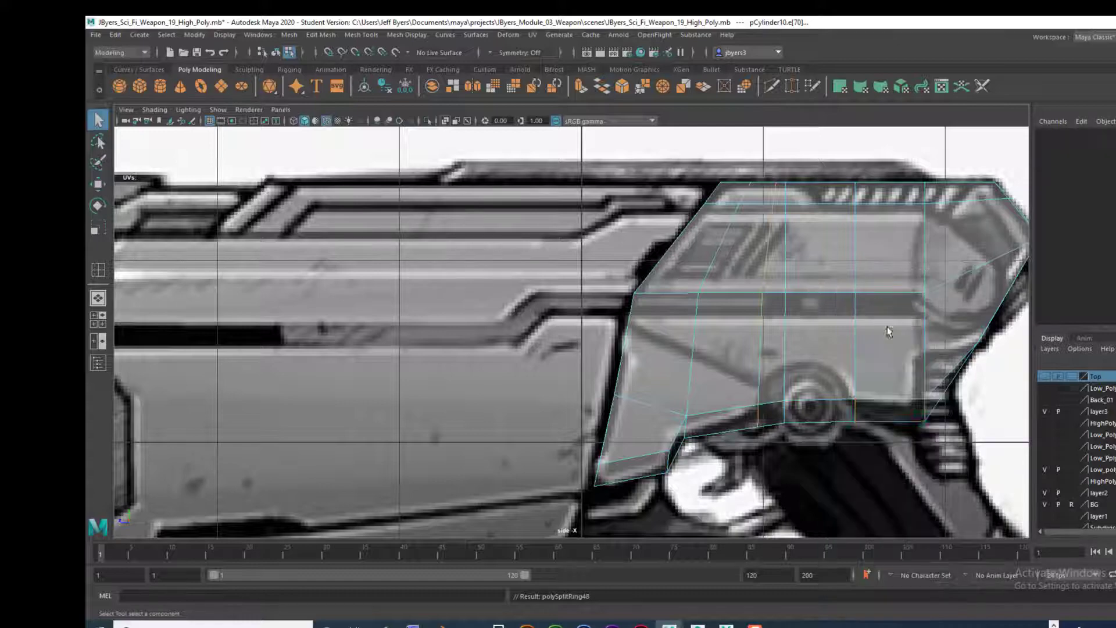
click(935, 399)
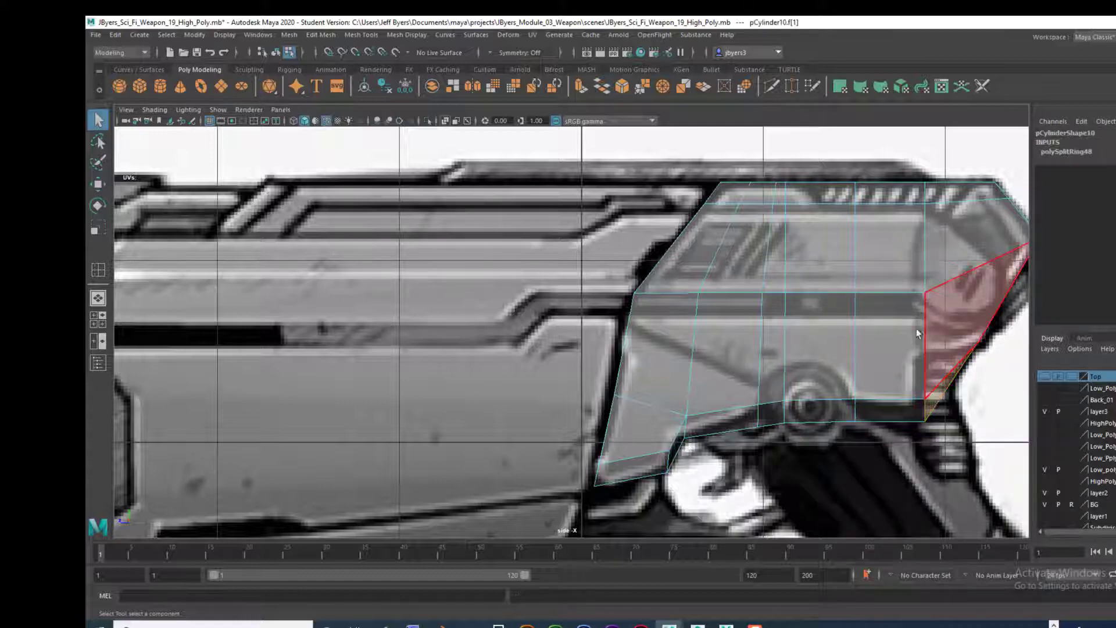
key(space)
key(space)
alt+drag(817, 346, 684, 341)
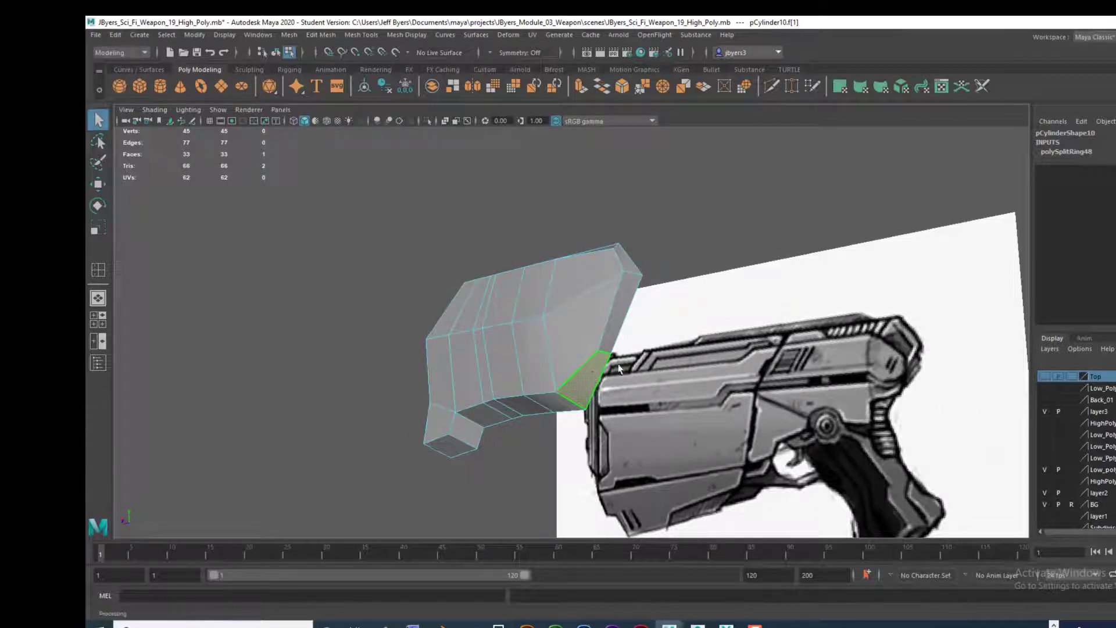
alt+drag(618, 368, 552, 395)
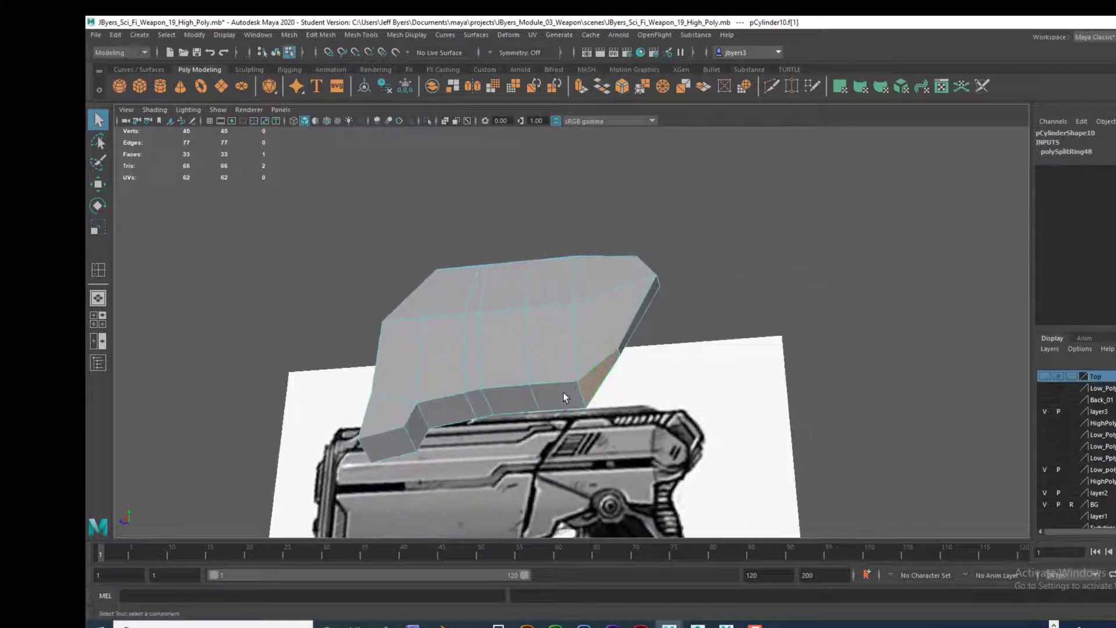
key(Delete)
click(516, 398)
key(Delete)
click(475, 405)
key(Delete)
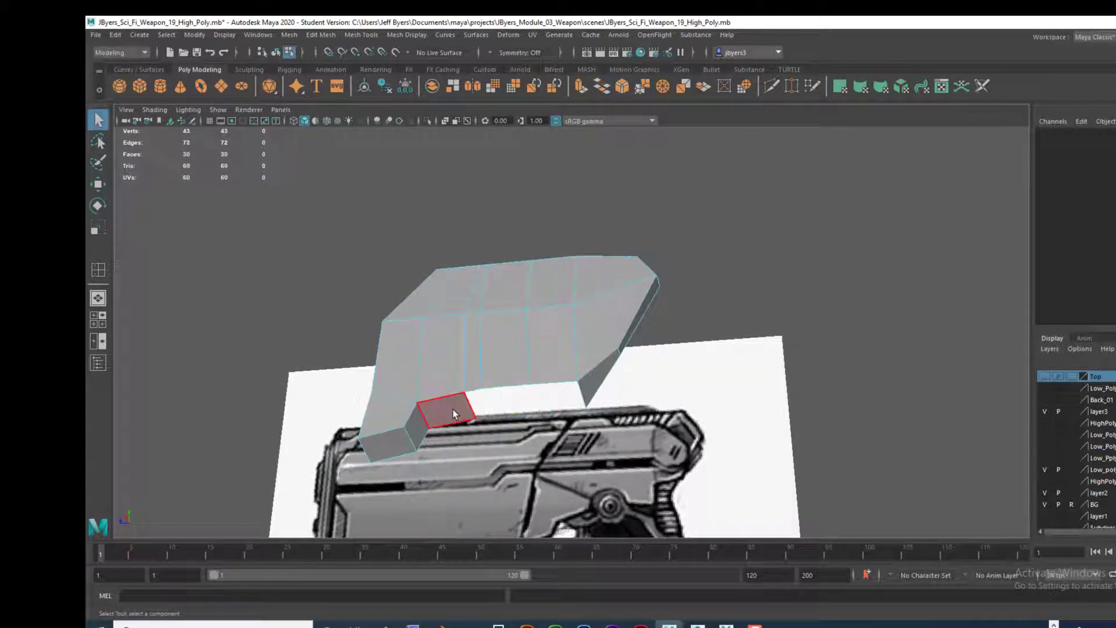
Step: Delete the remaining underside faces ahead of the new edge loop, including the rear and bottom faces of the lower front protrusion
click(451, 408)
key(Delete)
click(416, 427)
key(Delete)
click(387, 445)
key(Delete)
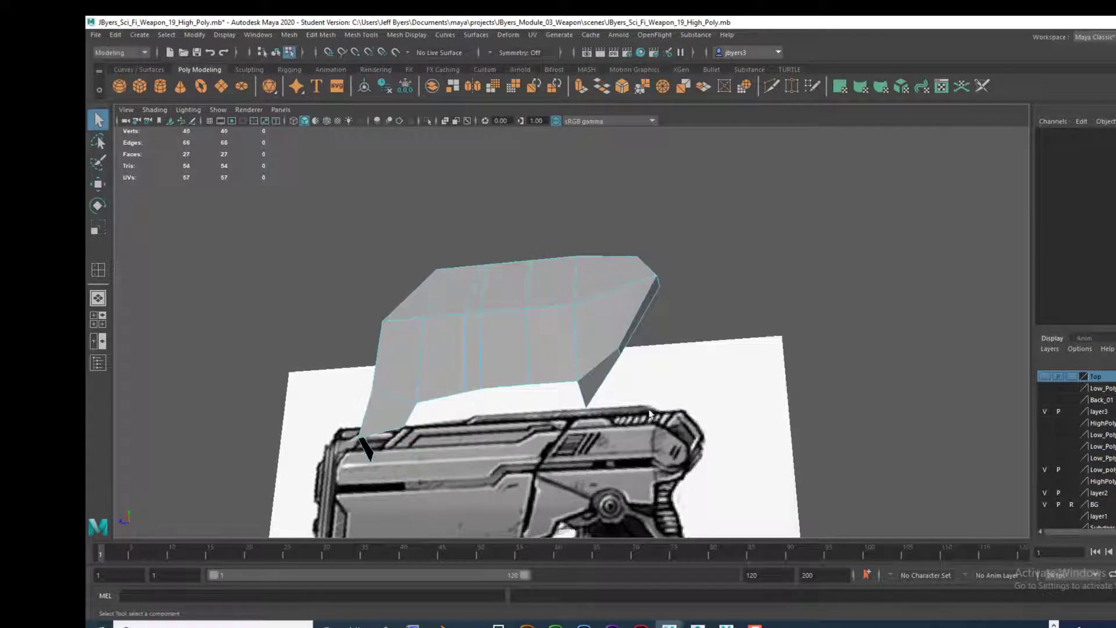
alt+drag(539, 410, 668, 409)
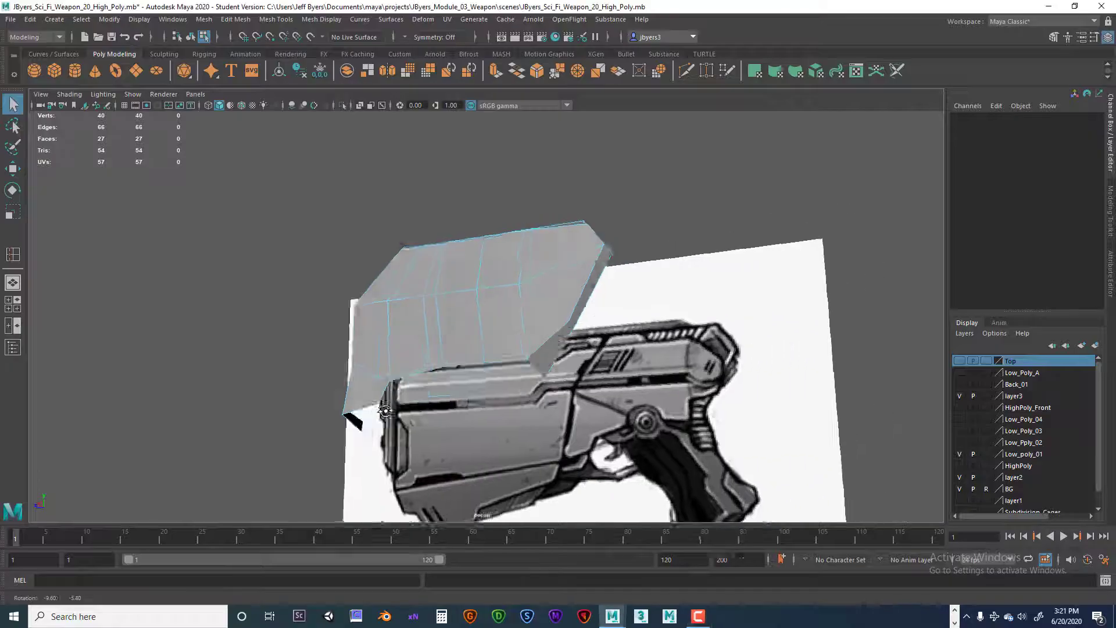
Step: Delete the remaining inward-facing face at the lower end of the block's front protrusion
alt+drag(385, 410, 351, 432)
click(346, 422)
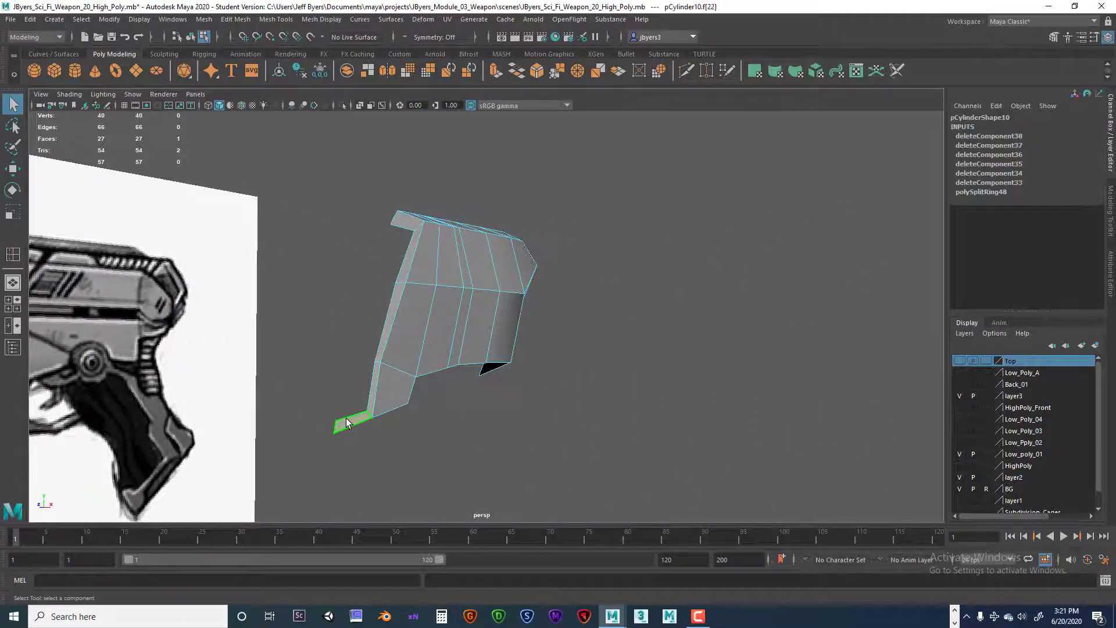
key(Delete)
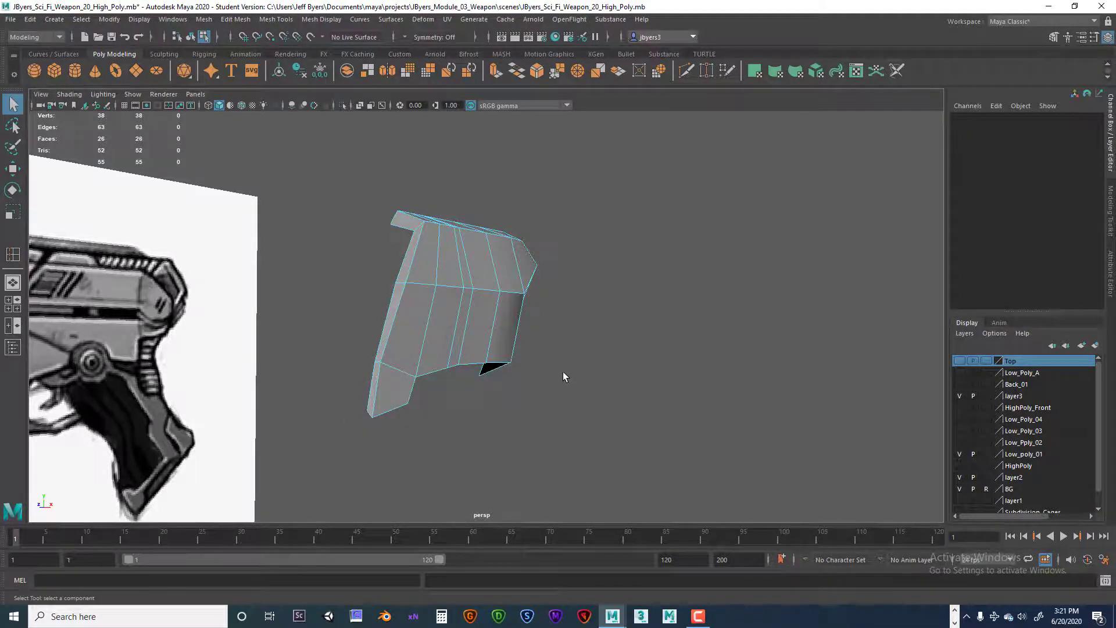
Step: Delete the block's front end faces one by one, from the top edge down to the lower protrusion
alt+drag(563, 373, 456, 252)
click(429, 235)
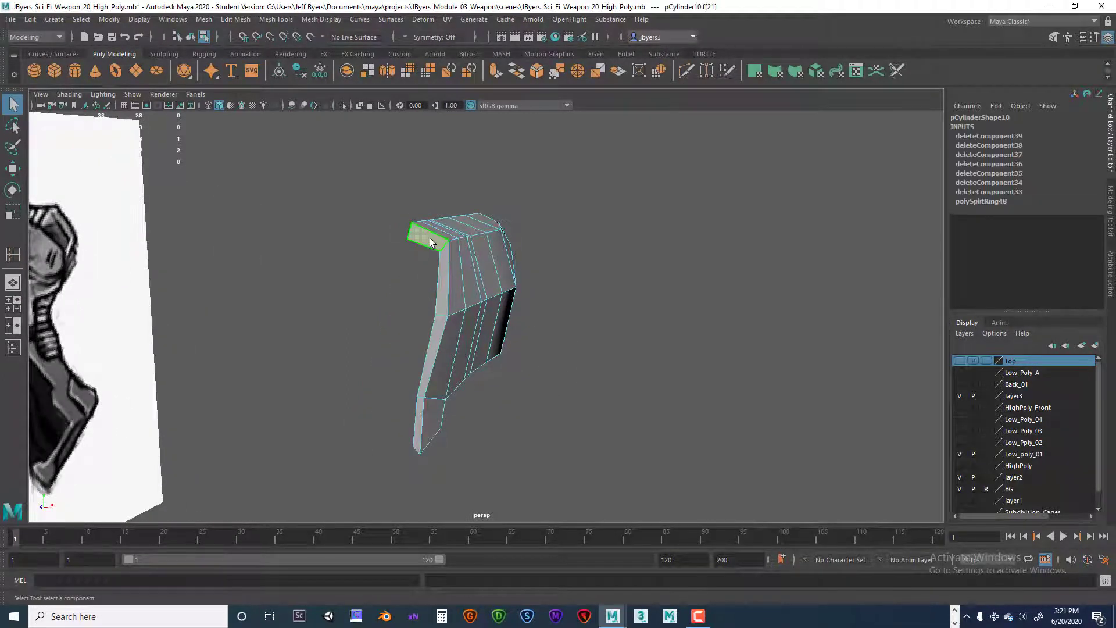
key(Delete)
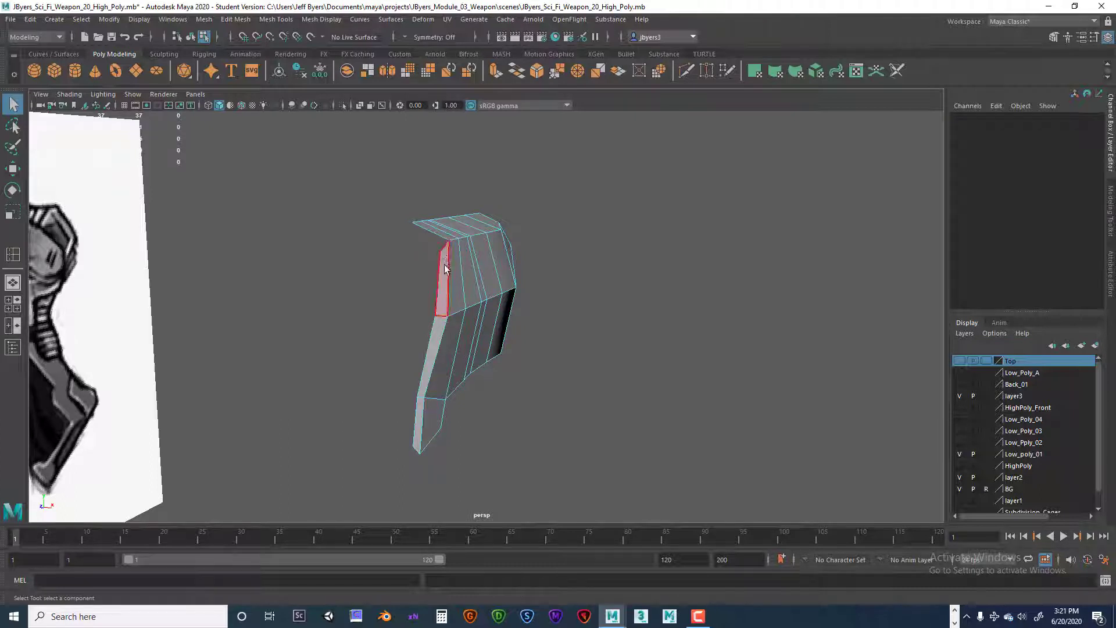
click(446, 268)
key(Delete)
click(433, 357)
key(Delete)
click(423, 409)
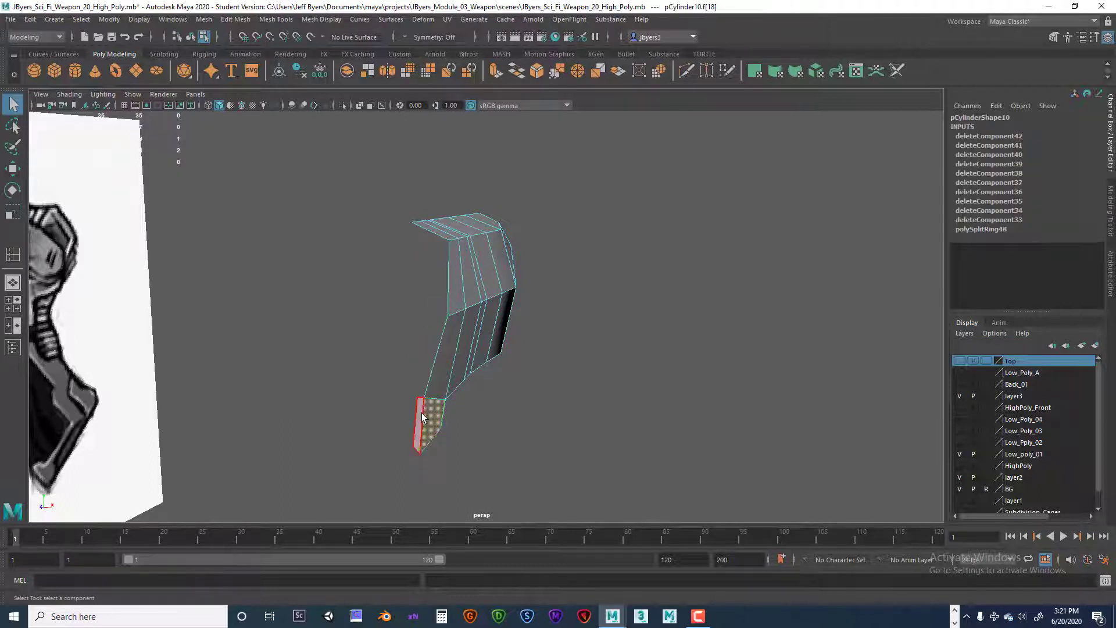
key(Delete)
Step: Examine the open shell from outside and compare its edges with the weapon reference in the side view
alt+drag(517, 389, 492, 247)
alt+drag(410, 259, 421, 256)
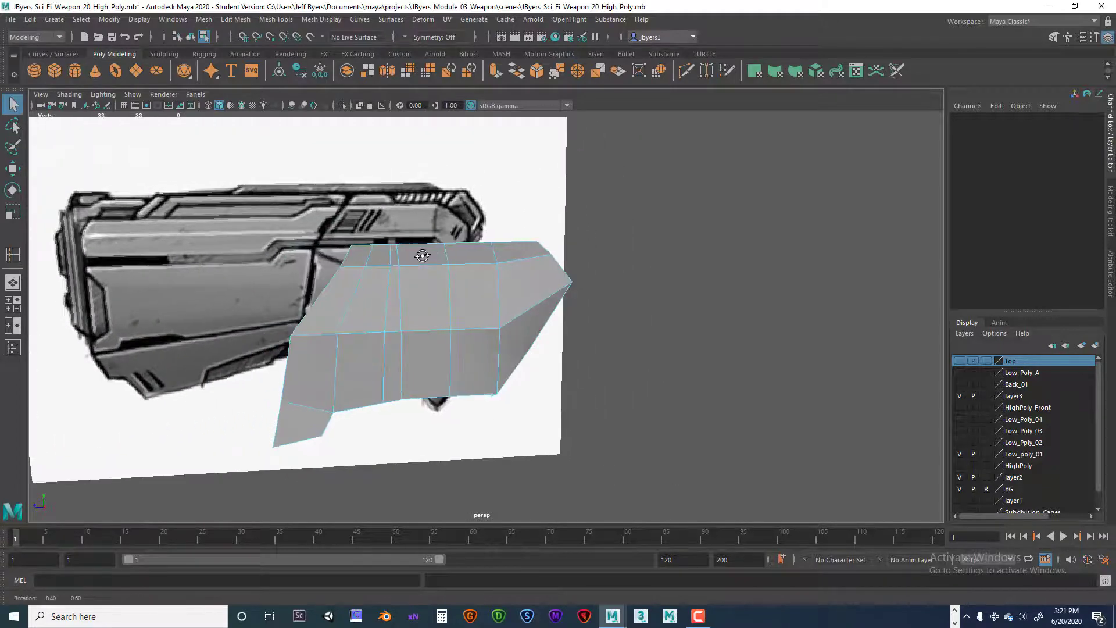
key(space)
key(space)
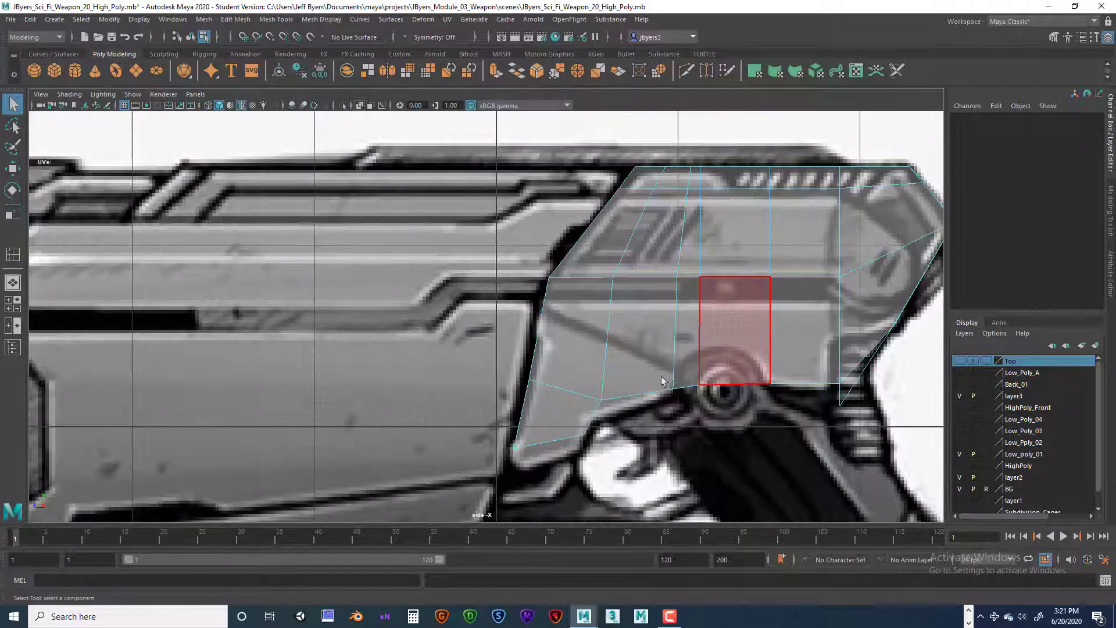
alt+middle_drag(705, 395, 675, 414)
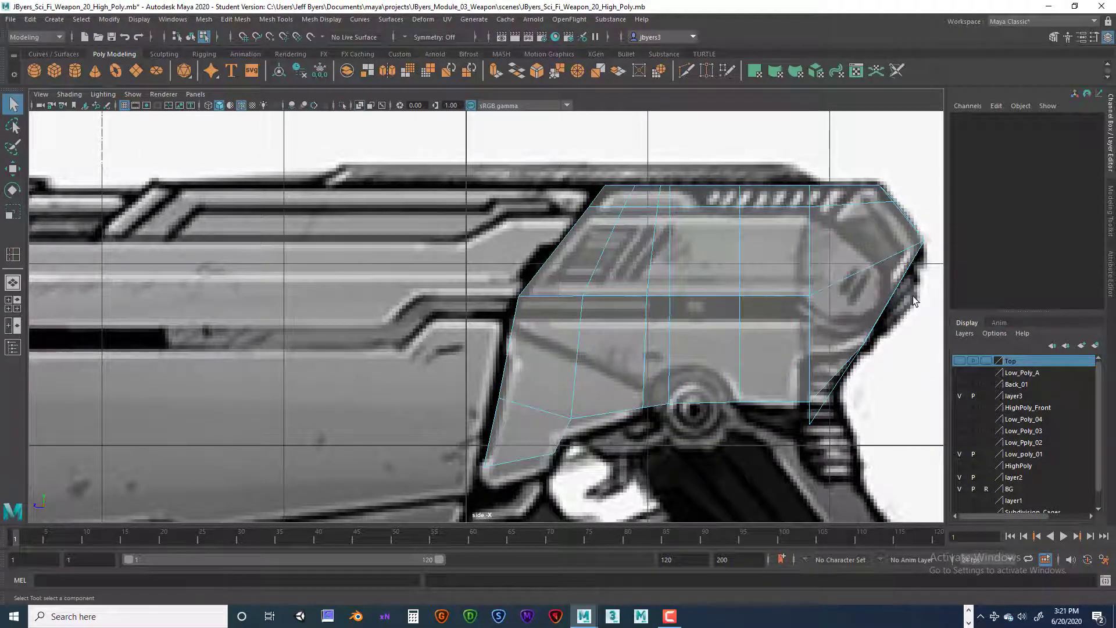
key(space)
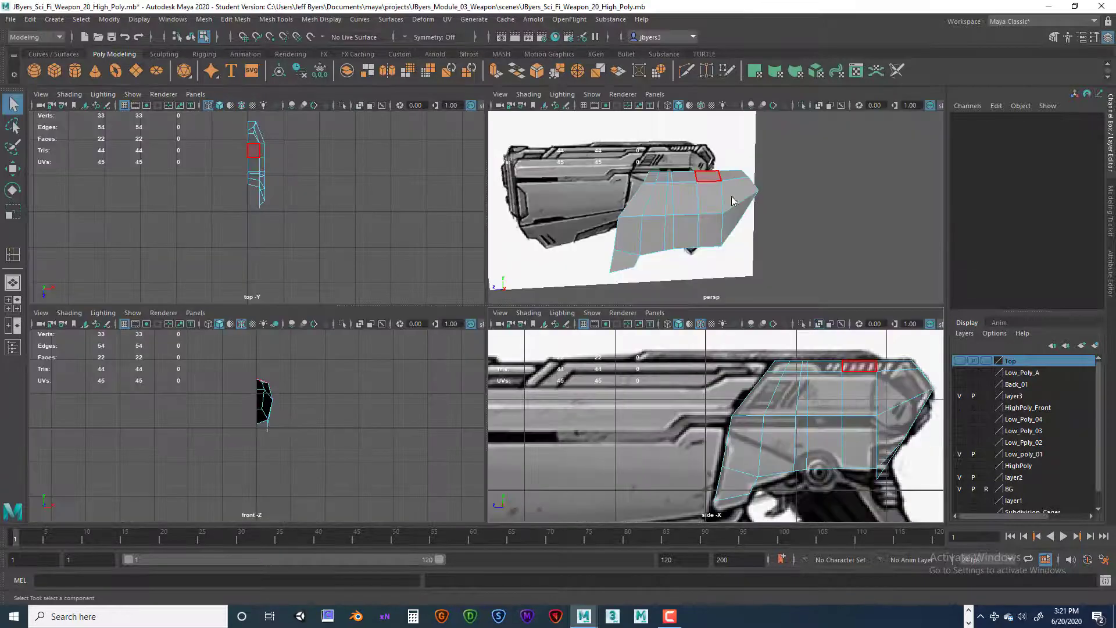
key(space)
mouse_move(660, 294)
alt+mouse_down()
mouse_move(627, 304)
mouse_move(647, 312)
mouse_move(669, 293)
alt+mouse_up()
Step: Extract the strip of top faces from the front to the rear end of the shell as a separate piece
click(440, 282)
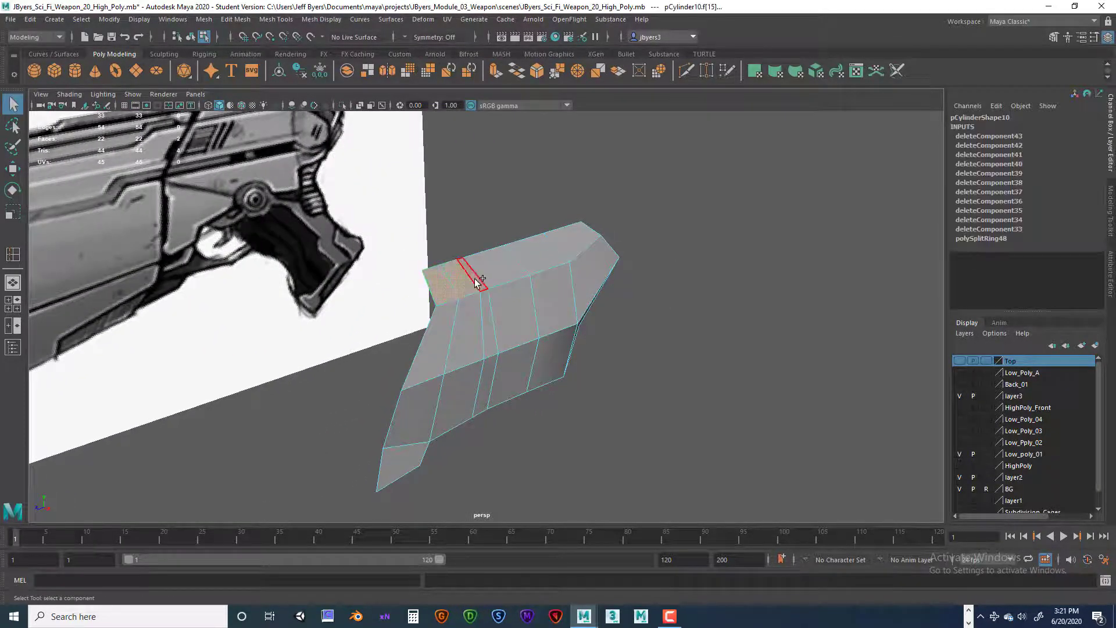
shift+click(581, 243)
alt+drag(643, 302, 608, 292)
key(space)
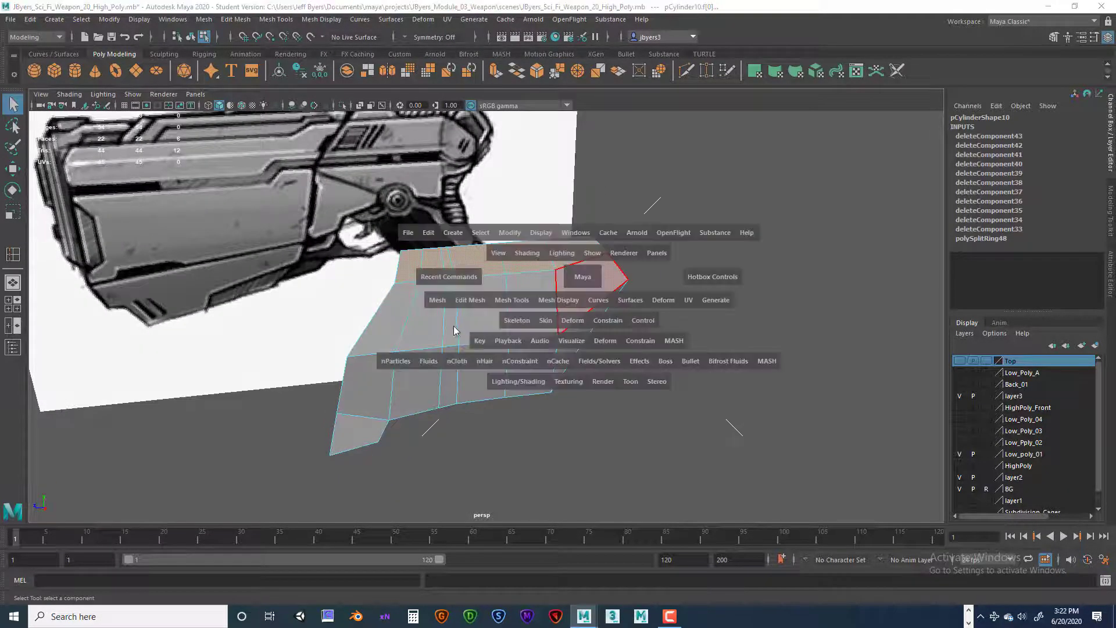
click(463, 301)
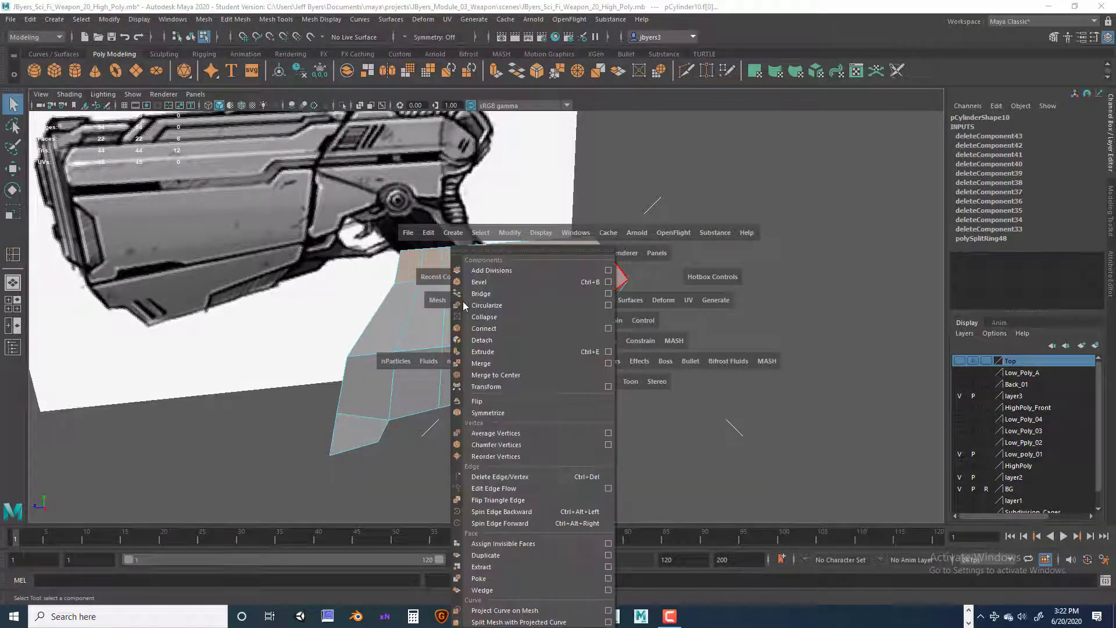
click(529, 567)
click(657, 325)
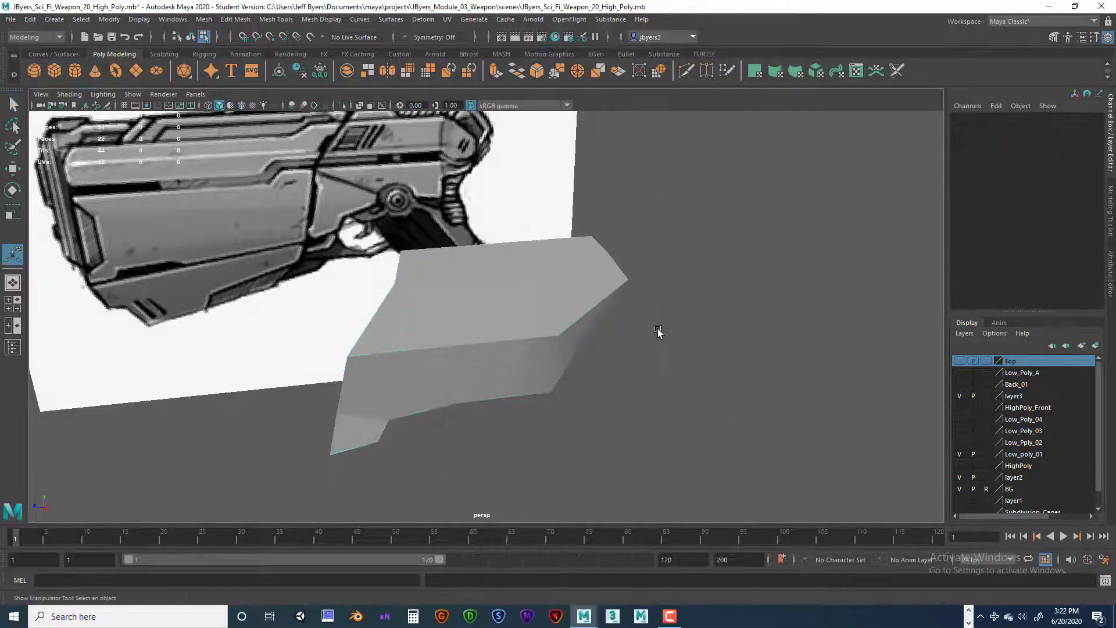
click(411, 316)
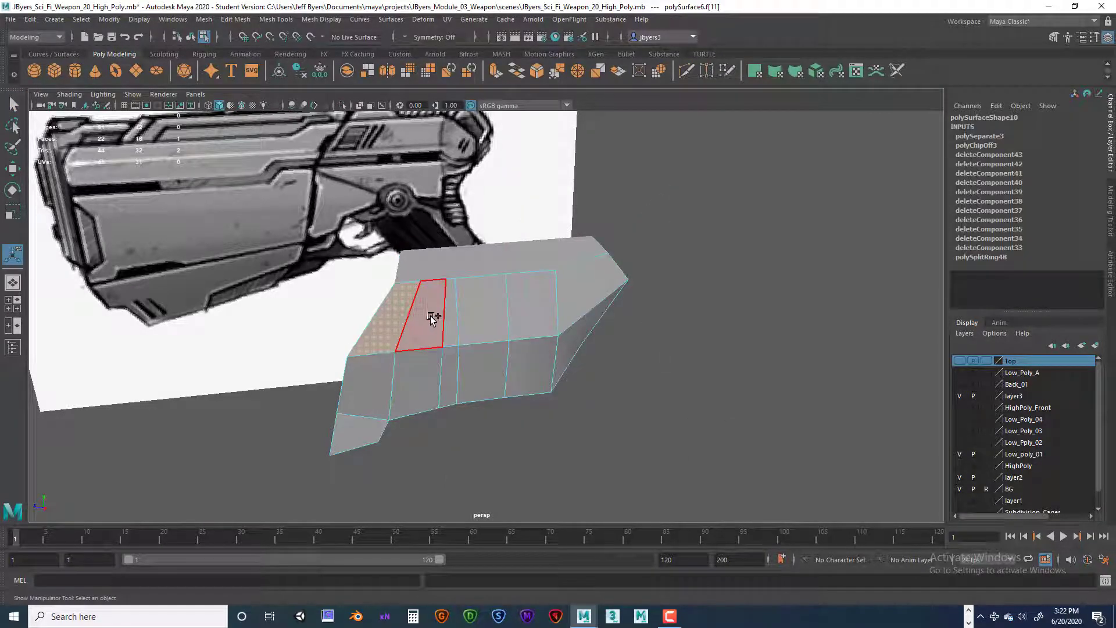
shift+click(473, 318)
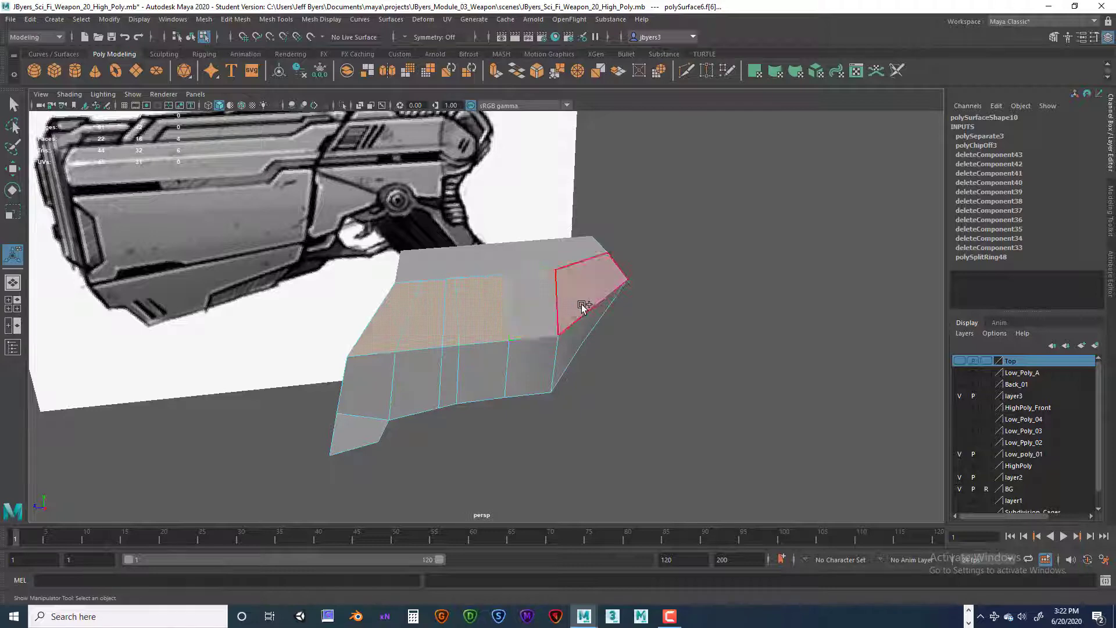
shift+click(543, 308)
shift+click(593, 300)
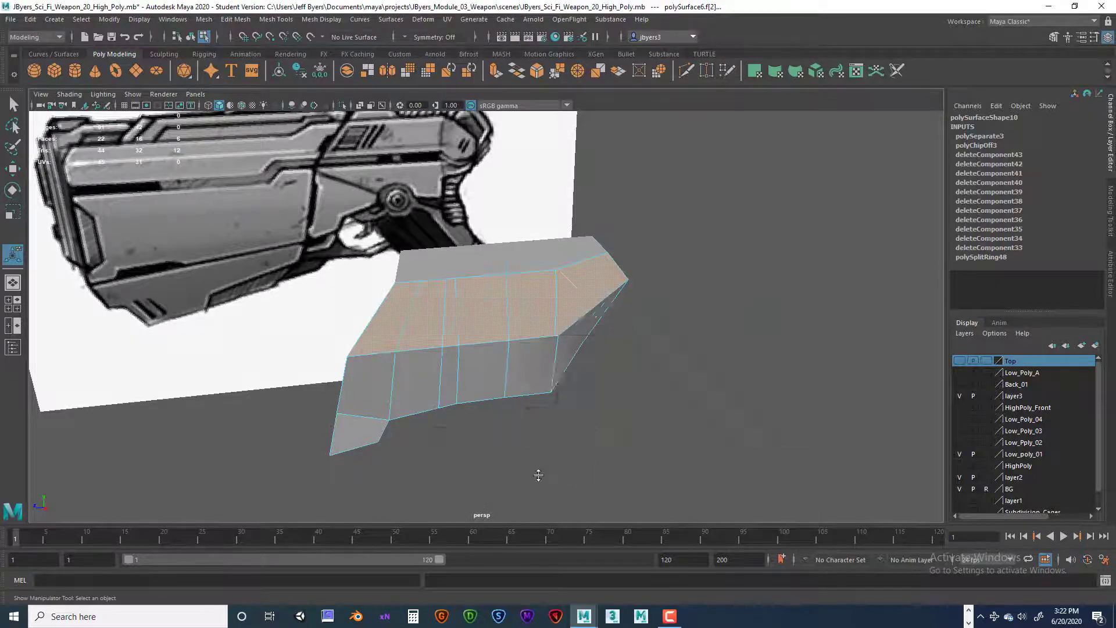
key(space)
key(space)
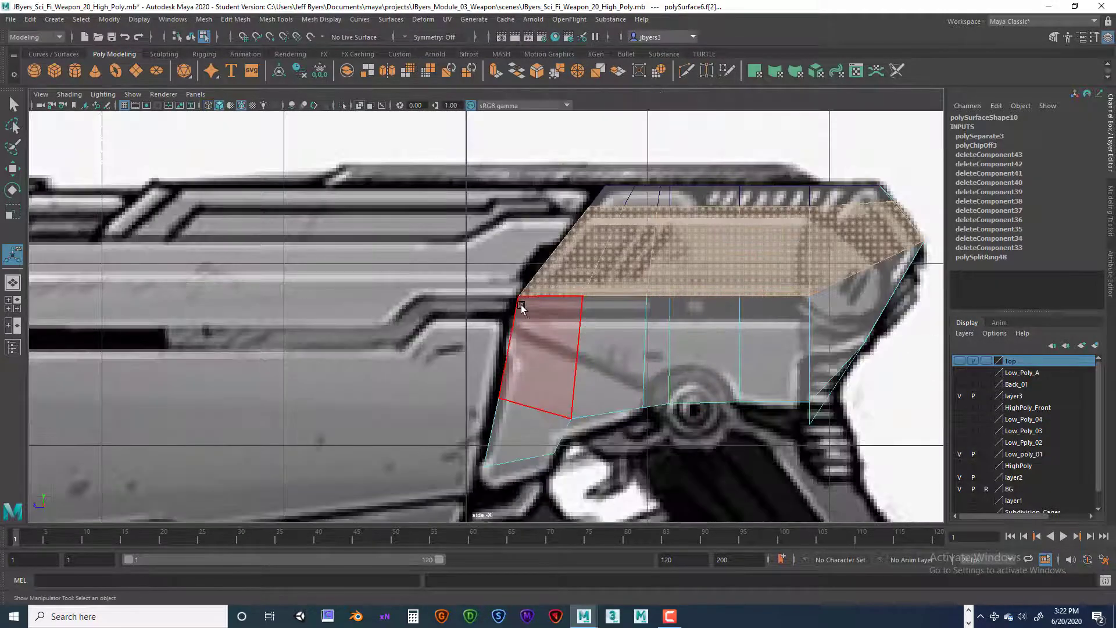
click(616, 395)
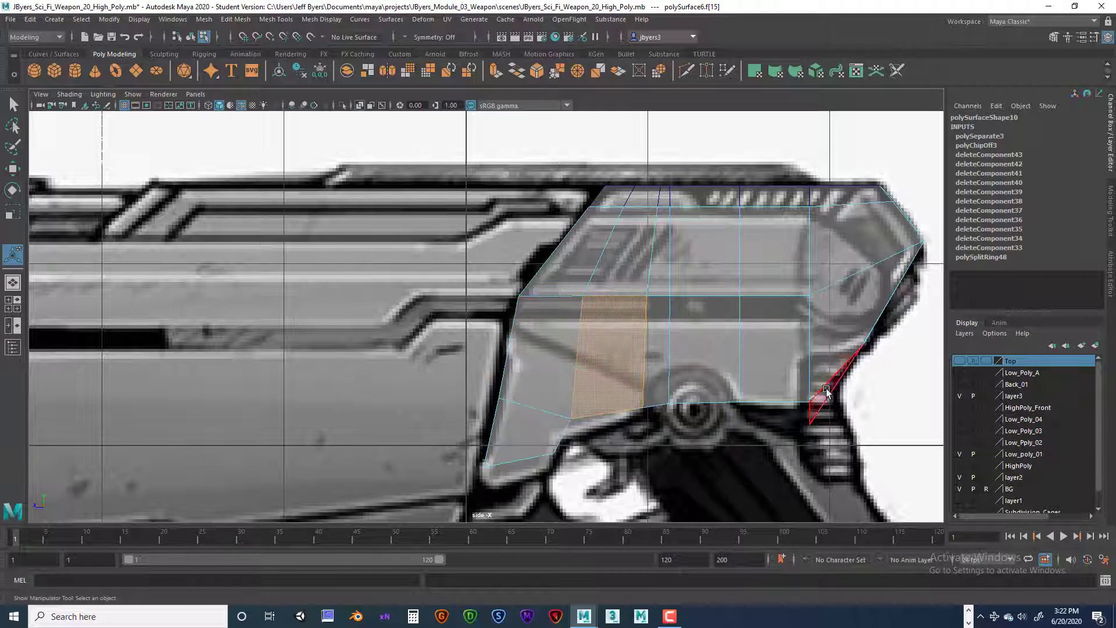
click(821, 279)
click(800, 310)
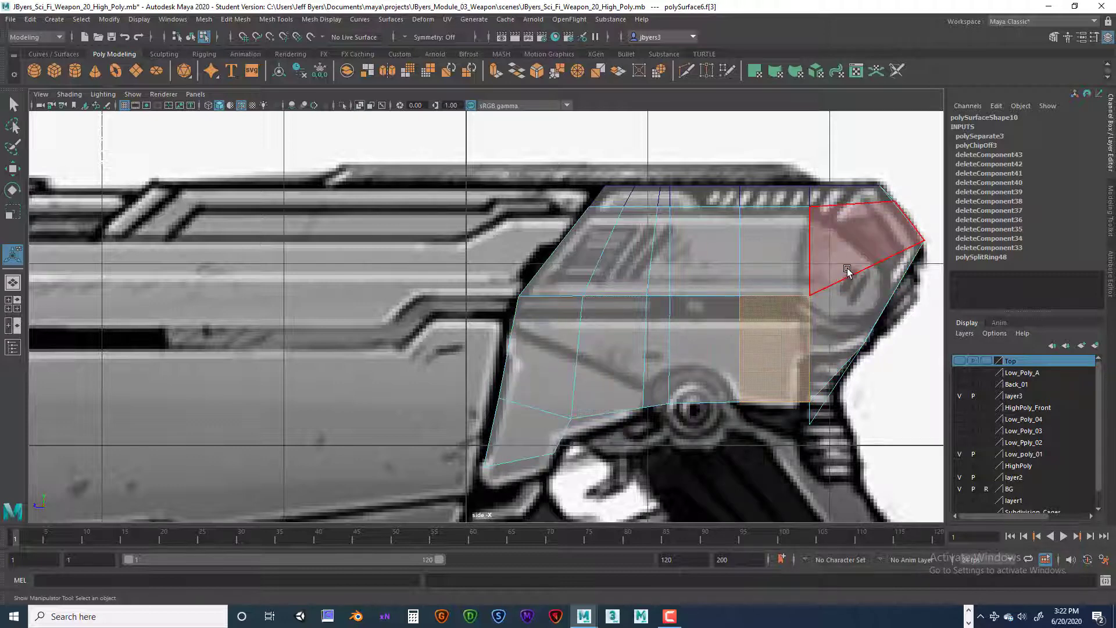
Step: Extract the full row of upper side faces, including the one beside the rear corner, as a separate piece
click(597, 257)
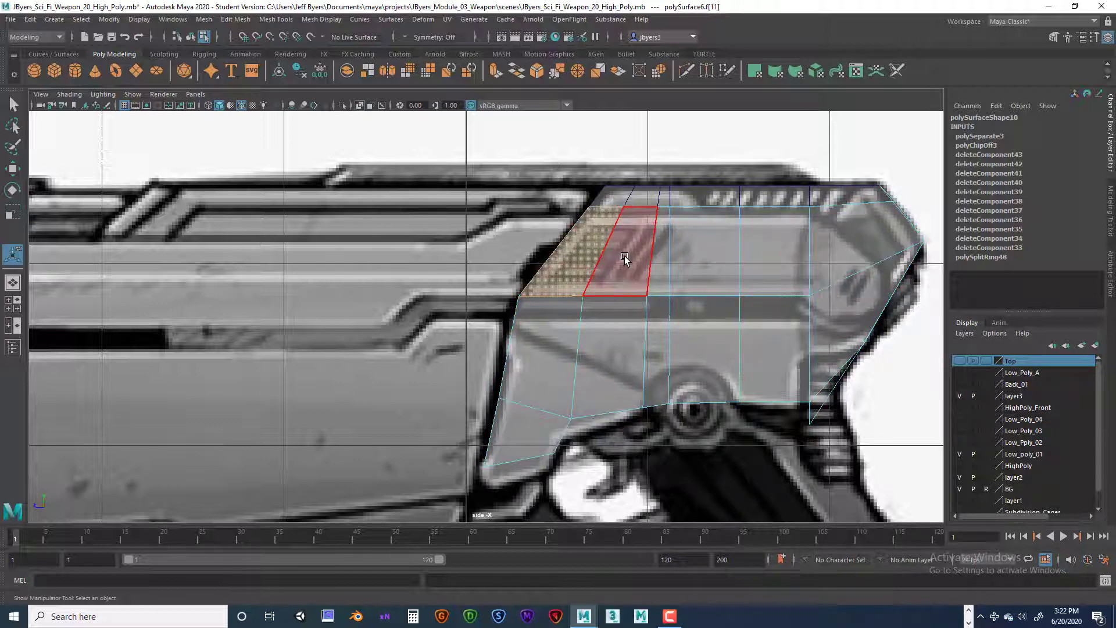
shift+drag(624, 258, 855, 288)
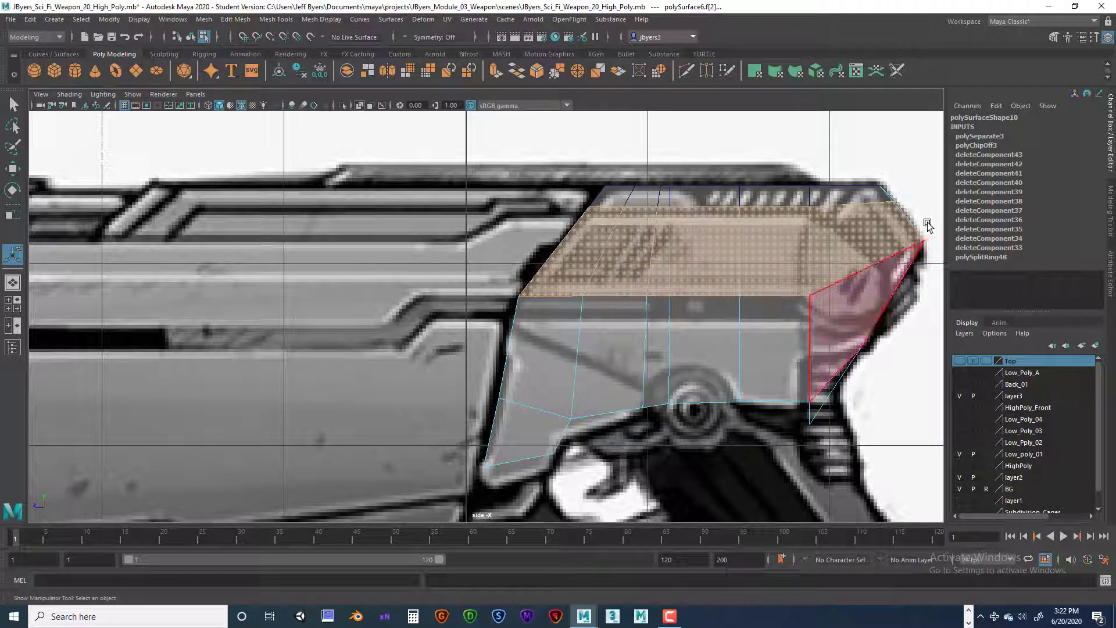
key(space)
key(space)
alt+drag(785, 339, 694, 343)
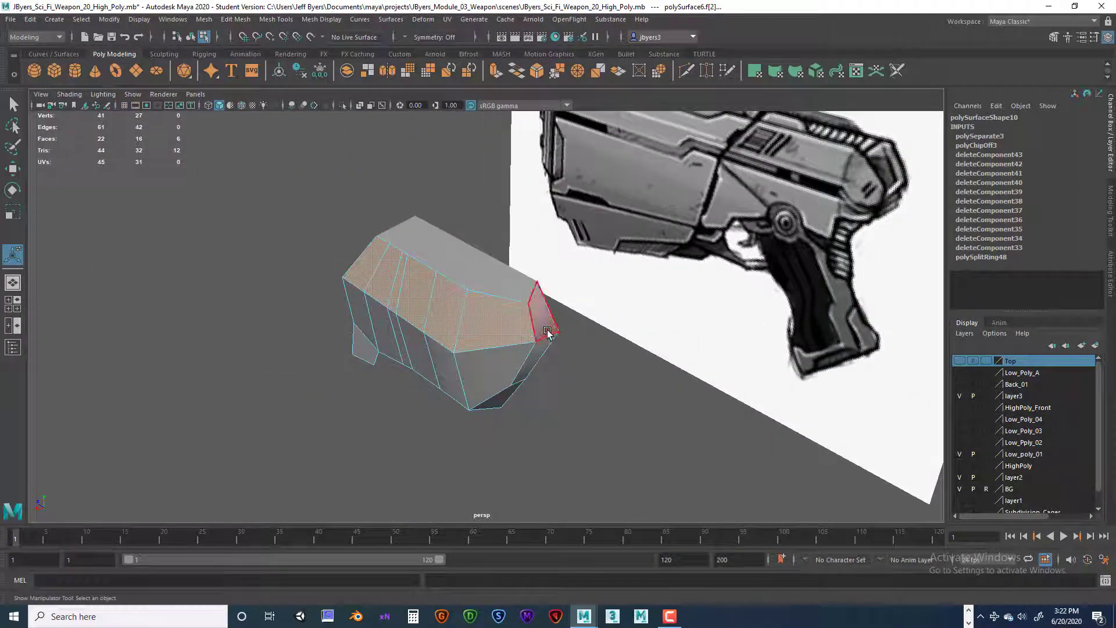
alt+drag(542, 323, 537, 324)
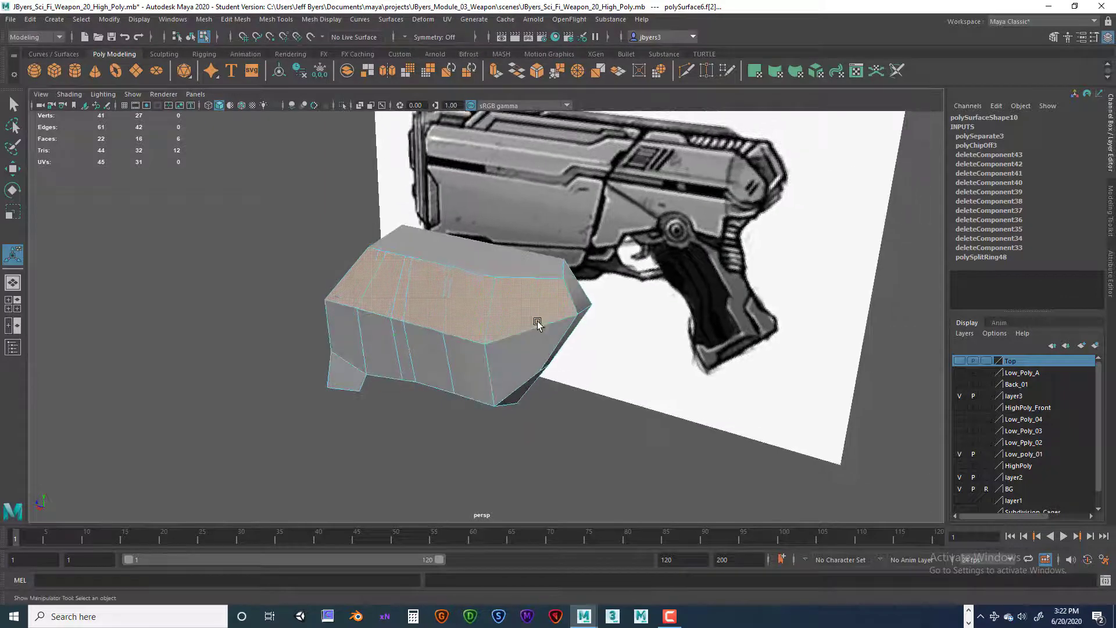
key(space)
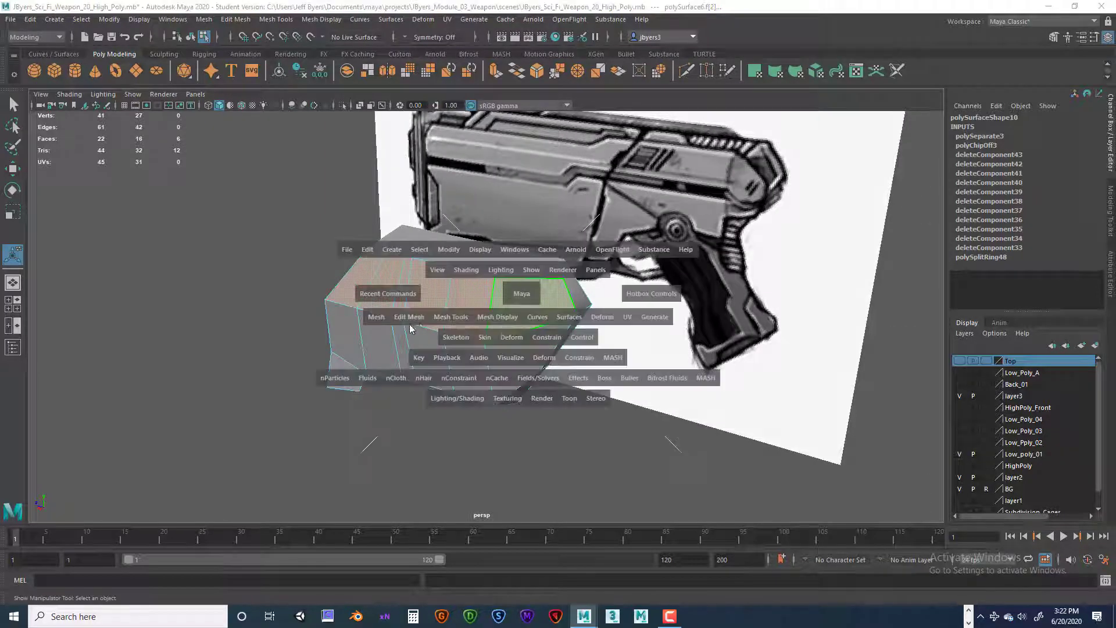
click(411, 317)
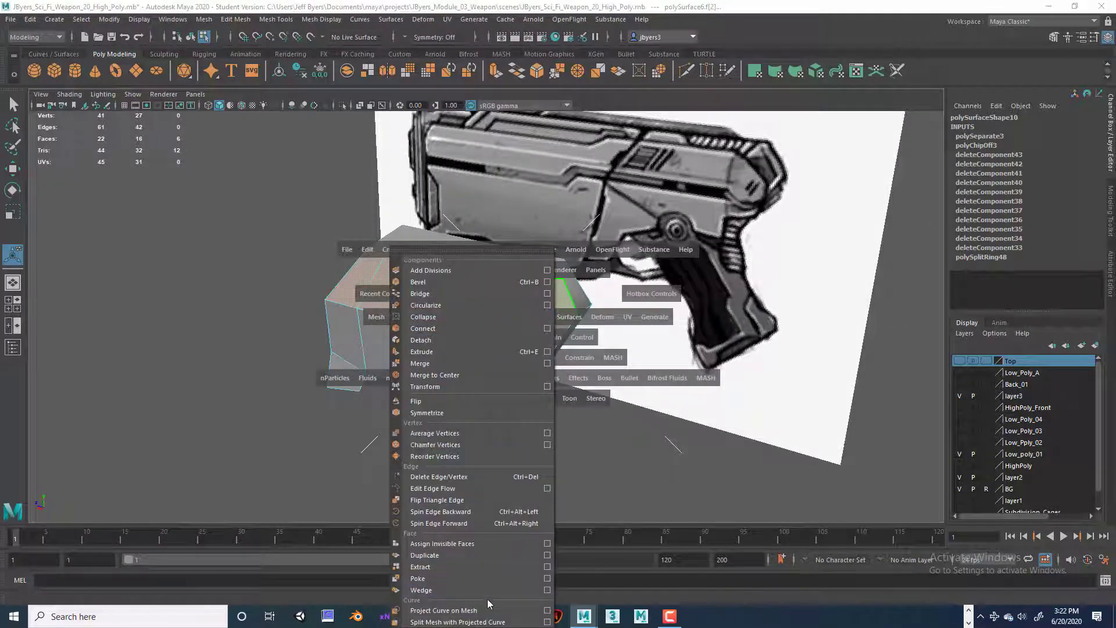
click(463, 569)
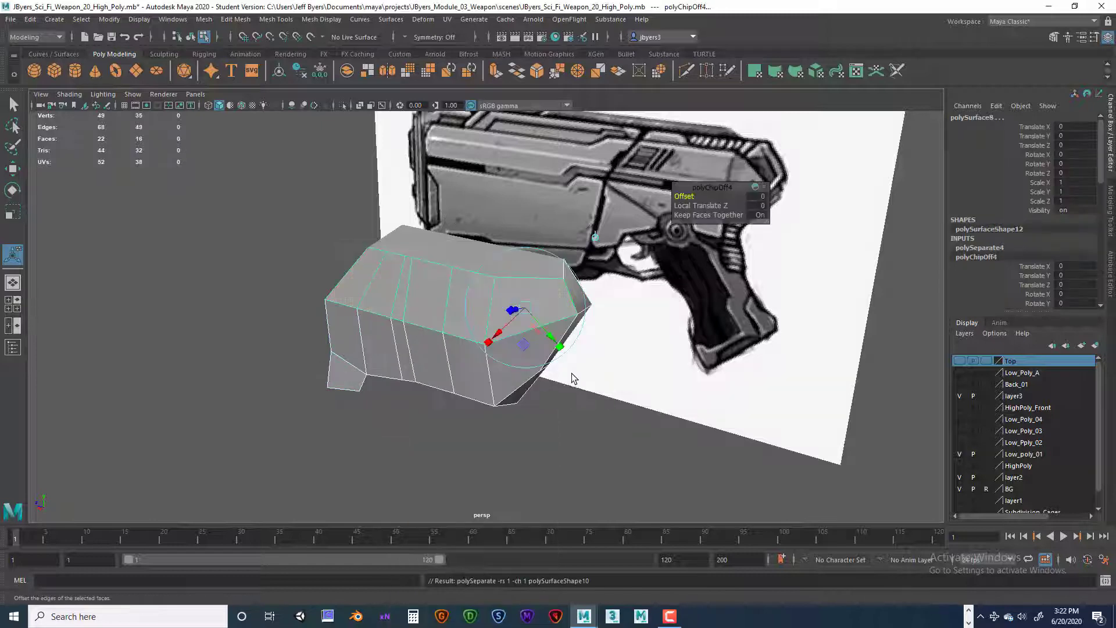
click(636, 375)
Step: Undo the last deselection and return the enlarged top view to the persp camera
key(space)
drag(576, 332, 546, 332)
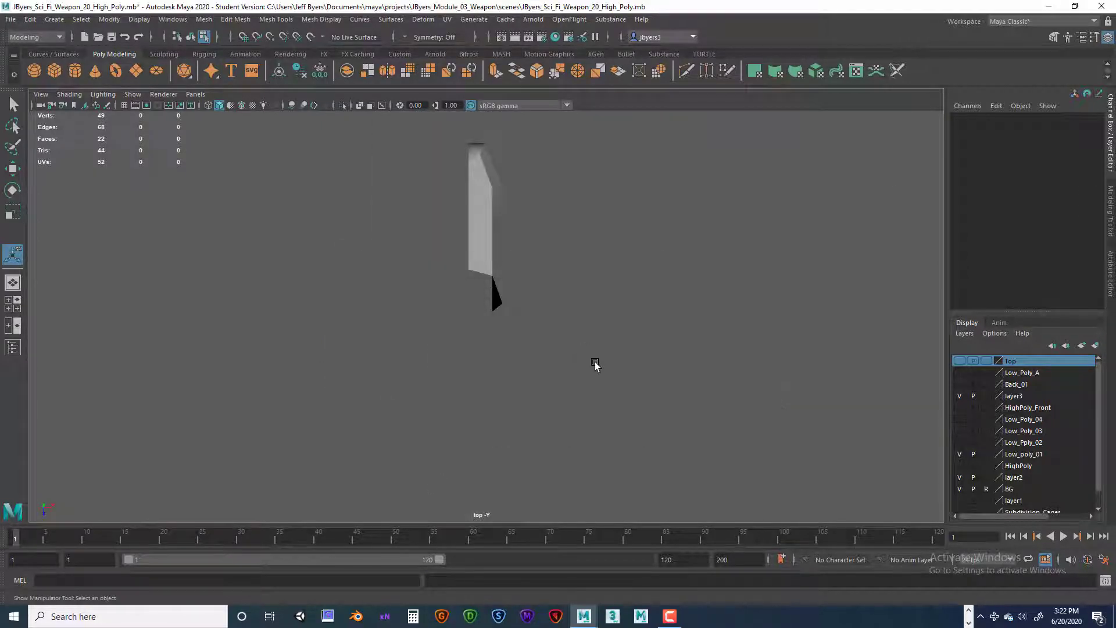
key(ctrl+z)
key(space)
key(space)
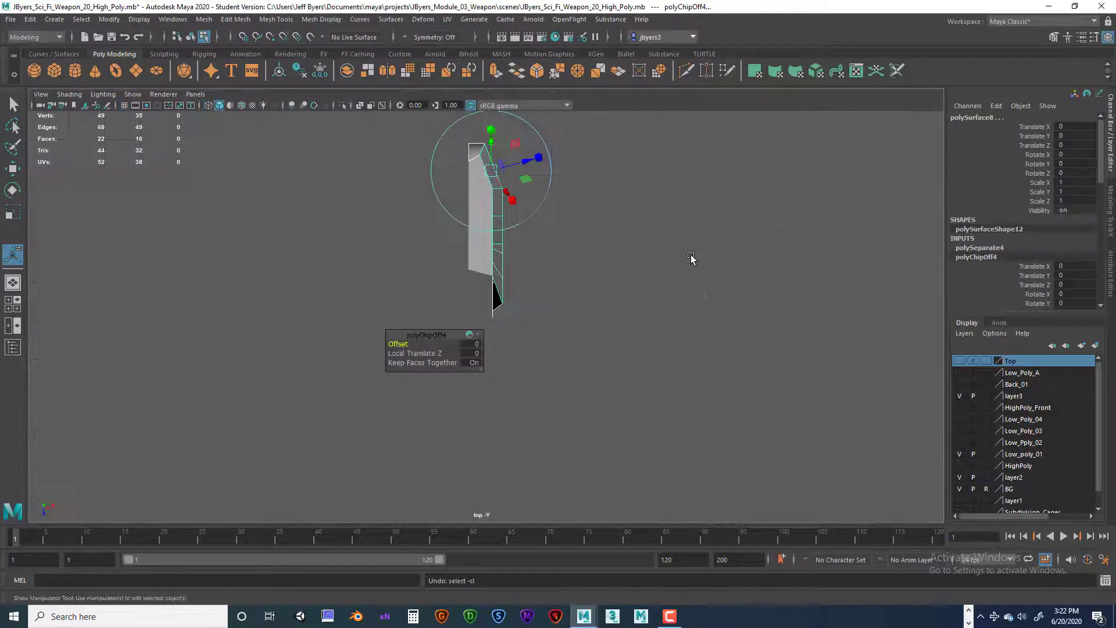
click(195, 93)
mouse_move(211, 110)
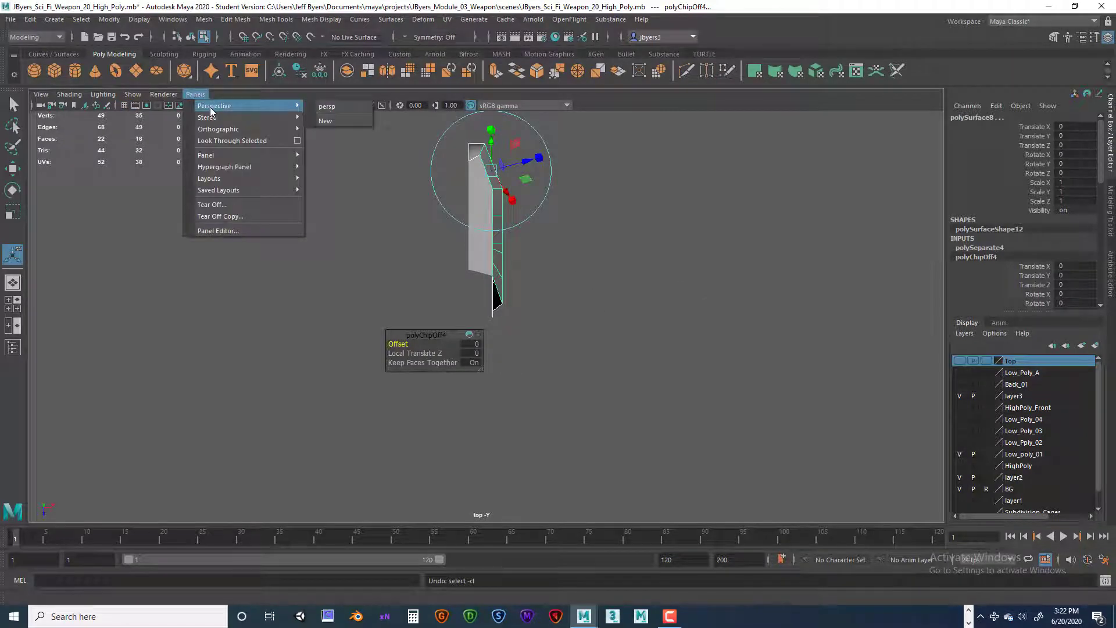
click(335, 107)
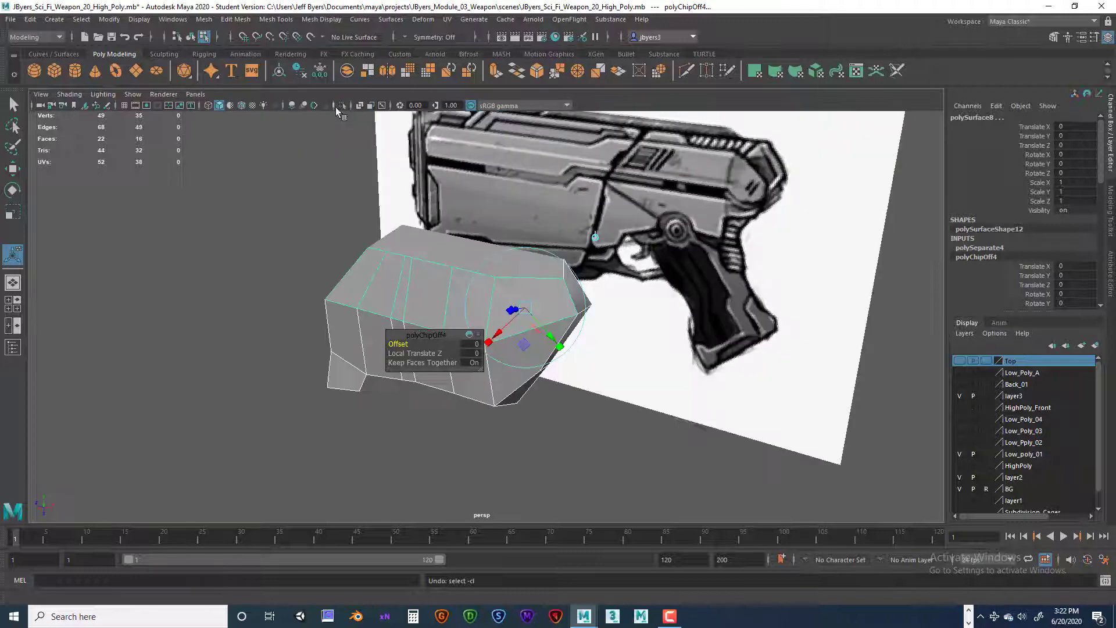
Step: Switch to object selection, select the lower side piece, and inspect its rear faces against the separated upper pieces
alt+drag(611, 426, 598, 422)
click(596, 429)
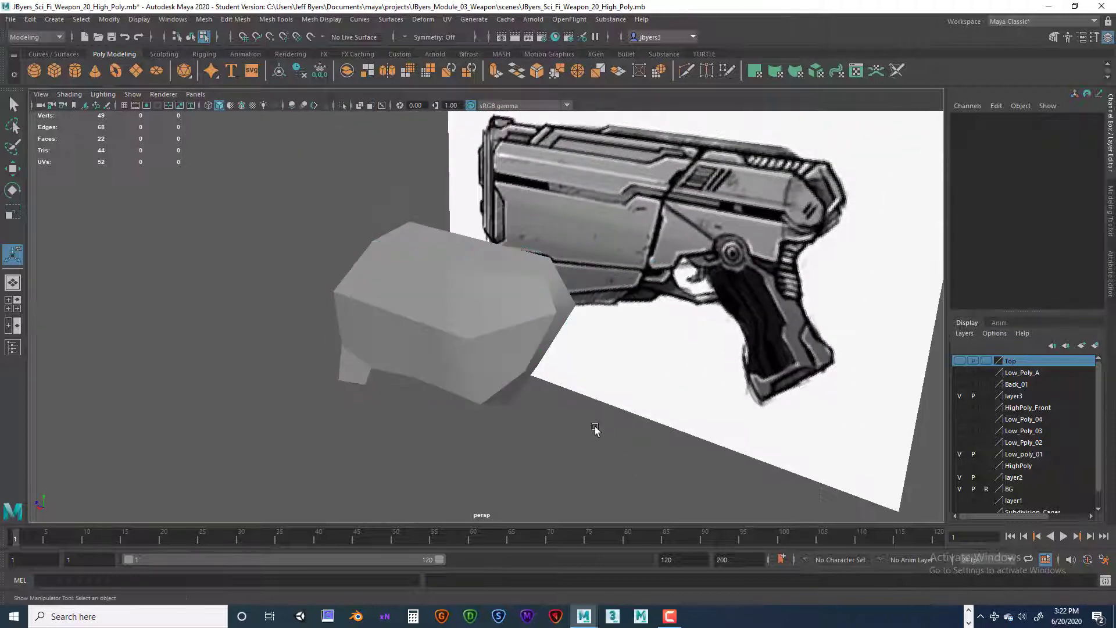
double_click(519, 315)
ctrl+right_drag(488, 304, 486, 344)
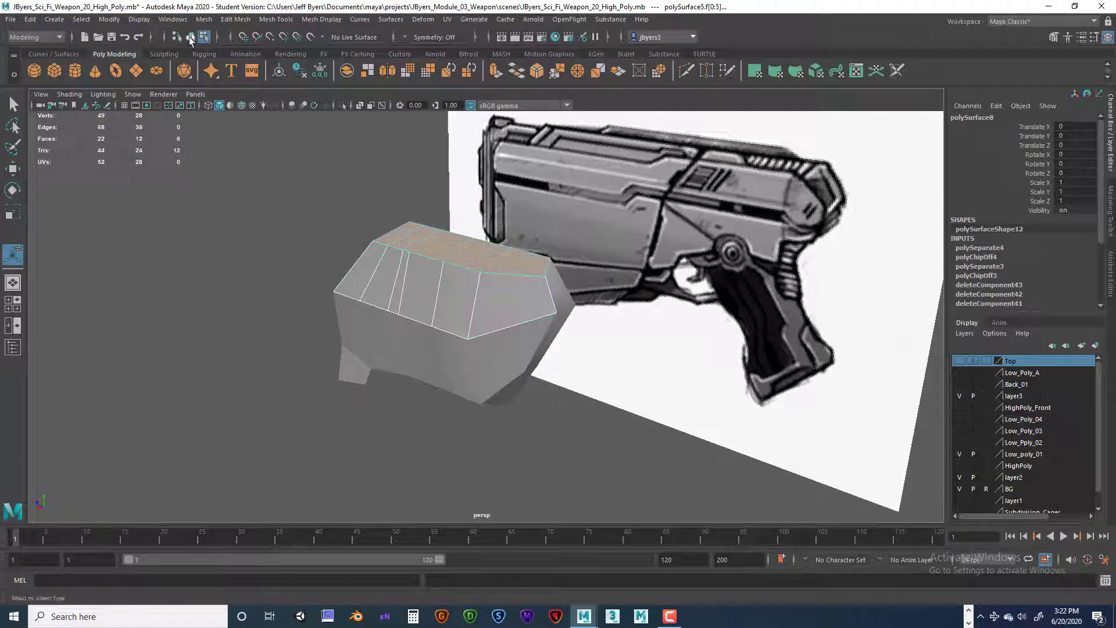
click(190, 36)
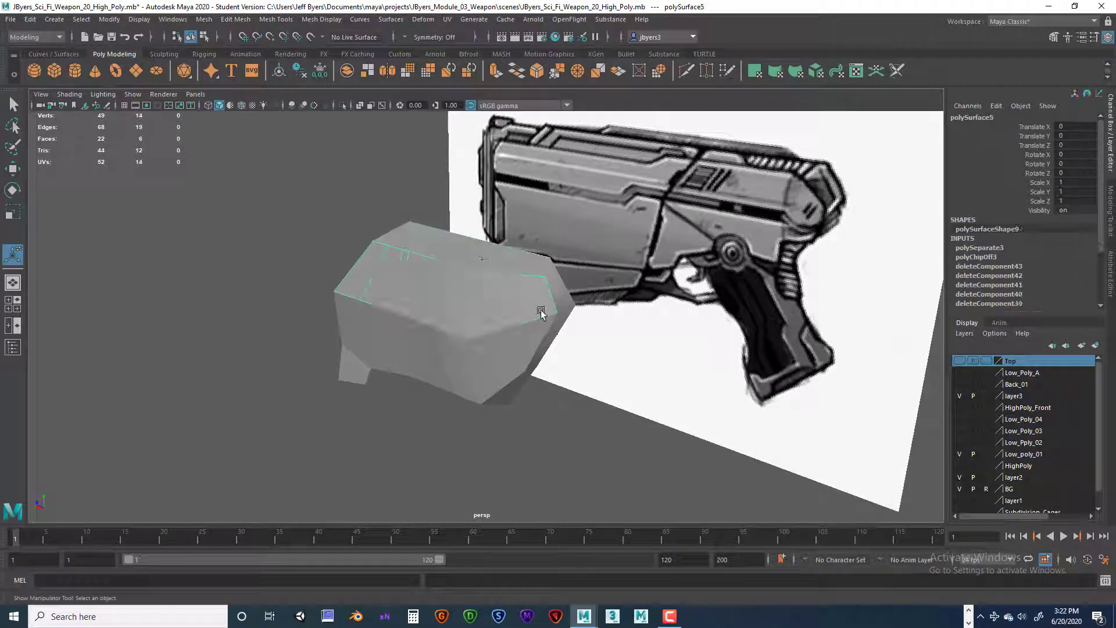
click(540, 343)
alt+drag(539, 363, 537, 254)
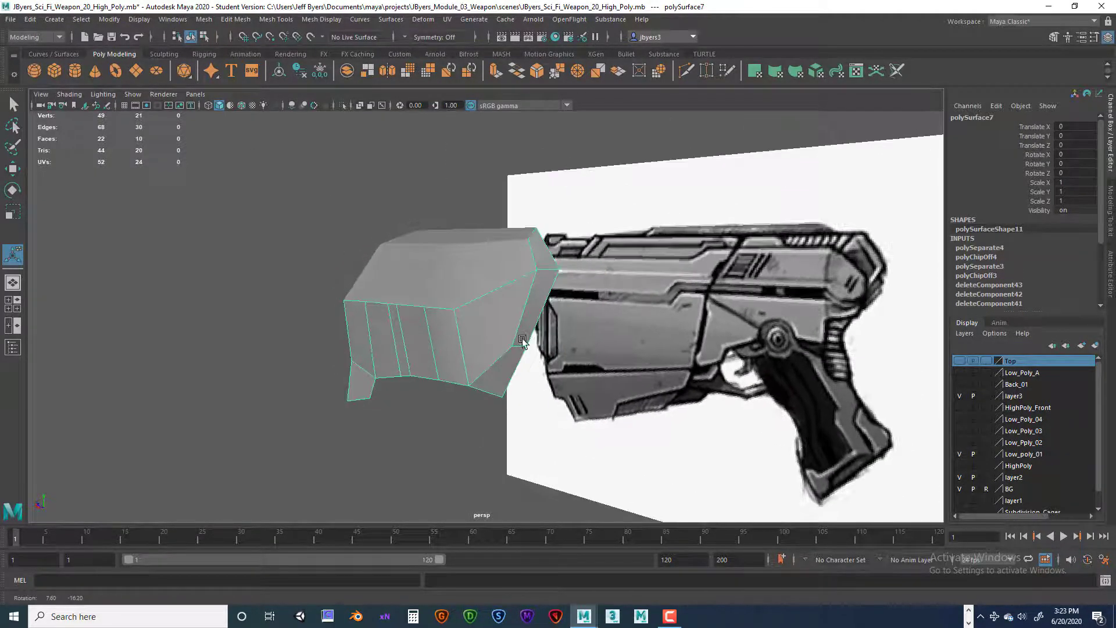
mouse_move(468, 319)
alt+mouse_down()
mouse_move(531, 319)
mouse_move(453, 330)
alt+mouse_up()
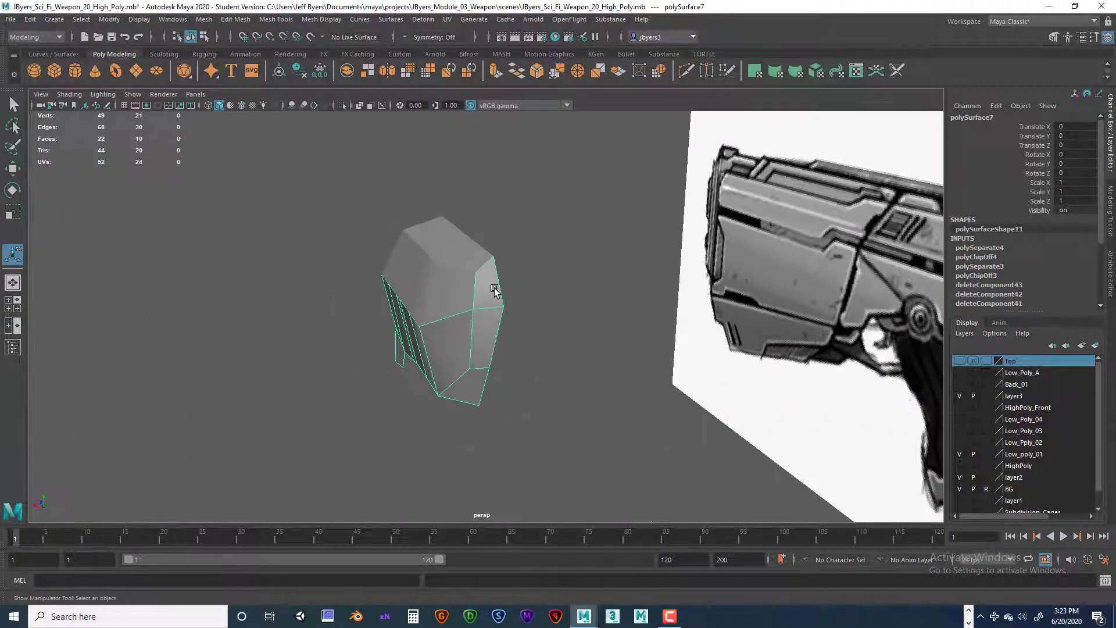
Step: Extract the three rear-end faces of the lower side piece as a separate piece
right_drag(493, 291, 493, 319)
key(q)
click(485, 326)
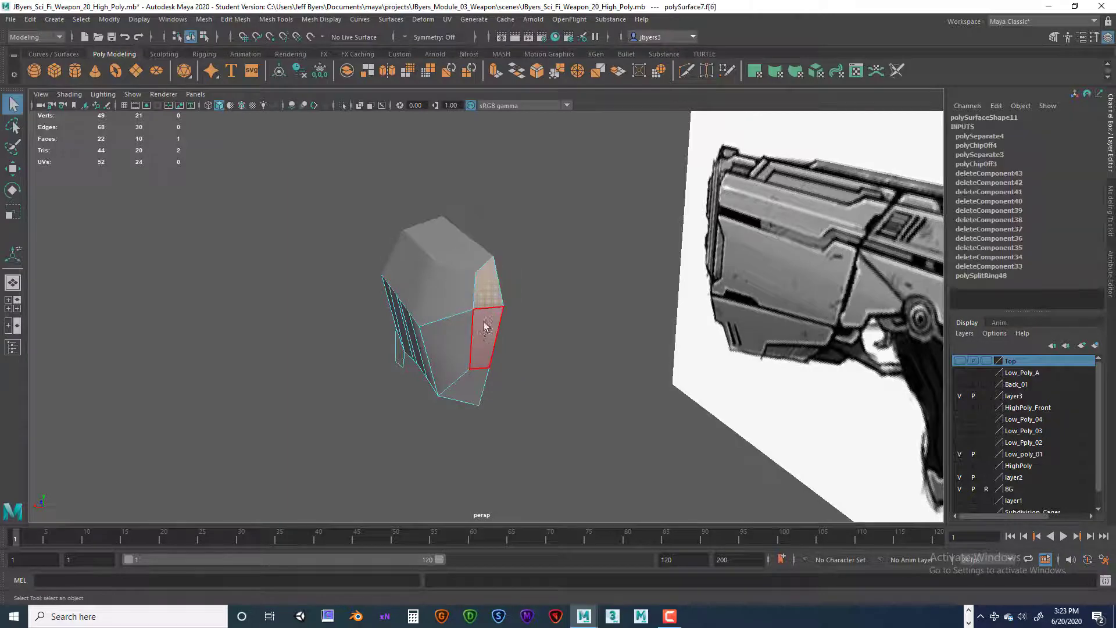
shift+click(485, 326)
shift+click(462, 385)
key(space)
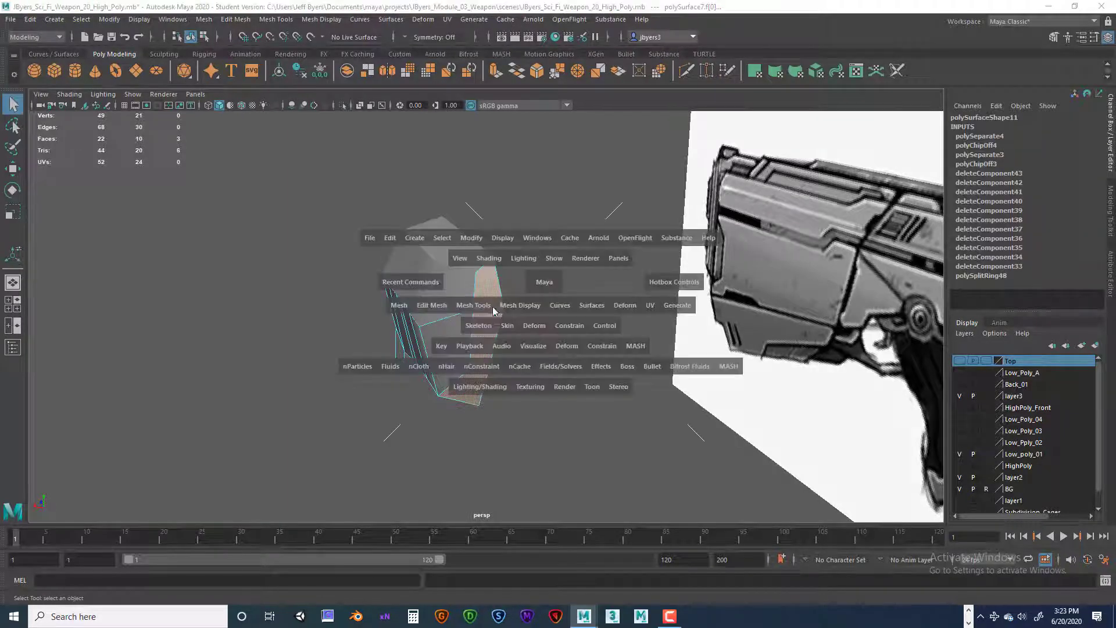
drag(448, 316, 453, 563)
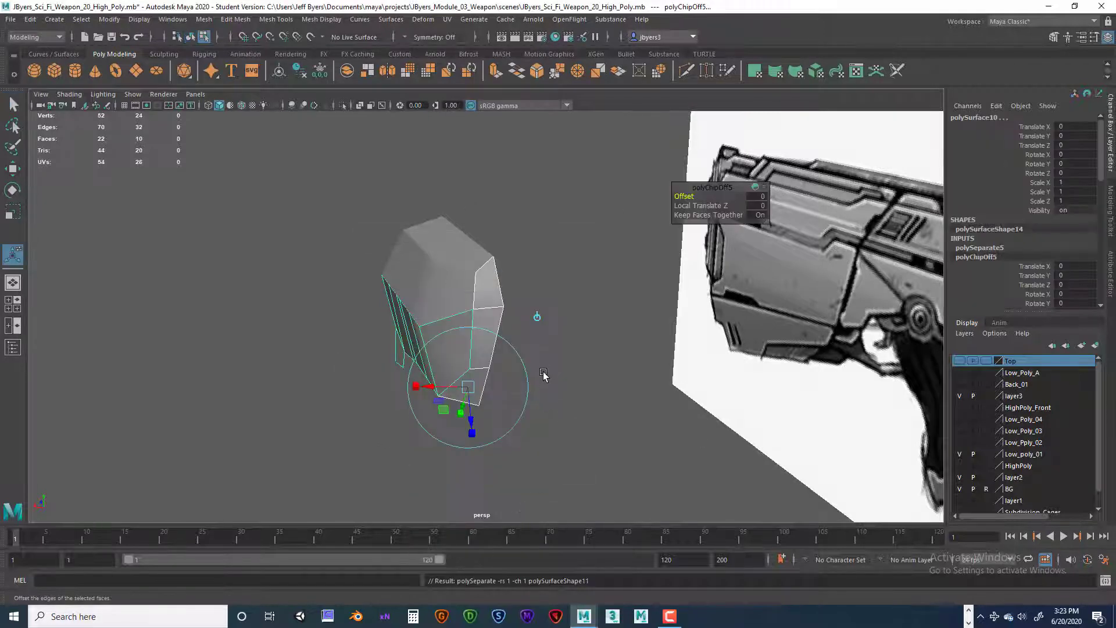
alt+drag(543, 373, 628, 343)
right_drag(552, 262, 545, 340)
Step: Switch to object selection and select the remaining lower side piece
click(190, 36)
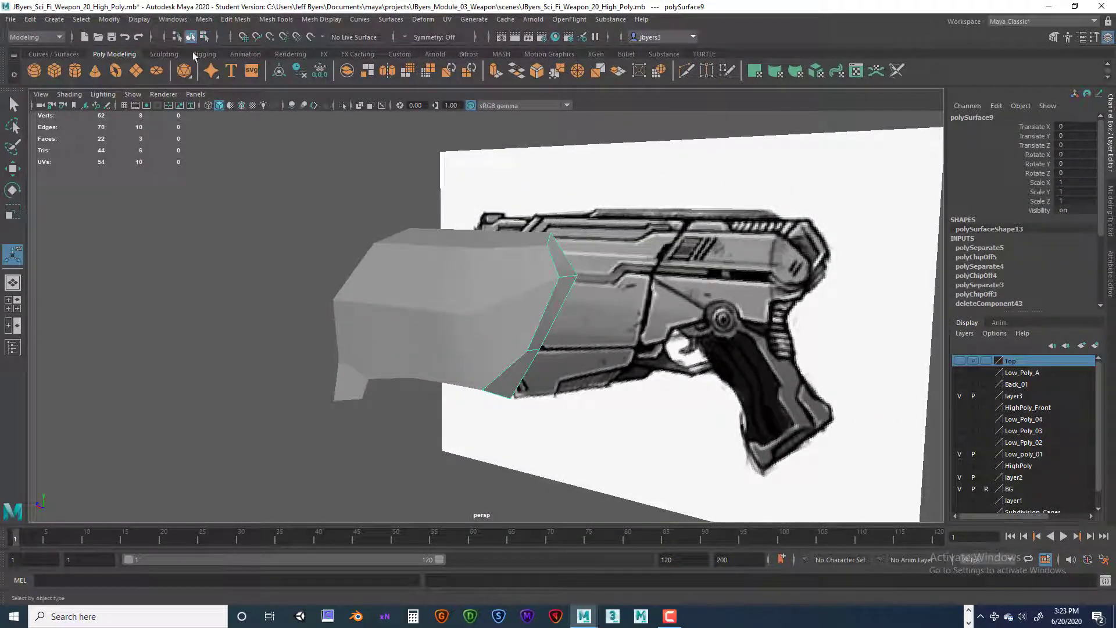
click(505, 331)
click(497, 349)
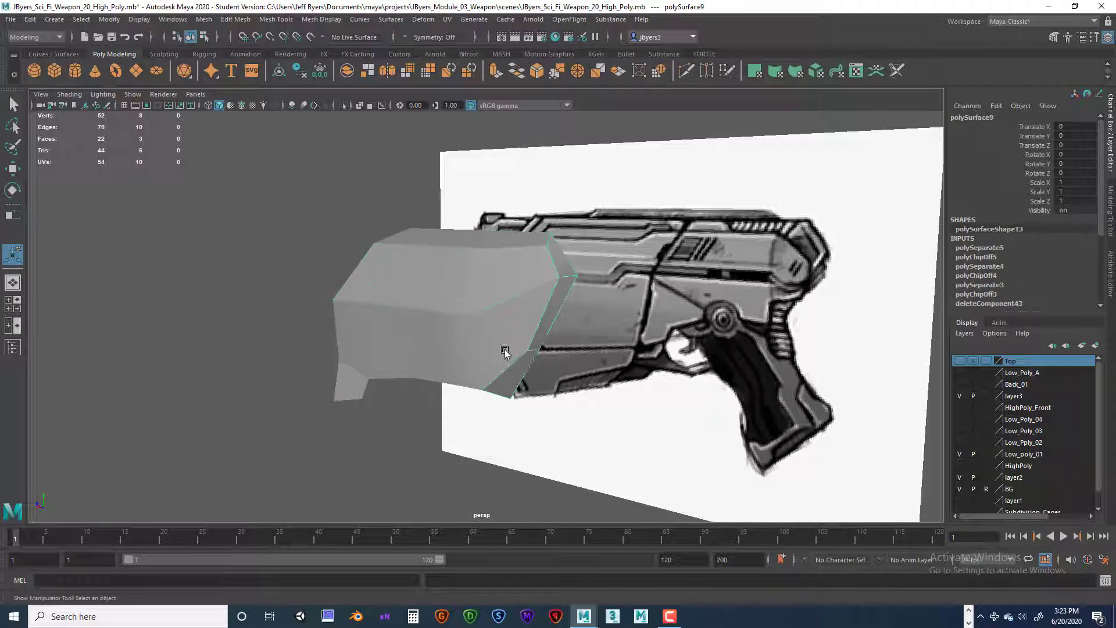
alt+drag(383, 414, 417, 379)
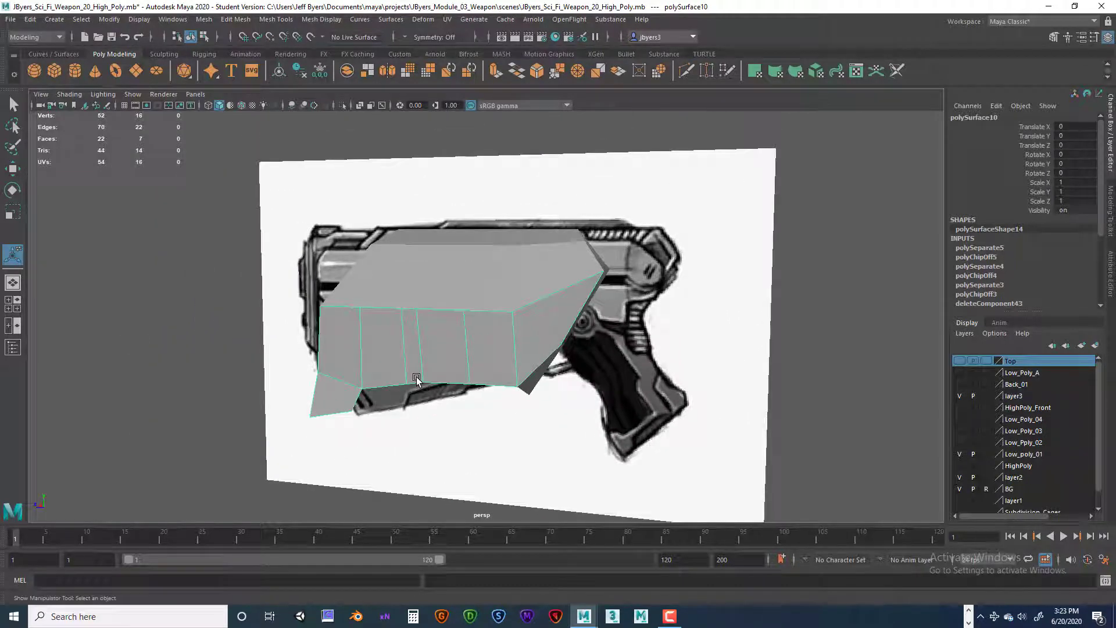
key(ctrl+1)
key(space)
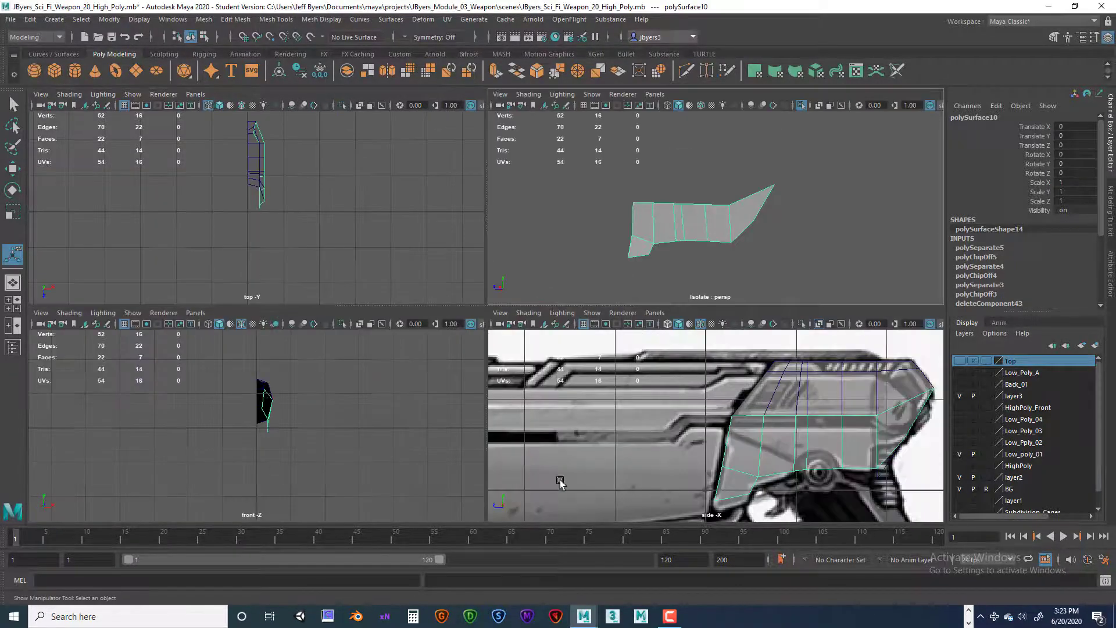
key(space)
key(space)
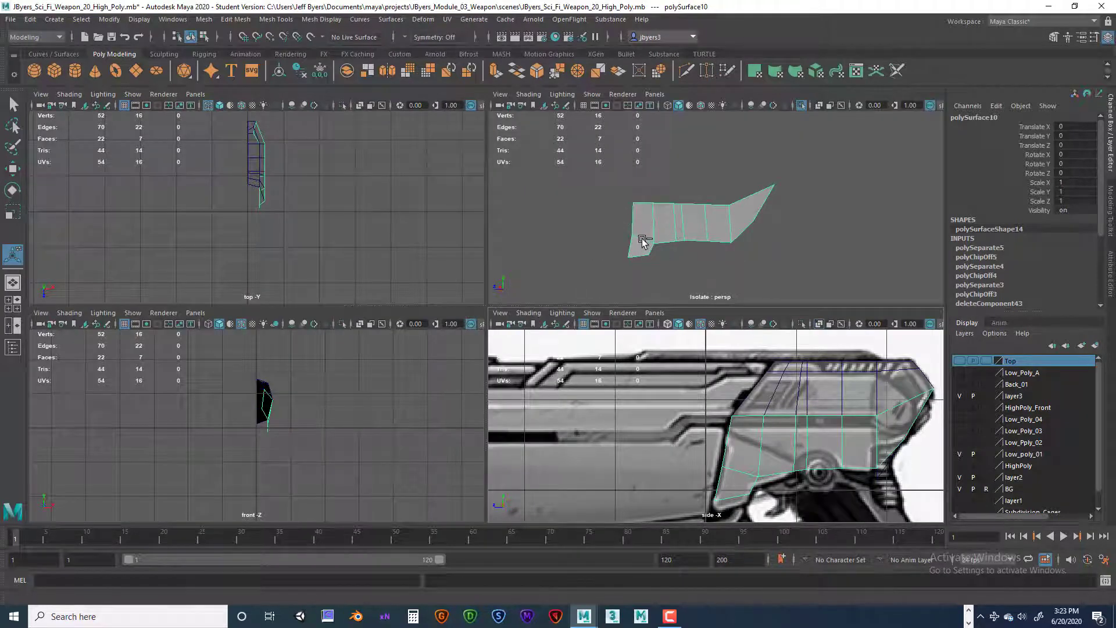
key(ctrl+1)
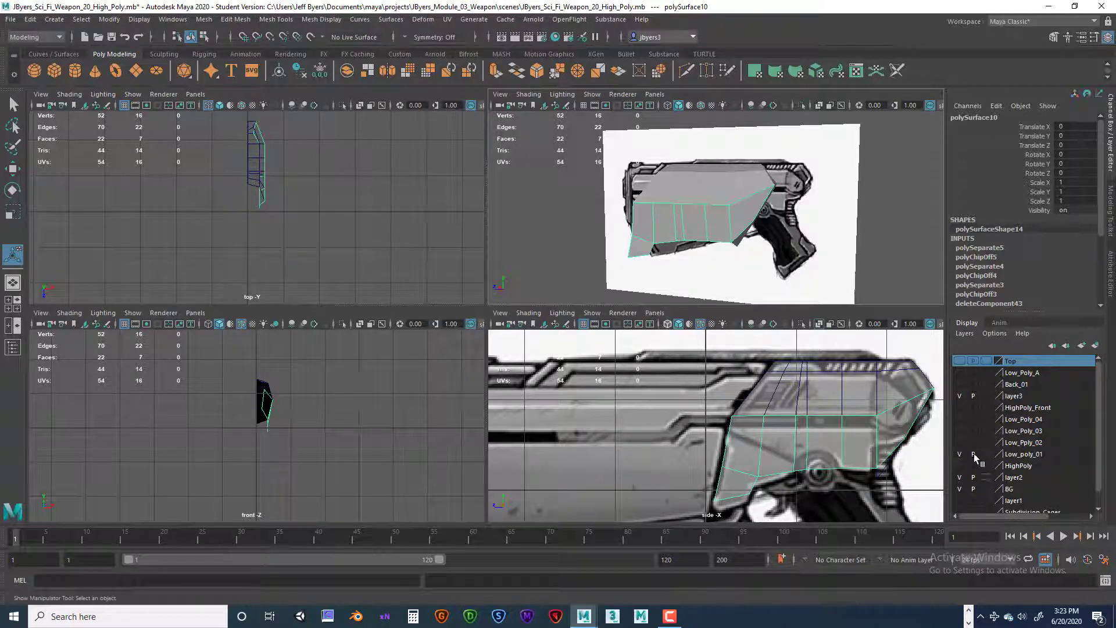
Step: Isolate the lower side piece together with the reference image plane in the persp and side views, and enlarge the side view
click(743, 134)
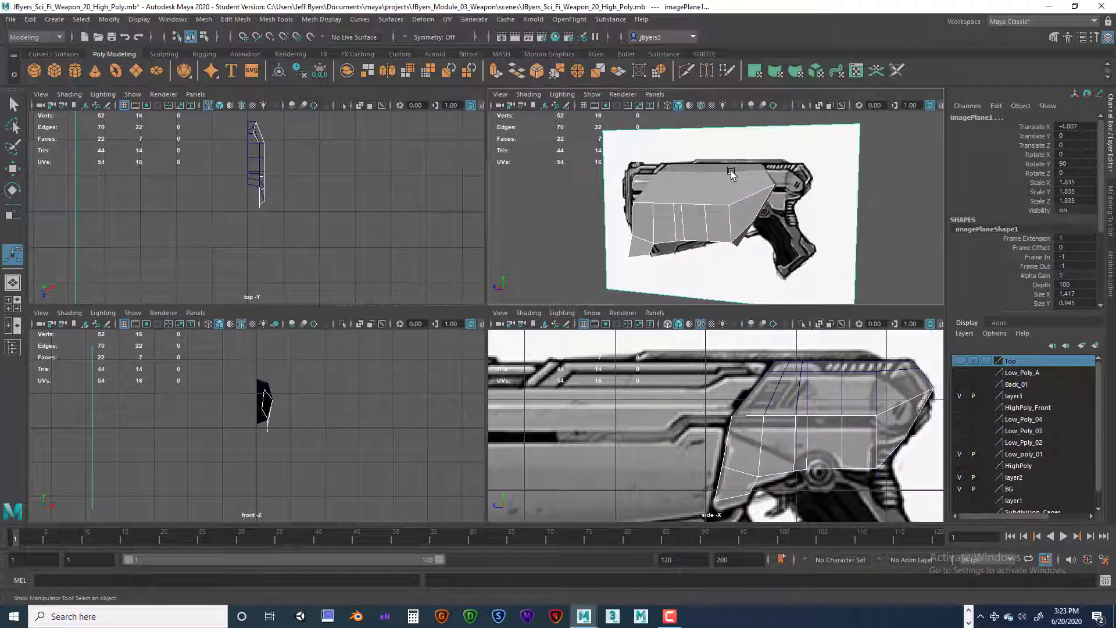
key(ctrl+1)
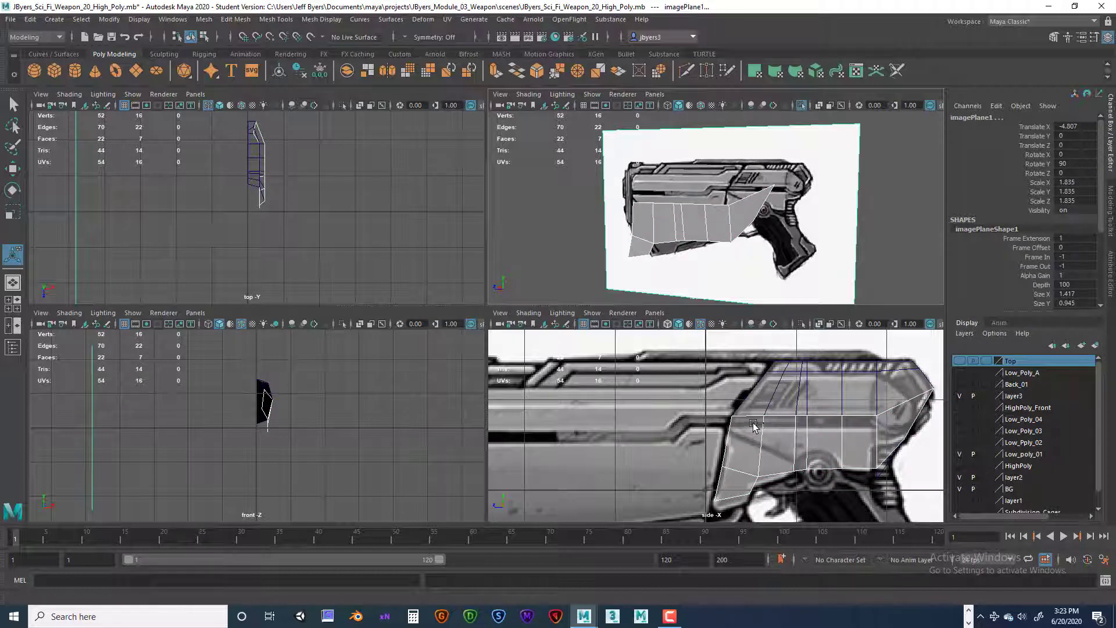
key(ctrl+1)
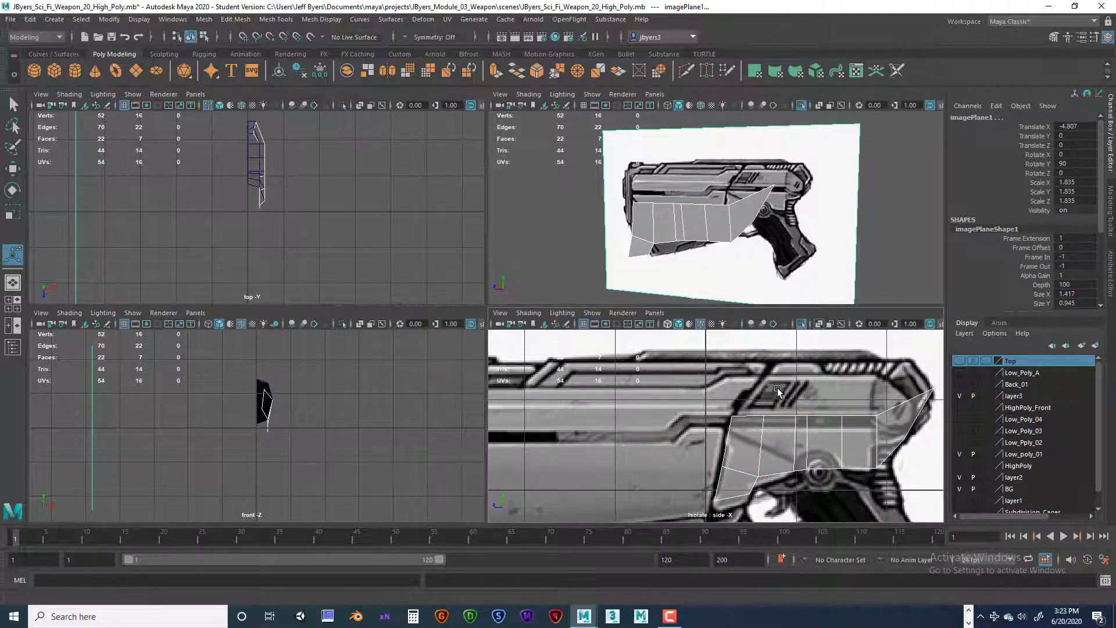
key(space)
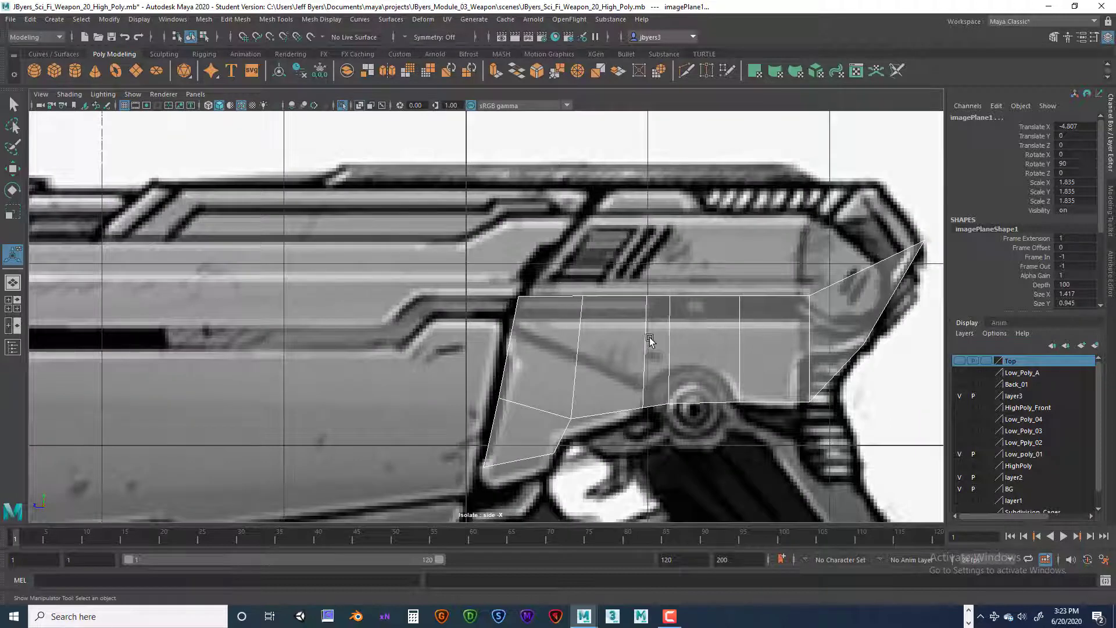
Step: Cut a diagonal line with Multi-Cut across the front of the lower side piece, following the reference groove down to the round pivot
right_drag(674, 340, 668, 375)
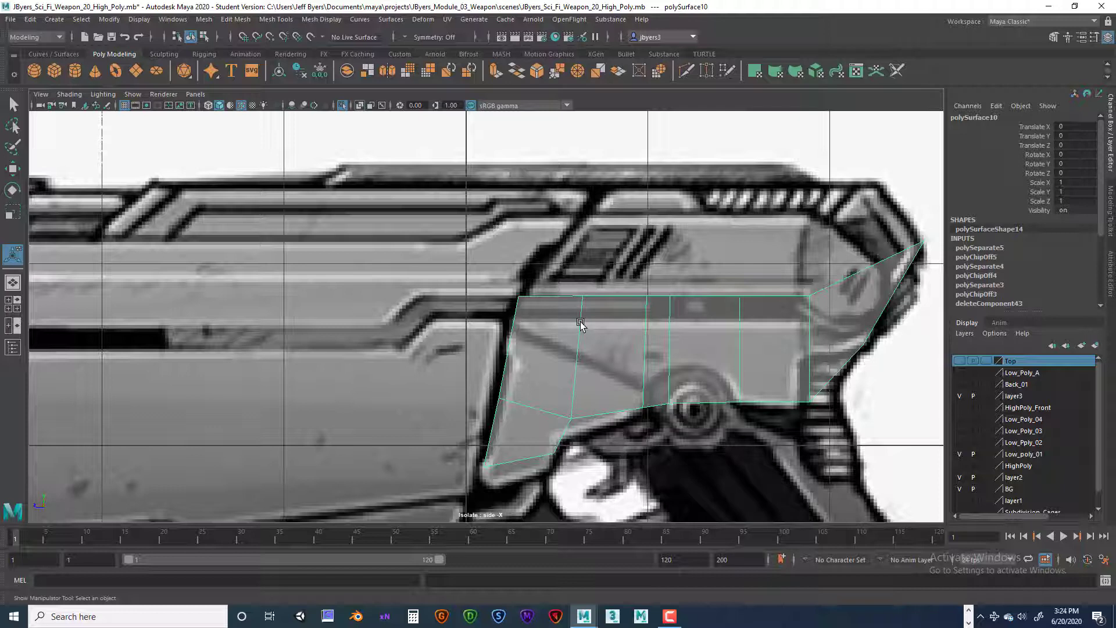
shift+right_drag(581, 323, 526, 310)
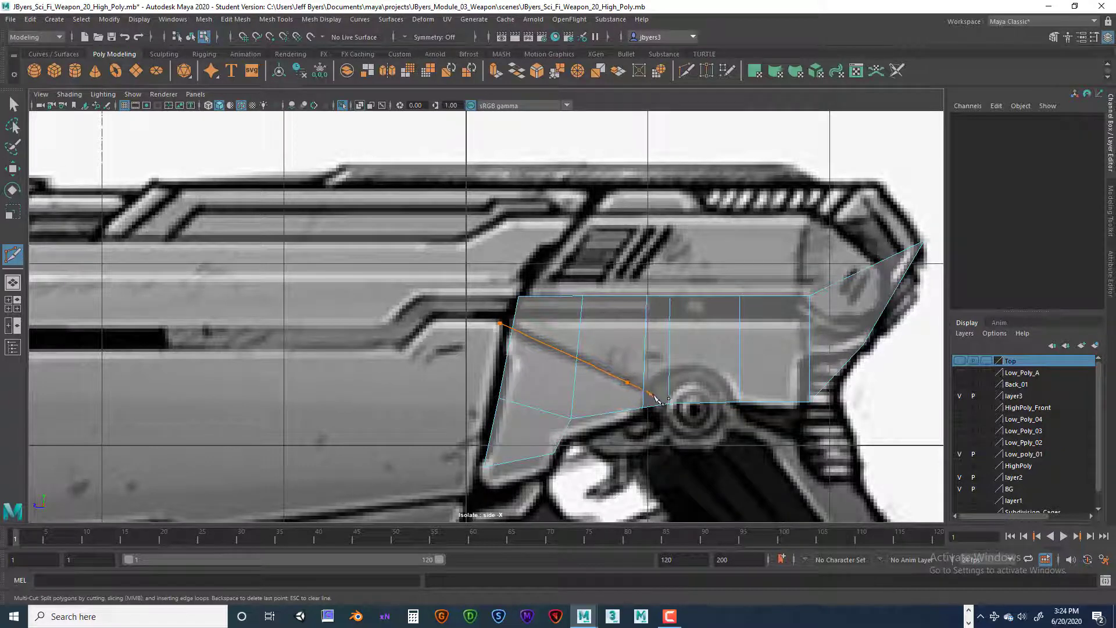
click(716, 420)
key(q)
Step: Delete the surplus edges of the diagonal cut beyond the third vertical edge, beside and past the round pivot
scroll(773, 385, up, 3)
alt+middle_drag(697, 371, 602, 301)
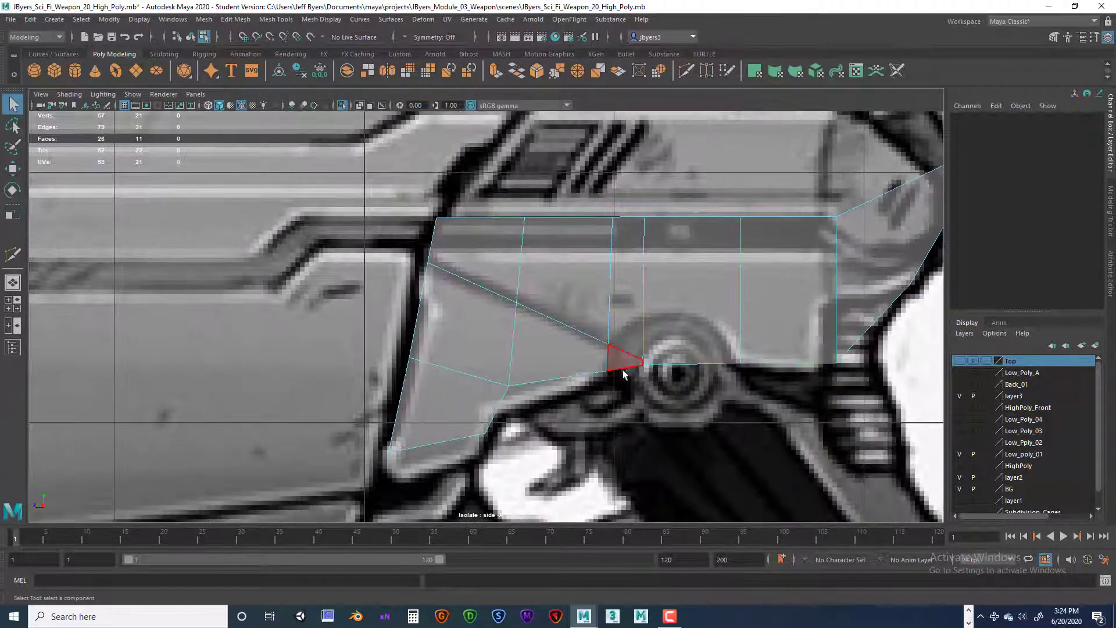
click(626, 355)
scroll(660, 368, up, 2)
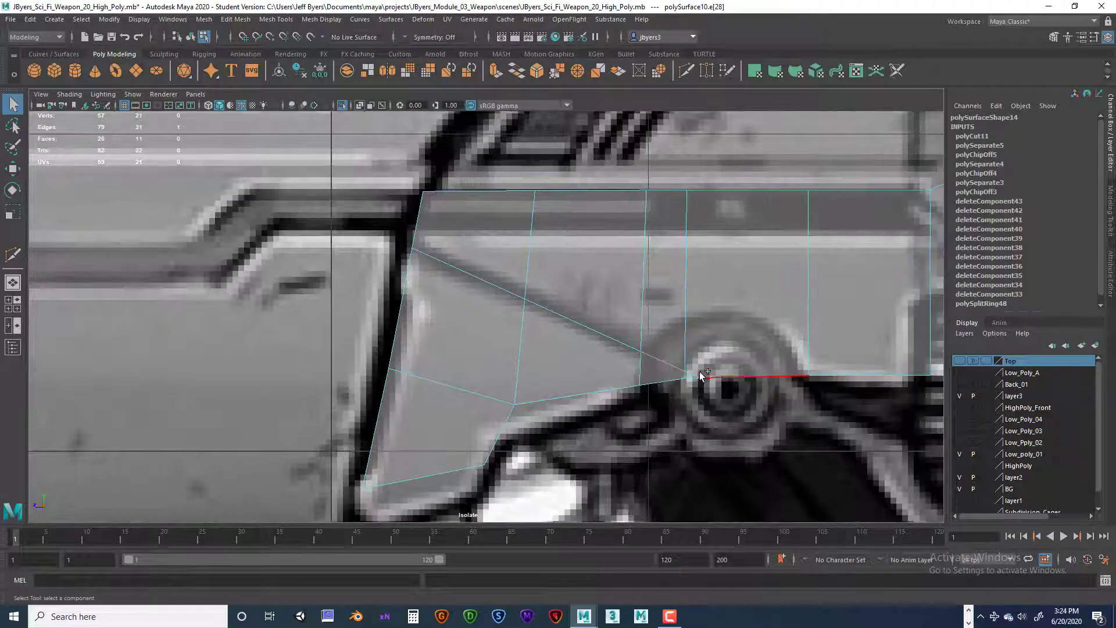
scroll(695, 377, up, 2)
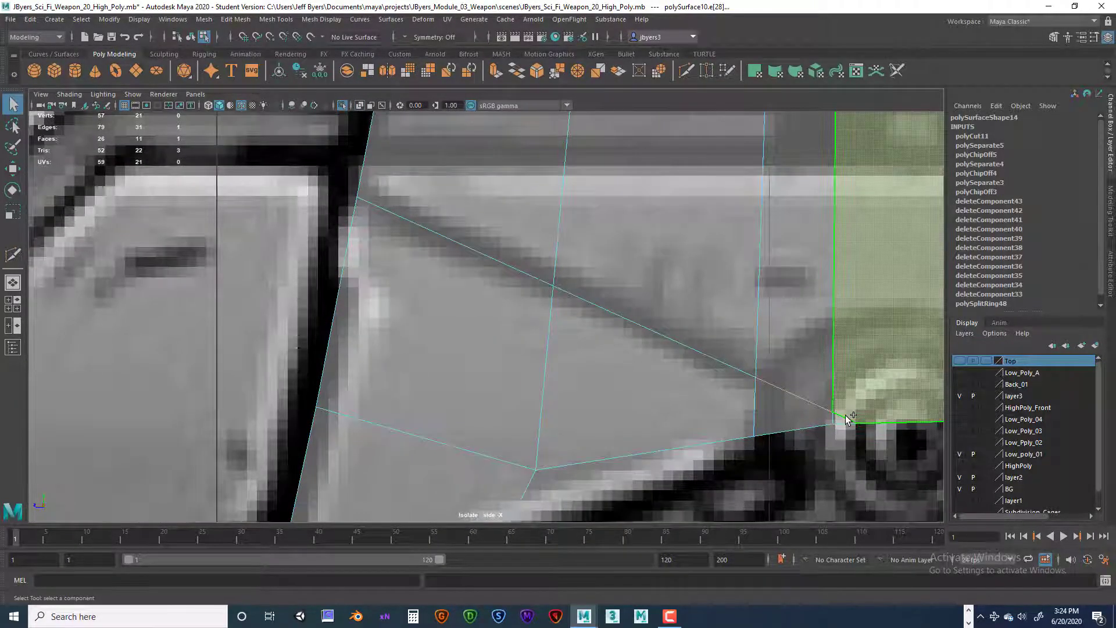
right_drag(853, 295, 853, 264)
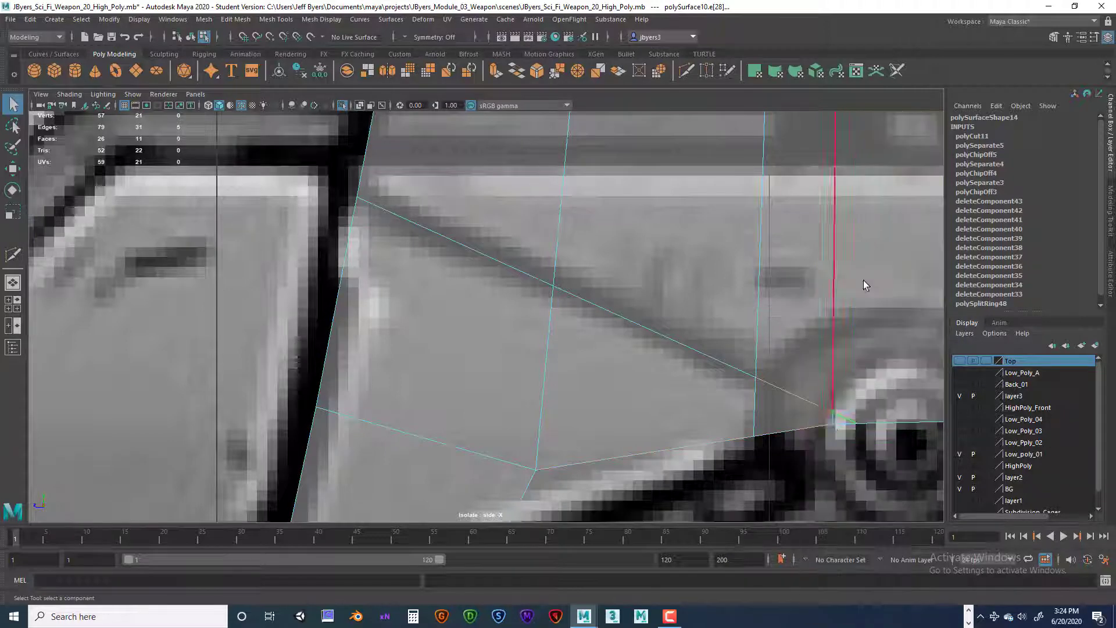
click(812, 414)
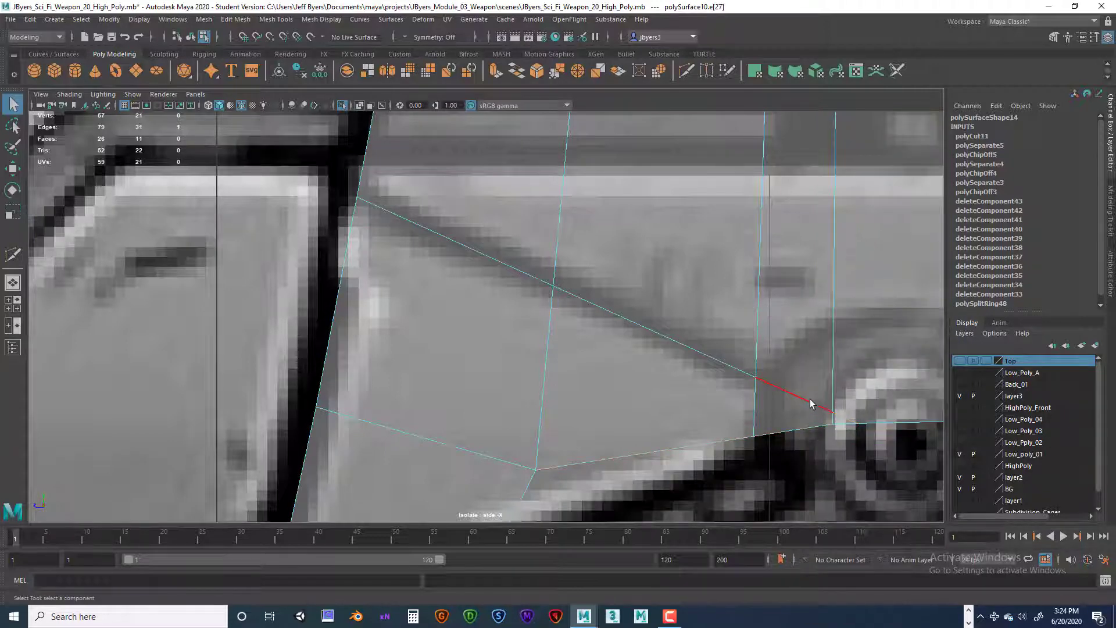
shift+click(862, 428)
key(Delete)
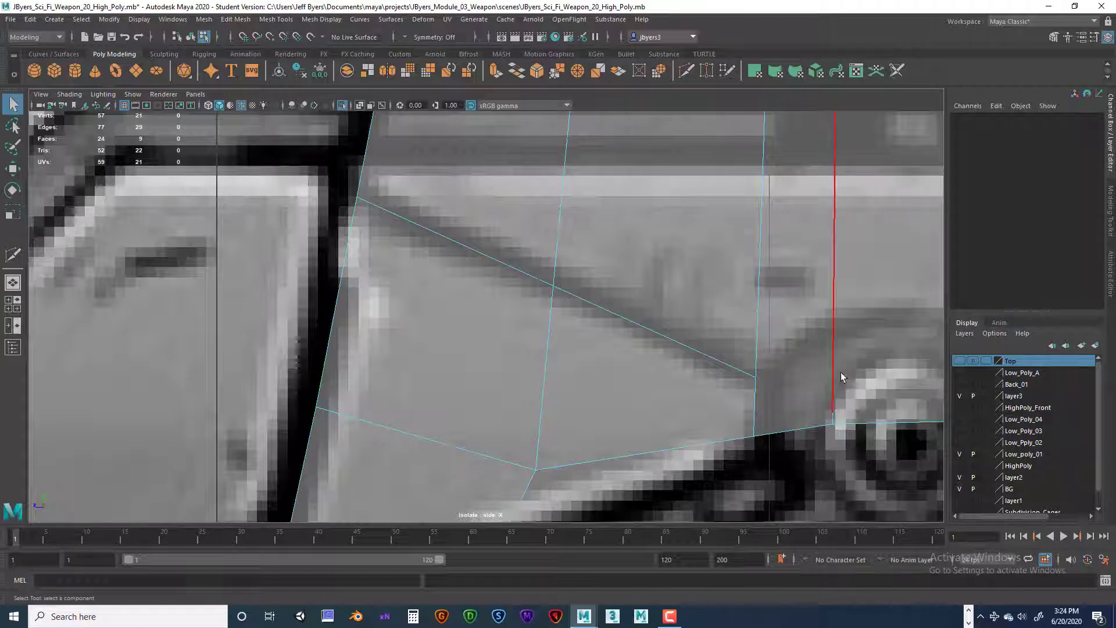
Step: Delete the leftover vertices of the removed cut edges around the round pivot
right_drag(831, 371, 779, 310)
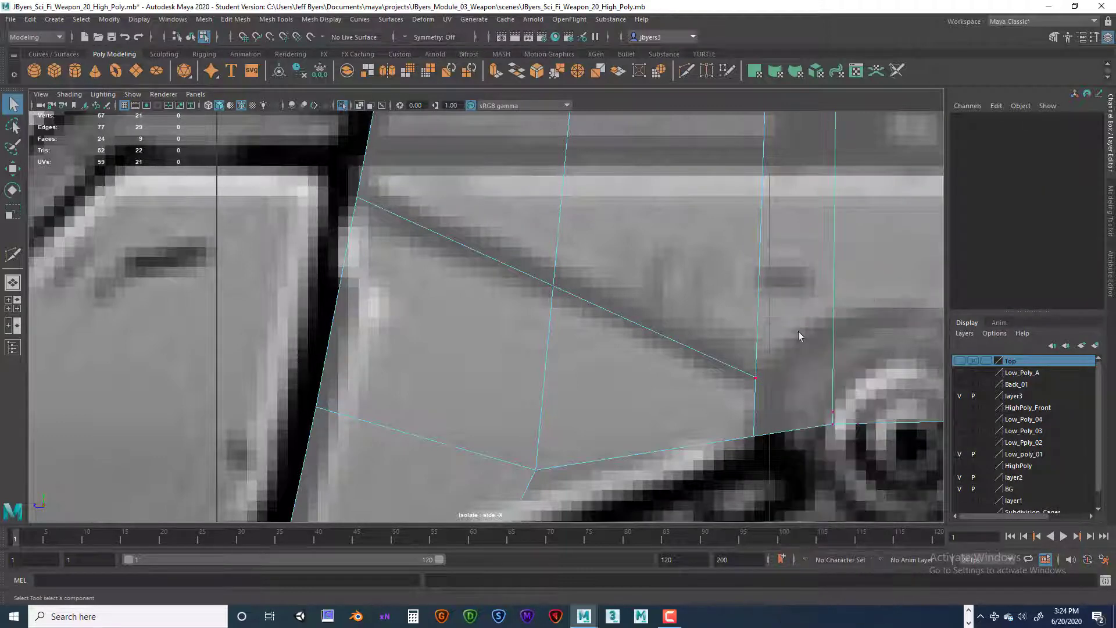
click(832, 410)
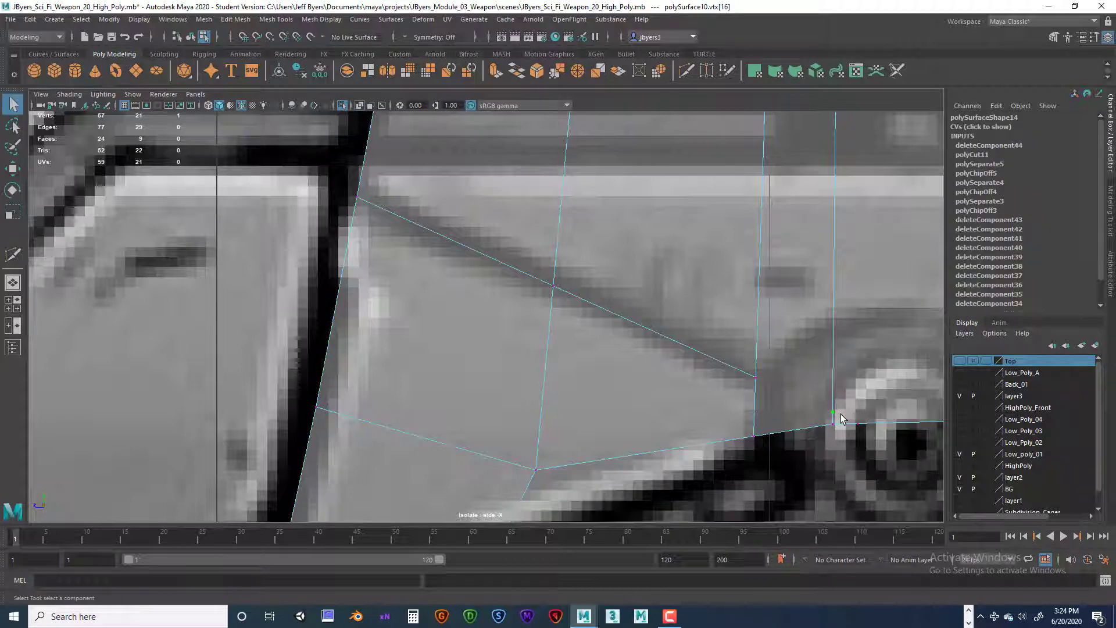
key(Delete)
click(857, 425)
key(Delete)
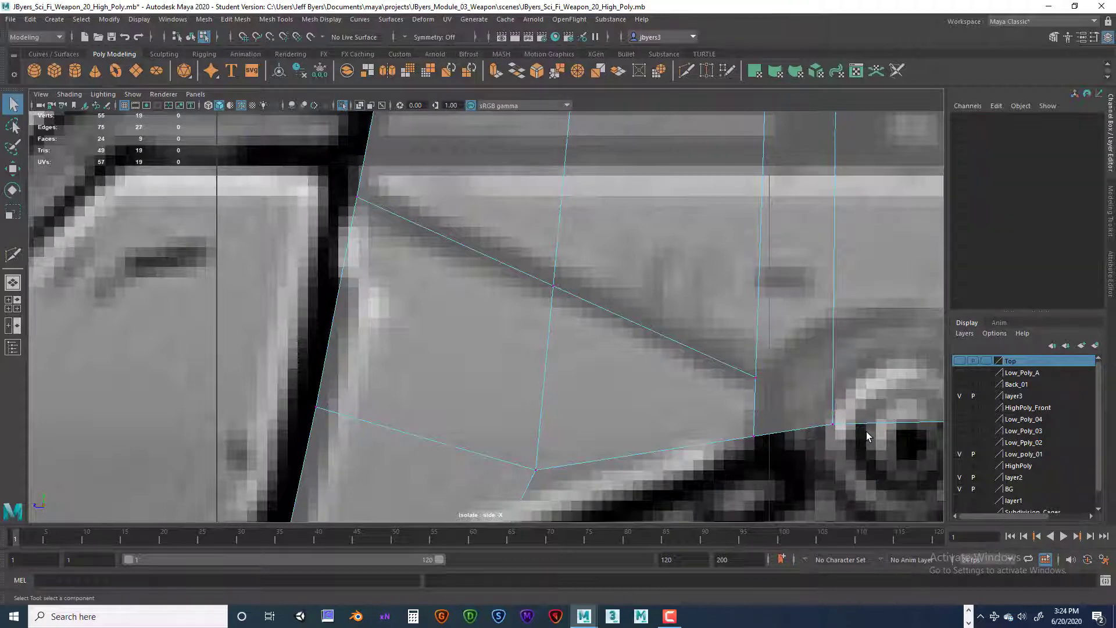
Step: Extract the three faces below the diagonal cut at the front of the lower side piece as a separate piece
scroll(799, 386, down, 6)
scroll(796, 385, up, 5)
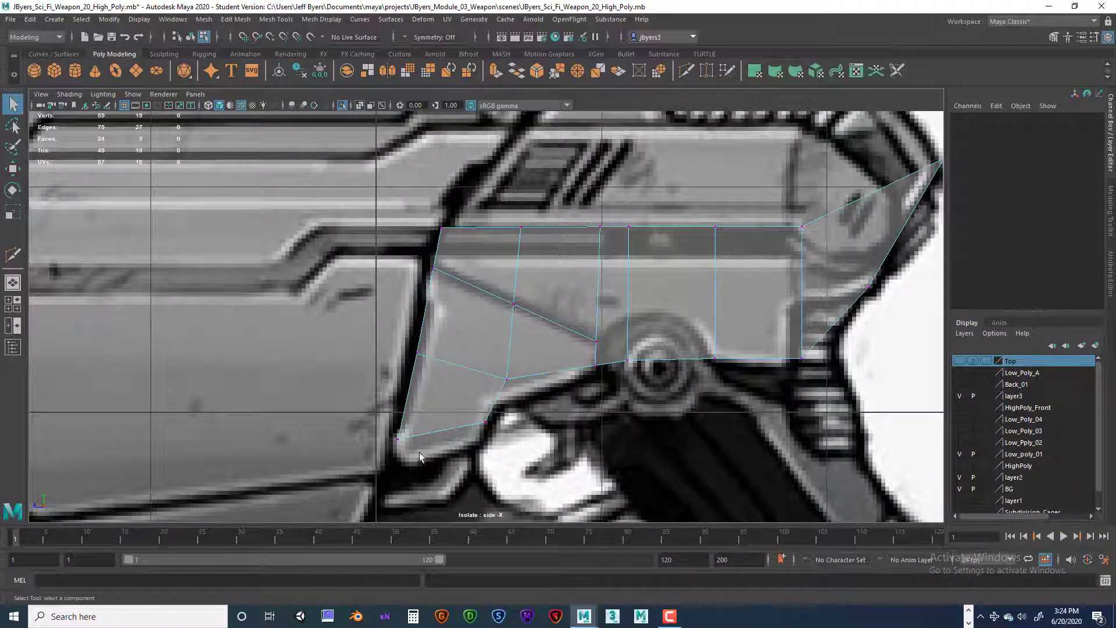
scroll(476, 428, up, 3)
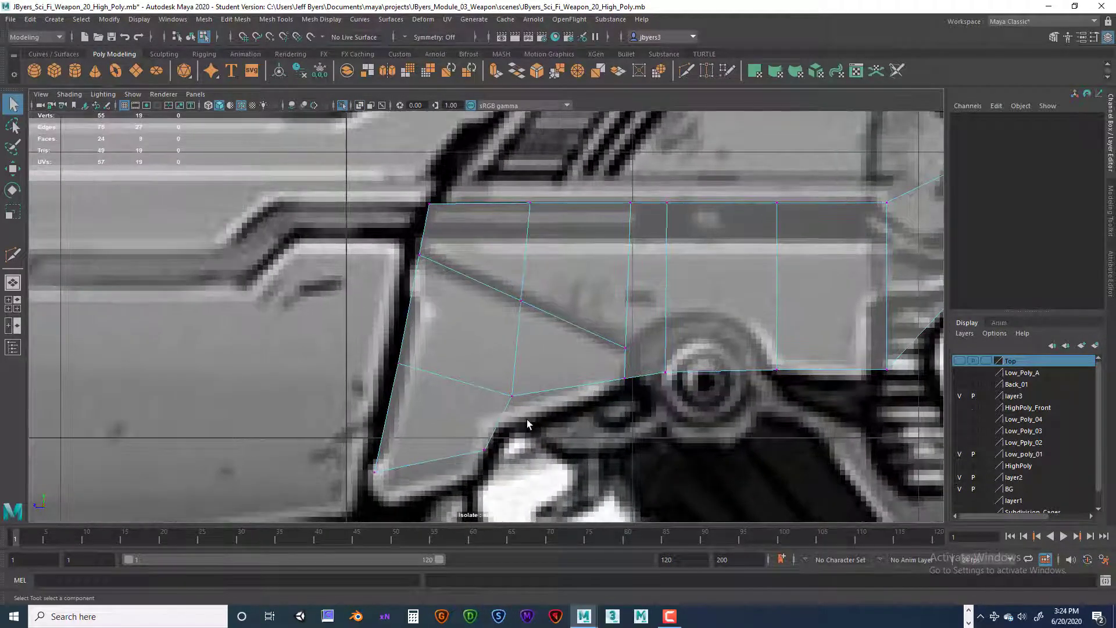
right_drag(634, 352, 639, 324)
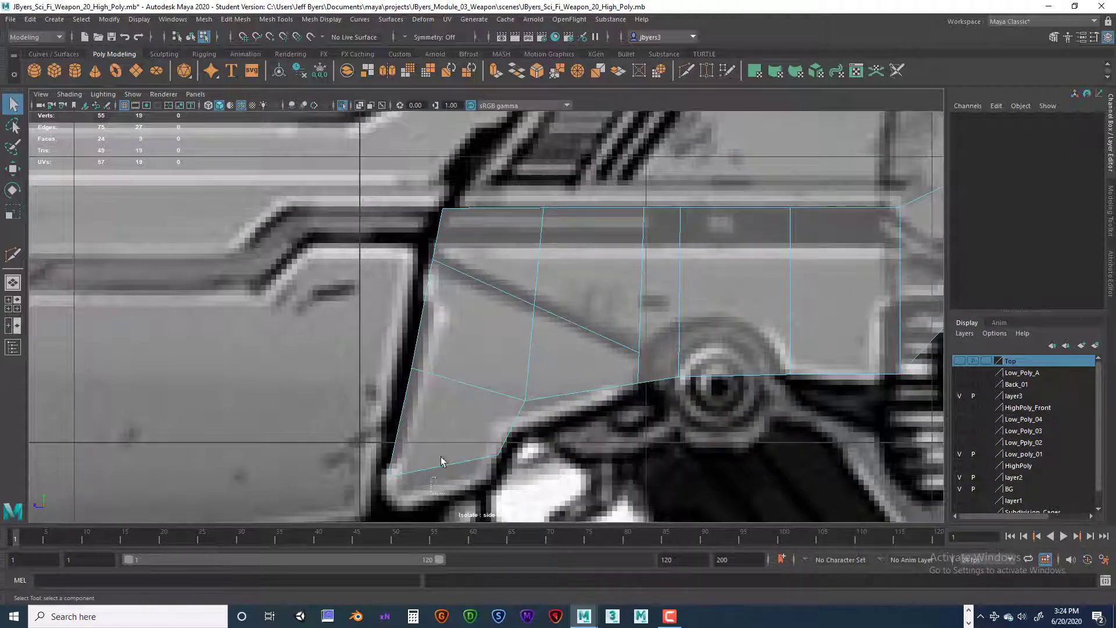
drag(442, 461, 550, 359)
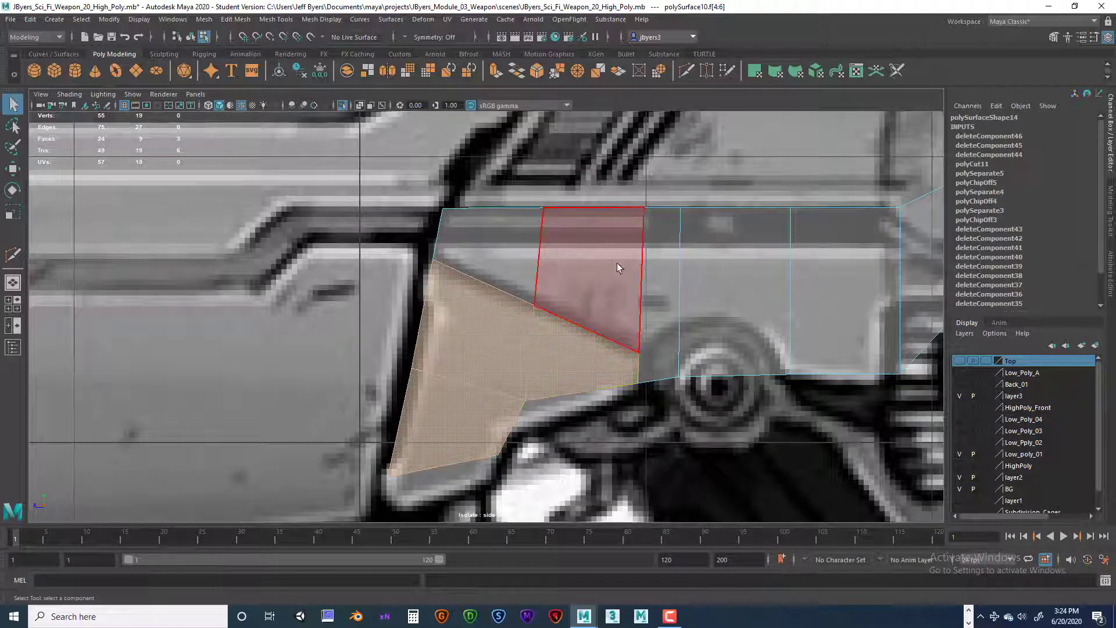
key(space)
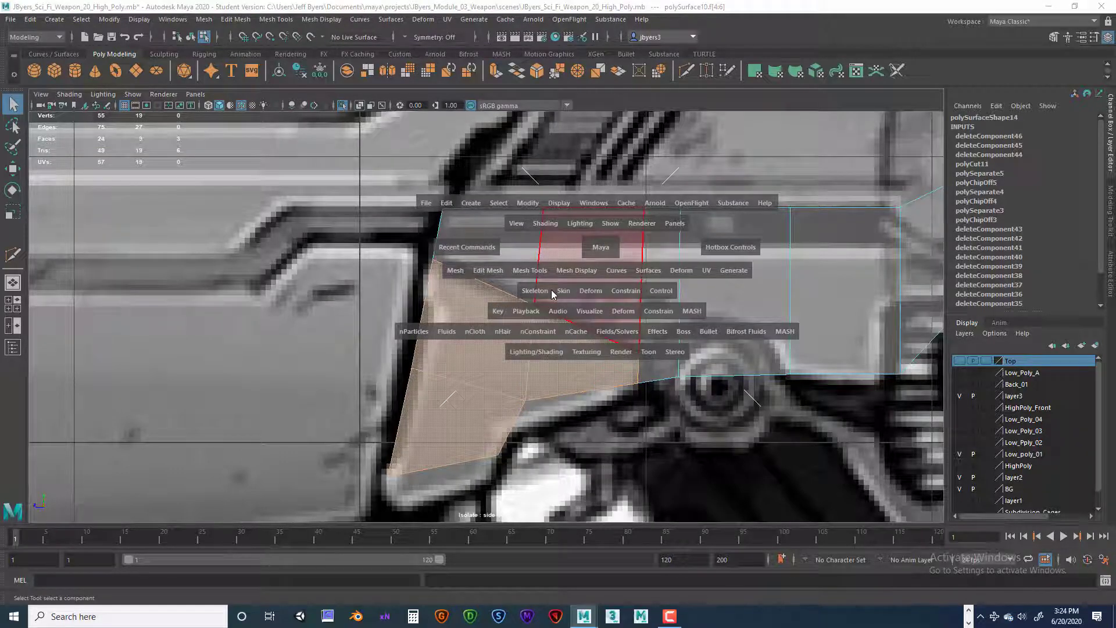
click(487, 270)
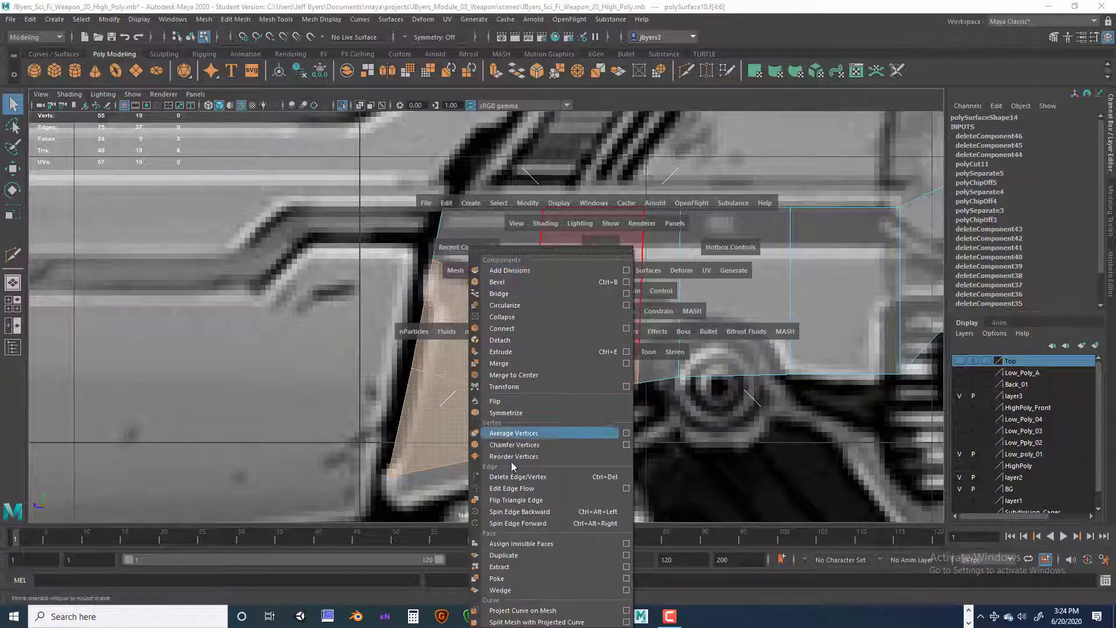
click(504, 567)
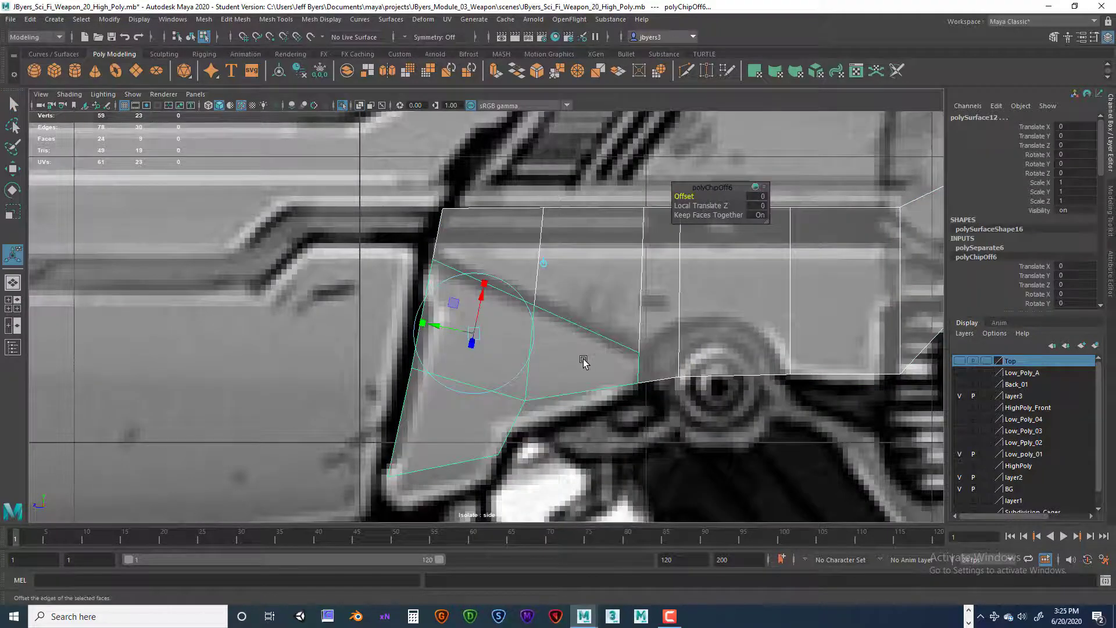
Step: Select all faces of the extracted front piece, and switch face selection to the rest of the lower side piece
right_drag(583, 364, 569, 370)
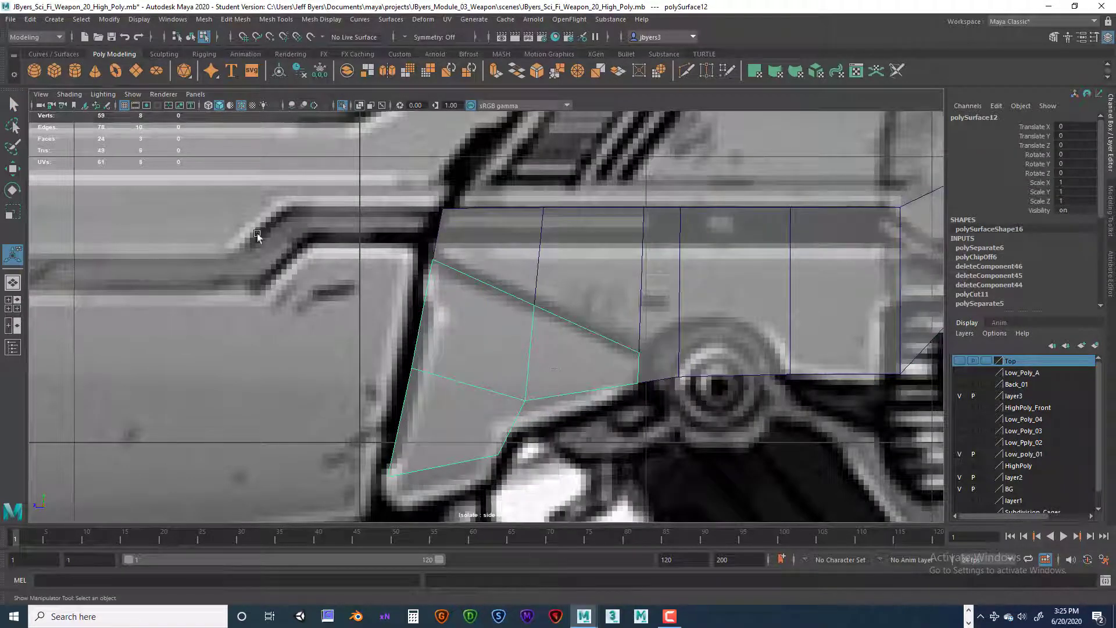
key(q)
double_click(516, 344)
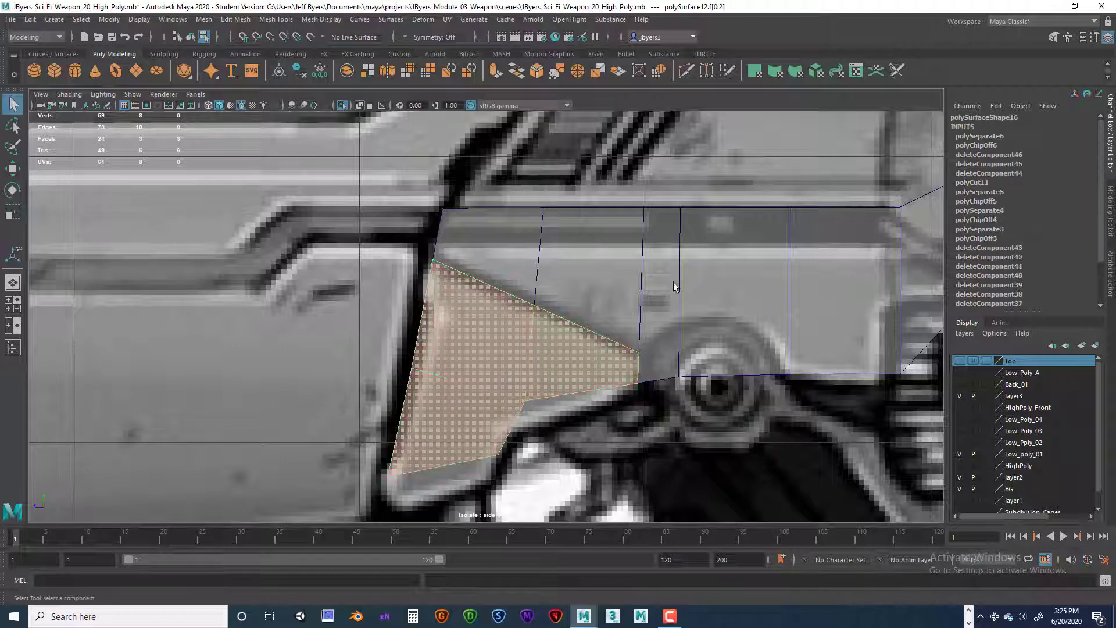
click(673, 282)
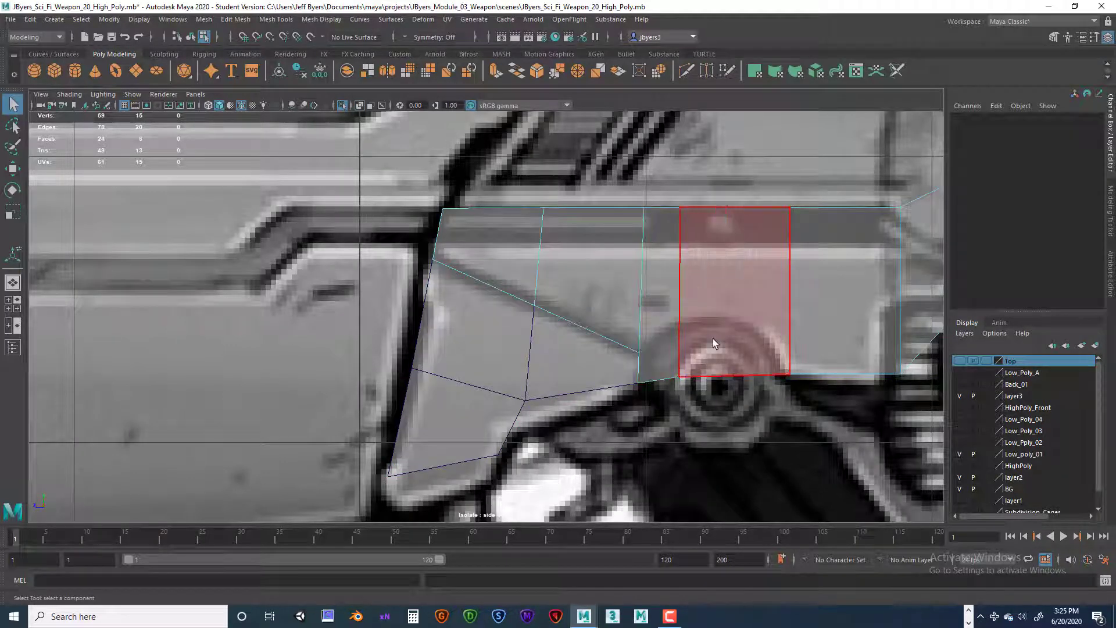
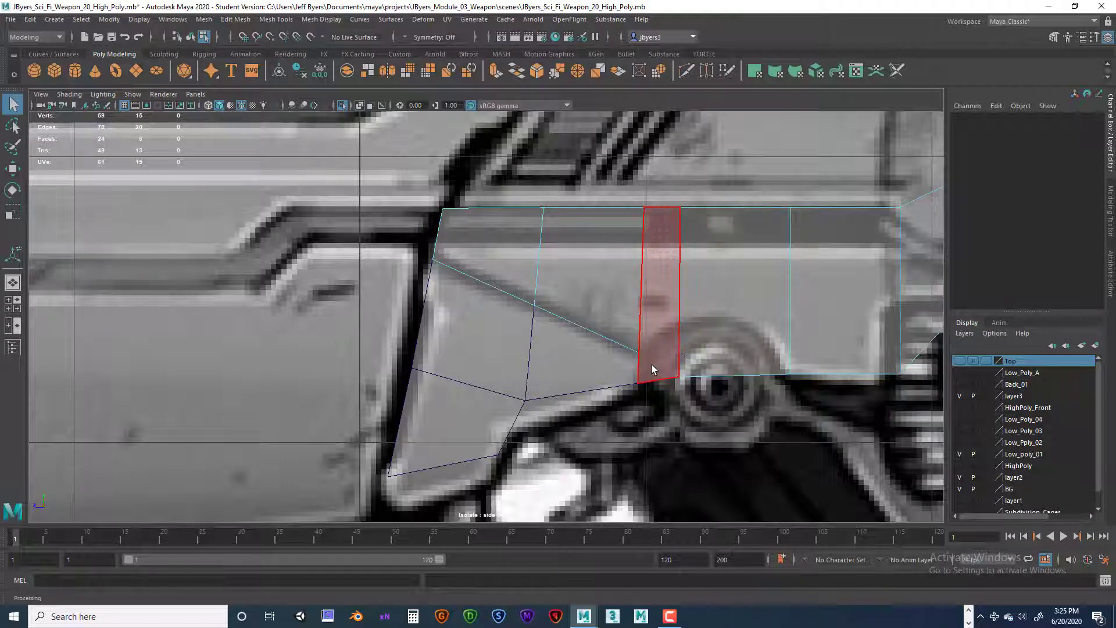
Step: Cut an edge with Multi-Cut from the diagonal's rear end to the lower corner of the next vertical edge, beside the round pivot
double_click(616, 368)
click(669, 355)
right_click(649, 360)
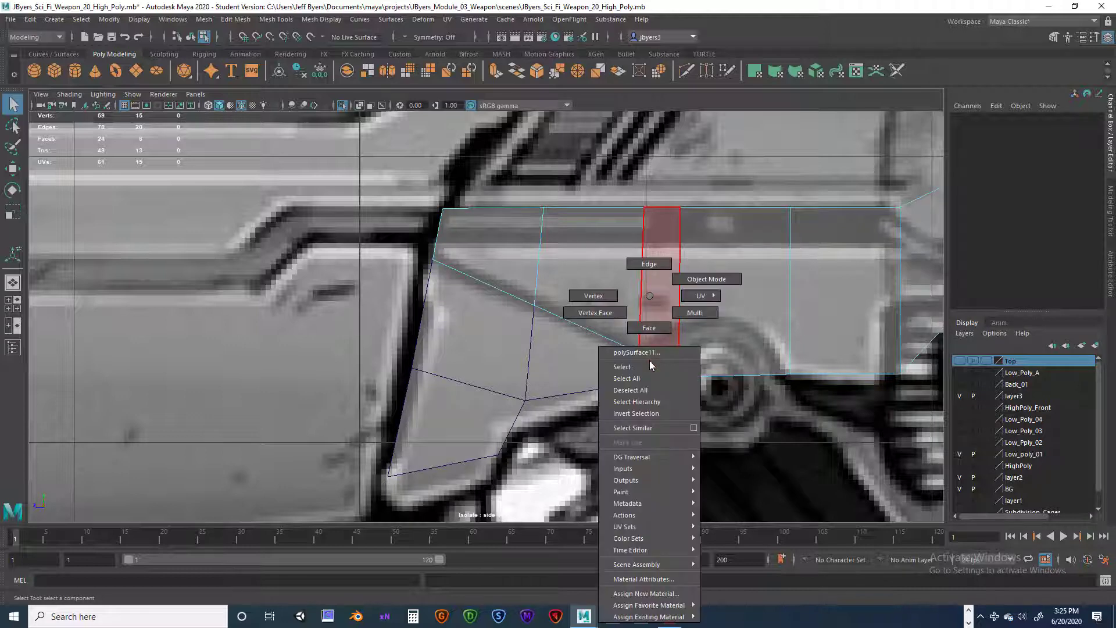
click(620, 369)
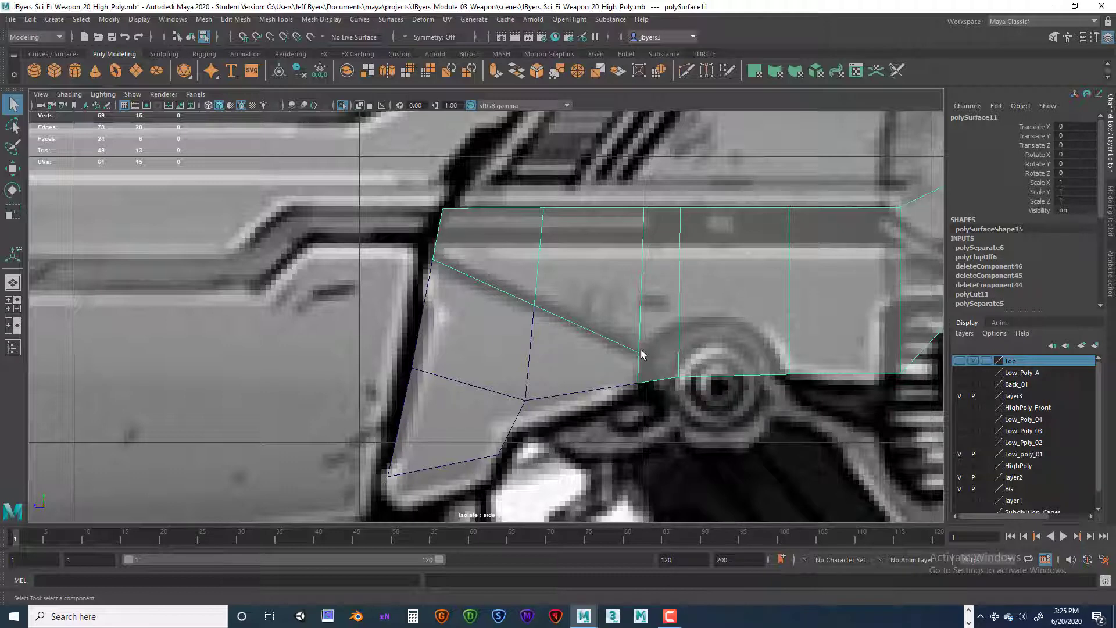
shift+right_drag(669, 312, 605, 310)
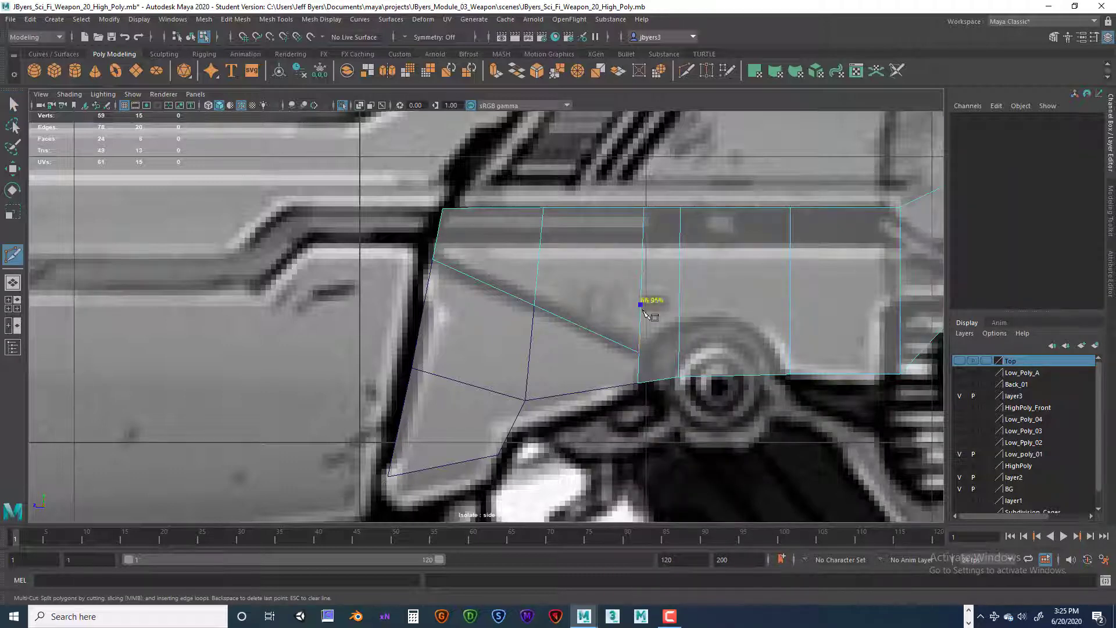
click(679, 376)
key(Return)
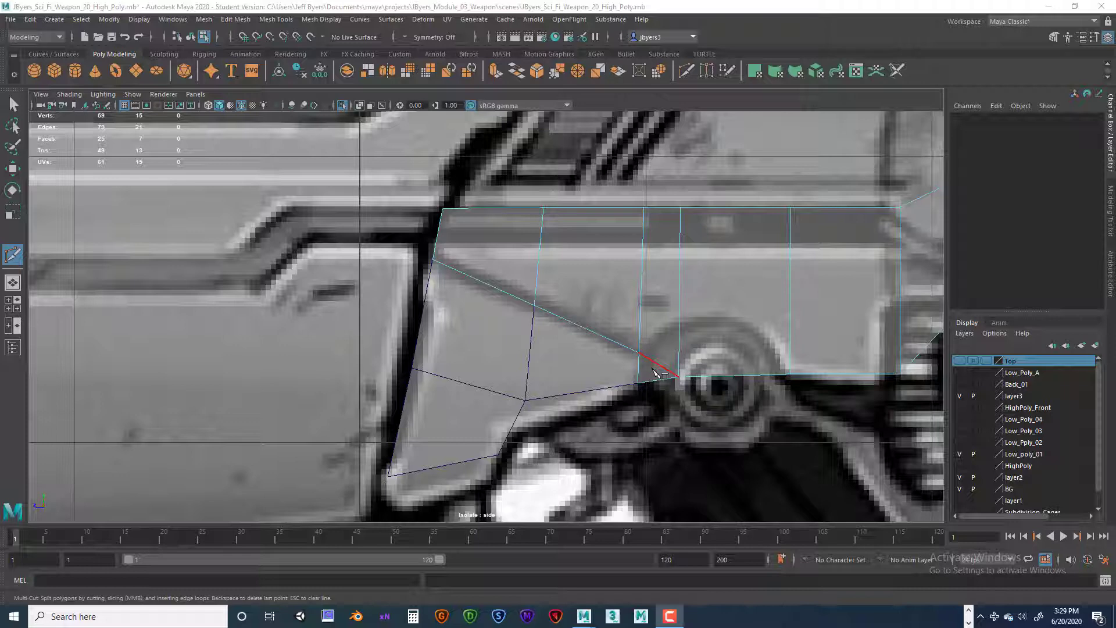
Step: Delete the small triangular face below the new cut
click(680, 208)
key(q)
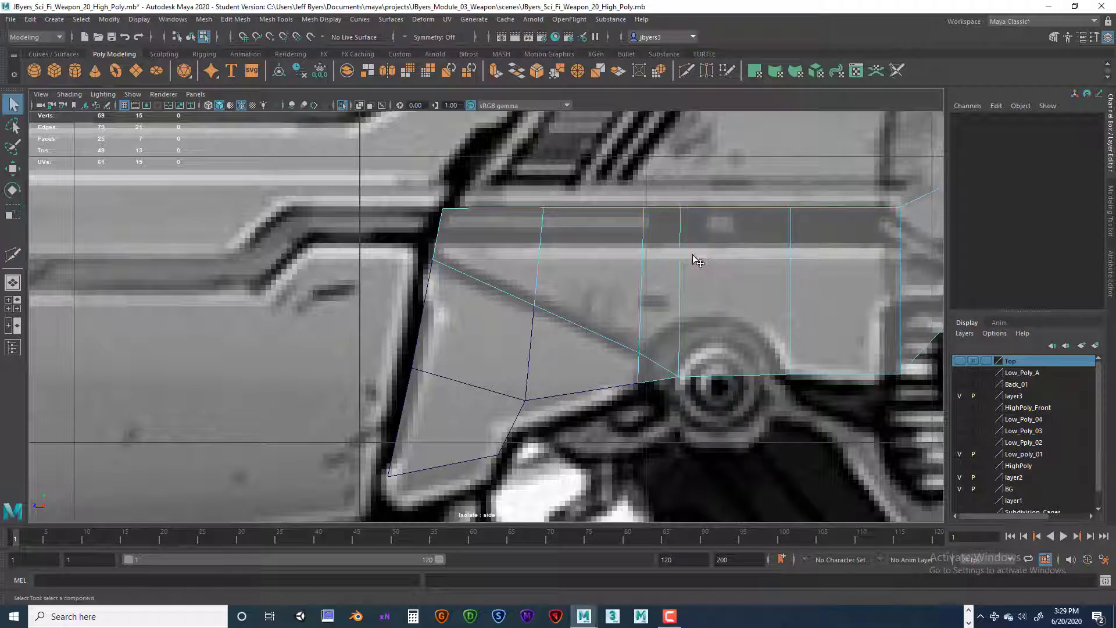
click(649, 372)
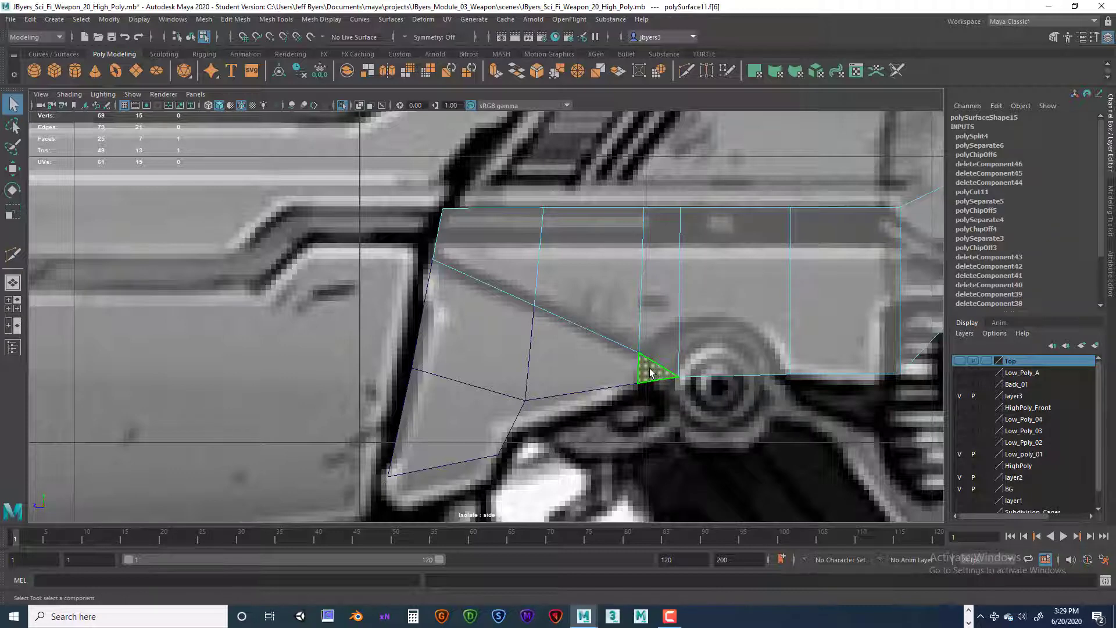
right_drag(650, 372, 651, 368)
key(Delete)
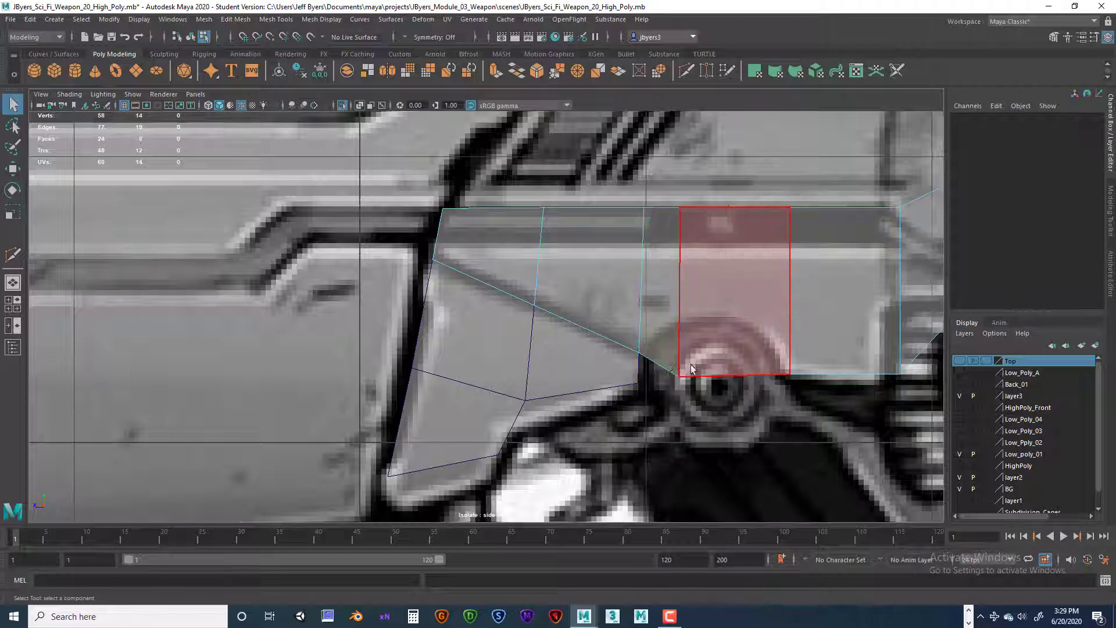
Step: Insert six vertical edge loops in the upper side piece: one in the narrow face beside the pivot and five in the face above it
alt+drag(692, 364, 687, 367)
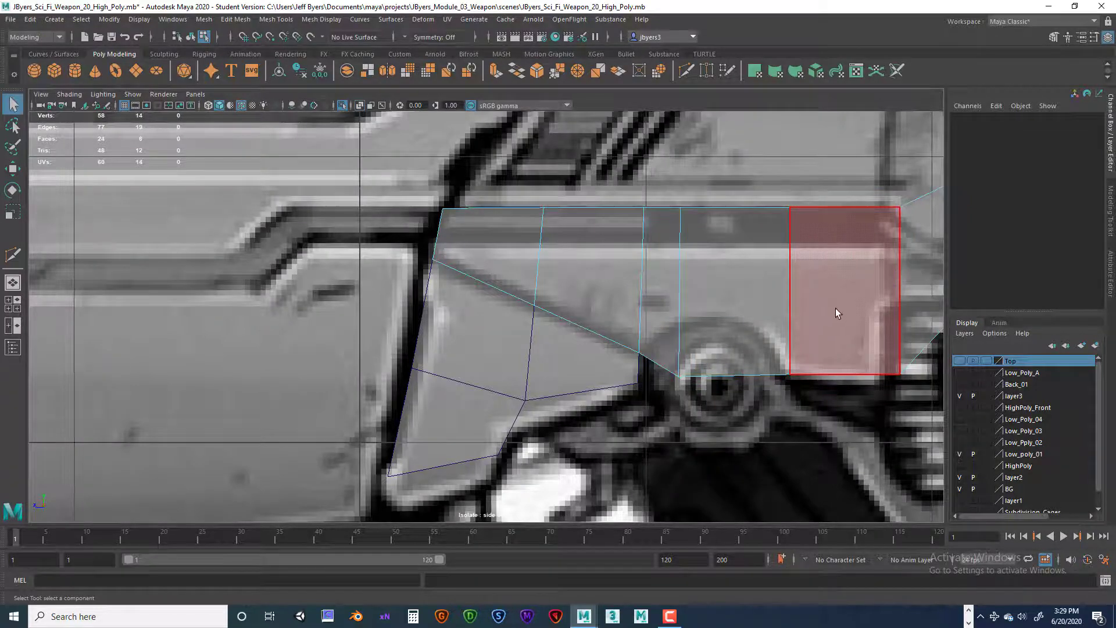
scroll(840, 310, down, 8)
scroll(842, 311, up, 10)
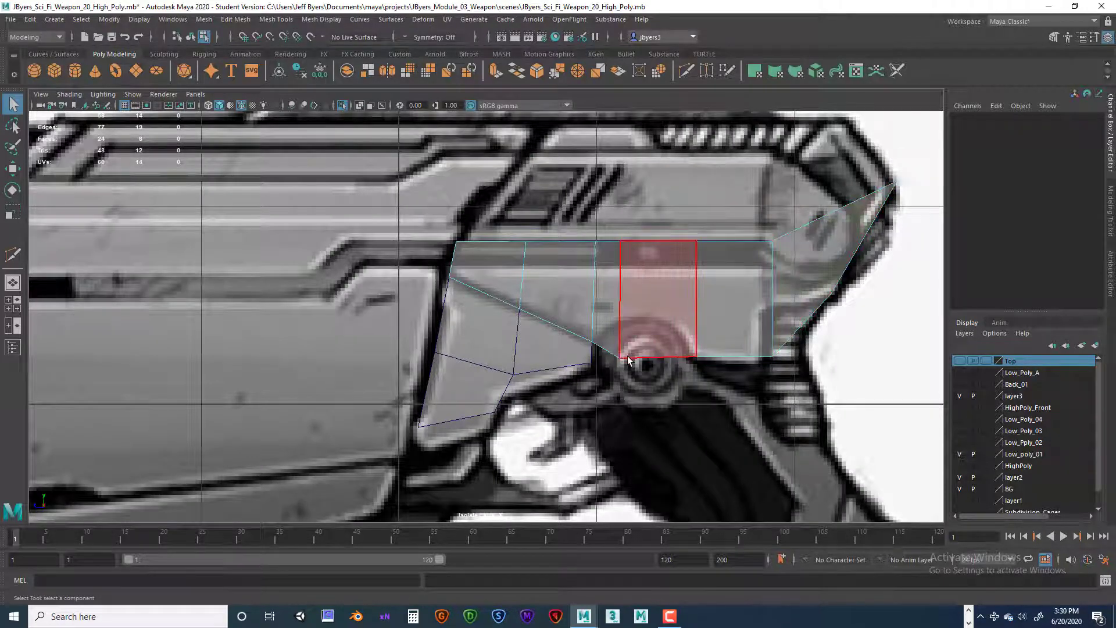
right_drag(628, 361, 633, 349)
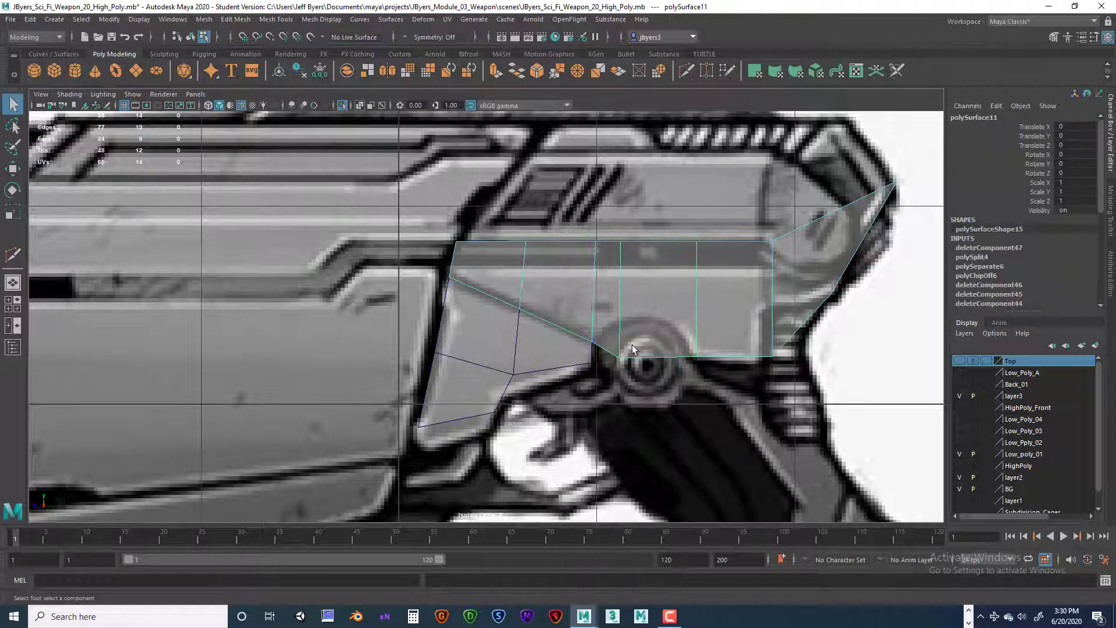
shift+right_drag(642, 307, 584, 329)
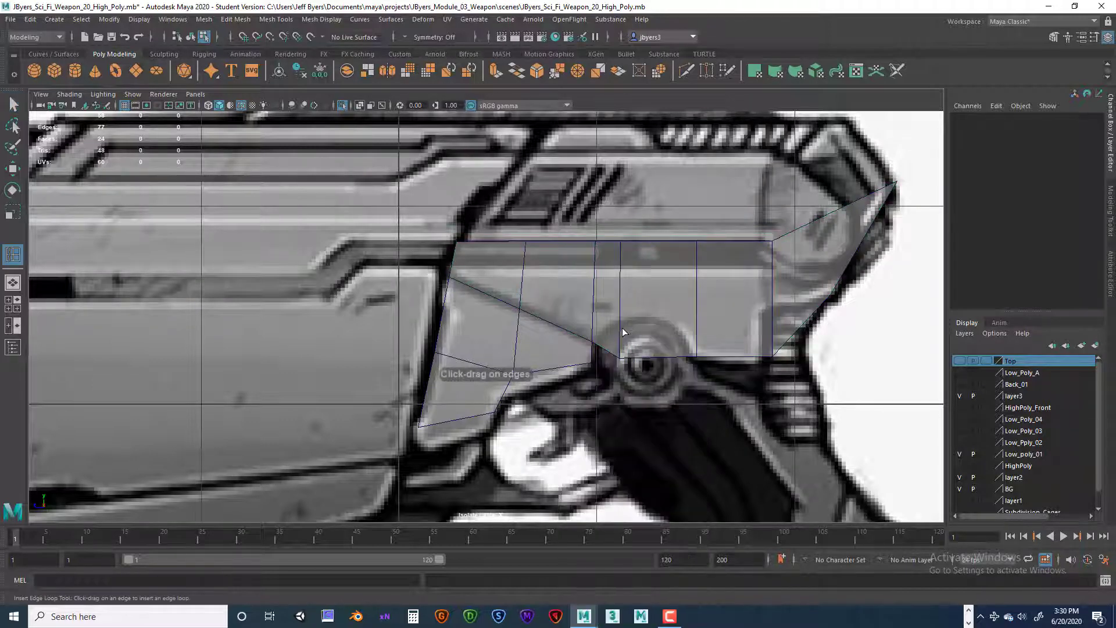
drag(605, 351, 685, 355)
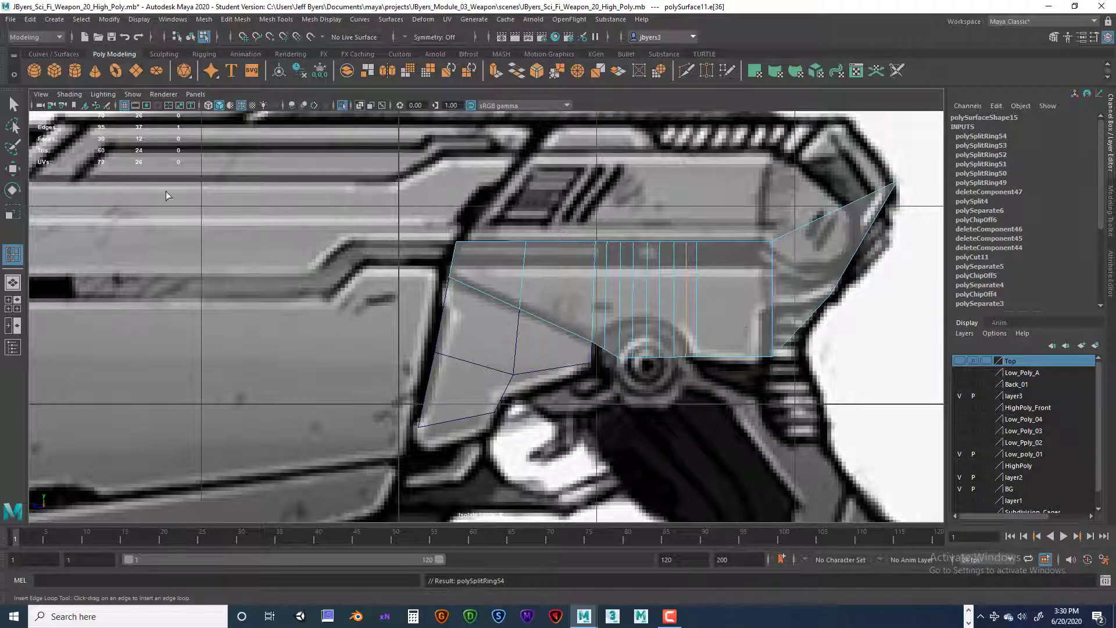
Step: Select the lower vertex of the first new edge loop, on the short diagonal edge beside the round pivot
click(12, 105)
click(593, 308)
scroll(656, 317, up, 3)
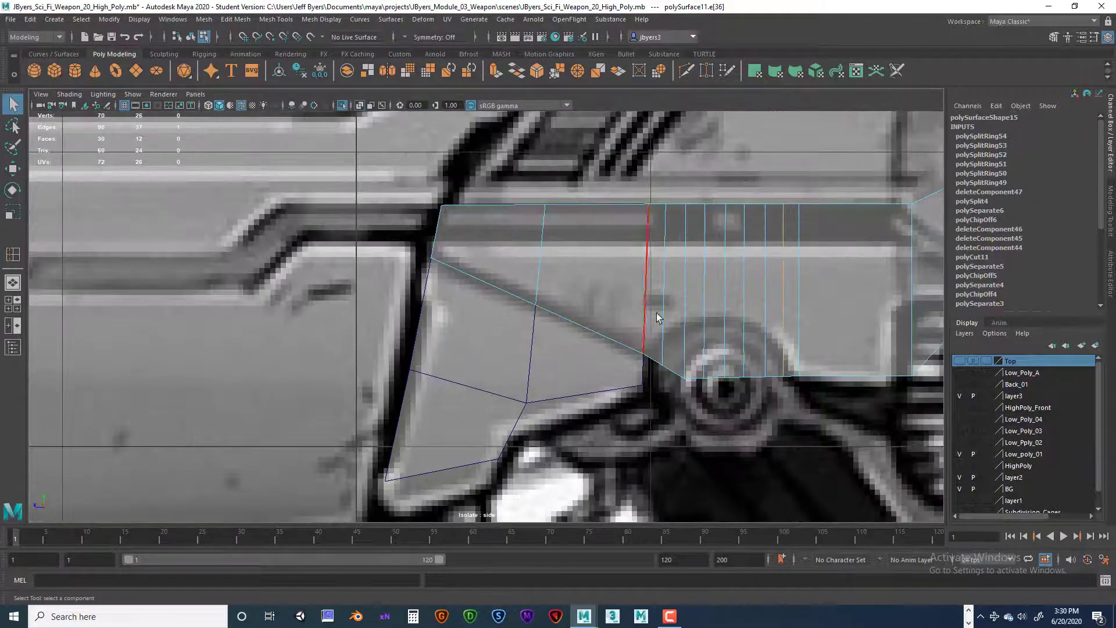
click(664, 343)
right_drag(668, 295, 619, 299)
click(660, 361)
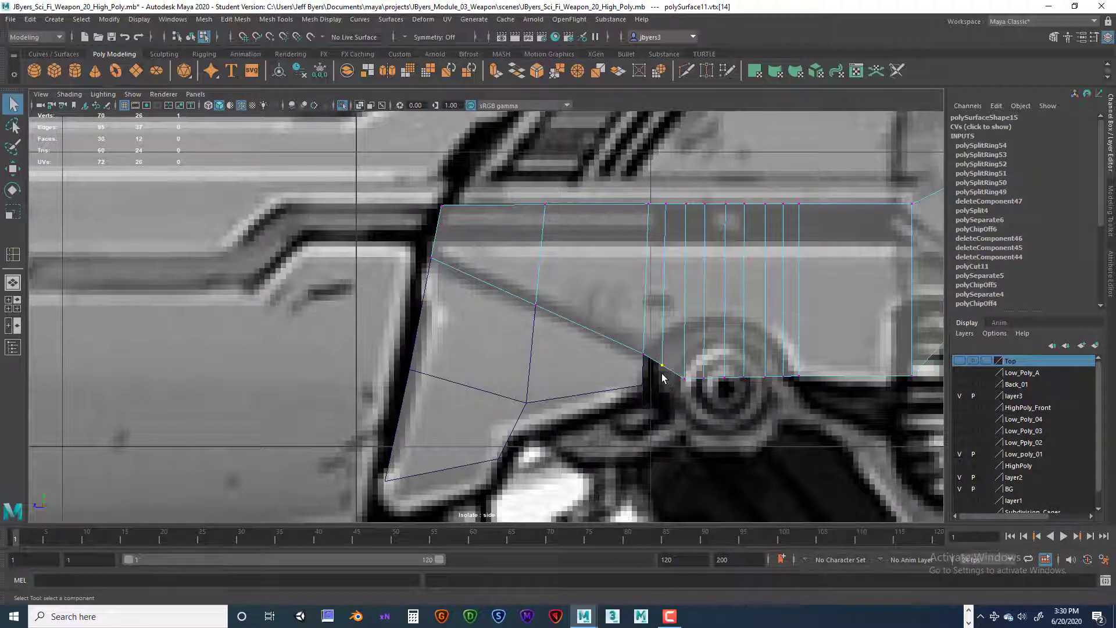
Step: Try moving the selected vertex straight up with the Move tool, and undo the move
key(w)
drag(663, 308, 664, 284)
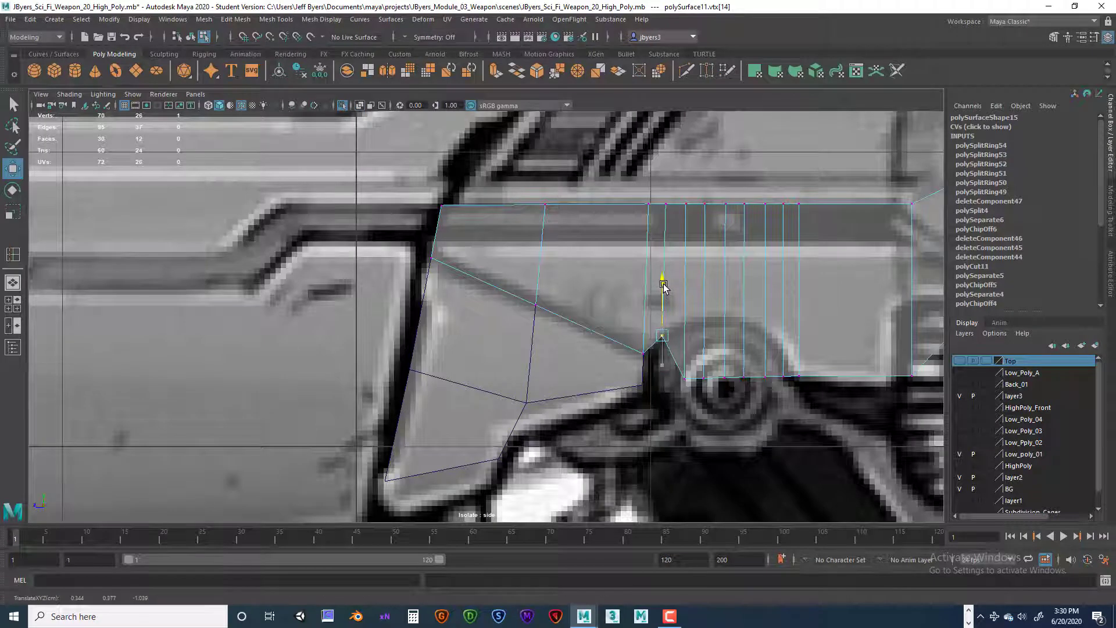
key(ctrl+z)
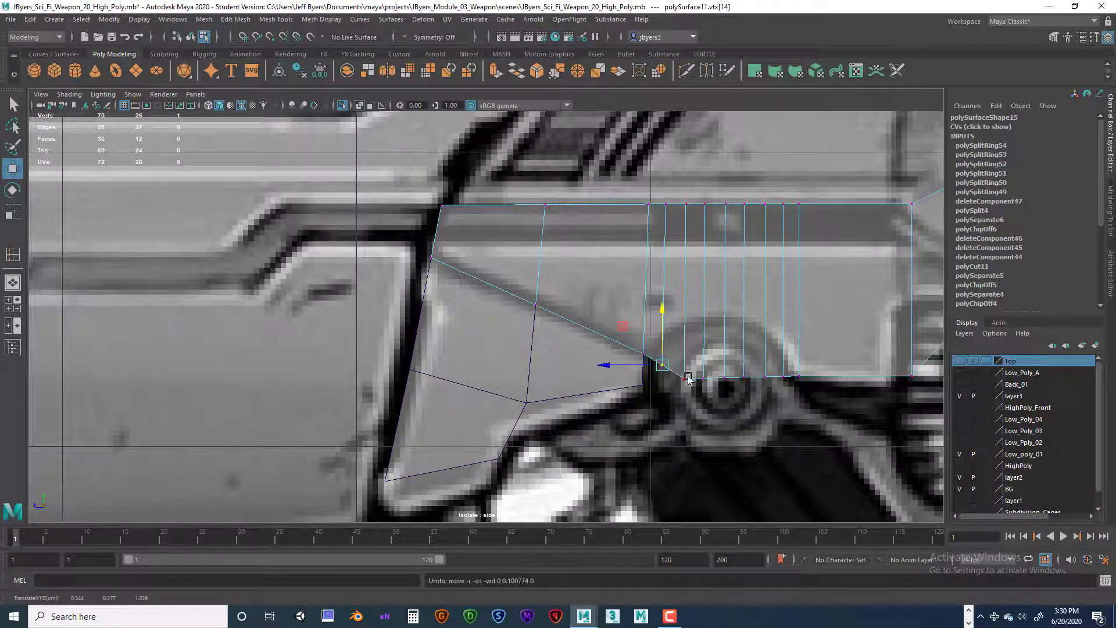
Step: Check the side piece's surface in the perspective view, and set the Move tool's transform constraint to Edge
key(space)
key(space)
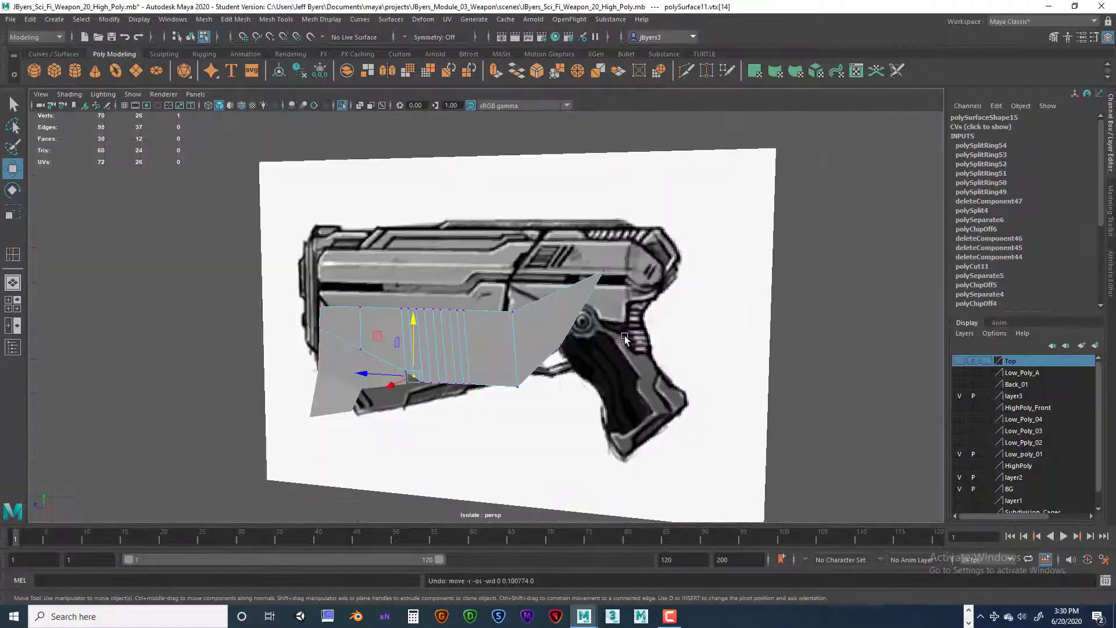
alt+drag(814, 261, 500, 370)
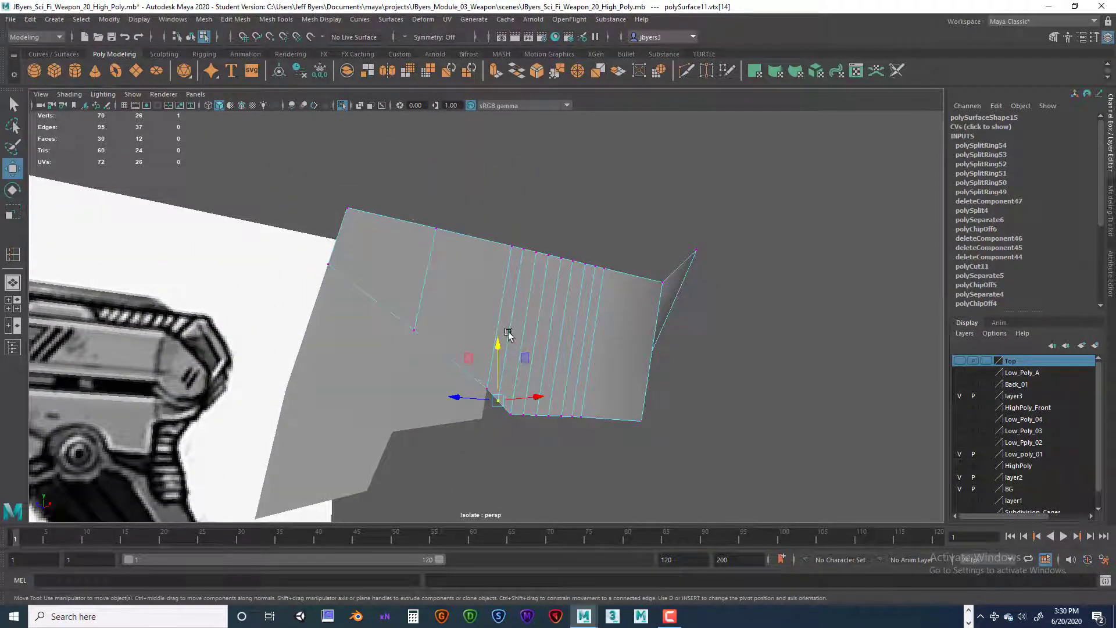
key(space)
key(space)
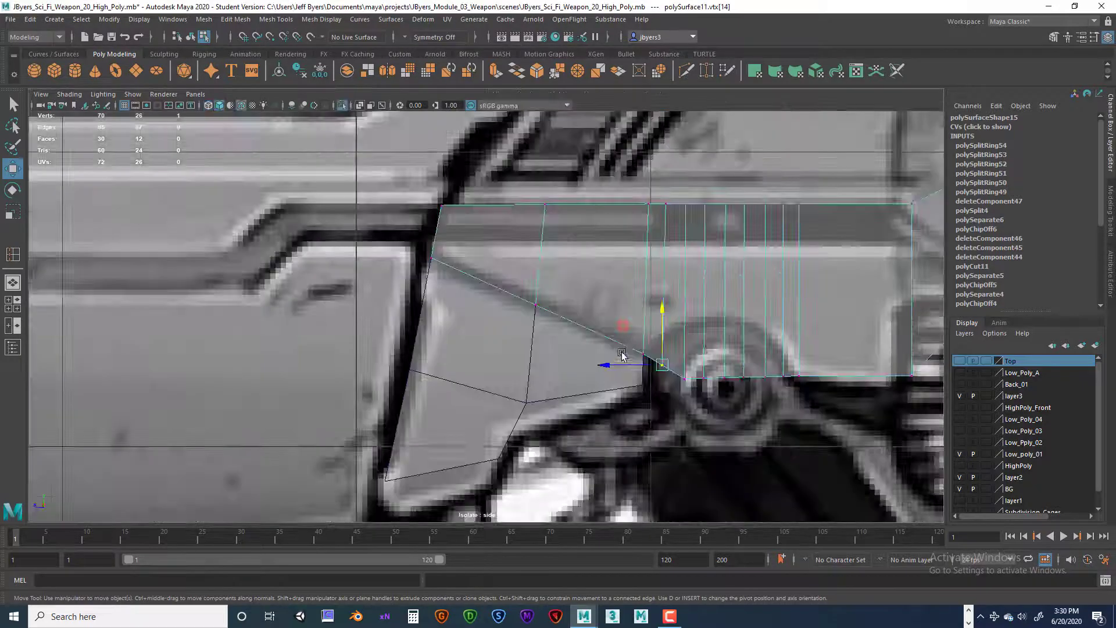
scroll(643, 367, up, 3)
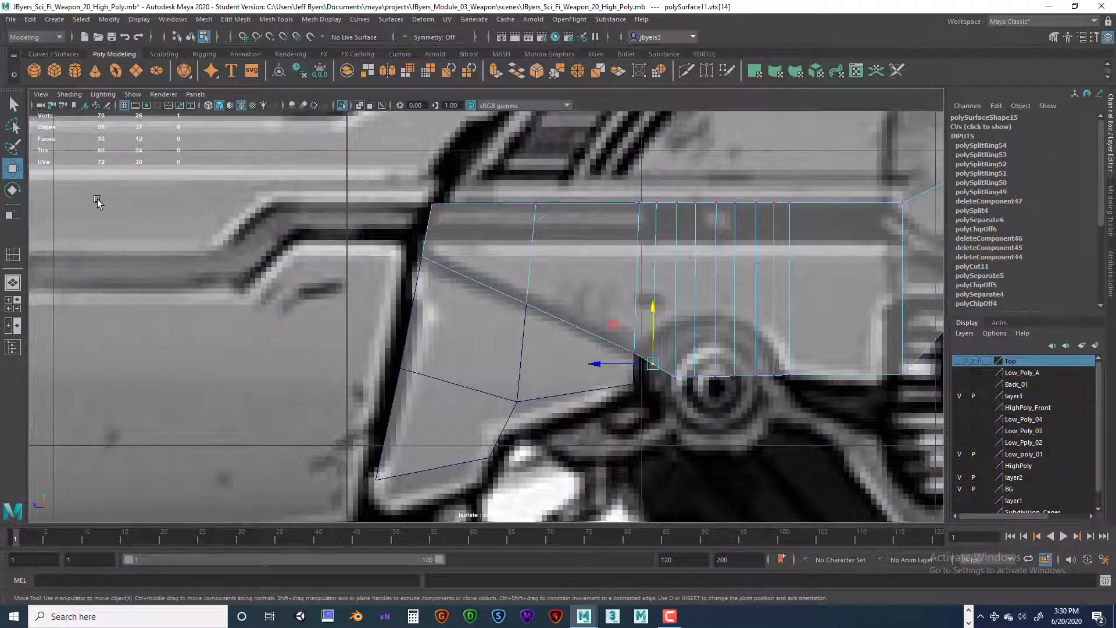
double_click(13, 170)
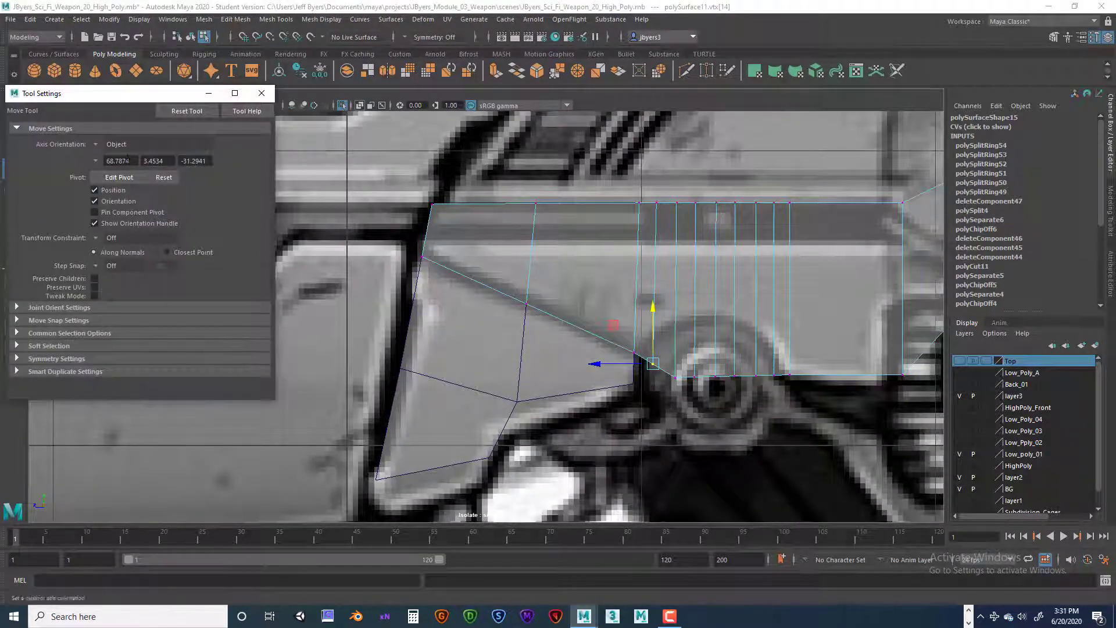
click(96, 238)
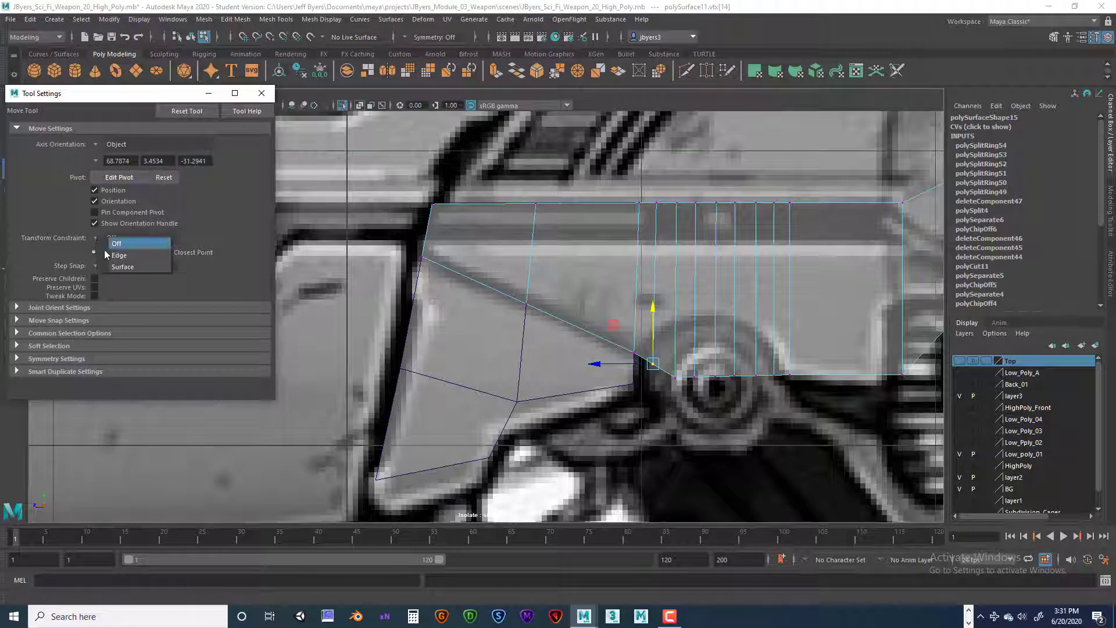
click(119, 255)
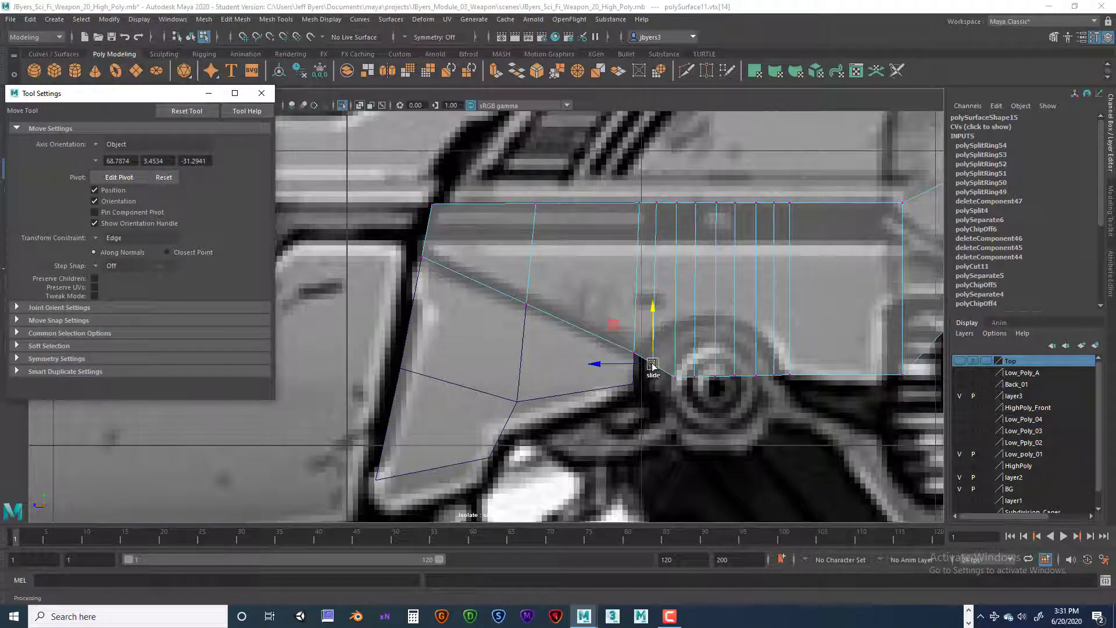
Step: Try sliding the selected vertex up along its vertical edge, and inspect the piece in the perspective view
drag(652, 365, 724, 344)
key(space)
key(space)
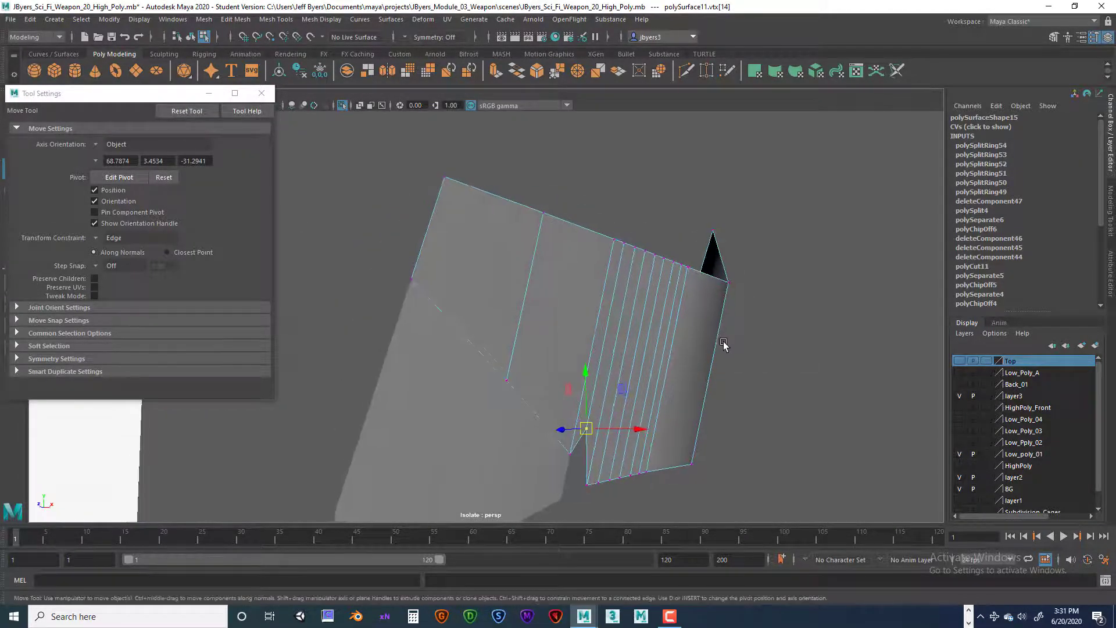
drag(587, 430, 545, 443)
key(ctrl+z)
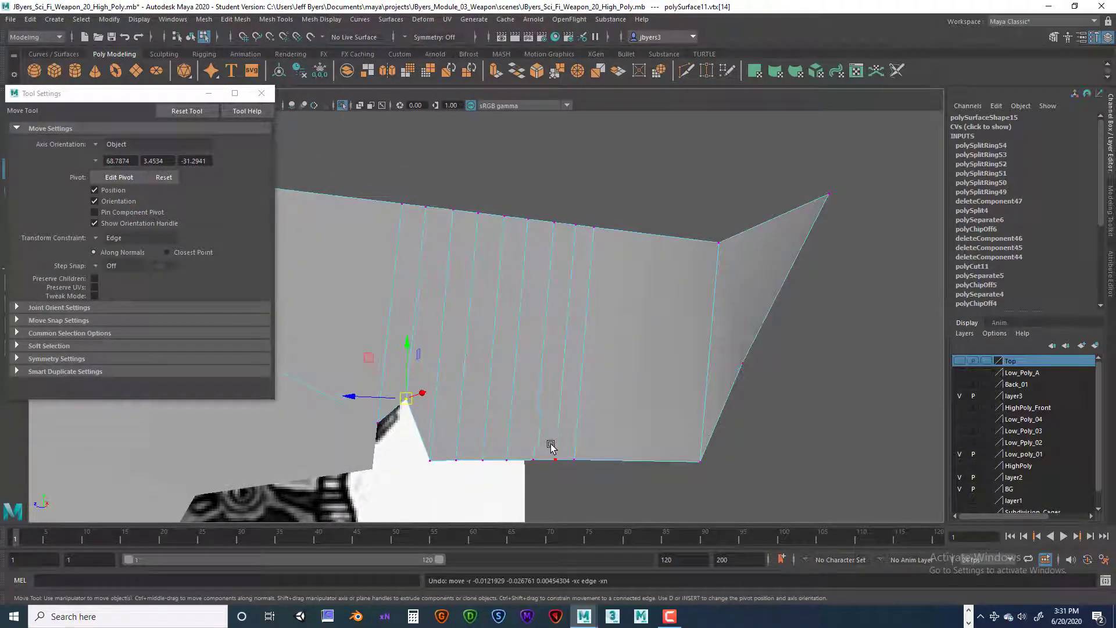
alt+right_drag(543, 443, 675, 406)
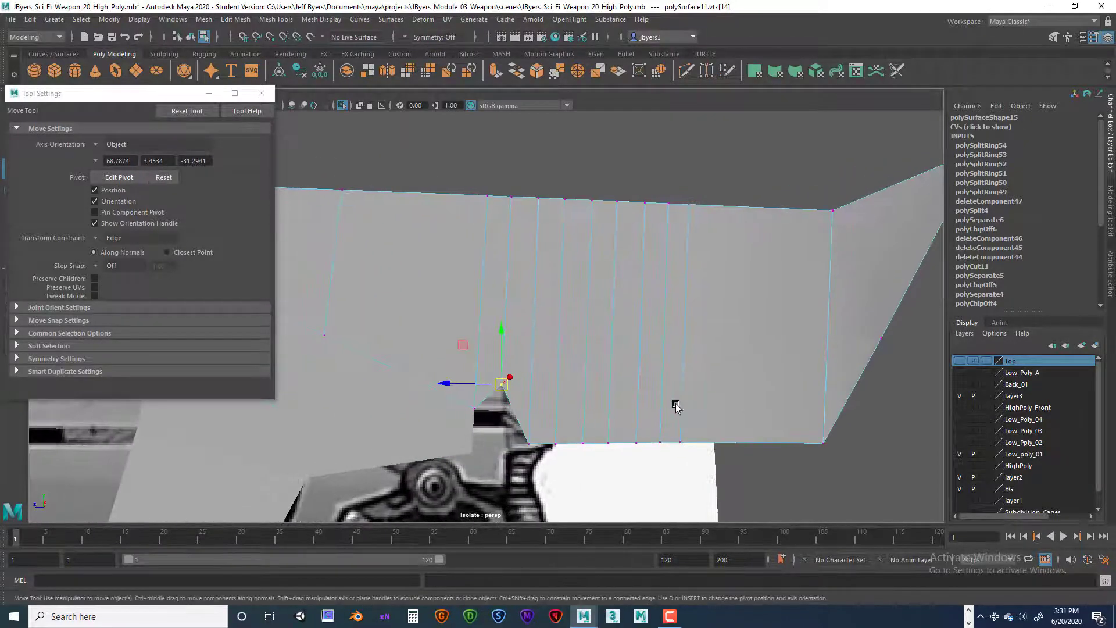
alt+drag(675, 406, 633, 412)
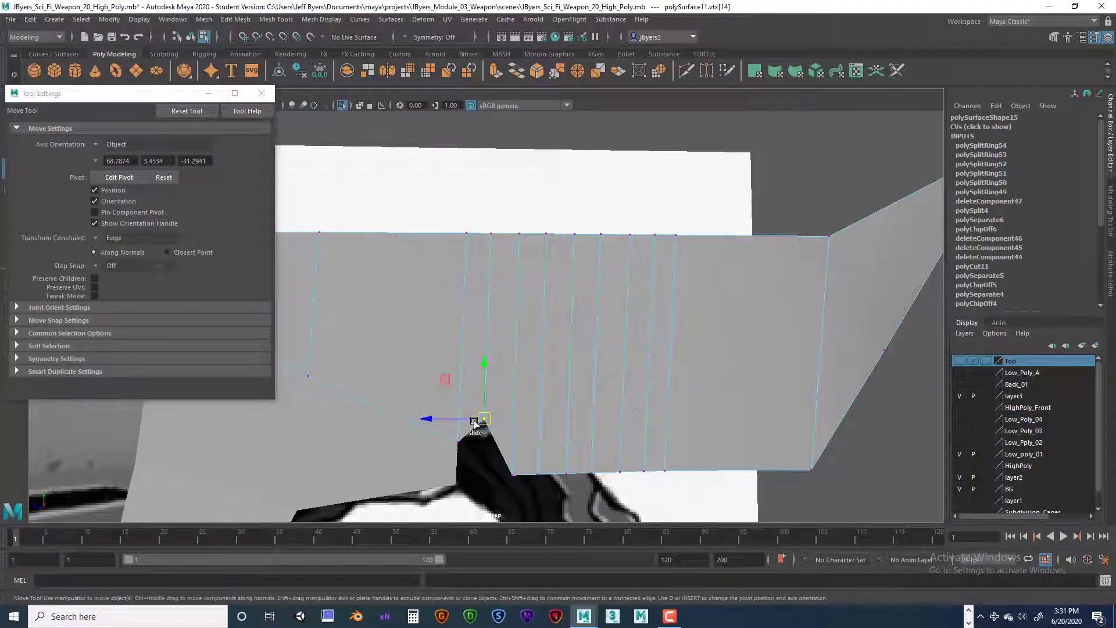
Step: Try sliding the vertex much further up its edge, and undo all the vertex slides
drag(483, 419, 482, 294)
alt+drag(576, 334, 611, 341)
key(ctrl+z)
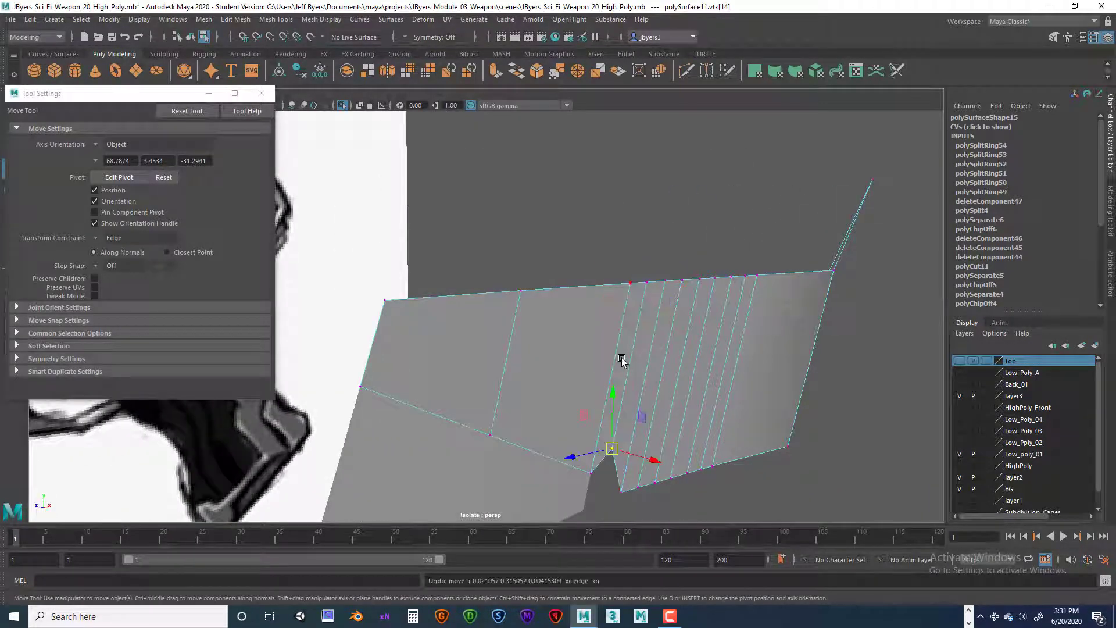
key(ctrl+z)
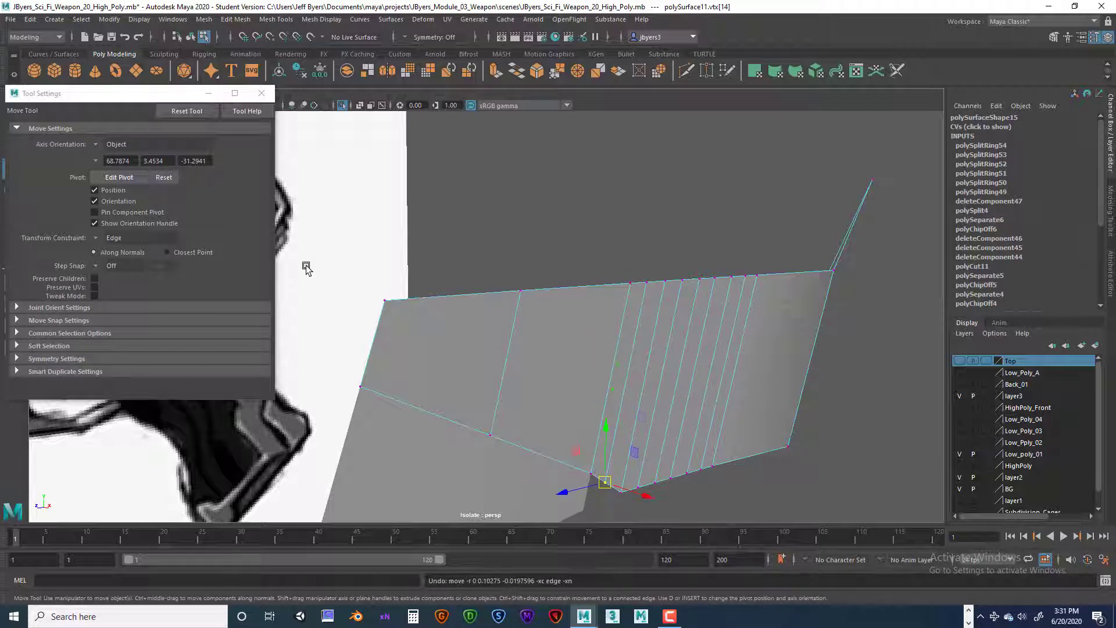
Step: Try raising the vertex vertically with the Edge constraint and again with the transform constraint off, and undo both moves
drag(157, 89, 169, 82)
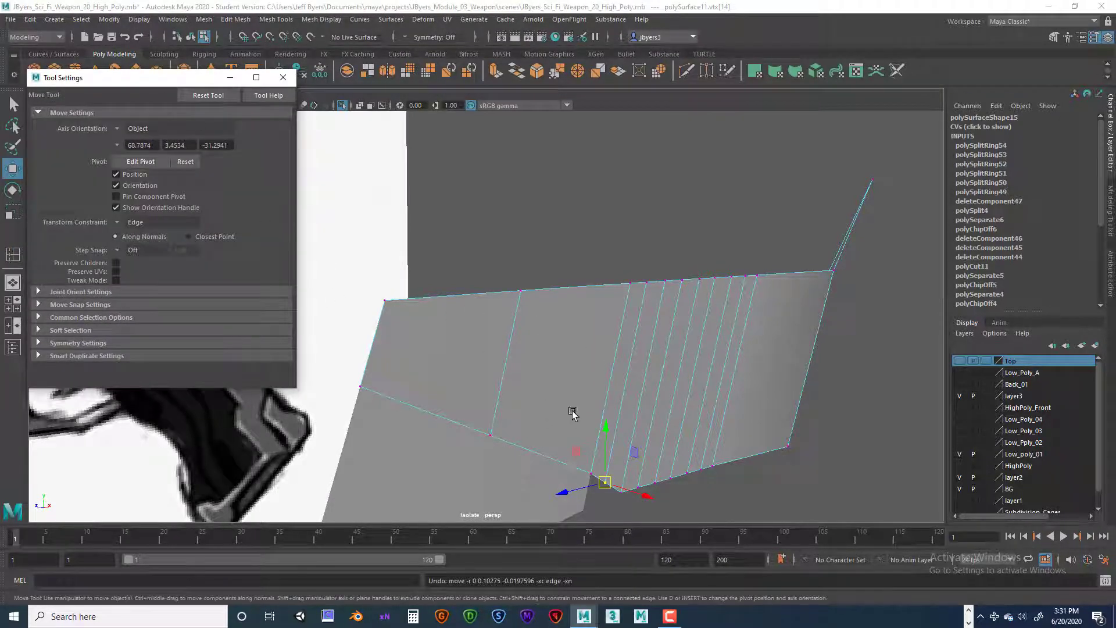
drag(606, 430, 628, 331)
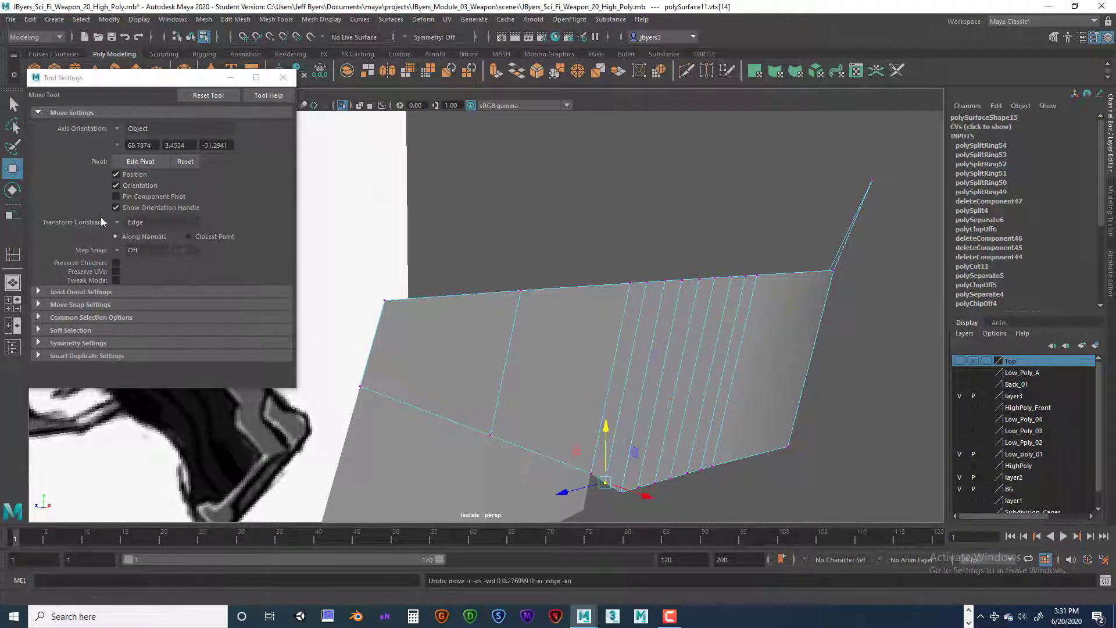
click(117, 222)
click(129, 232)
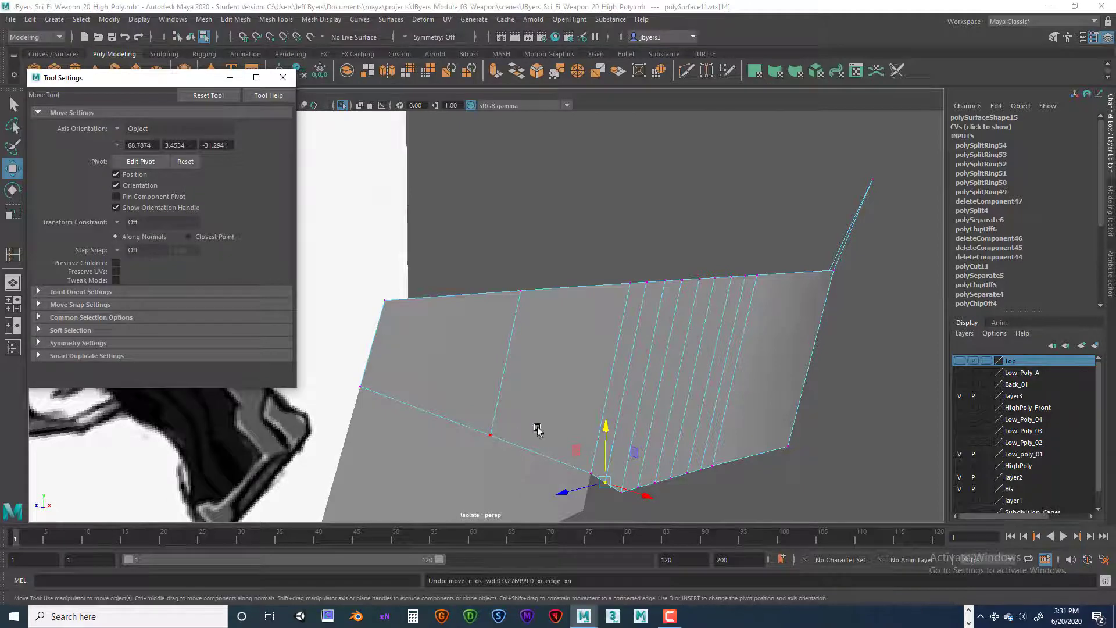
drag(604, 437, 568, 267)
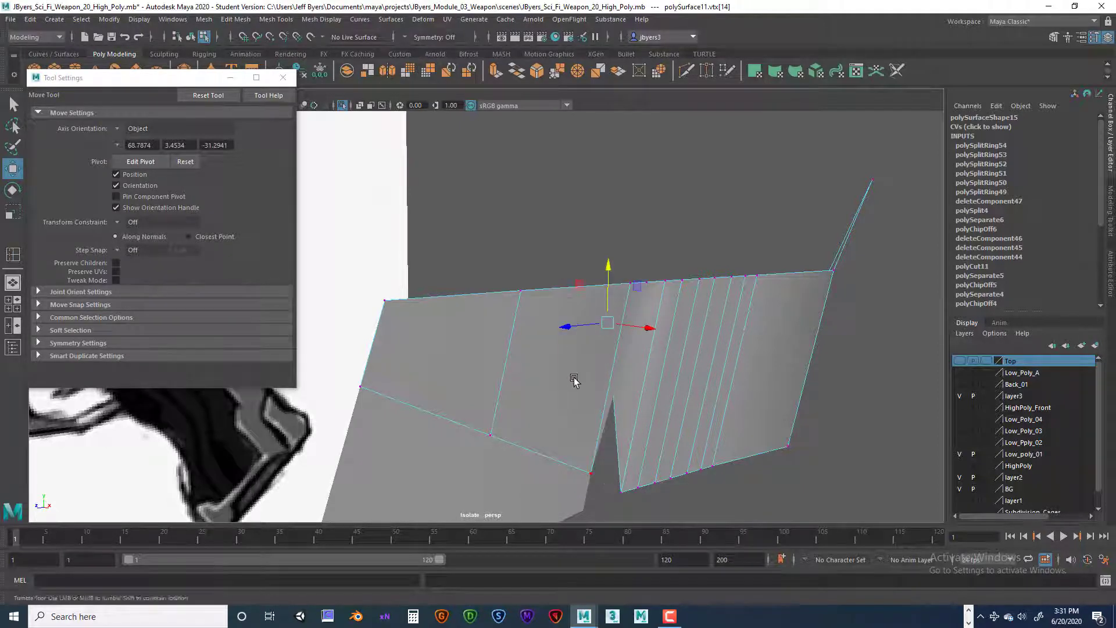
alt+drag(573, 378, 525, 379)
key(ctrl+z)
Step: Set the Move tool's transform constraint to Edge and, in the side view, slide the selected lower vertex up onto the front of the pivot's round outline
alt+middle_drag(524, 379, 589, 371)
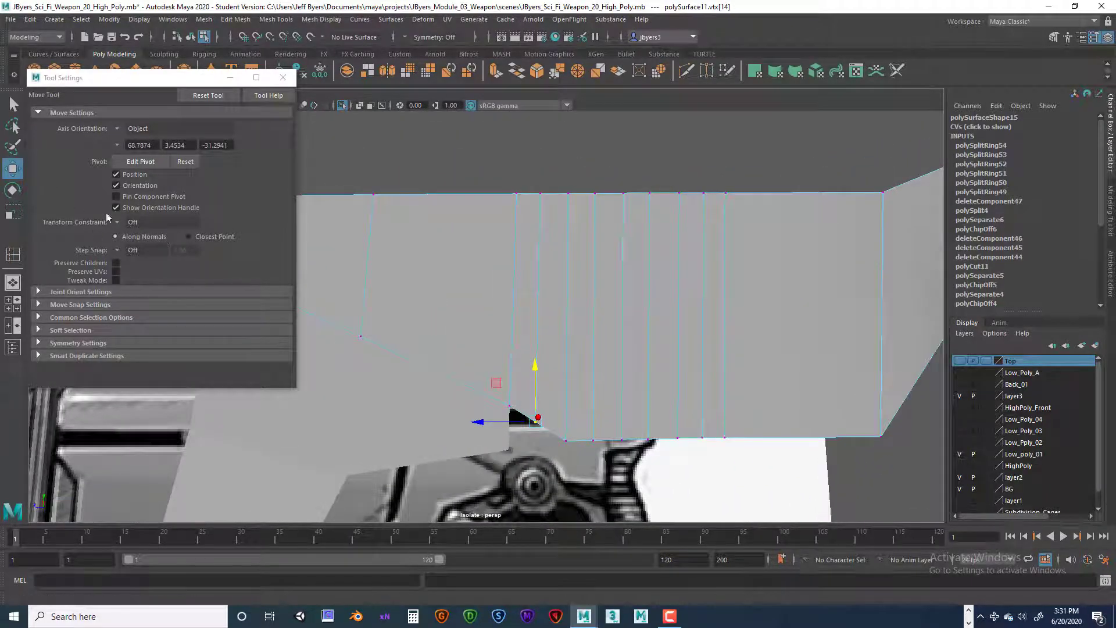
click(132, 222)
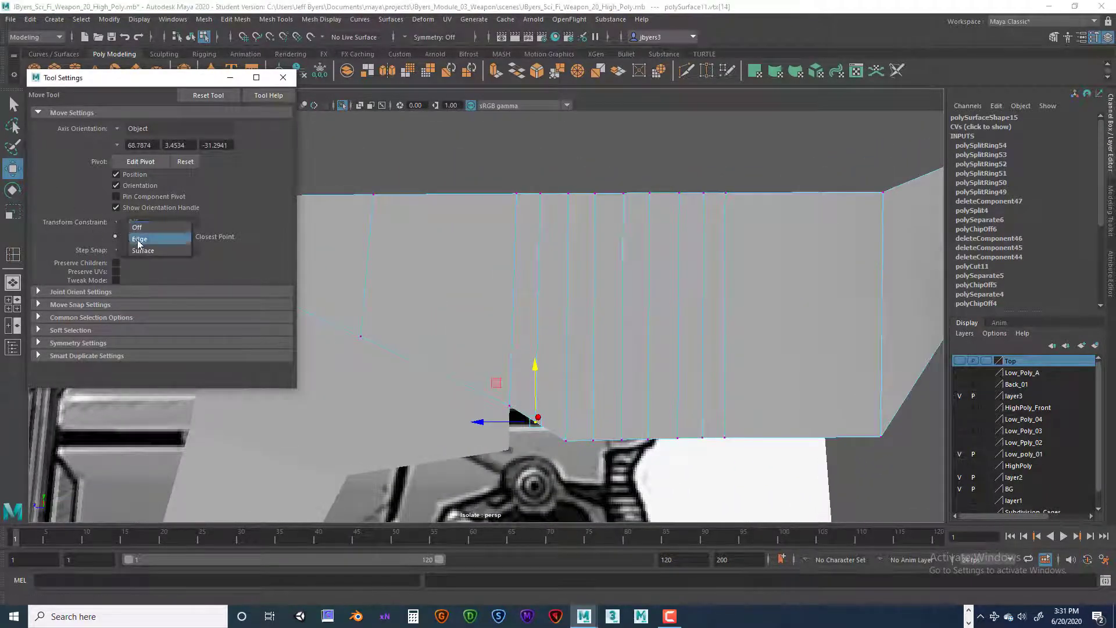
click(140, 234)
key(space)
key(space)
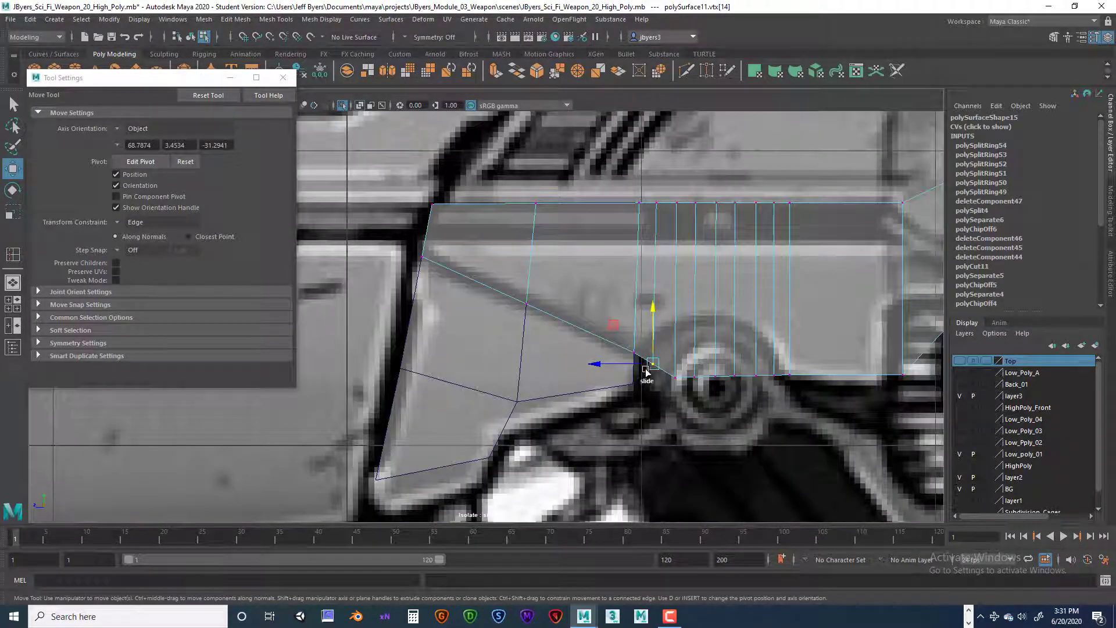
drag(652, 365, 654, 331)
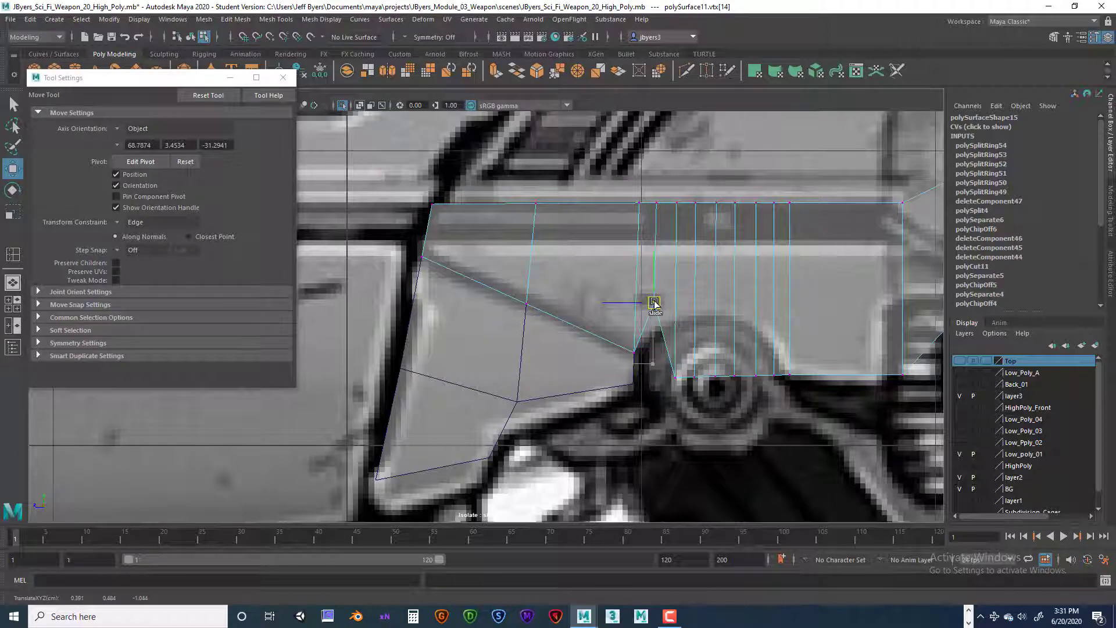
drag(655, 303, 657, 344)
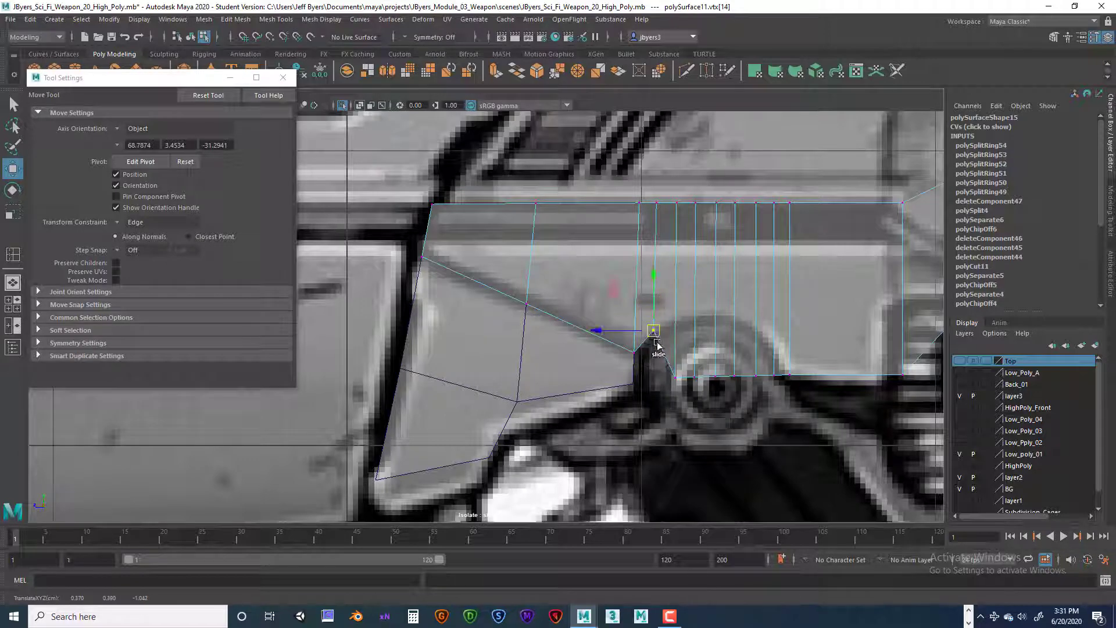
Step: Slide the next three lower-edge vertices up their vertical edges to follow the front half and crown of the pivot's round outline
click(679, 381)
drag(679, 381, 688, 321)
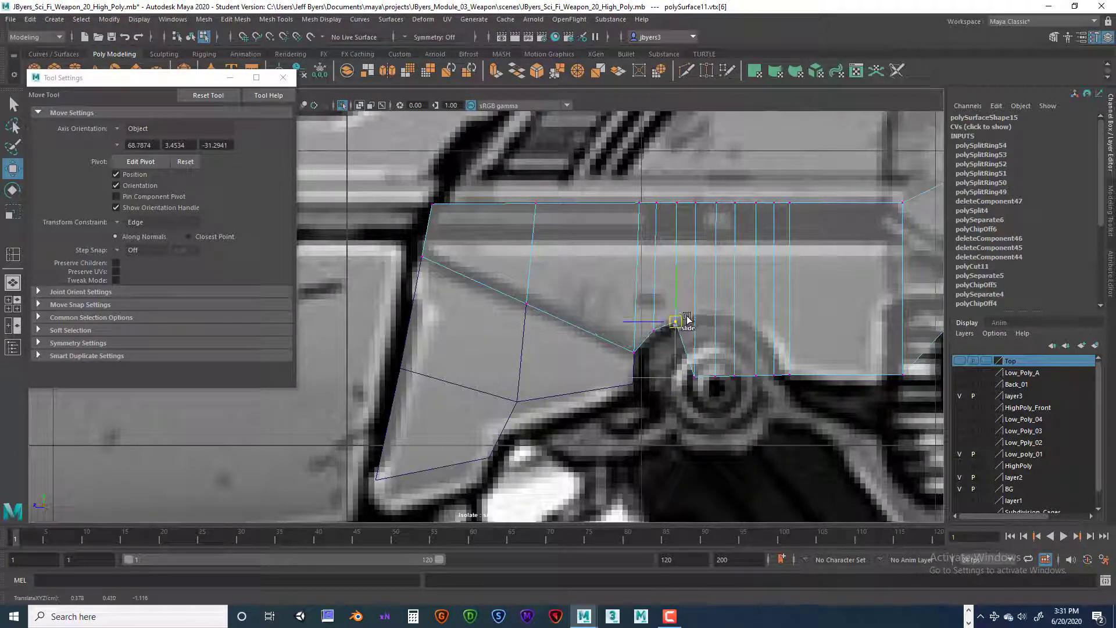
click(693, 377)
drag(693, 377, 703, 314)
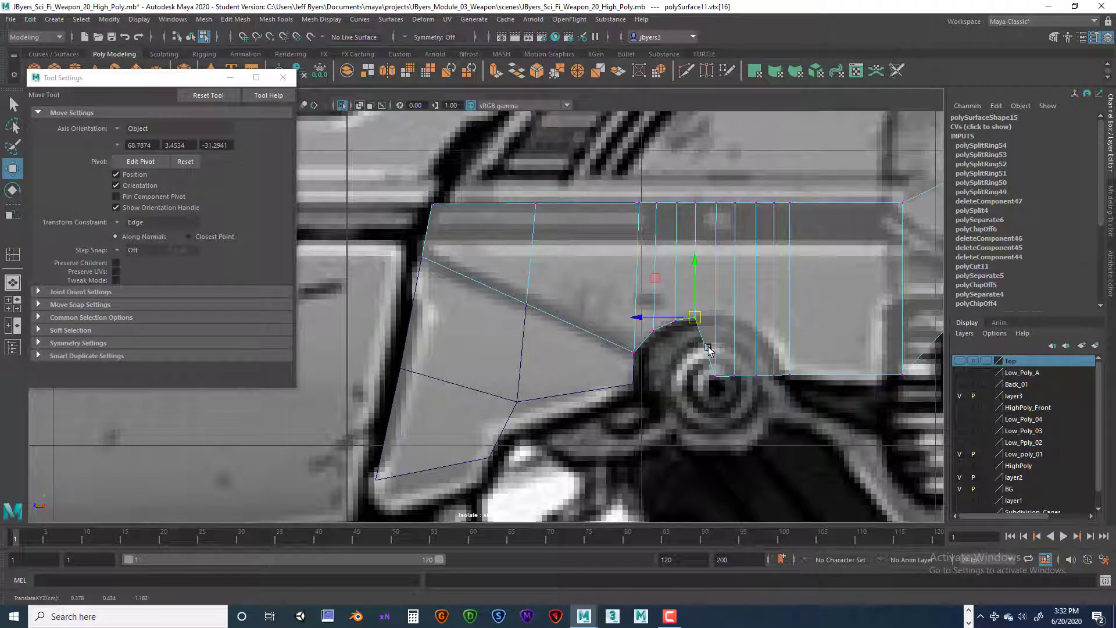
click(715, 377)
drag(715, 377, 718, 315)
Step: Slide the following three lower-edge vertices up their vertical edges so the arch curves down around the rear of the pivot
click(734, 375)
drag(734, 375, 735, 318)
click(756, 375)
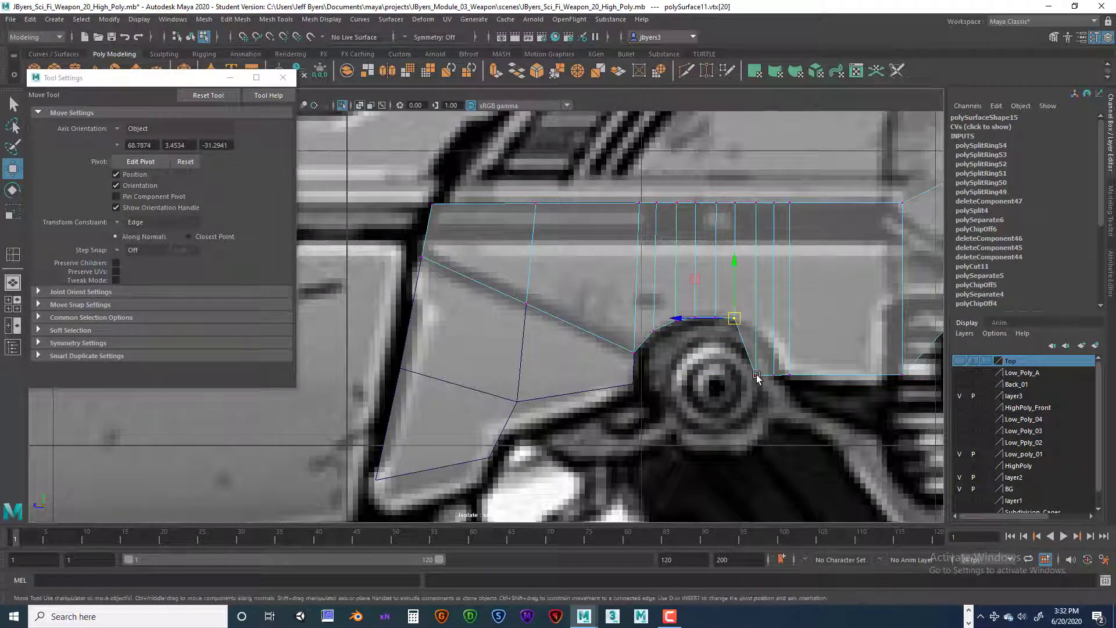
drag(757, 376, 757, 331)
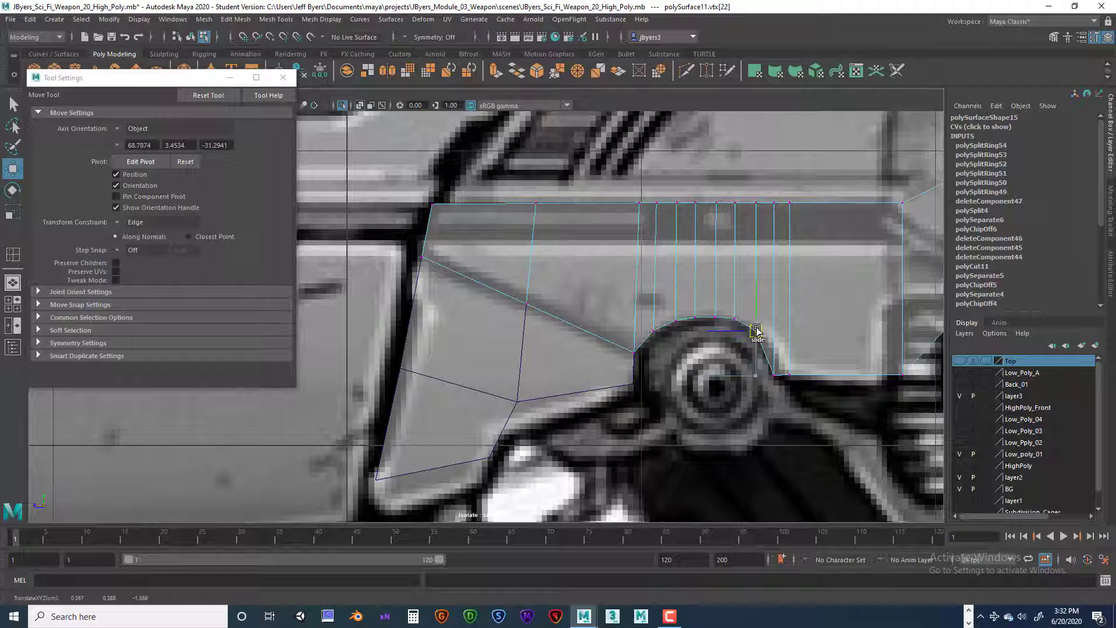
click(771, 375)
drag(772, 375, 774, 350)
Step: Try sliding the vertex at the arch's rear end toward the pivot with the Edge constraint, and undo both attempts
click(790, 376)
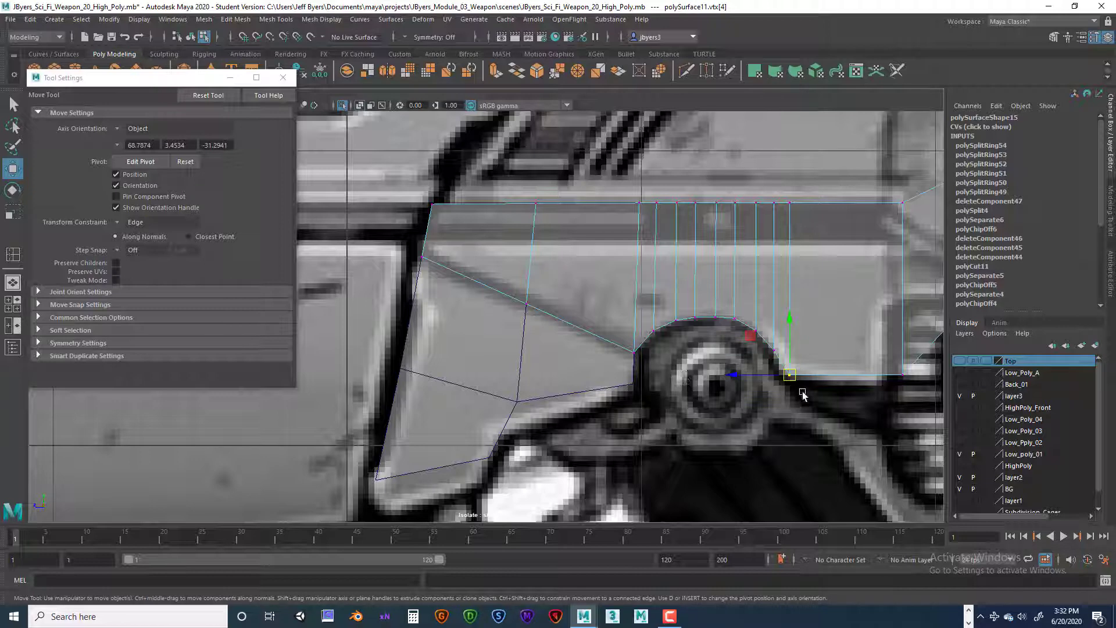
drag(774, 378, 761, 377)
key(ctrl+z)
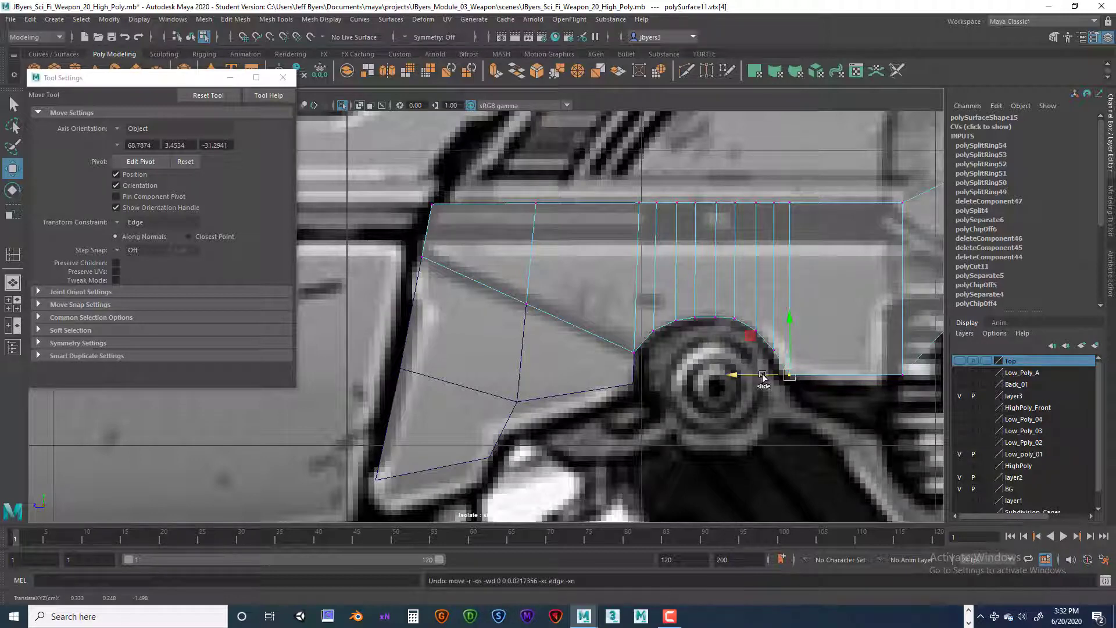
drag(763, 377, 737, 385)
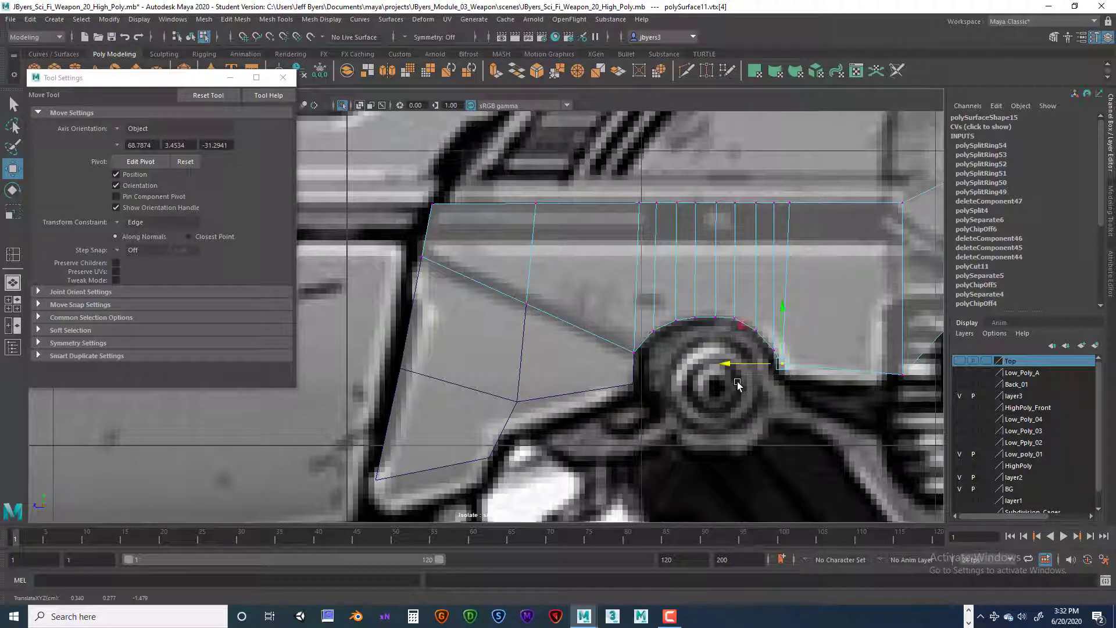
key(ctrl+z)
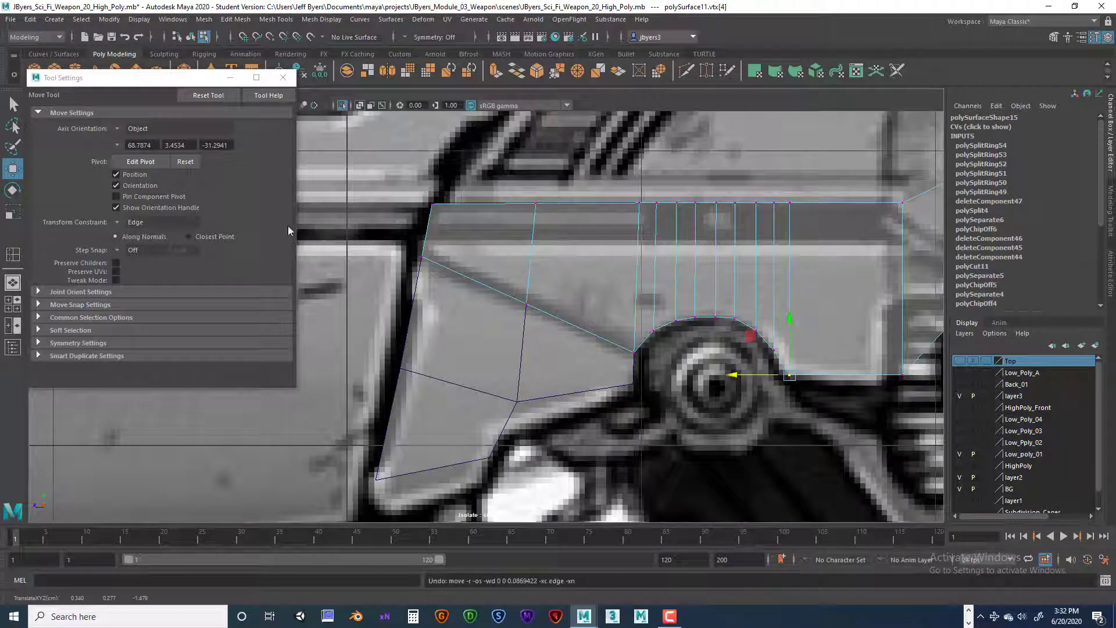
Step: Turn the transform constraint off and move the vertex at the arch's rear end slightly toward the pivot
click(128, 223)
click(148, 228)
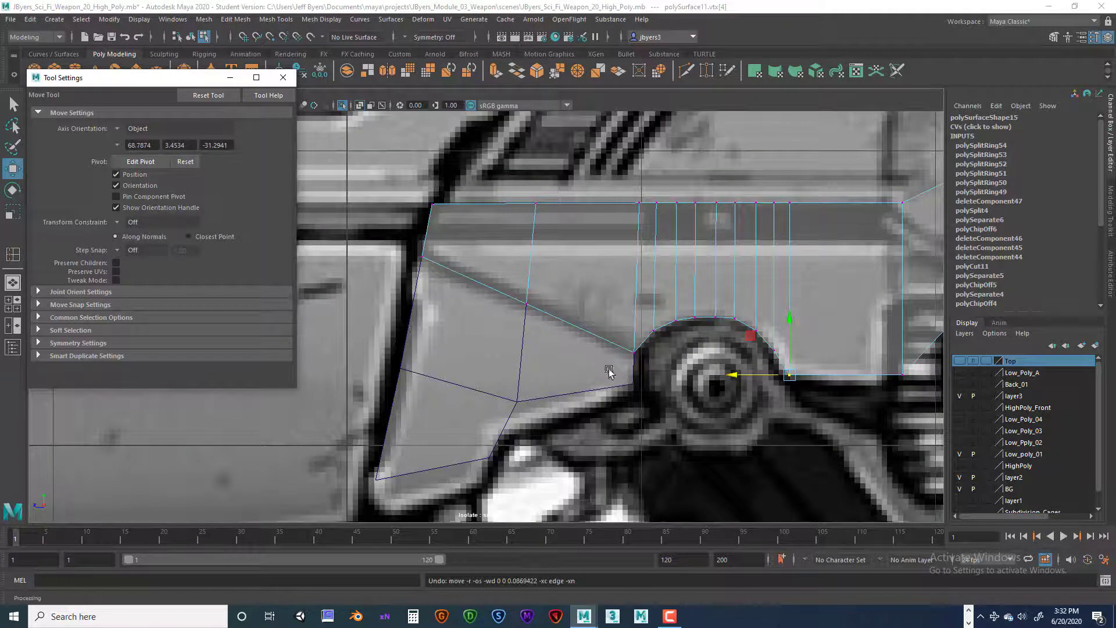
drag(733, 375, 728, 379)
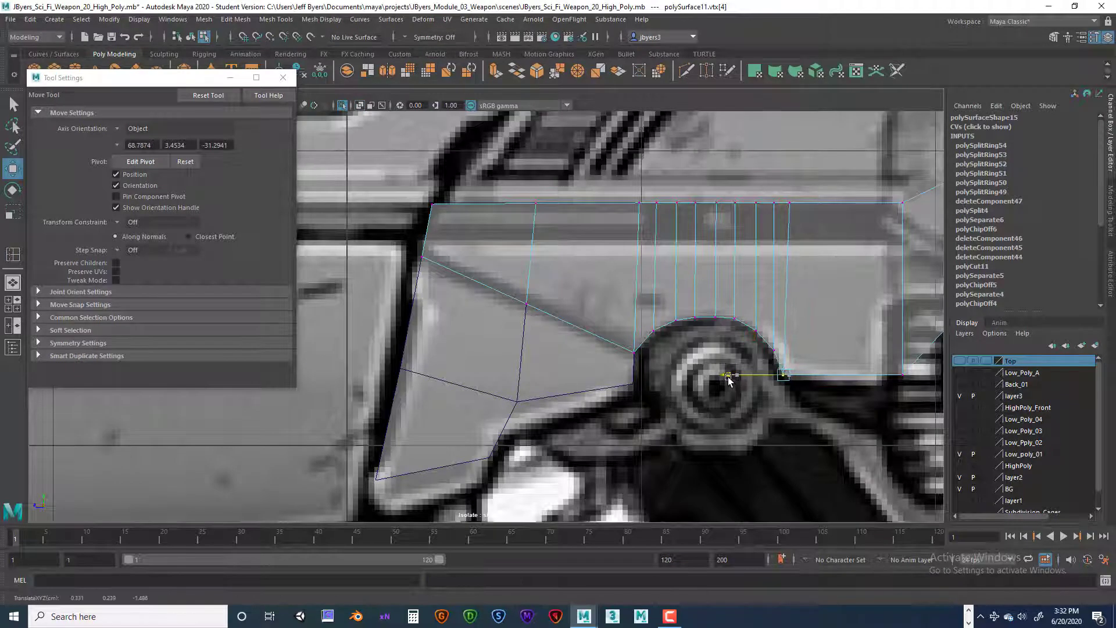
Step: Lower the side piece's rear bottom corner vertex slightly, and fine-tune its height against the reference image
click(901, 368)
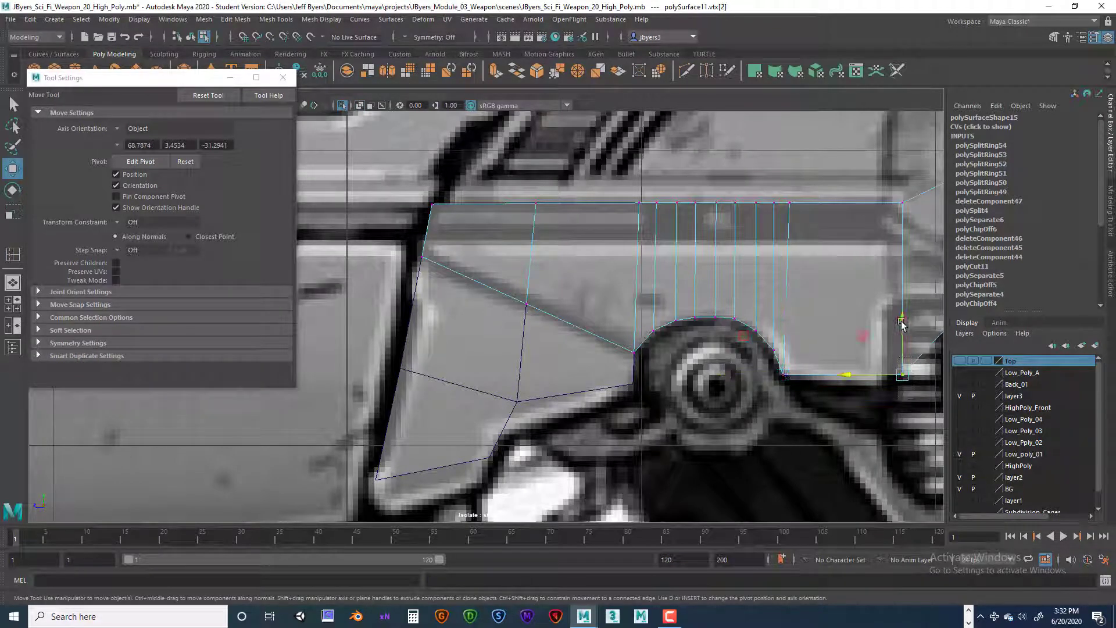
drag(901, 316, 901, 329)
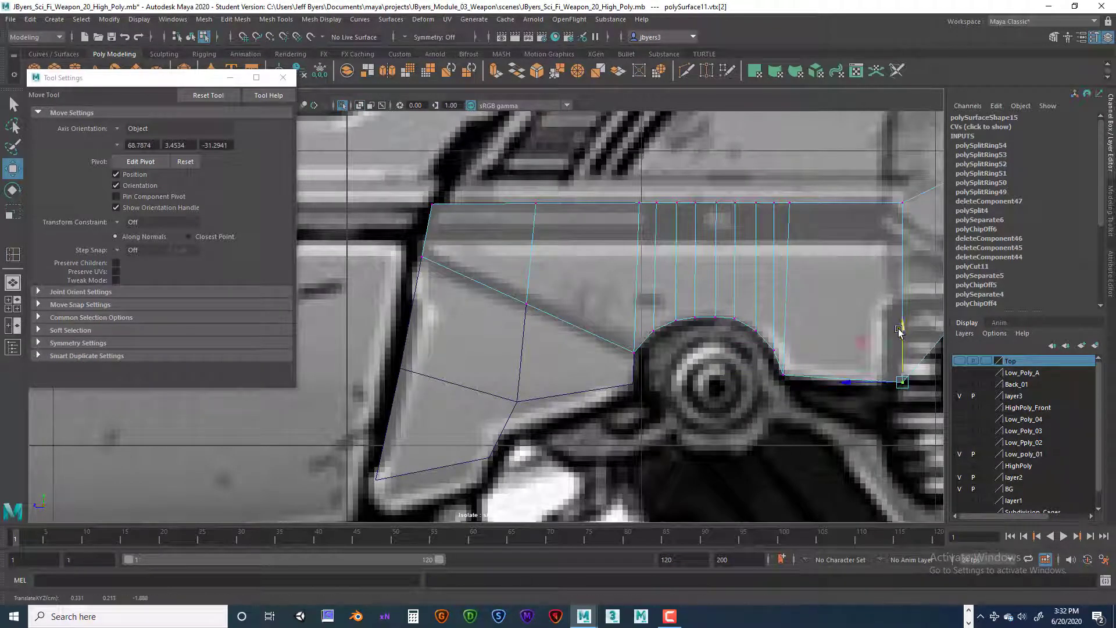
alt+middle_drag(850, 360, 729, 378)
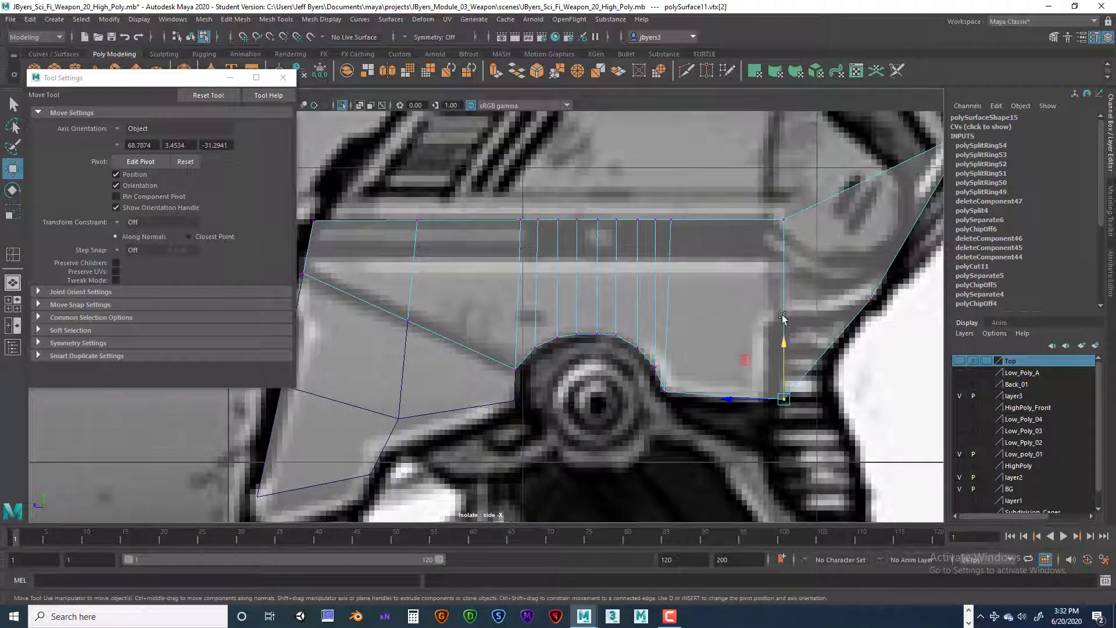
alt+middle_drag(813, 304, 790, 357)
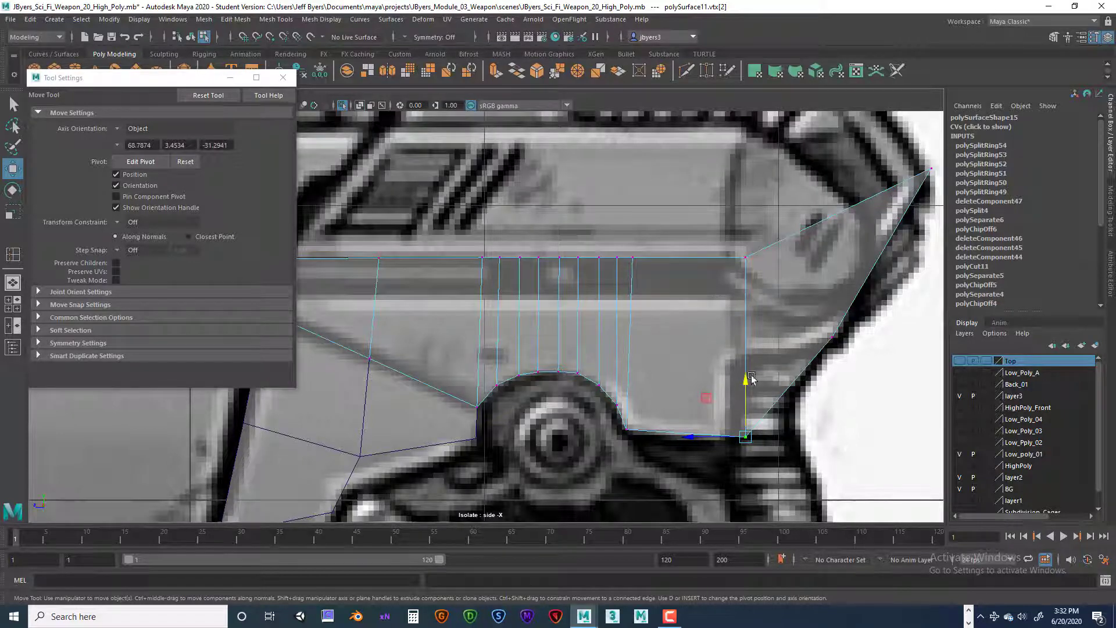
scroll(747, 377, down, 5)
scroll(680, 377, up, 4)
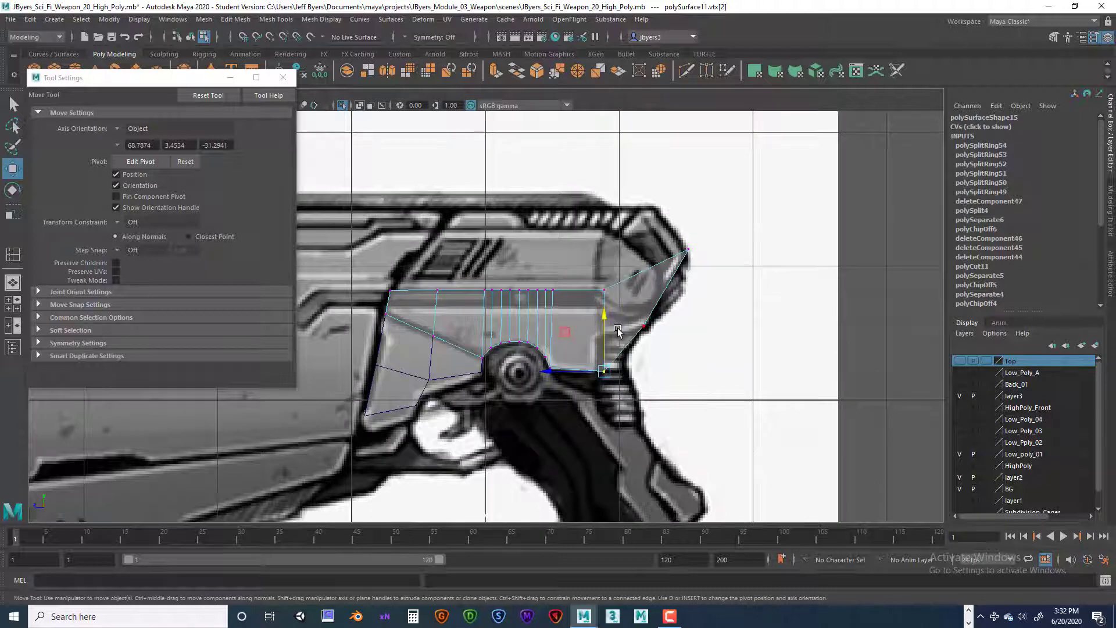
alt+middle_drag(618, 330, 732, 327)
alt+right_drag(733, 326, 849, 326)
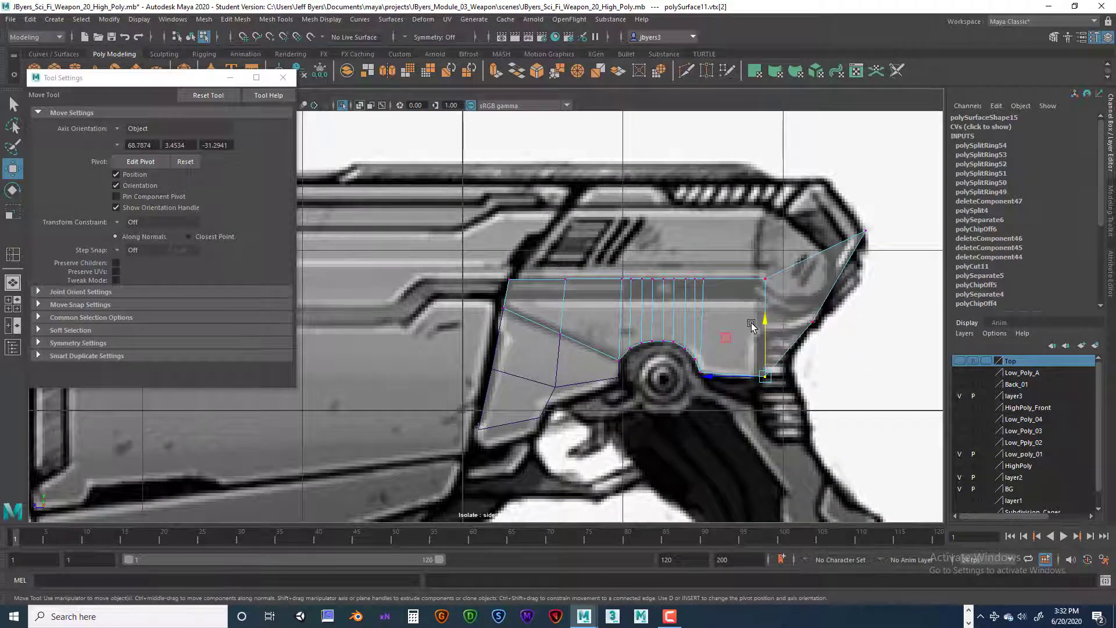
drag(764, 329, 764, 323)
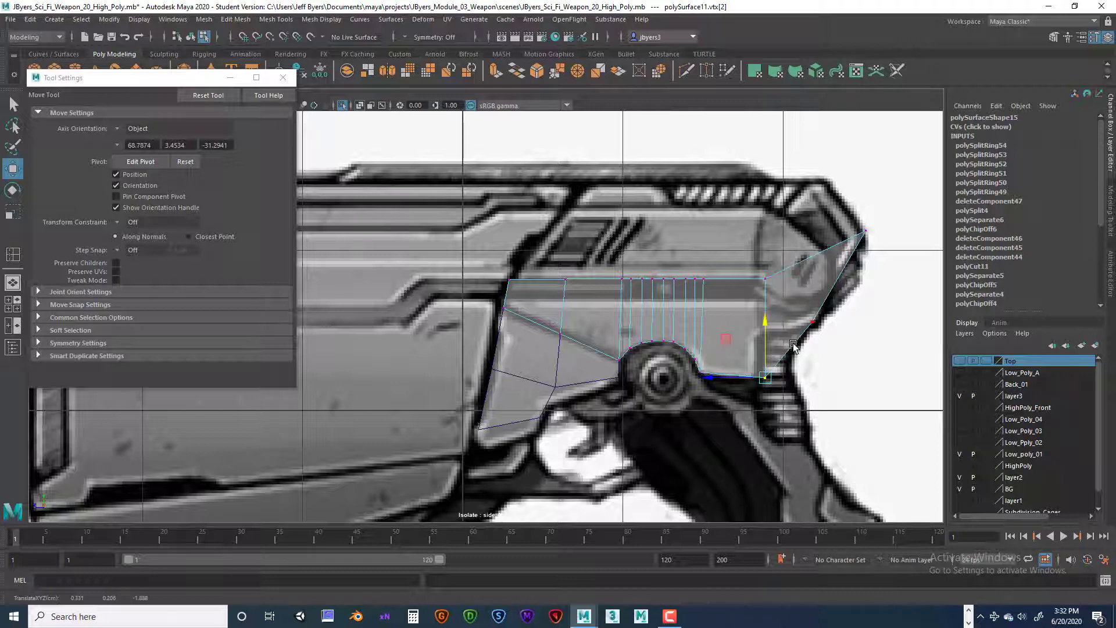
scroll(794, 347, up, 3)
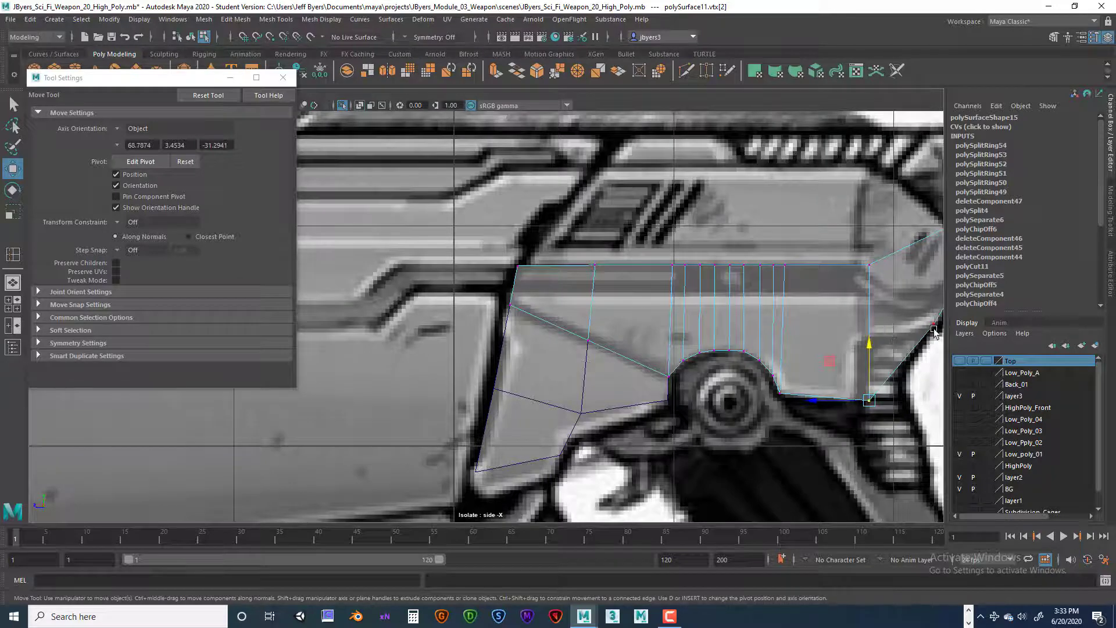
Step: Try raising the three vertices of the front slanted lower edge together, and undo the move
alt+middle_drag(600, 319, 560, 324)
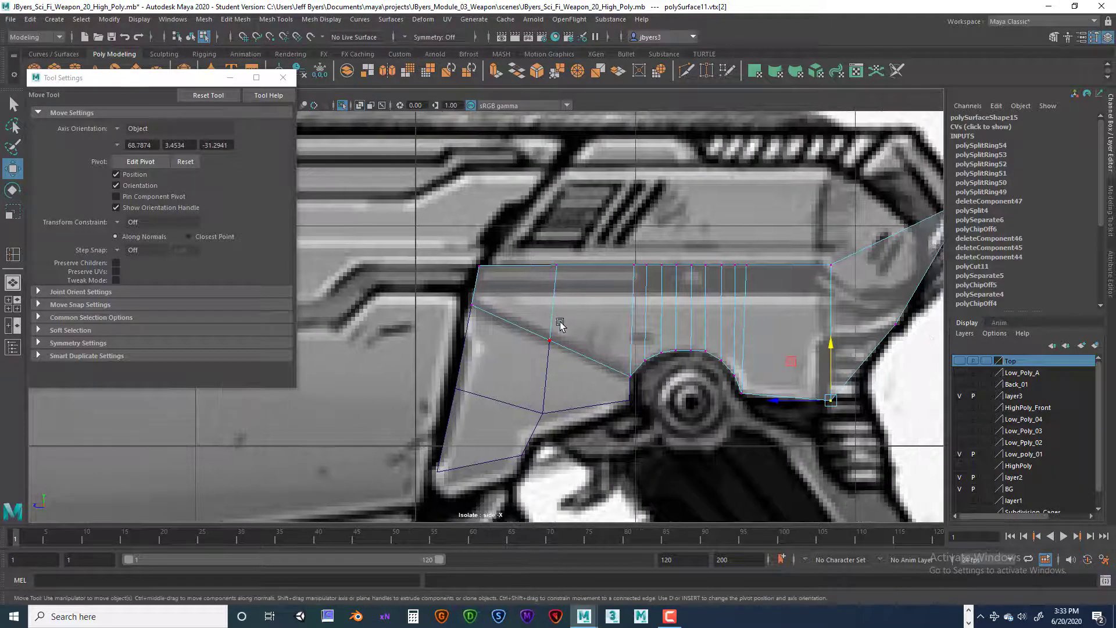
drag(462, 300, 633, 388)
drag(552, 294, 552, 283)
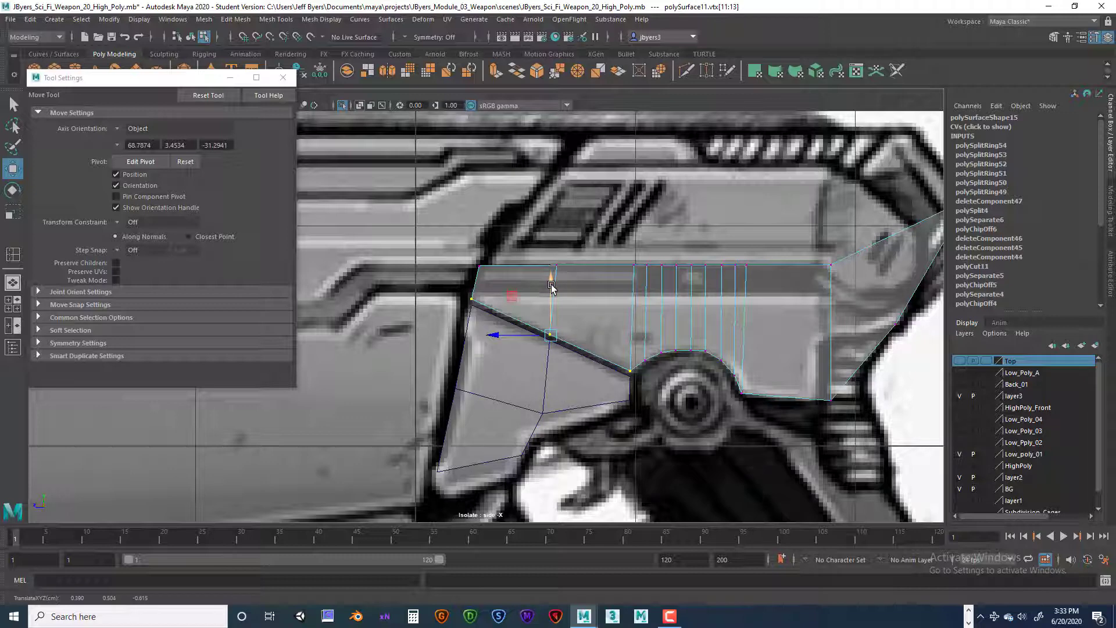
key(ctrl+z)
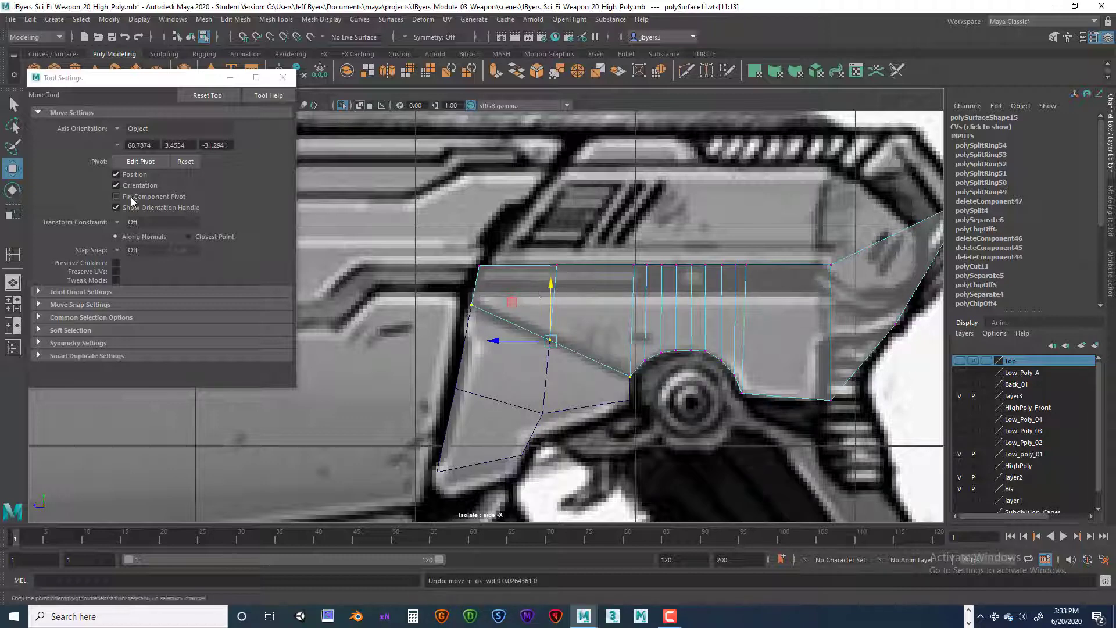
Step: Set the transform constraint to Edge and slide the foremost vertex of the slanted lower edge slightly up along the piece's front edge
click(134, 221)
click(152, 234)
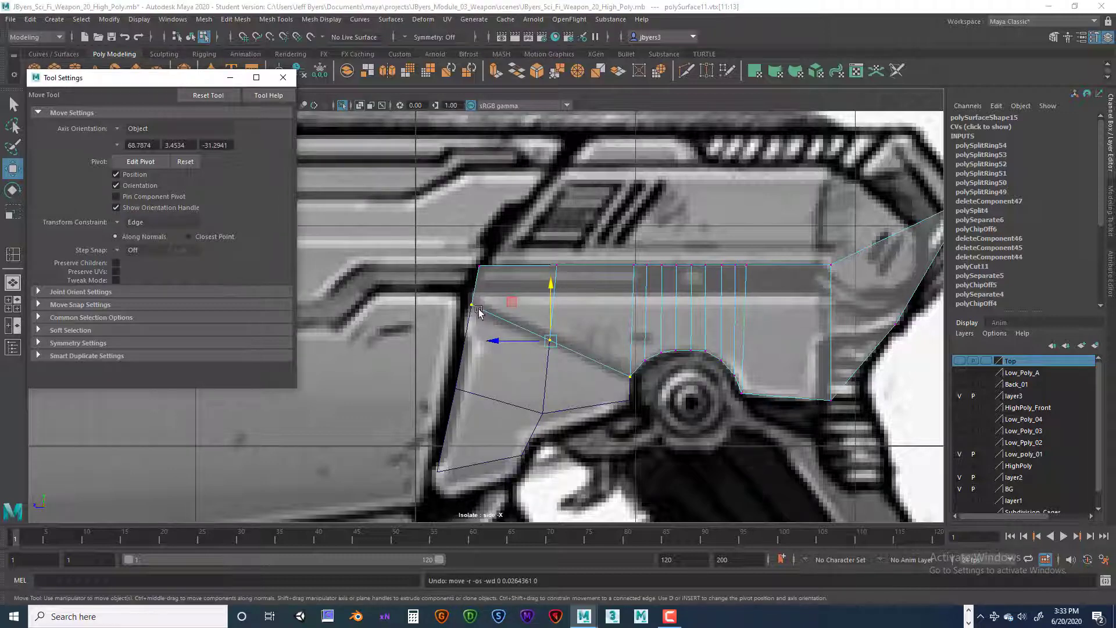
click(472, 306)
drag(472, 287, 473, 278)
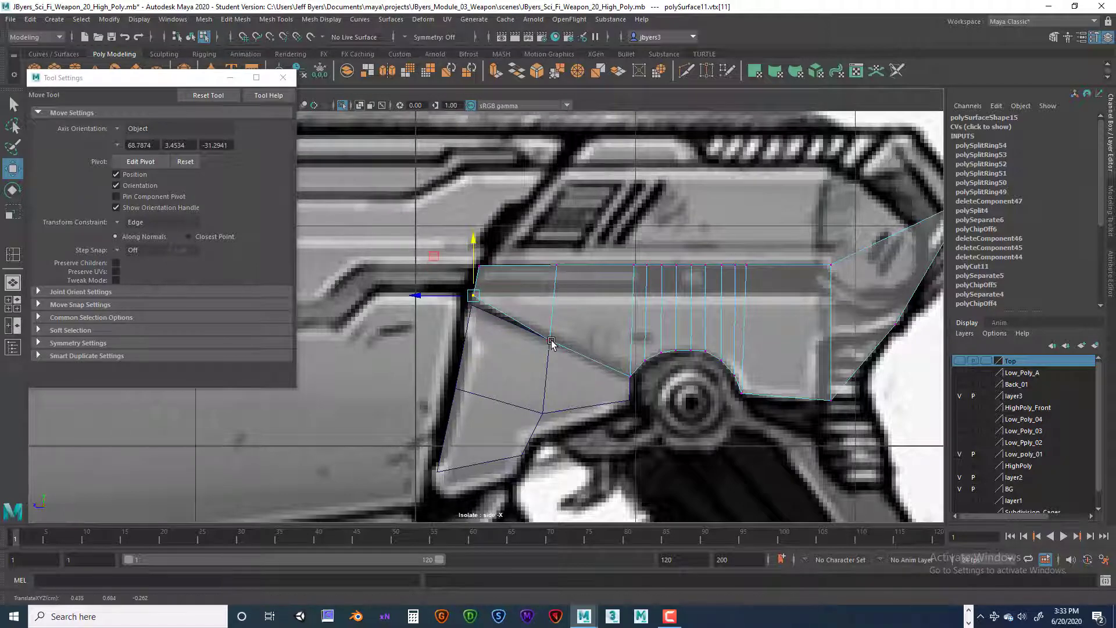
mouse_move(473, 267)
mouse_down()
mouse_move(469, 300)
mouse_move(470, 272)
mouse_up()
key(ctrl+z)
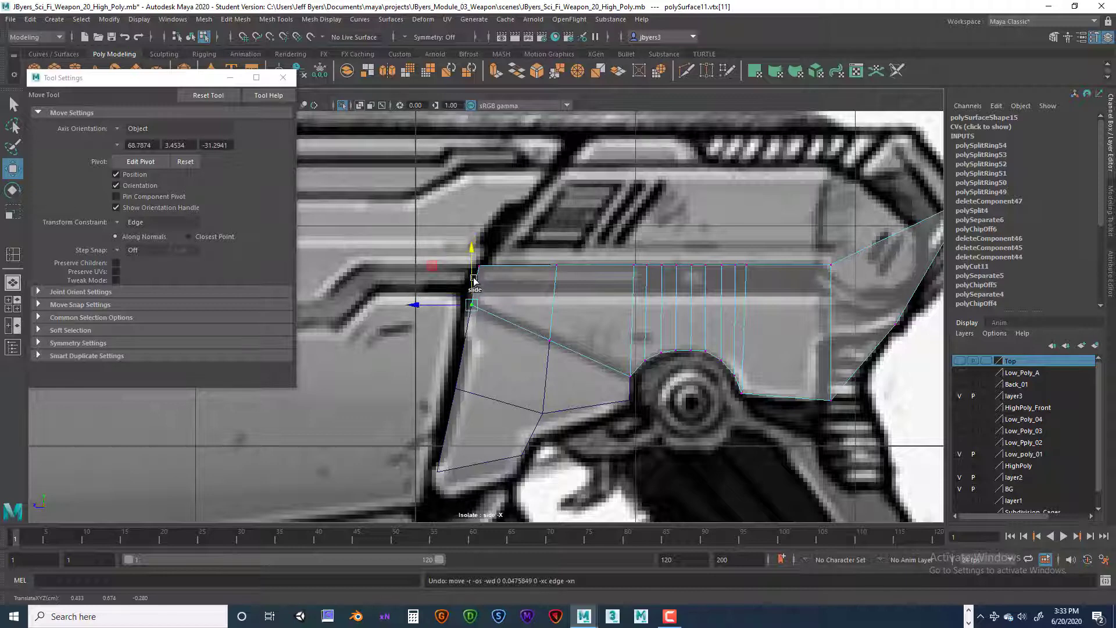
drag(473, 267, 474, 271)
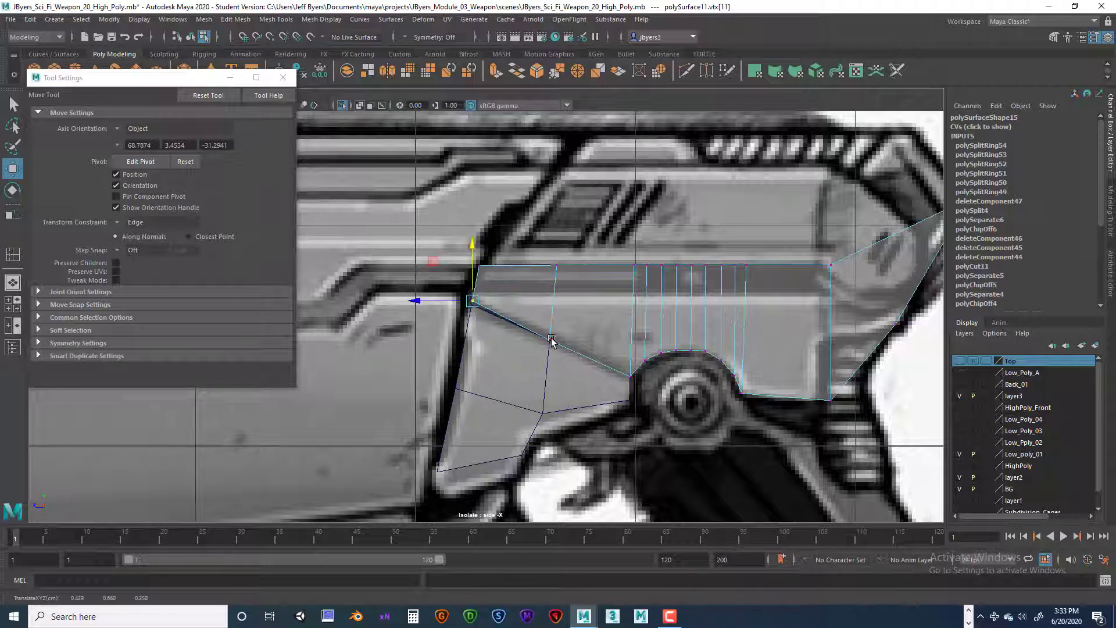
Step: Slide the middle and rear vertices of the slanted lower edge slightly upward to leave a narrow, even gap above the lower piece
click(547, 342)
drag(550, 310, 550, 310)
click(629, 376)
drag(629, 348, 628, 344)
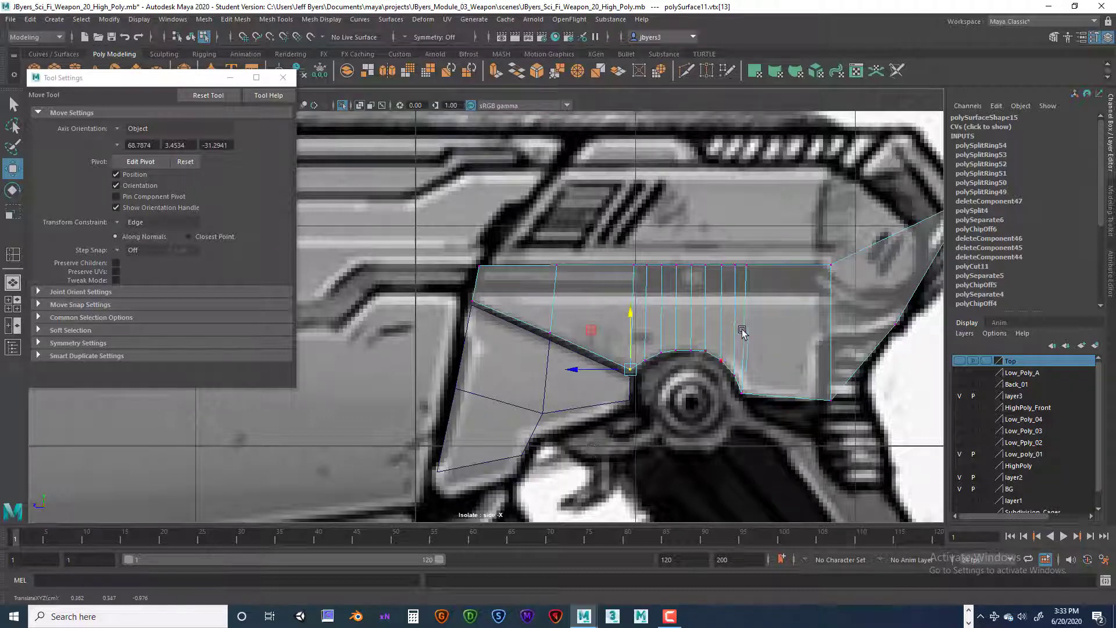
Step: Slide the rear bottom and rear top corner vertices slightly forward along their horizontal edges to match the reference panel, and save the scene
alt+middle_drag(778, 343, 754, 340)
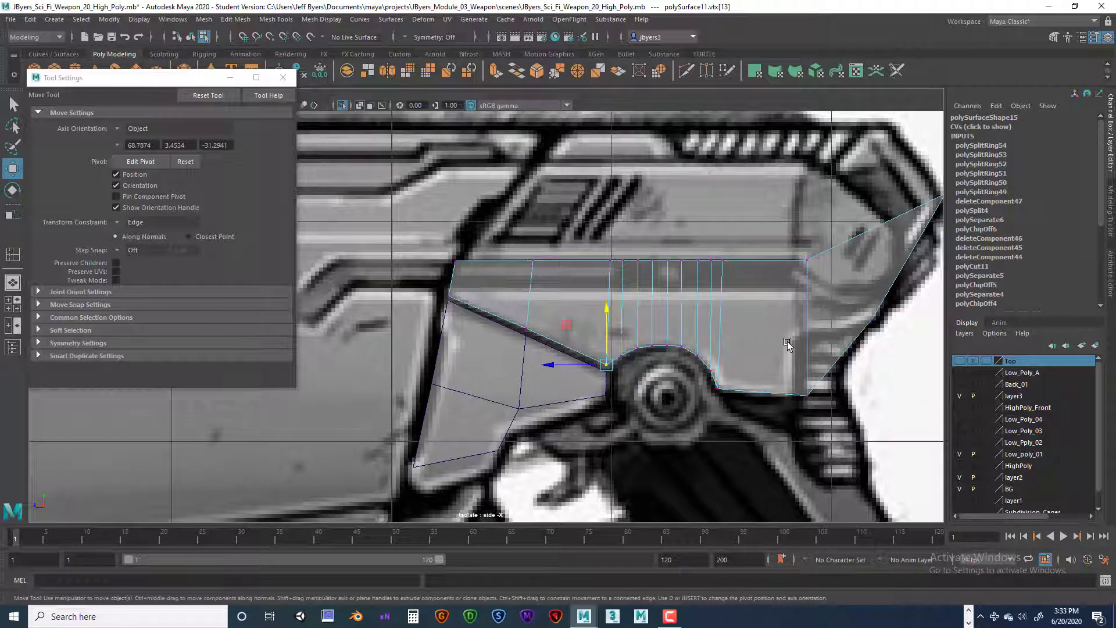
click(808, 395)
drag(787, 394, 777, 397)
click(807, 260)
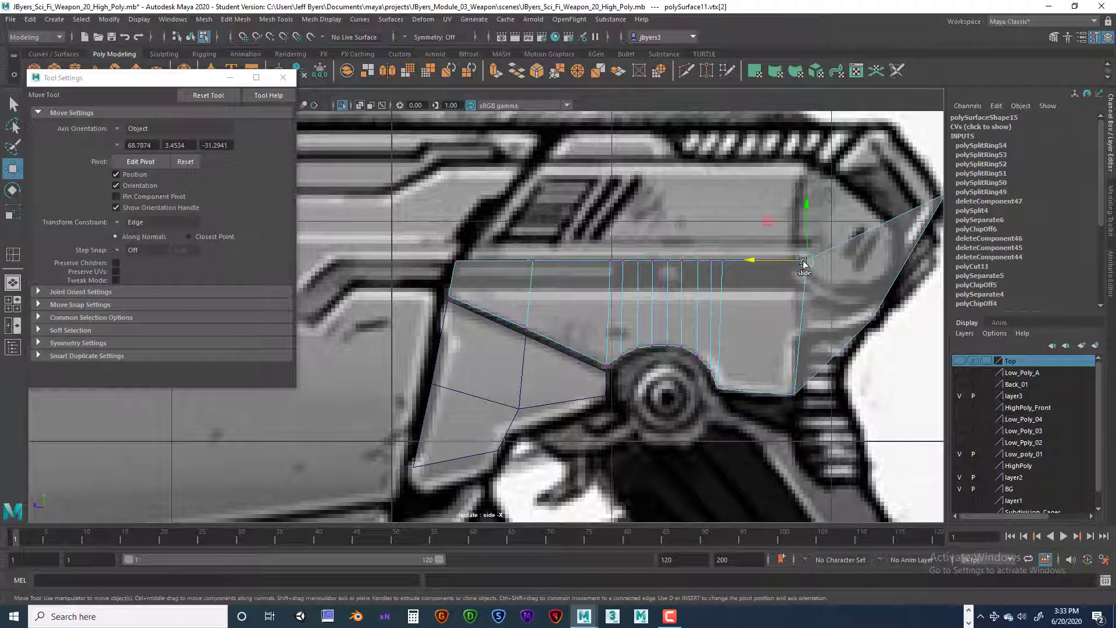
drag(782, 261, 770, 268)
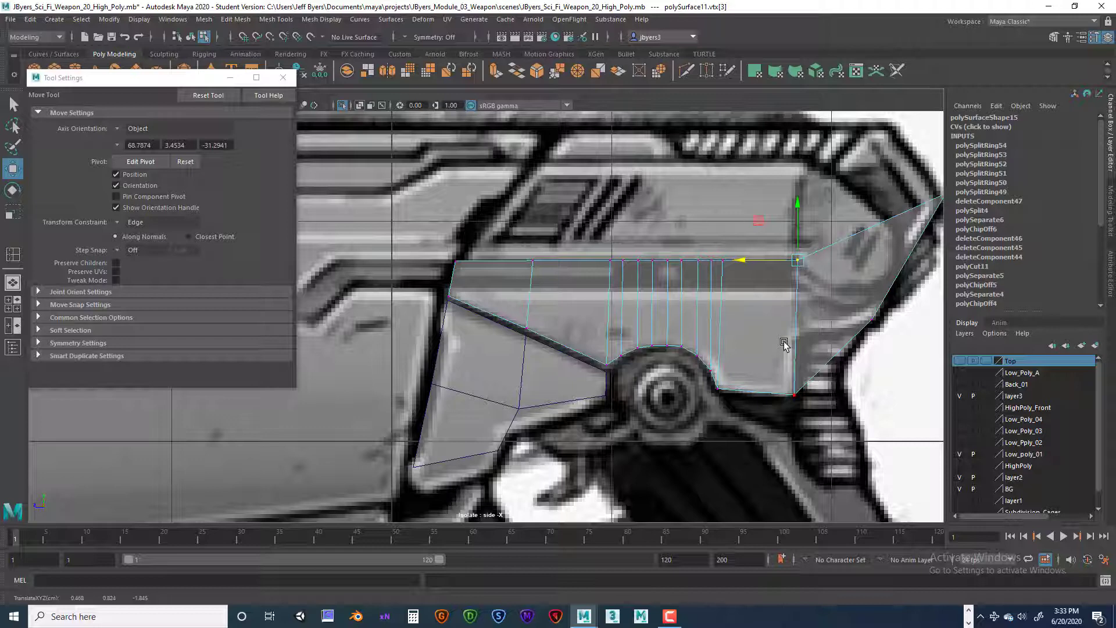
key(ctrl+s)
Step: Slide the two foremost top-edge vertices of the upper side piece down along their edges to the reference's lower panel line
click(455, 260)
drag(455, 234, 450, 250)
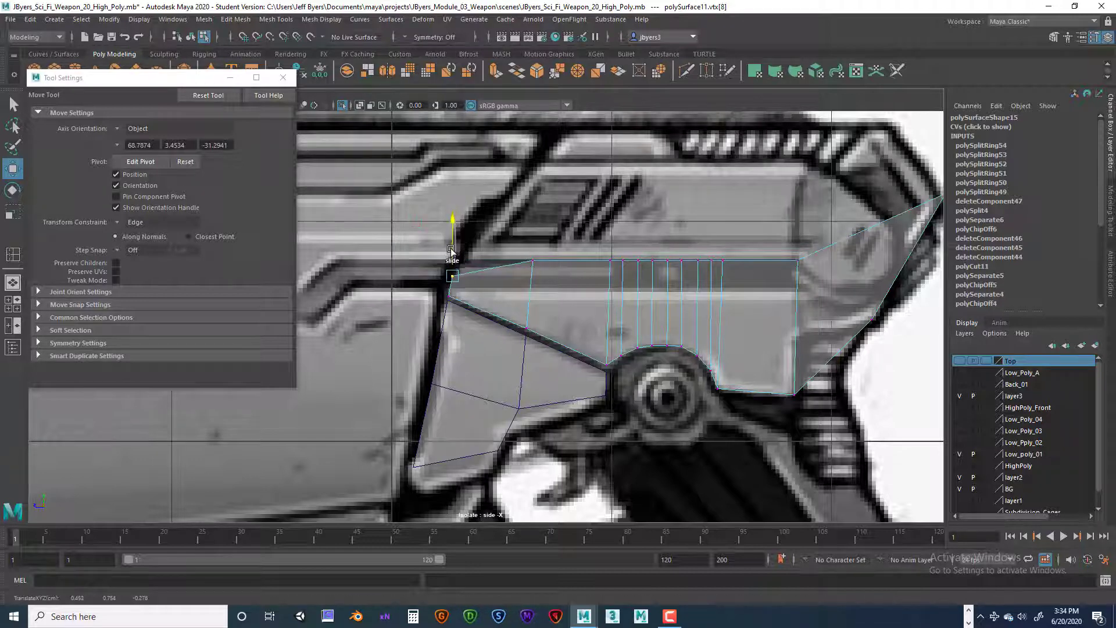
click(533, 260)
drag(533, 239, 531, 268)
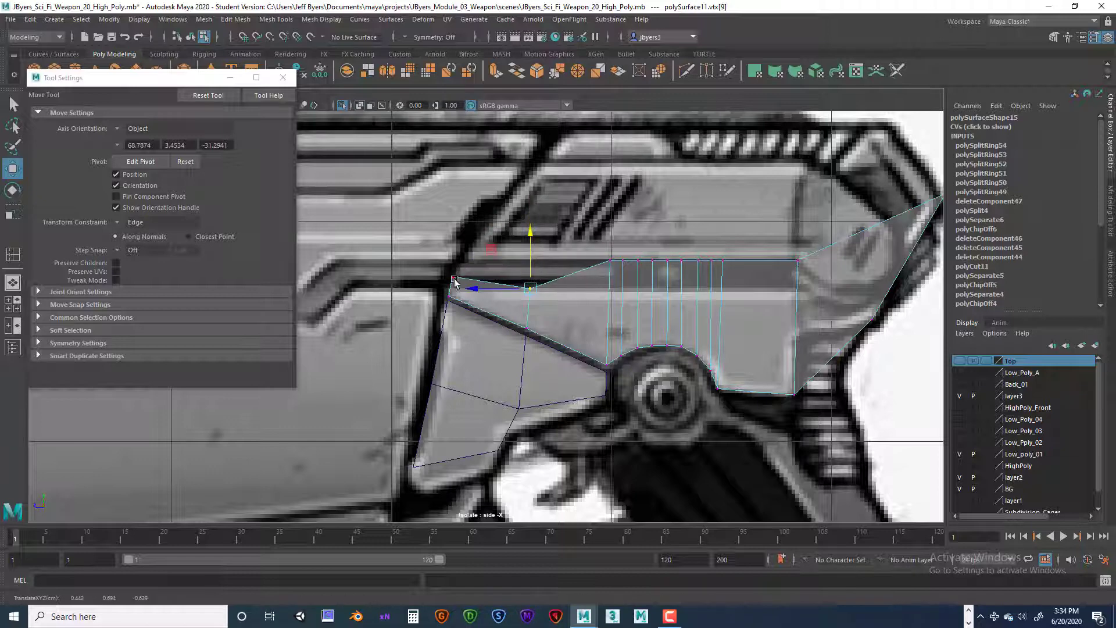
click(454, 276)
drag(458, 258, 452, 266)
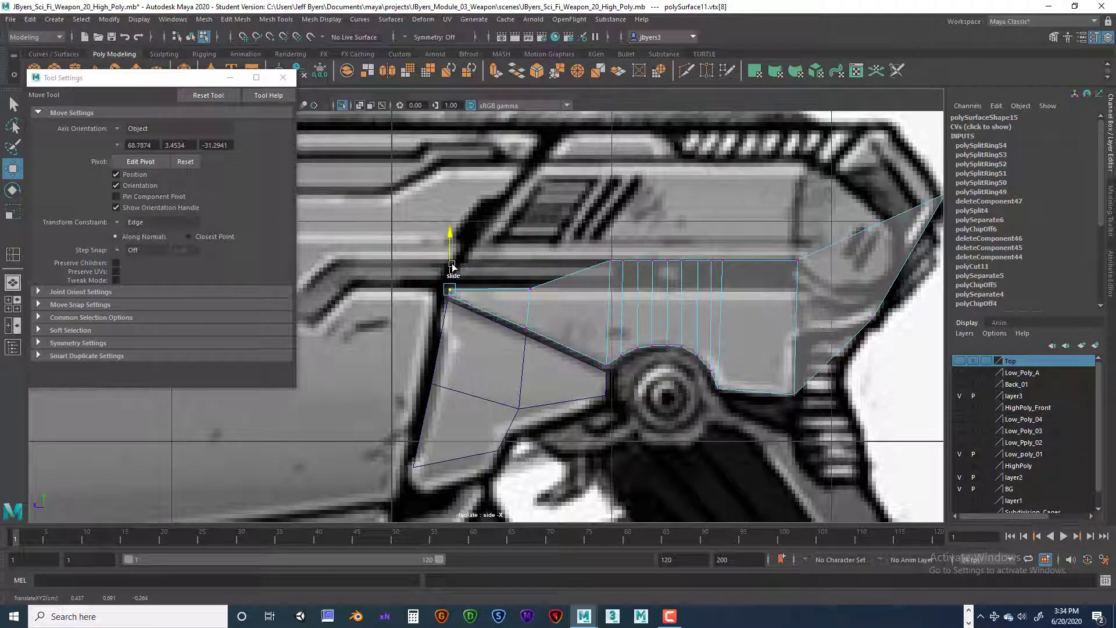
Step: Slide the top-edge vertices above the pivot cutout down one by one to line up with the lowered front section
click(608, 262)
drag(609, 262, 628, 268)
click(623, 261)
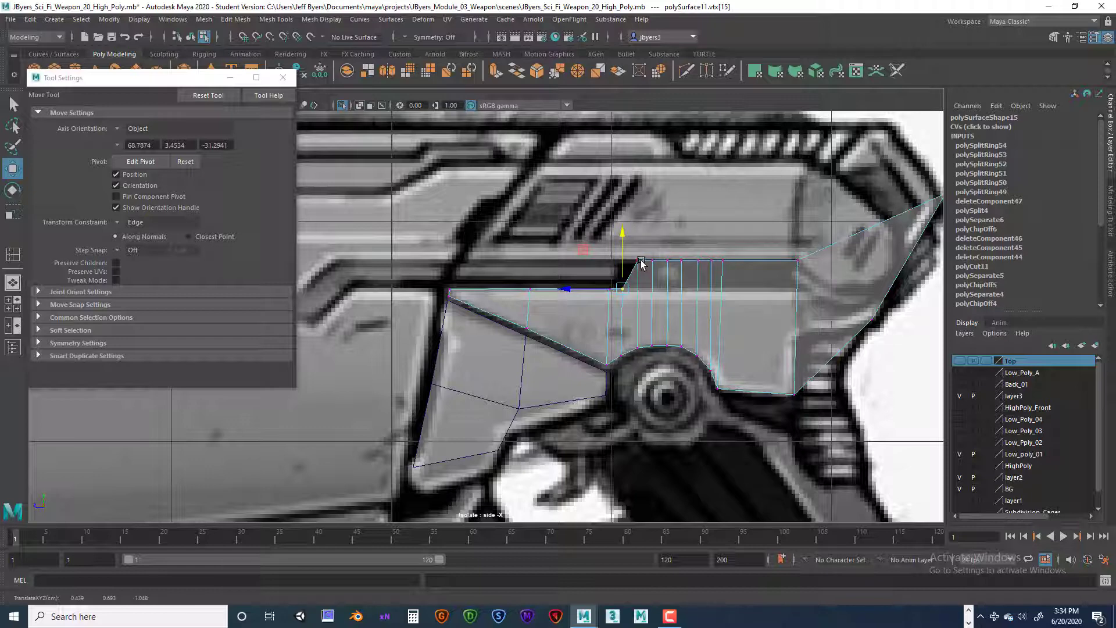
click(639, 261)
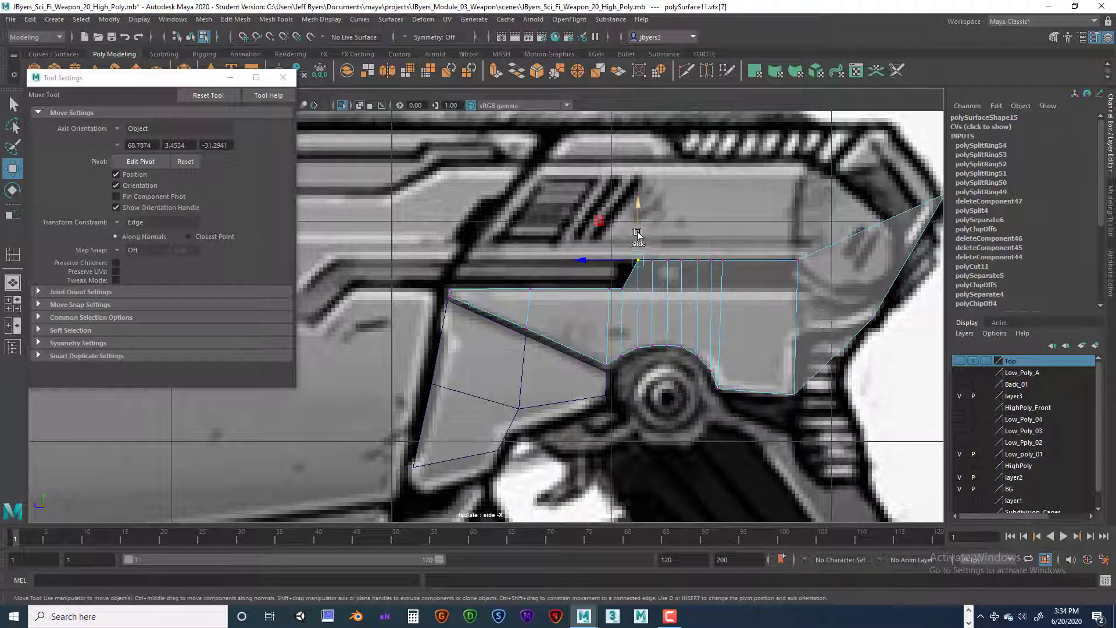
drag(638, 233, 656, 270)
click(651, 260)
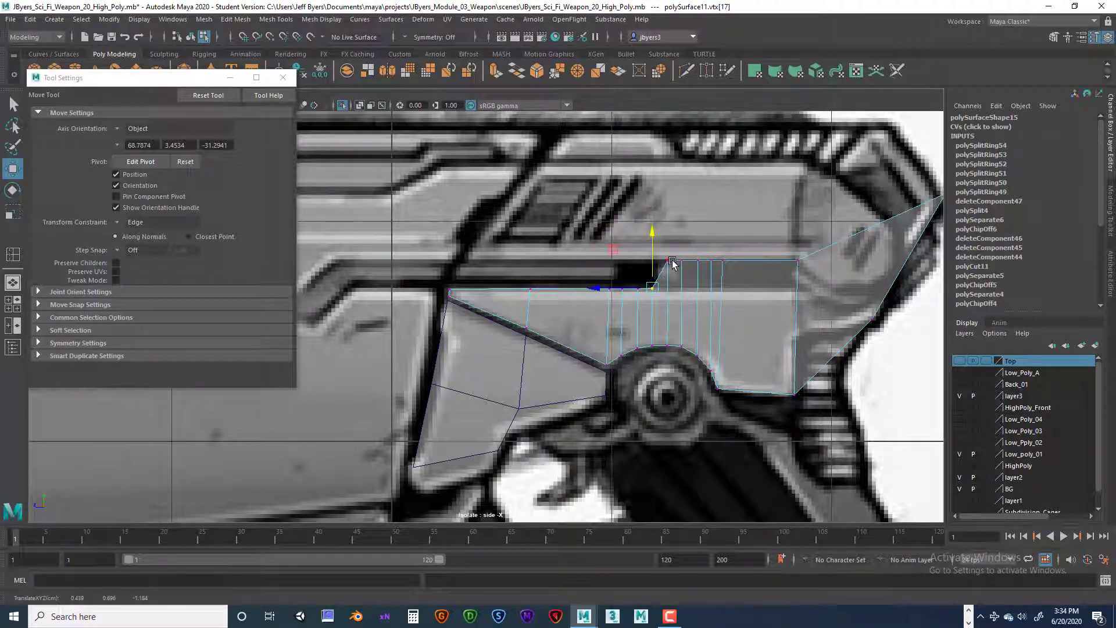
scroll(699, 258, up, 3)
alt+middle_drag(727, 301, 606, 304)
scroll(668, 294, up, 1)
alt+middle_drag(706, 286, 606, 332)
click(632, 245)
drag(638, 238, 633, 286)
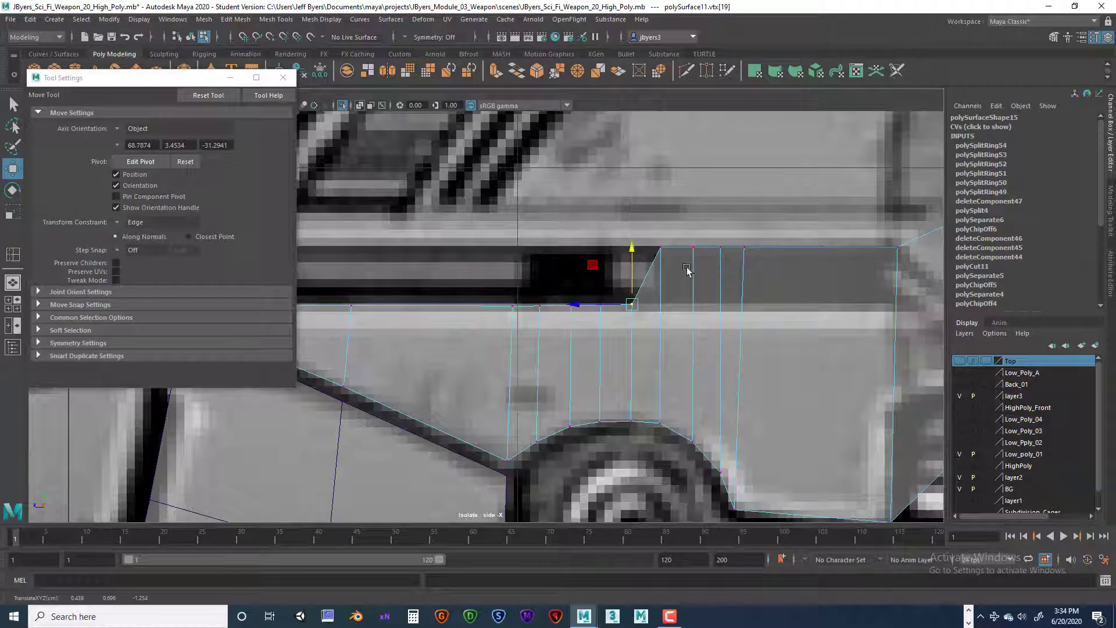
click(660, 247)
drag(660, 219, 696, 283)
click(693, 248)
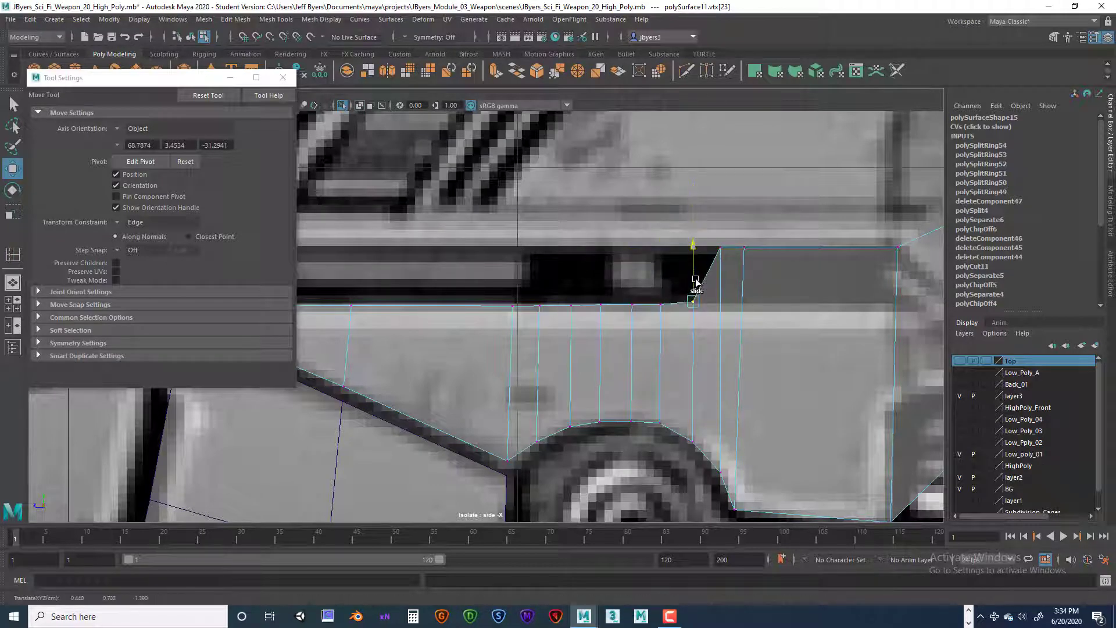
click(721, 246)
drag(721, 231, 724, 284)
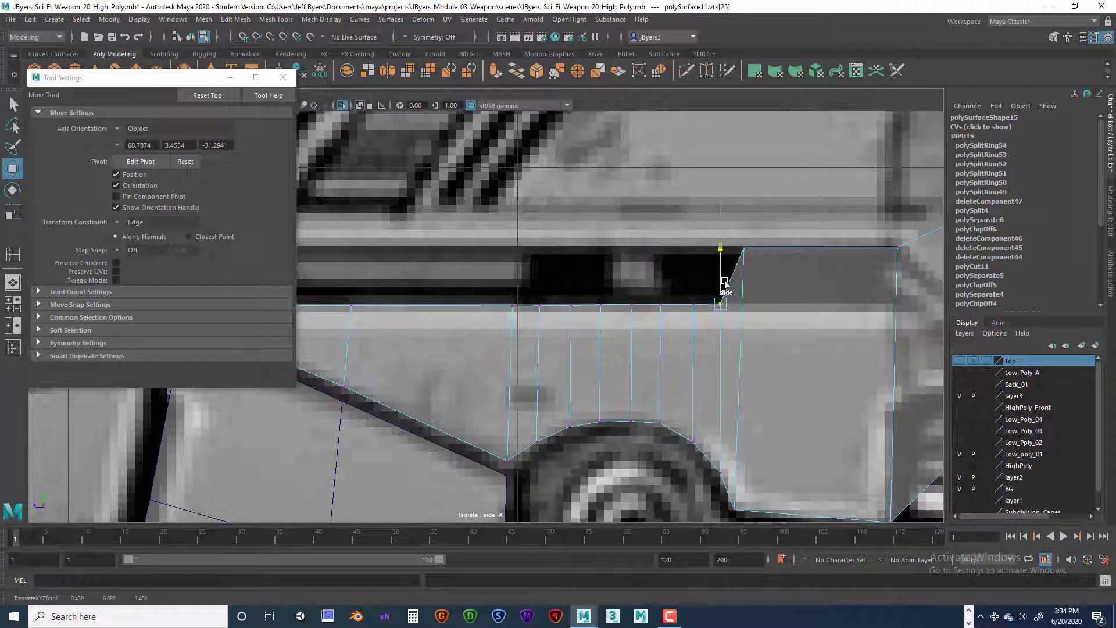
click(747, 248)
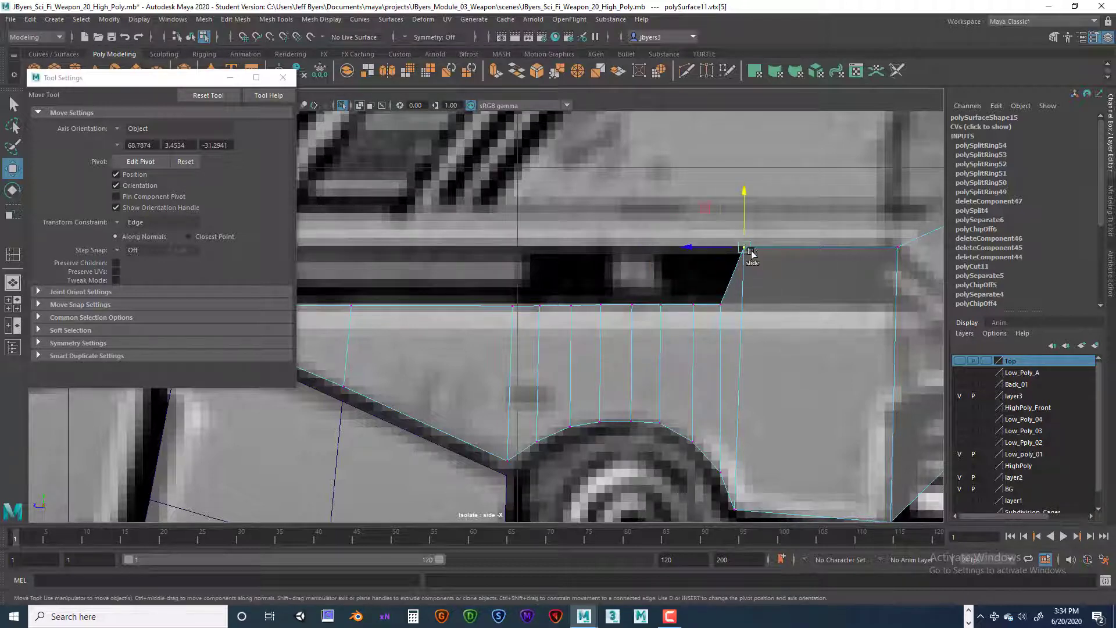
drag(750, 251, 746, 287)
Step: Try sliding the lowered vertices above the pivot together, and undo it along with their individual slides
drag(488, 294, 842, 314)
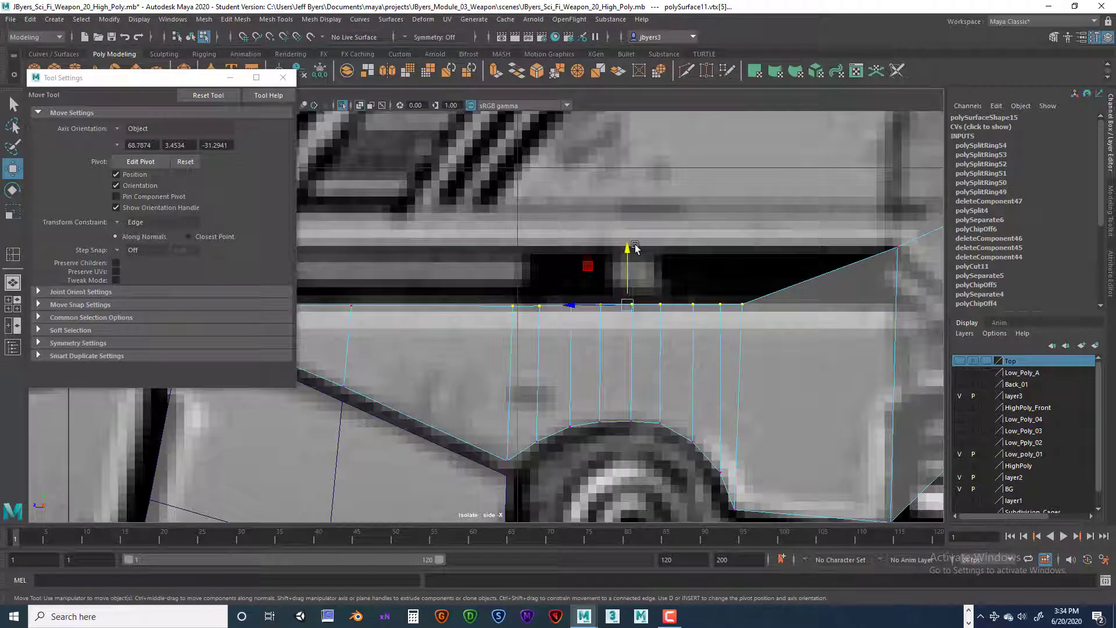
drag(635, 247, 623, 270)
key(ctrl+z)
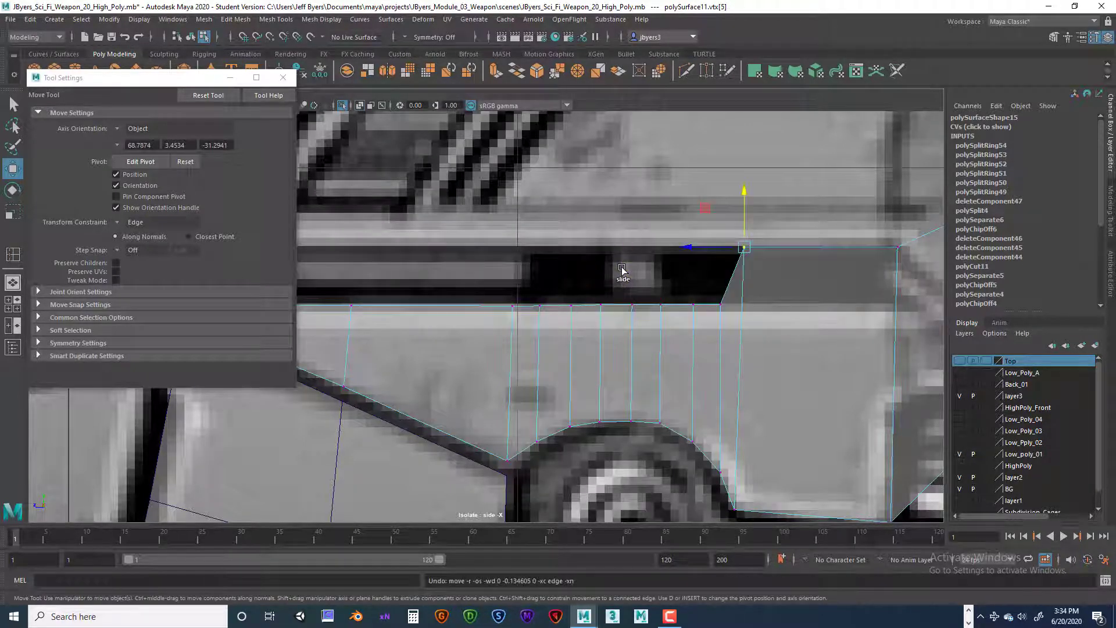
key(ctrl+z)
key(ctrl+z)
key(ctrl+z)
key(ctrl+z)
key(ctrl+z)
key(ctrl+z)
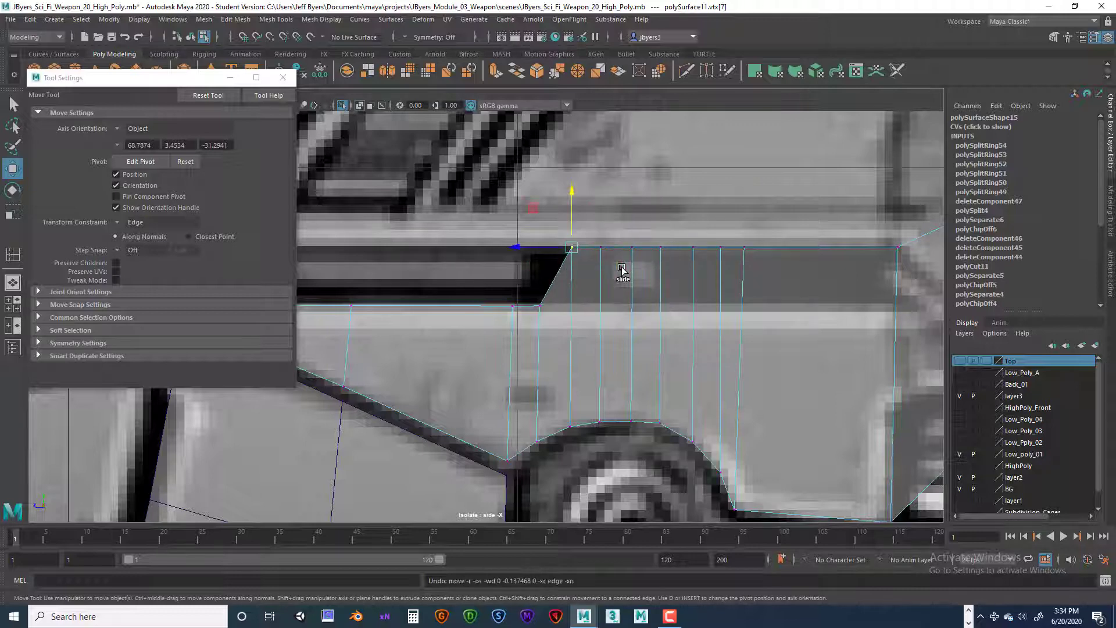
key(ctrl+z)
key(ctrl+z)
key(ctrl+z)
key(ctrl+z)
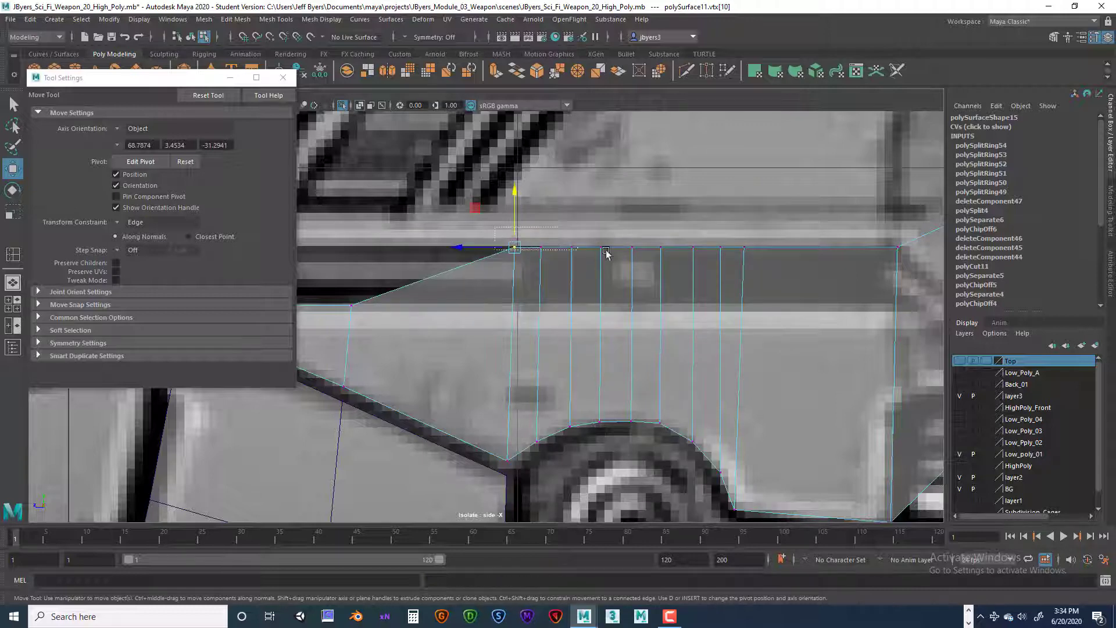
Step: Try sliding the whole row of top-edge vertices above the pivot down together, and undo the move
drag(606, 252, 771, 258)
drag(627, 194, 623, 239)
key(ctrl+z)
key(ctrl+z)
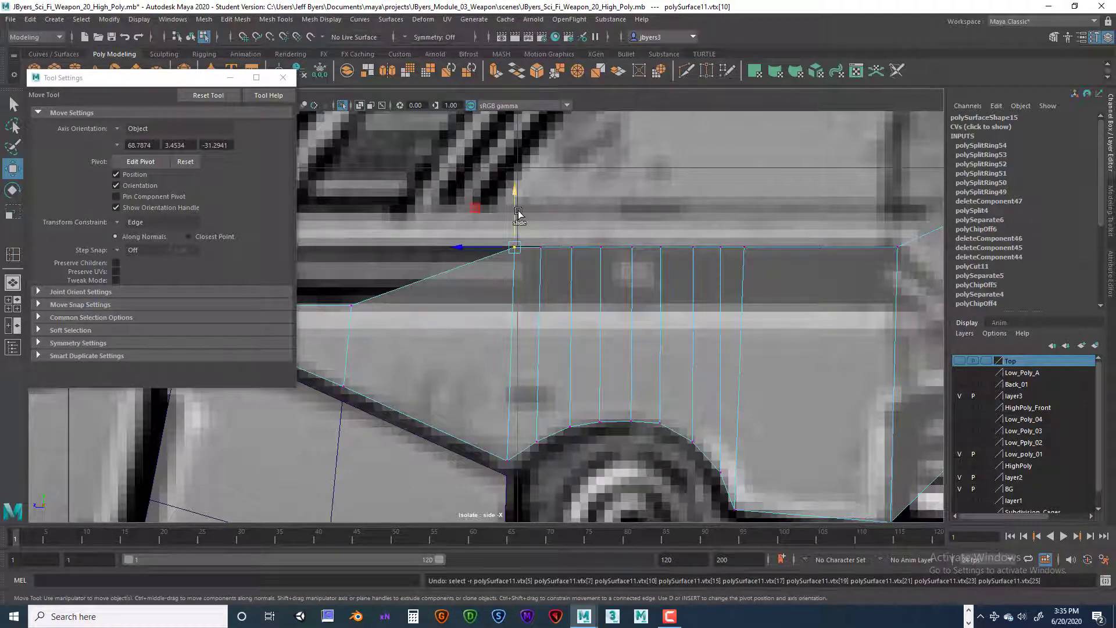
key(shift+z)
key(shift+z)
key(shift+z)
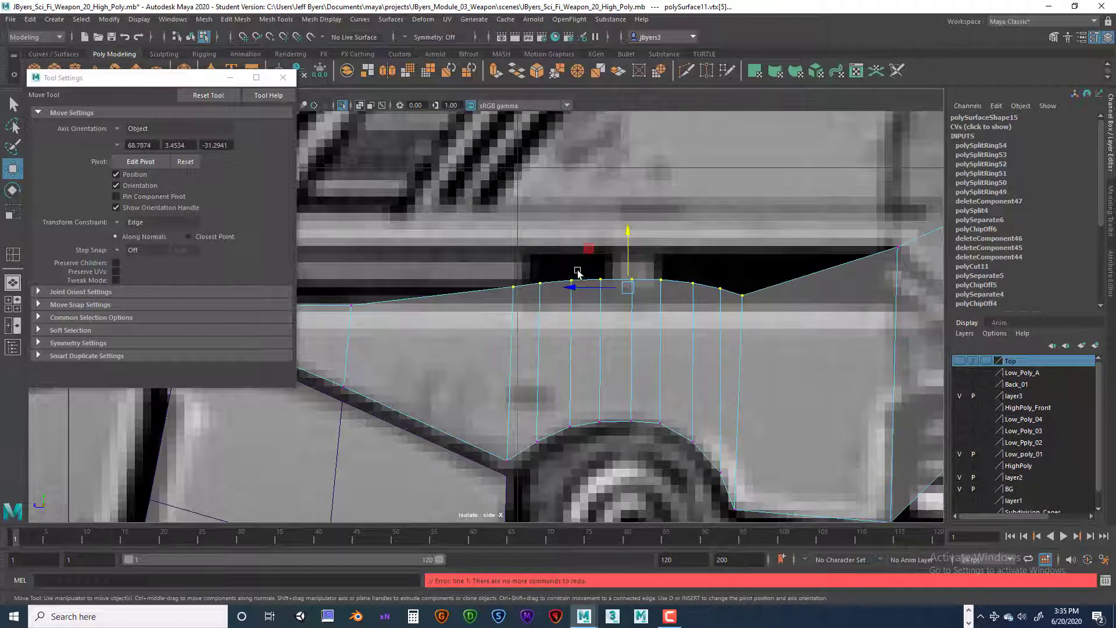
key(ctrl+z)
key(ctrl+z)
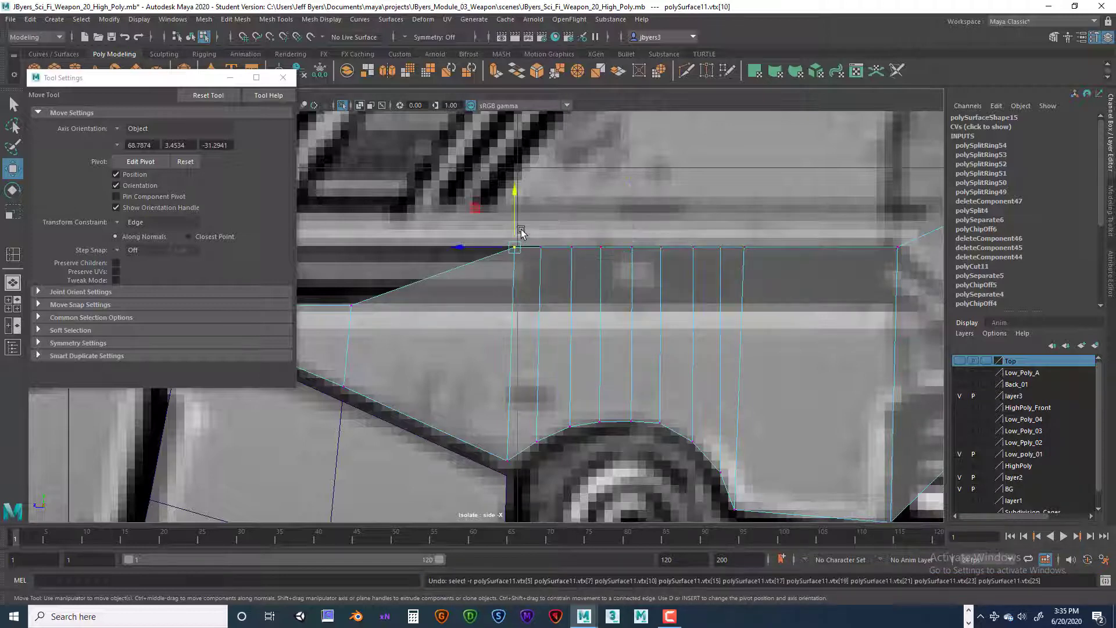
Step: Slide each top-edge vertex above the pivot individually down its edge to align with the lowered front section
drag(515, 220, 513, 279)
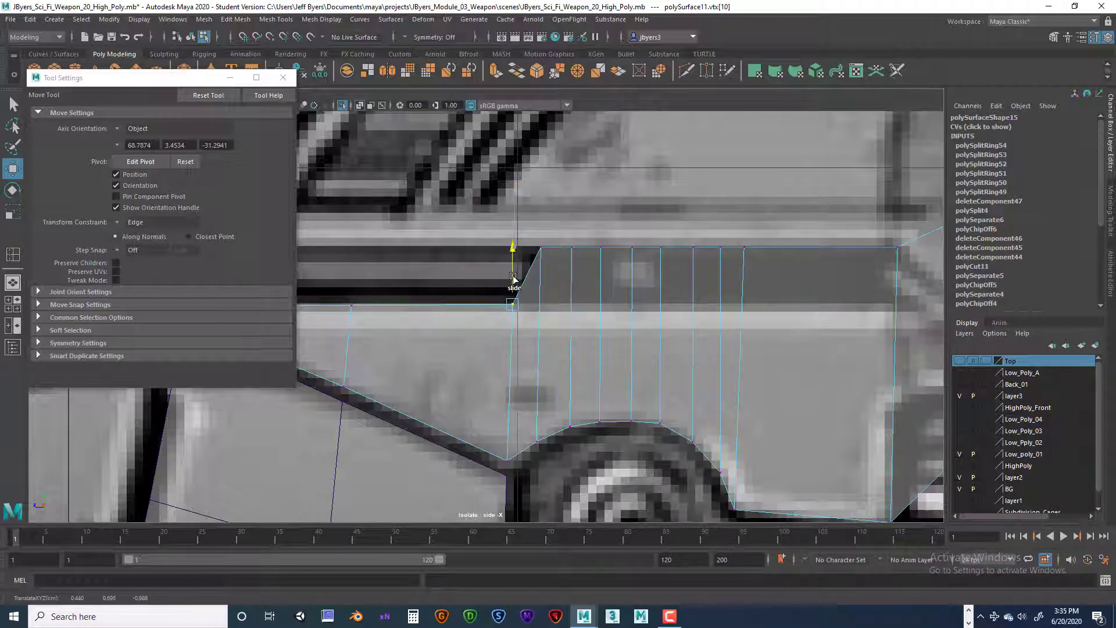
click(540, 247)
drag(541, 233, 541, 259)
drag(541, 279, 543, 279)
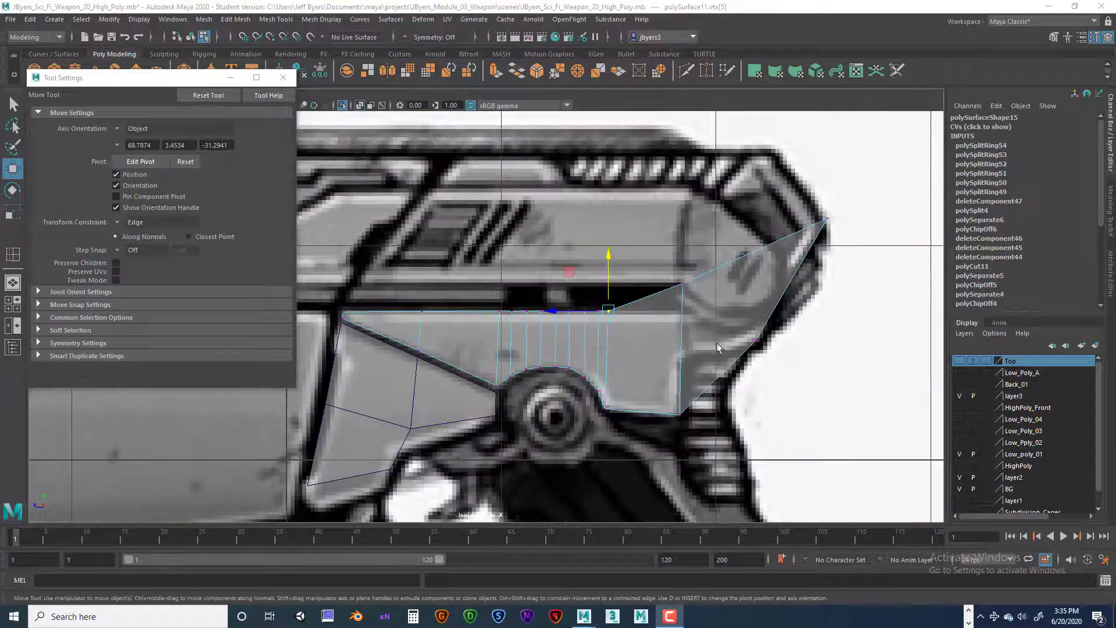
scroll(730, 327, up, 5)
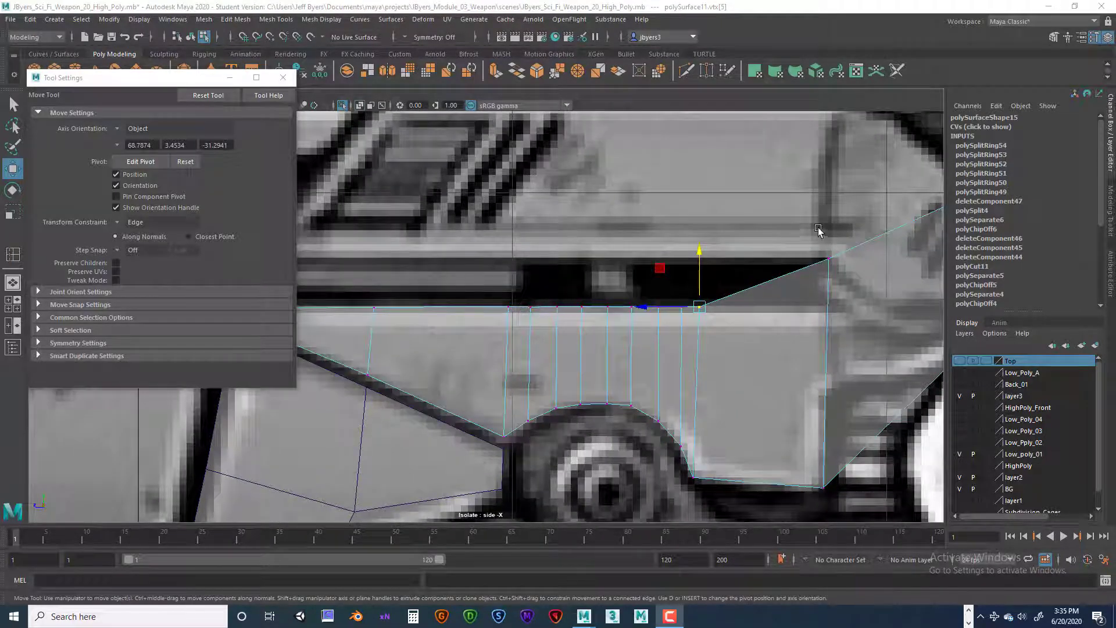
Step: Slide the top vertex at the rear end of the straight panel down to finish the level top edge
click(828, 259)
drag(830, 259, 835, 271)
scroll(826, 297, down, 5)
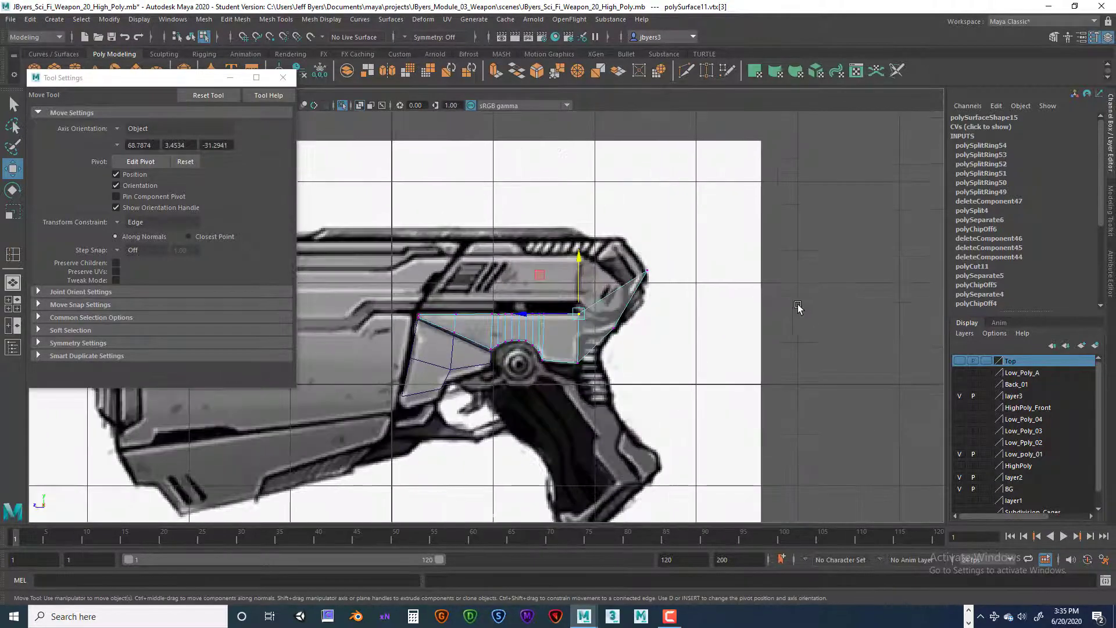
scroll(692, 336, up, 2)
scroll(673, 256, up, 4)
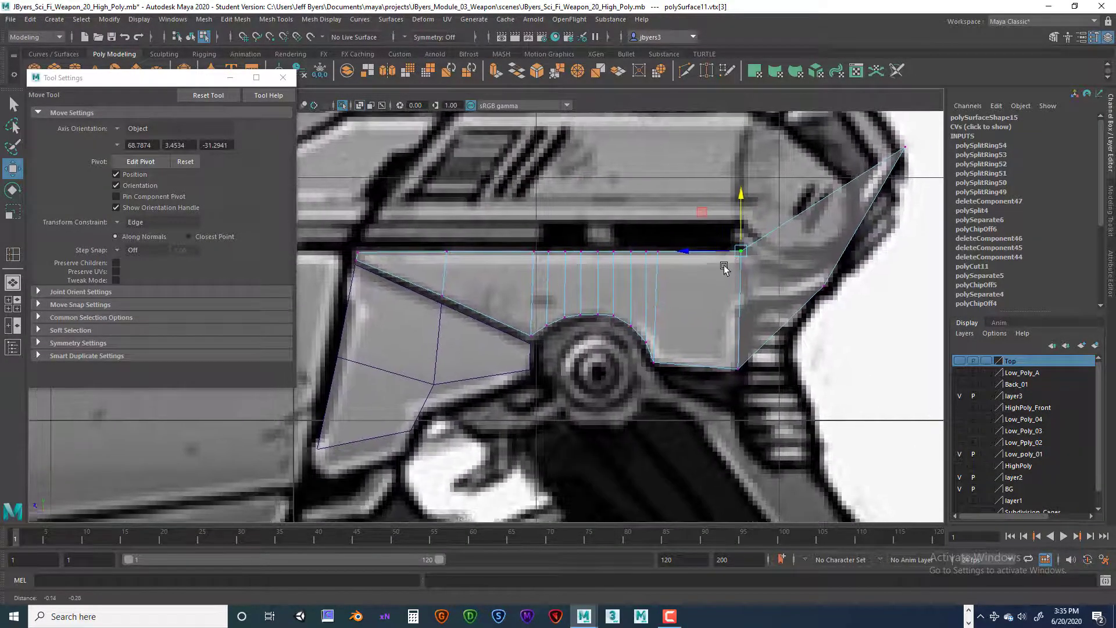
Step: Extract the slanted rear face from the upper side piece as a separate object and return to object selection
right_drag(811, 273, 805, 348)
right_drag(811, 273, 810, 305)
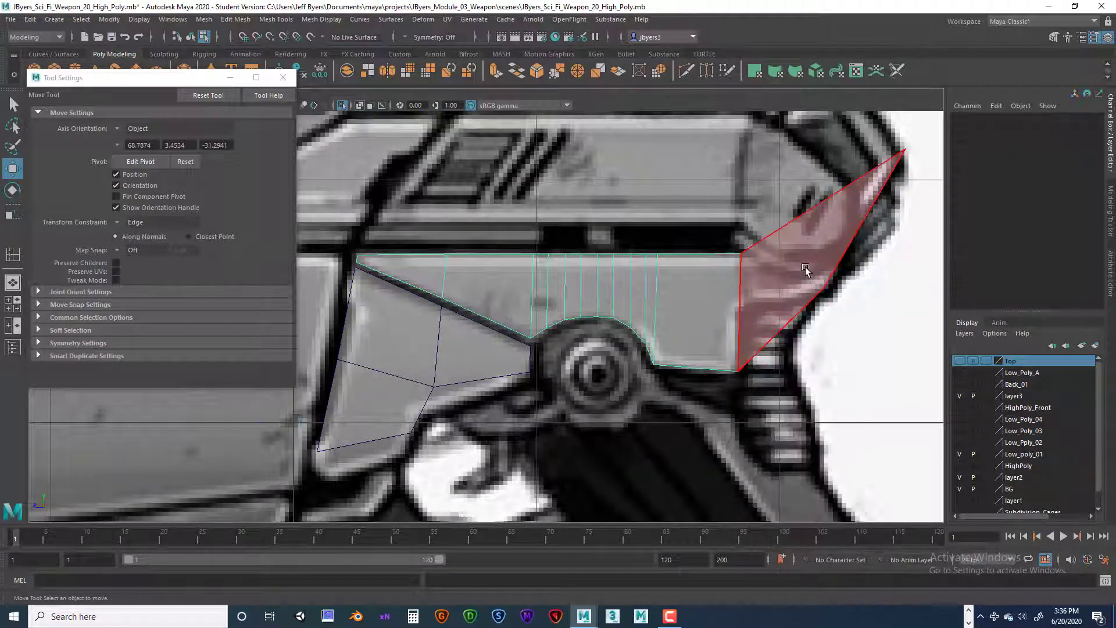
click(805, 270)
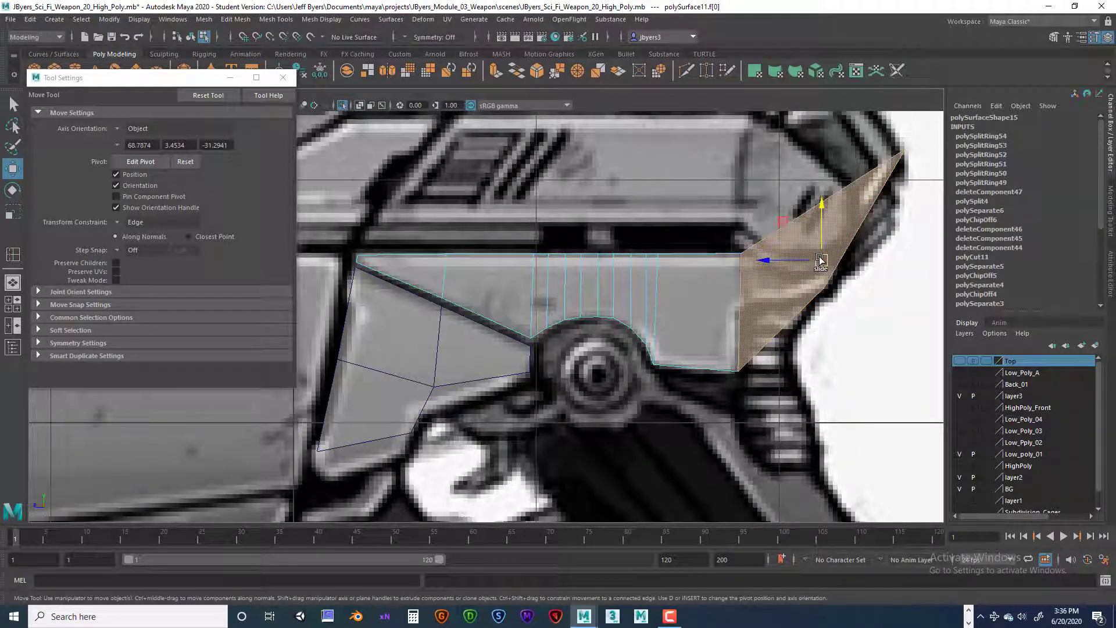
key(space)
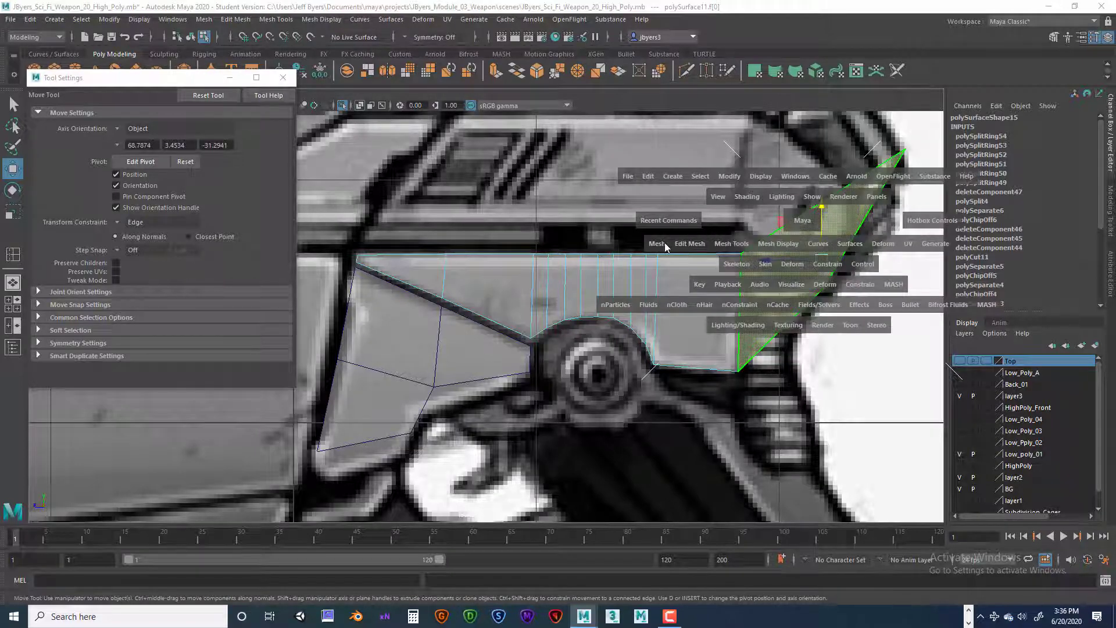
click(683, 244)
click(715, 567)
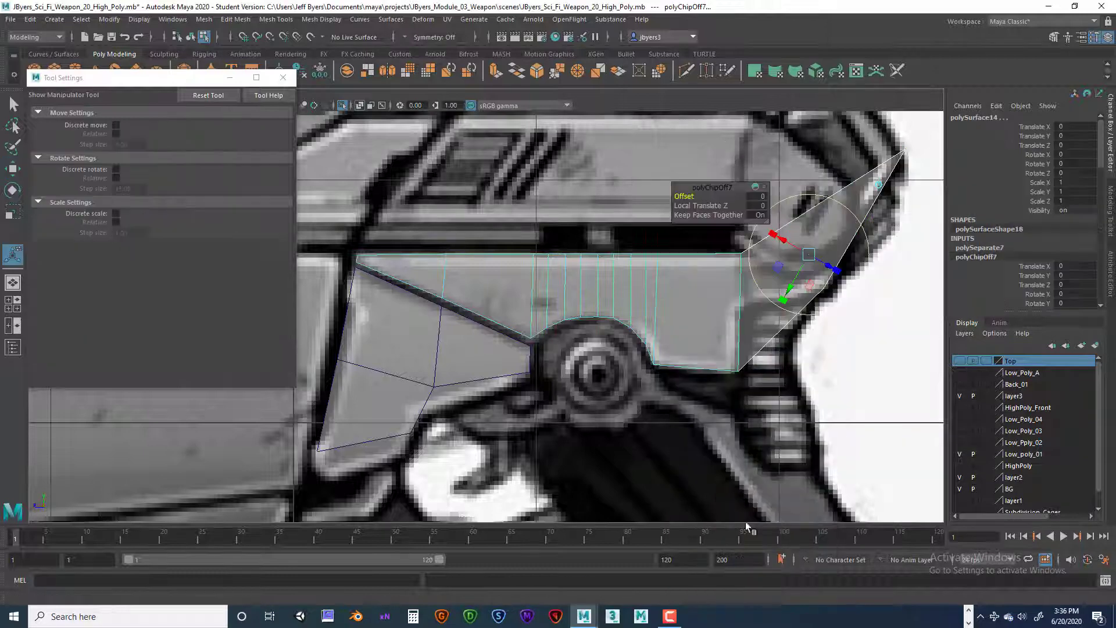
right_drag(768, 321, 768, 352)
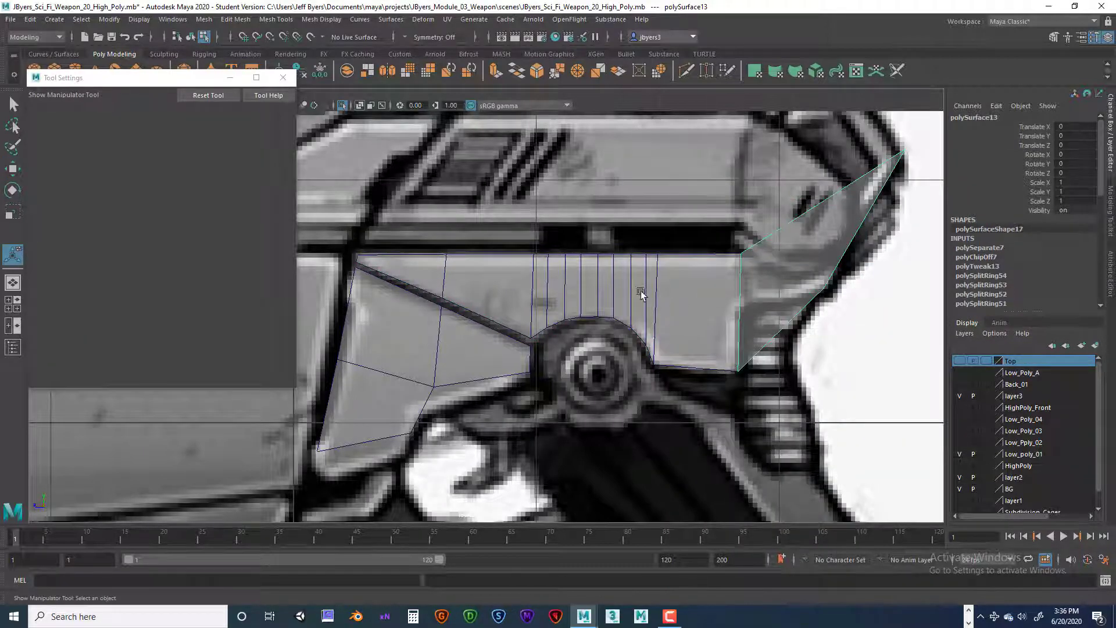
Step: Clear the selection and close the Tool Settings window
scroll(665, 303, down, 11)
scroll(633, 298, up, 1)
click(607, 240)
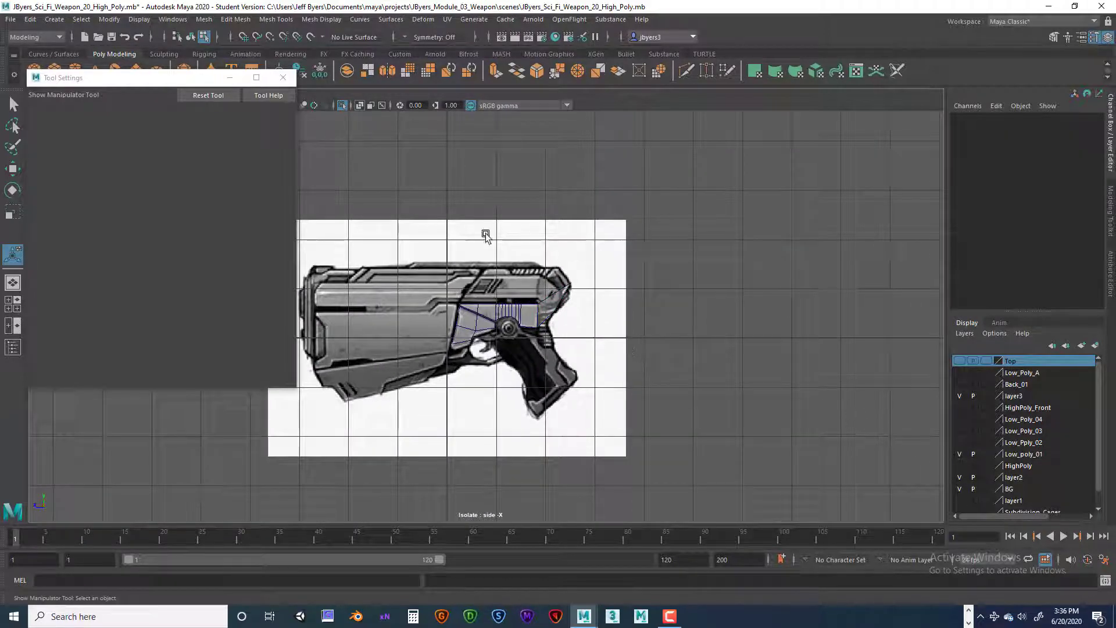
click(283, 77)
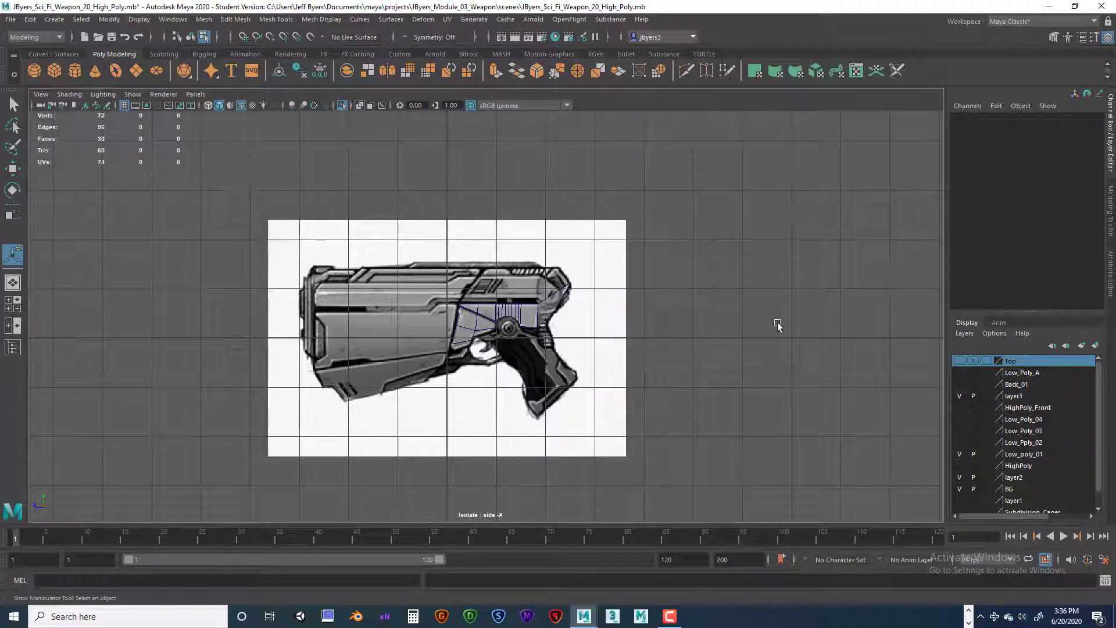
Step: Switch to the perspective view and examine the separated side pieces against the reference image
click(987, 488)
click(986, 488)
key(space)
key(space)
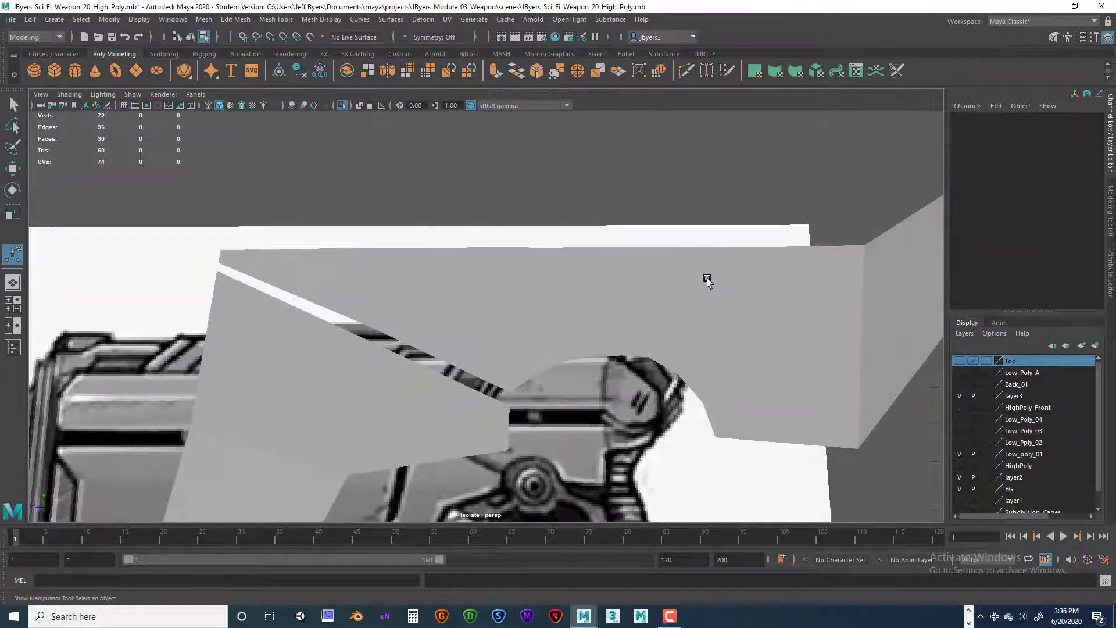
alt+drag(651, 283, 729, 278)
alt+right_drag(730, 279, 680, 312)
alt+drag(680, 313, 526, 220)
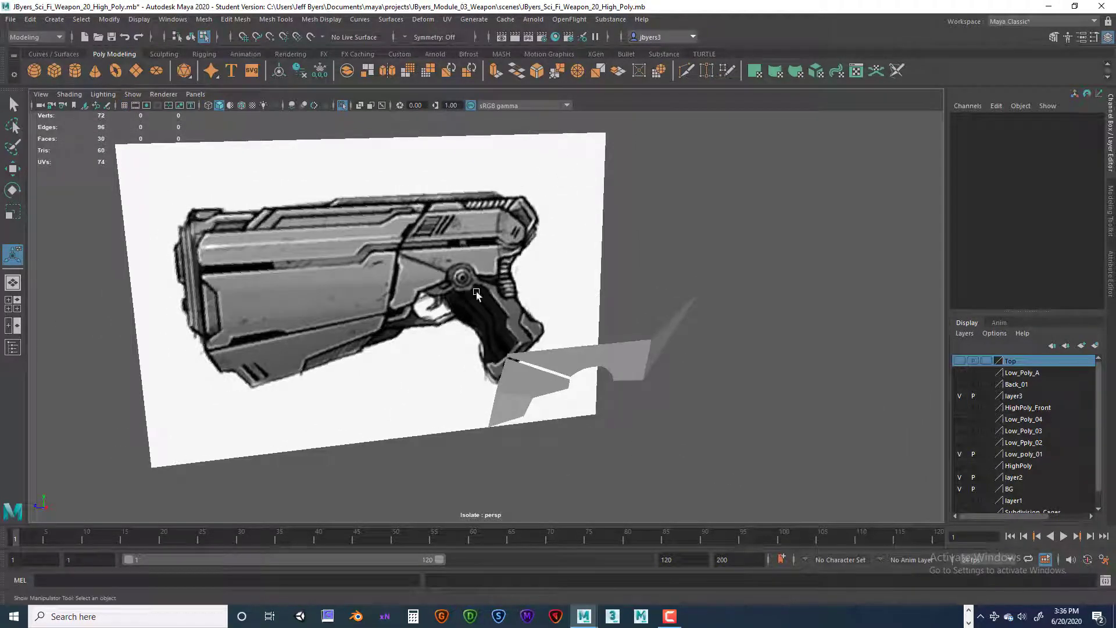
Step: Turn off isolation to show the rest of the rear shell and view all pieces from the side
click(972, 489)
alt+drag(367, 227, 396, 227)
alt+middle_drag(396, 227, 466, 204)
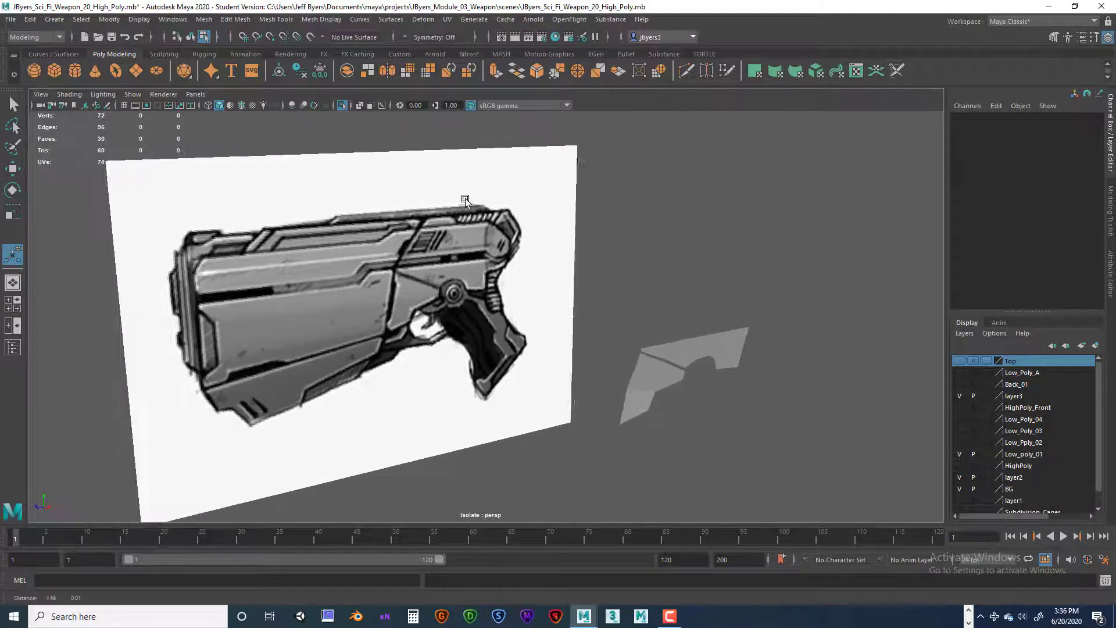
key(ctrl+1)
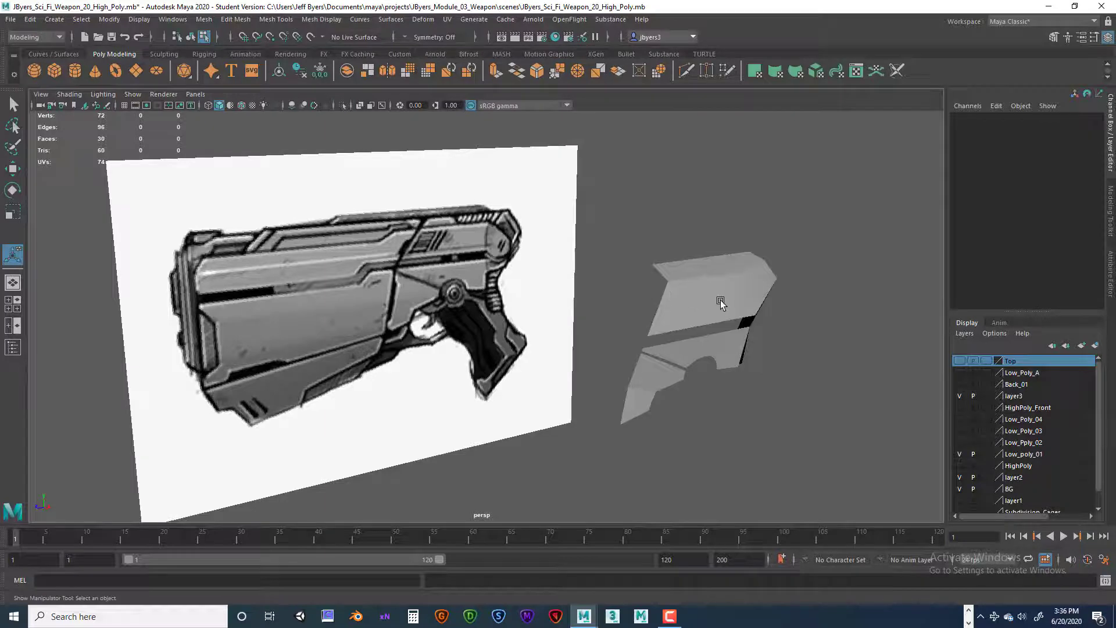
alt+drag(719, 301, 547, 283)
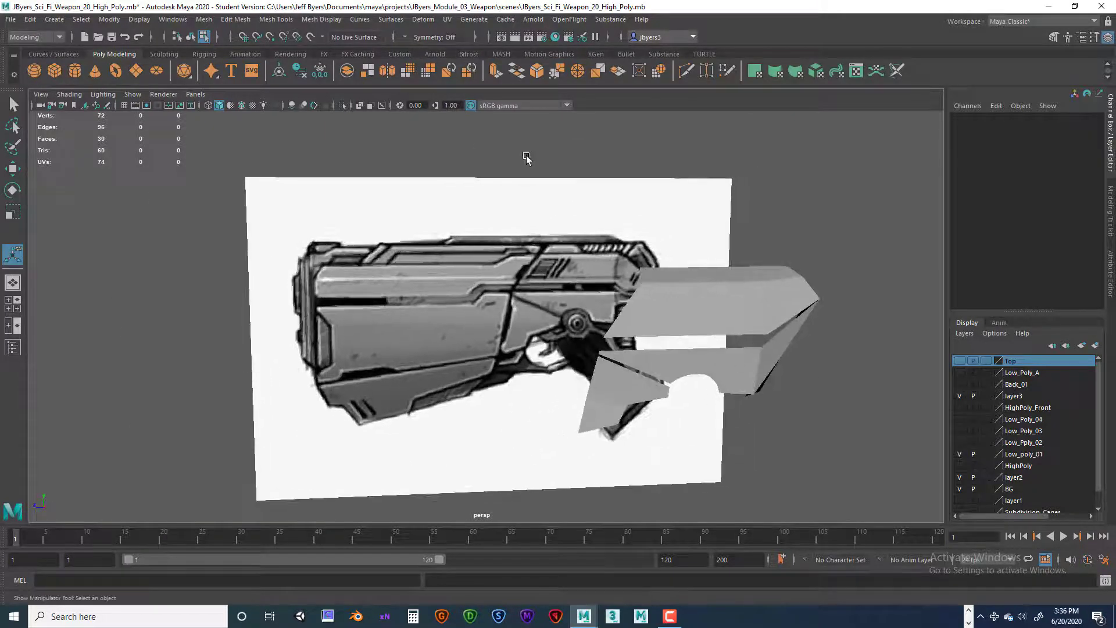
Step: Open the Outliner, place it clear of the model, and select imagePlane1 in it
click(174, 22)
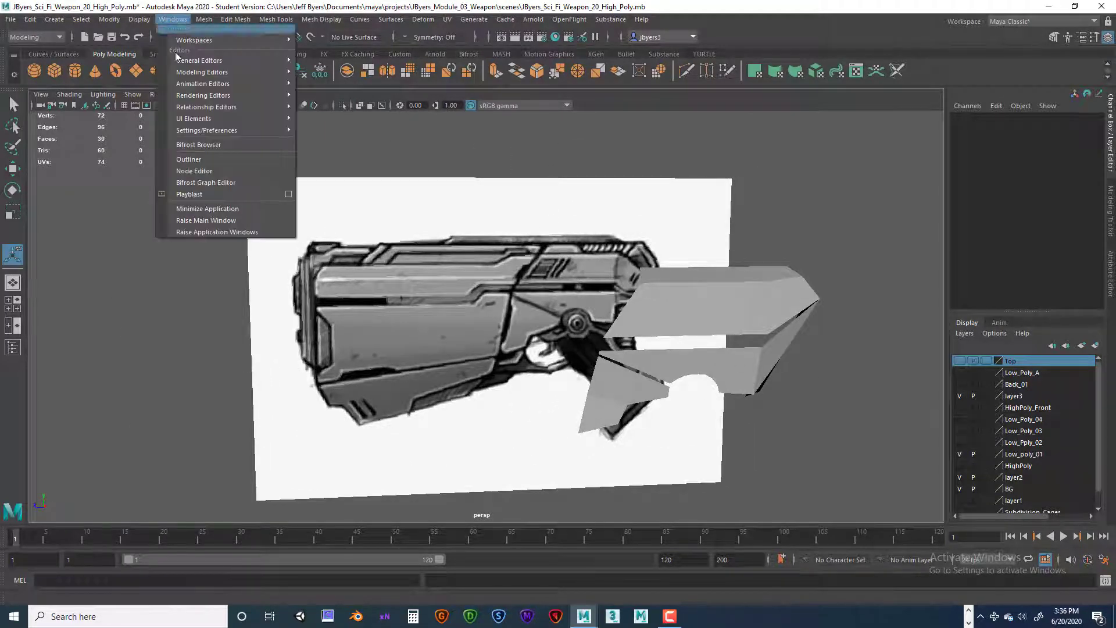
click(190, 159)
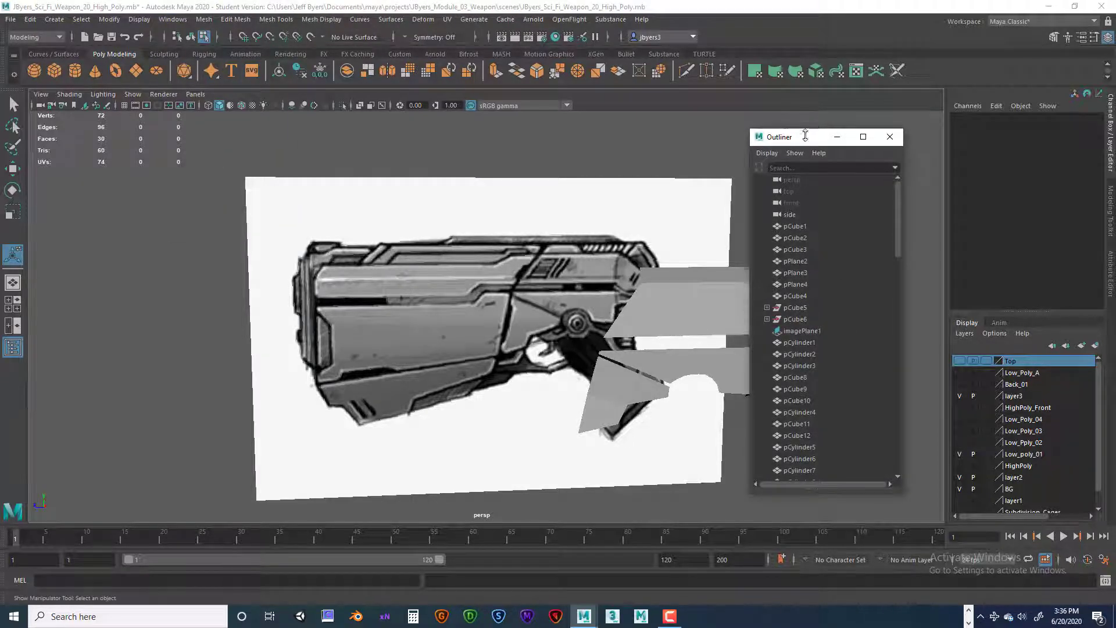
drag(808, 136, 92, 118)
click(799, 338)
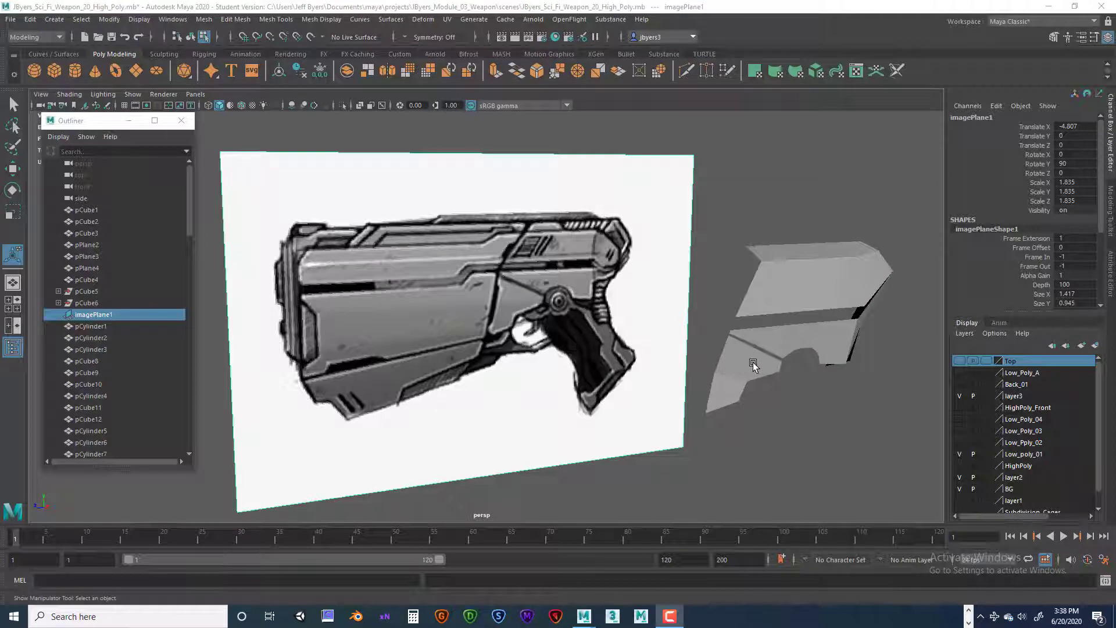
Step: Select the two lower side pieces together with the reference image plane and isolate them
alt+drag(816, 328, 784, 319)
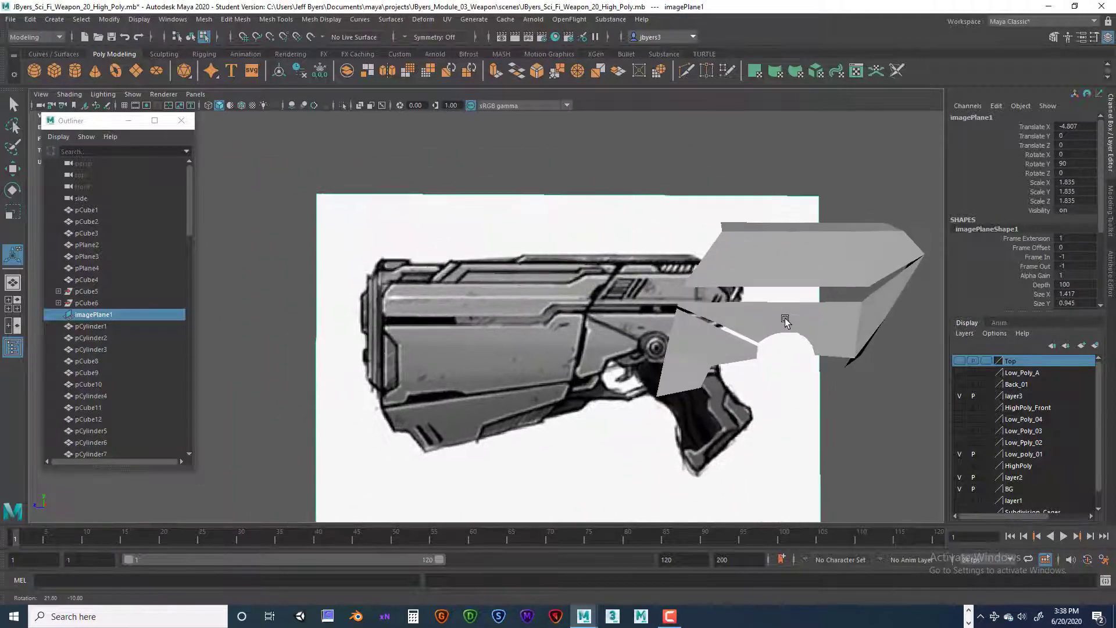
double_click(708, 349)
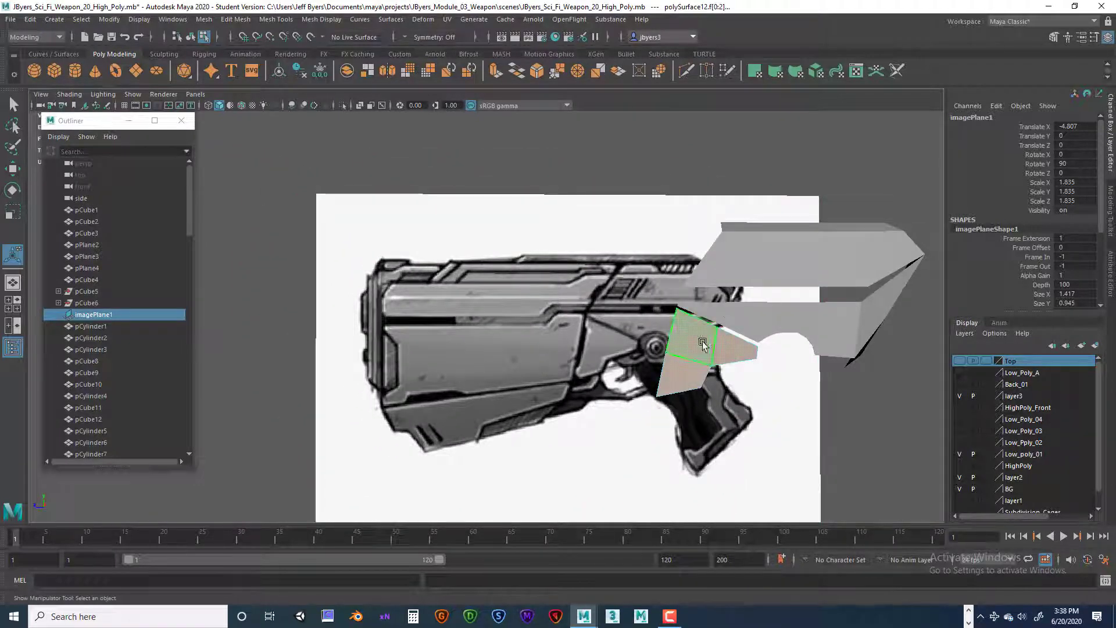
right_drag(702, 341, 688, 366)
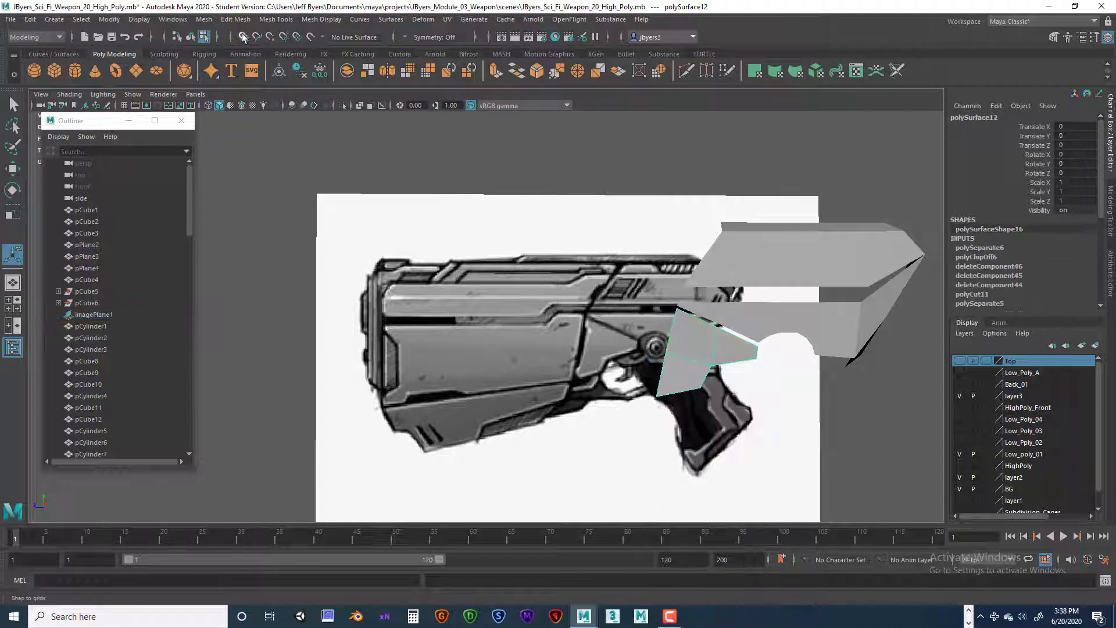
key(t)
shift+click(786, 325)
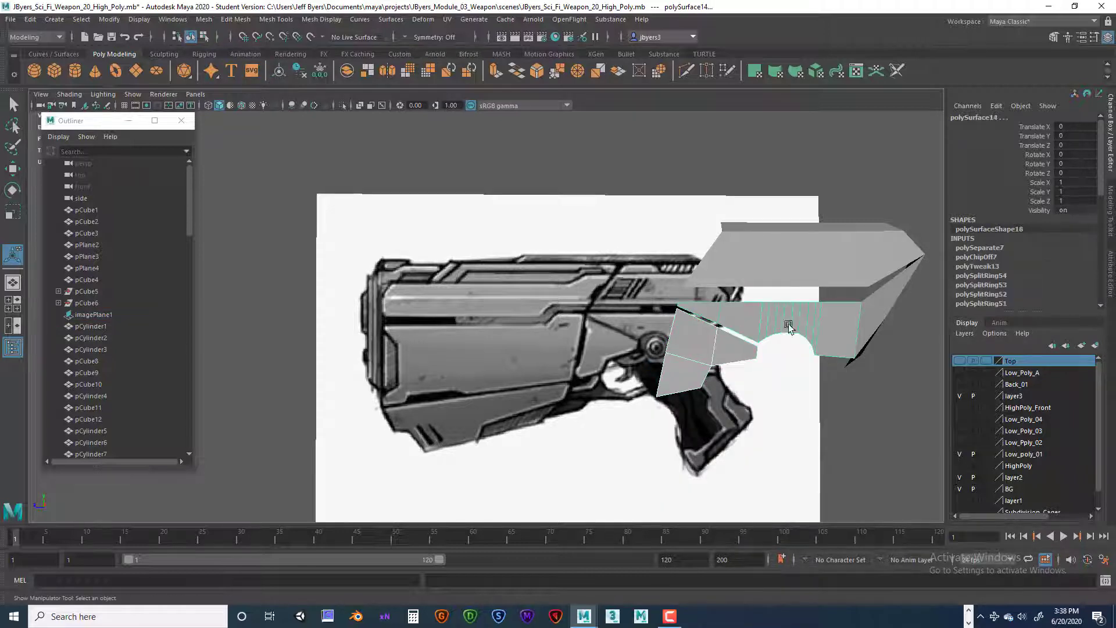
alt+drag(820, 332, 788, 325)
alt+drag(778, 239, 775, 270)
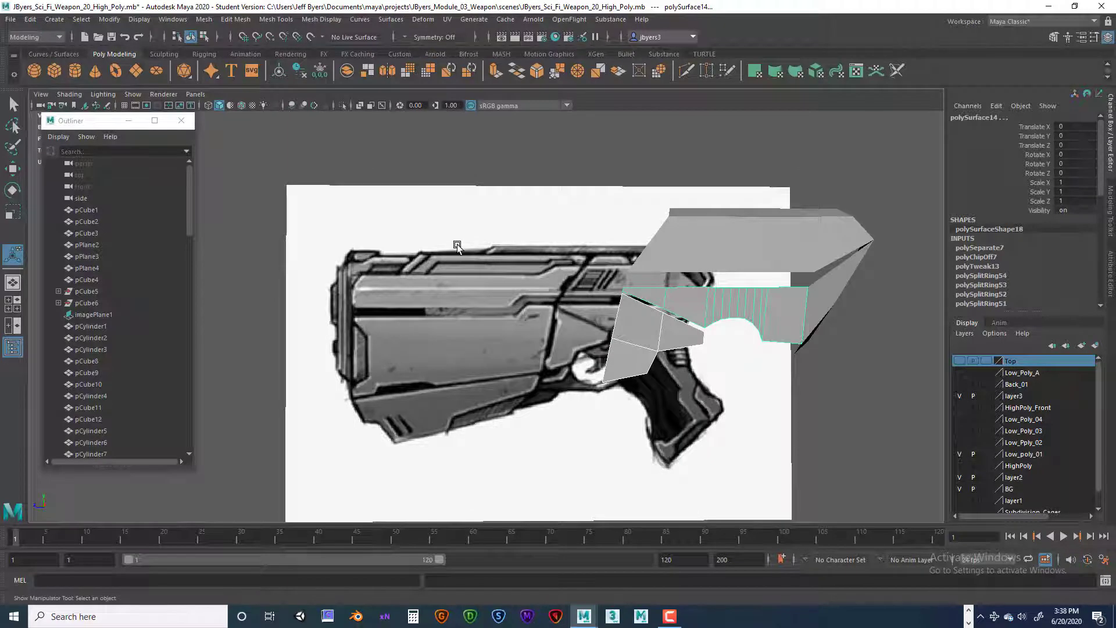
click(431, 207)
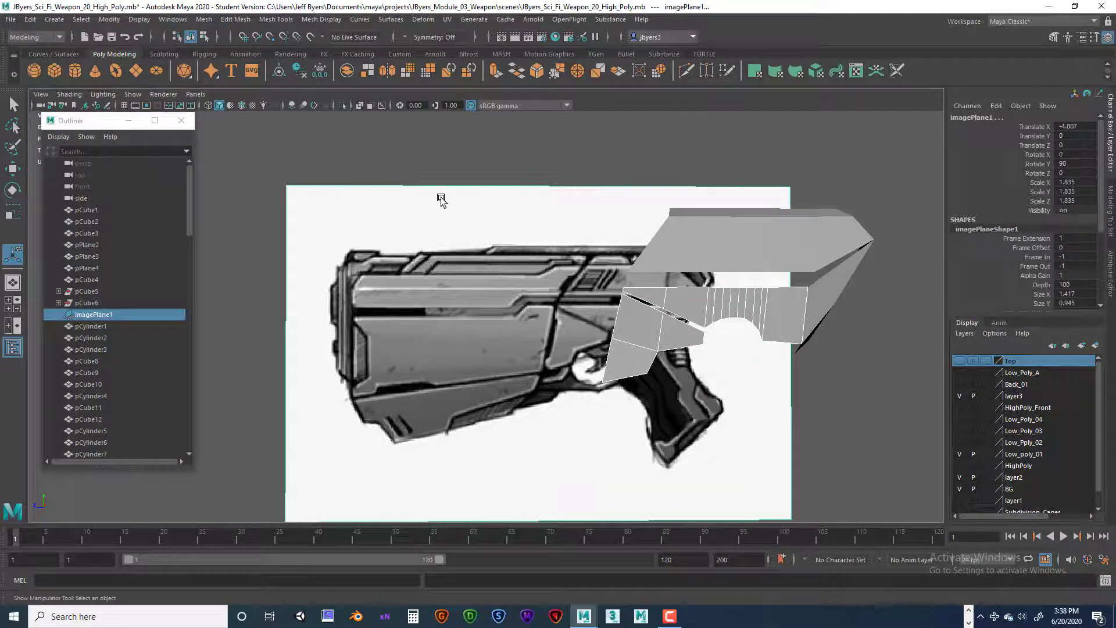
key(ctrl+1)
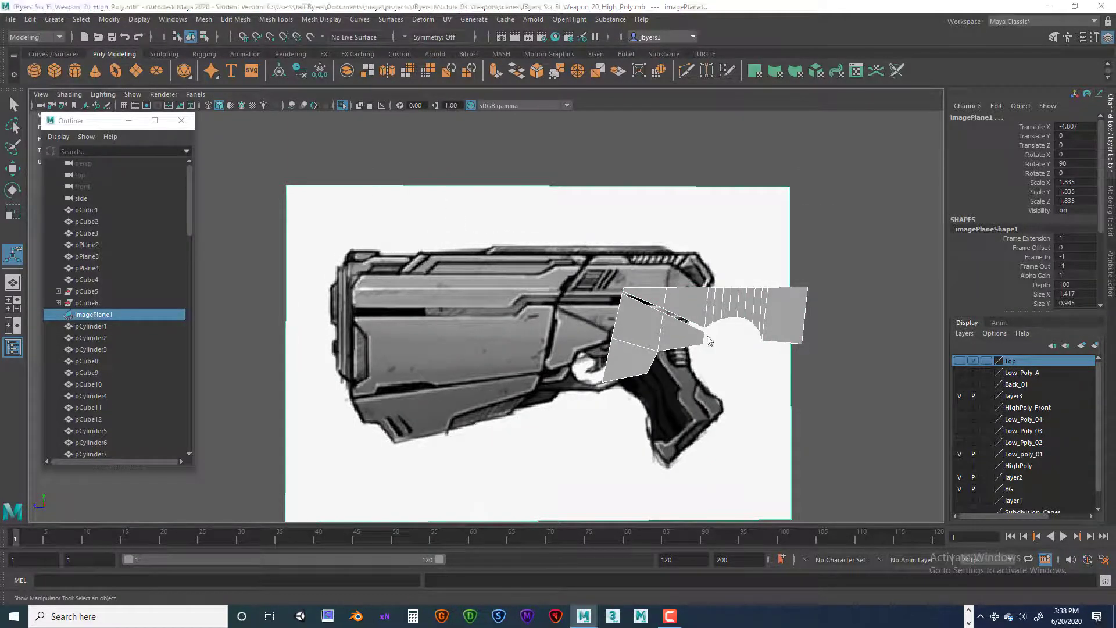
Step: Switch to the side view with only the two lower side pieces and the reference image isolated
key(space)
key(space)
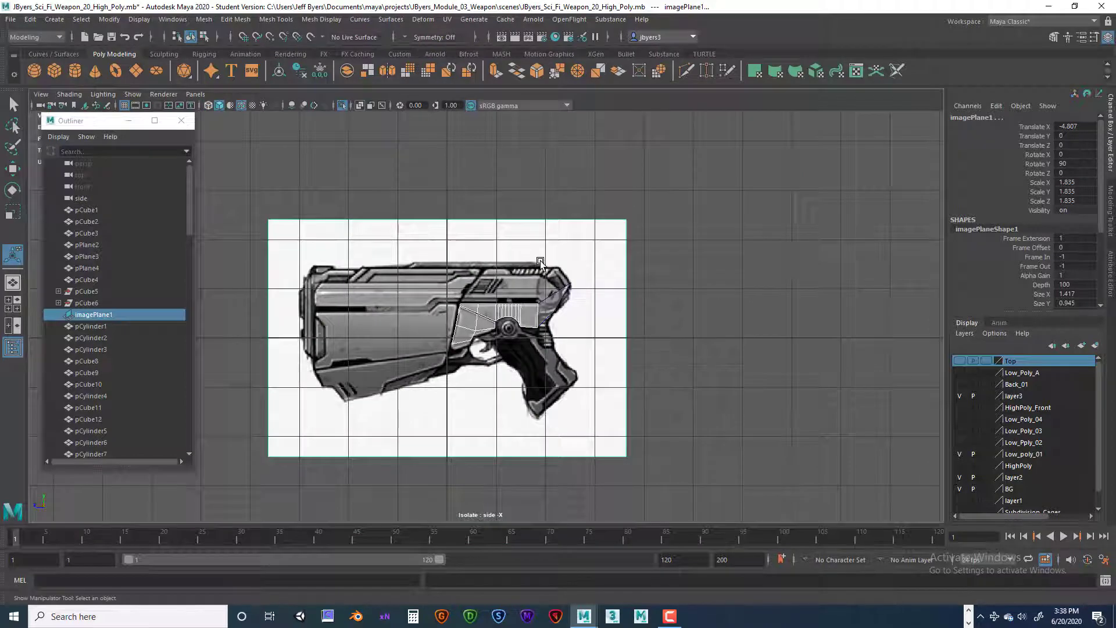
key(ctrl+1)
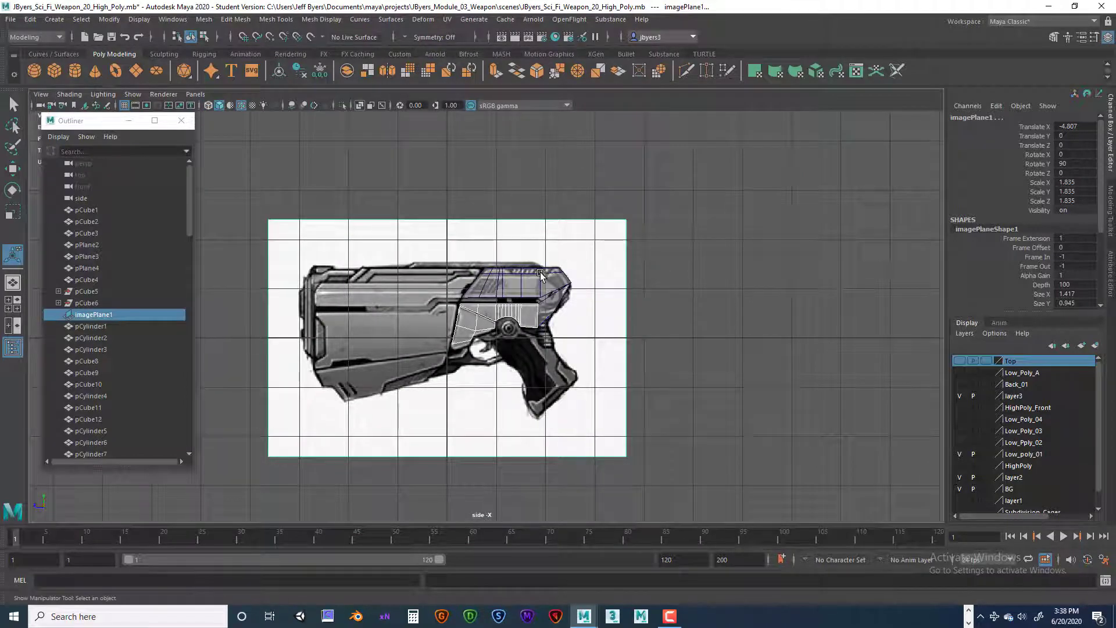
key(ctrl+1)
scroll(561, 298, up, 2)
scroll(560, 297, up, 3)
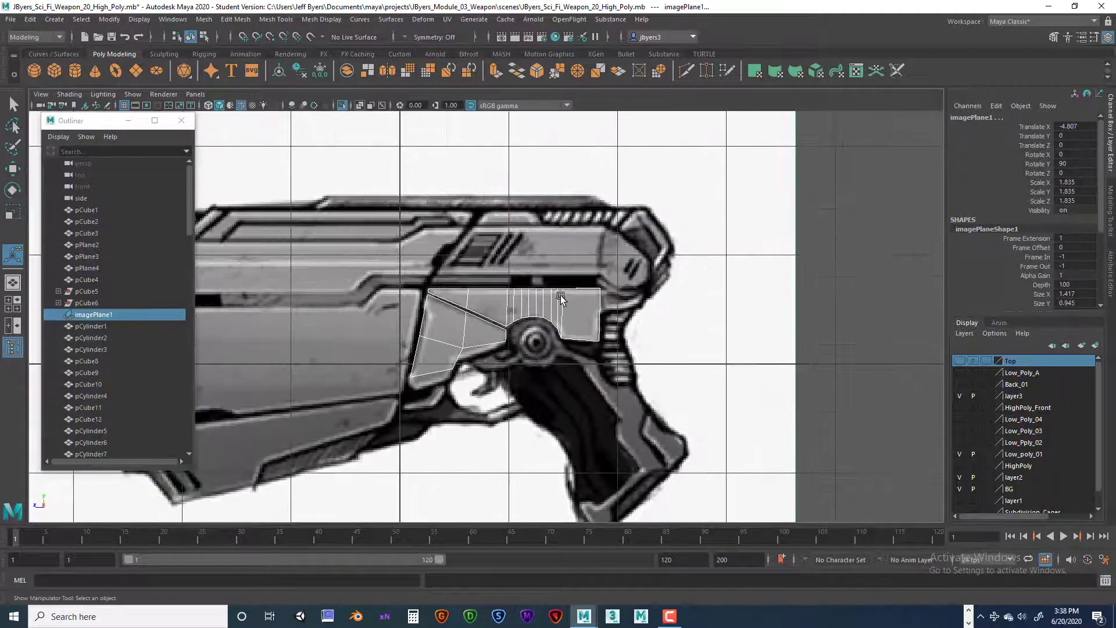
scroll(563, 319, up, 2)
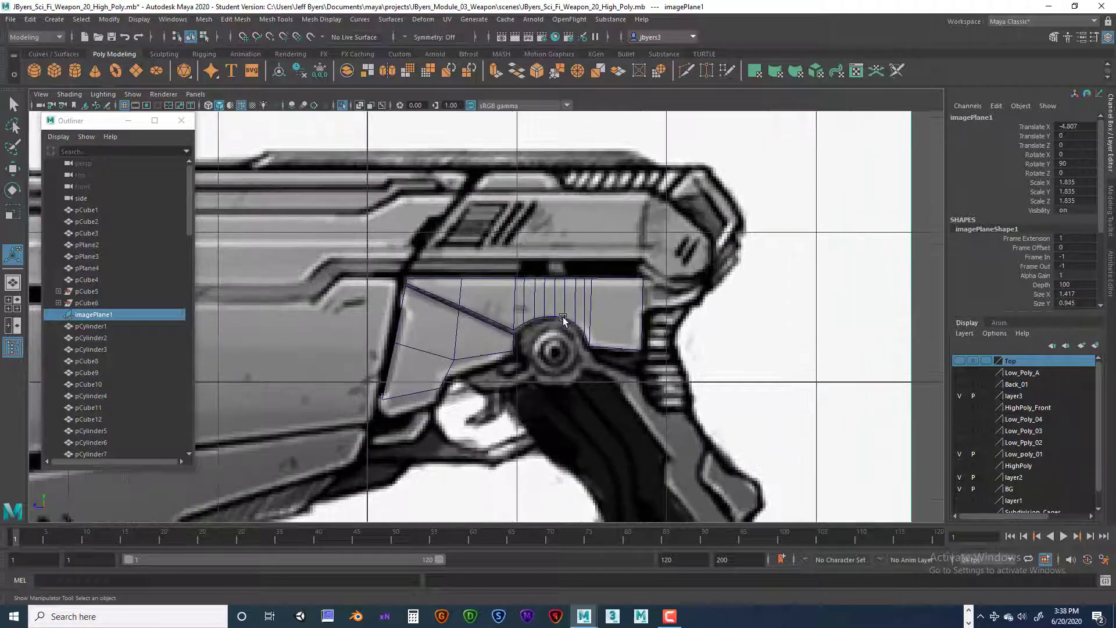
alt+middle_drag(563, 319, 637, 300)
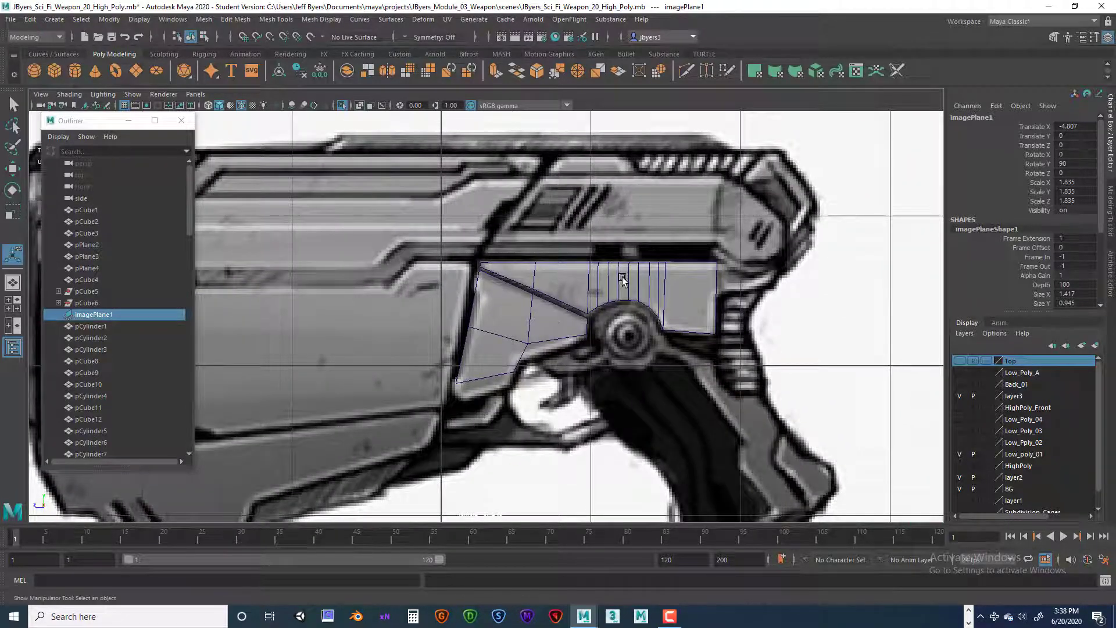
scroll(691, 280, up, 4)
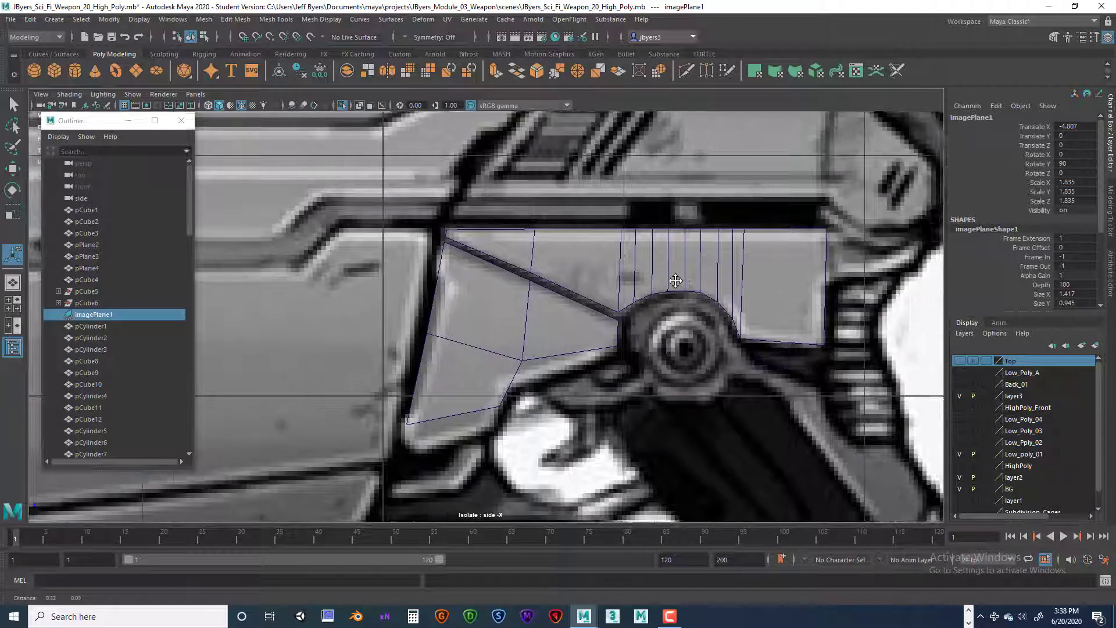
Step: Insert a lengthwise edge loop through the long lower side piece, level with the bottom of the reference's rear extension
right_click(684, 269)
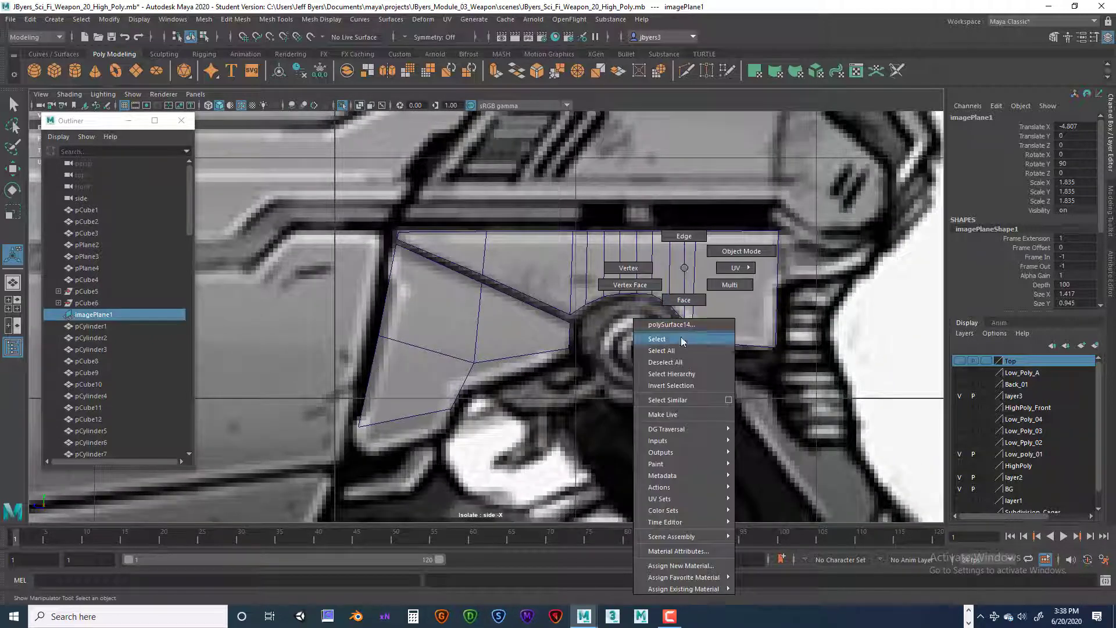
click(659, 339)
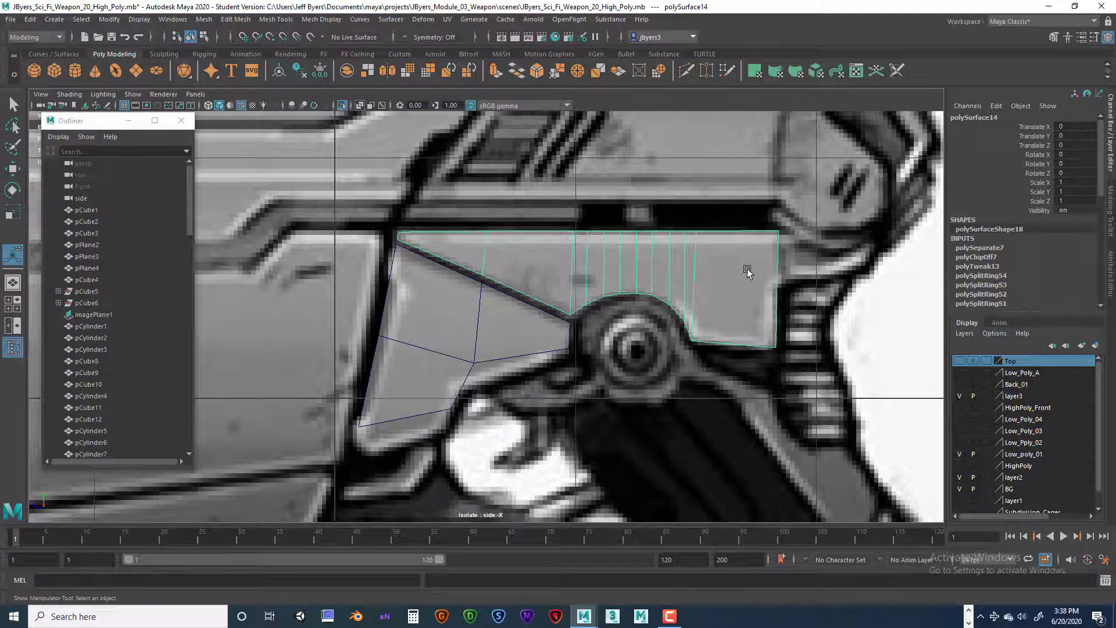
shift+right_drag(721, 259, 655, 274)
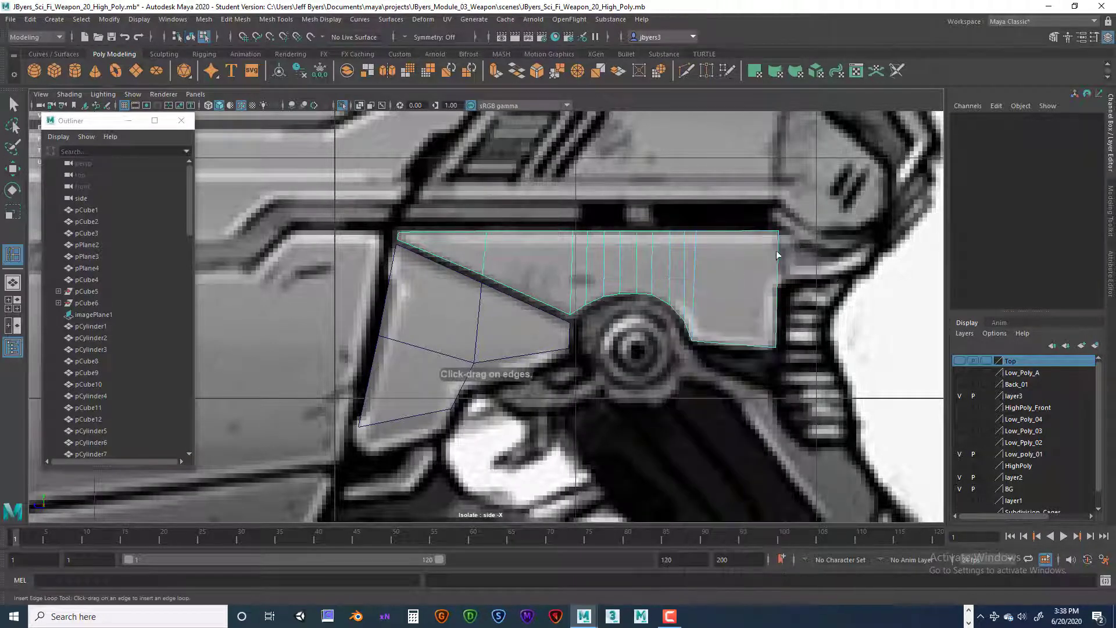
drag(778, 279, 776, 253)
right_drag(780, 250, 780, 218)
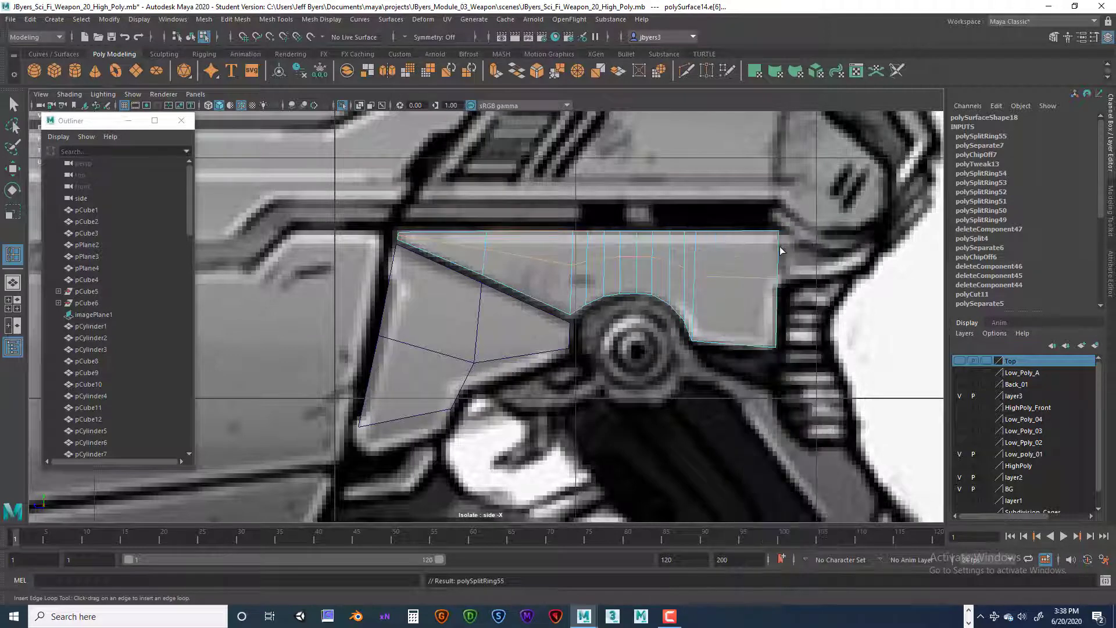
key(q)
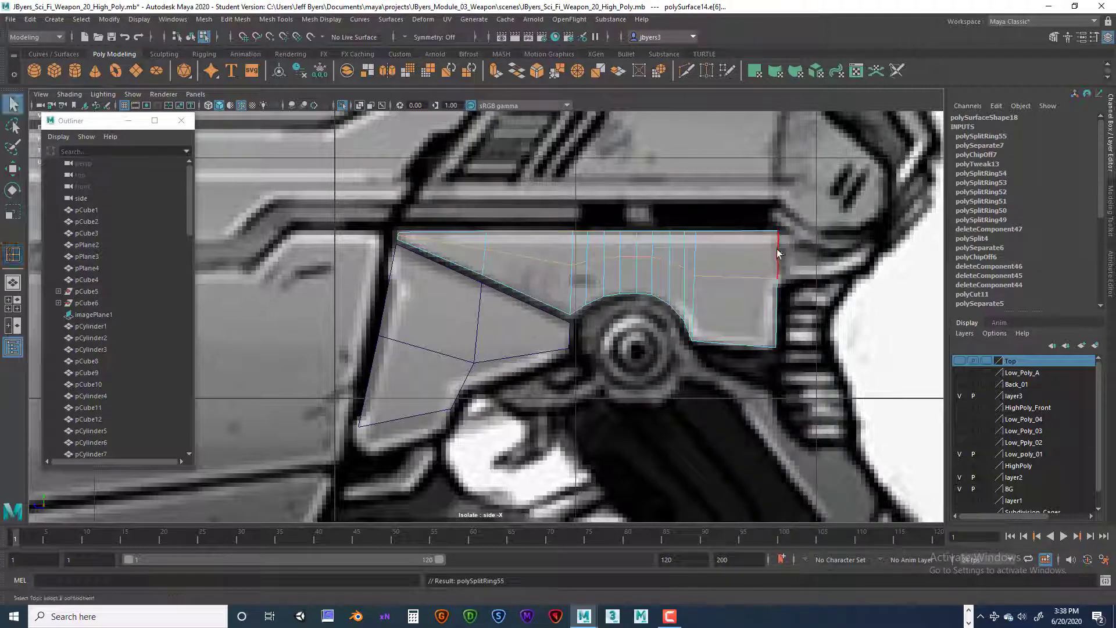
Step: Extrude the upper rear edge of the long side piece backward by about 0.398 and close the Outliner
click(778, 253)
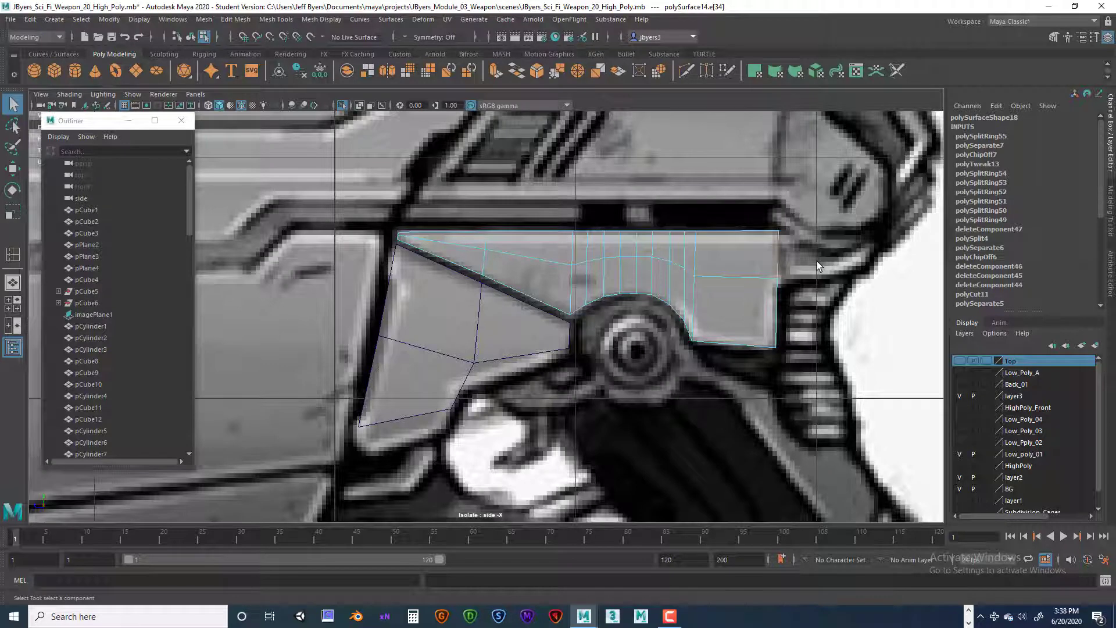
key(ctrl+e)
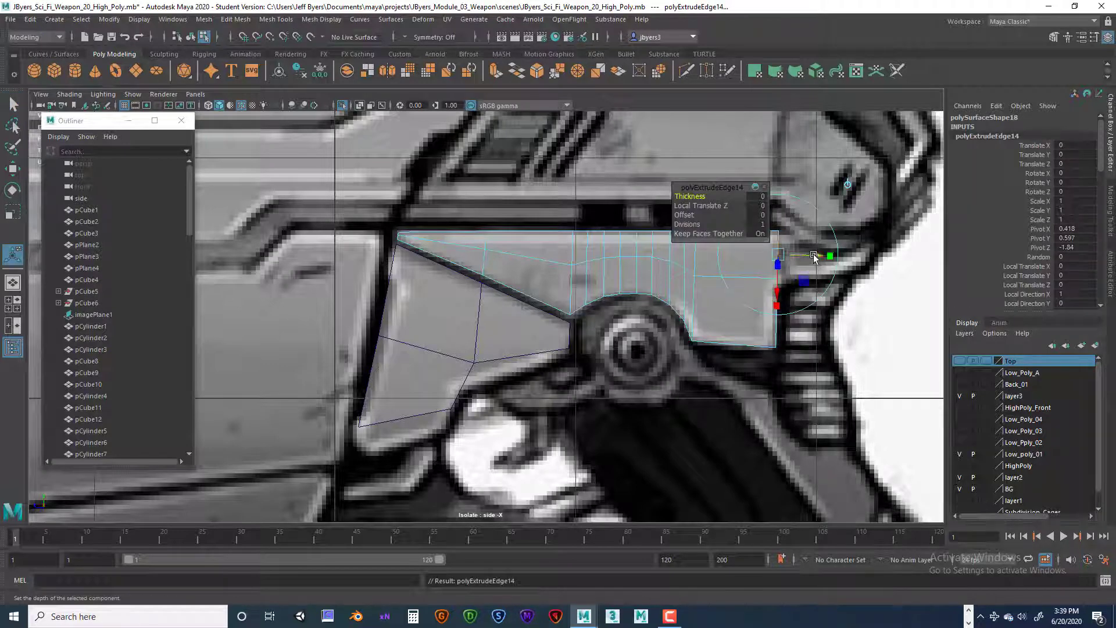
drag(813, 255, 910, 255)
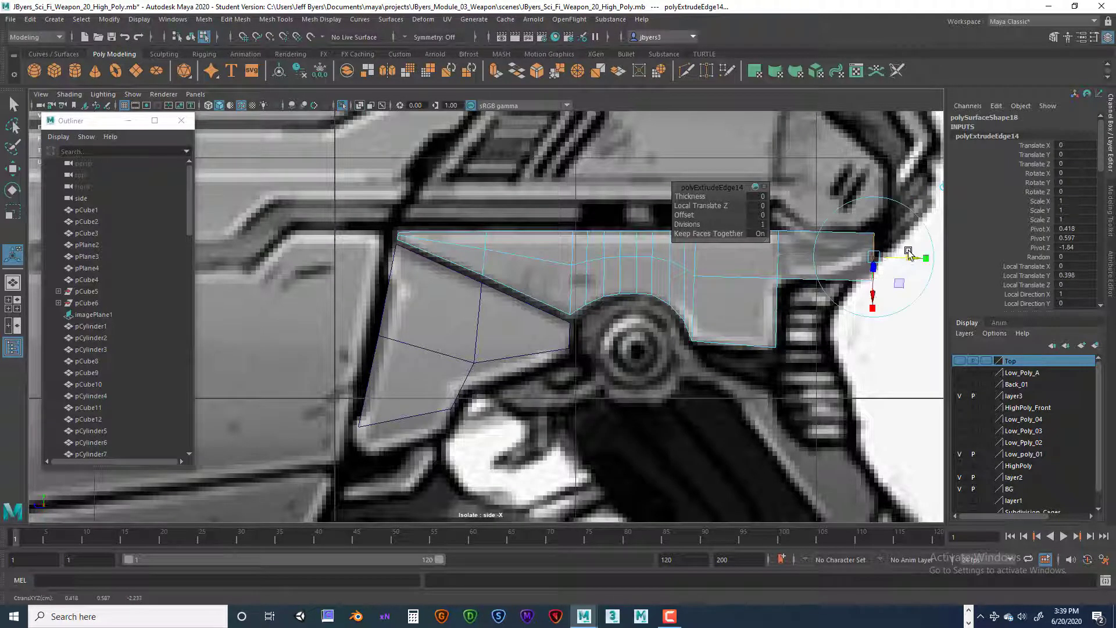
click(181, 121)
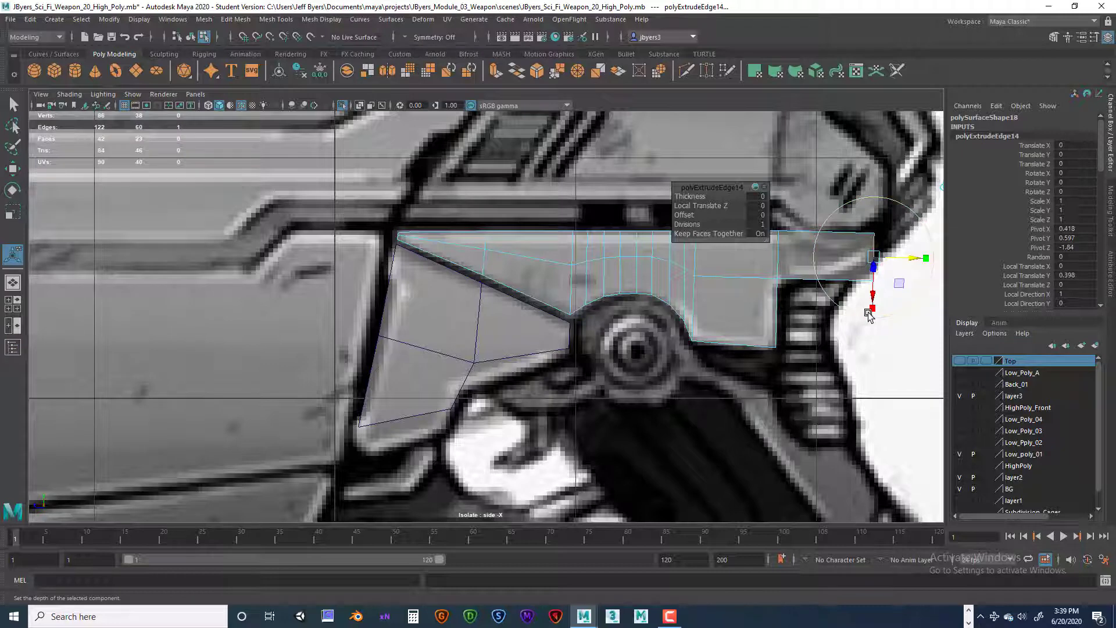
Step: Move the lower rear corner vertex of the extruded section forward and up to match the slanted outline in the reference
key(q)
right_drag(870, 267, 870, 273)
click(878, 289)
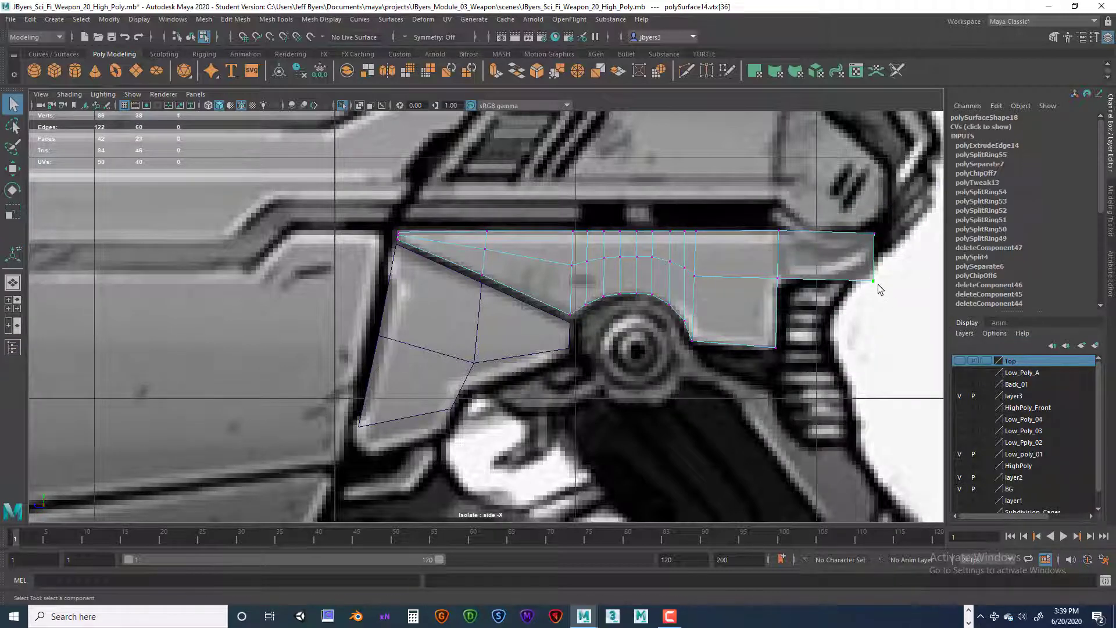
key(w)
drag(849, 280, 835, 279)
drag(860, 238, 860, 232)
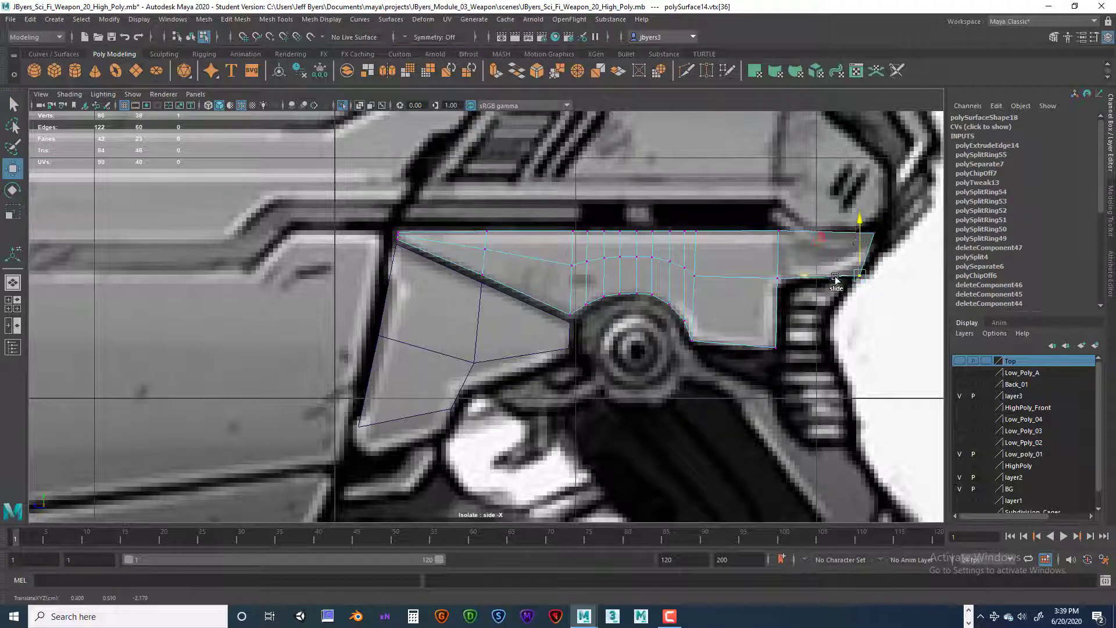
drag(818, 277, 853, 244)
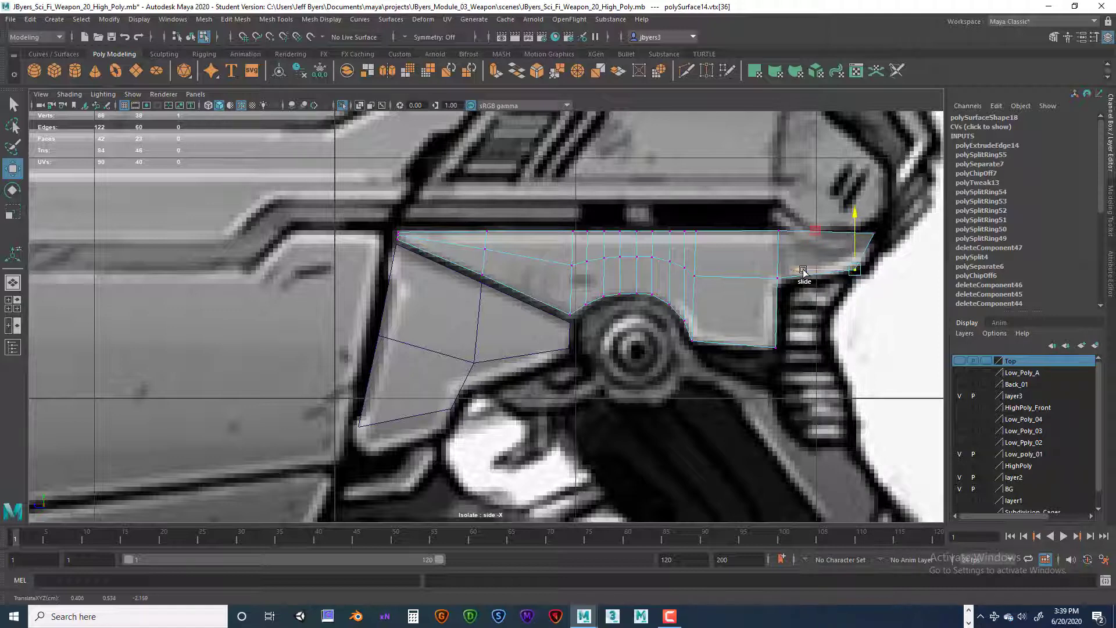
Step: Preview the long side piece smoothed, restore its unsmoothed display, and return to object selection
key(3)
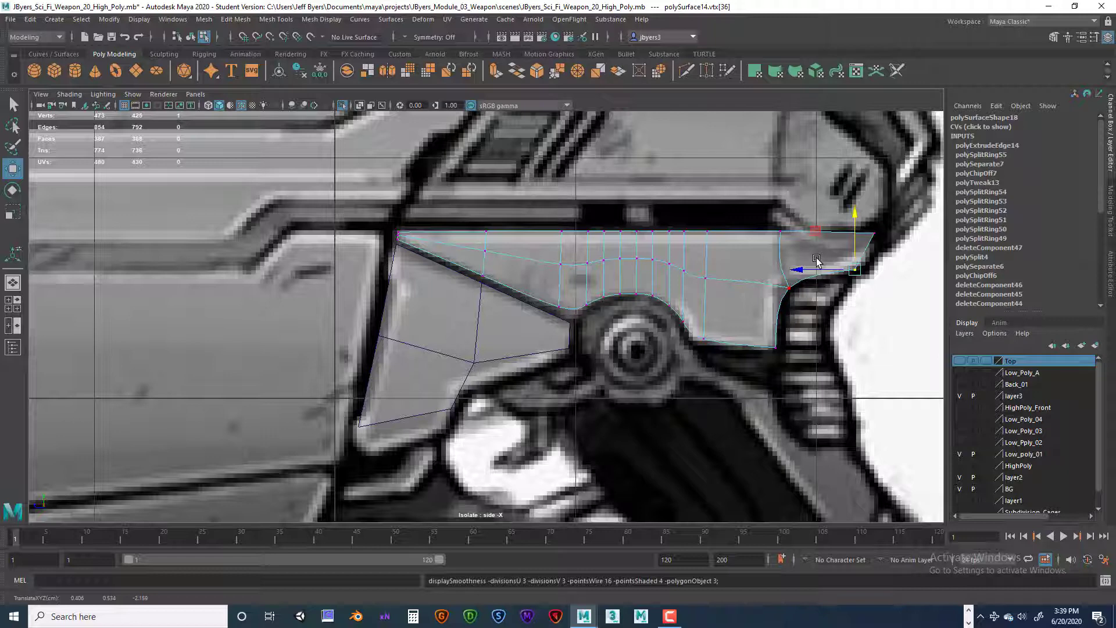
key(1)
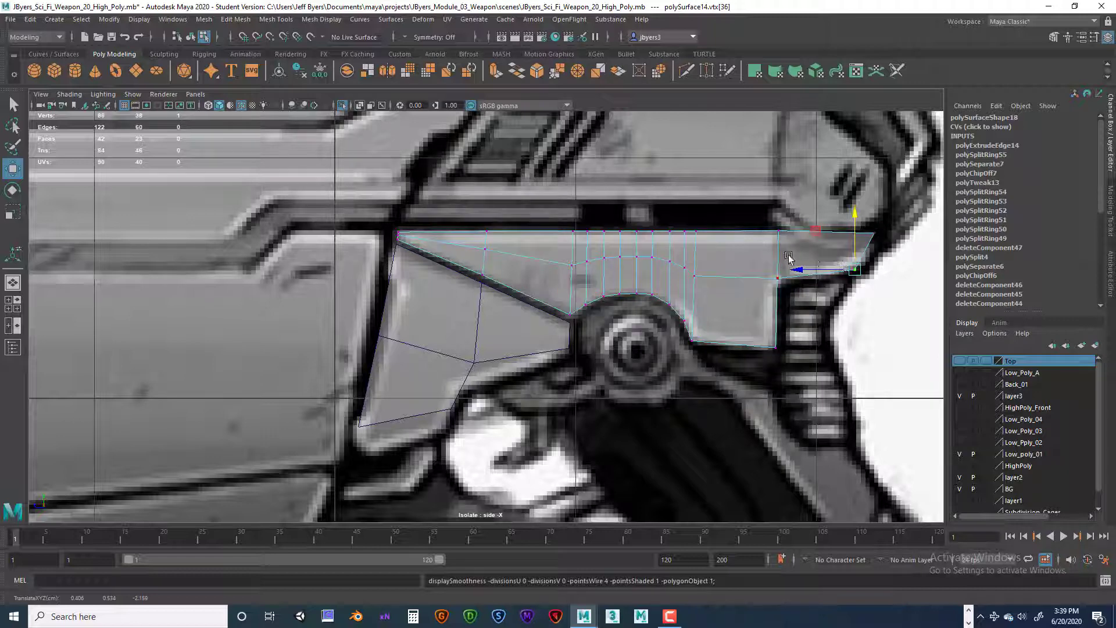
right_click(785, 257)
click(775, 327)
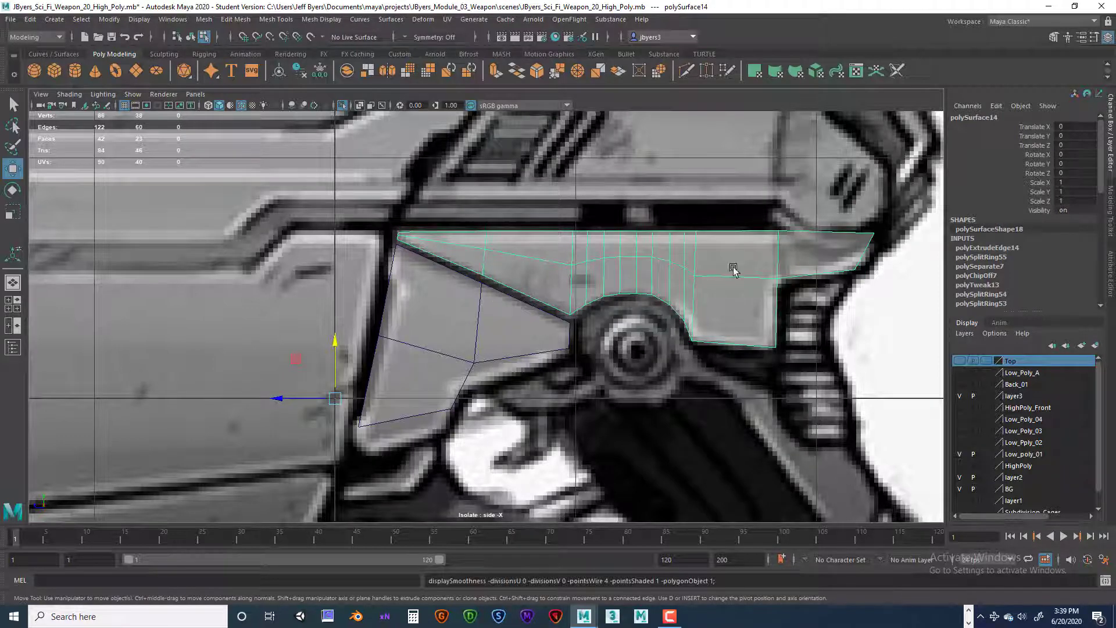
Step: Nudge the middle vertex at the front tip of the long side piece slightly downward
scroll(524, 268, up, 5)
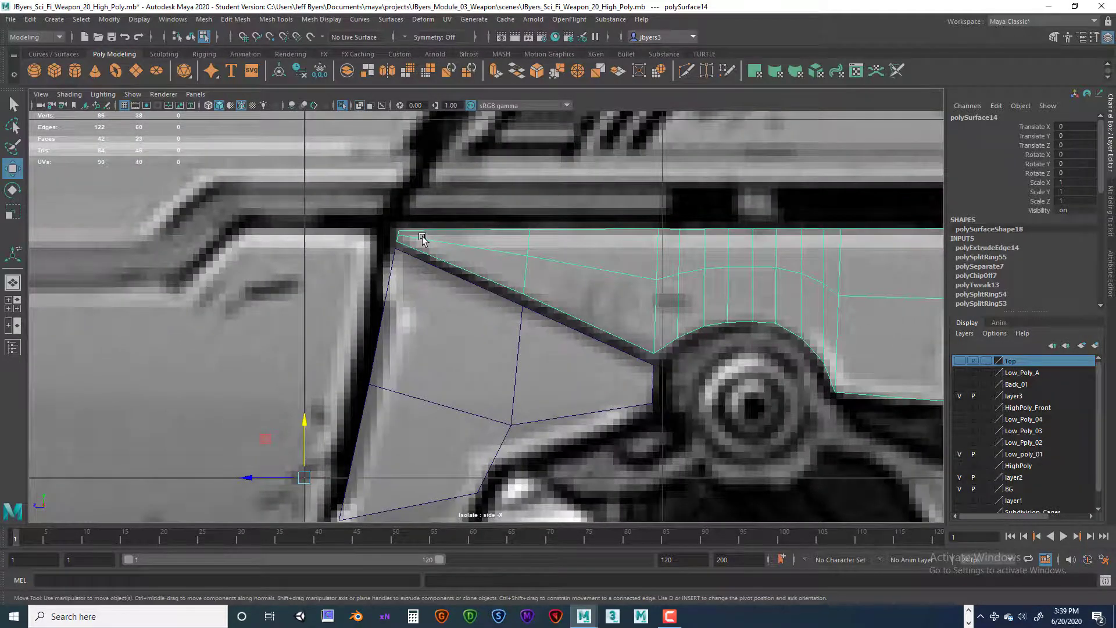
scroll(428, 241, up, 3)
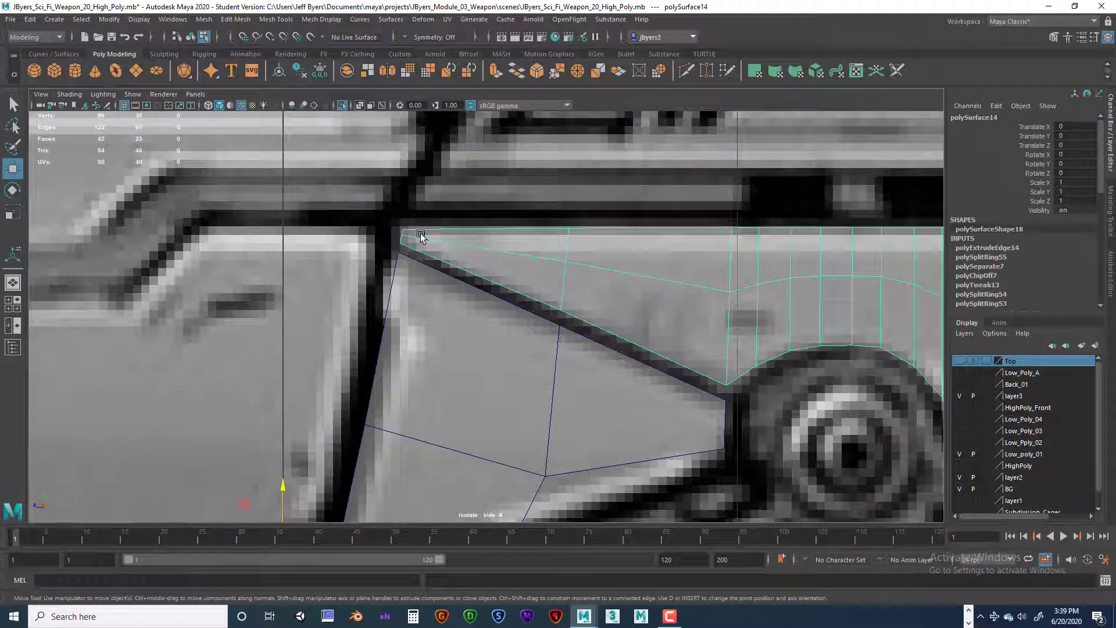
right_drag(420, 234, 400, 234)
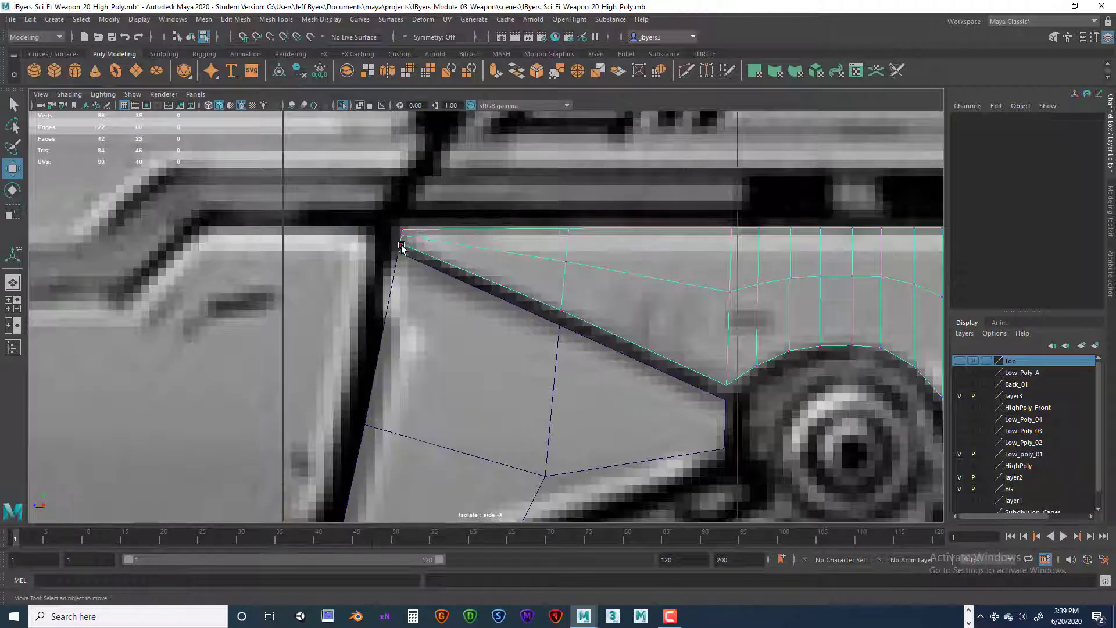
click(404, 235)
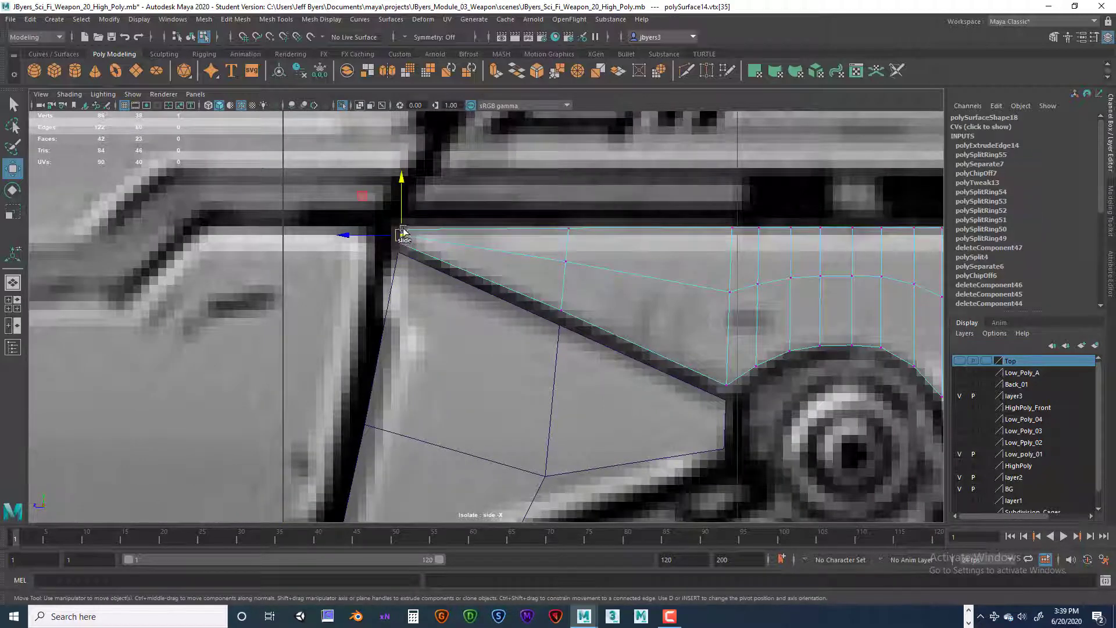
drag(403, 233, 401, 237)
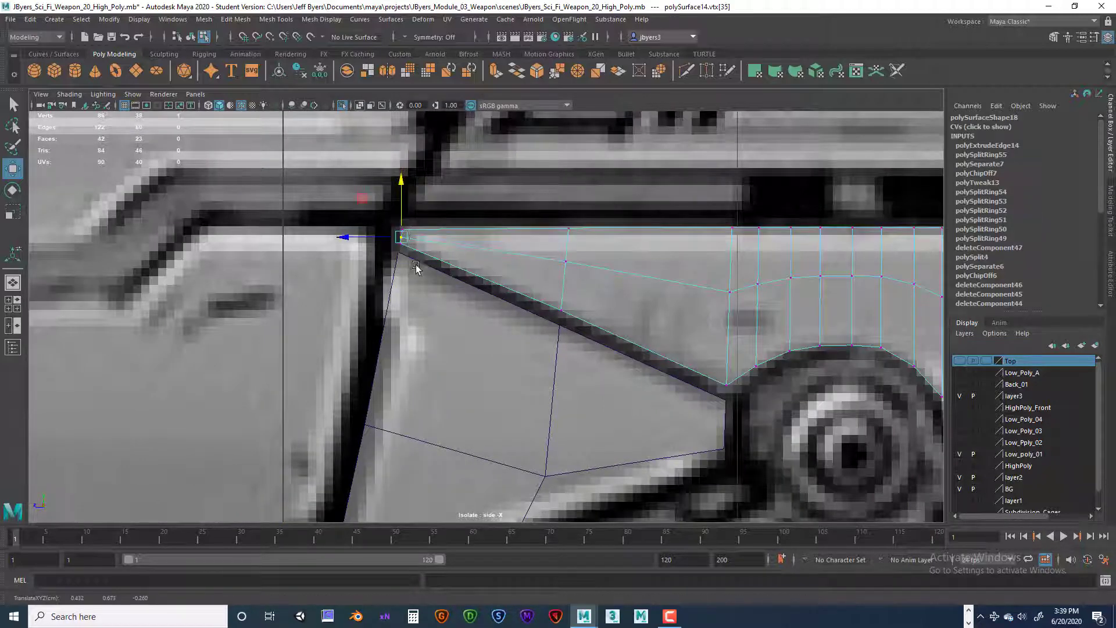
scroll(639, 301, down, 5)
scroll(642, 302, up, 6)
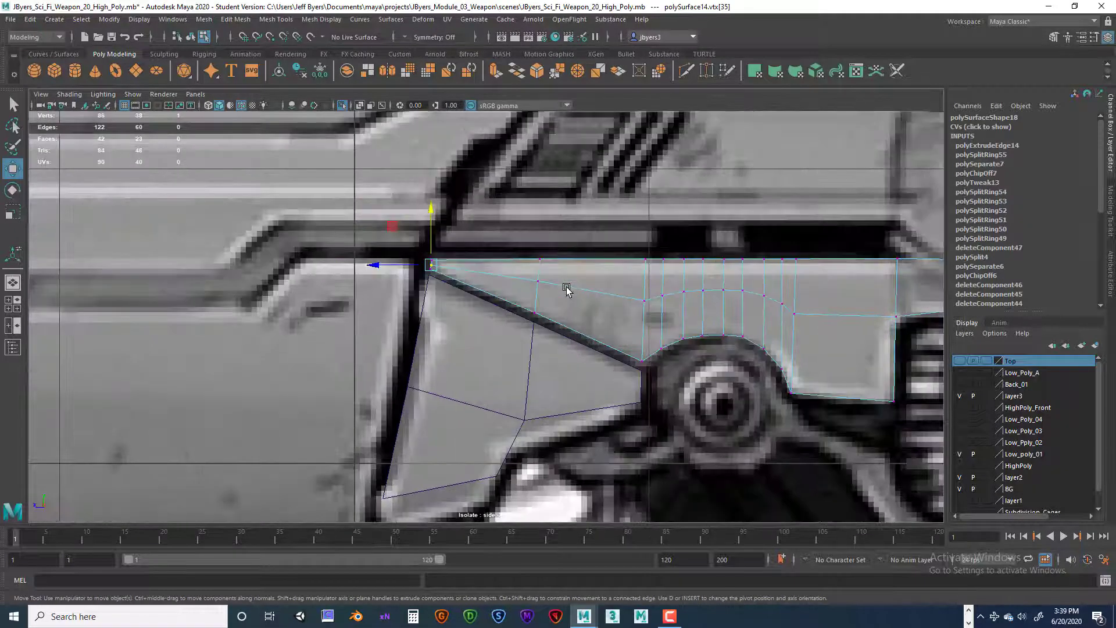
Step: Move the lower front corner vertex of the wedge-shaped side piece down and slightly forward to the reference's bottom corner
alt+middle_drag(598, 282, 546, 208)
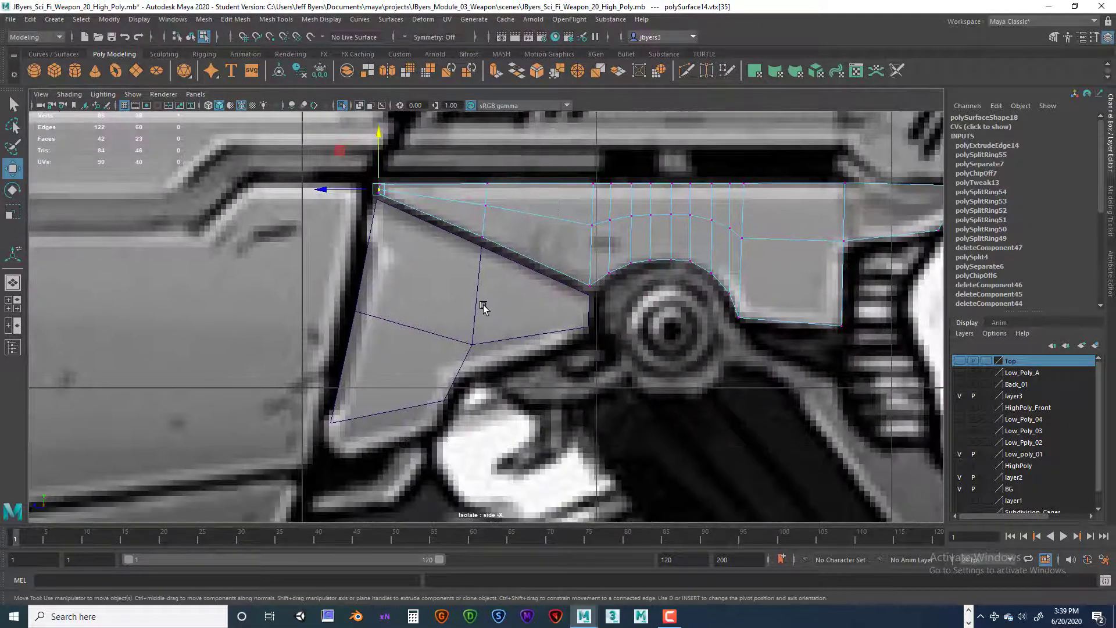
right_drag(483, 307, 480, 365)
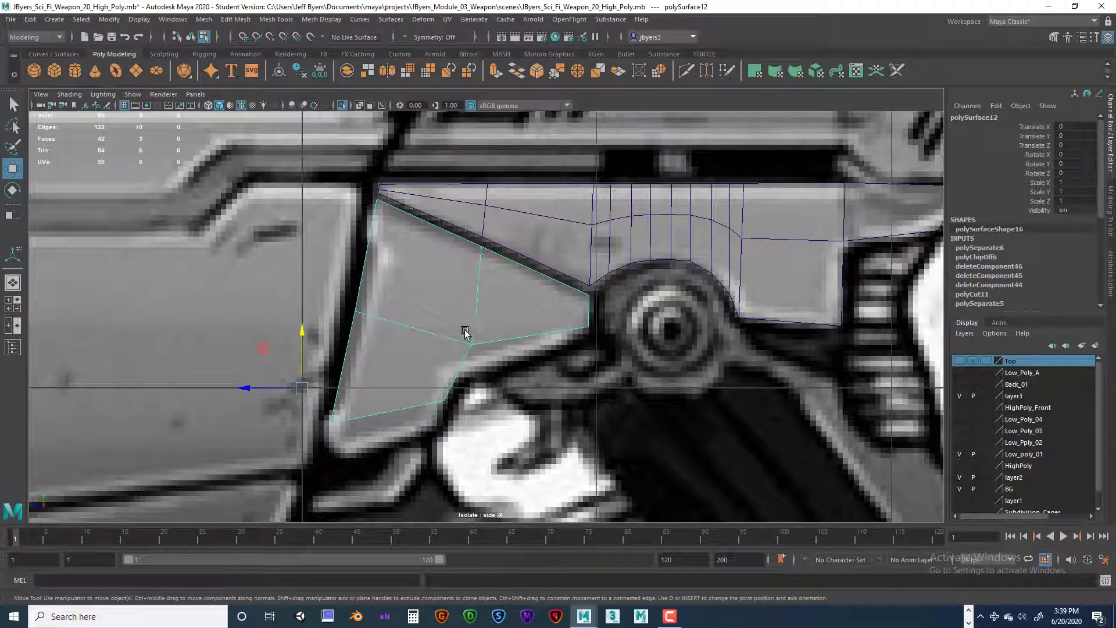
alt+middle_drag(465, 331, 501, 293)
right_drag(430, 351, 376, 296)
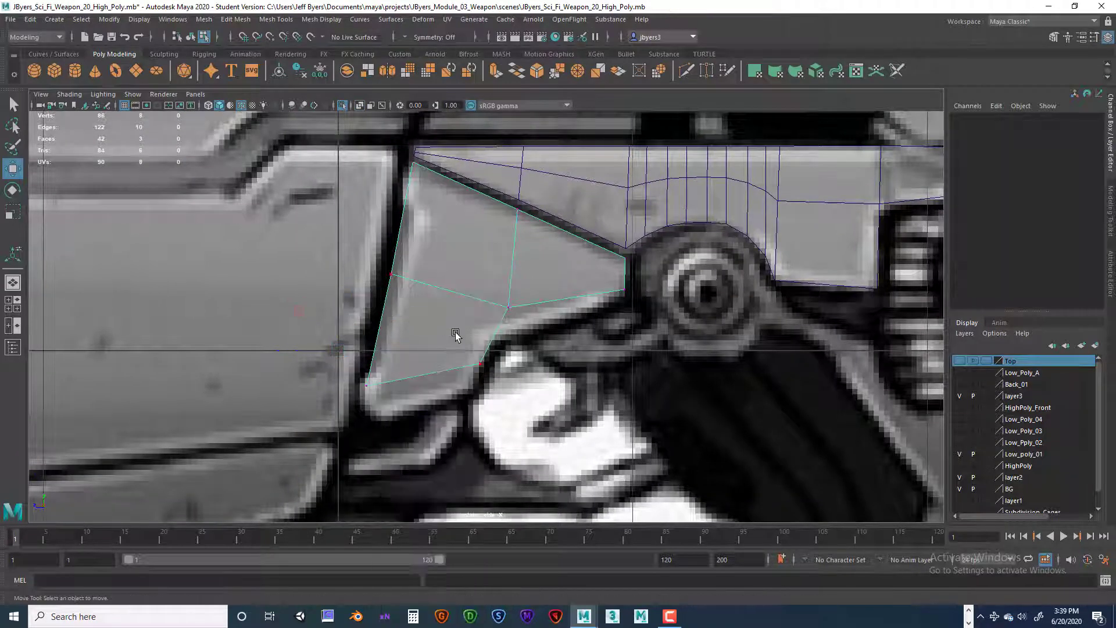
alt+middle_drag(460, 194, 486, 233)
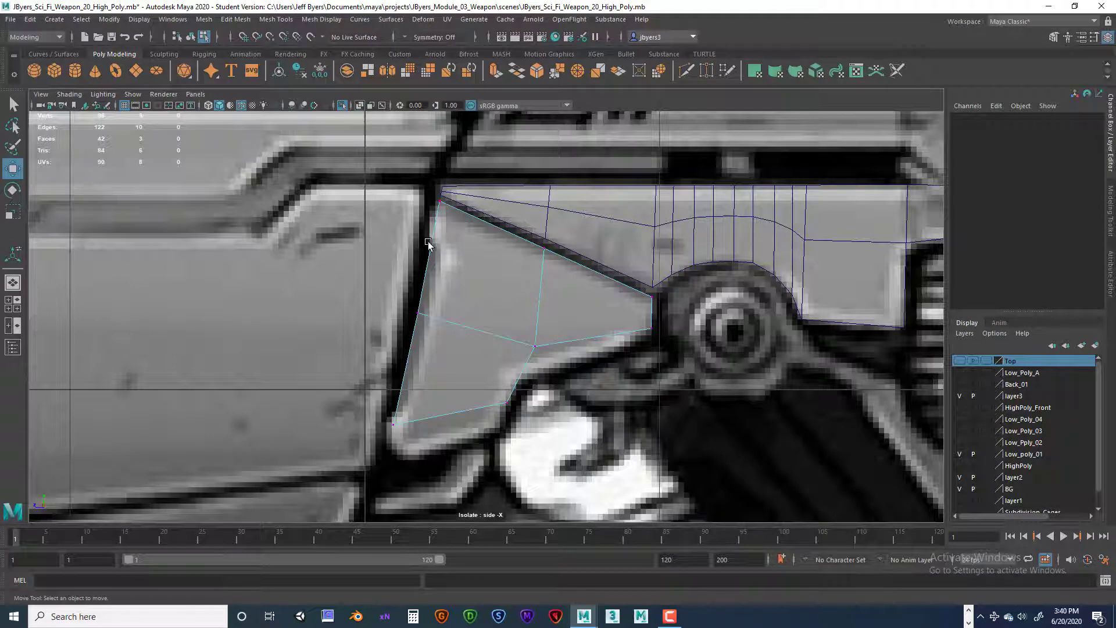
click(392, 424)
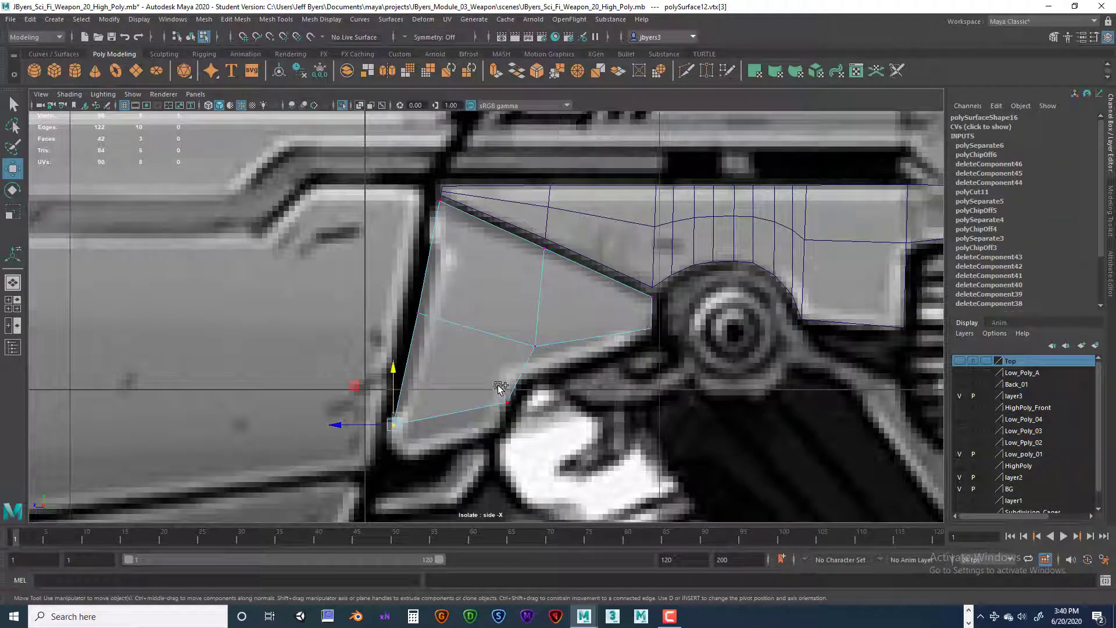
ctrl+shift+drag(393, 378, 395, 421)
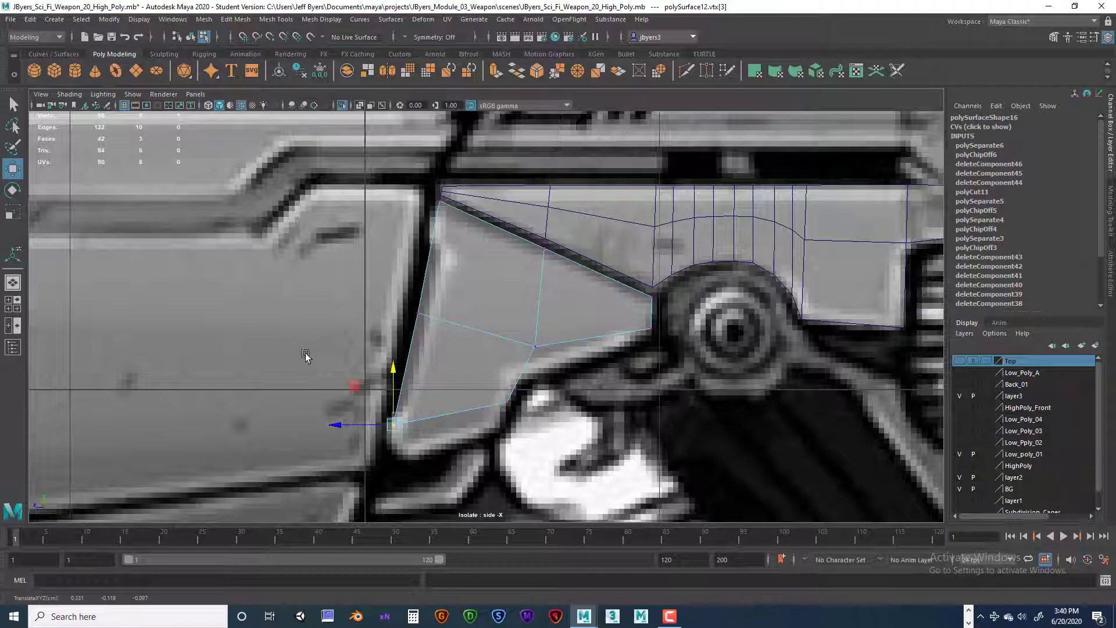
double_click(17, 170)
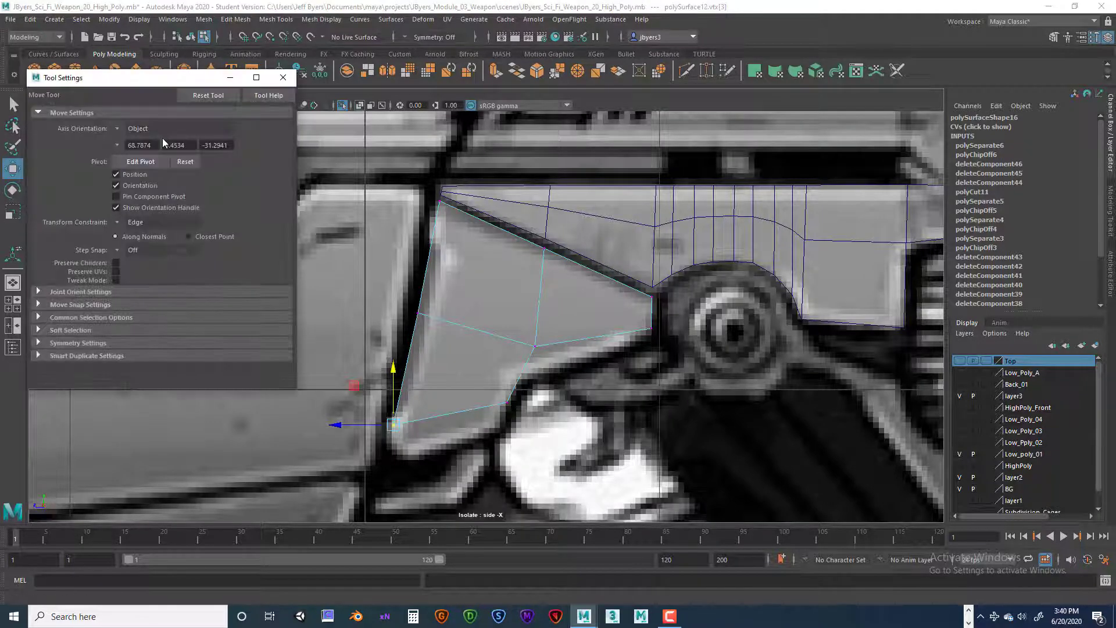
click(282, 77)
drag(391, 374, 391, 397)
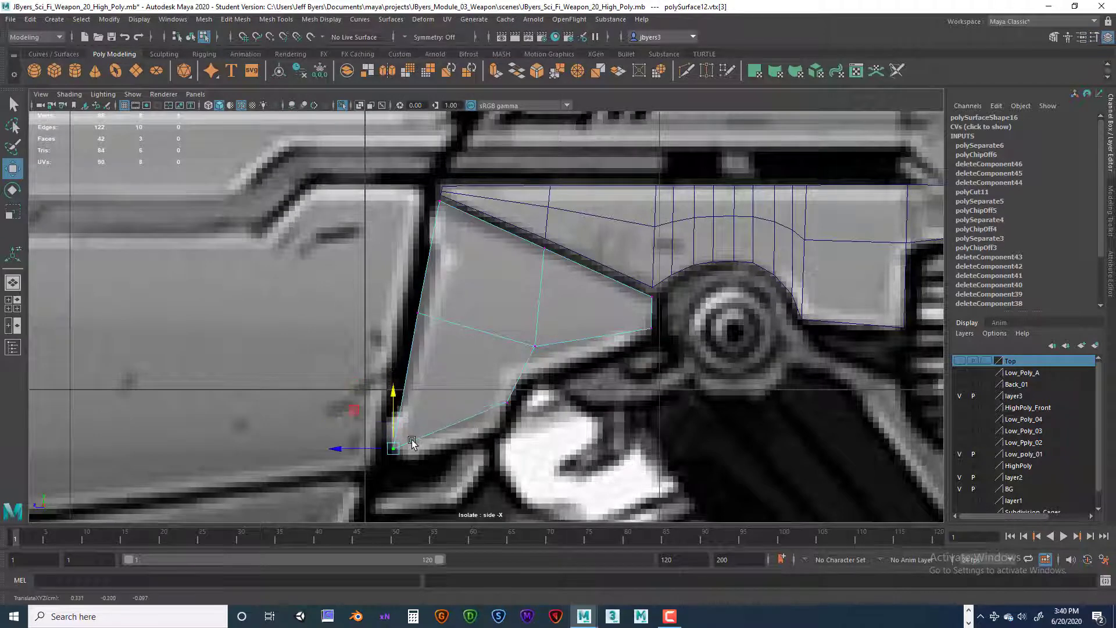
drag(375, 447, 370, 451)
drag(386, 399, 386, 412)
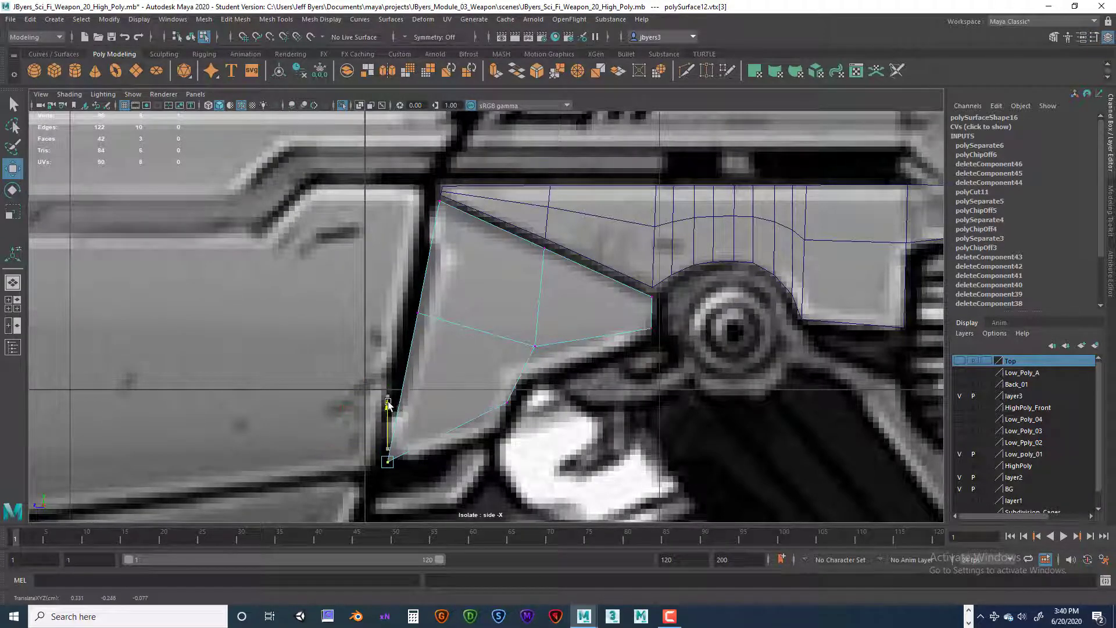
Step: Move the wedge piece's bottom rear vertex and the notch vertex above it down and forward onto the reference outline
click(503, 398)
drag(503, 397, 452, 429)
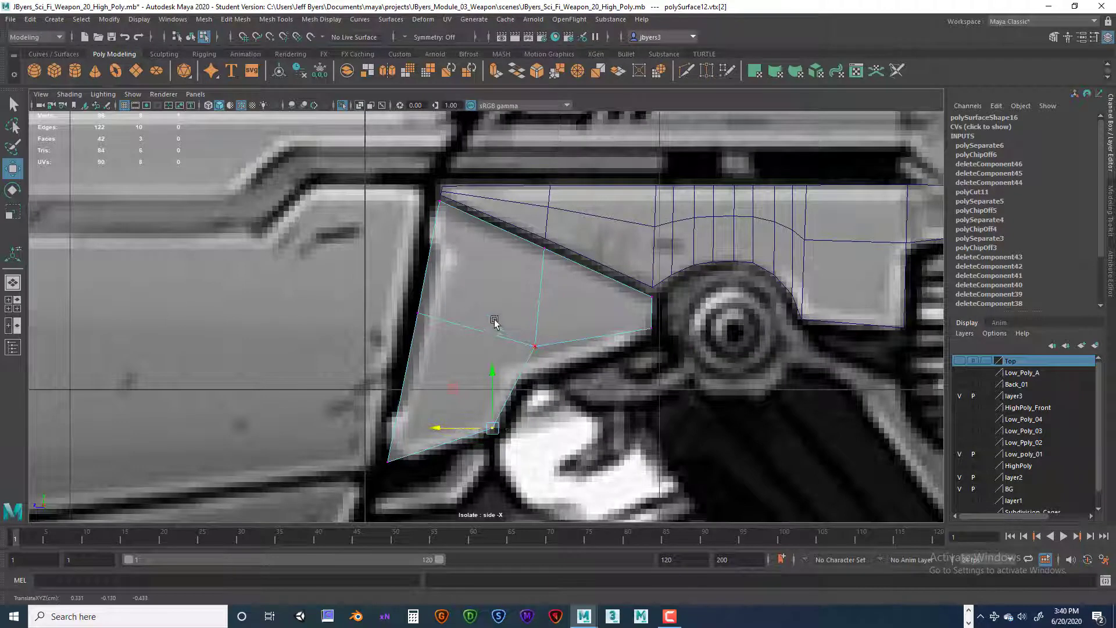
click(545, 347)
drag(535, 347, 512, 378)
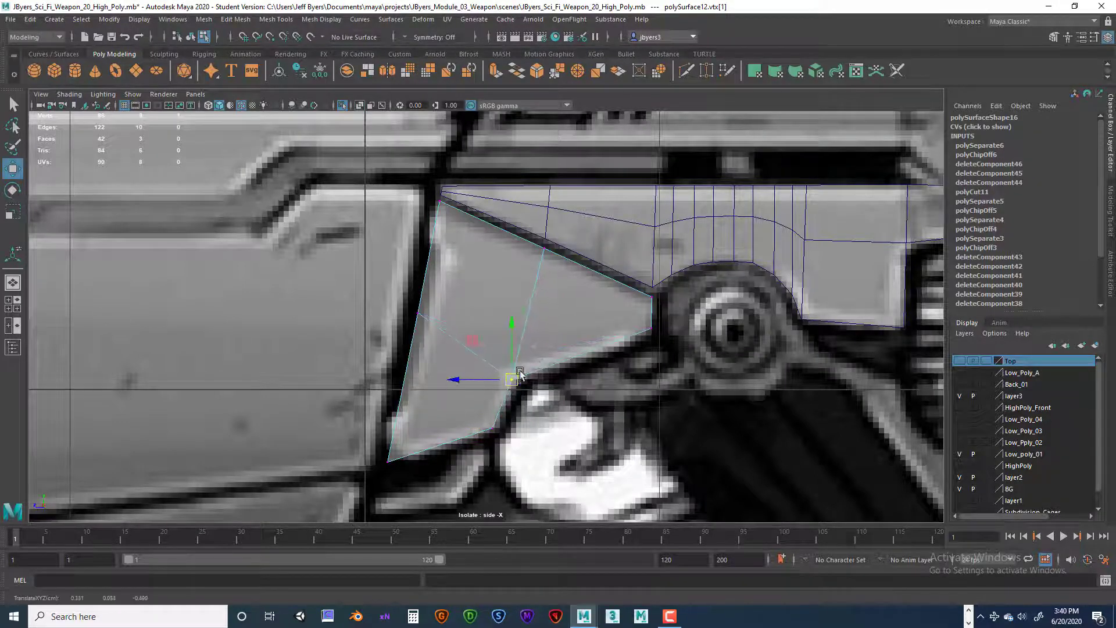
Step: Lower the wedge piece's rearmost bottom vertex and shift the notch and bottom rear vertices slightly backward to follow the reference
click(648, 329)
drag(651, 291, 652, 301)
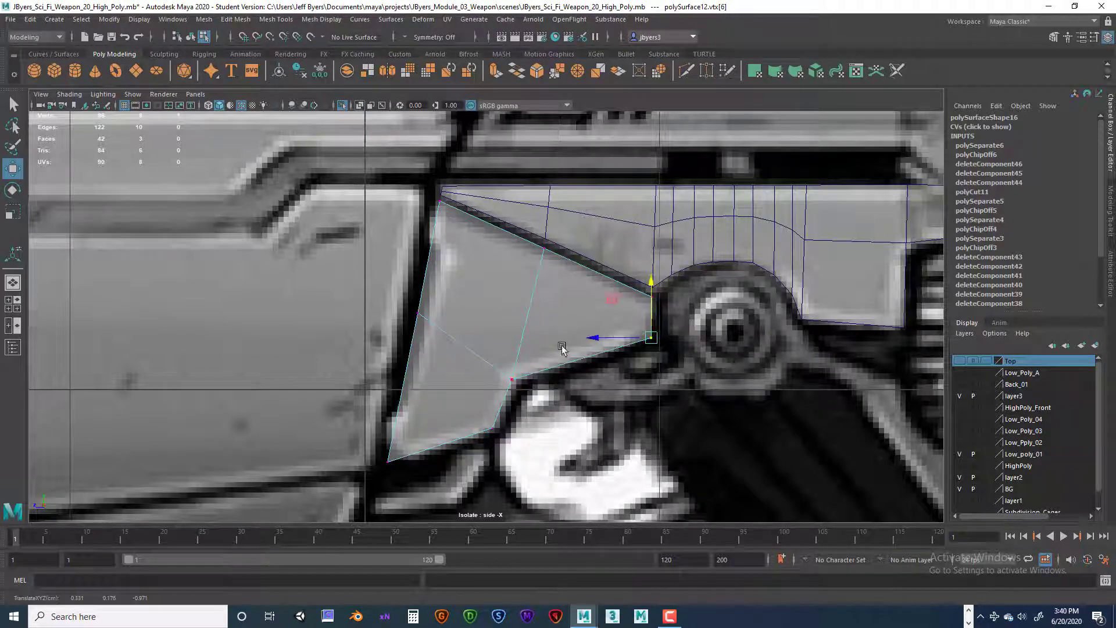
click(519, 386)
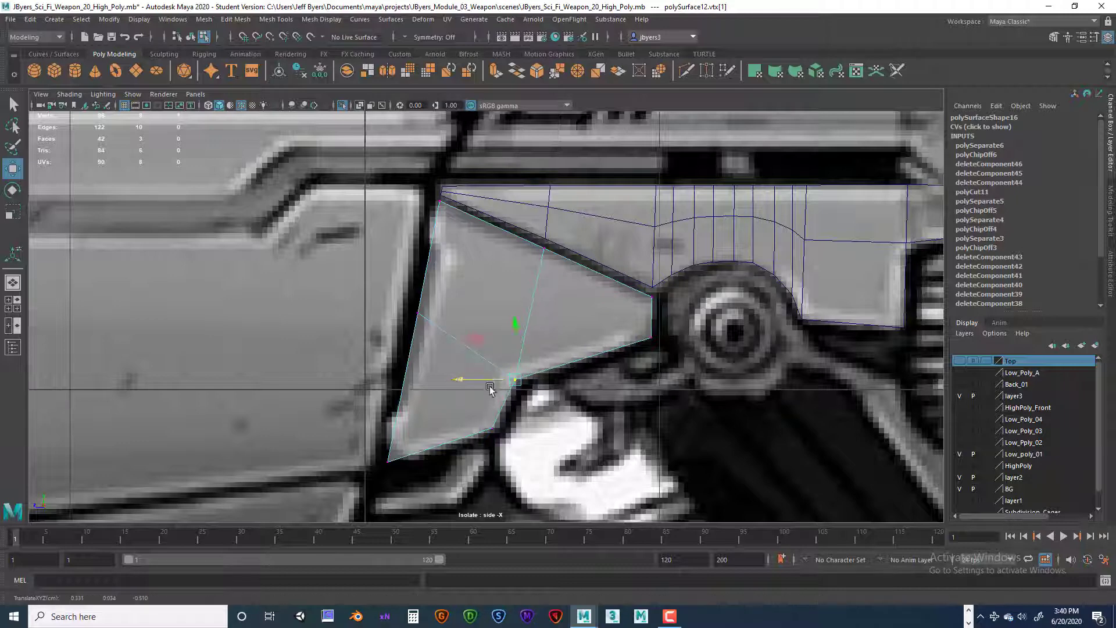
click(502, 431)
drag(471, 426, 477, 426)
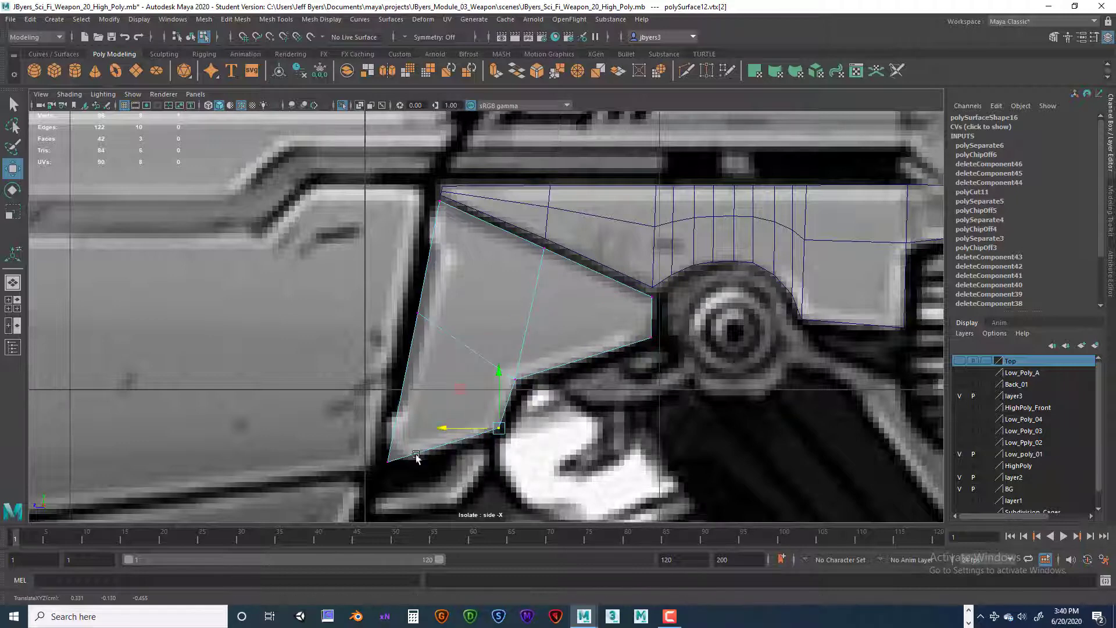
click(385, 451)
right_drag(518, 390, 543, 399)
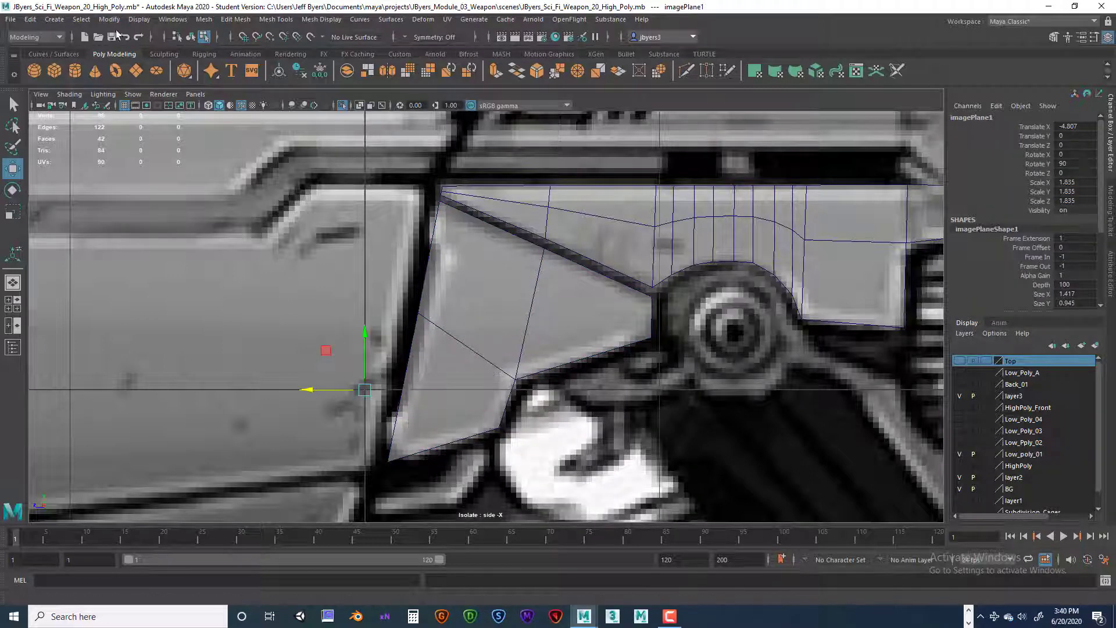
Step: Return to object selection and center the pivots of the wedge-shaped piece and the long side piece
click(190, 37)
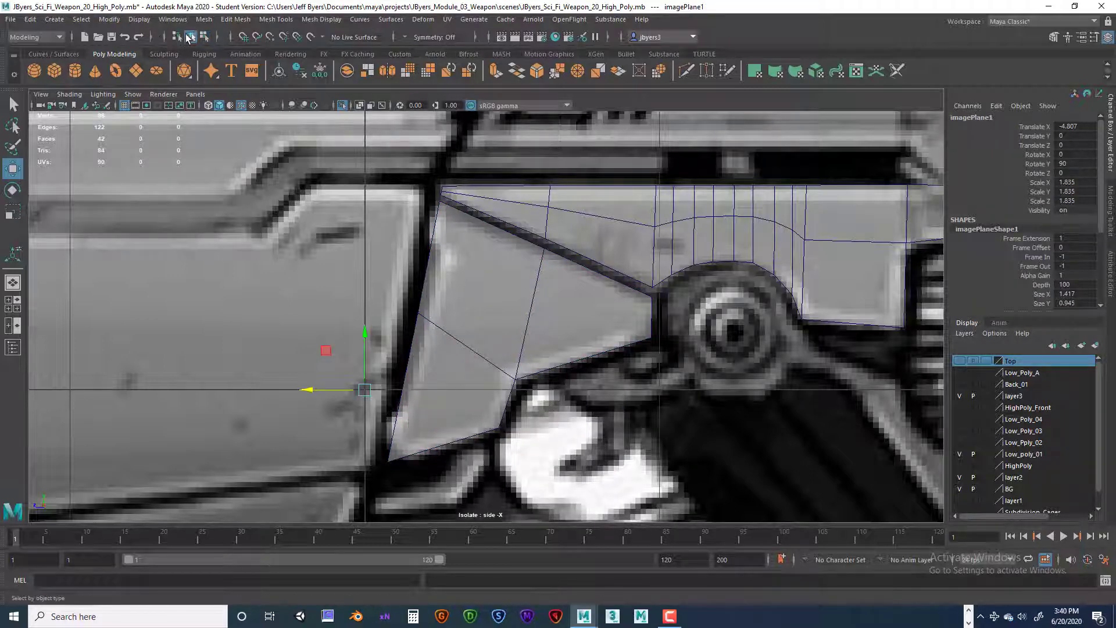
click(455, 341)
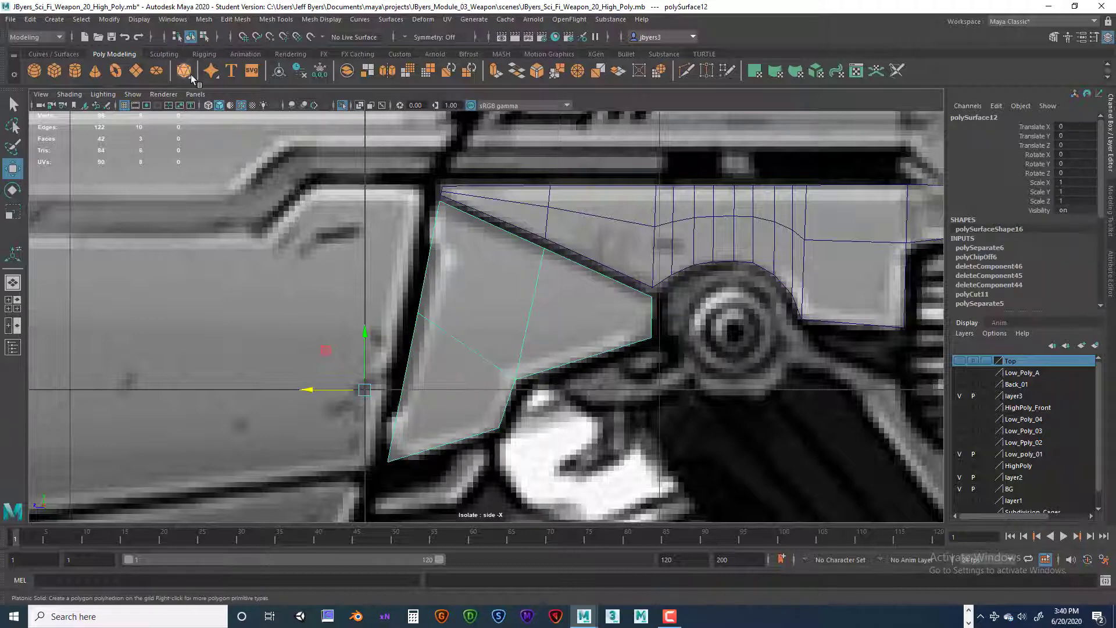
click(279, 70)
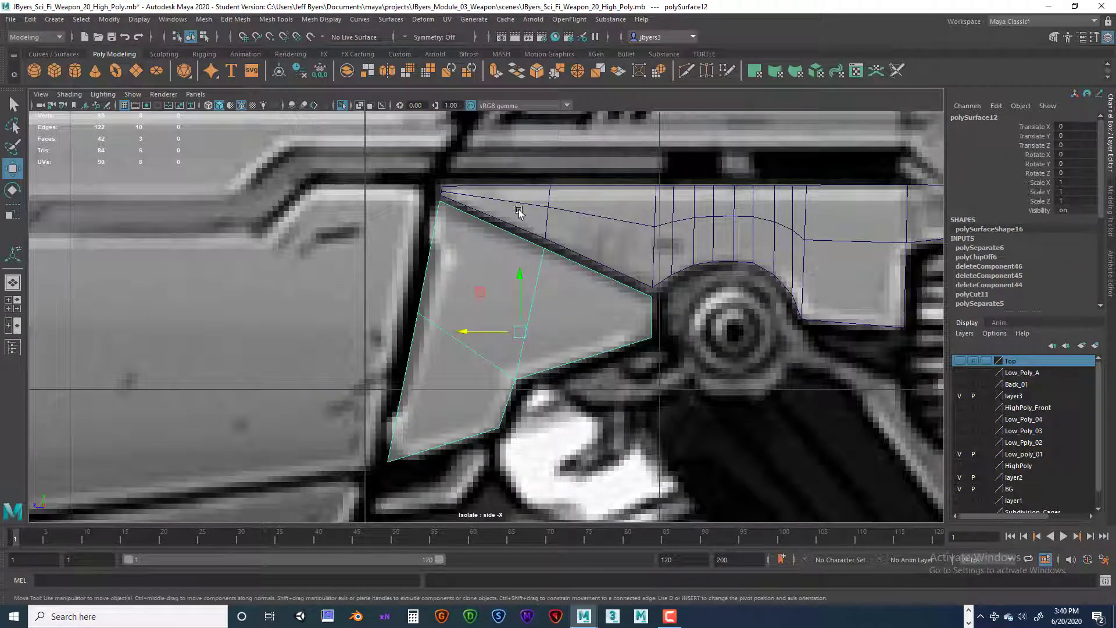
click(715, 219)
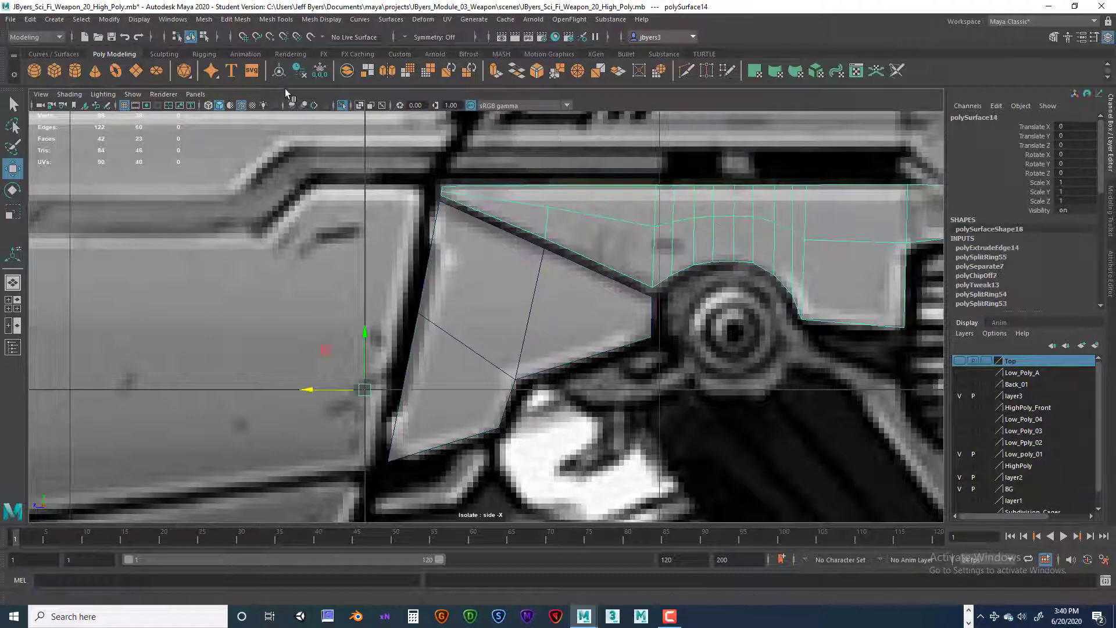
click(279, 71)
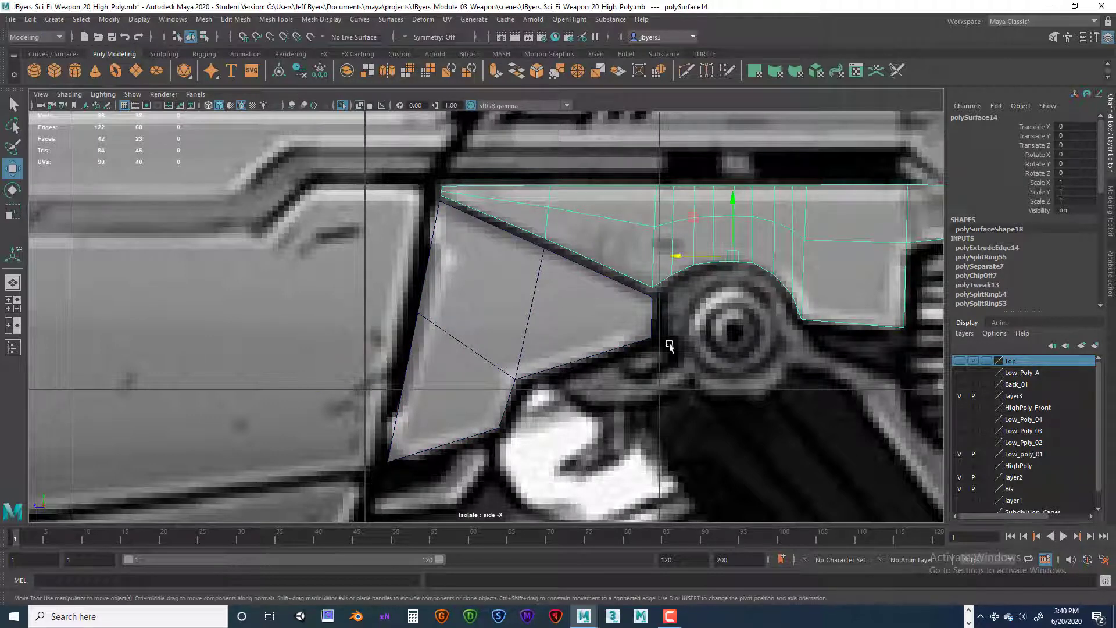
Step: Insert three edge loops in the wedge piece: across its lower end, across its upper section, and along its front edge
click(517, 324)
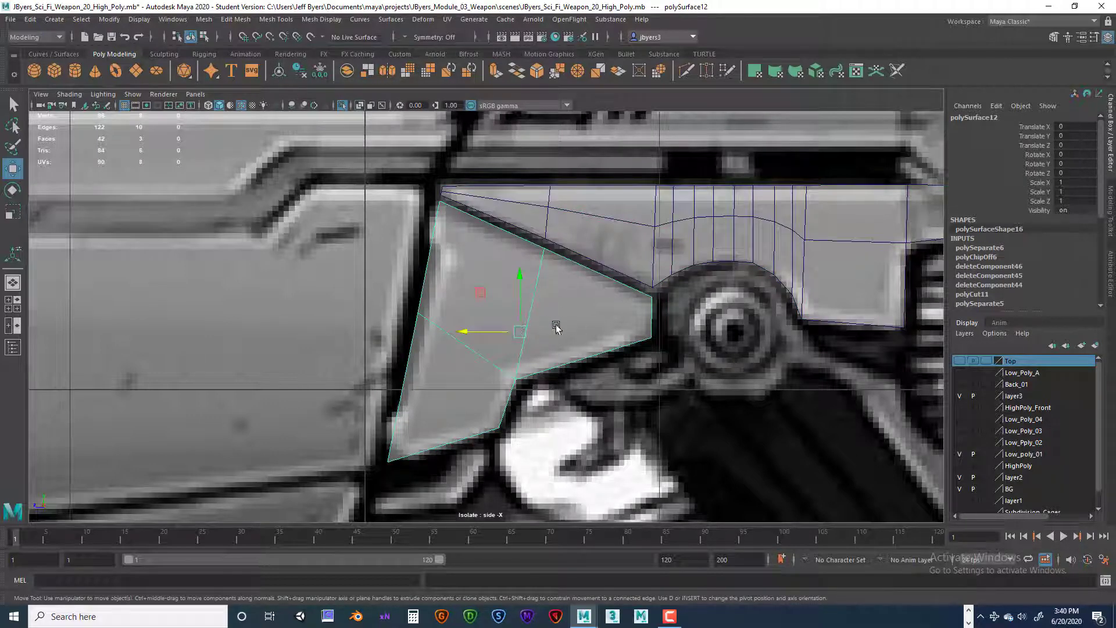
right_drag(563, 327, 550, 367)
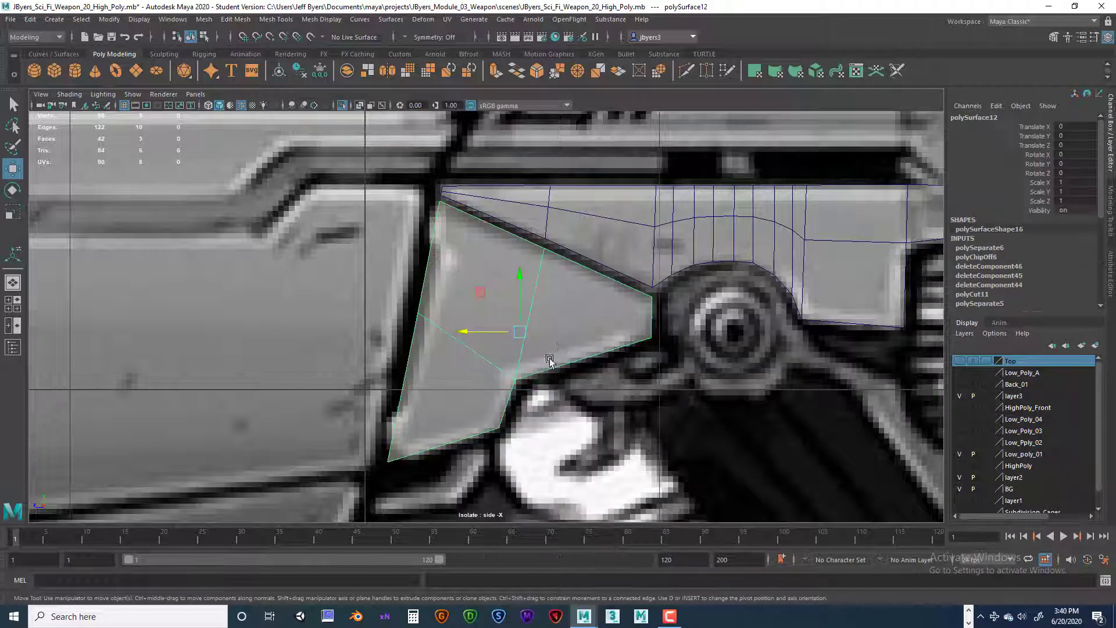
shift+right_click(566, 325)
shift+right_drag(567, 325, 497, 325)
drag(503, 411, 503, 411)
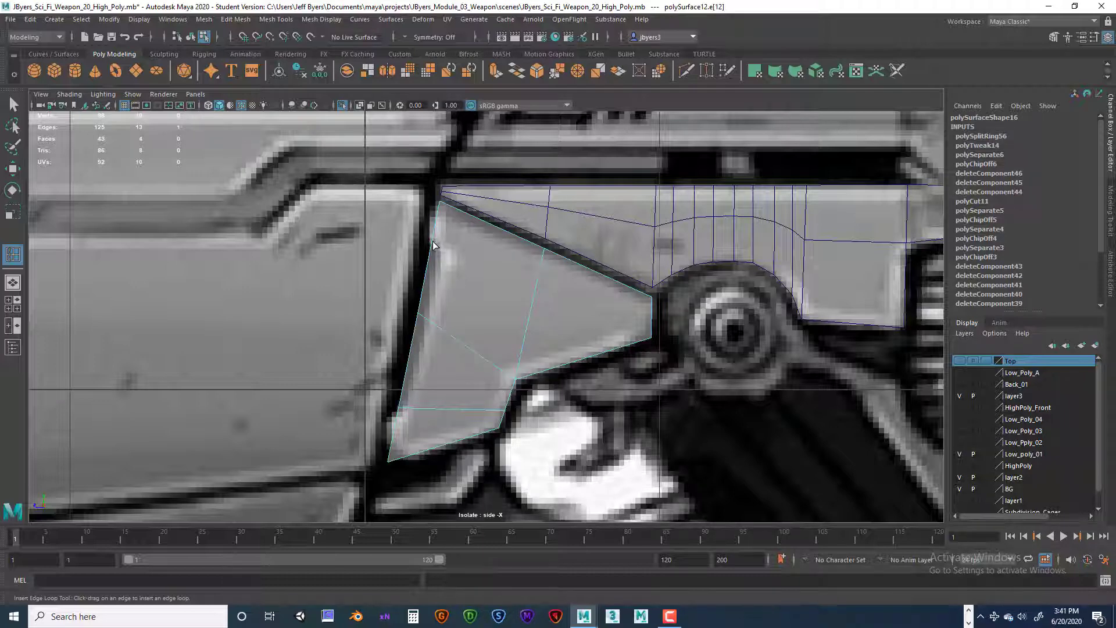
drag(432, 242, 432, 248)
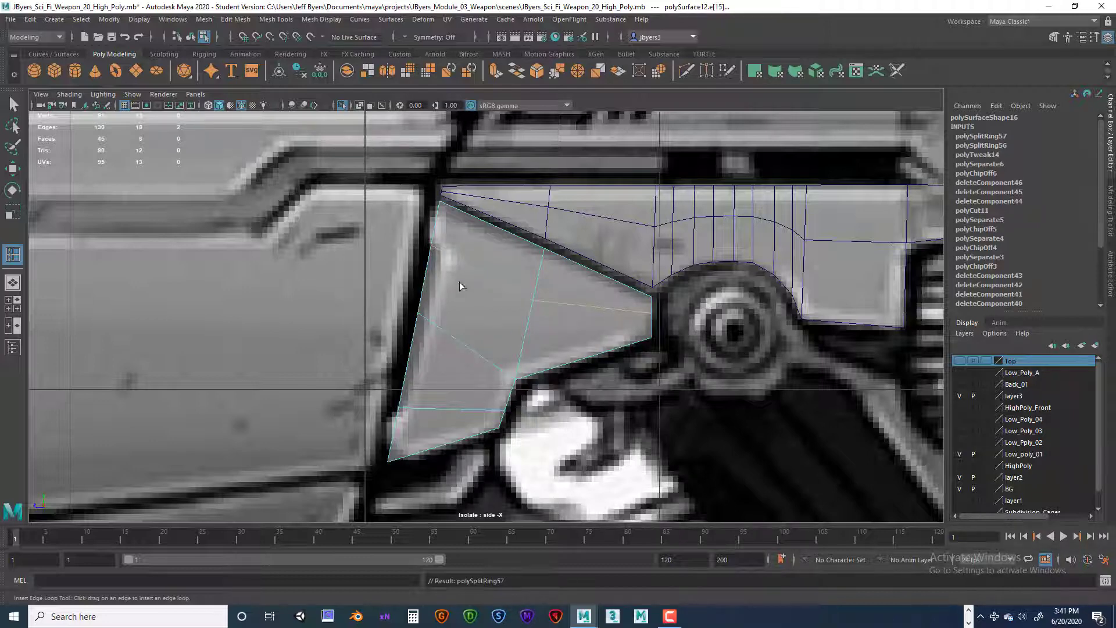
click(459, 213)
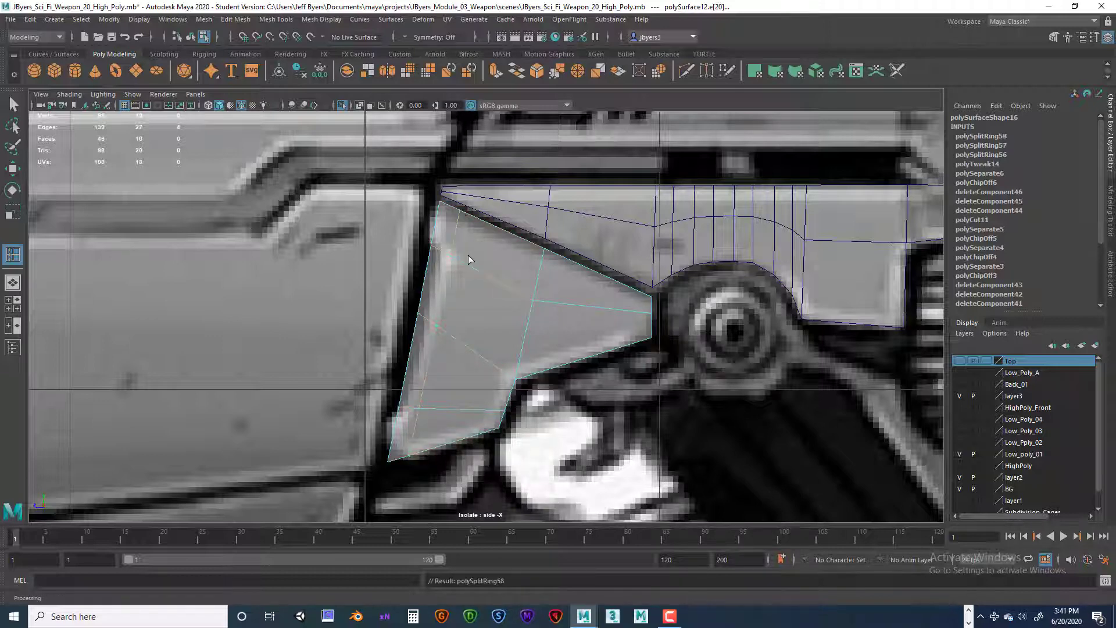
key(q)
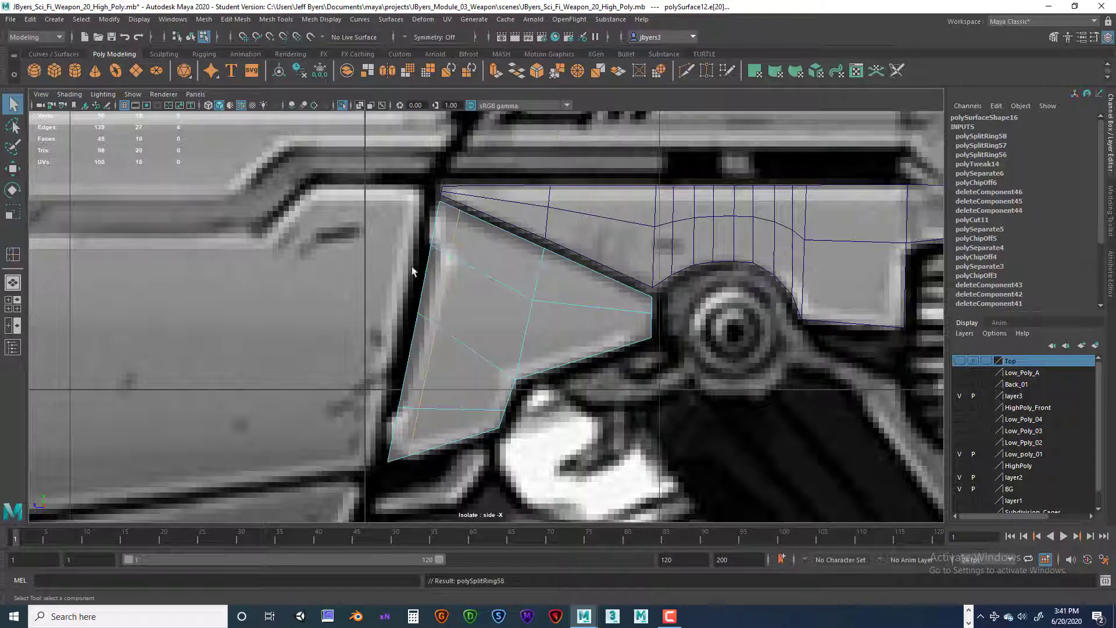
right_click(442, 273)
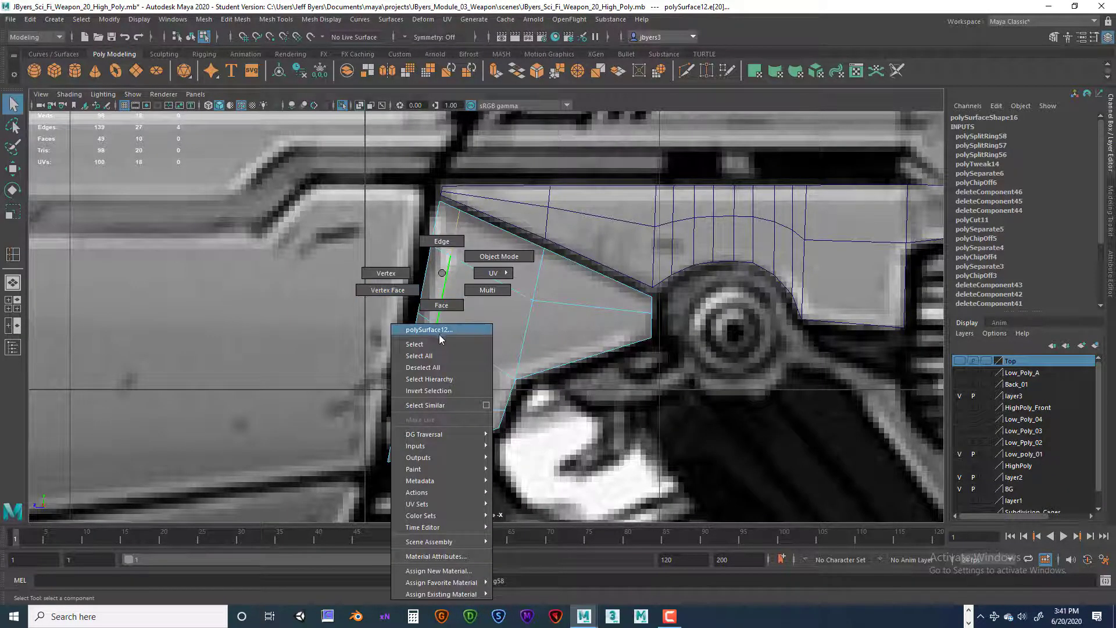
right_drag(436, 312, 439, 307)
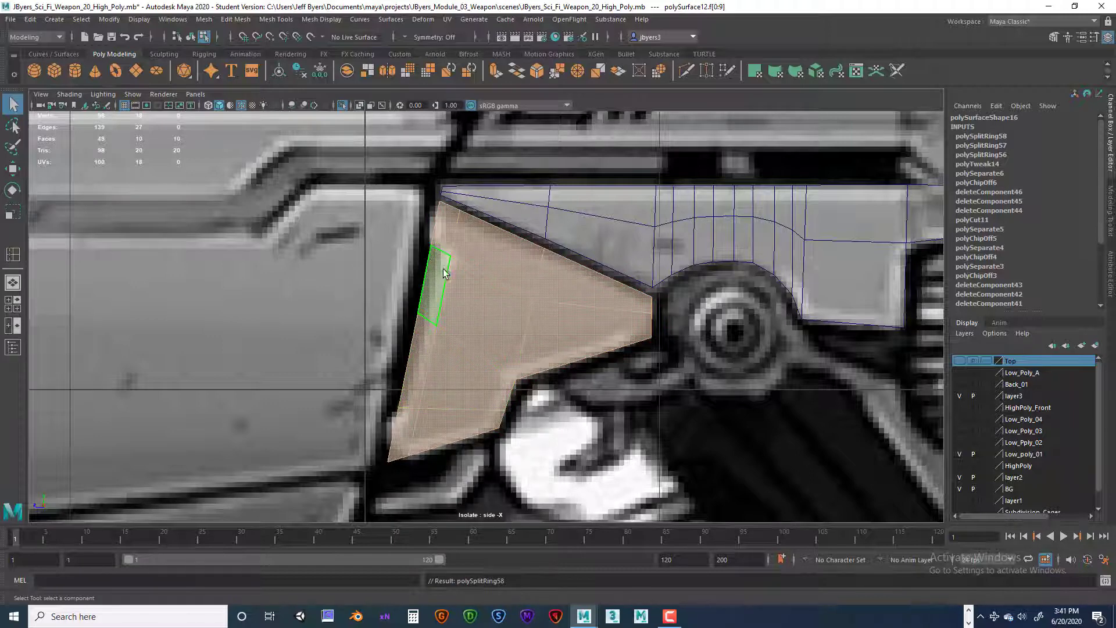
right_drag(459, 256, 428, 329)
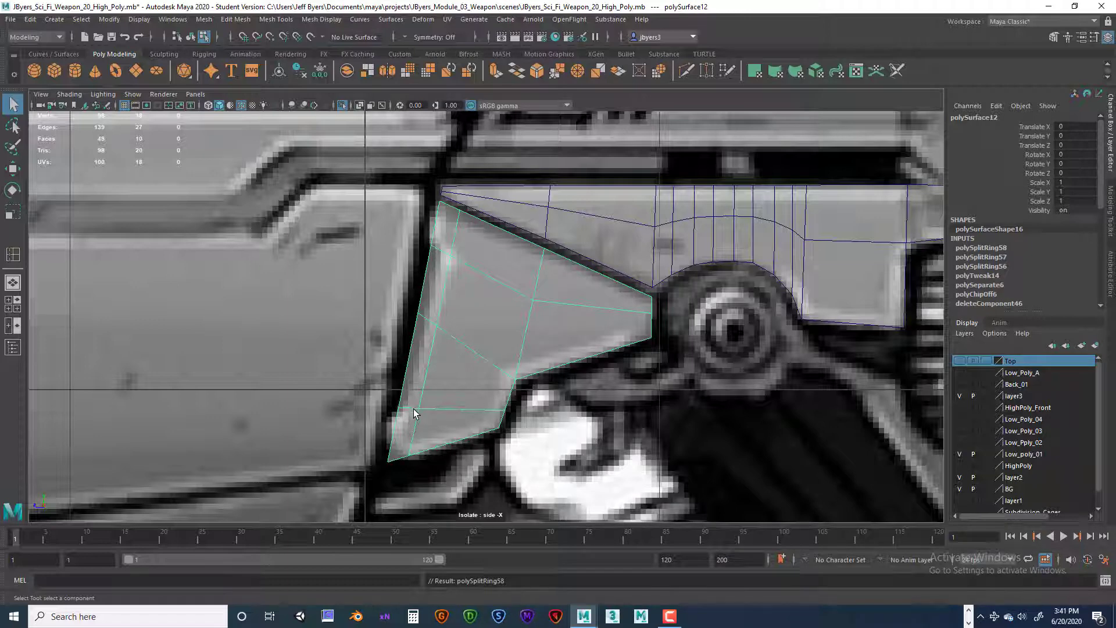
Step: Insert support edge loops in the wedge piece close to its front, upper and bottom edges
shift+right_click(452, 210)
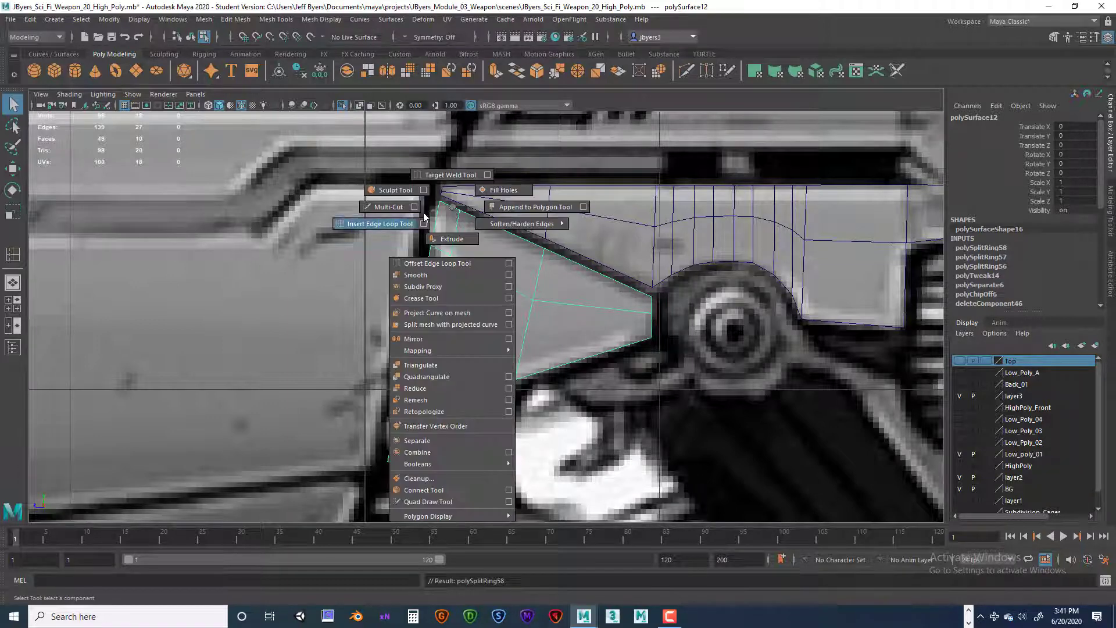
click(401, 224)
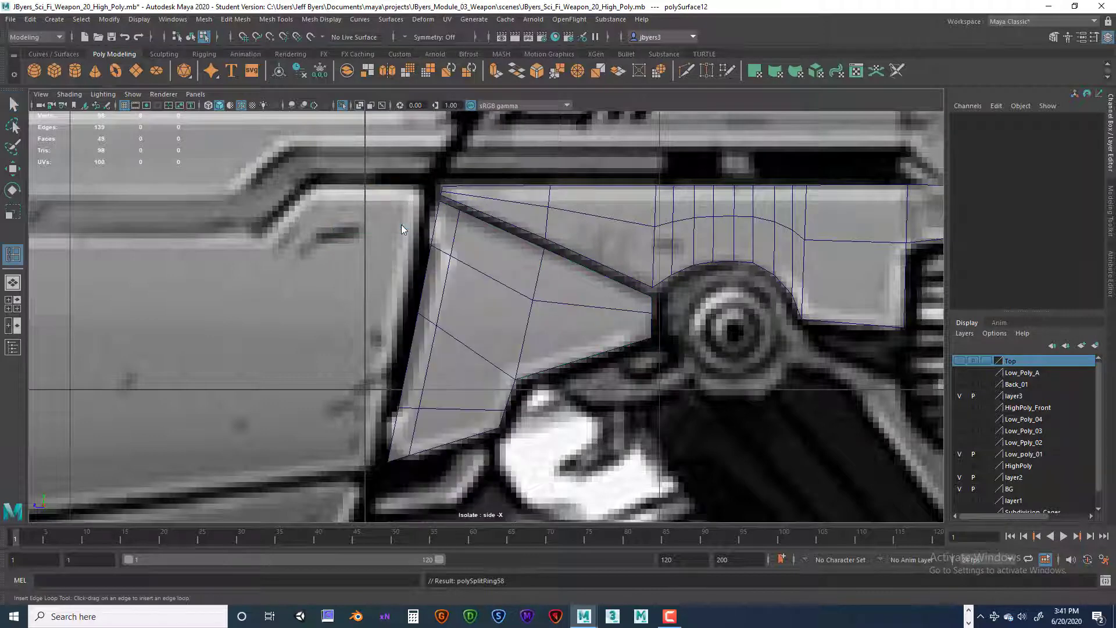
click(448, 208)
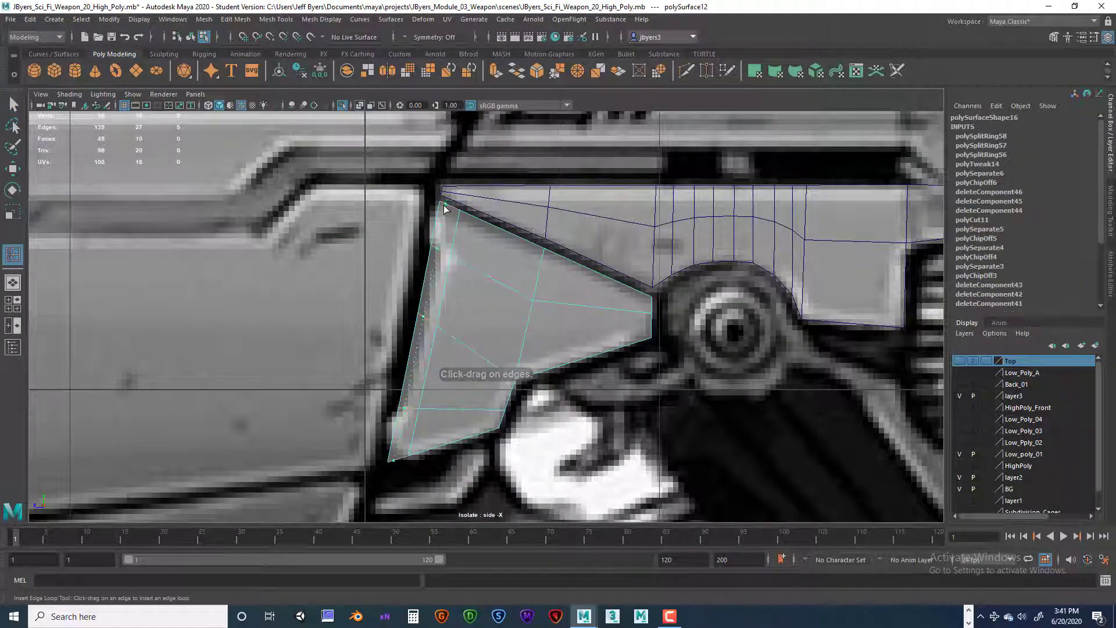
click(443, 211)
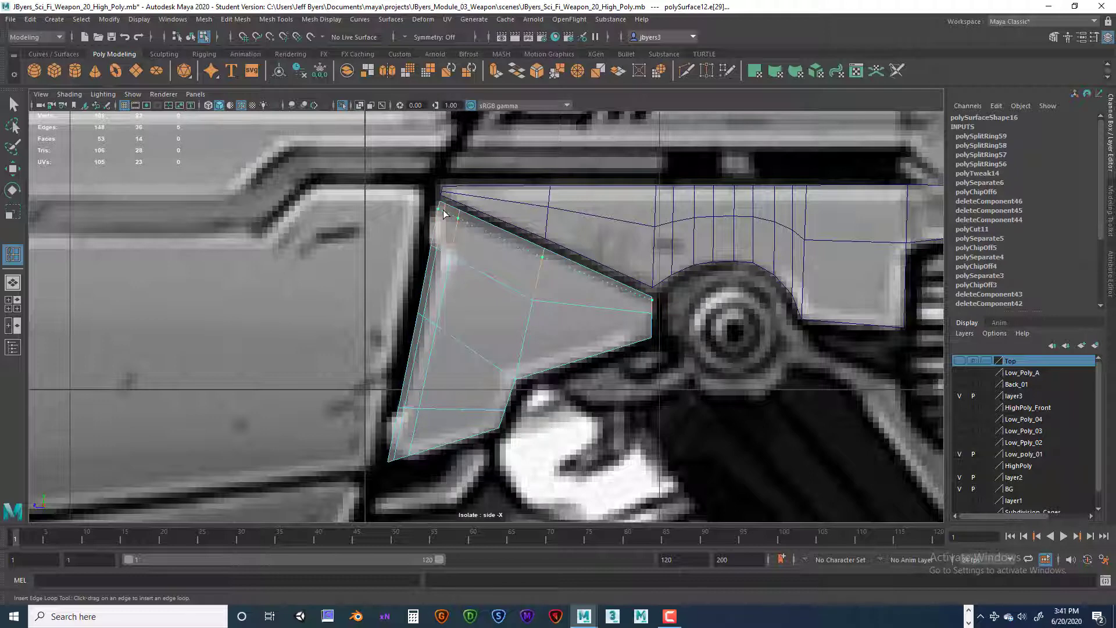
click(443, 213)
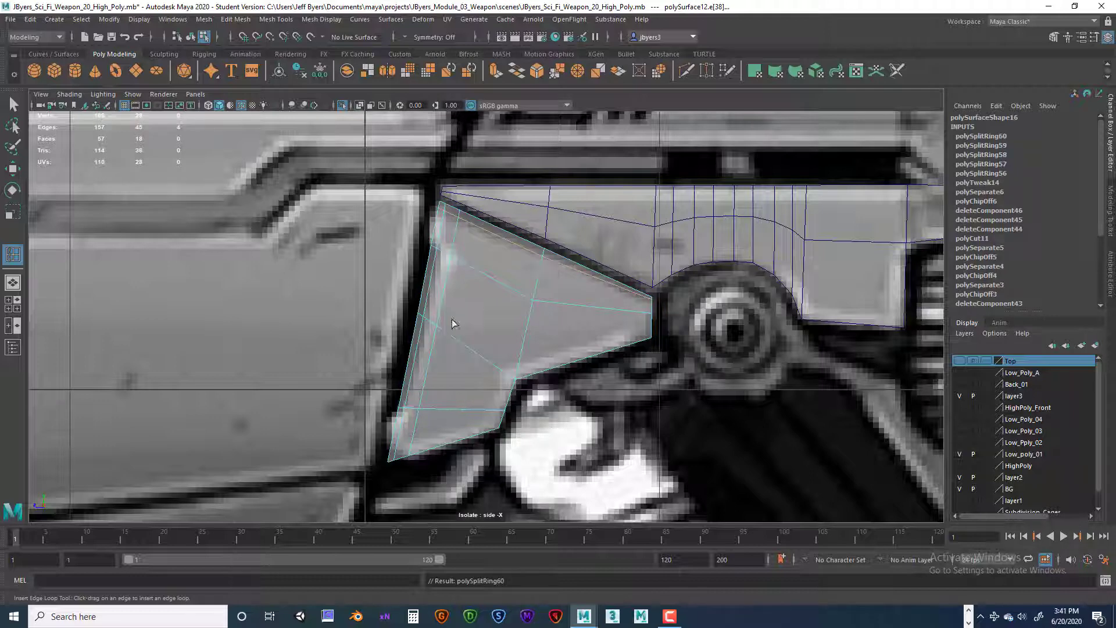
click(410, 451)
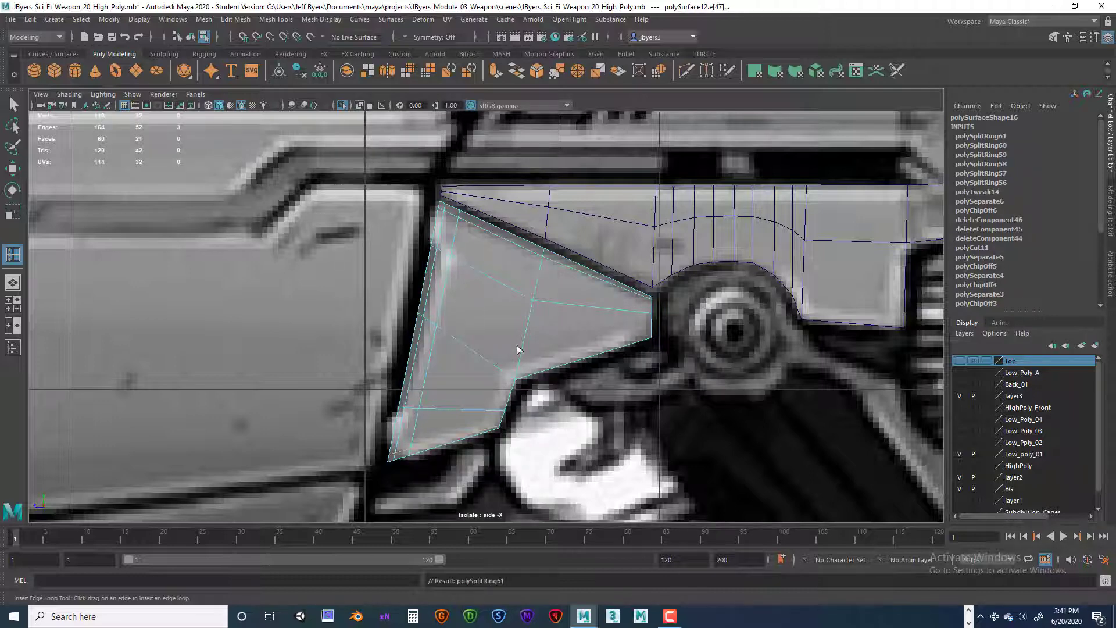
Step: Insert edge loops on both sides of the wedge's middle loop, plus along its rear end and lower rear edge
click(513, 378)
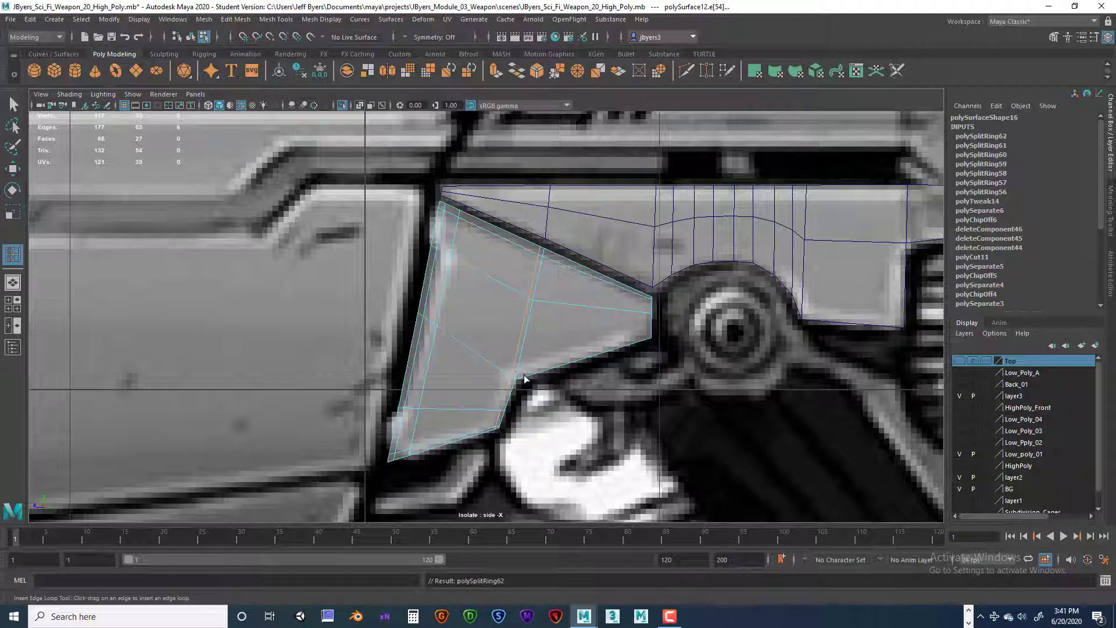
drag(523, 374, 520, 378)
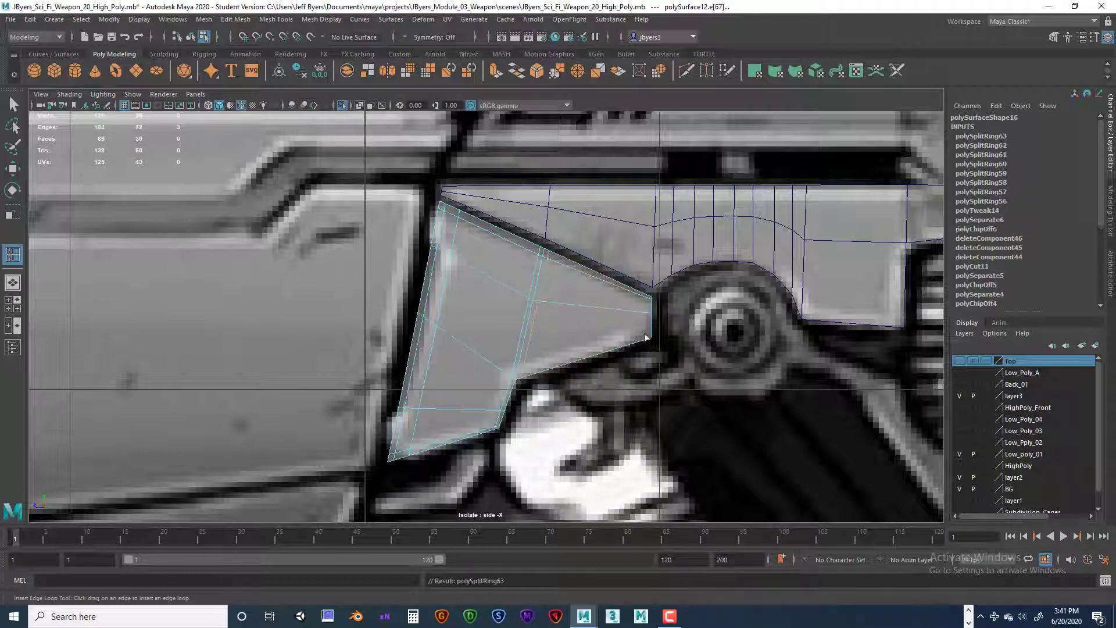
drag(652, 299, 651, 335)
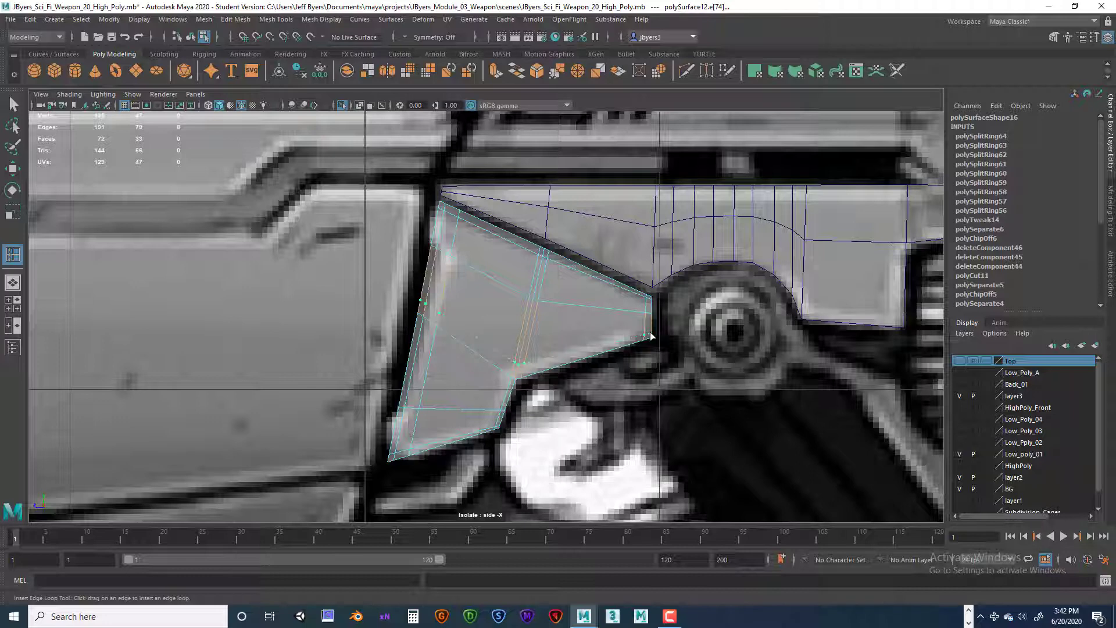
drag(650, 333, 649, 334)
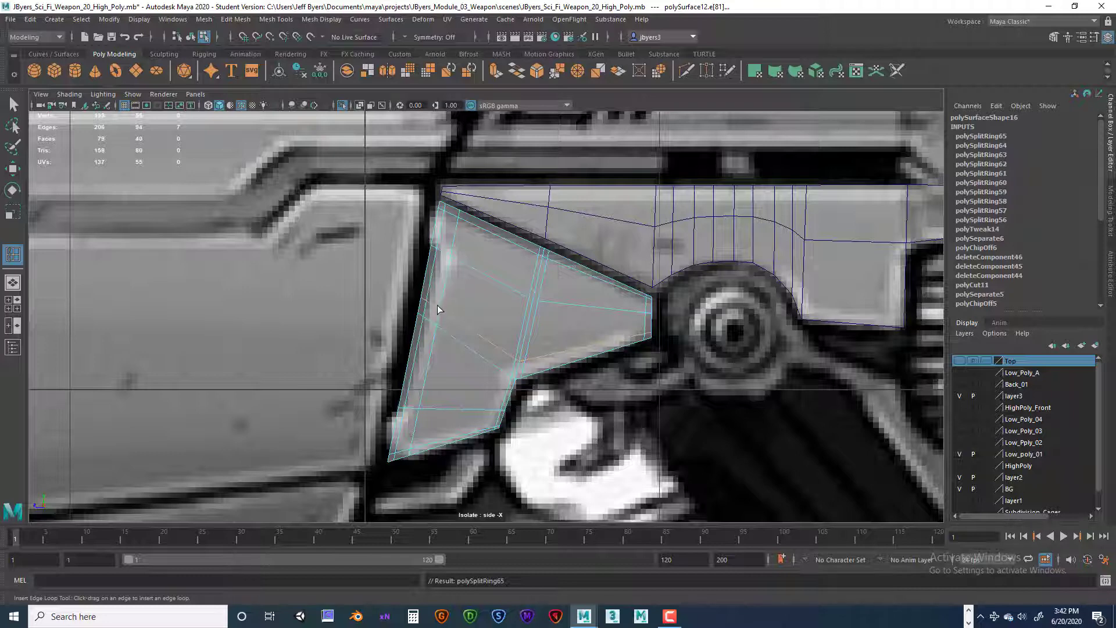
Step: Insert support loops beside the wedge's inner front loop and on both sides of its upper and lower cross loops
click(454, 257)
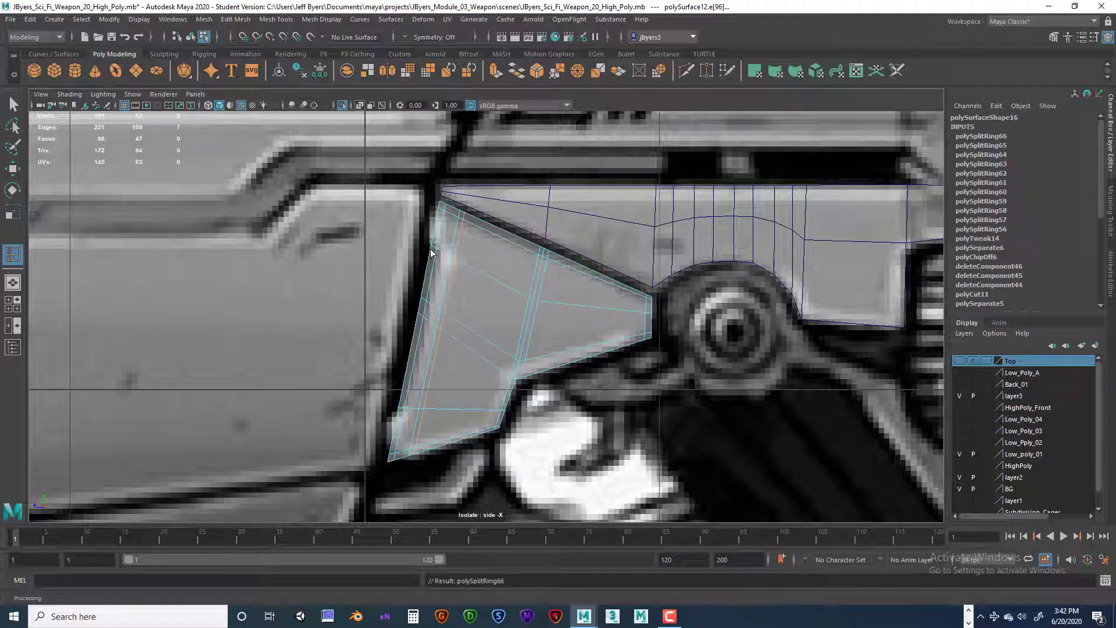
click(455, 265)
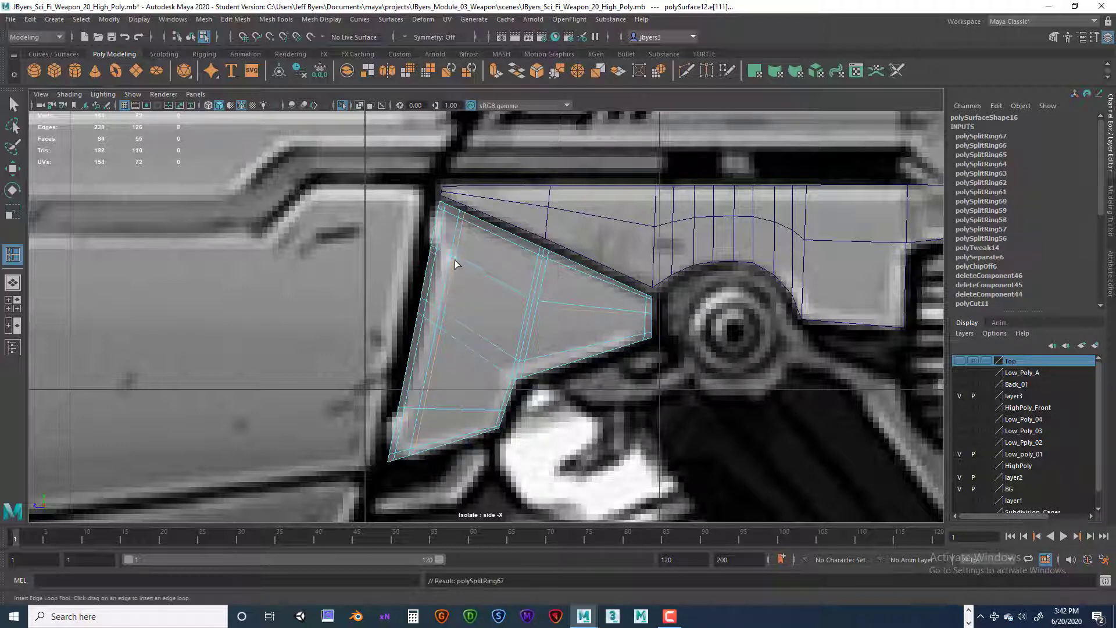
click(457, 254)
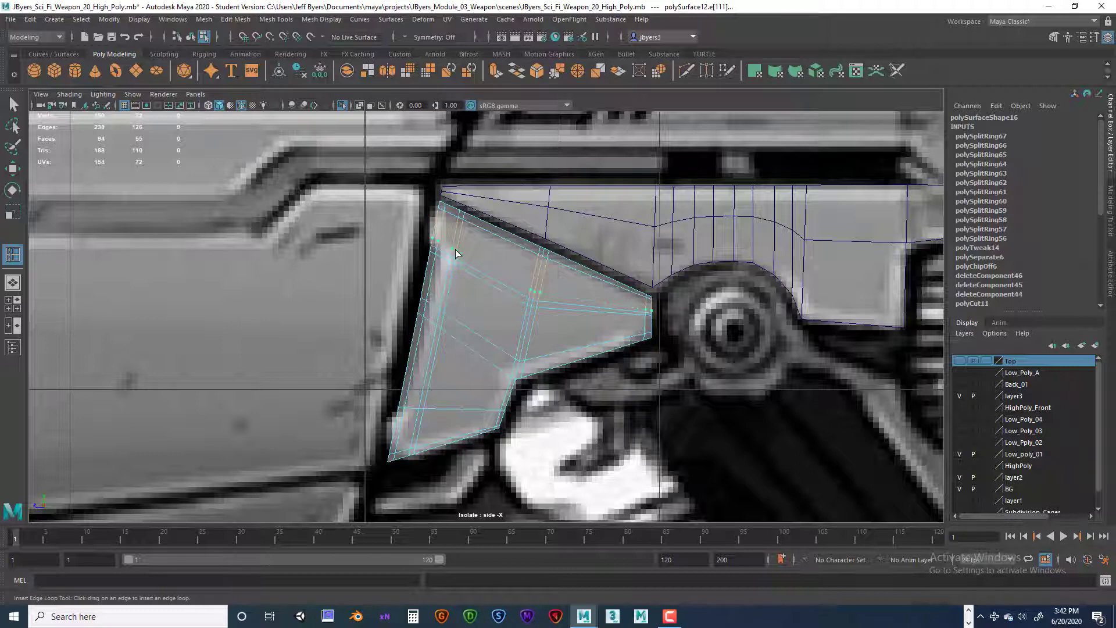
click(426, 403)
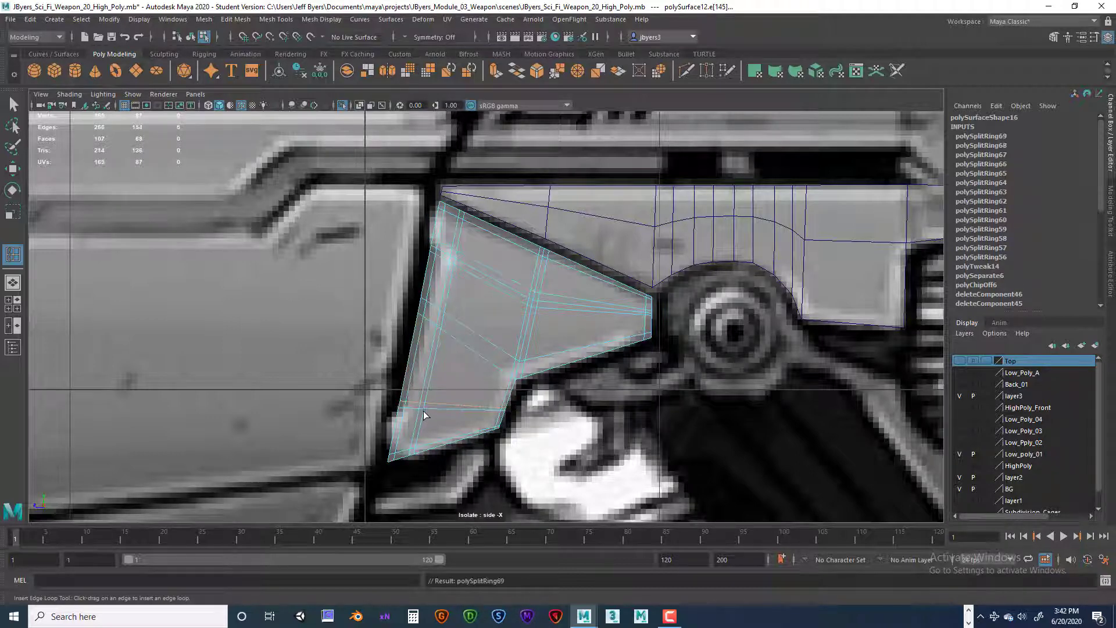
click(422, 417)
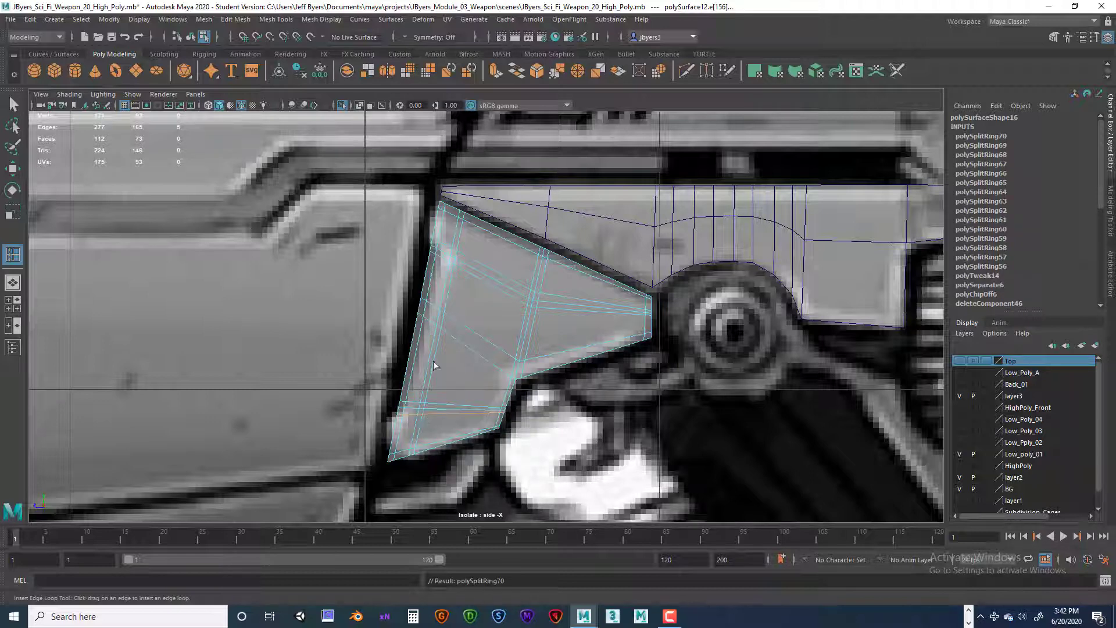
click(412, 414)
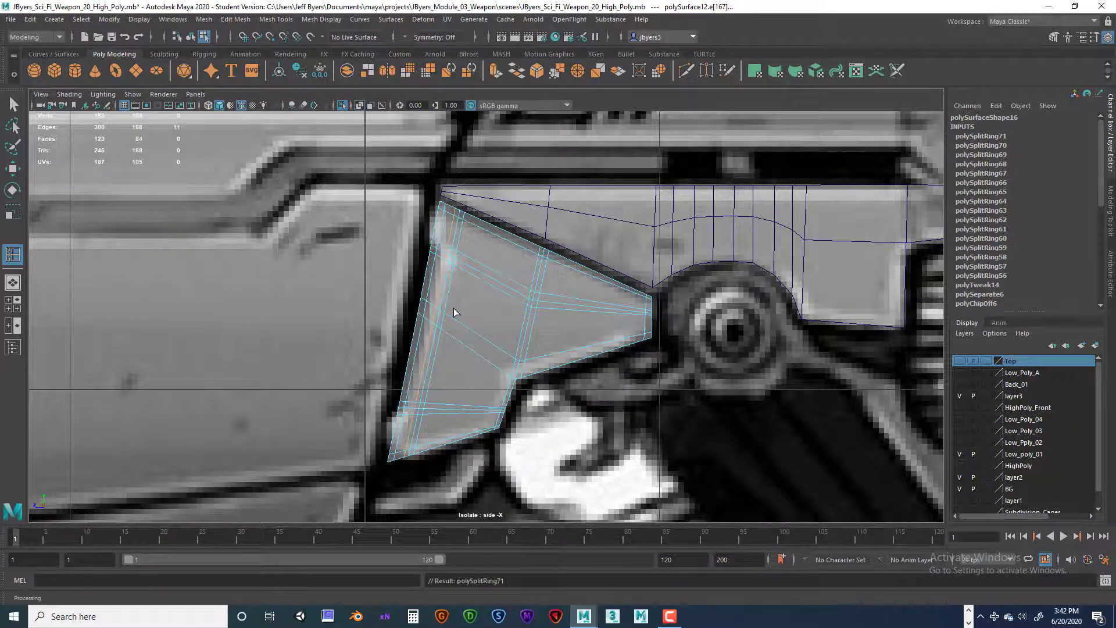
Step: Insert support loops on both sides of the loop from the notch to the front edge, and undo the extra front loop
click(523, 374)
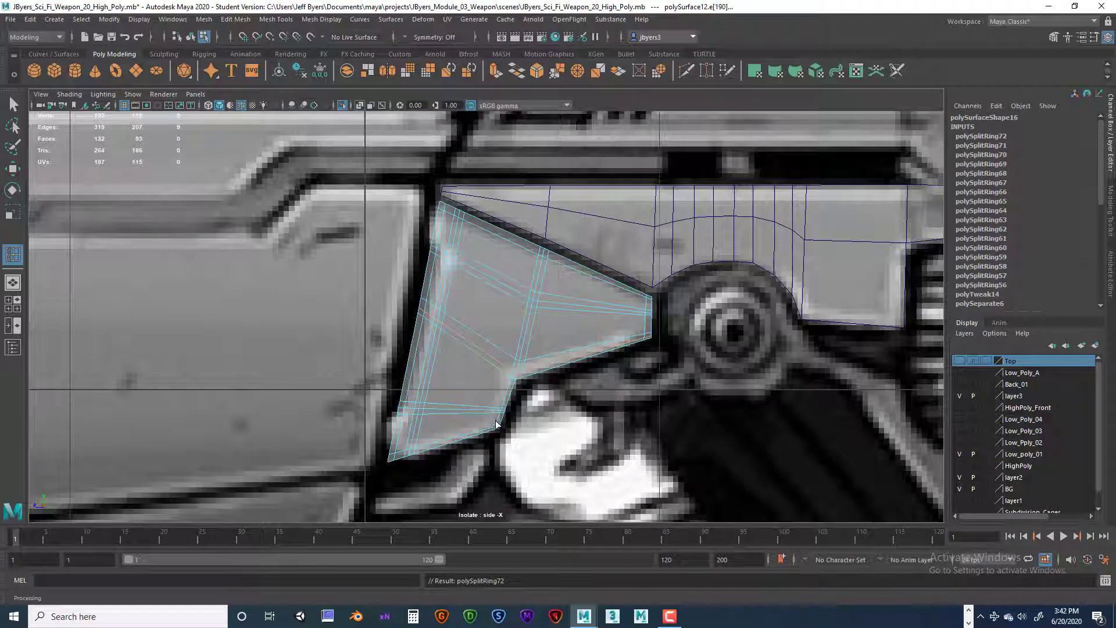
click(514, 383)
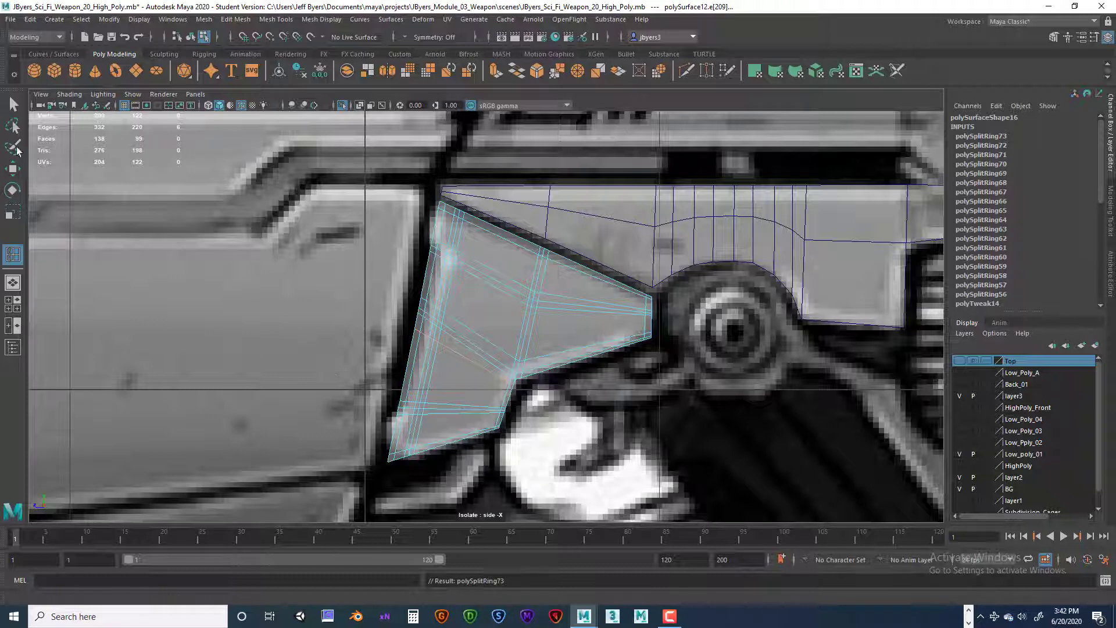
right_drag(480, 291, 482, 324)
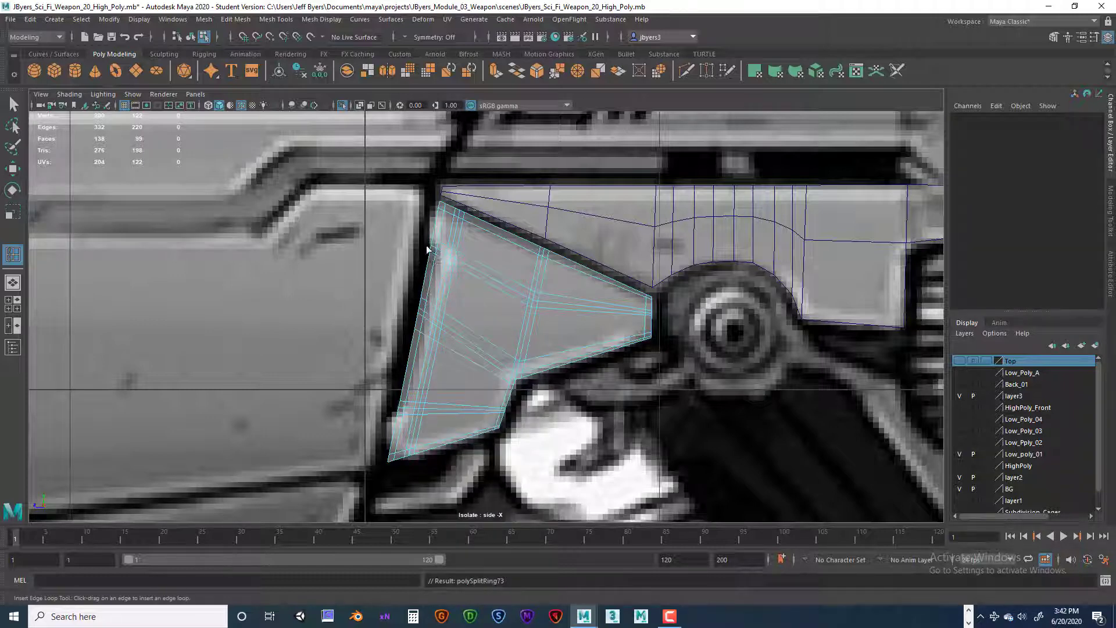
click(432, 252)
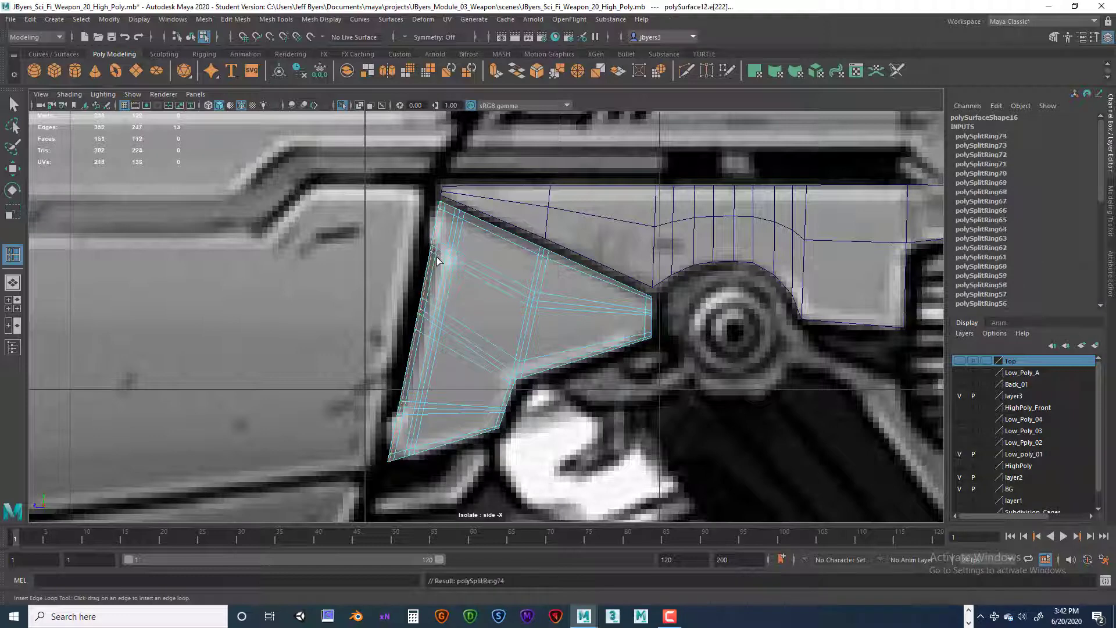
key(ctrl+z)
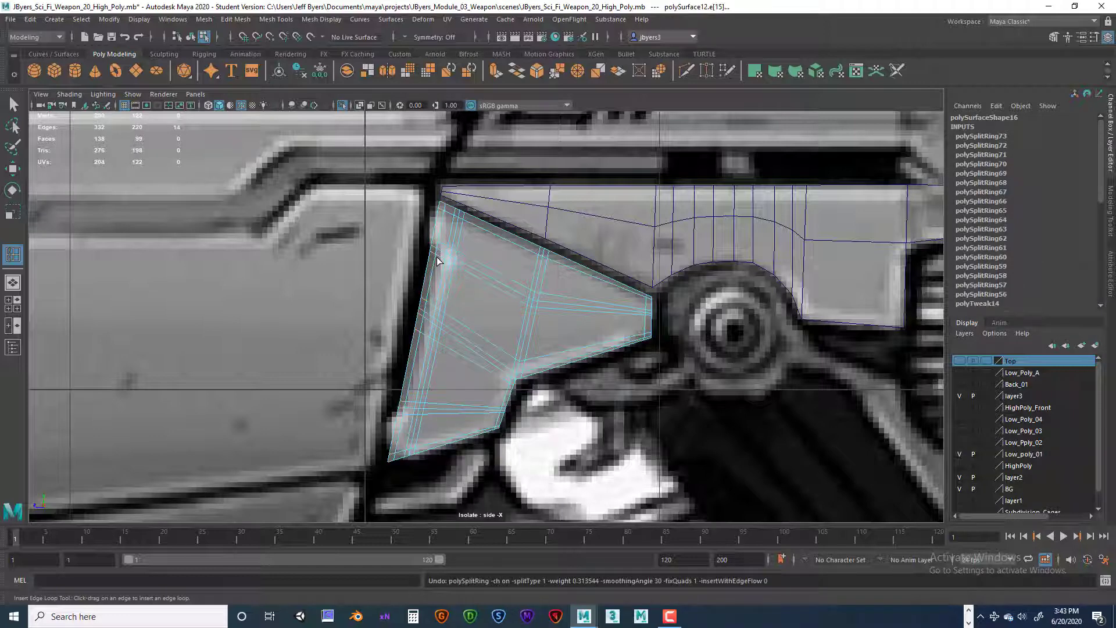
Step: Switch to face selection and delete the narrow faces along the wedge's front edge between the upper and middle cross loops
key(q)
right_drag(442, 261, 442, 286)
double_click(441, 285)
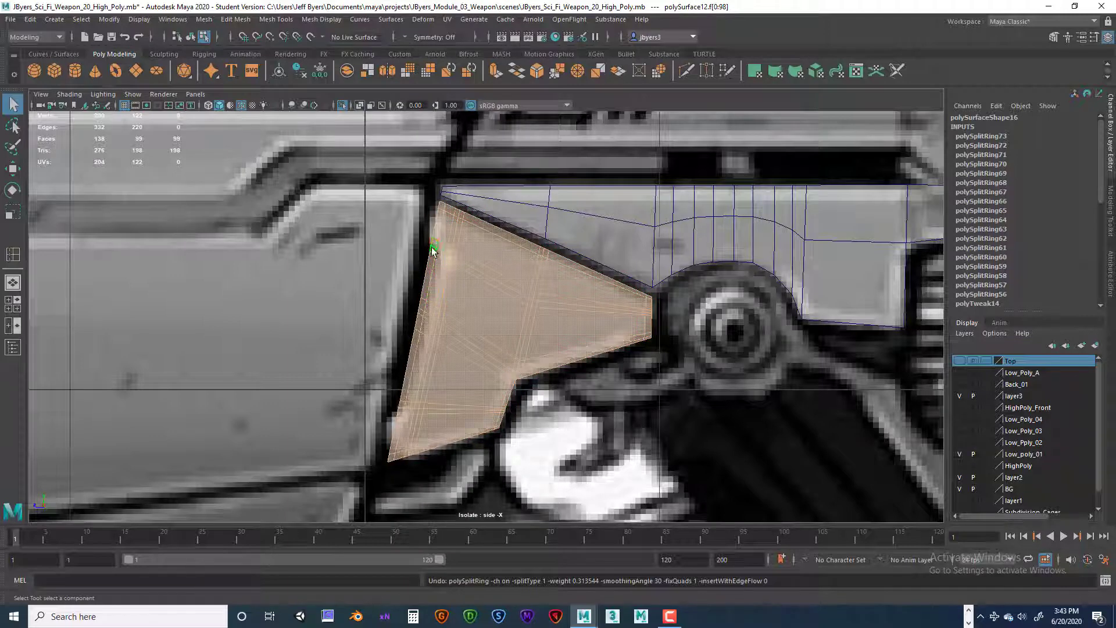
click(433, 254)
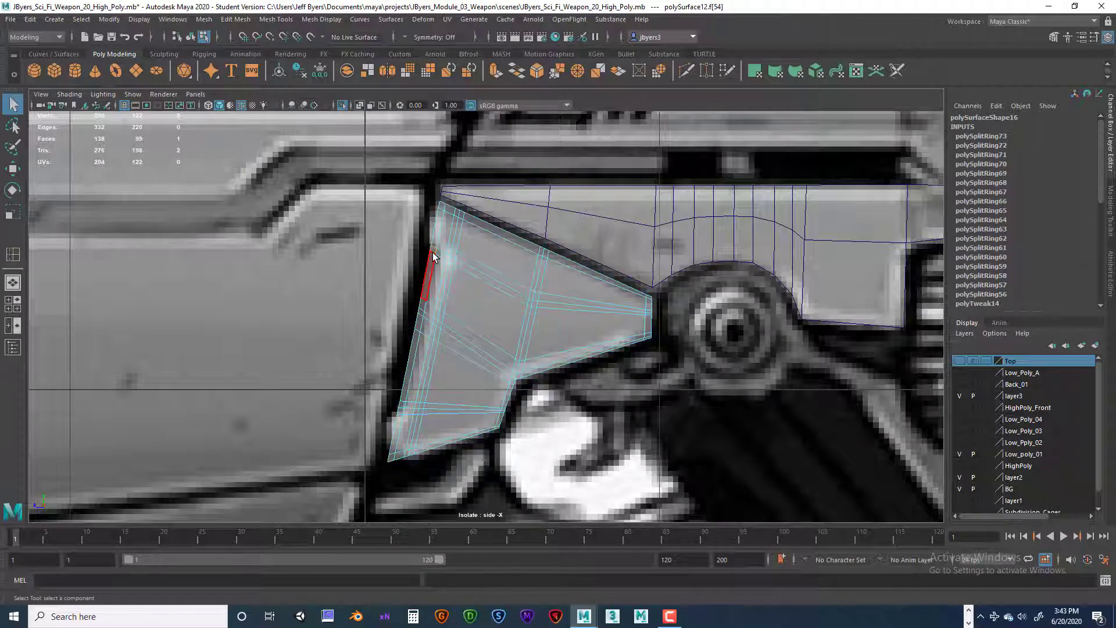
key(Delete)
click(440, 256)
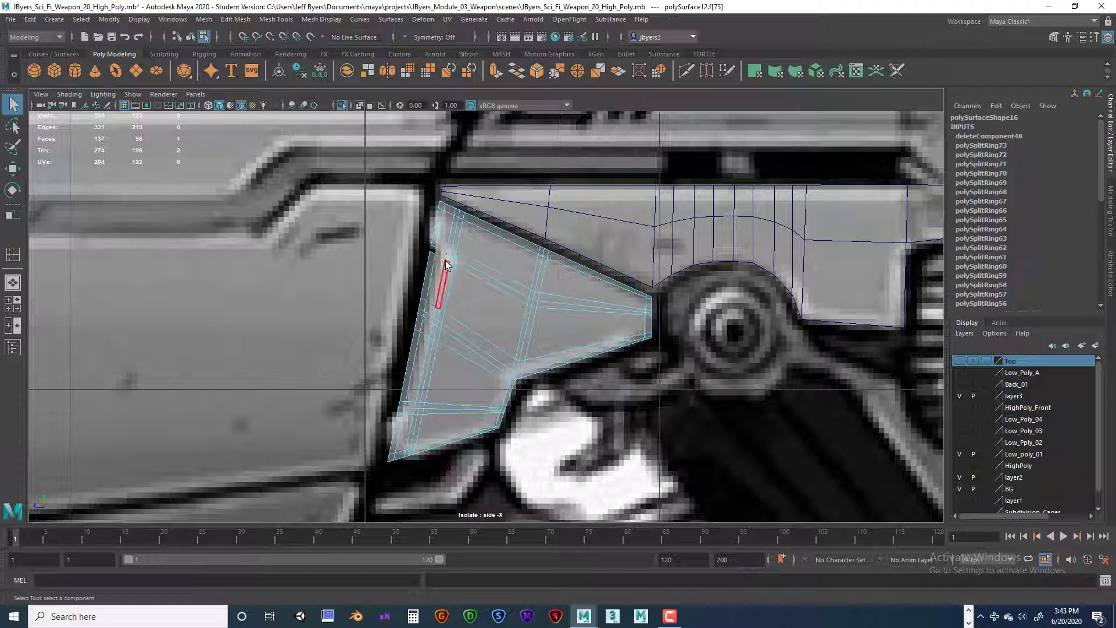
key(Delete)
click(447, 259)
key(Delete)
click(444, 276)
key(Delete)
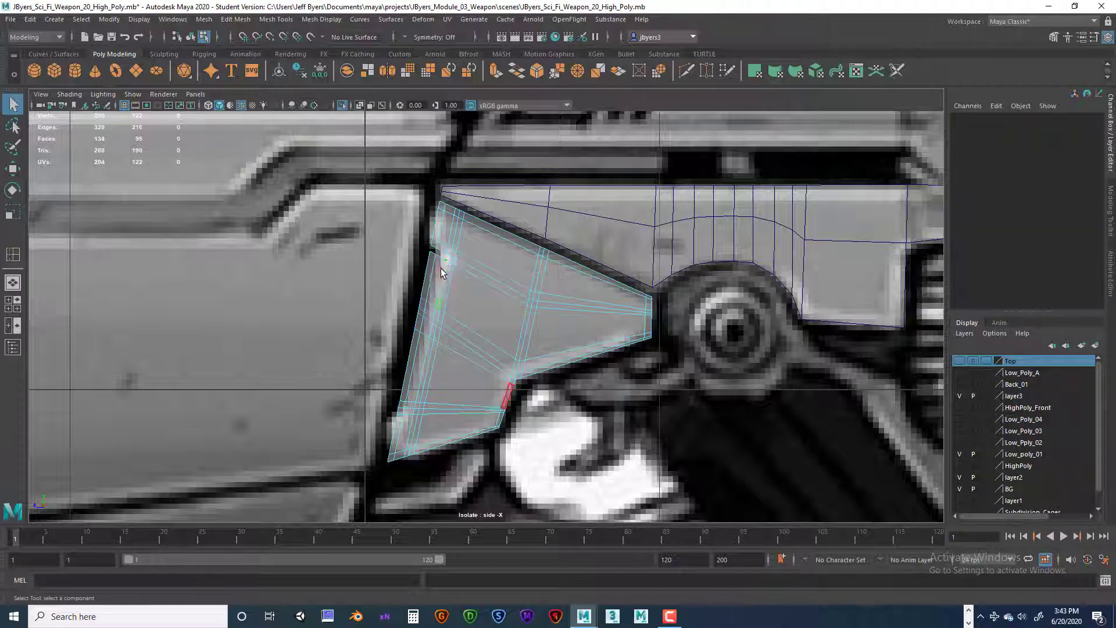
click(440, 267)
key(Delete)
click(430, 276)
key(Delete)
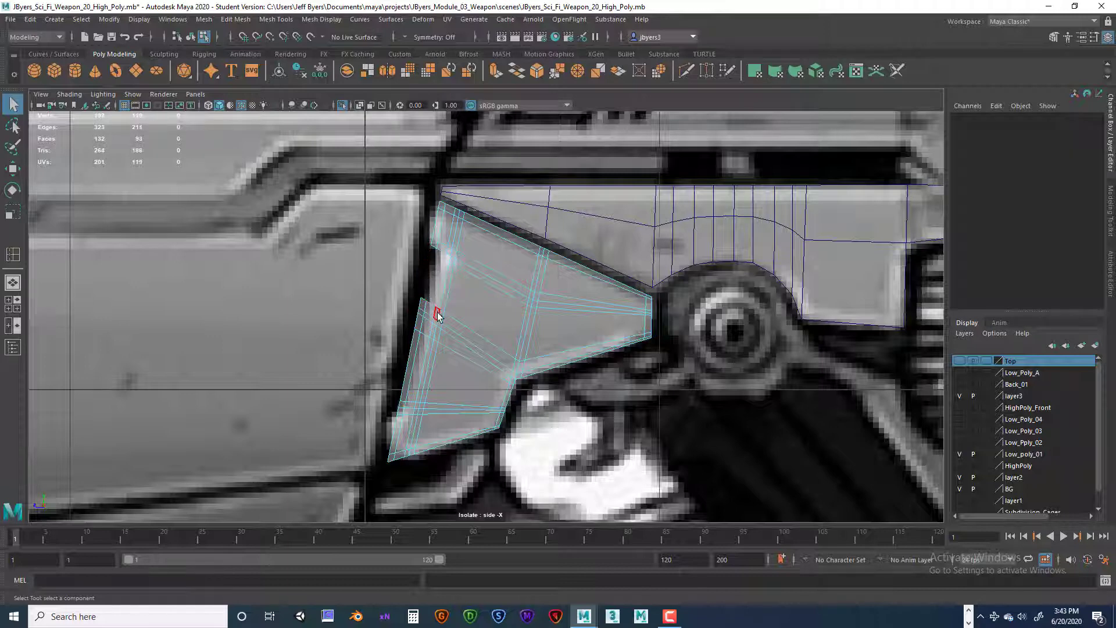
Step: Delete the small front-strip faces where the middle cross loops meet the wedge's front edge
click(437, 315)
key(Delete)
click(433, 313)
key(Delete)
click(435, 320)
key(Delete)
click(431, 318)
key(Delete)
click(423, 314)
key(Delete)
click(426, 319)
key(Delete)
click(431, 326)
key(Delete)
click(419, 321)
key(Delete)
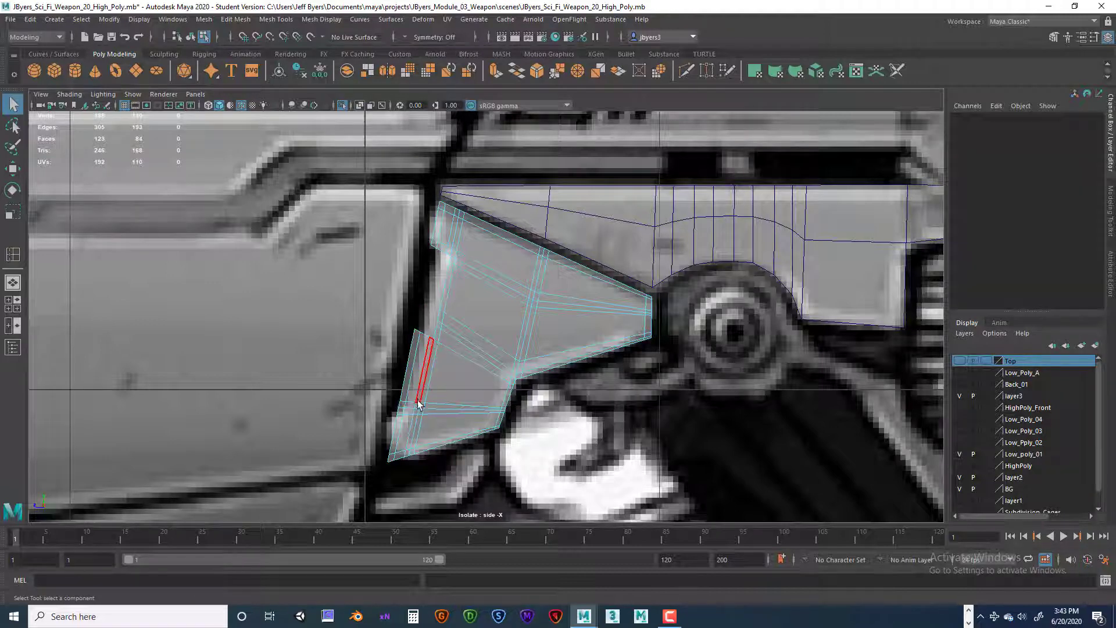
Step: Delete the front-strip faces from below the middle cross loops down to the lower cross loops
click(425, 352)
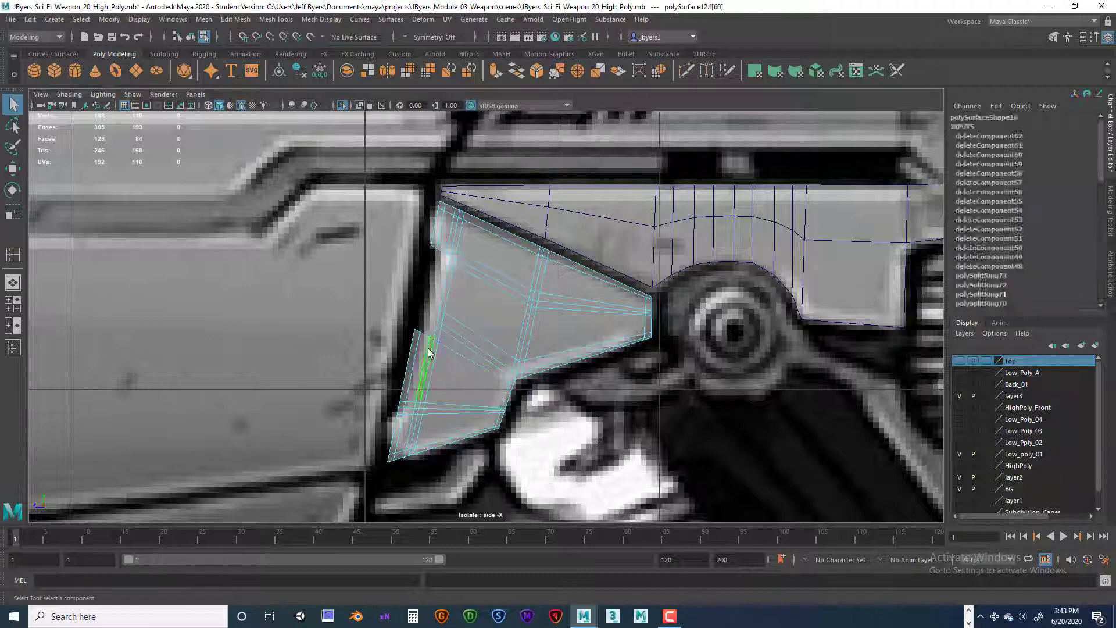
key(Delete)
click(424, 352)
key(Delete)
click(410, 369)
key(Delete)
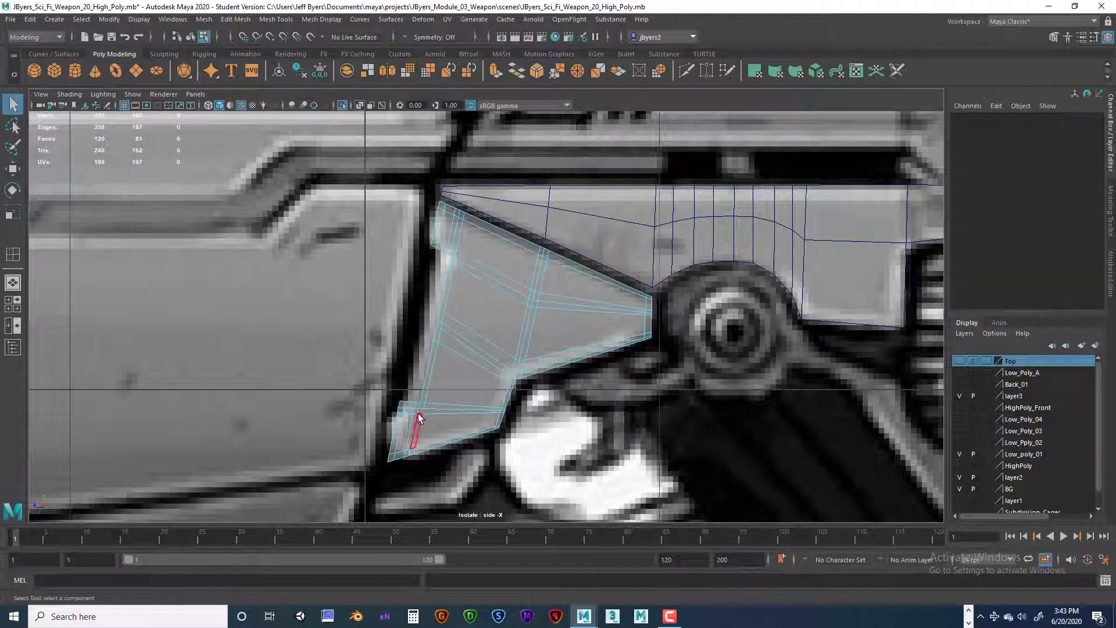
click(417, 407)
key(Delete)
click(409, 402)
key(Delete)
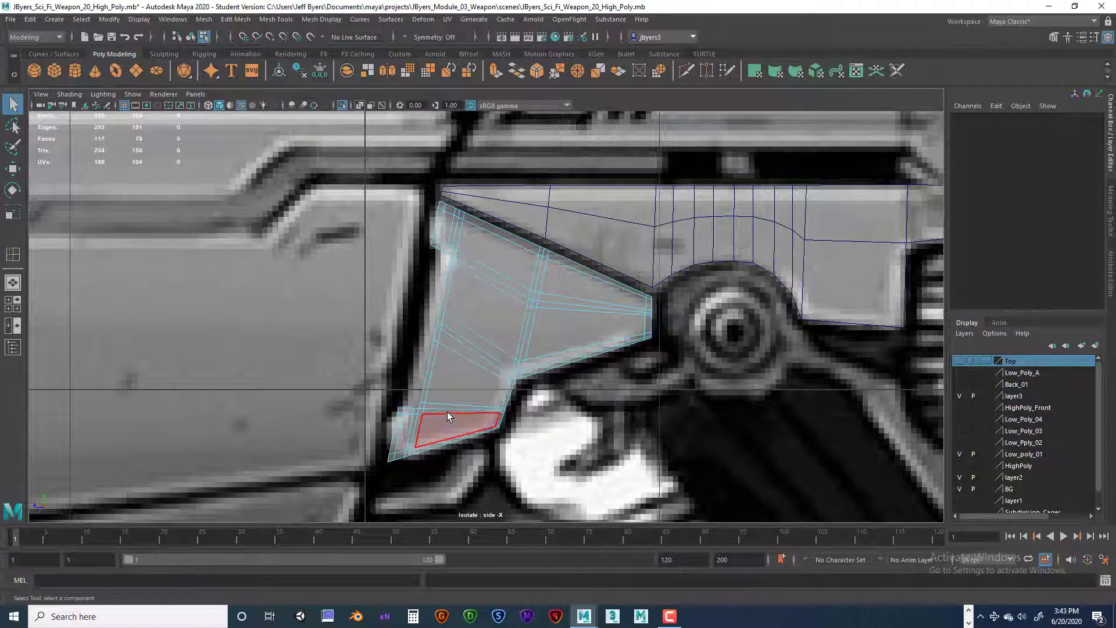
Step: Return to object selection, turn on smooth preview for the wedge piece in the perspective view, and inspect the recessed front edge
right_drag(496, 243, 468, 316)
key(space)
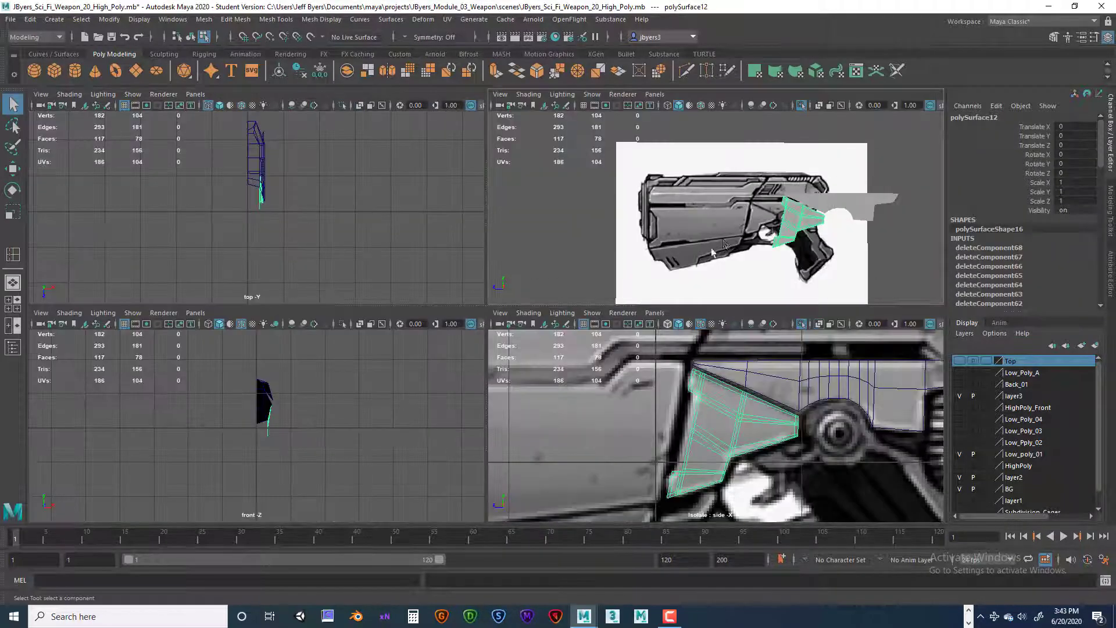
key(space)
alt+drag(646, 308, 593, 317)
alt+right_drag(594, 316, 769, 324)
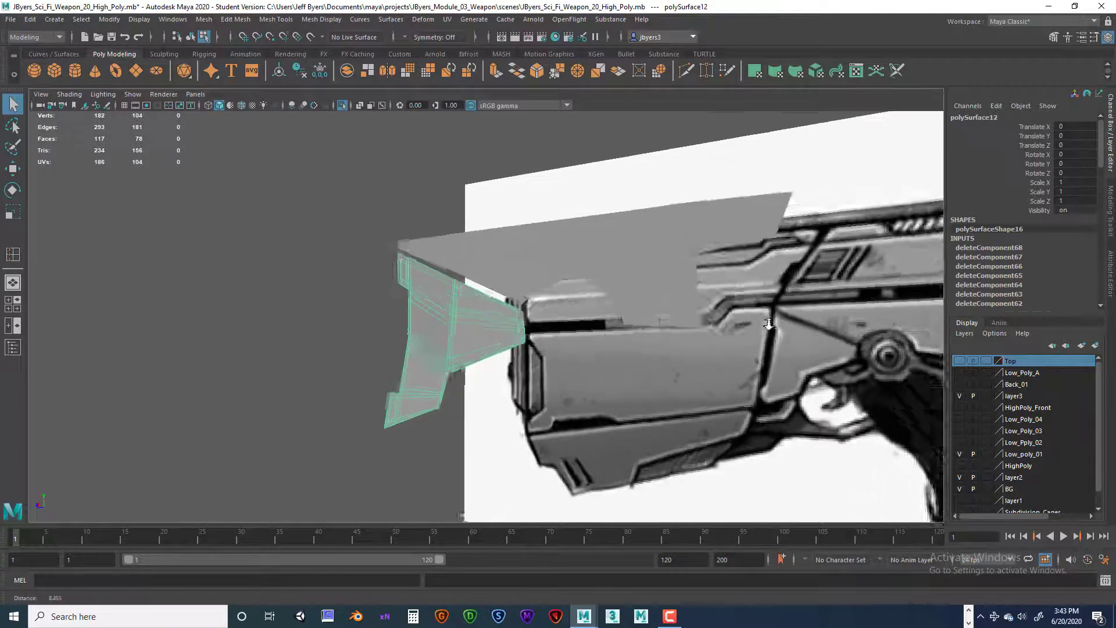
alt+drag(768, 324, 664, 323)
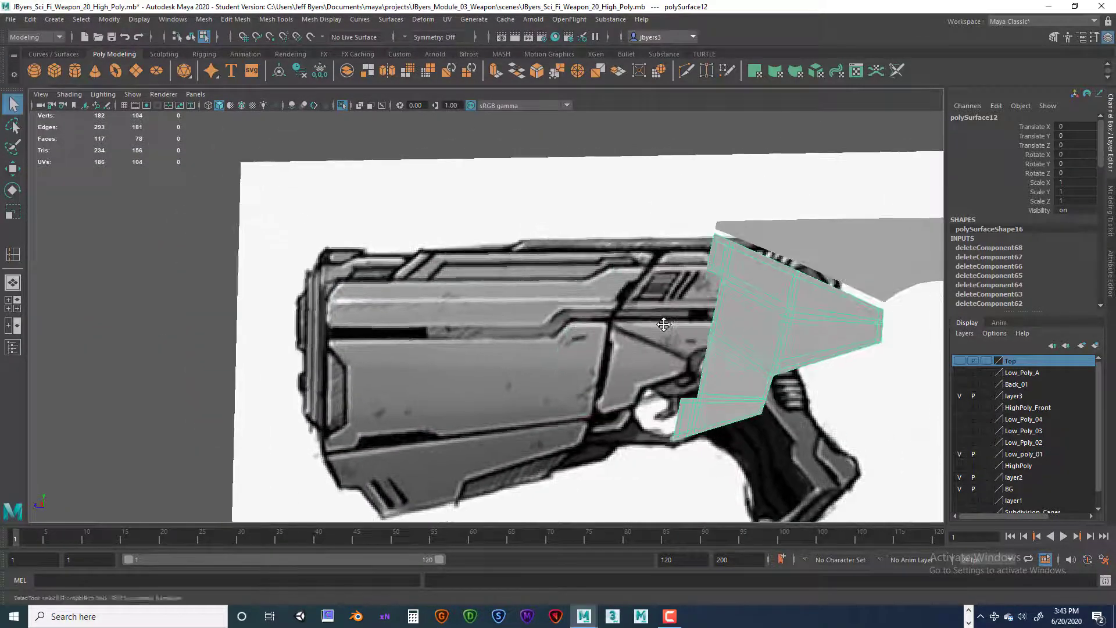
alt+middle_drag(664, 324, 595, 336)
key(3)
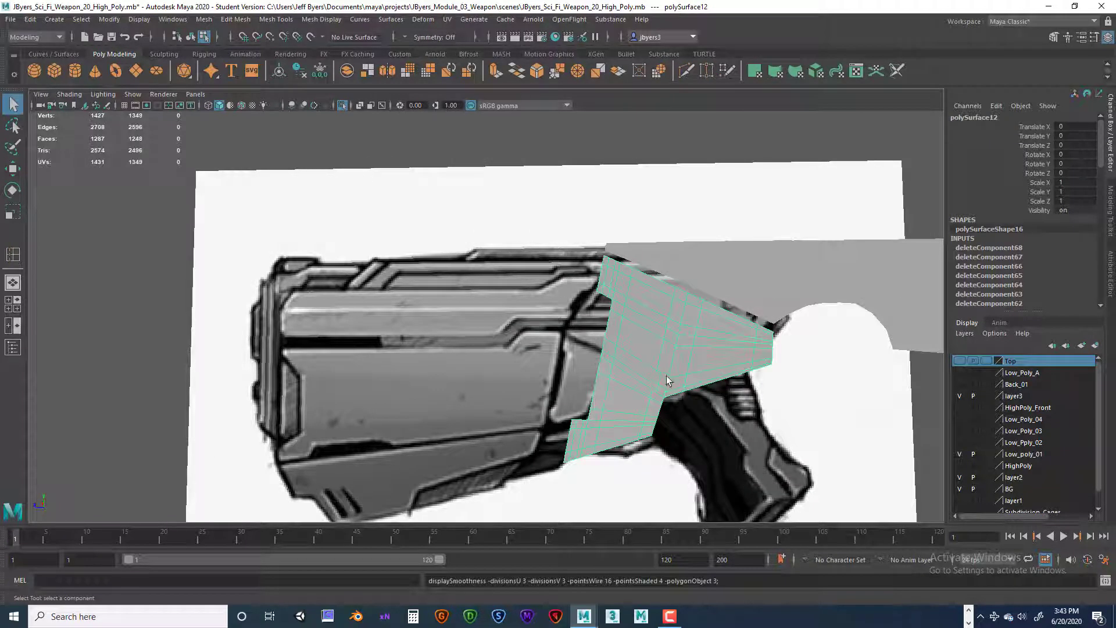
click(706, 400)
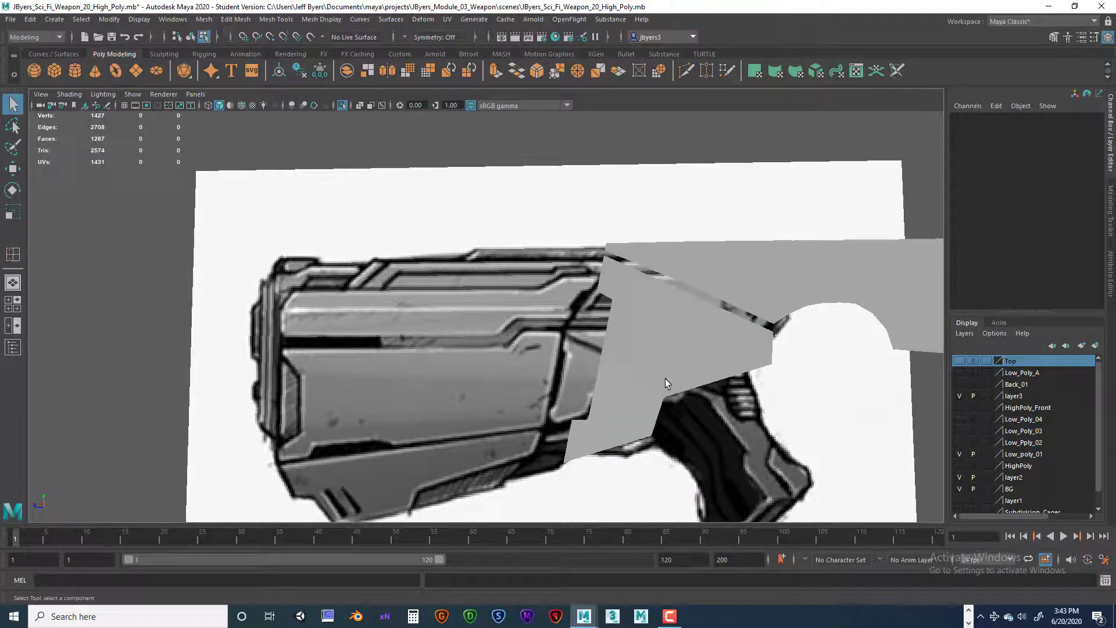
alt+drag(665, 378, 693, 383)
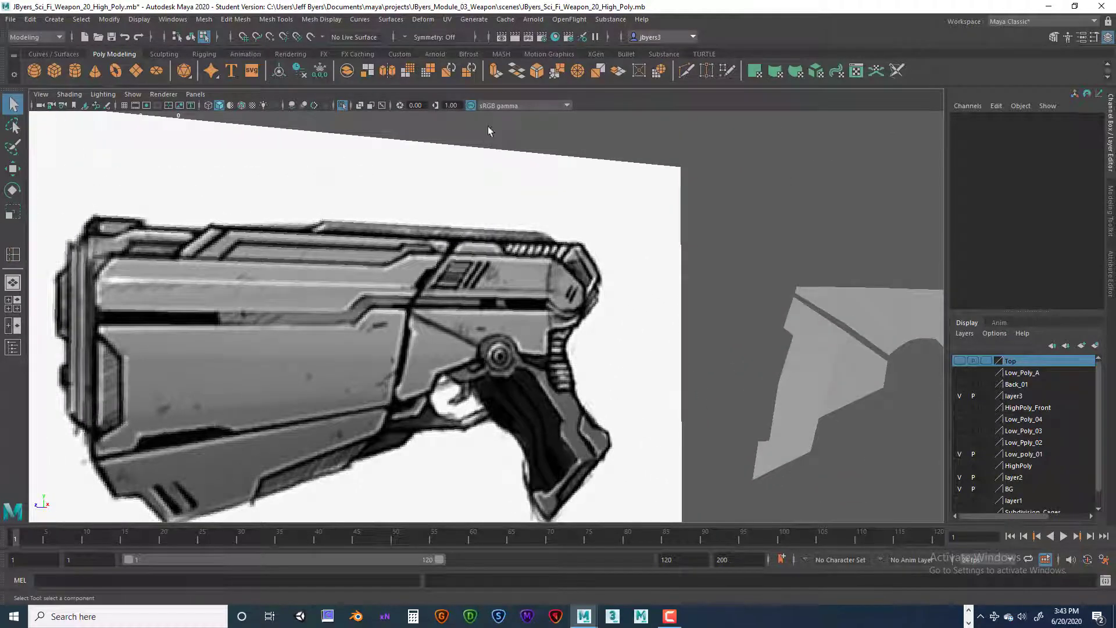
Step: Display wireframe on the shaded models, select the lower wedge piece, and turn off its smooth preview
click(241, 106)
alt+drag(786, 355, 763, 347)
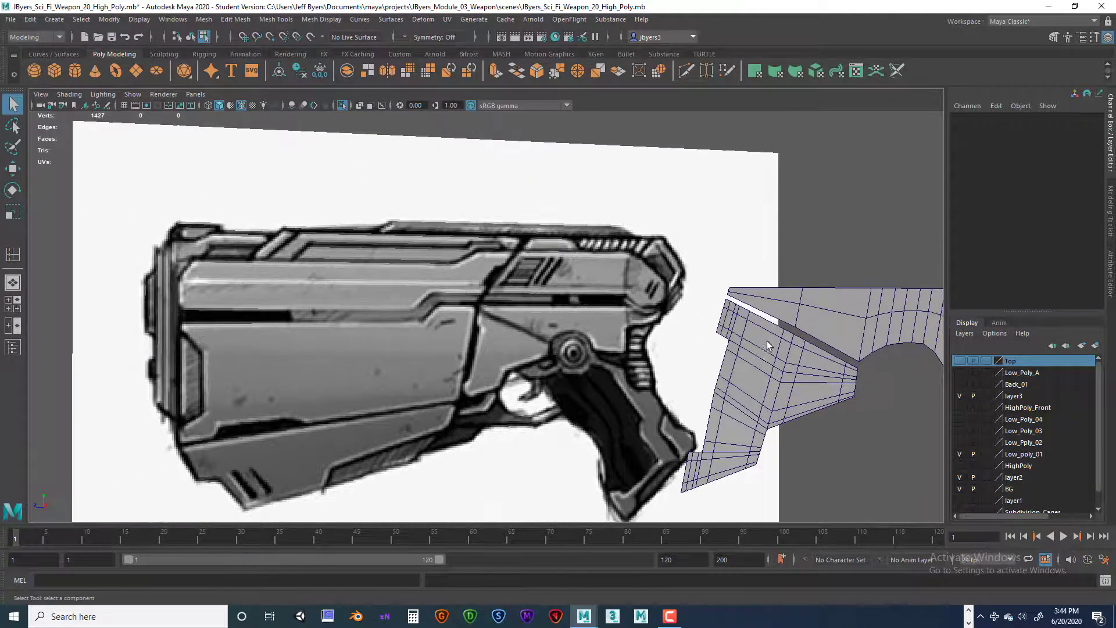
alt+middle_drag(762, 347, 562, 288)
alt+drag(561, 288, 573, 296)
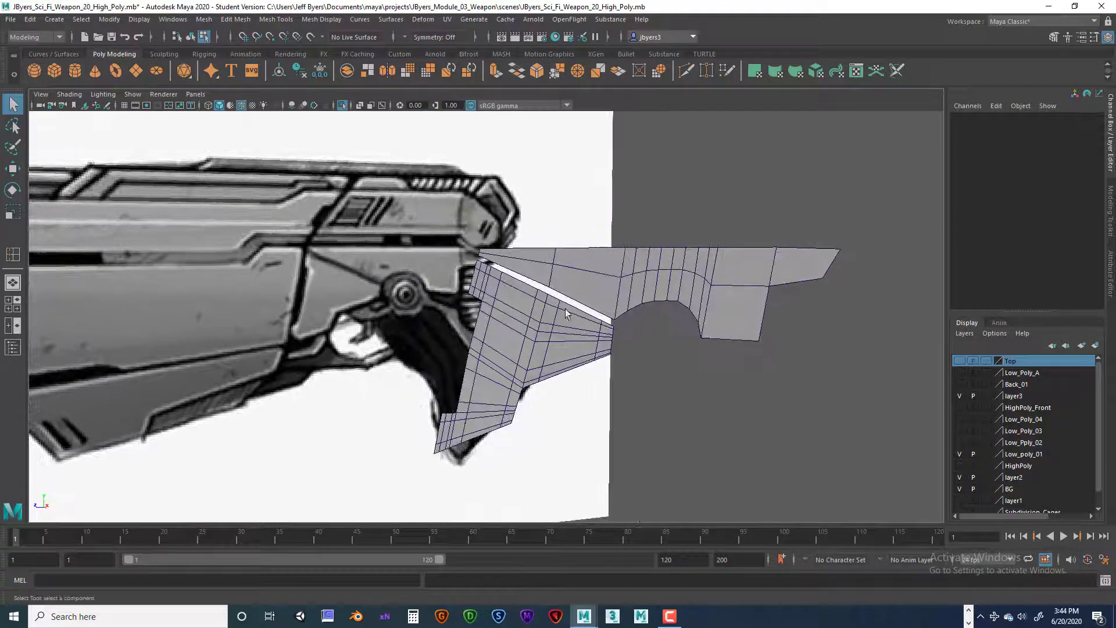
click(557, 312)
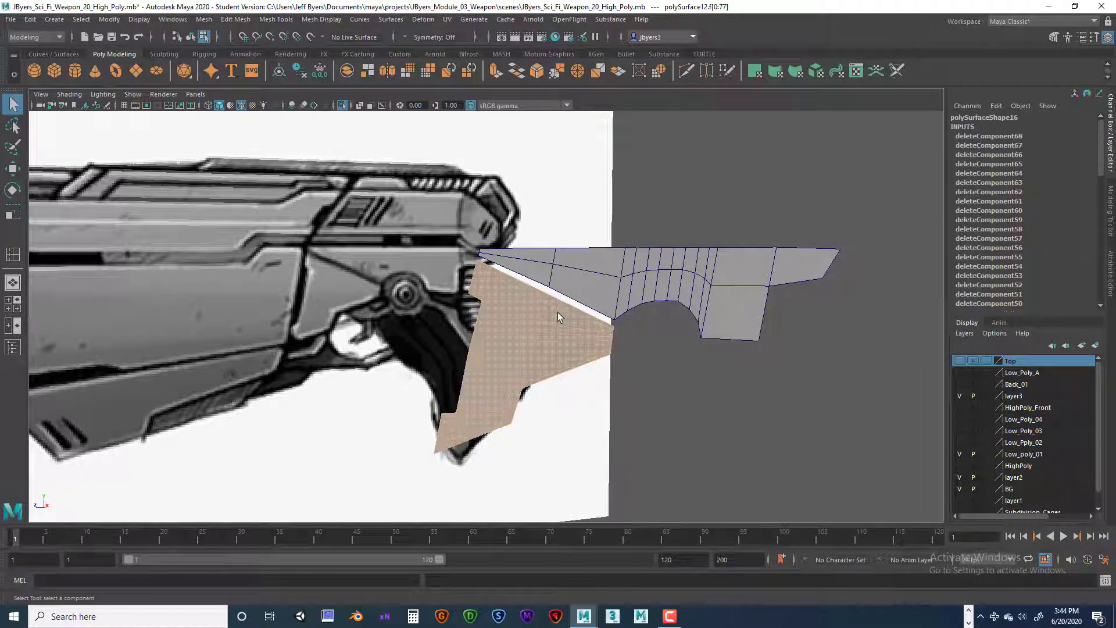
key(1)
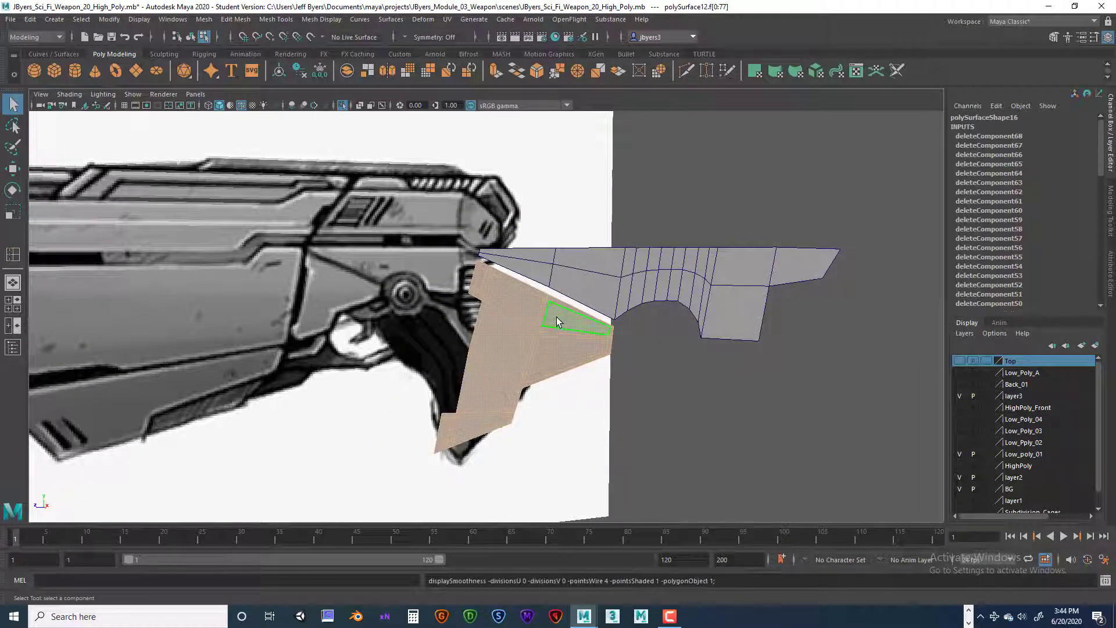
Step: Switch the wedge piece to edge selection and try the Slide Edge tool on the cross edge just above its middle bend
scroll(575, 334, up, 5)
alt+drag(572, 337, 645, 308)
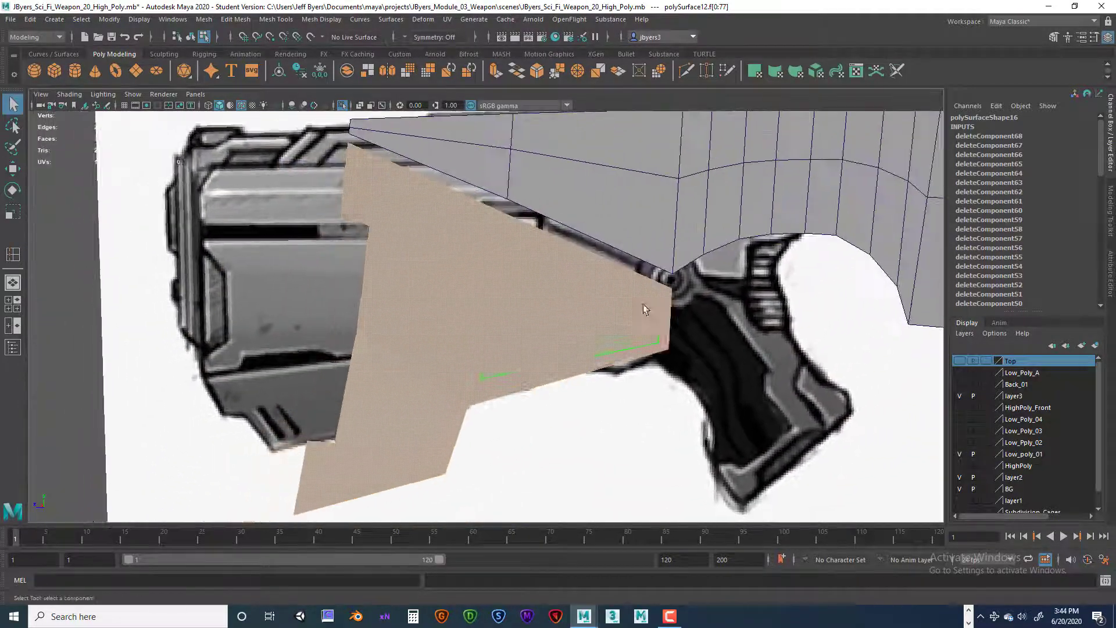
right_drag(444, 295, 451, 266)
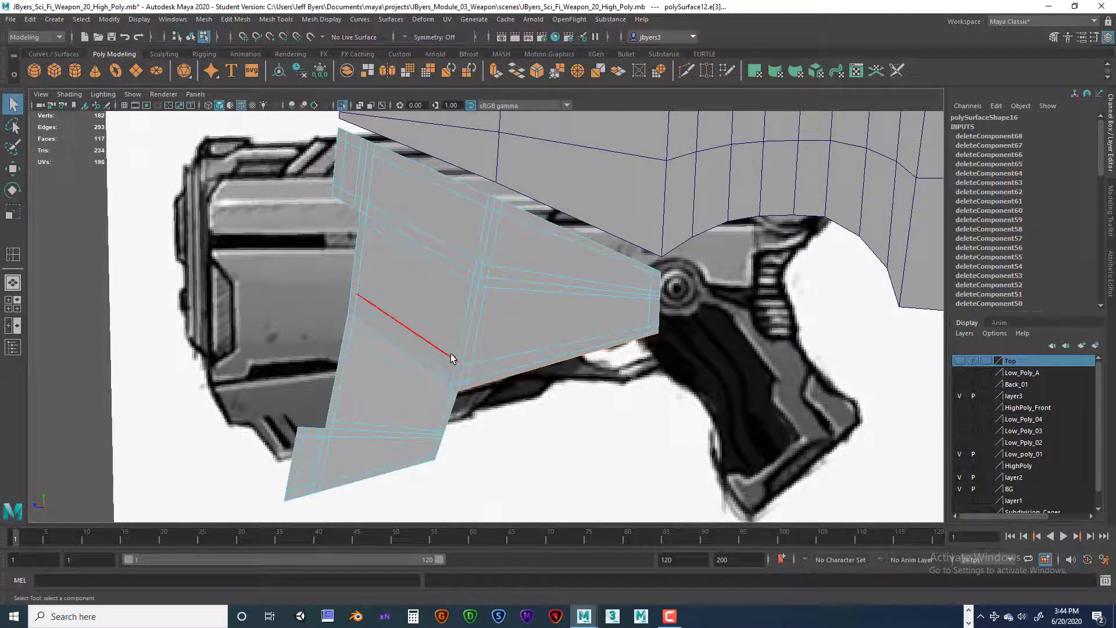
alt+drag(450, 353, 443, 349)
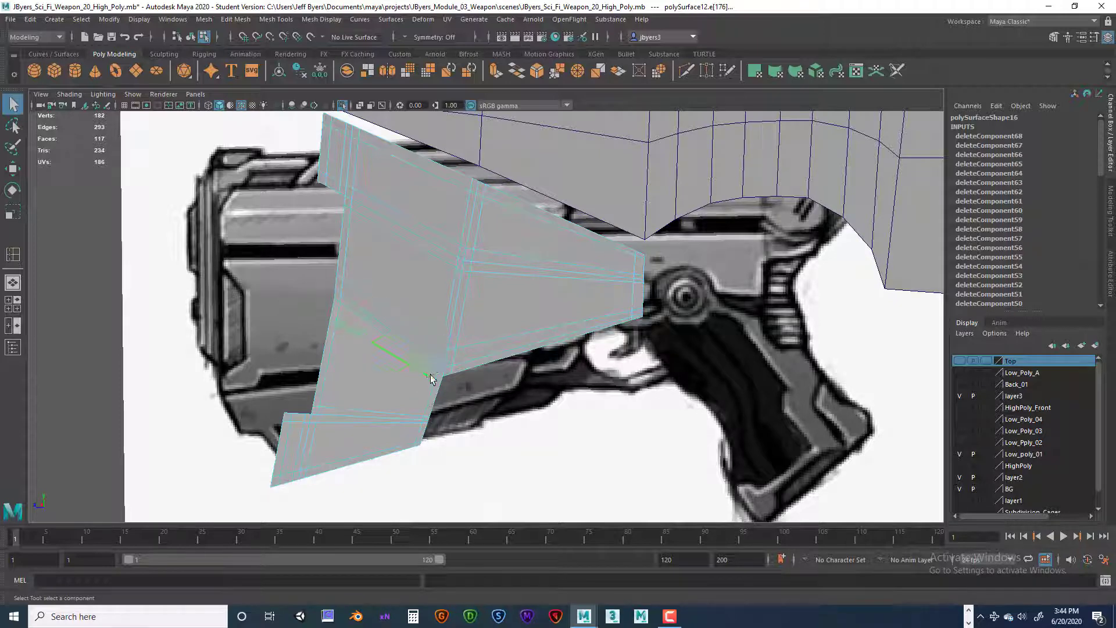
click(426, 396)
click(389, 363)
shift+right_drag(400, 262, 403, 302)
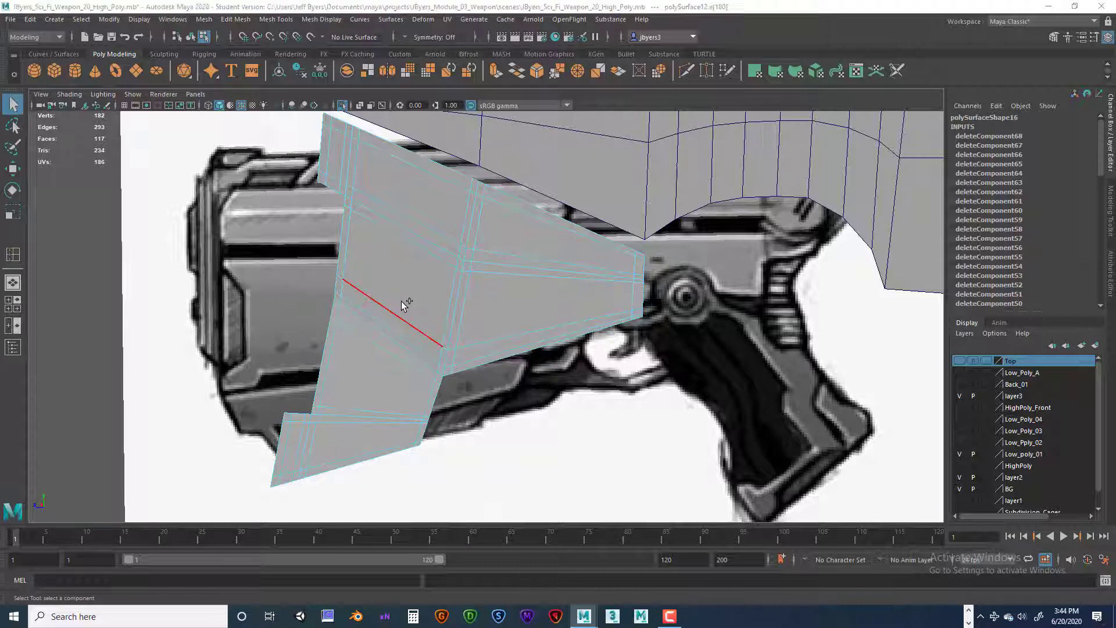
key(space)
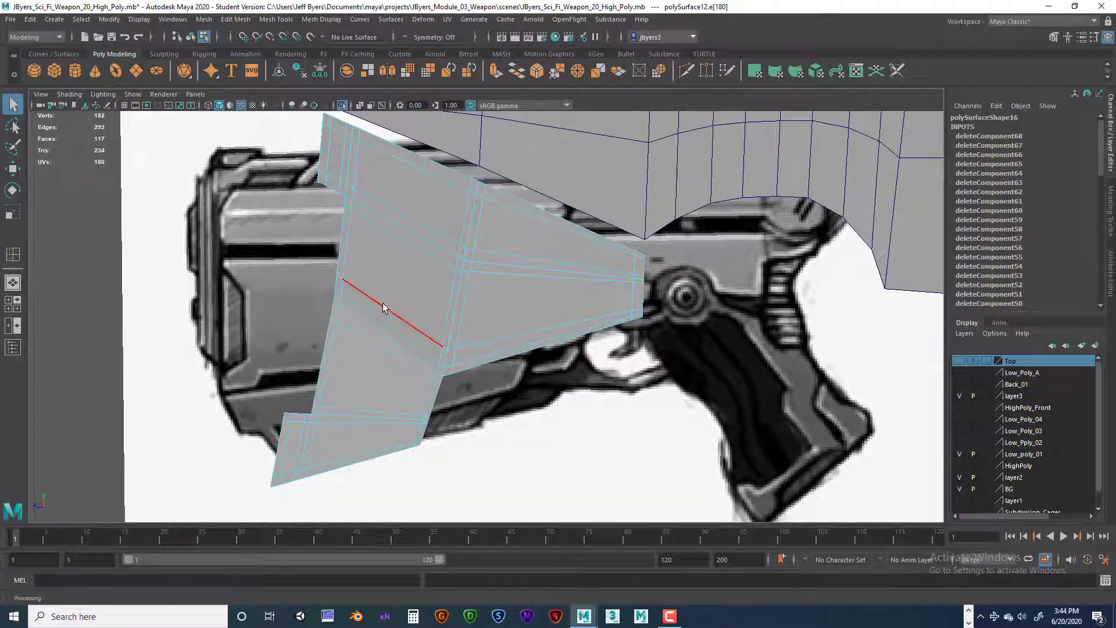
shift+right_drag(416, 293, 410, 389)
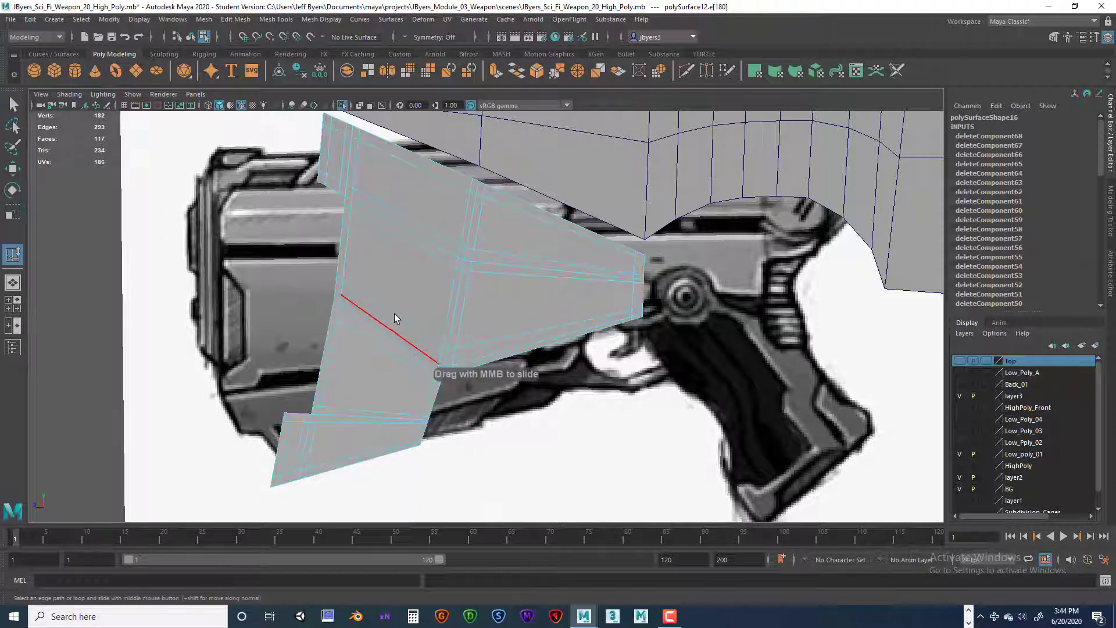
middle_drag(360, 329, 376, 303)
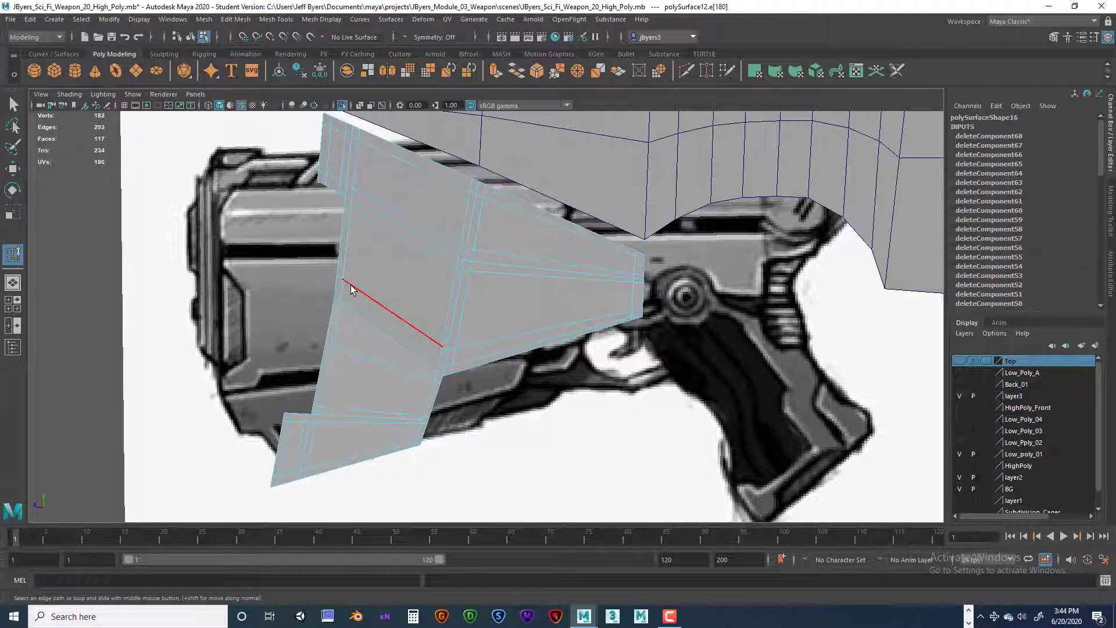
Step: Slide the cross edge loop below the wedge's middle bend downward, away from the bend
click(352, 289)
drag(379, 260, 642, 388)
click(403, 285)
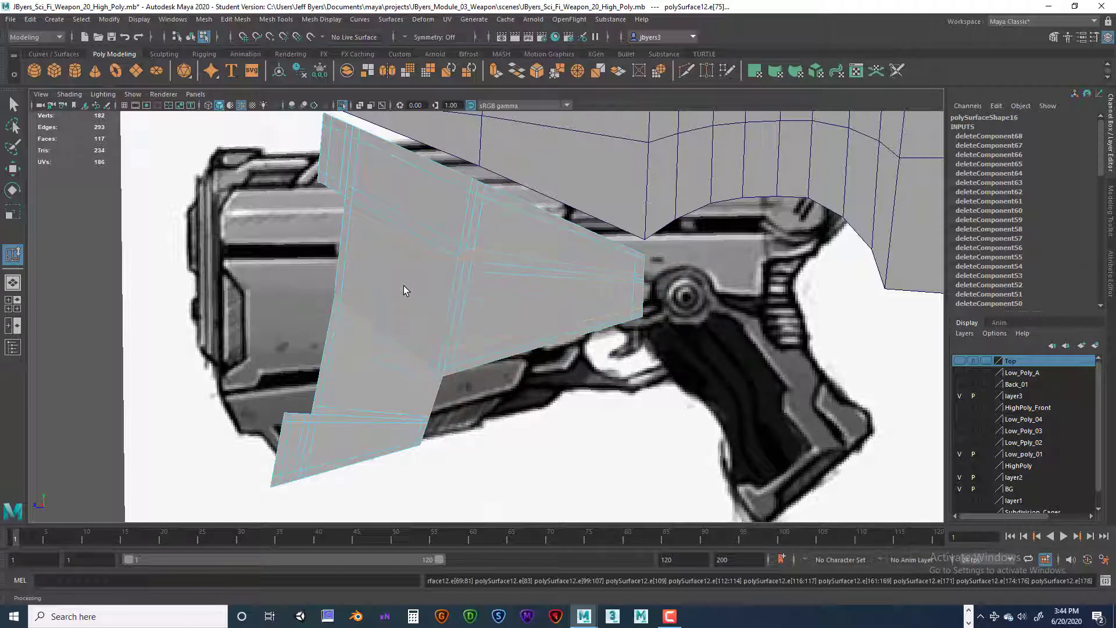
drag(311, 256, 431, 346)
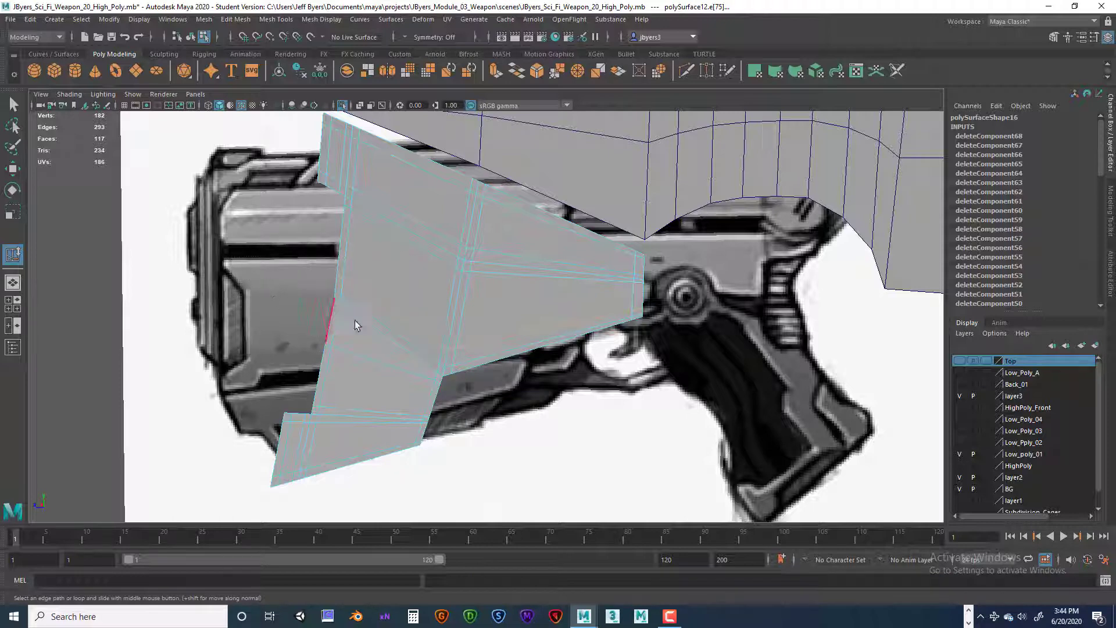
Step: Slide the two cross edge loops just above the wedge's middle bend upward to widen their spacing from it
drag(383, 267, 665, 382)
click(364, 285)
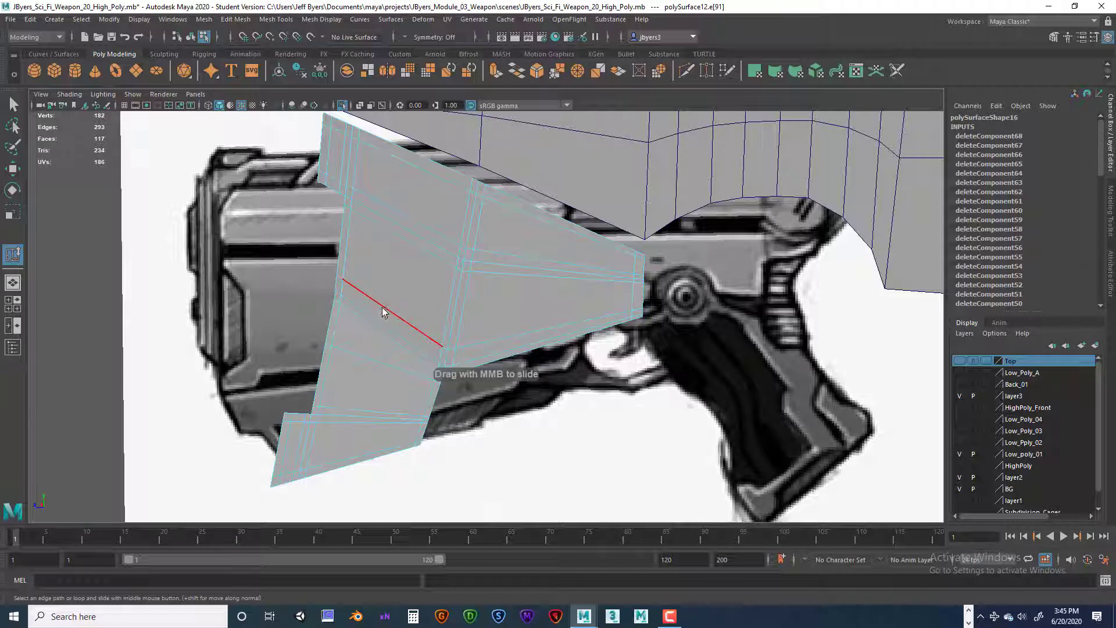
right_drag(382, 312, 376, 291)
middle_drag(410, 284, 410, 344)
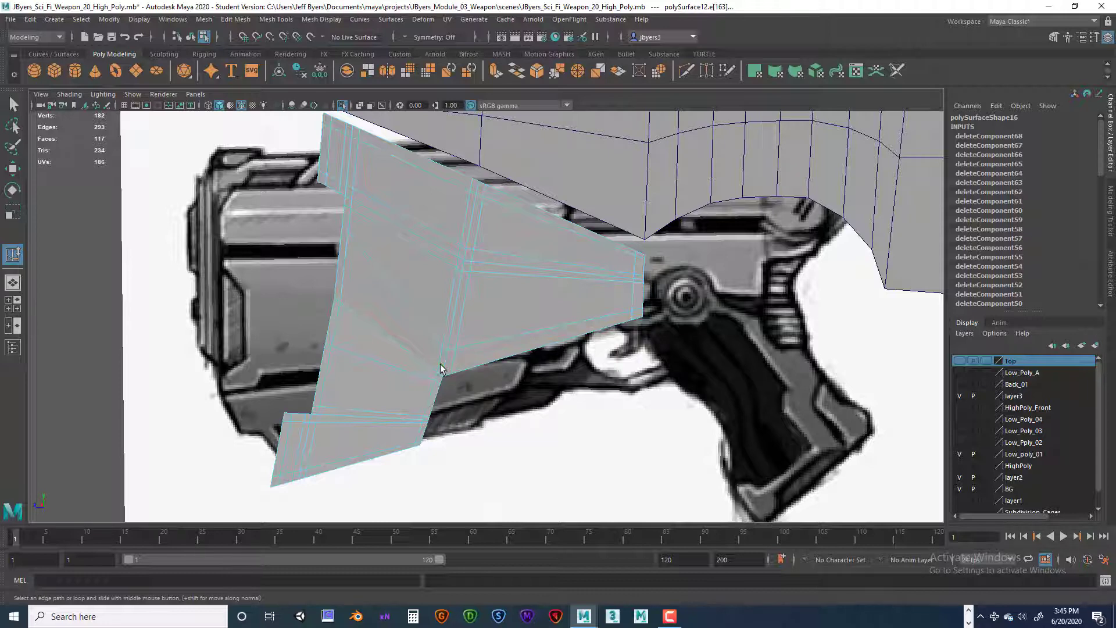
drag(408, 326, 667, 365)
drag(614, 305, 673, 338)
click(383, 319)
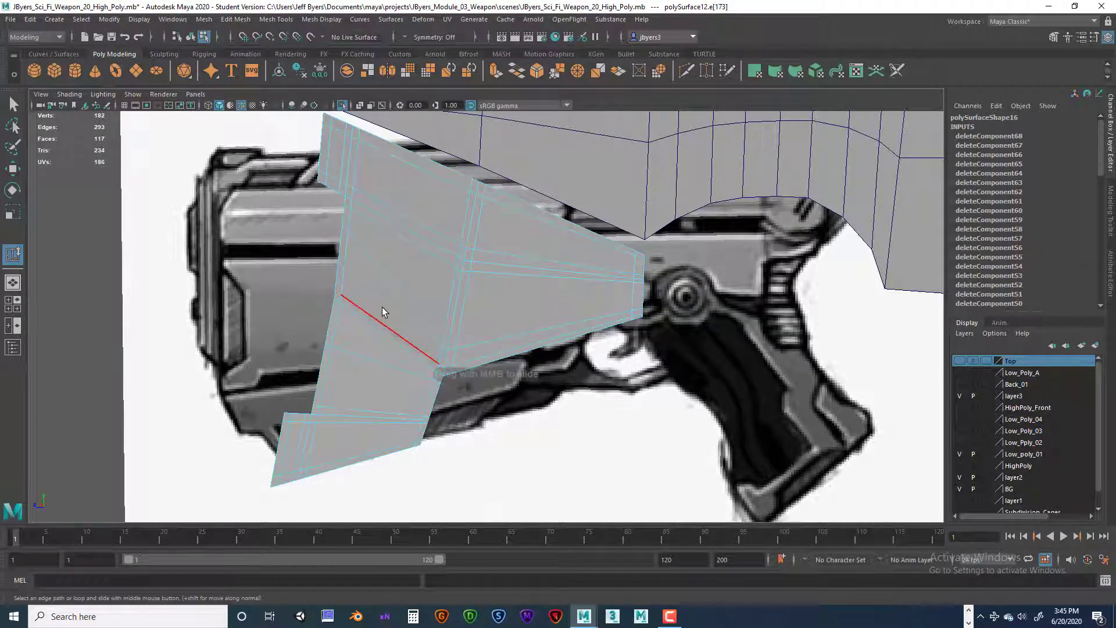
middle_drag(381, 307, 372, 232)
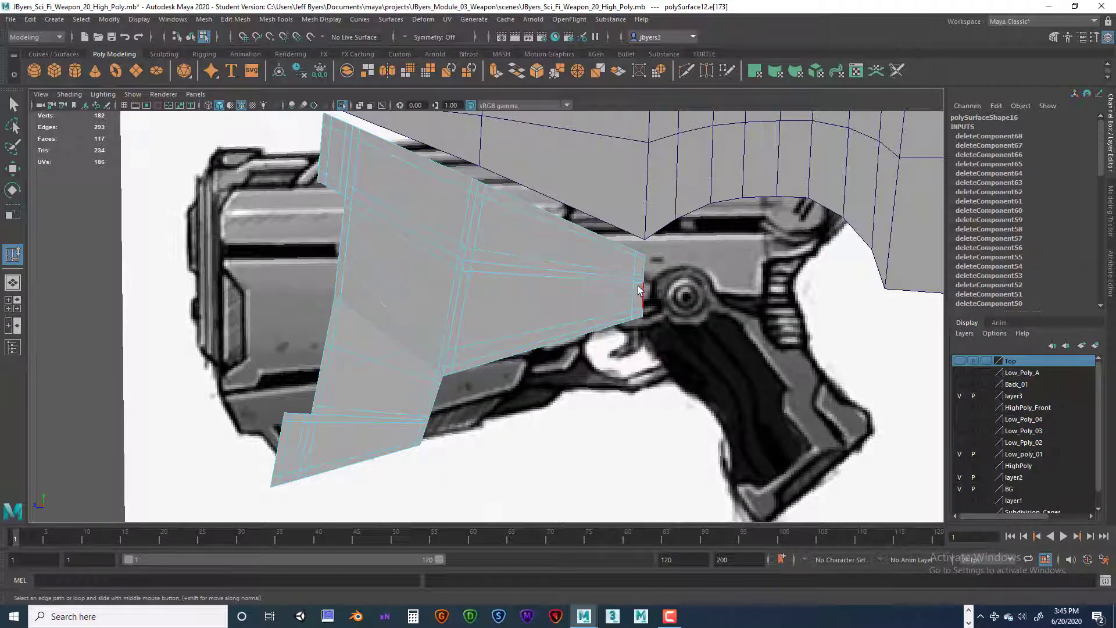
Step: Slide the lengthwise support loops beside the wedge's inner corner apart, one toward the pointed tip and one toward the front edge
click(459, 322)
drag(438, 146, 534, 350)
double_click(458, 221)
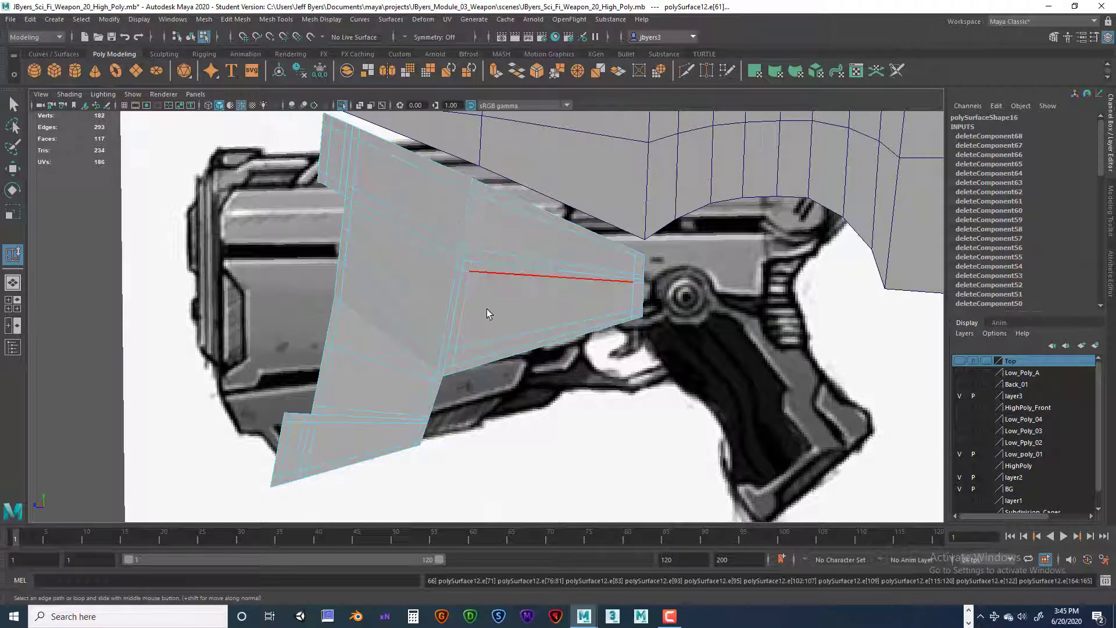
click(444, 386)
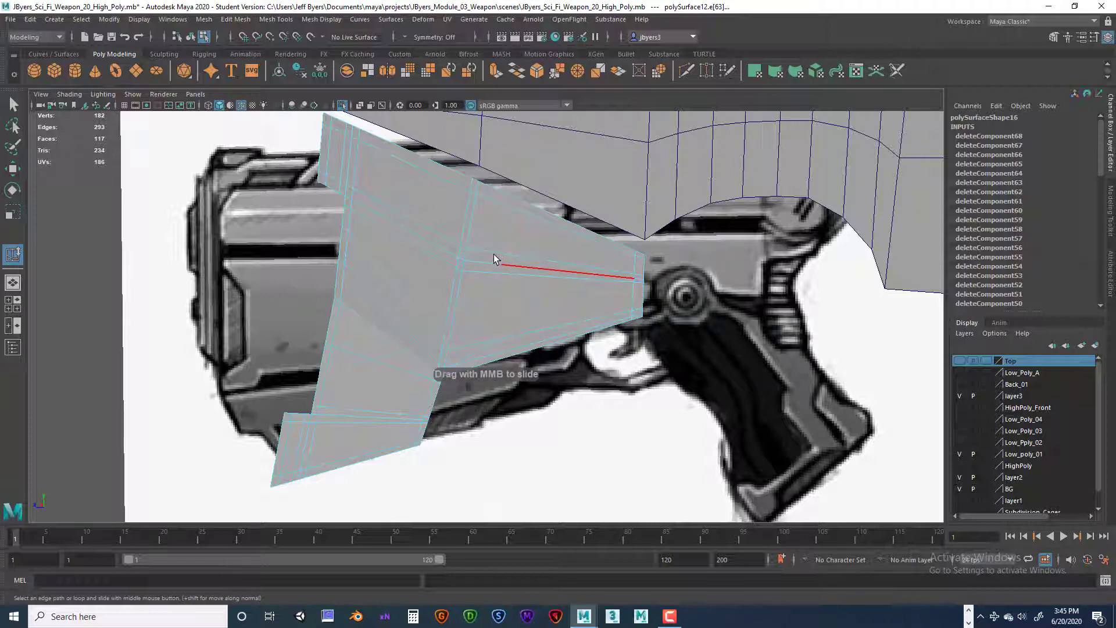
click(460, 255)
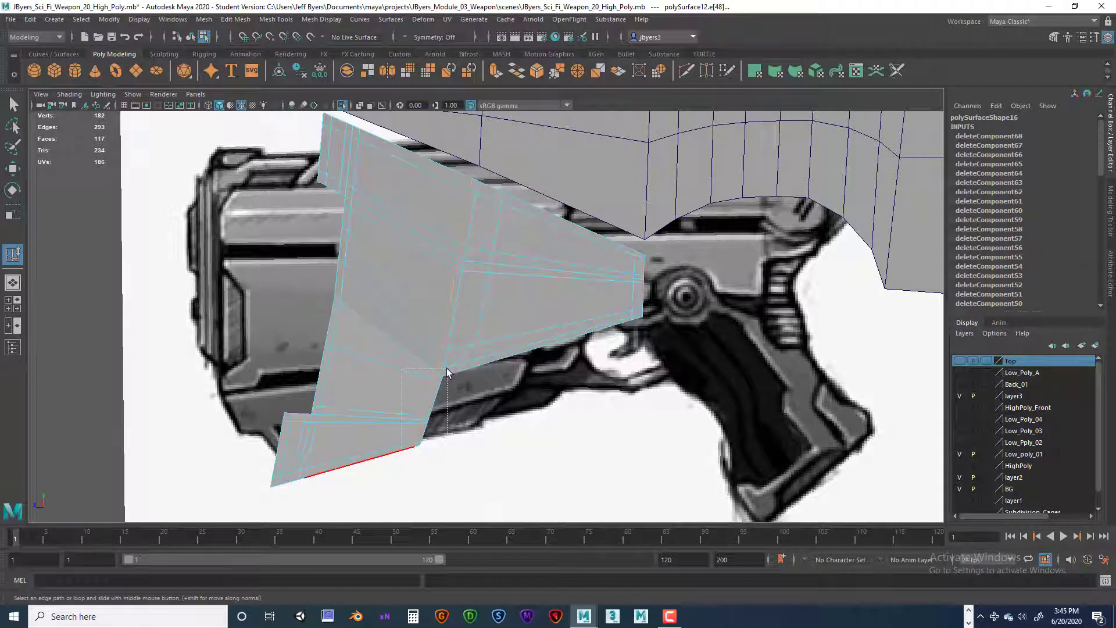
click(461, 224)
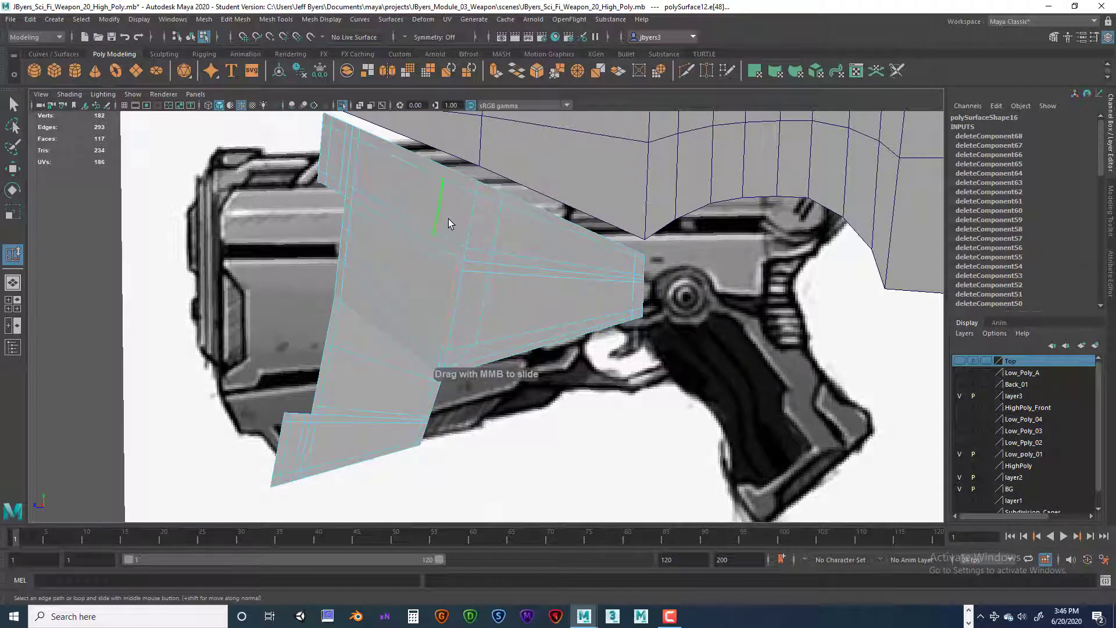
middle_drag(449, 223, 513, 365)
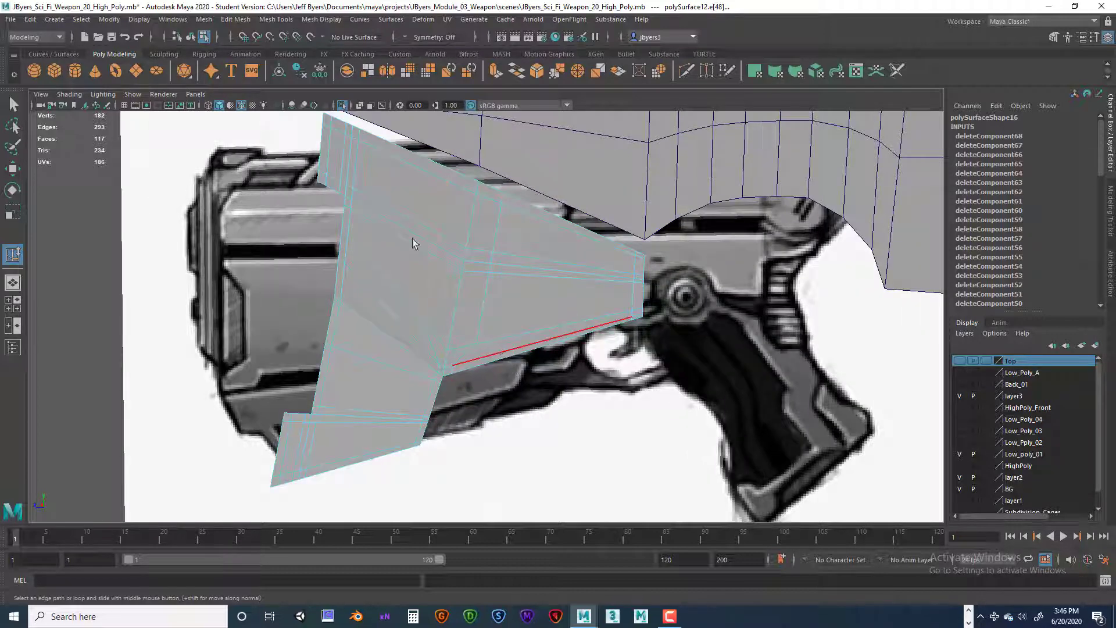
Step: Select the wedge's entire border edge loop and extrude it with a Local Translate Z of -0.01 to form a thin rim
scroll(407, 269, down, 2)
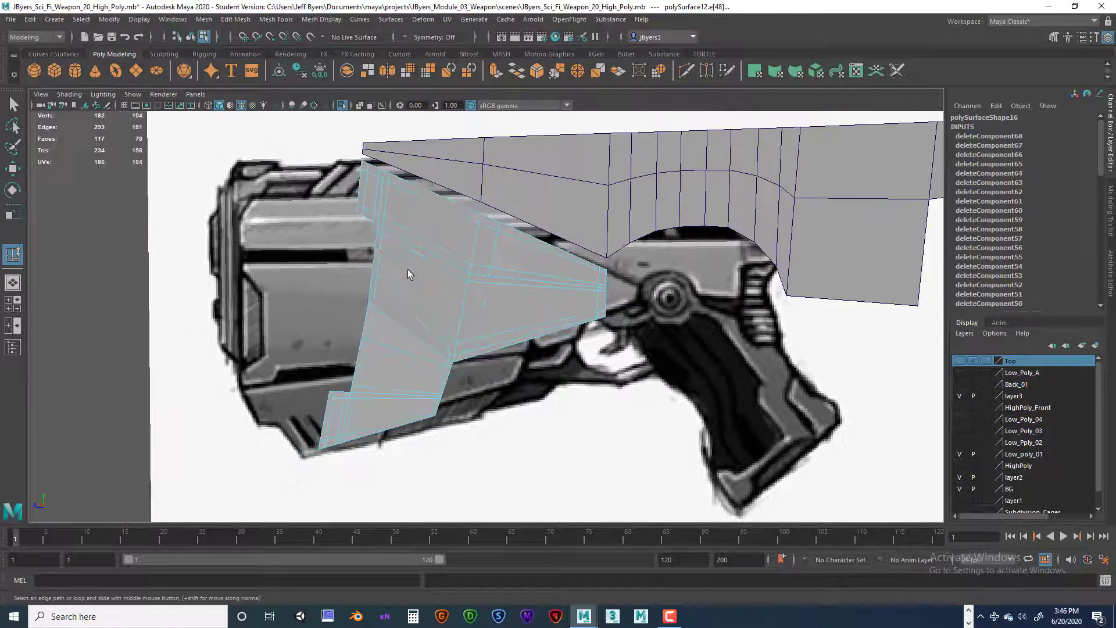
alt+drag(407, 270, 523, 295)
alt+middle_drag(523, 295, 337, 278)
alt+drag(337, 278, 306, 274)
scroll(506, 290, up, 4)
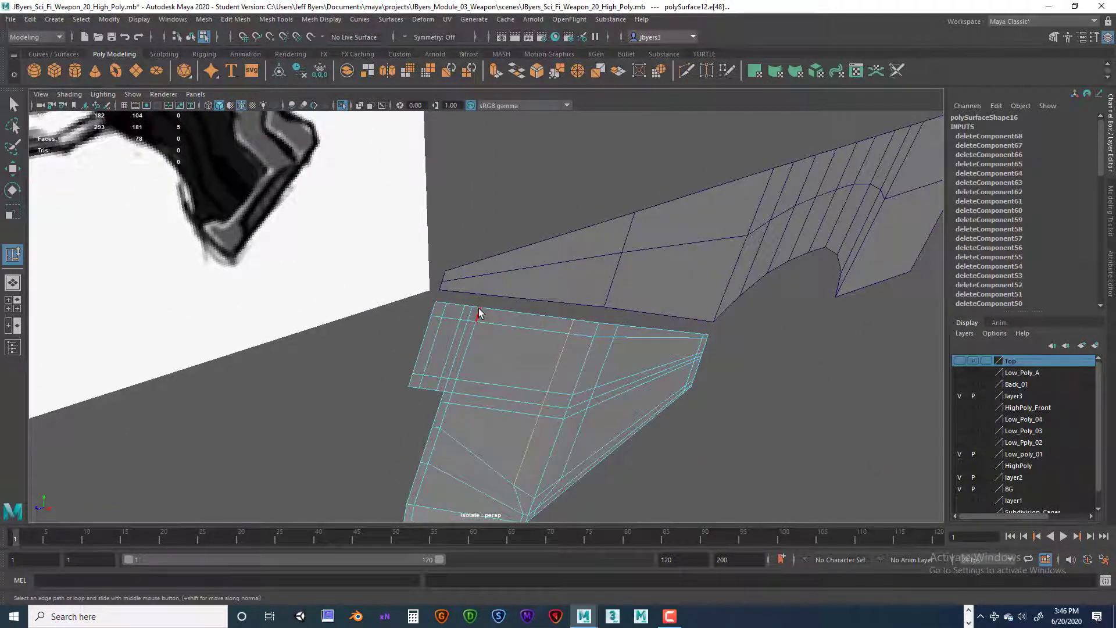
right_drag(478, 315, 482, 274)
double_click(440, 302)
scroll(507, 328, down, 3)
mouse_move(512, 329)
alt+mouse_down()
mouse_move(525, 307)
mouse_move(553, 314)
mouse_move(528, 329)
alt+mouse_up()
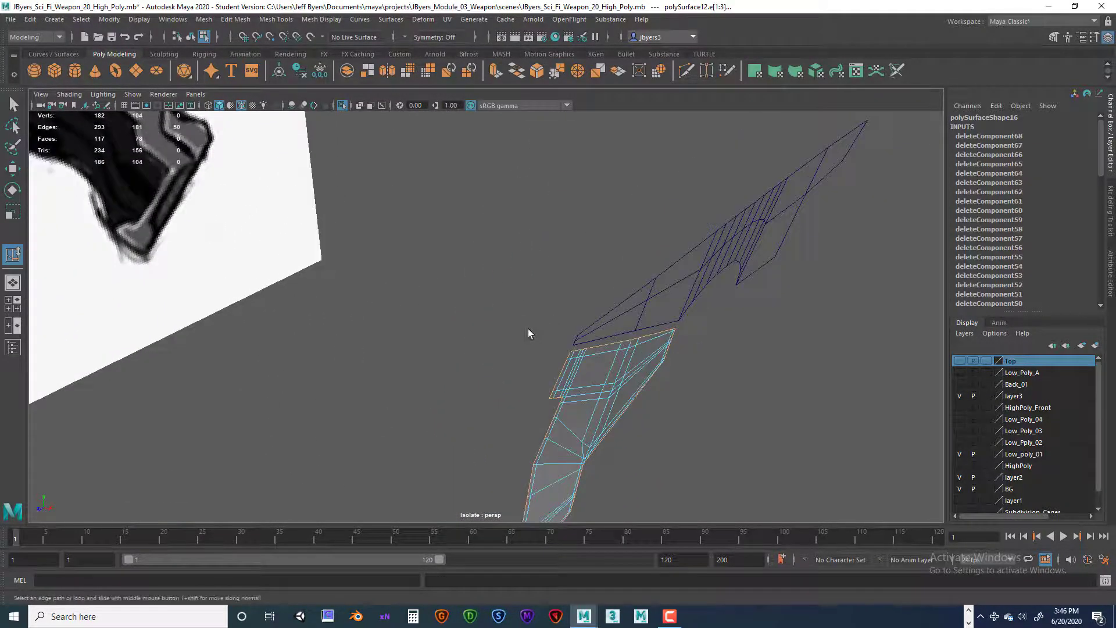
key(ctrl+e)
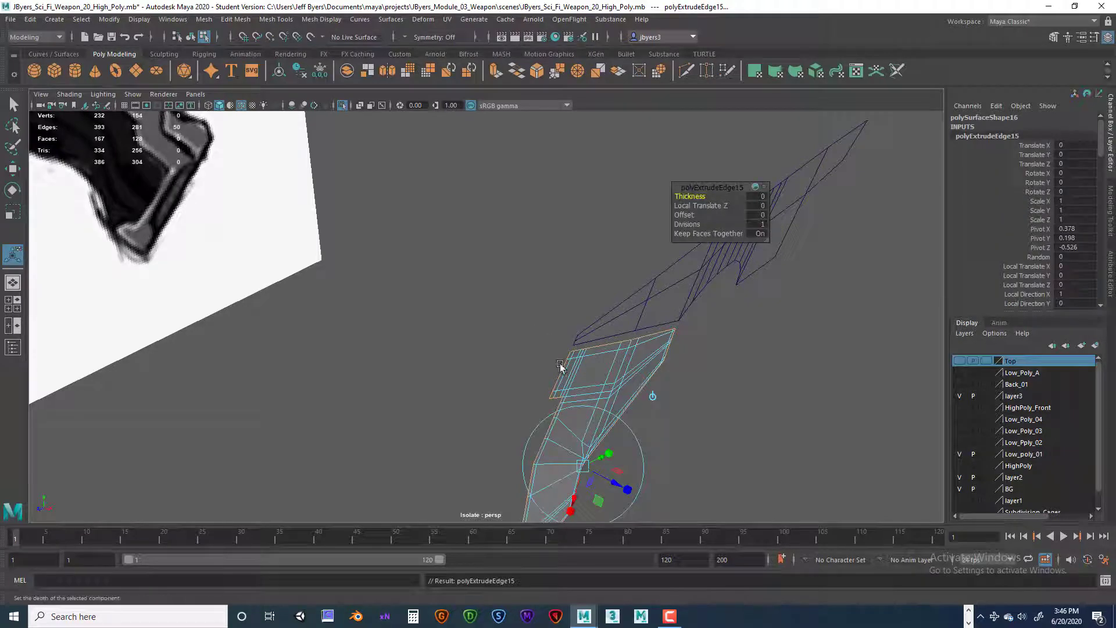
alt+drag(561, 401, 348, 349)
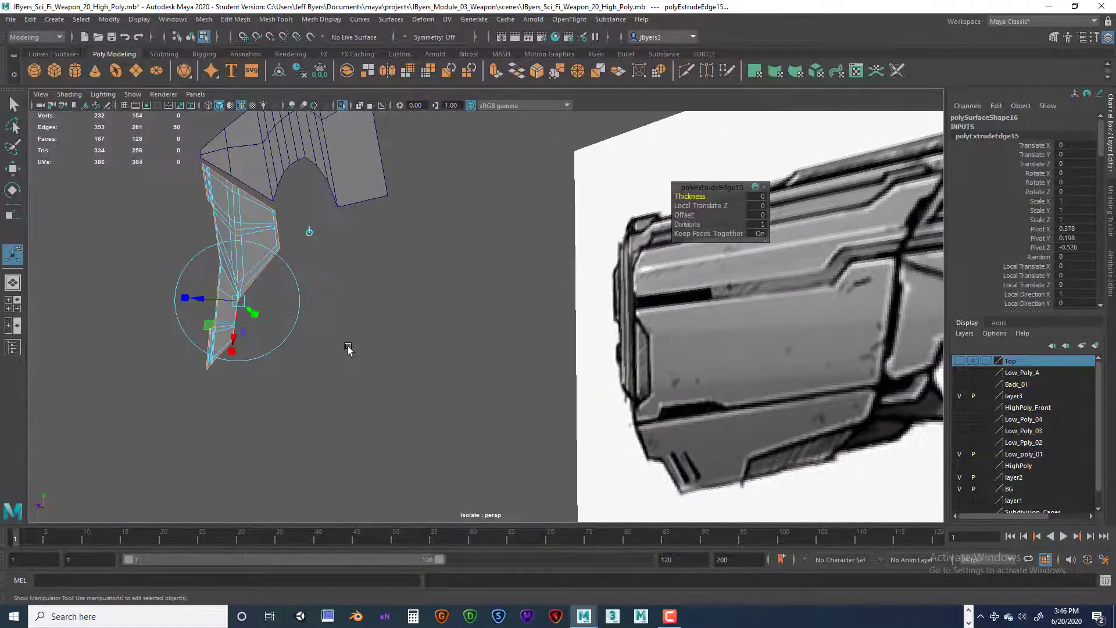
scroll(348, 349, up, 4)
alt+middle_drag(348, 348, 397, 361)
alt+drag(397, 361, 388, 391)
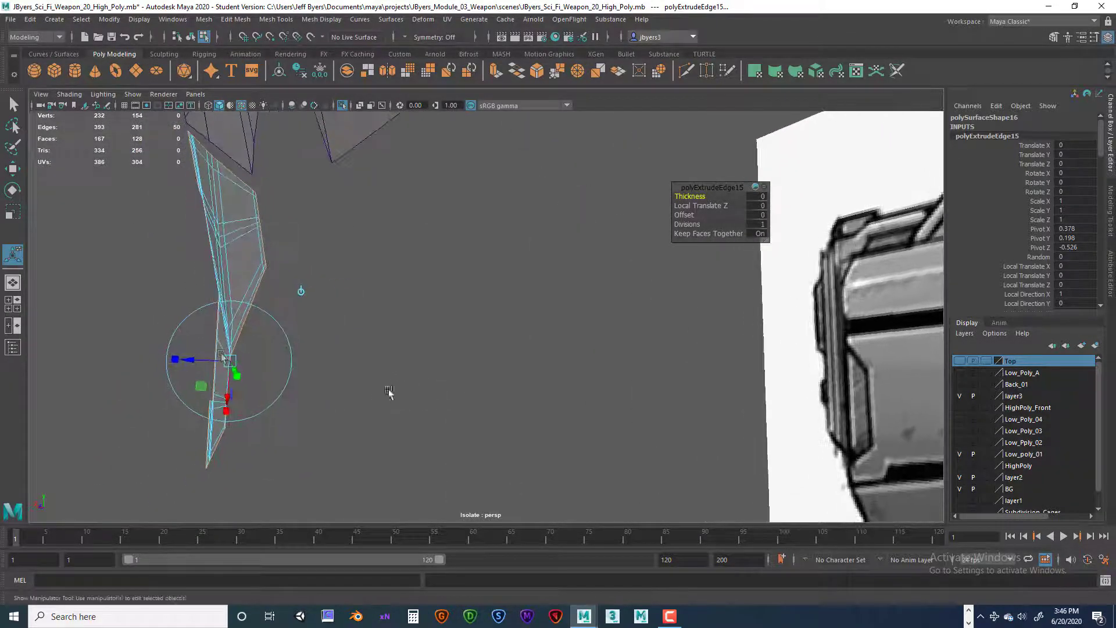
drag(224, 361, 202, 361)
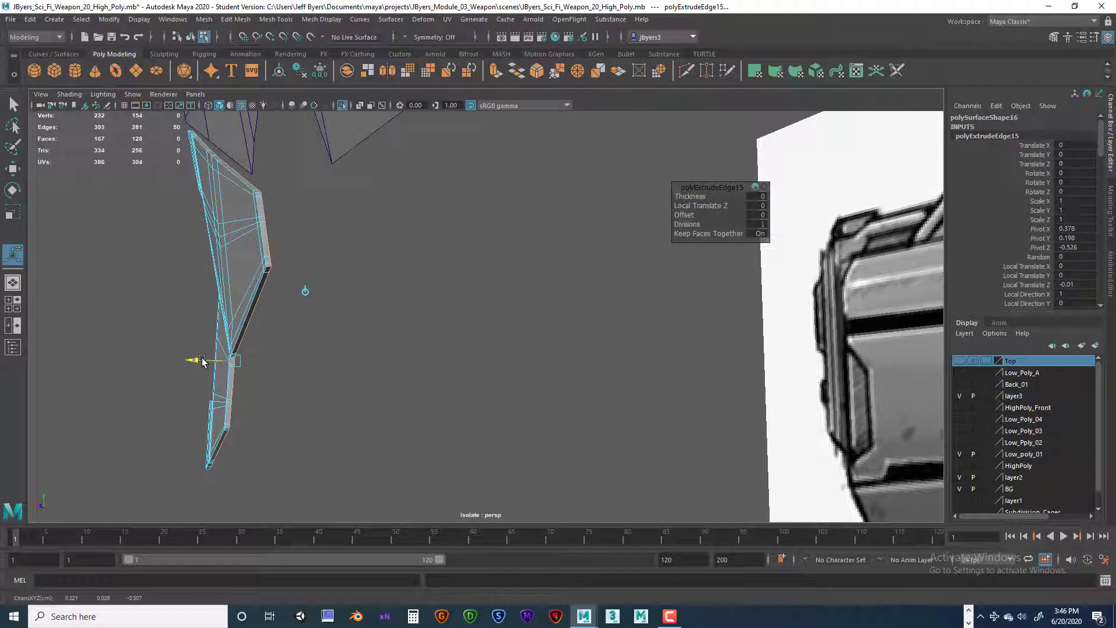
Step: Extrude the rim's border edges again with a Local Translate Y of 0.059 to deepen the side walls
drag(202, 360, 221, 372)
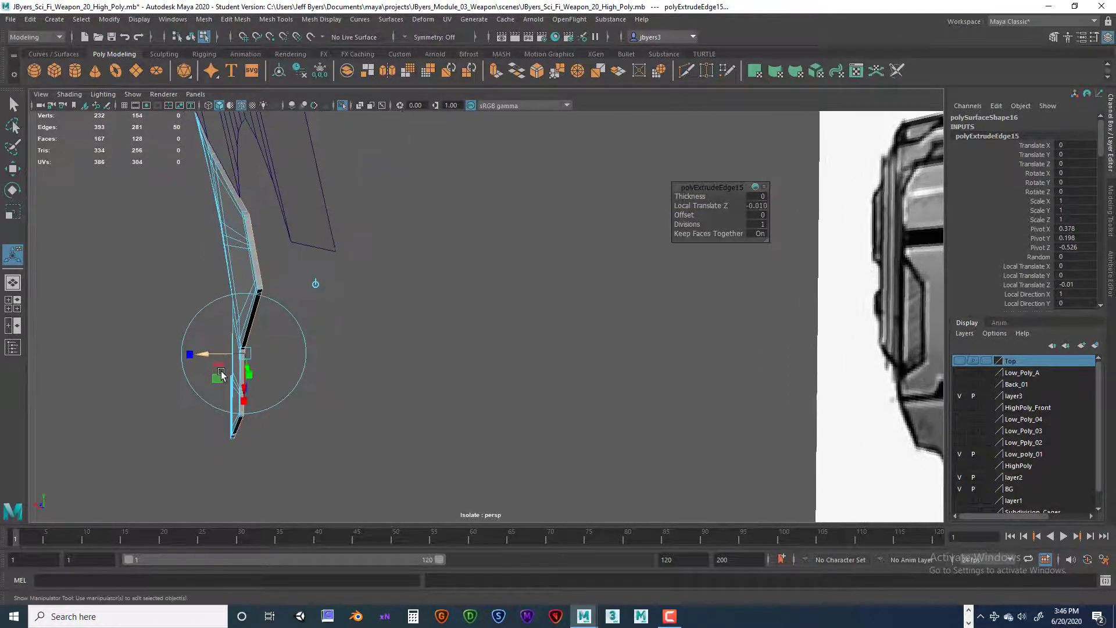
key(ctrl+e)
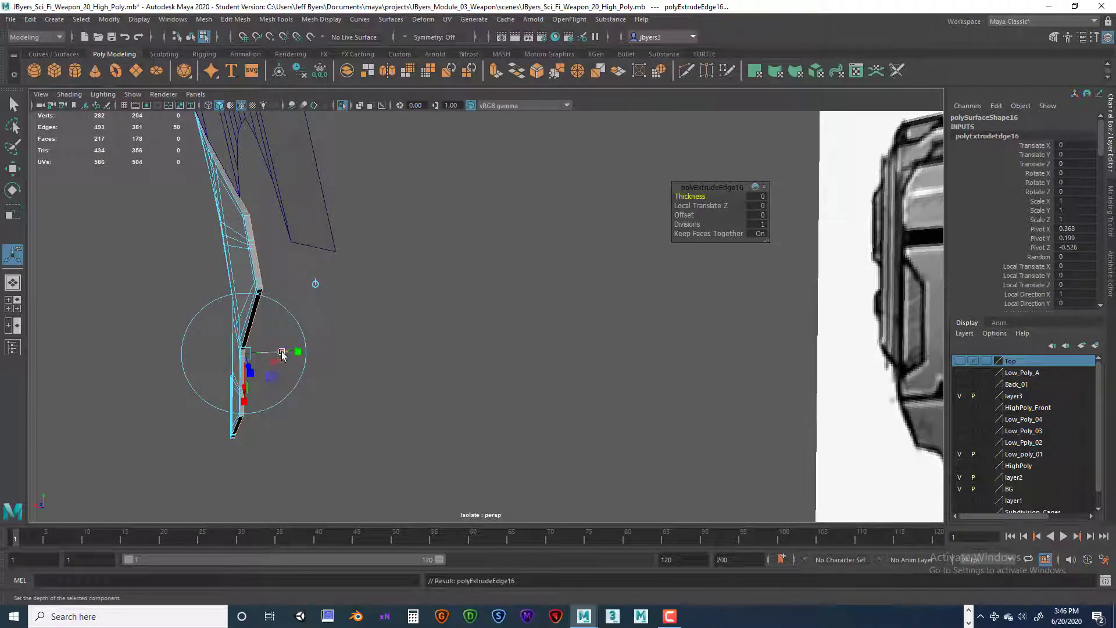
drag(277, 356, 282, 398)
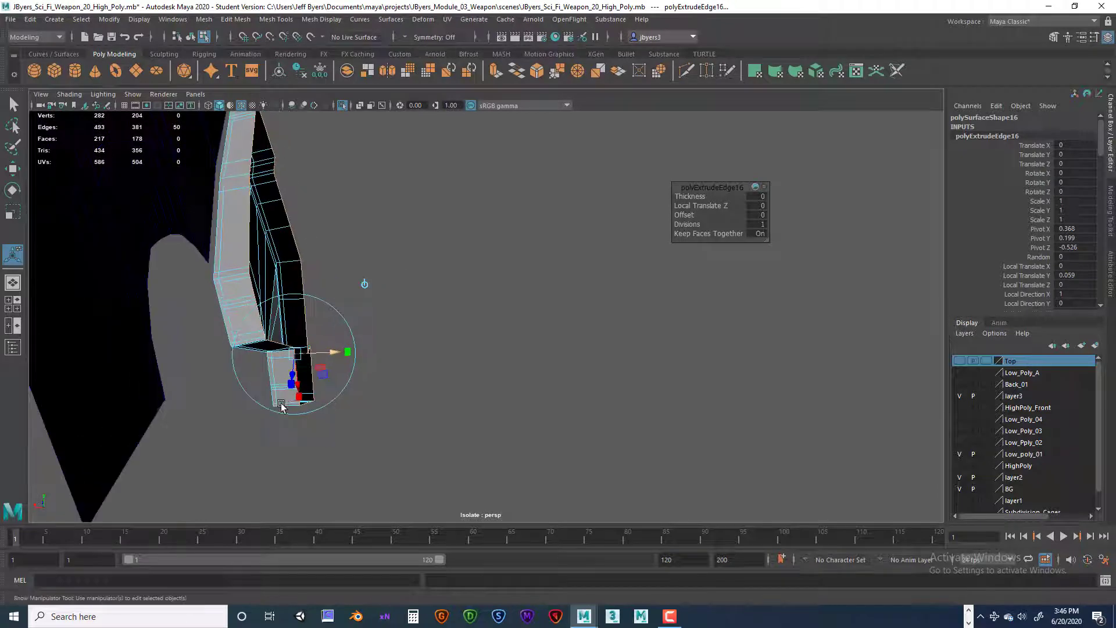
key(super)
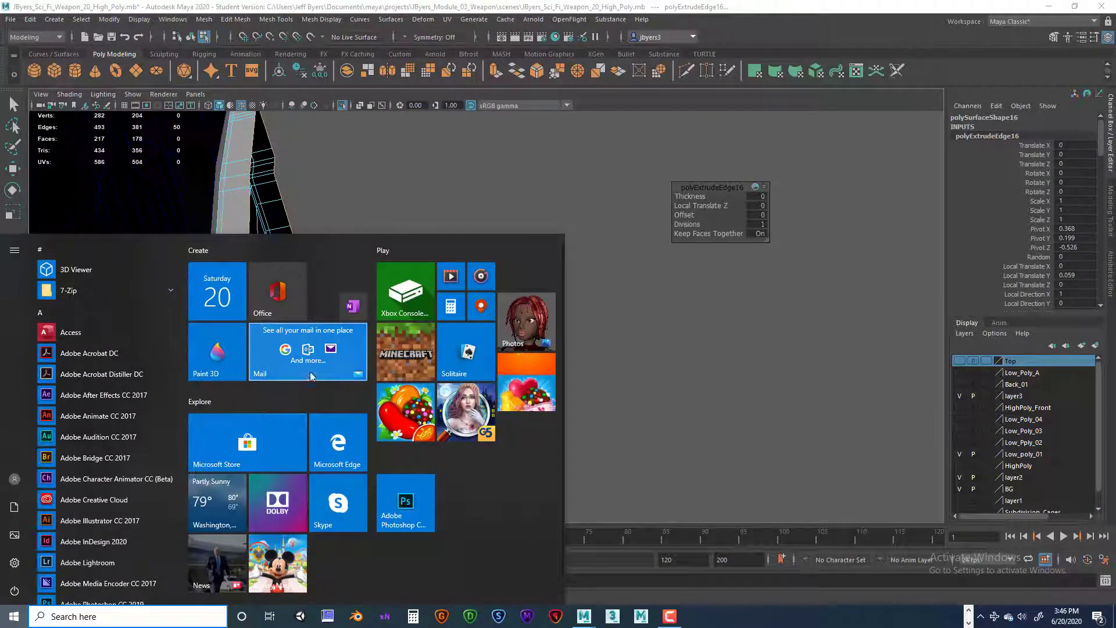
key(super)
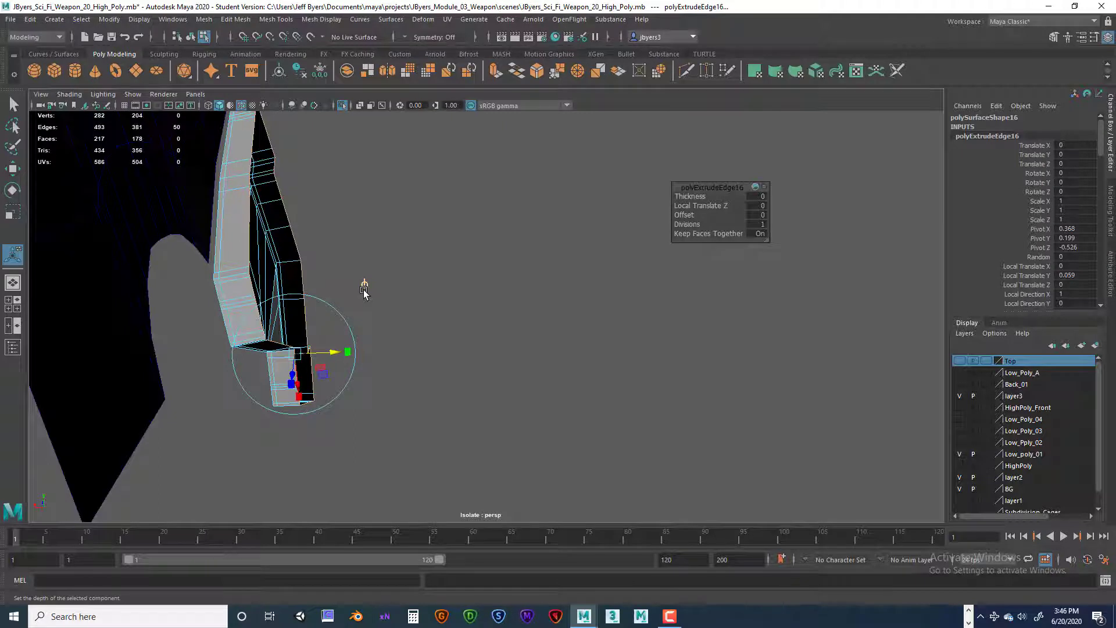
Step: Extrude the wedge's border edges slightly deeper along local Y for a support loop, and again with a Local Translate Z of -0.014 as an inner lip
key(ctrl+e)
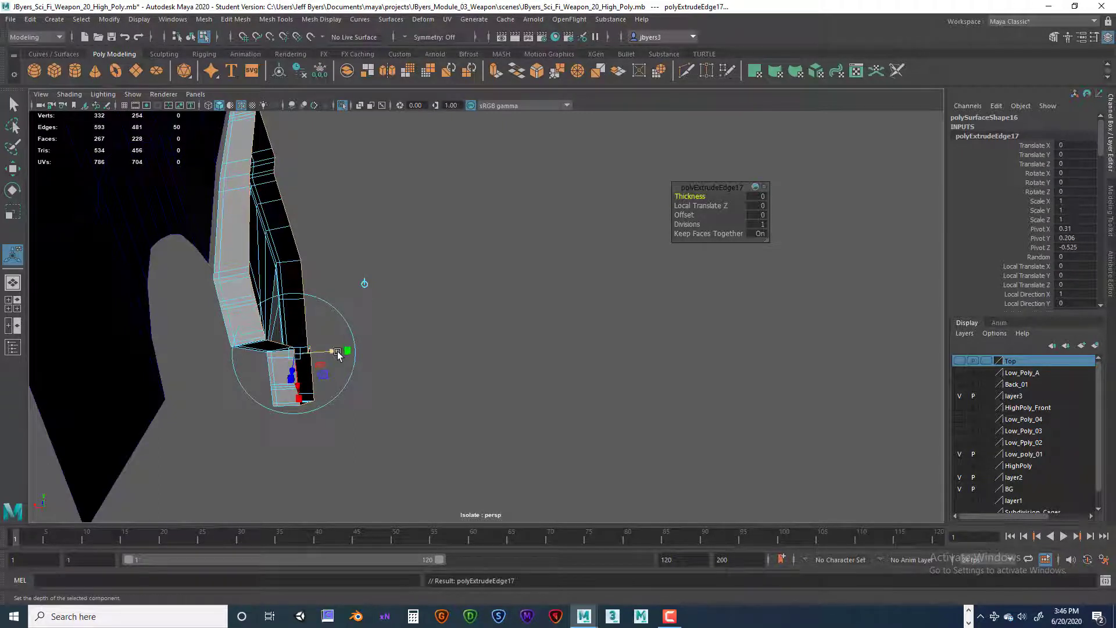
drag(335, 350, 344, 347)
key(ctrl+e)
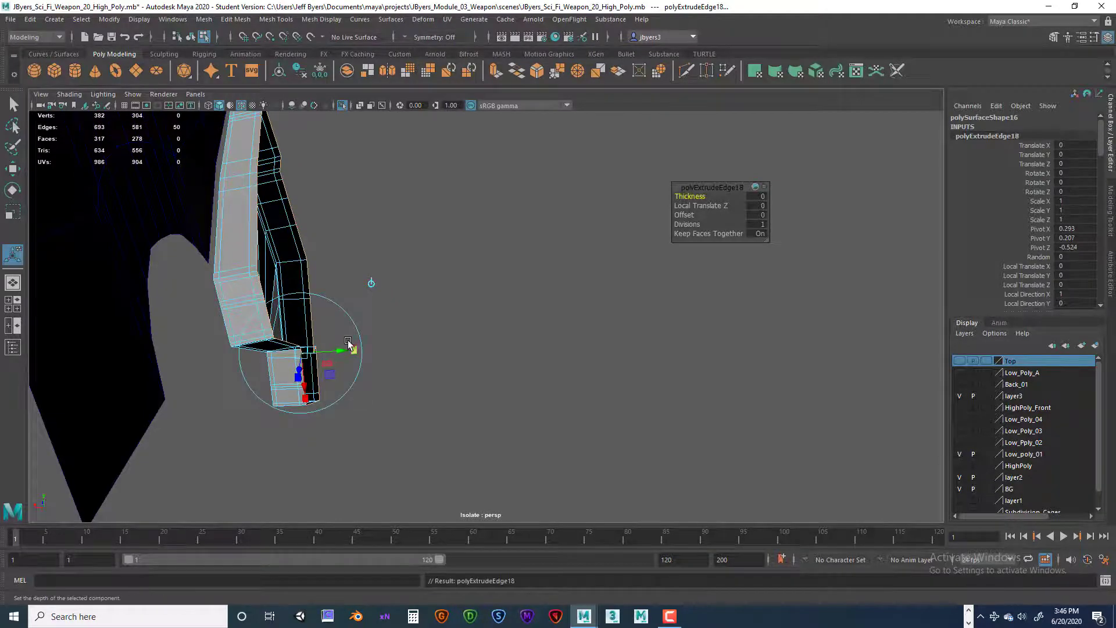
alt+drag(367, 384, 311, 391)
alt+middle_drag(373, 383, 367, 403)
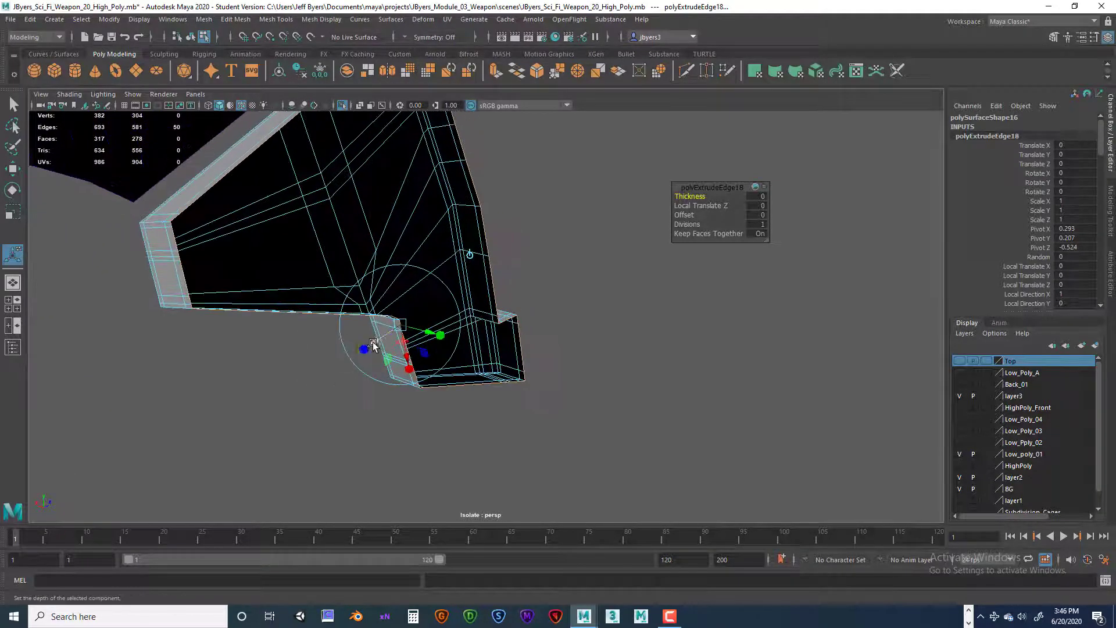
drag(374, 342, 380, 339)
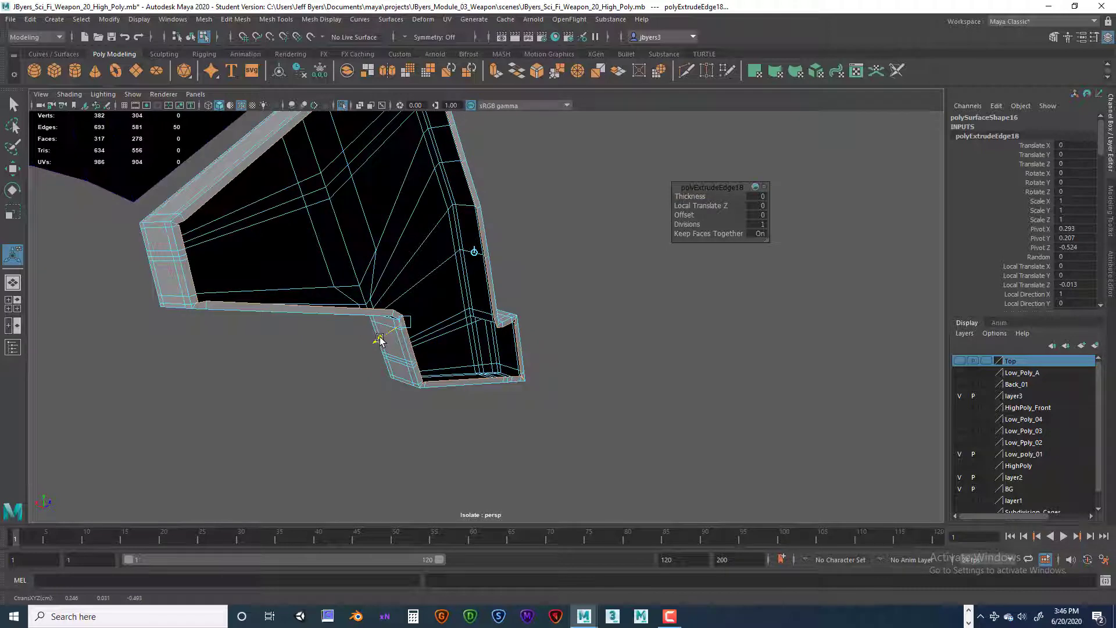
drag(379, 339, 380, 339)
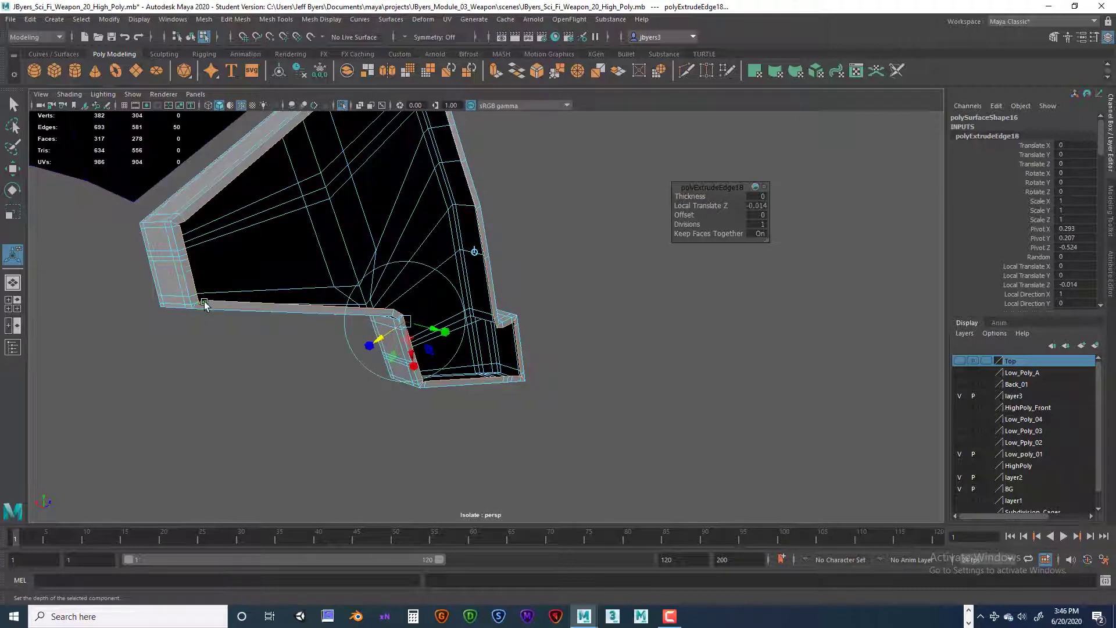
Step: Delete the construction history of the long upper body piece above the wedge and show it in the side view
alt+drag(298, 276, 451, 309)
right_drag(452, 296, 451, 352)
alt+drag(452, 352, 478, 356)
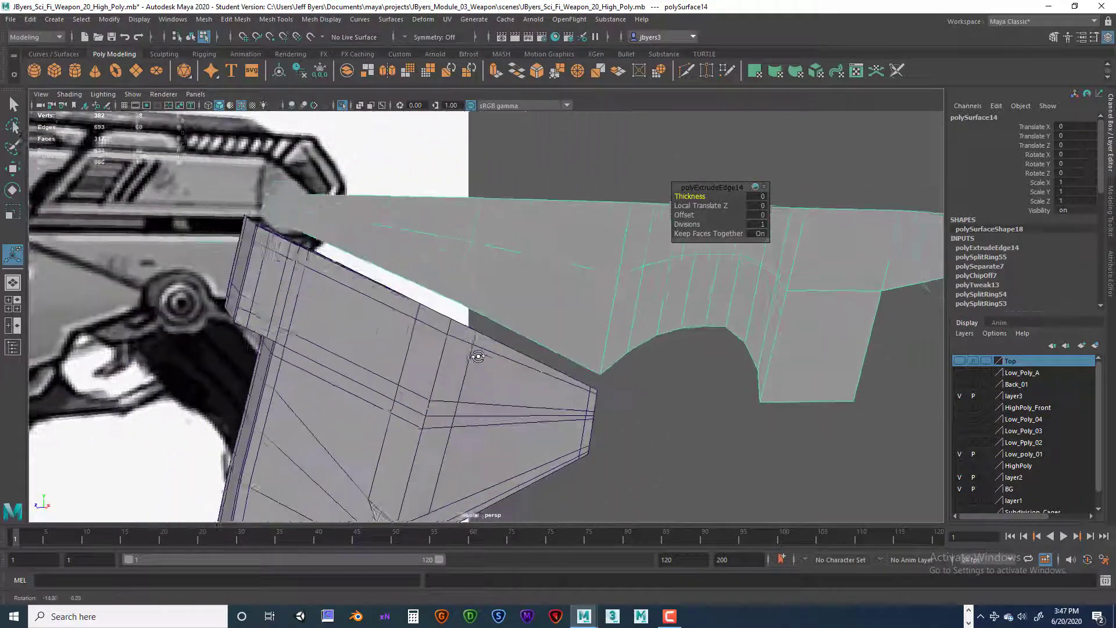
key(space)
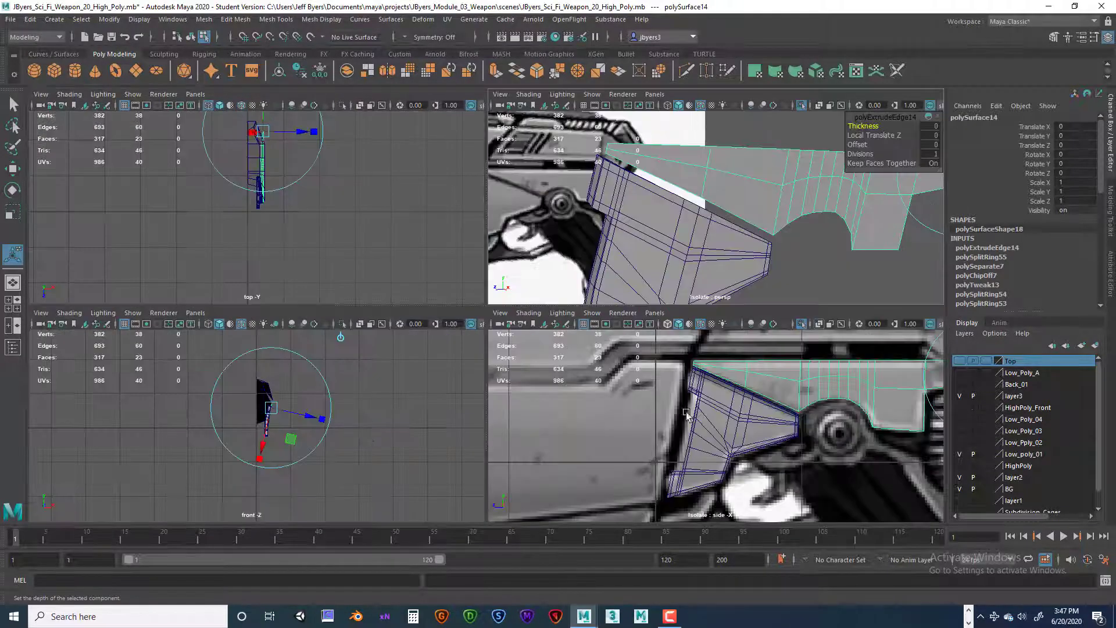
key(space)
scroll(666, 386, up, 5)
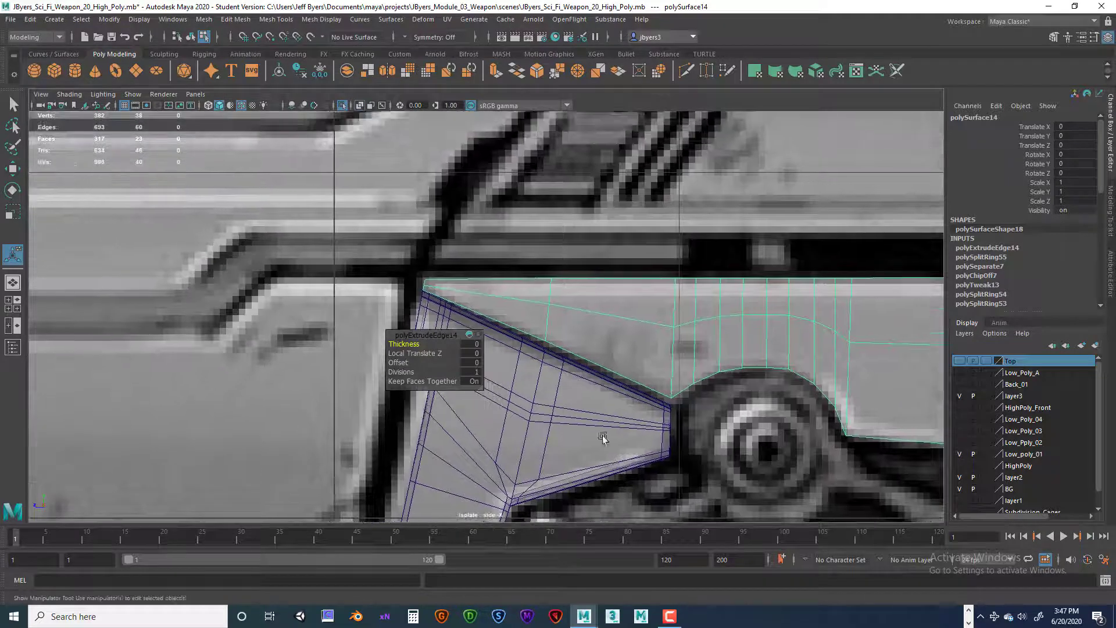
right_drag(544, 291, 537, 361)
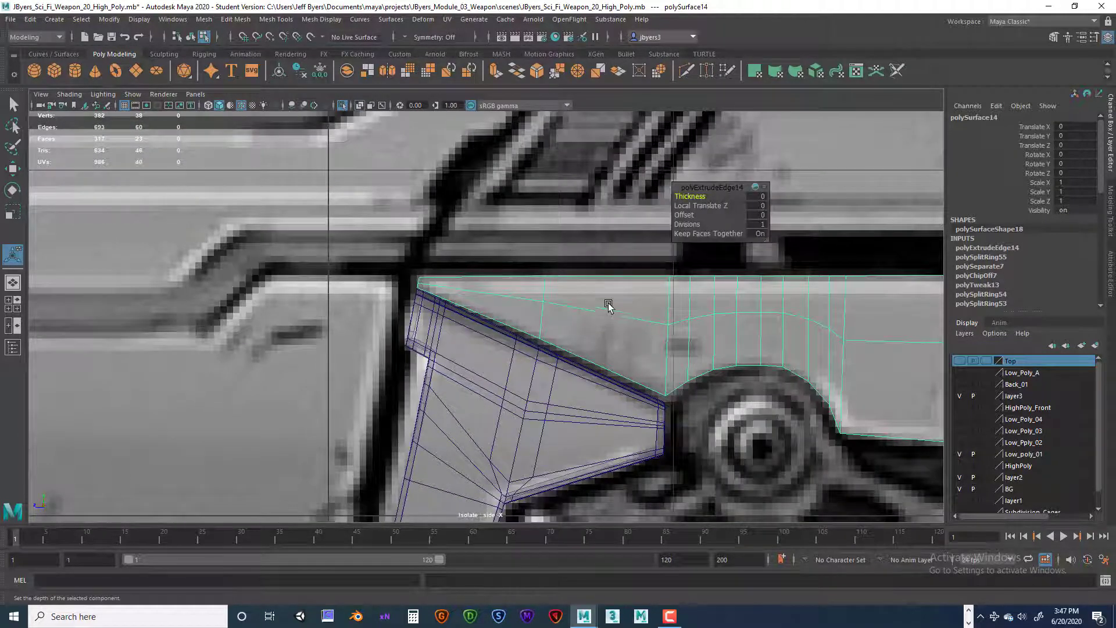
click(301, 71)
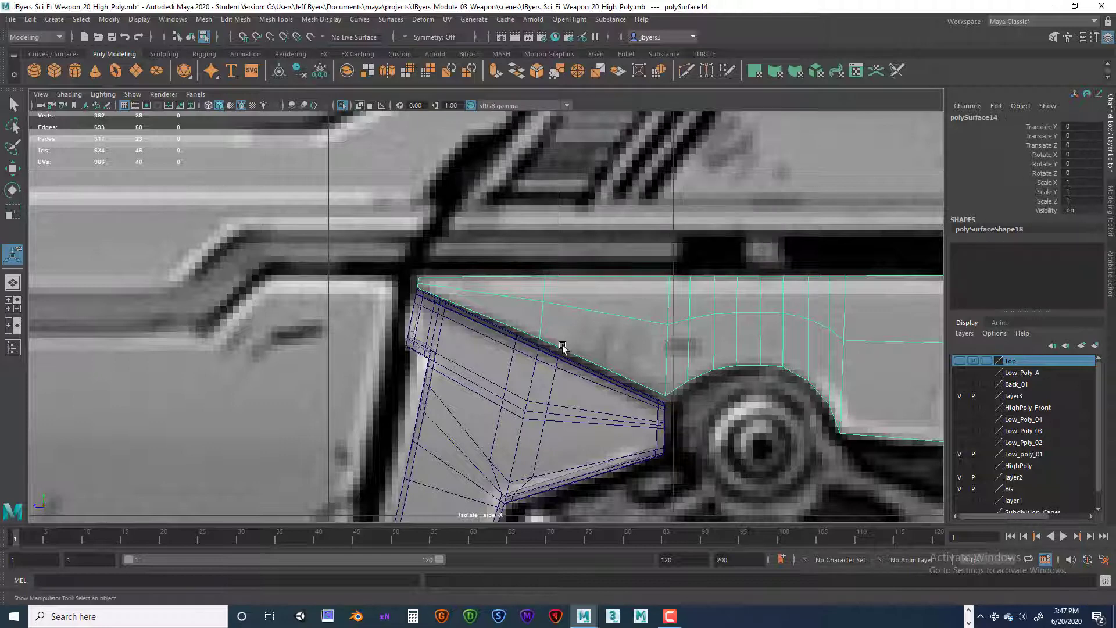
Step: Insert a cross edge loop near the long piece's pointed tip and two lengthwise loops, one above and one below its middle edge line
shift+right_drag(601, 306, 547, 326)
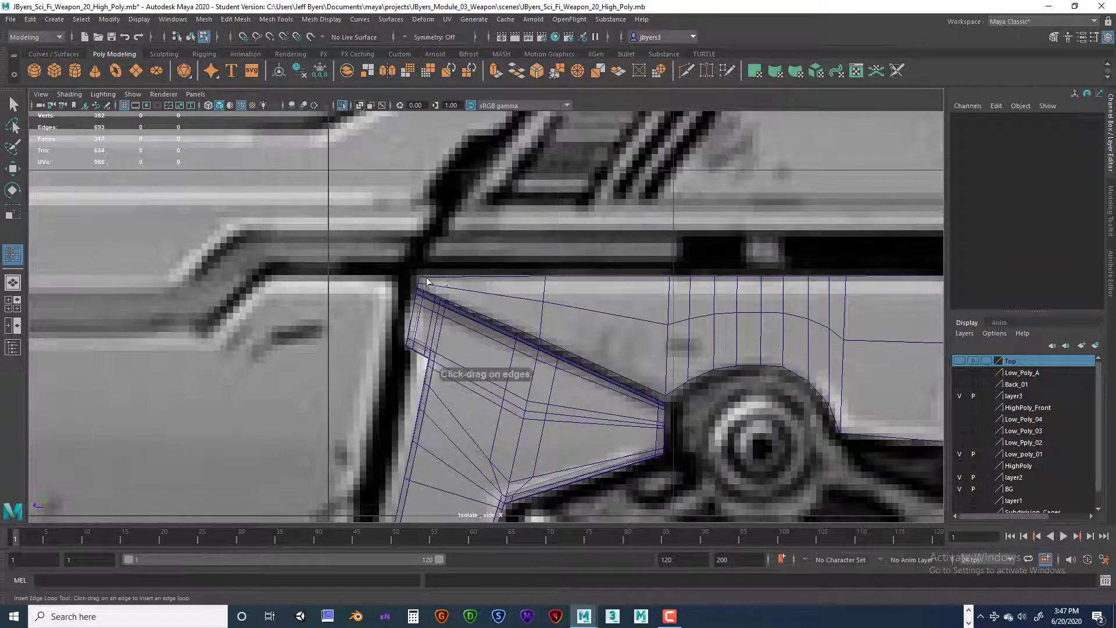
click(427, 282)
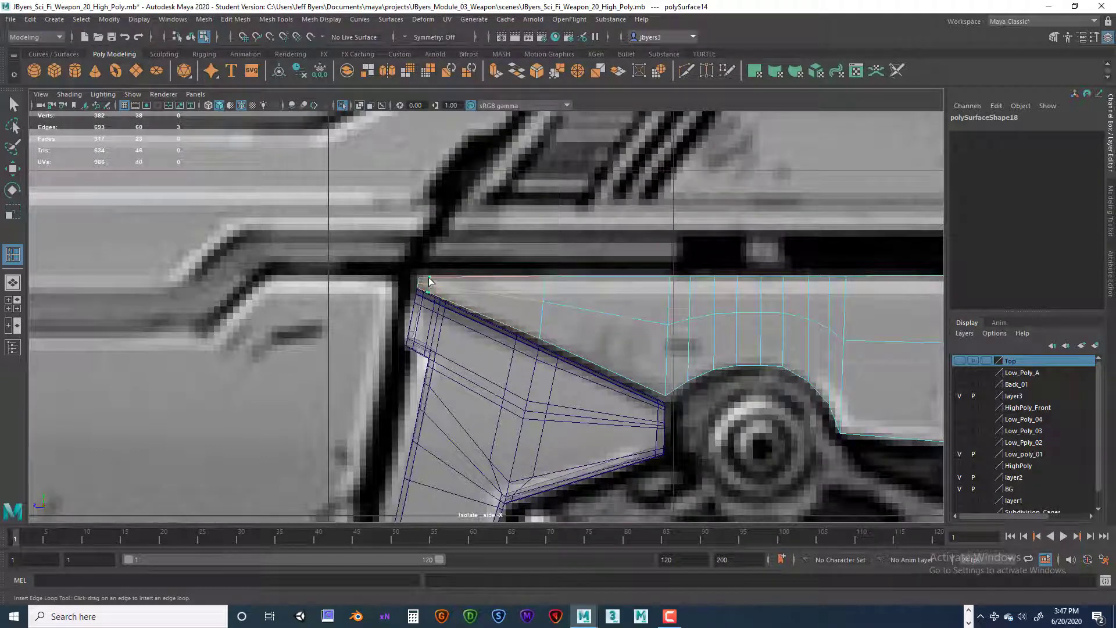
click(428, 281)
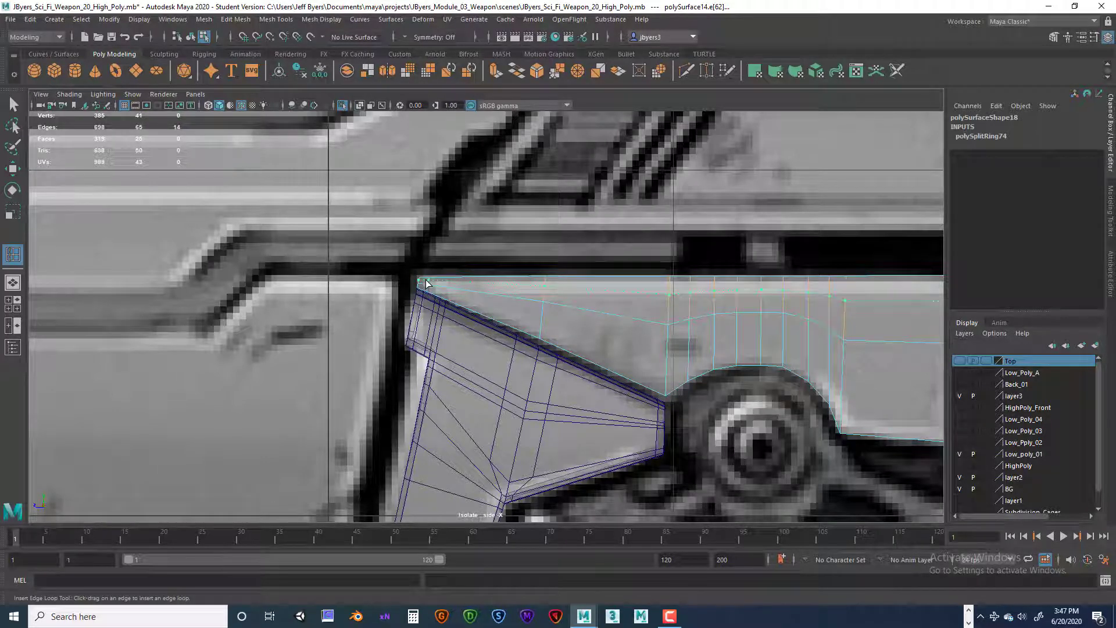
click(429, 283)
drag(429, 287, 428, 289)
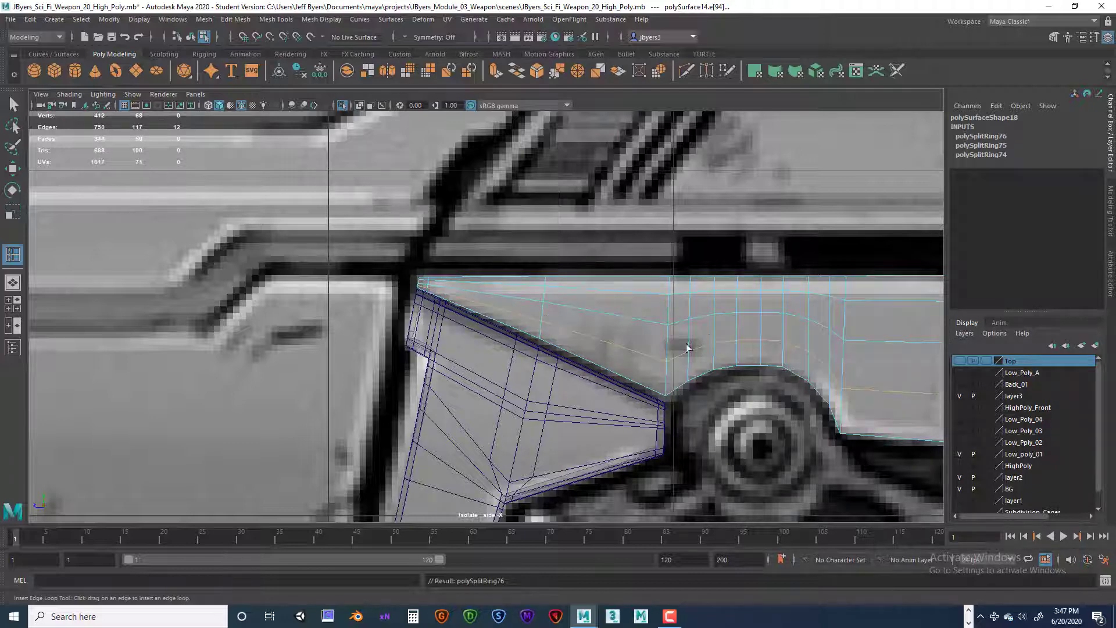
Step: Insert a cross edge loop beside the long piece's slanted end and a lengthwise loop just above the lower edge of that end section
alt+middle_drag(687, 348, 521, 311)
alt+drag(645, 326, 665, 326)
alt+middle_drag(715, 323, 674, 340)
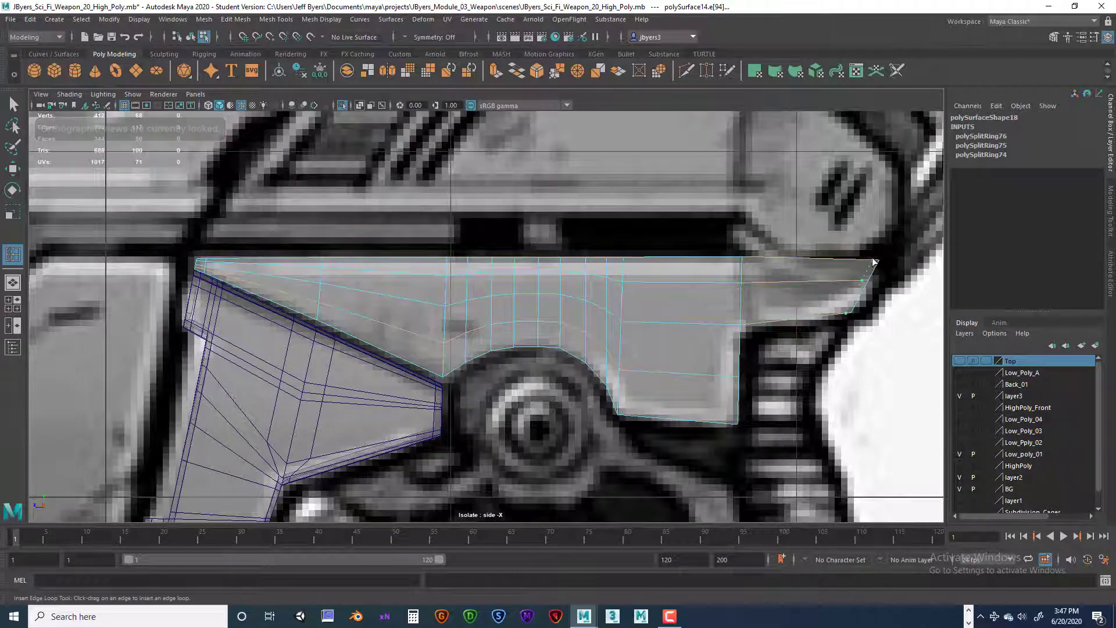
drag(874, 262, 876, 268)
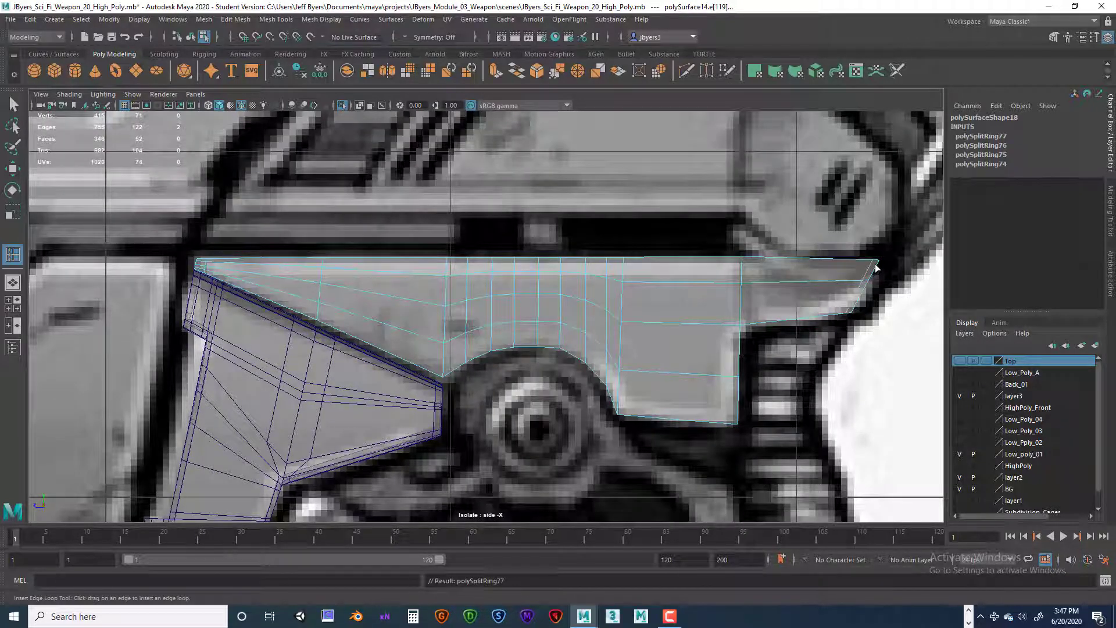
click(855, 305)
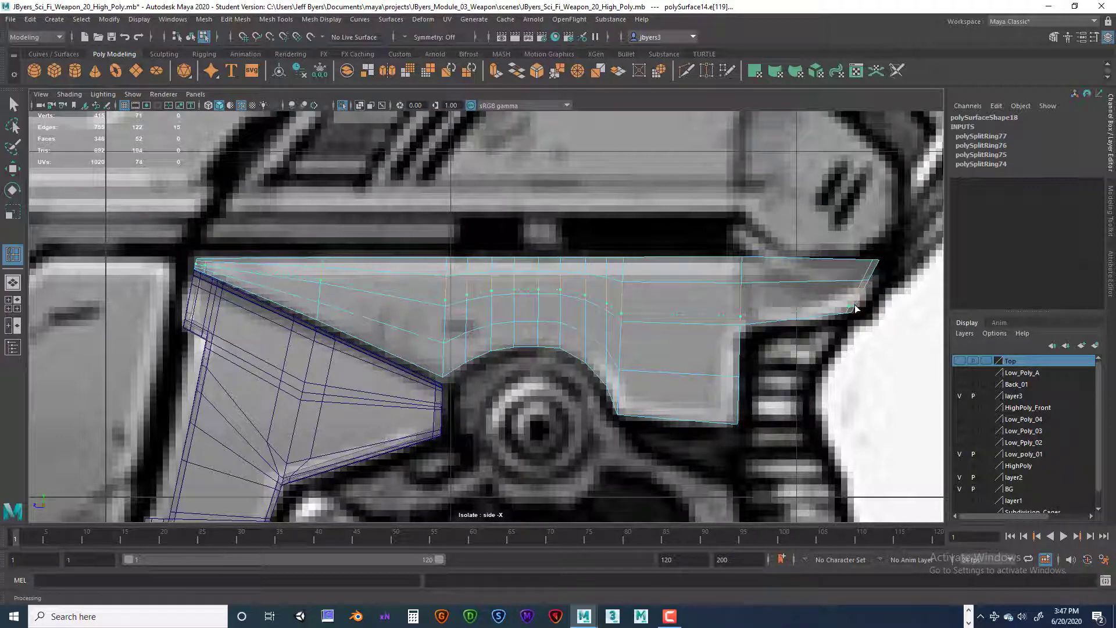
click(854, 308)
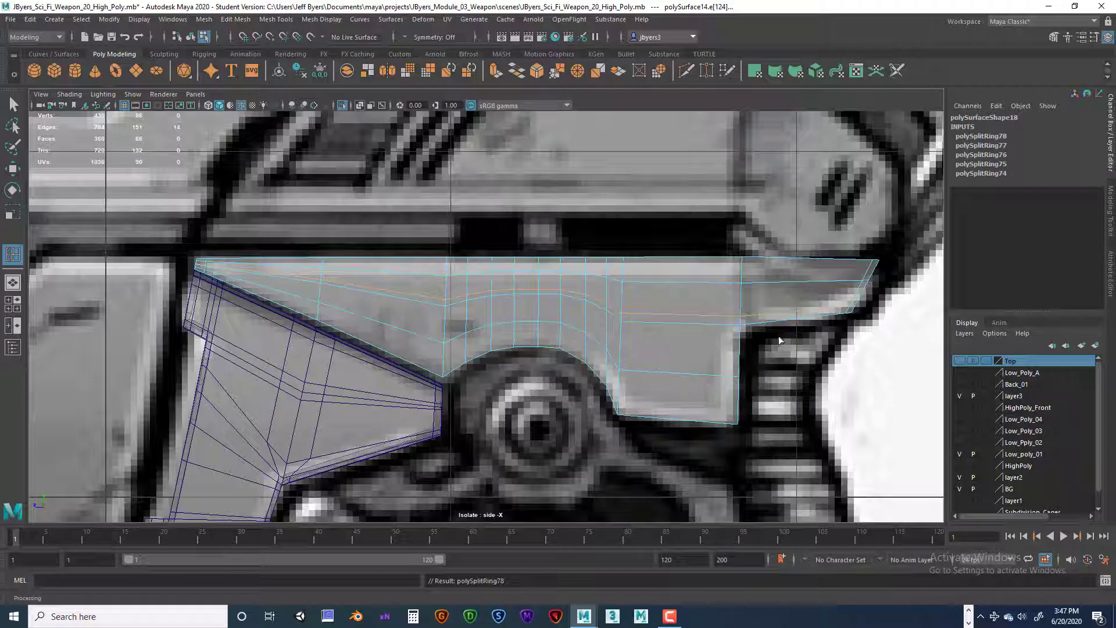
Step: Insert a cross edge loop just inside the lower block's outer vertical side and start a lengthwise loop along the block's bottom edge
click(732, 325)
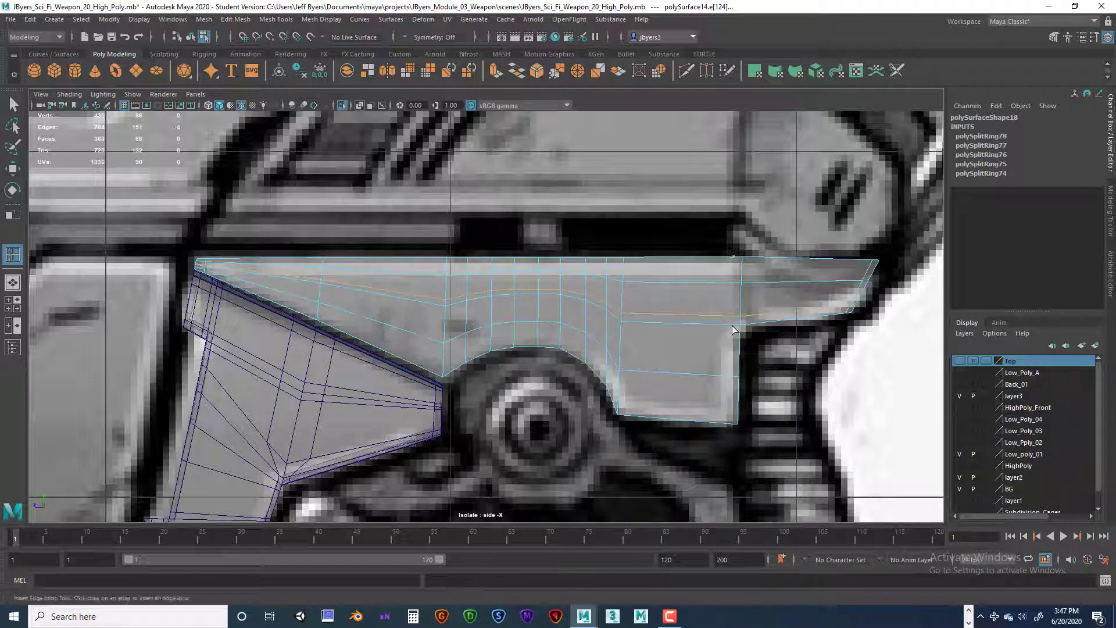
click(733, 329)
click(736, 418)
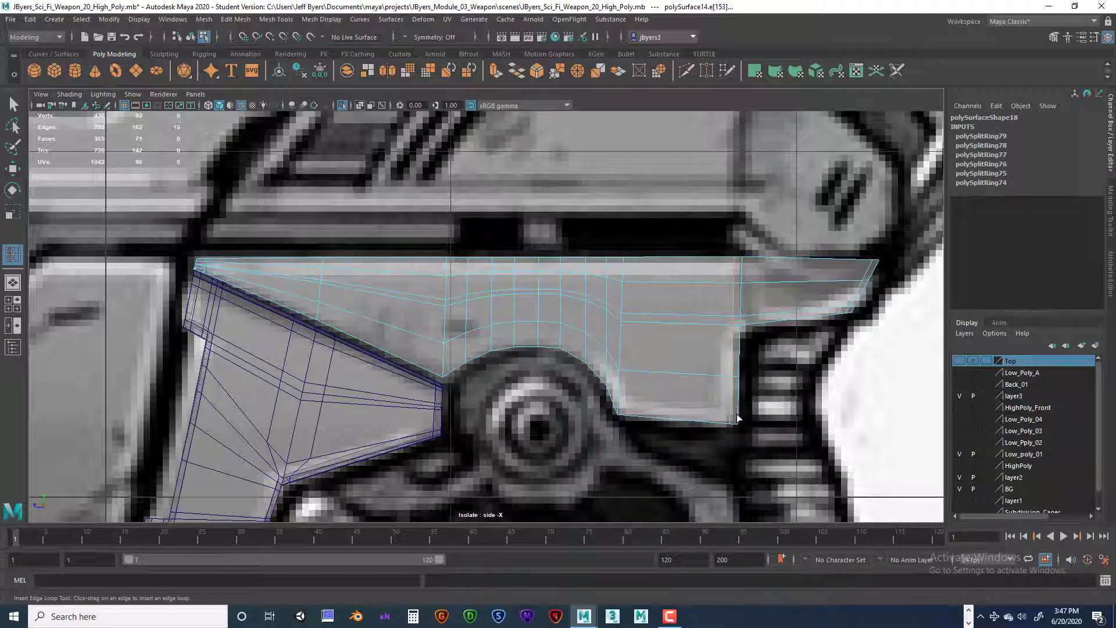
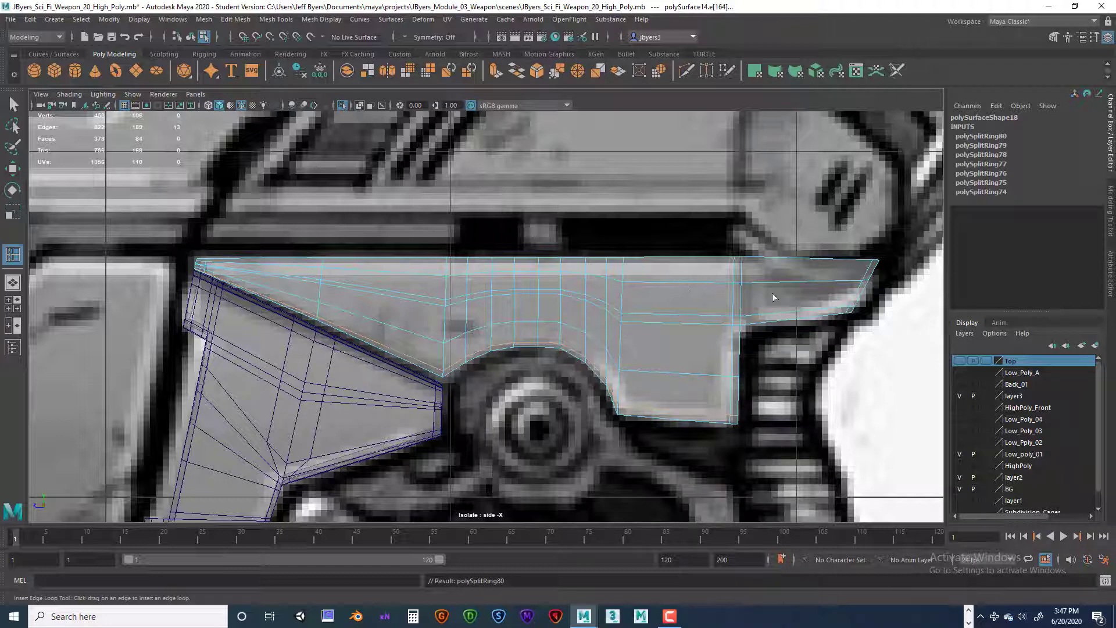
Step: Insert a lengthwise edge loop just below the long upper piece's top edge, running from the pointed tip to the slanted end
click(877, 269)
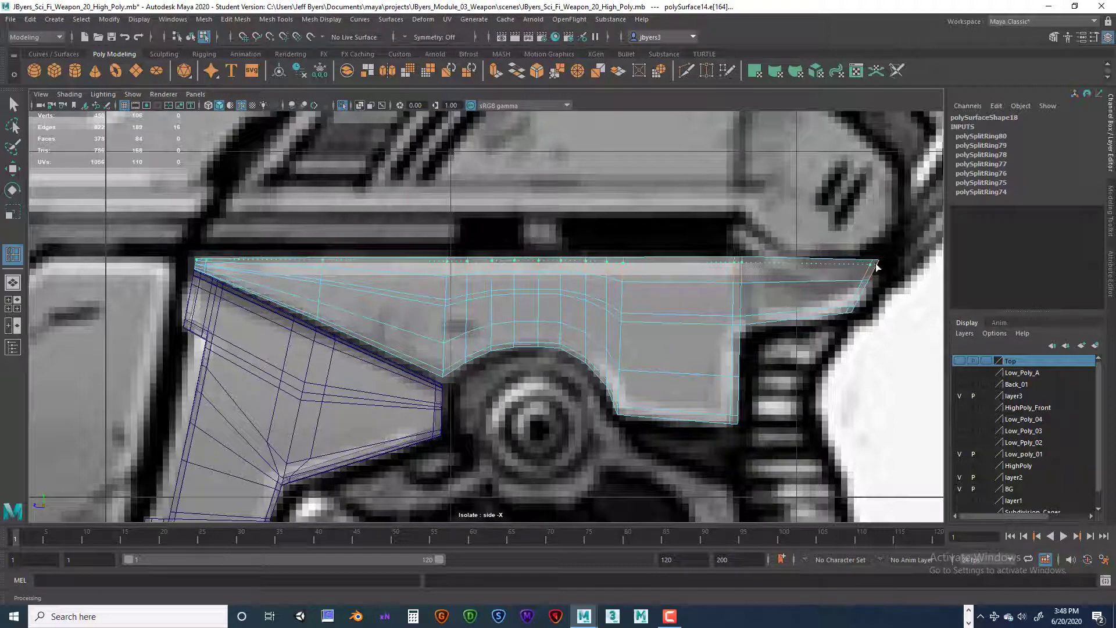
scroll(450, 322, up, 2)
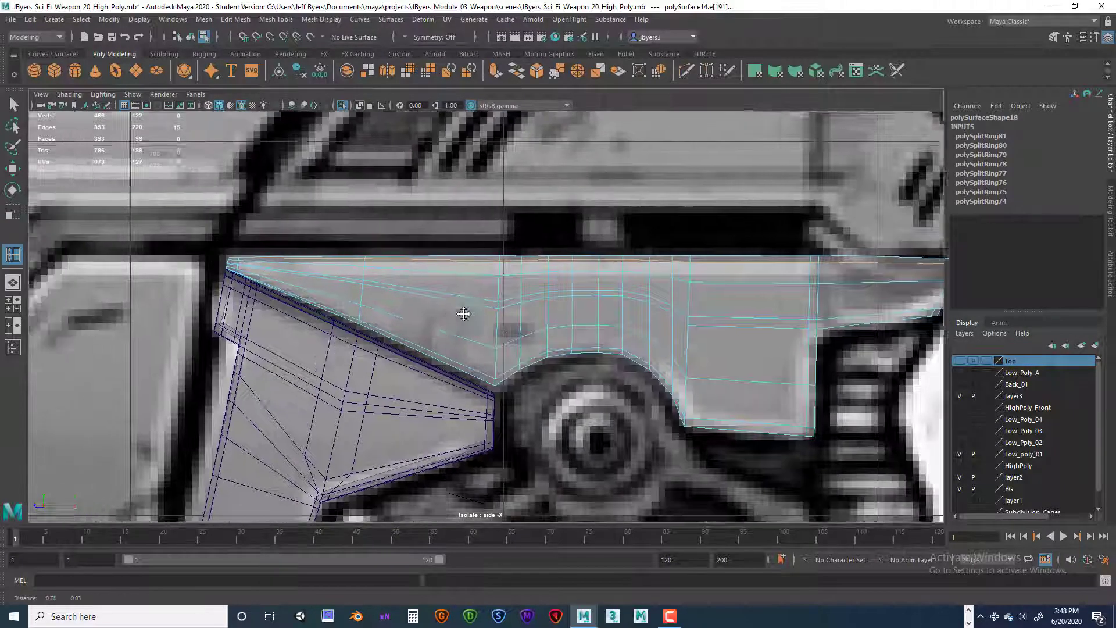
scroll(463, 314, up, 4)
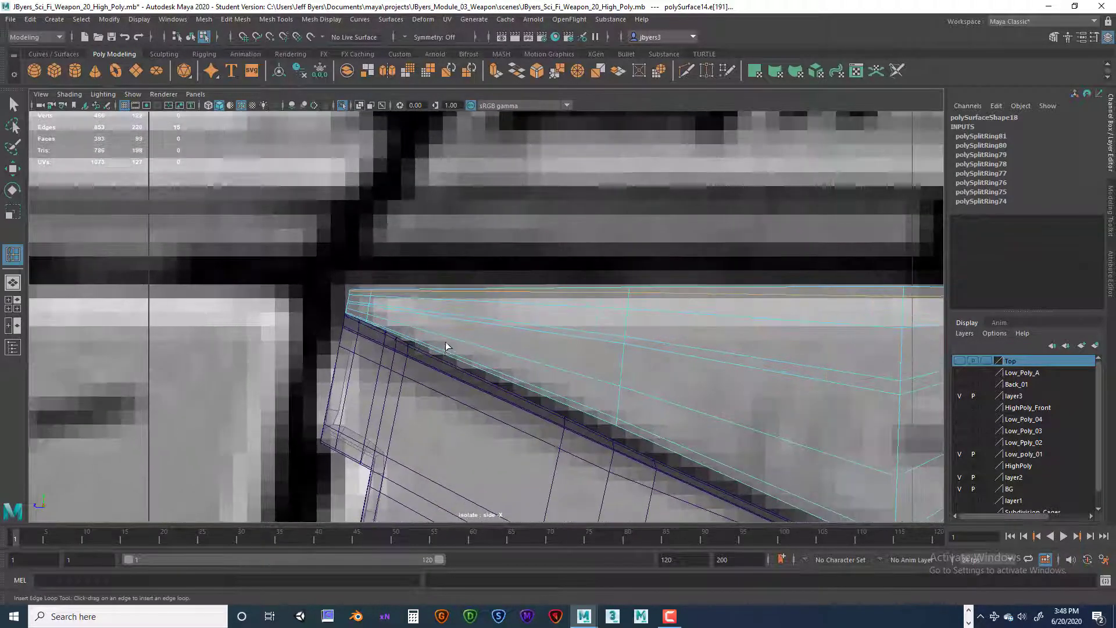
scroll(448, 343, up, 4)
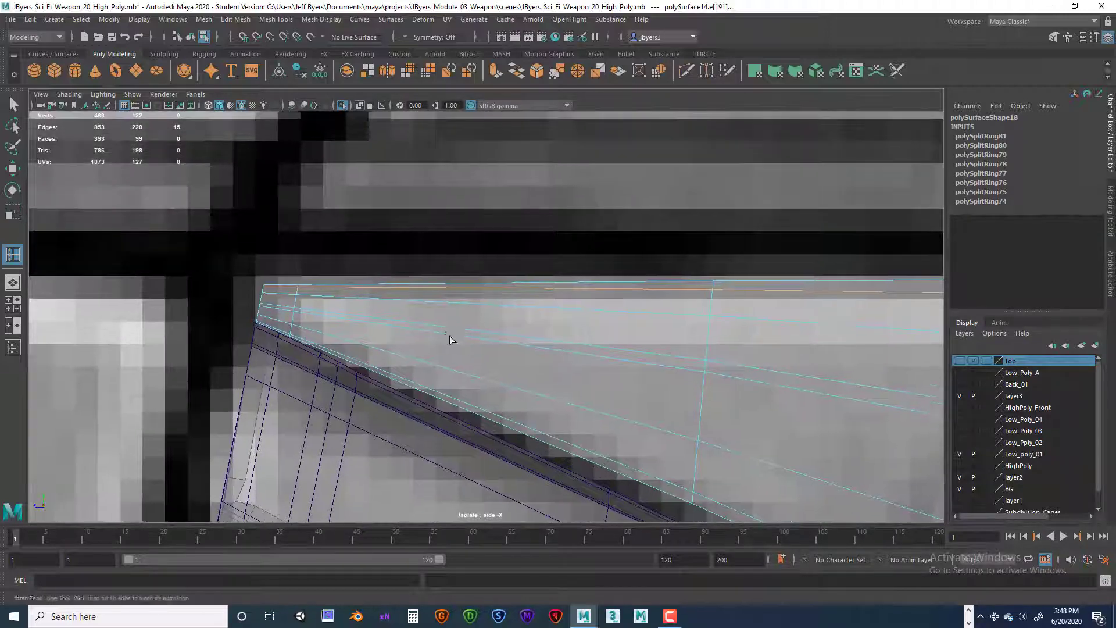
alt+drag(449, 337, 451, 336)
Step: Preview the long piece smoothed over the side reference, check its outline, and return it to the unsmoothed display
key(3)
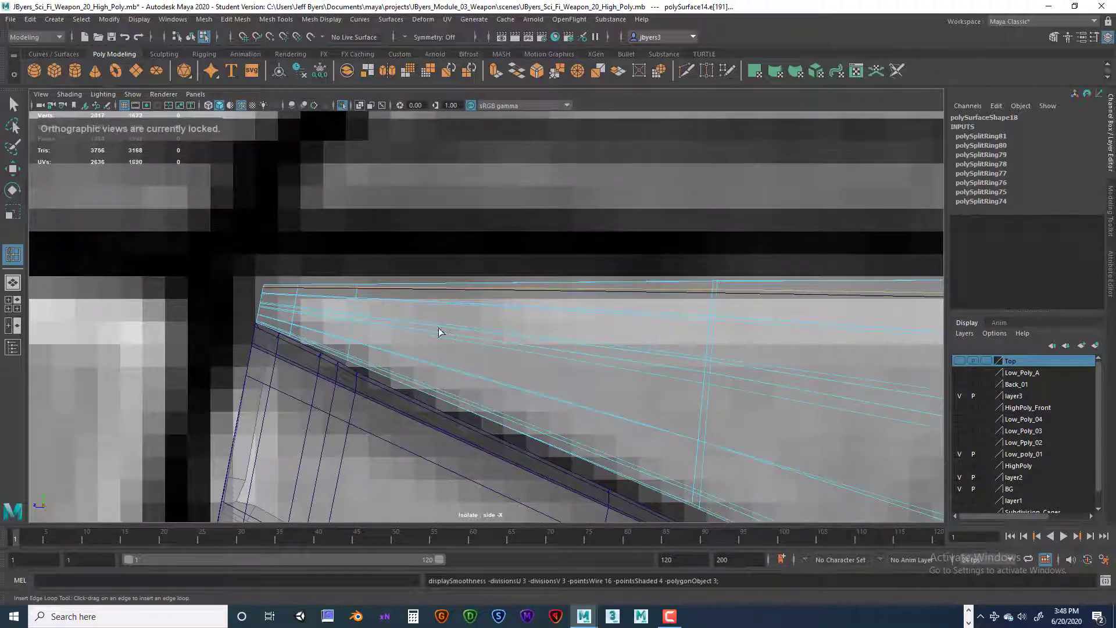
scroll(582, 333, down, 15)
scroll(596, 334, up, 7)
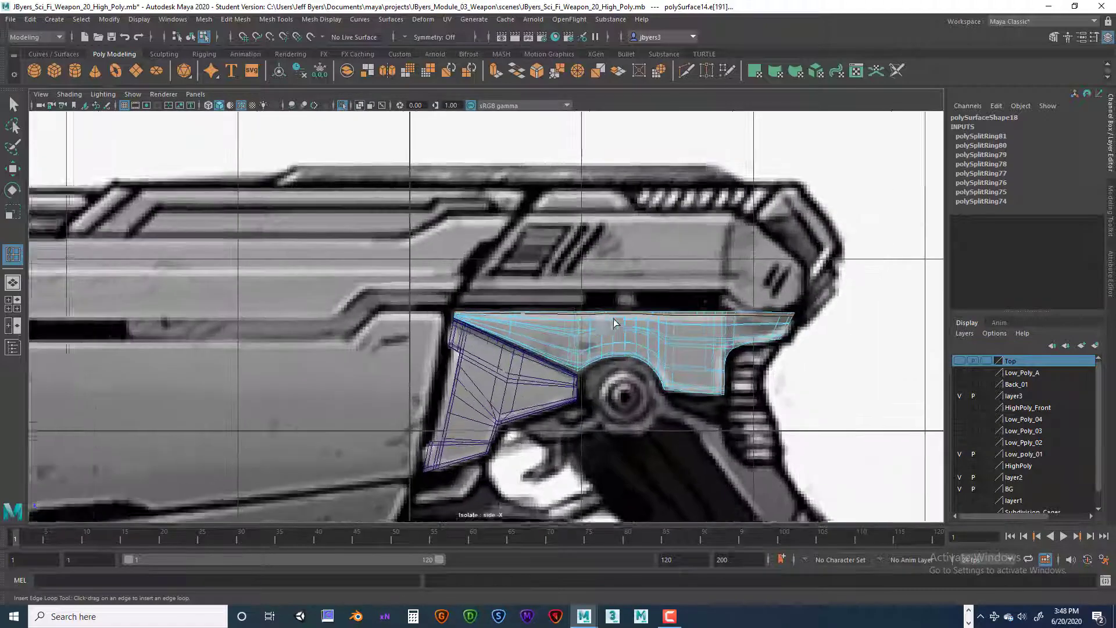
scroll(621, 323, up, 2)
alt+middle_drag(663, 327, 546, 301)
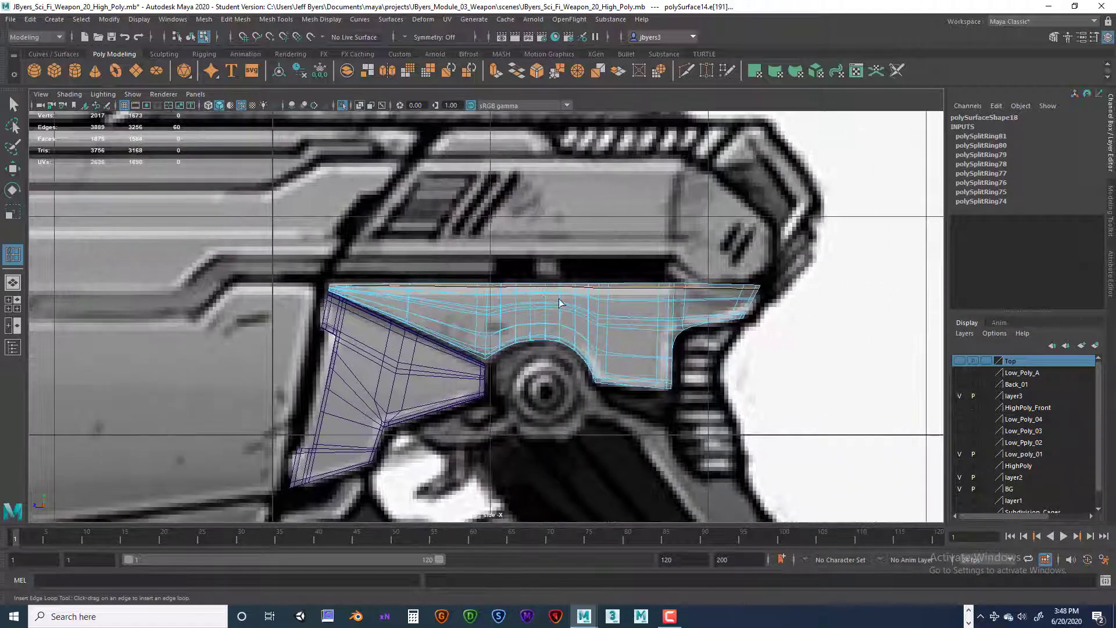
alt+right_drag(560, 304, 648, 362)
key(1)
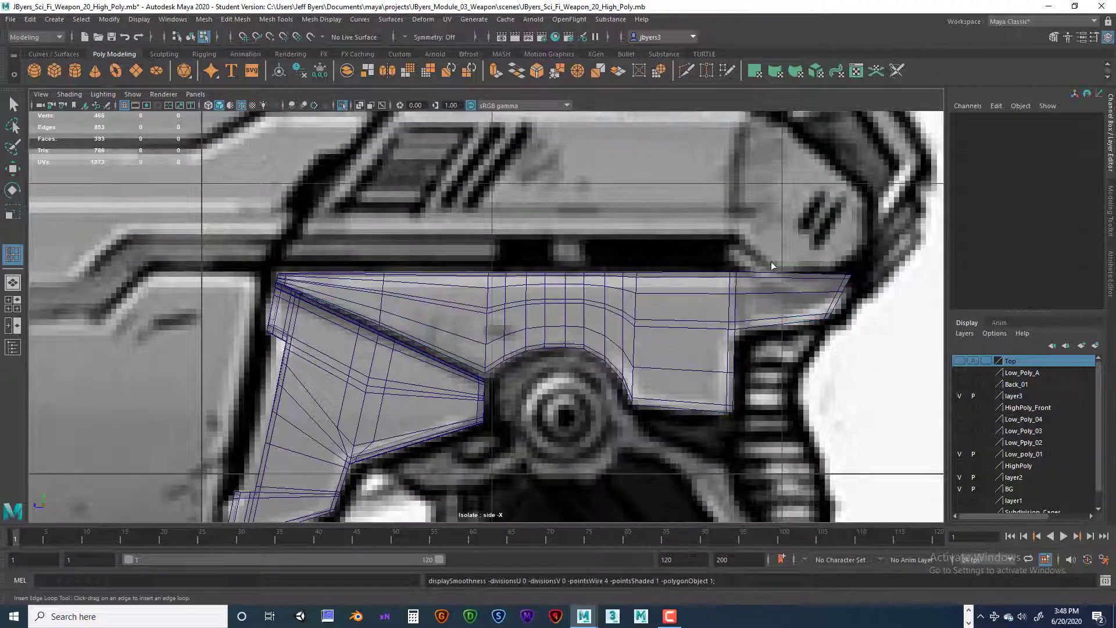
Step: Show the pieces in the perspective view, select the long piece as an object, and turn on its smooth preview
key(space)
key(space)
alt+drag(710, 286, 685, 283)
right_click(685, 283)
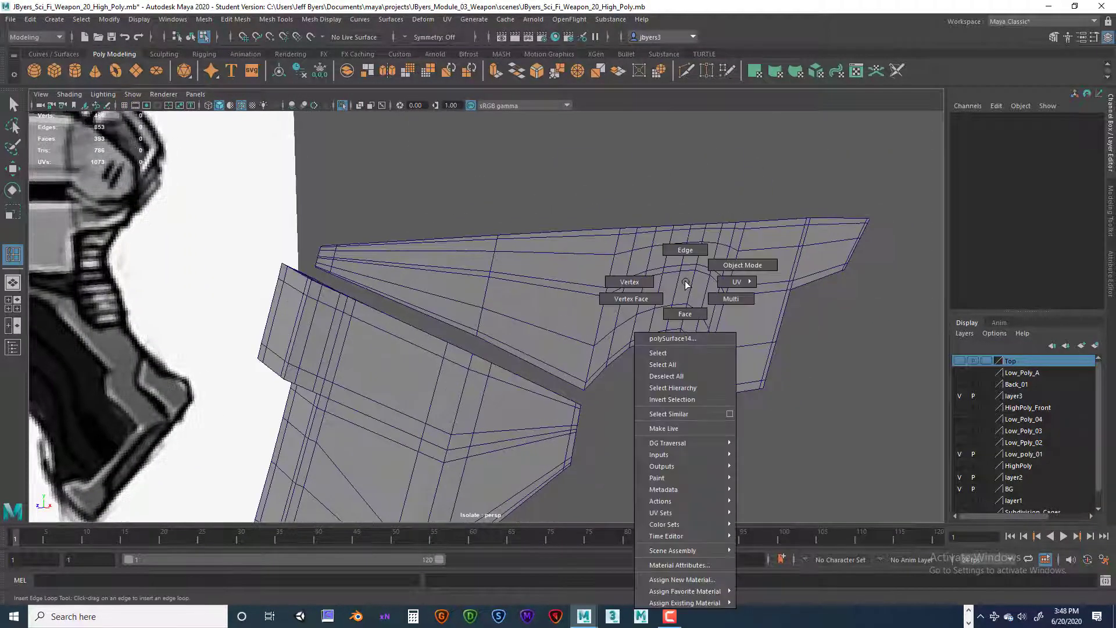
click(680, 354)
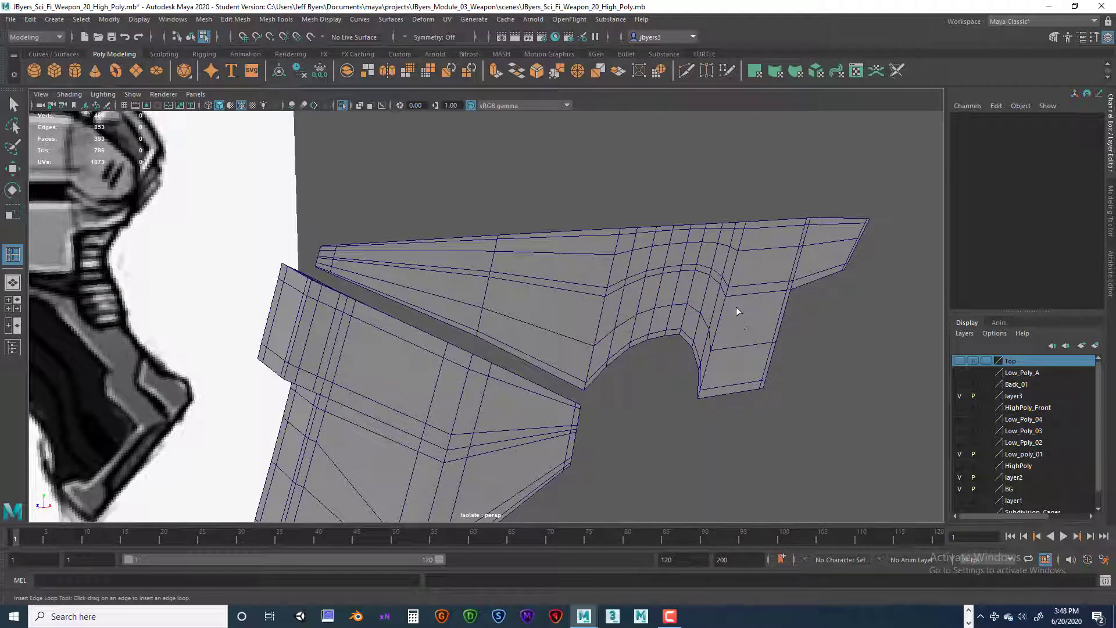
key(q)
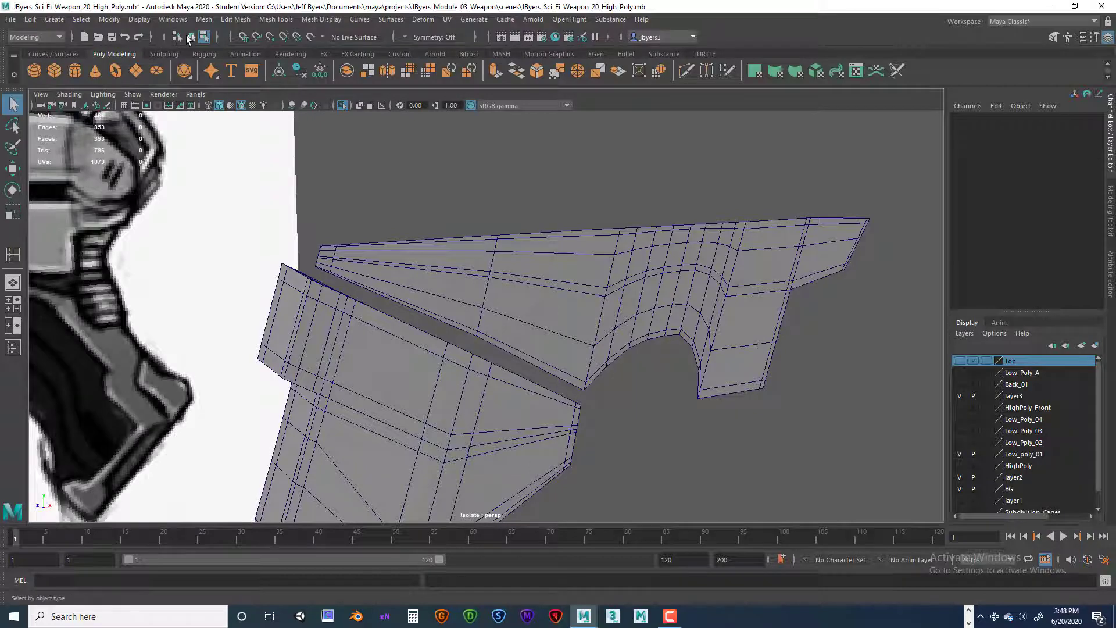
click(606, 278)
mouse_move(615, 285)
alt+mouse_down()
mouse_move(650, 286)
mouse_move(620, 272)
alt+mouse_up()
key(3)
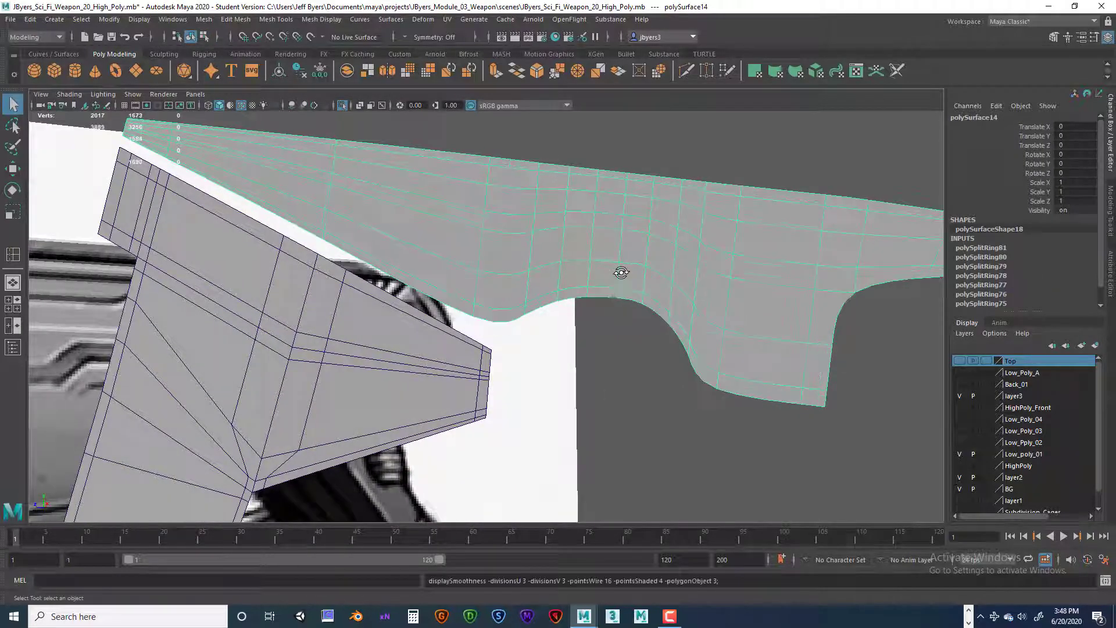
scroll(651, 299, down, 5)
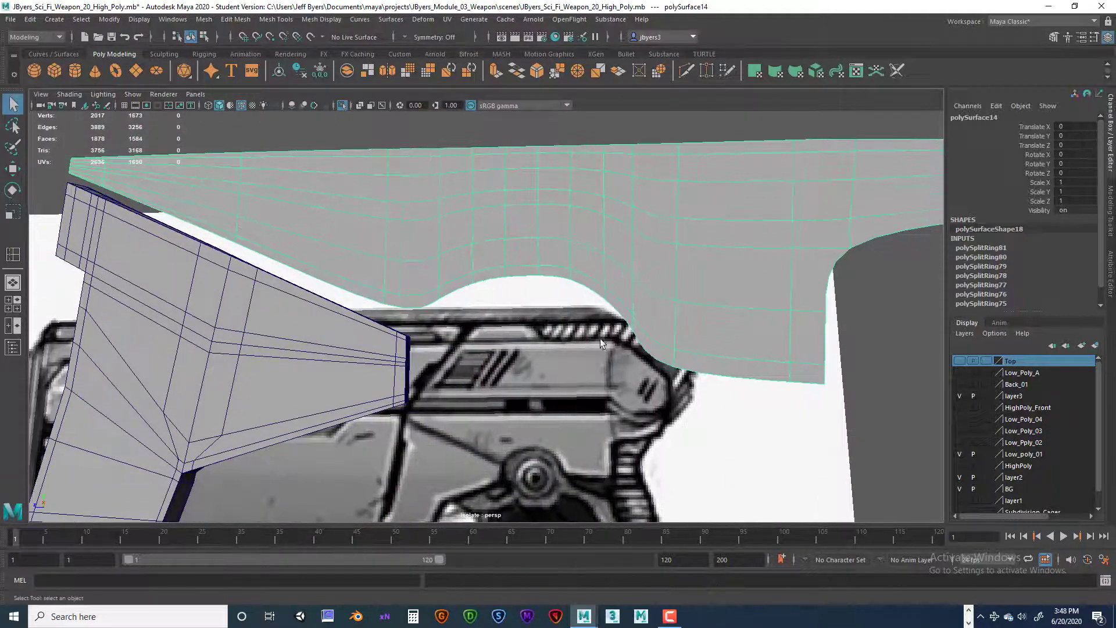
Step: In the side view, move the lower vertex columns along the long piece's arch slightly upward, one by one, to follow the round reference part
key(space)
key(space)
scroll(574, 337, up, 6)
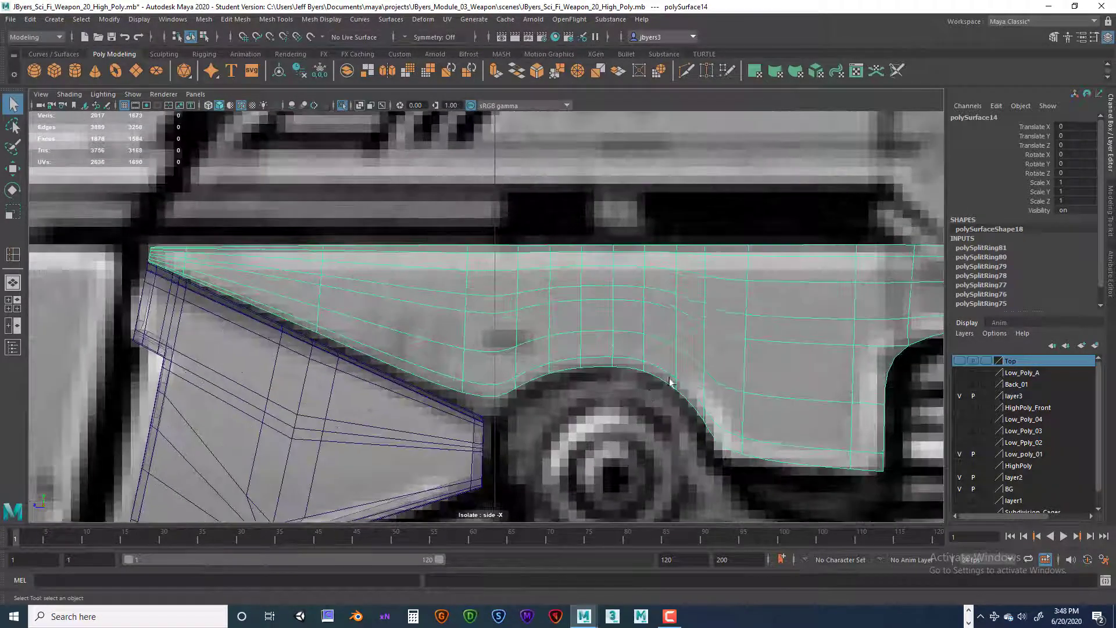
right_drag(563, 321, 525, 301)
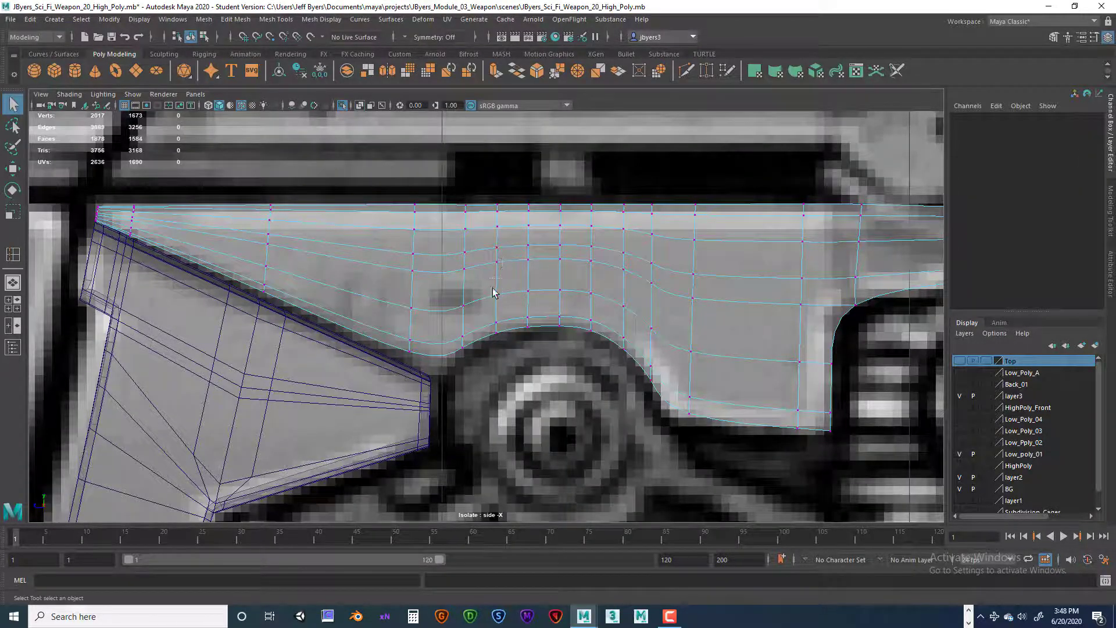
drag(492, 292, 502, 341)
key(w)
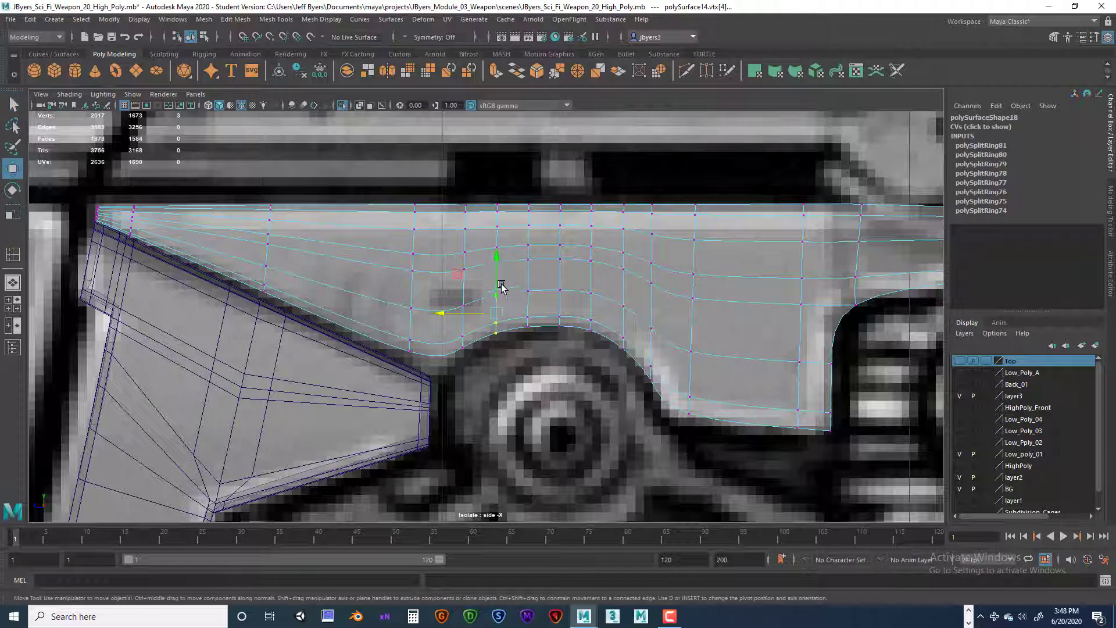
drag(498, 266, 541, 343)
drag(529, 254, 575, 334)
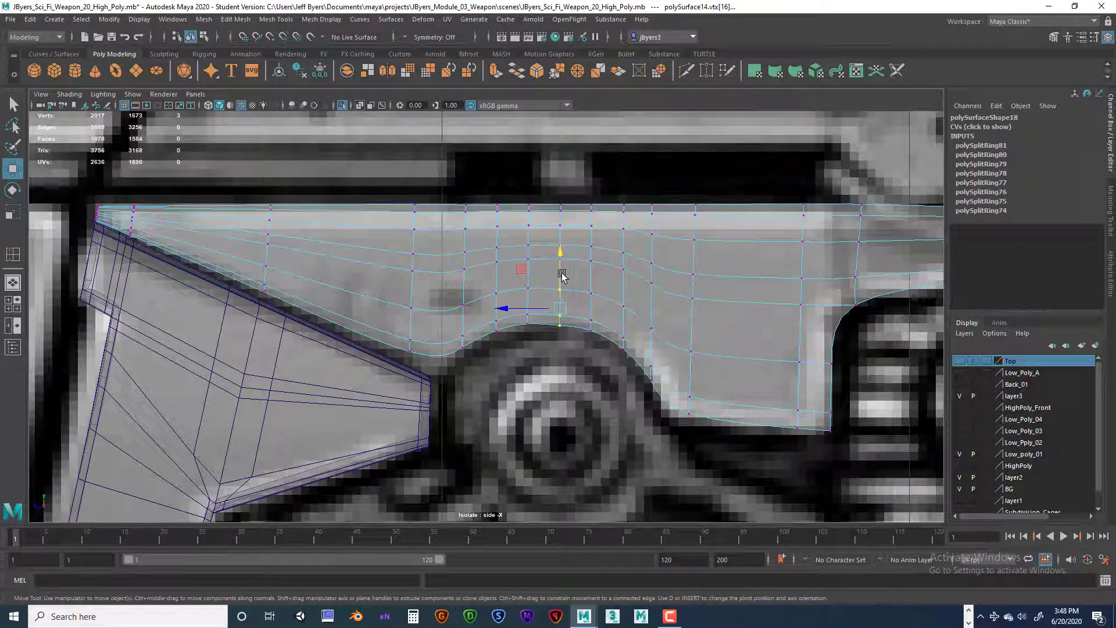
drag(562, 274, 608, 349)
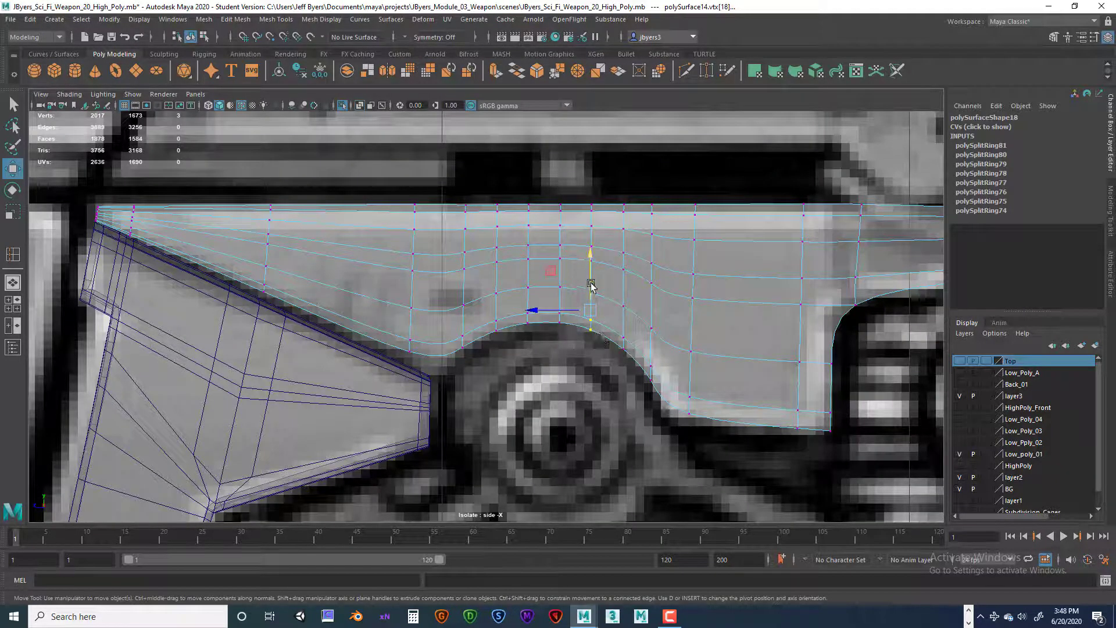
drag(590, 284, 640, 367)
drag(625, 294, 624, 292)
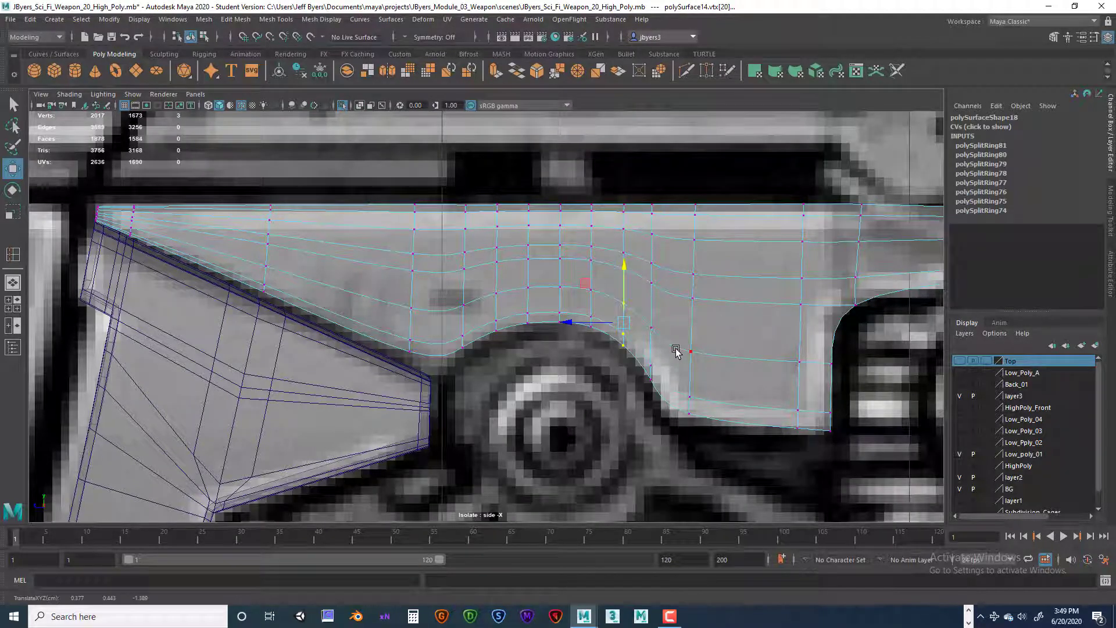
Step: Turn off smooth preview and insert cross edge loops inside the lower block's arch-side edge and beside the corner between arch and slanted edge
key(1)
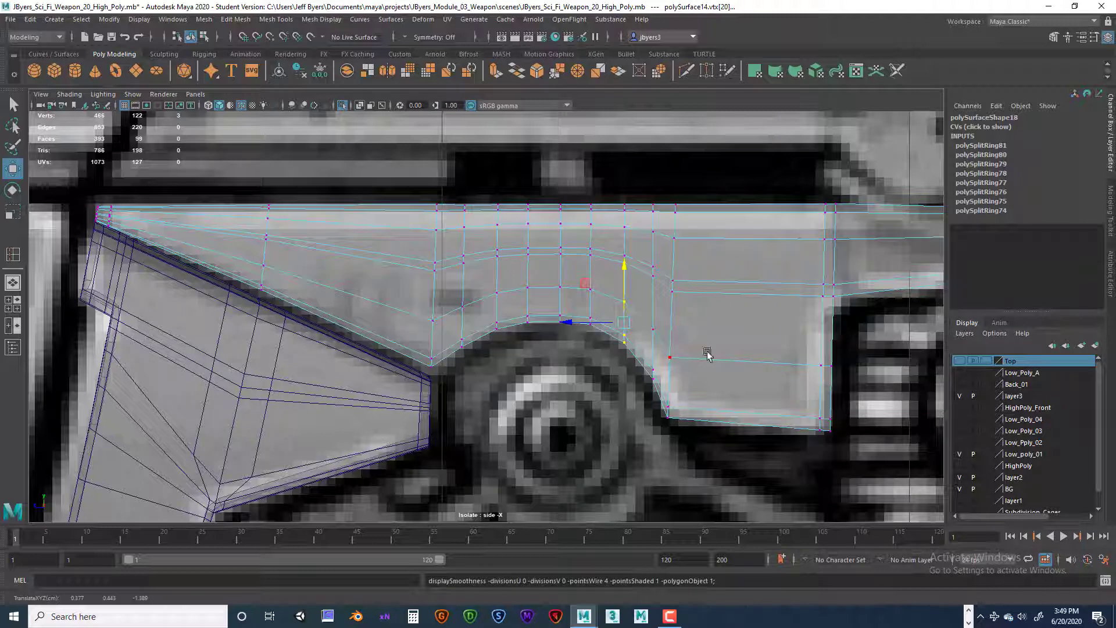
right_drag(707, 352, 709, 366)
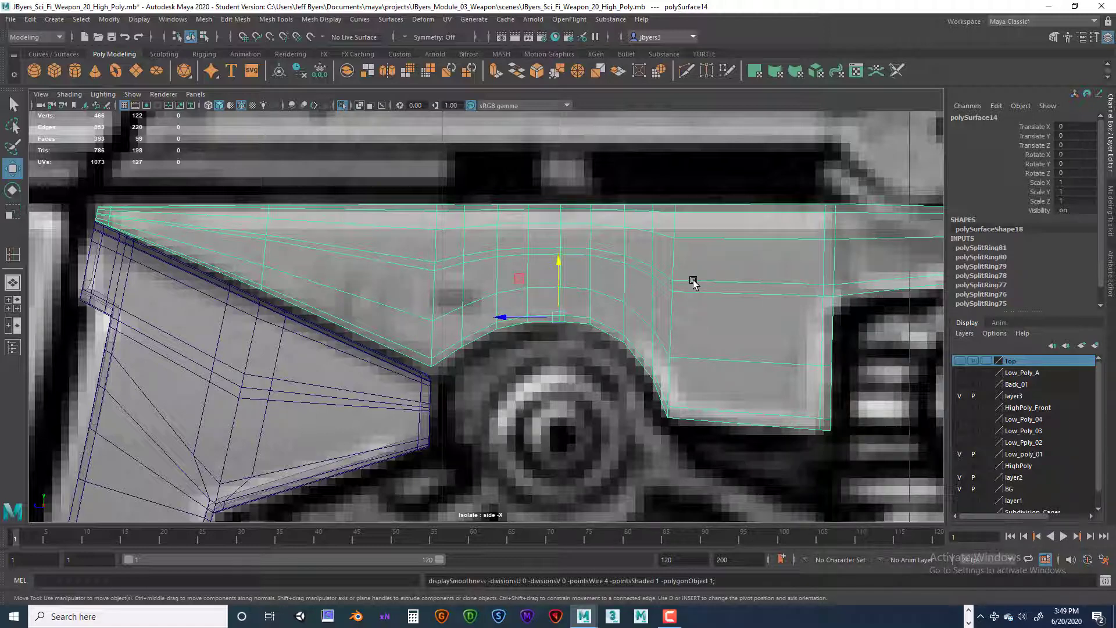
shift+right_drag(695, 285, 645, 299)
click(682, 410)
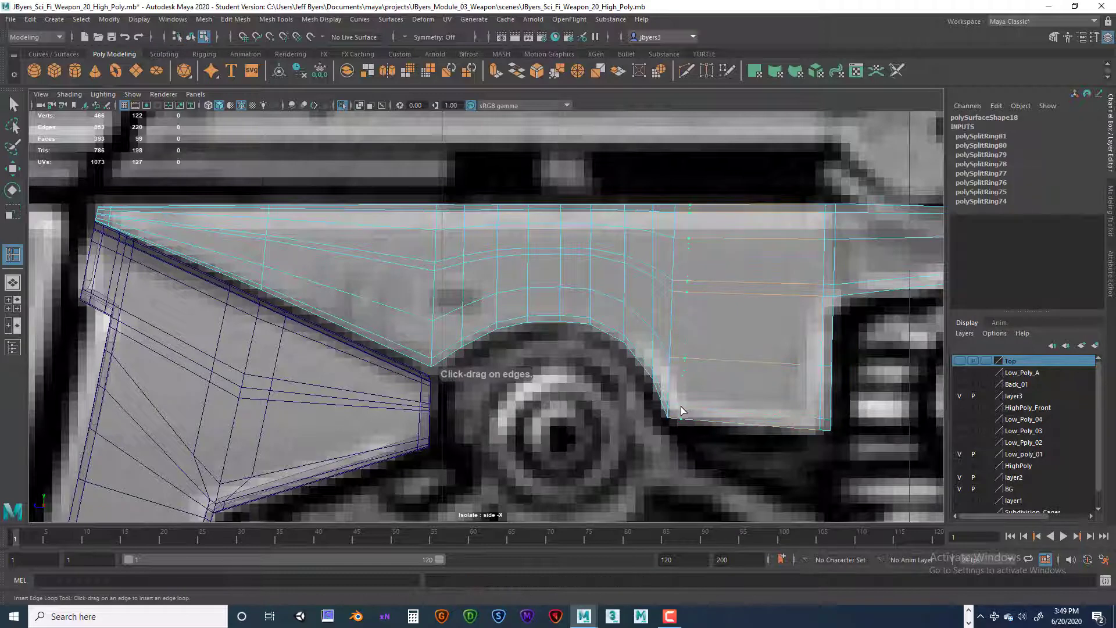
click(675, 413)
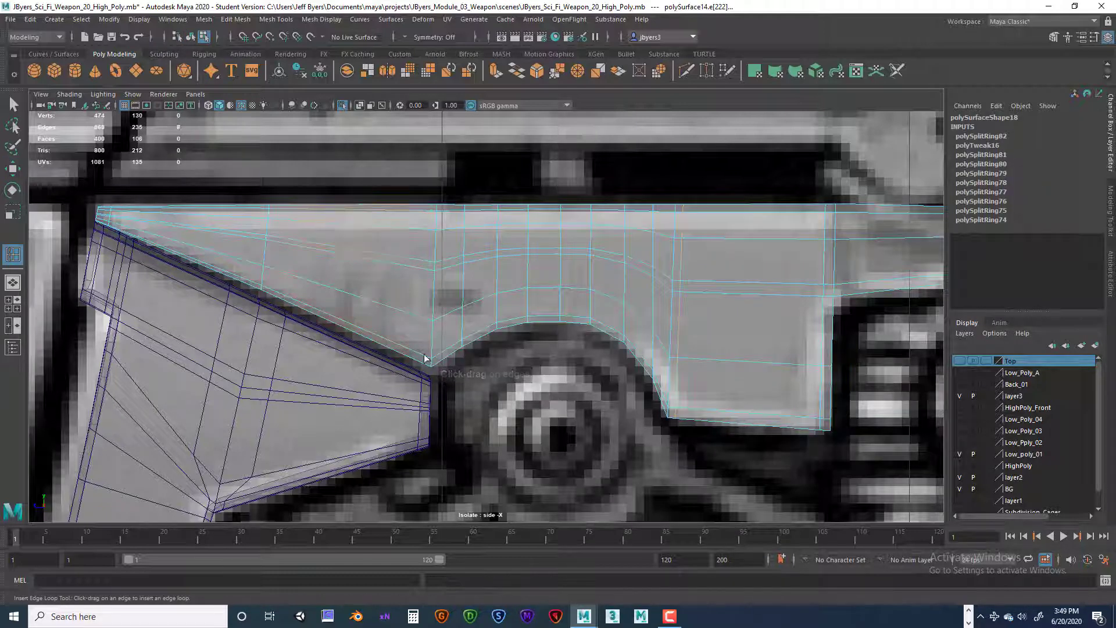
drag(435, 361, 427, 358)
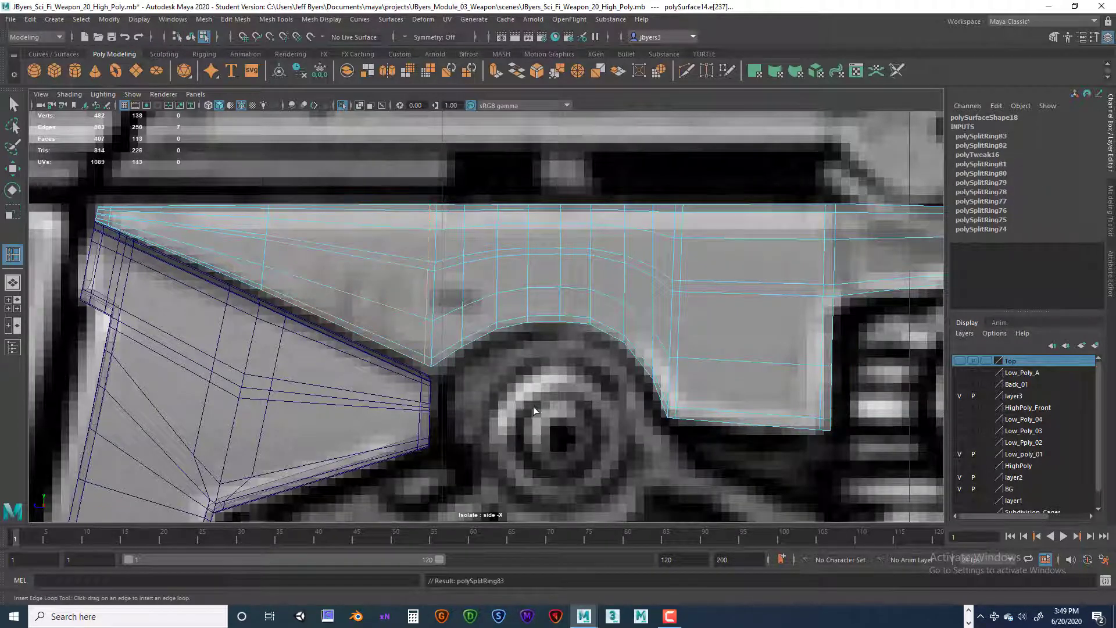
Step: Examine the long piece's edge loops at the pointed tip and across its full length against the side reference
scroll(535, 407, down, 6)
scroll(534, 406, up, 8)
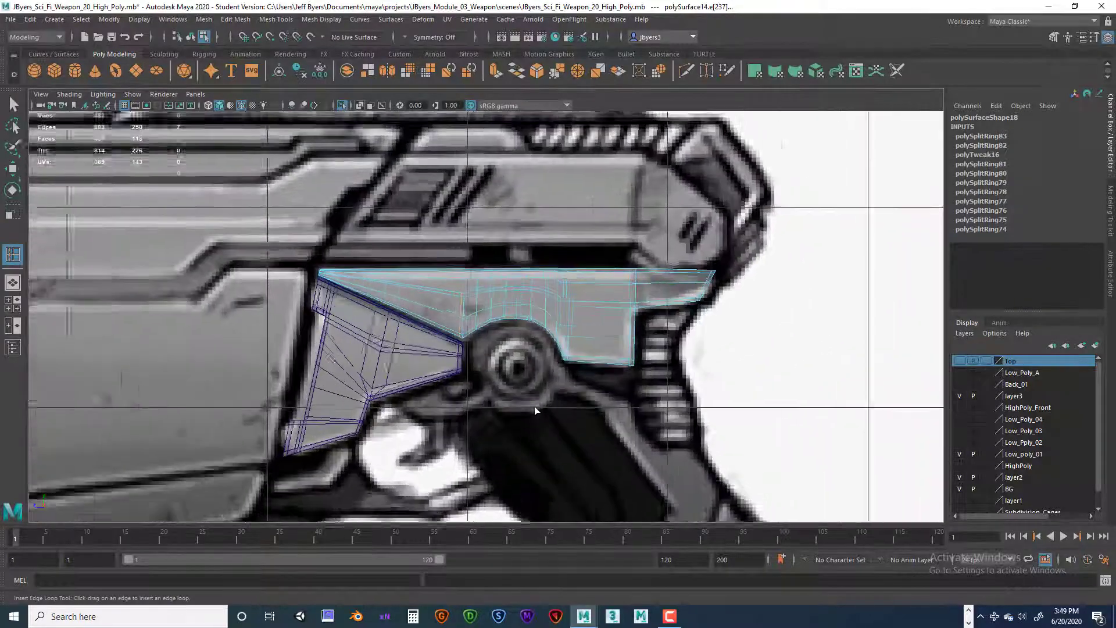
scroll(319, 281, up, 2)
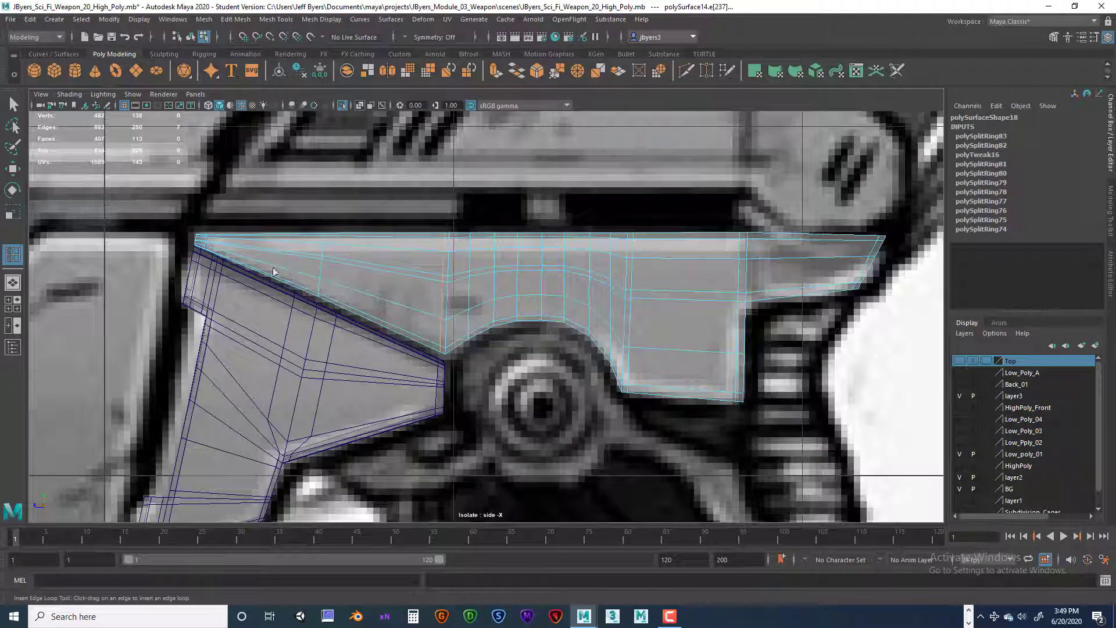
alt+middle_drag(321, 284, 602, 356)
scroll(602, 355, up, 5)
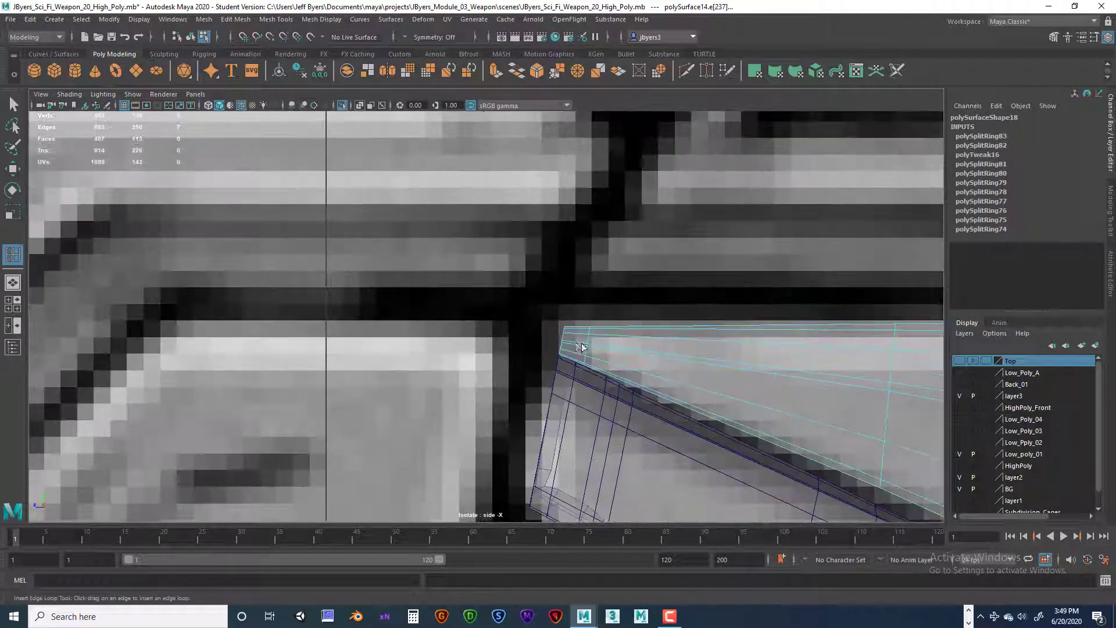
scroll(635, 339, down, 6)
scroll(635, 341, up, 6)
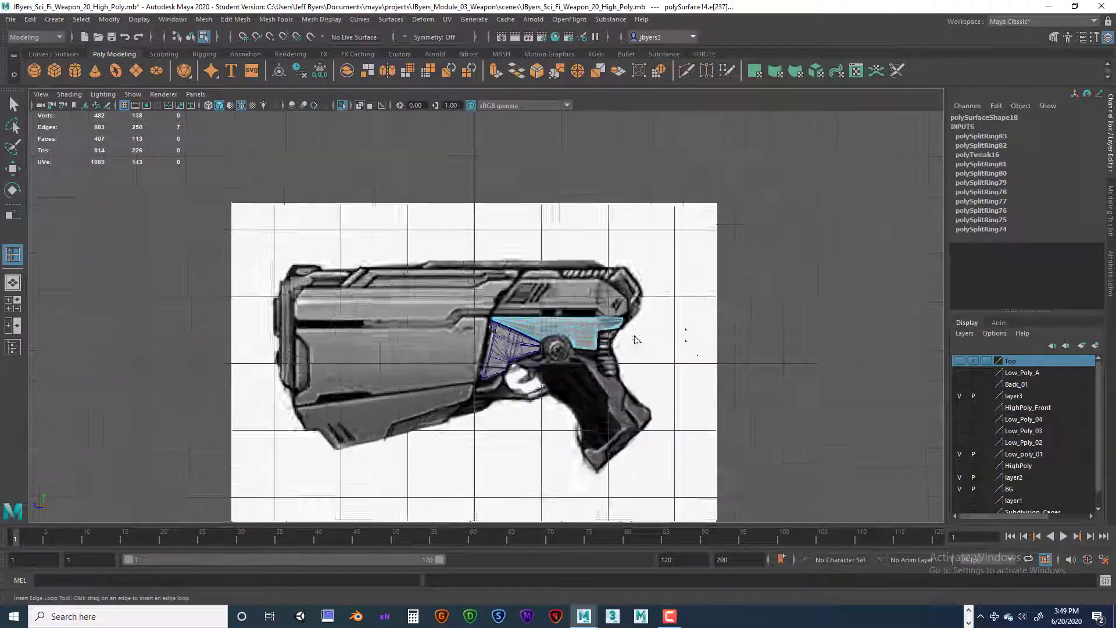
scroll(664, 348, down, 6)
scroll(664, 347, up, 7)
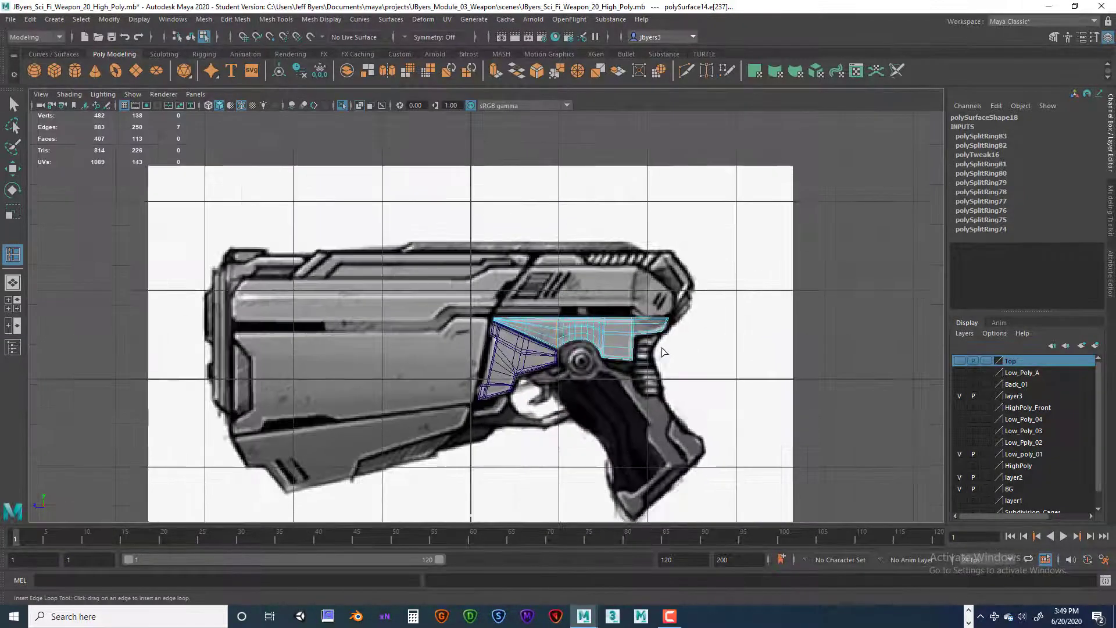
scroll(588, 349, up, 5)
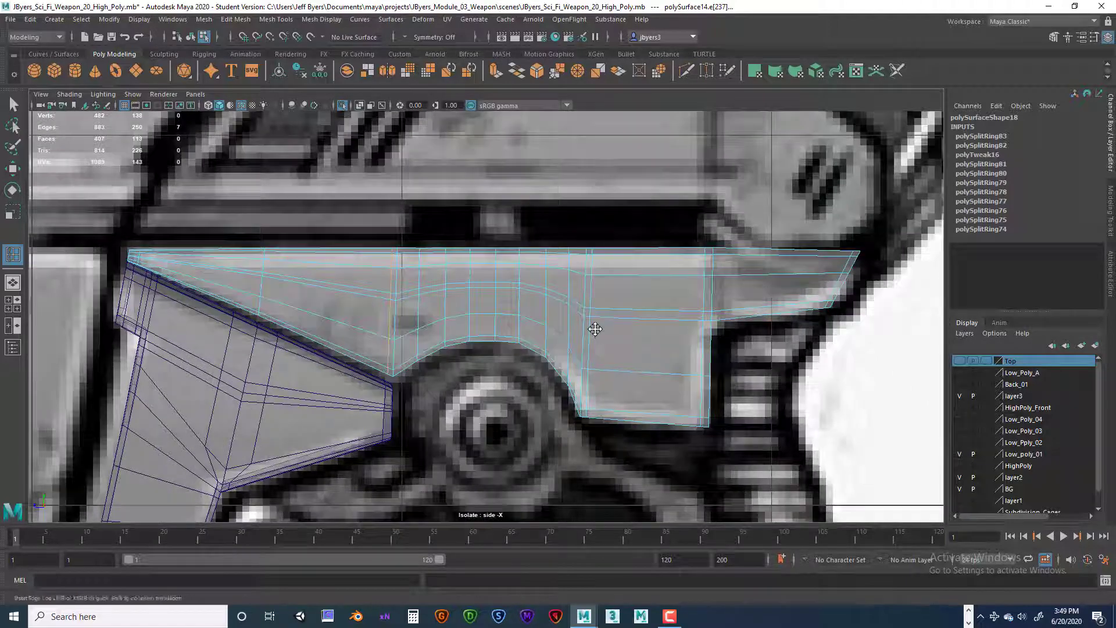
alt+middle_drag(595, 329, 590, 322)
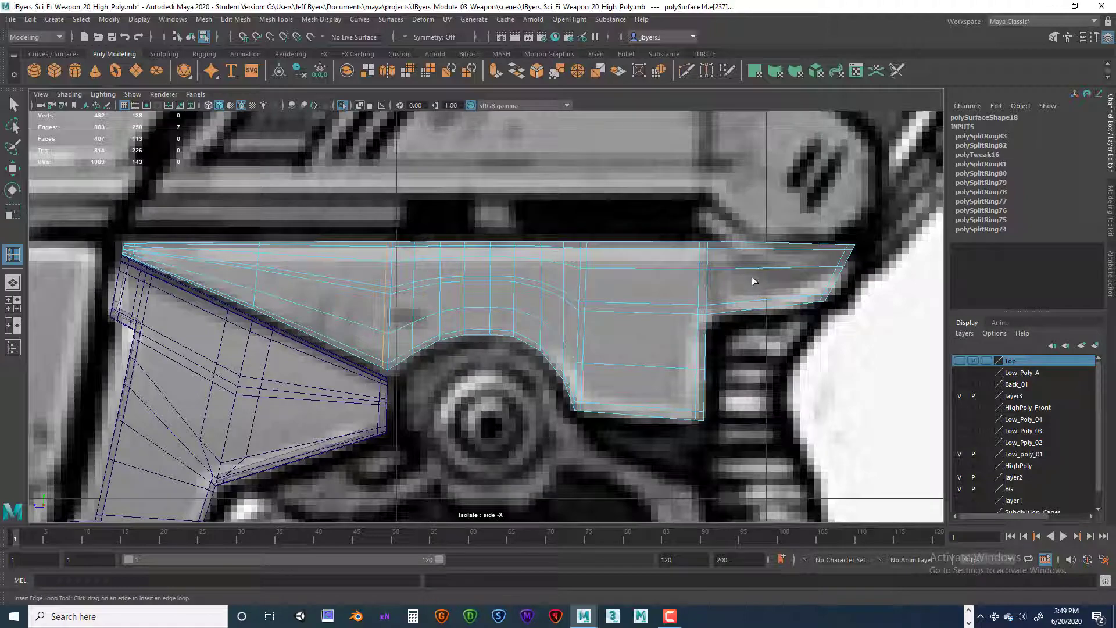
Step: In the perspective view, select the long piece's entire open border edge loop
key(space)
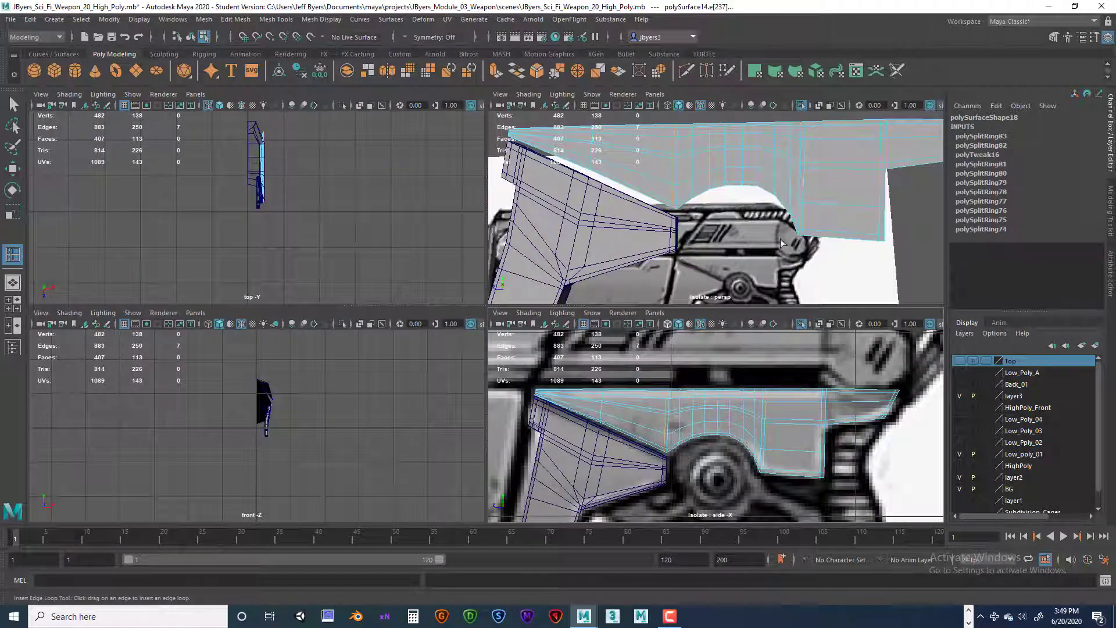
key(space)
alt+drag(732, 300, 629, 295)
right_drag(629, 295, 615, 389)
scroll(628, 355, down, 4)
alt+drag(637, 347, 571, 334)
click(522, 328)
key(q)
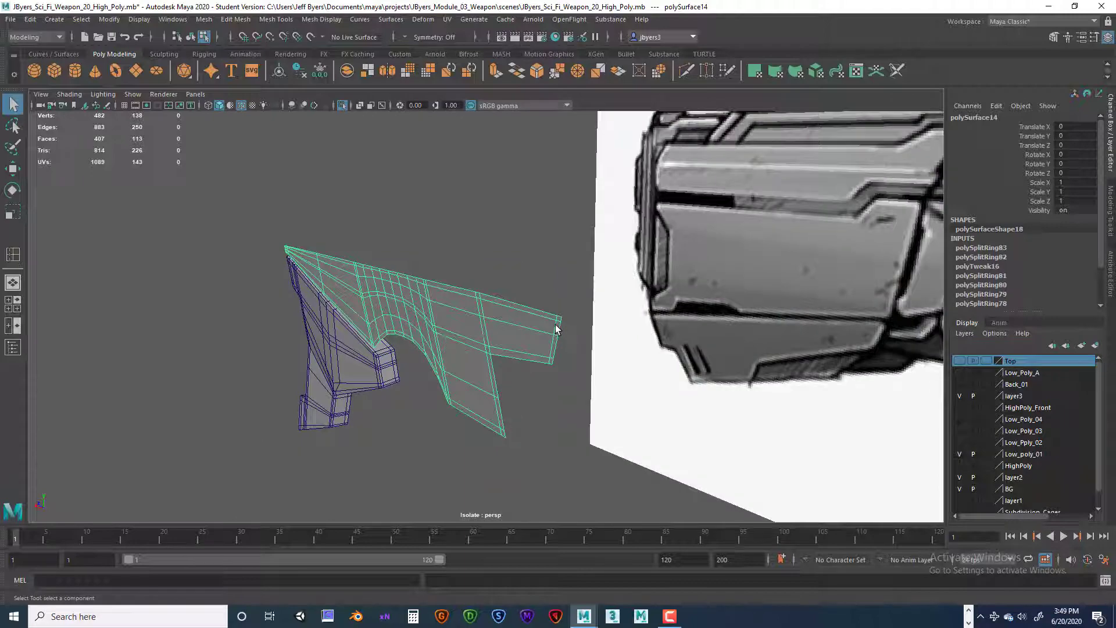
right_drag(559, 297, 563, 265)
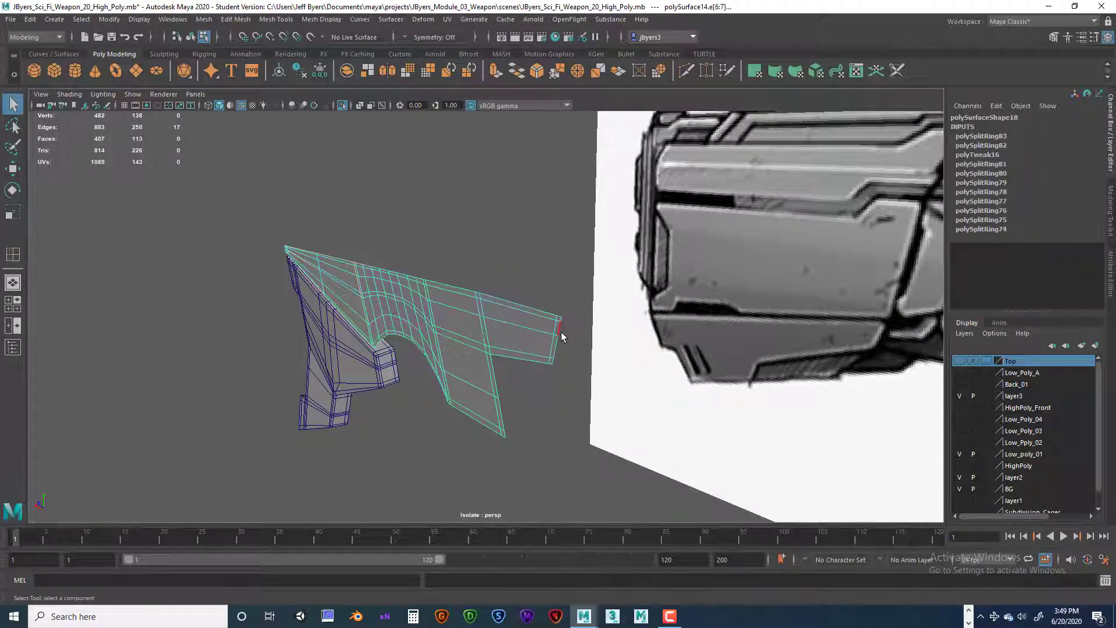
alt+drag(555, 348, 491, 343)
Step: Extrude the long piece's border edges about 0.01 back in depth as a narrow support strip behind the front face
key(ctrl+e)
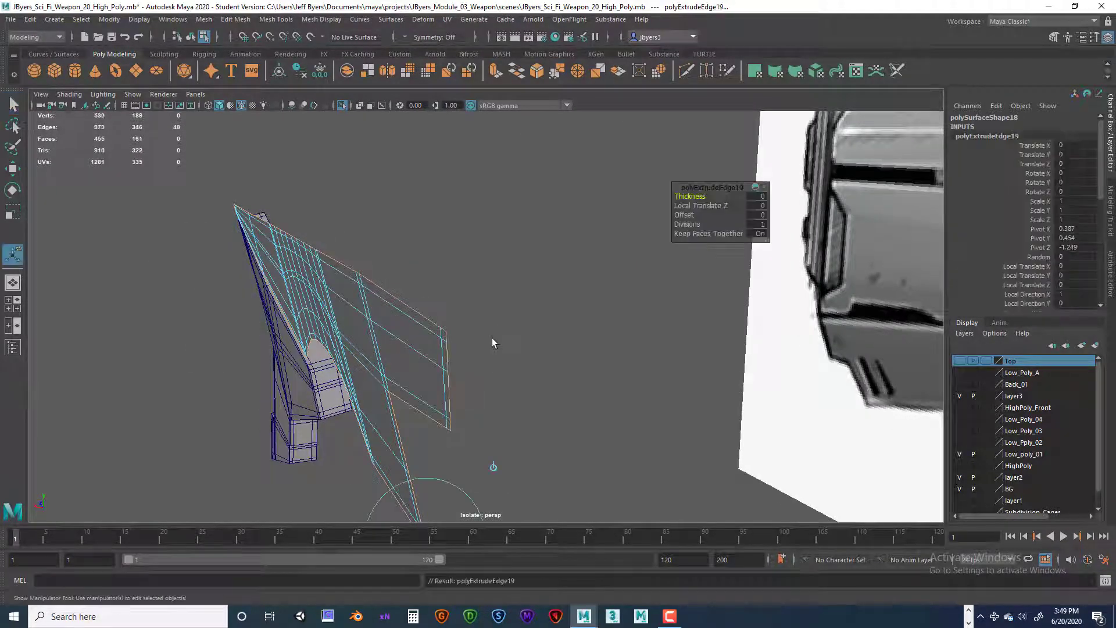
alt+drag(459, 390, 444, 318)
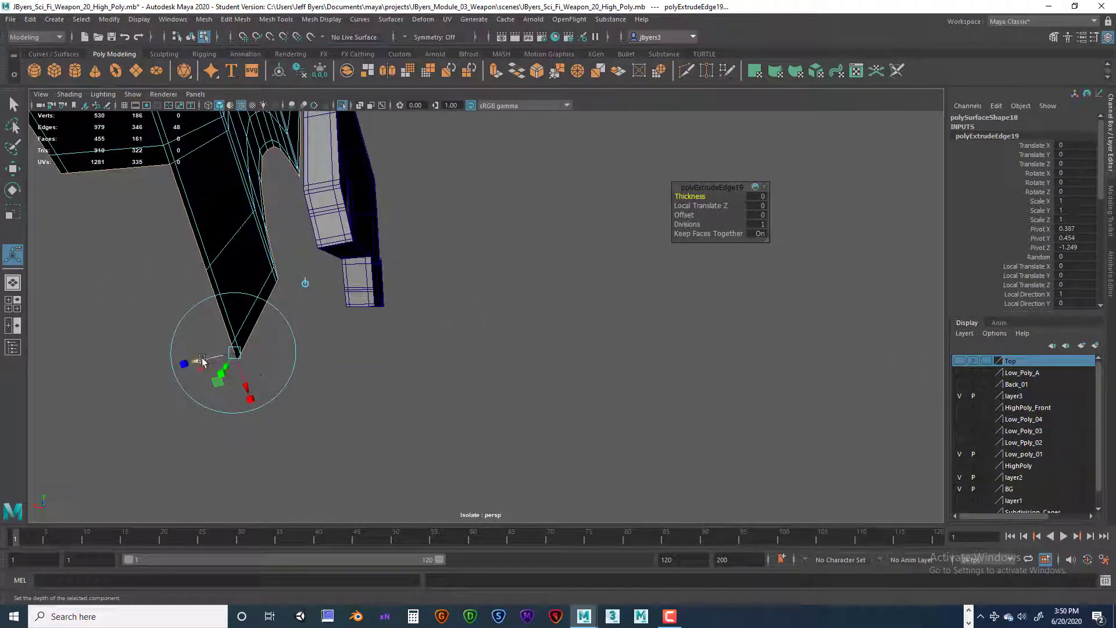
drag(204, 360, 293, 342)
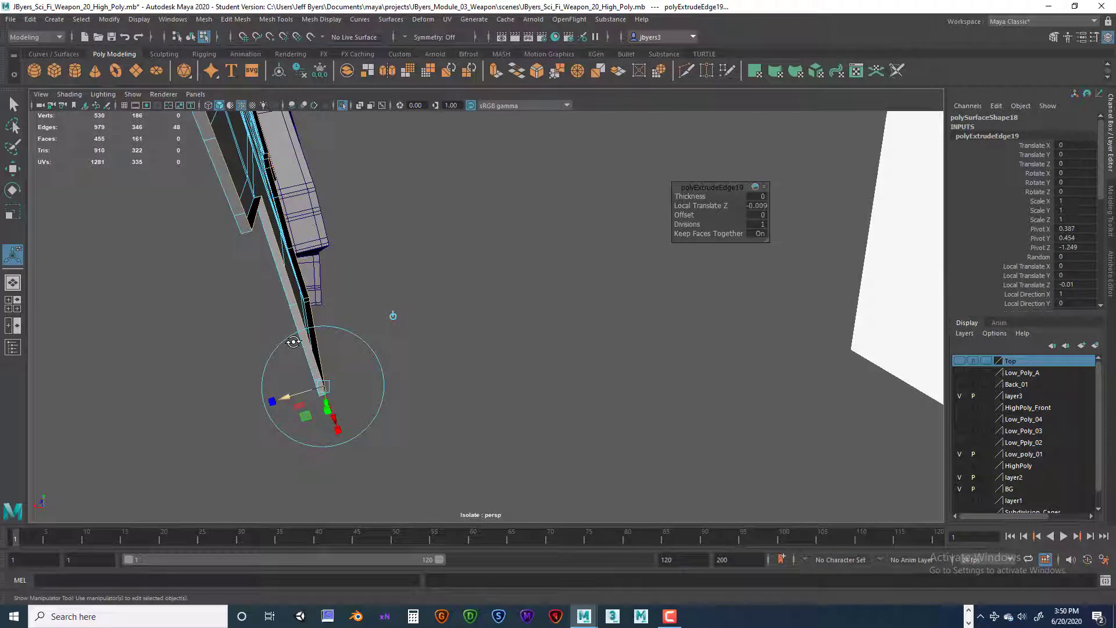
Step: Extrude the long piece's border about 0.052 further back for the side wall, and add another narrow support strip behind it
key(ctrl+e)
drag(364, 375, 401, 361)
alt+middle_drag(388, 349, 401, 430)
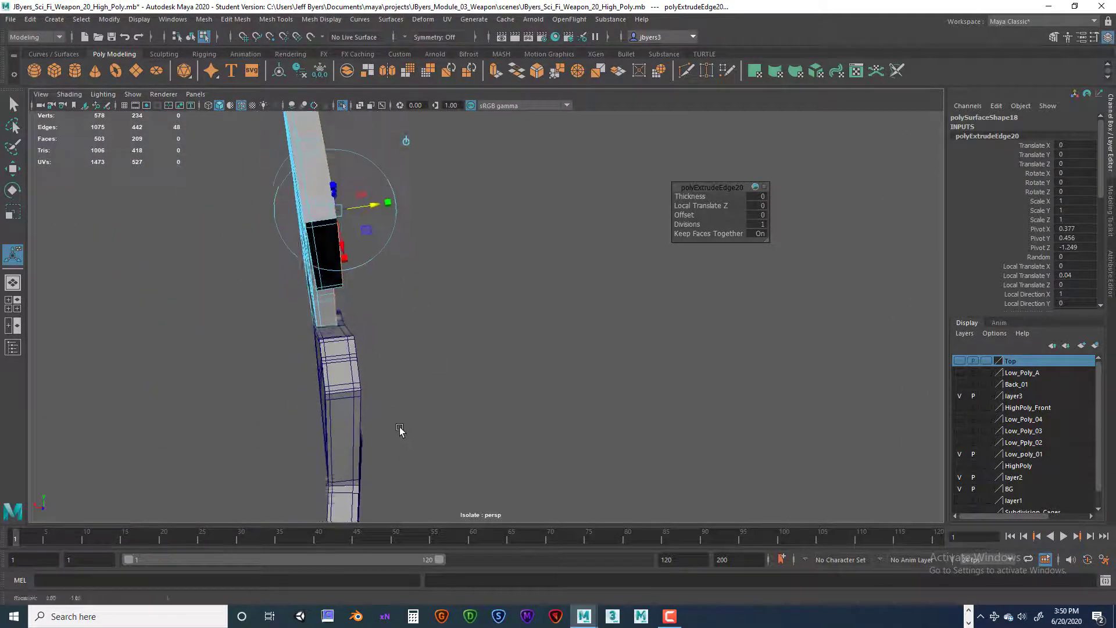
alt+drag(401, 430, 401, 426)
drag(371, 192, 376, 274)
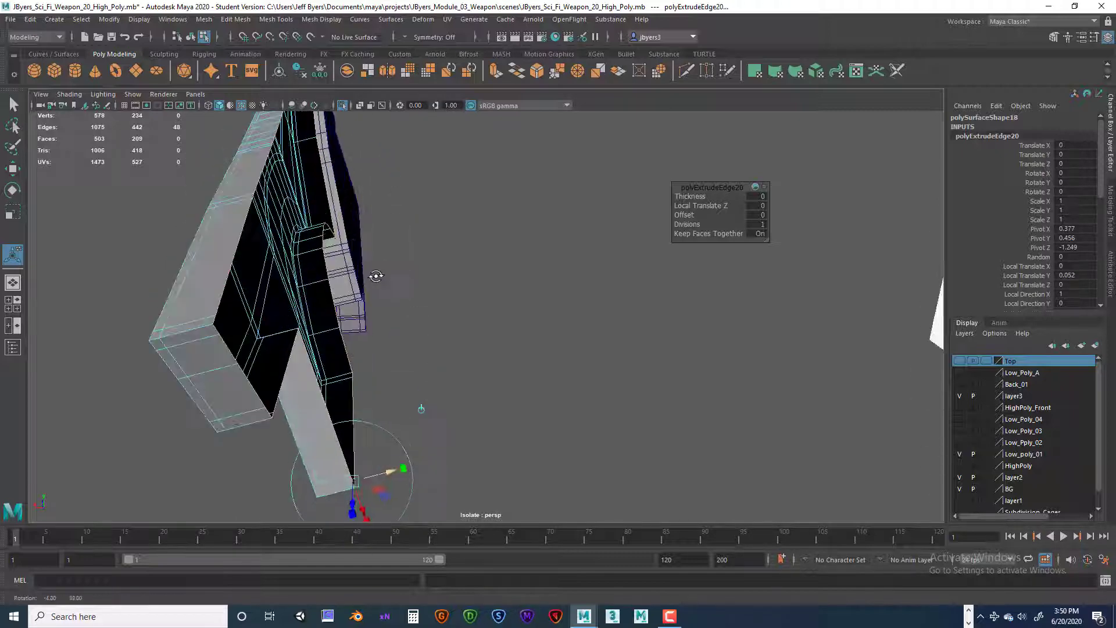
alt+right_drag(377, 274, 383, 279)
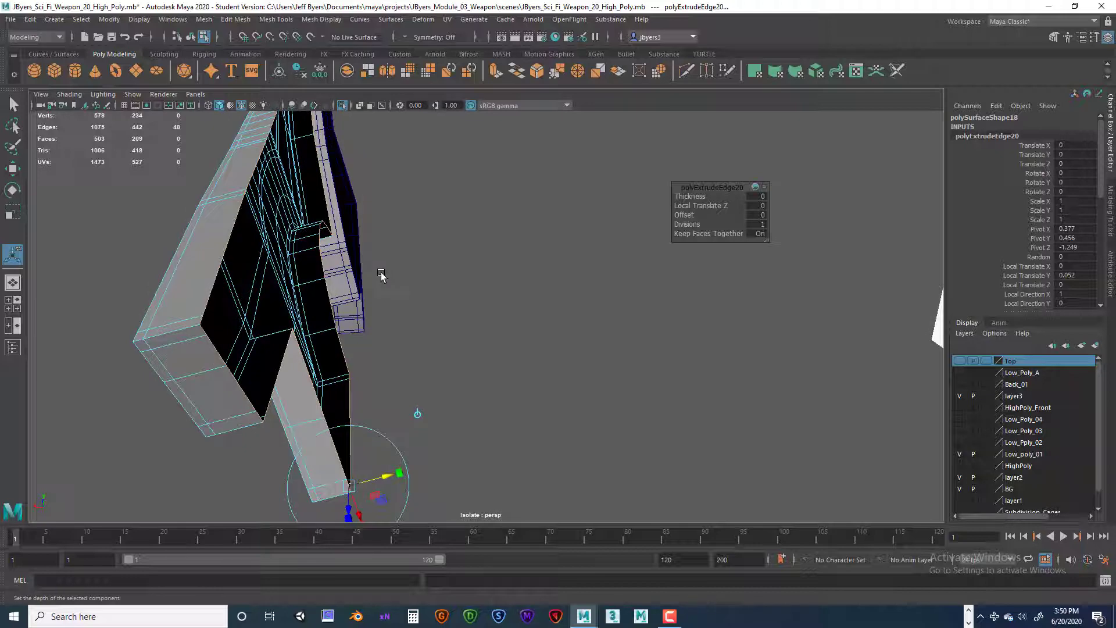
key(ctrl+e)
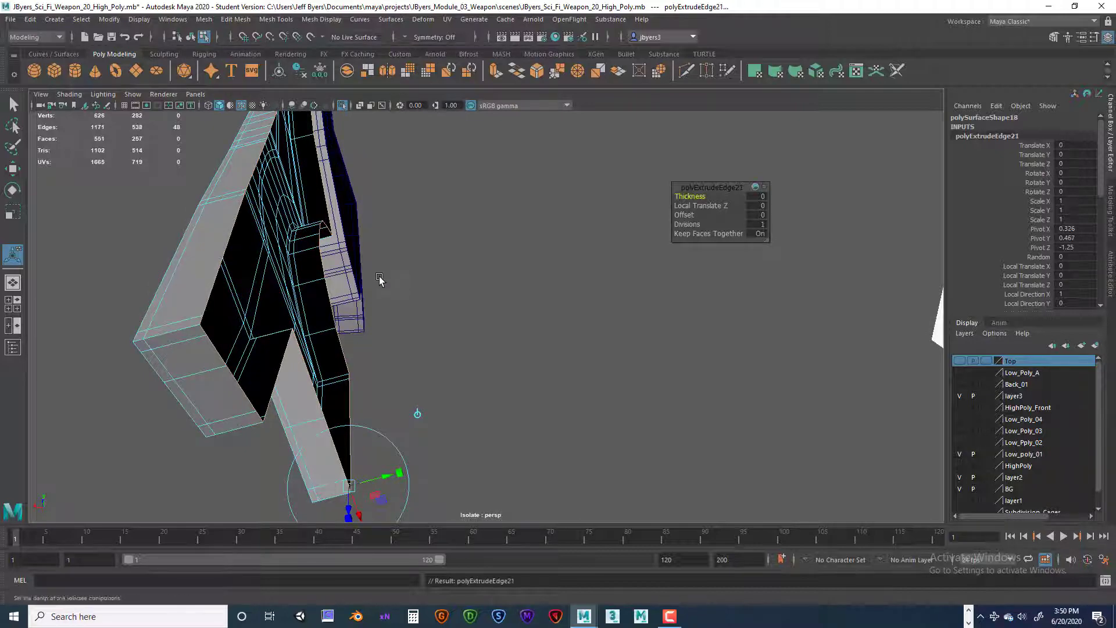
drag(394, 476, 387, 473)
Step: Extrude the rear border with a local Z offset of about -0.012 to form a narrow inward rim around the open back
key(ctrl+e)
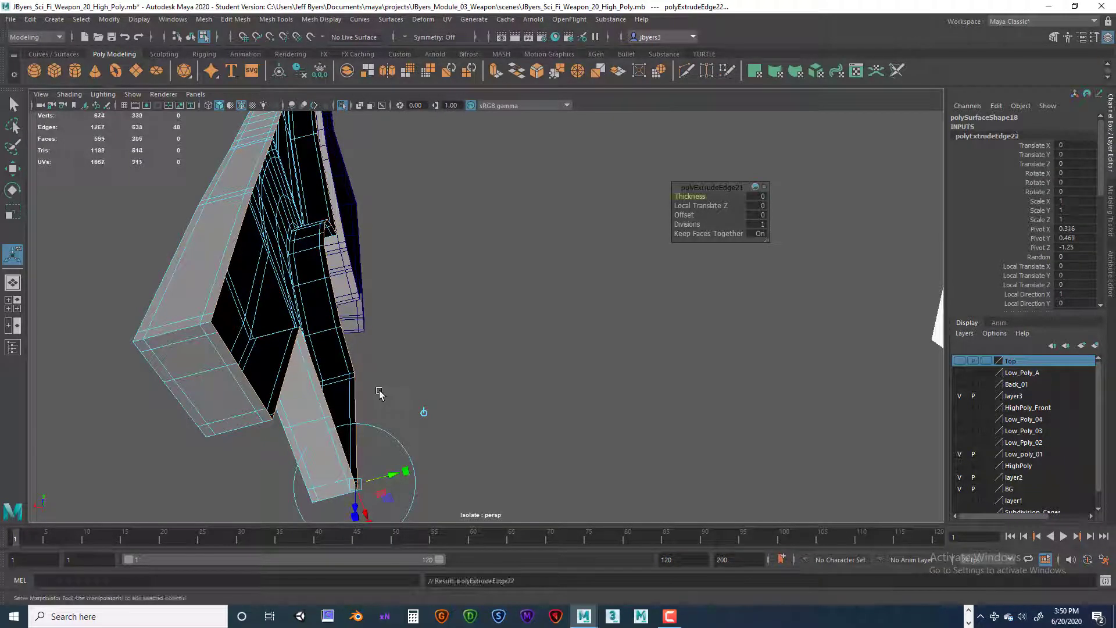
alt+drag(418, 406, 401, 376)
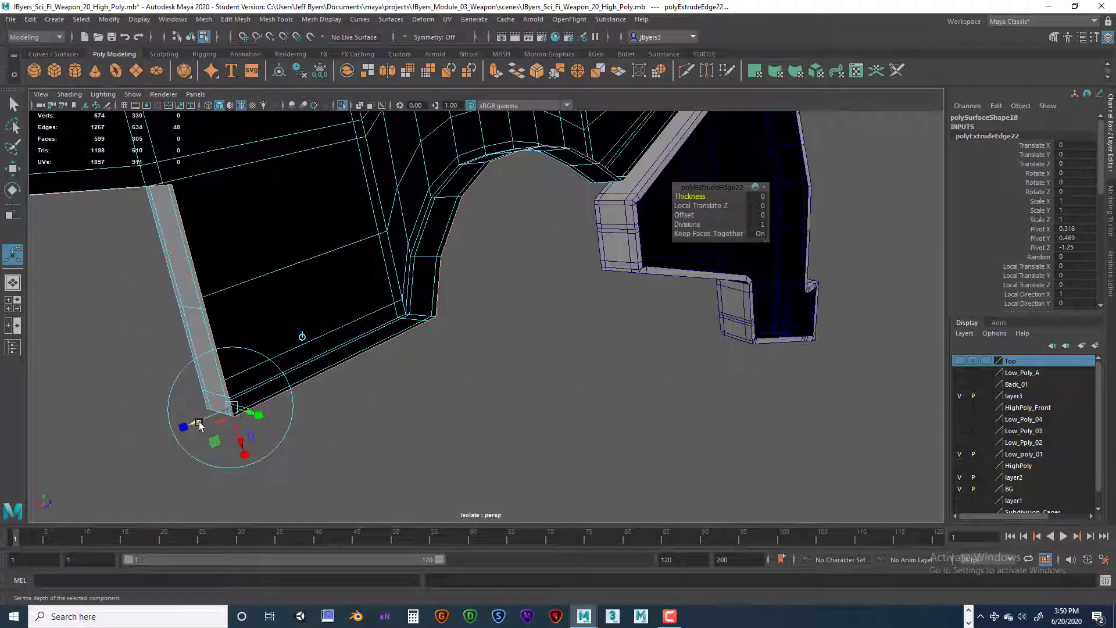
drag(198, 420, 210, 422)
alt+right_drag(232, 410, 294, 399)
alt+middle_drag(294, 399, 350, 373)
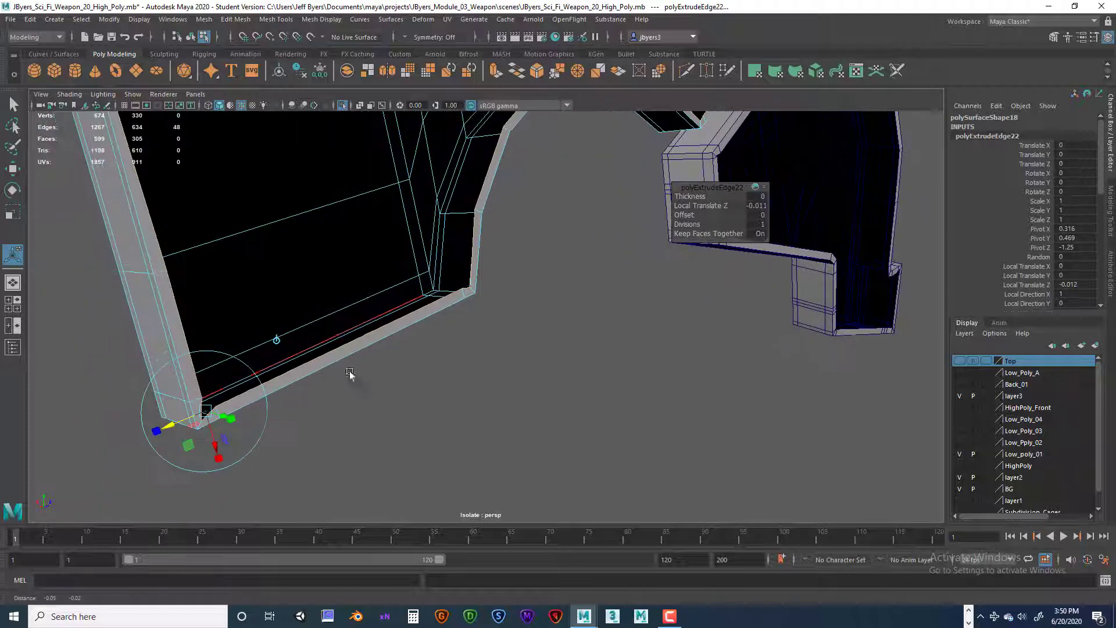
Step: Switch the long piece to vertex editing to work on the inner rim corner of the lower block
key(q)
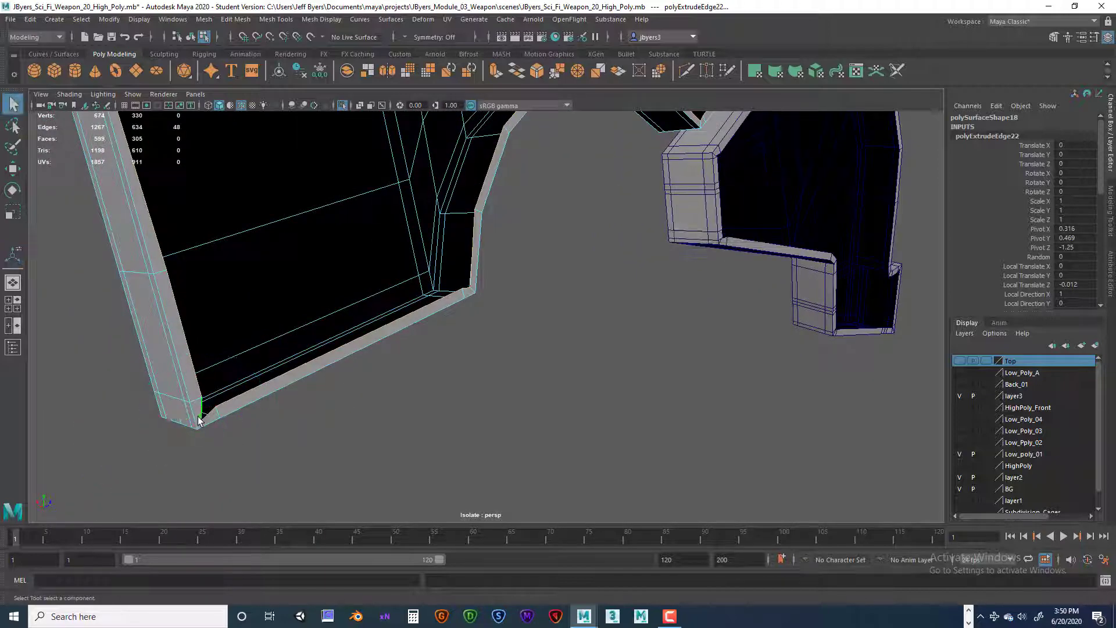
right_drag(200, 291, 157, 308)
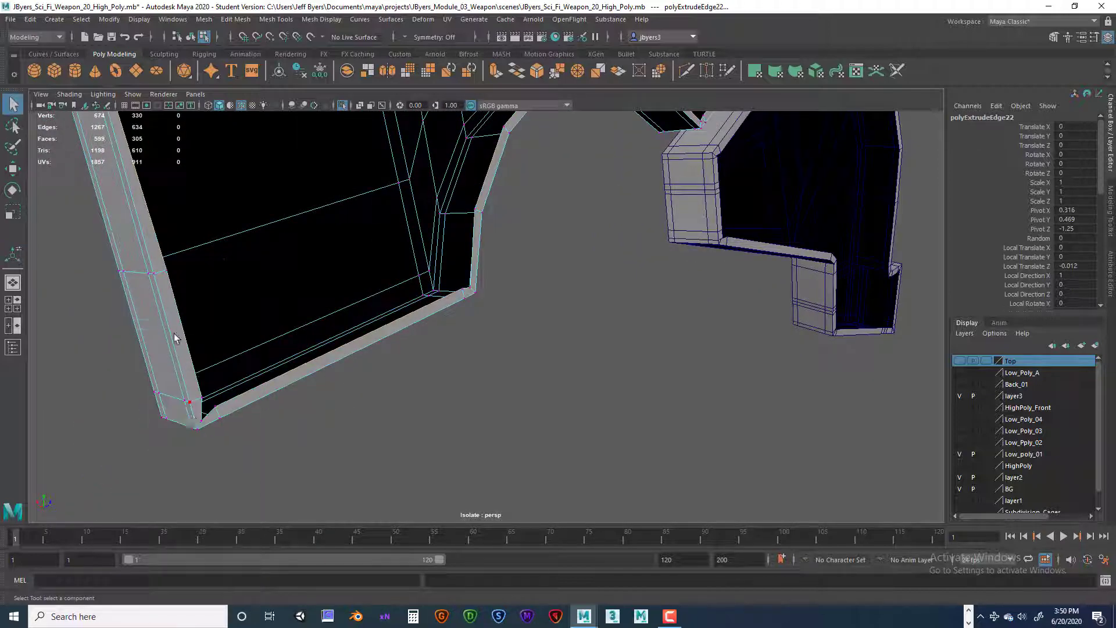
scroll(302, 399, down, 2)
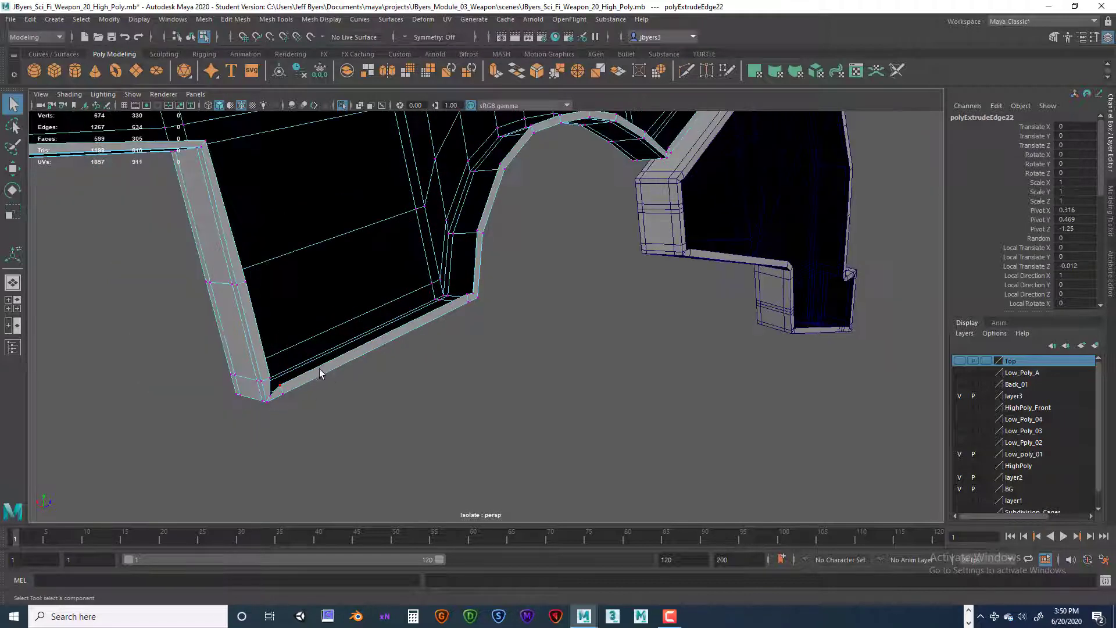